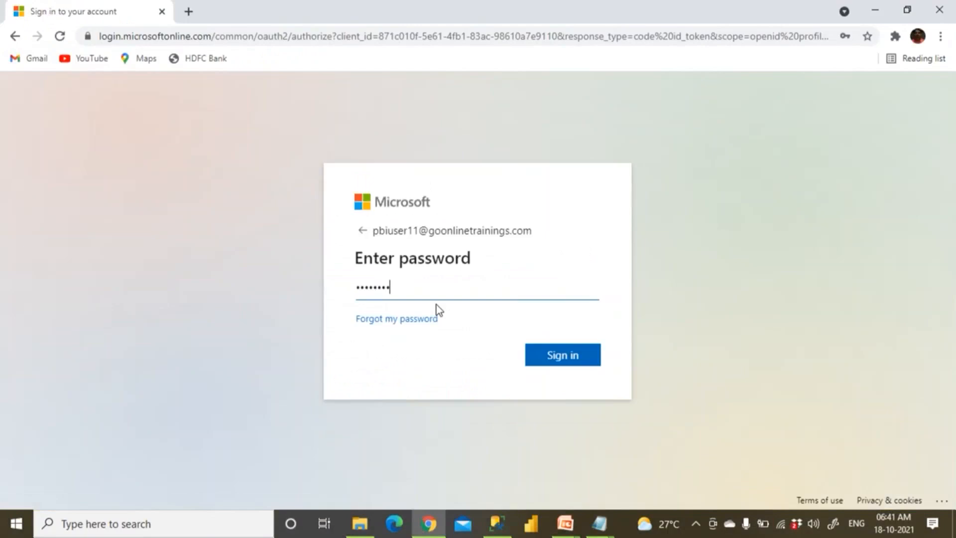
Submit the password and skip the security setup prompt to reach the Power BI home page
click(574, 357)
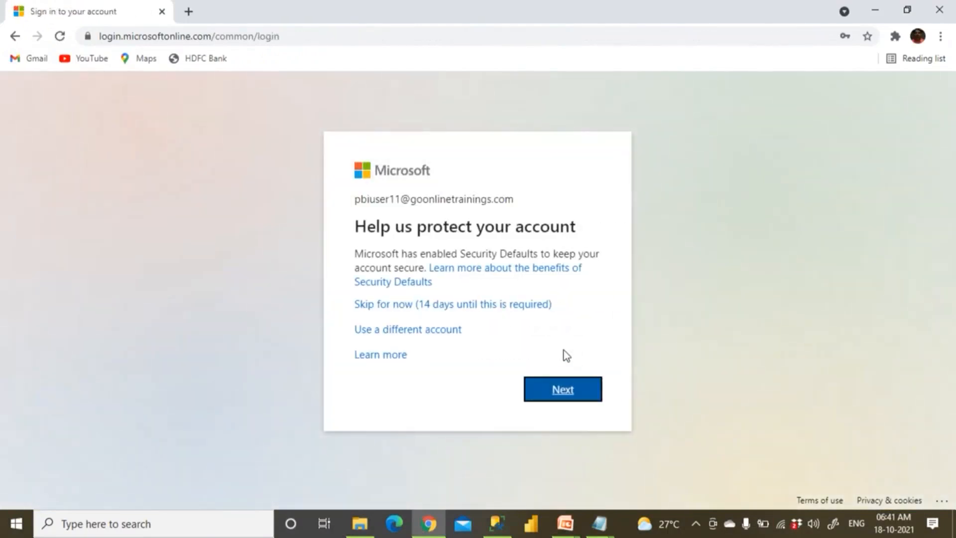
click(475, 307)
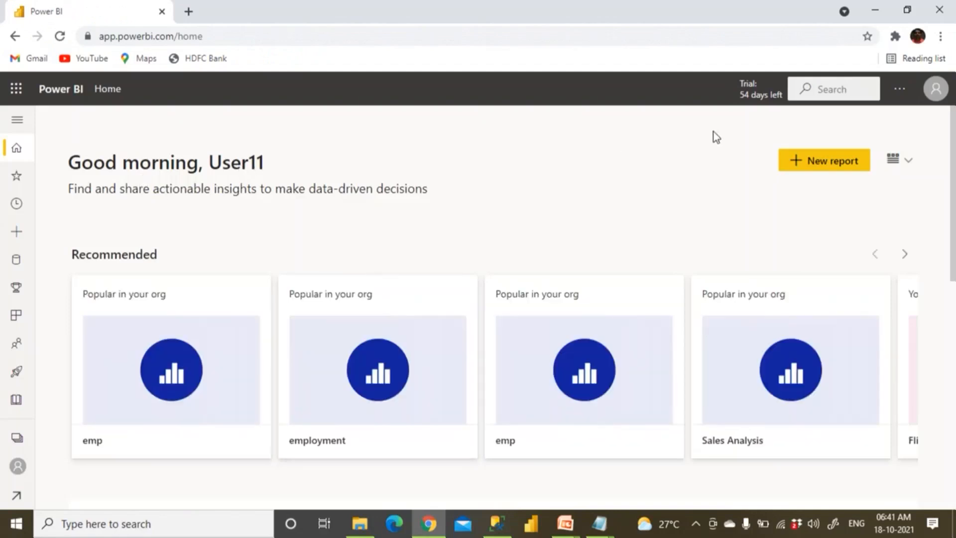
Open the Flipcart_WS workspace and switch among the All, Content and Datasets views, ending on its three datasets
click(17, 438)
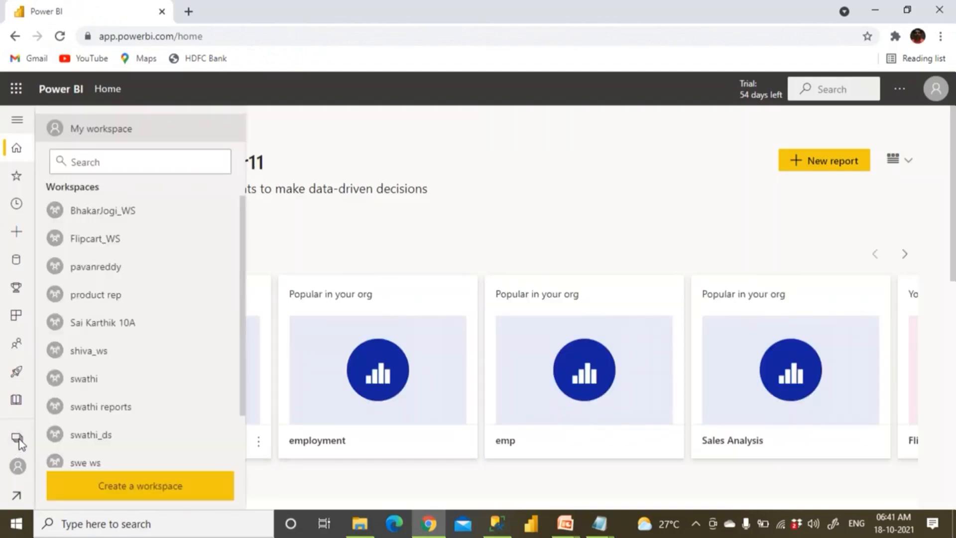
click(118, 238)
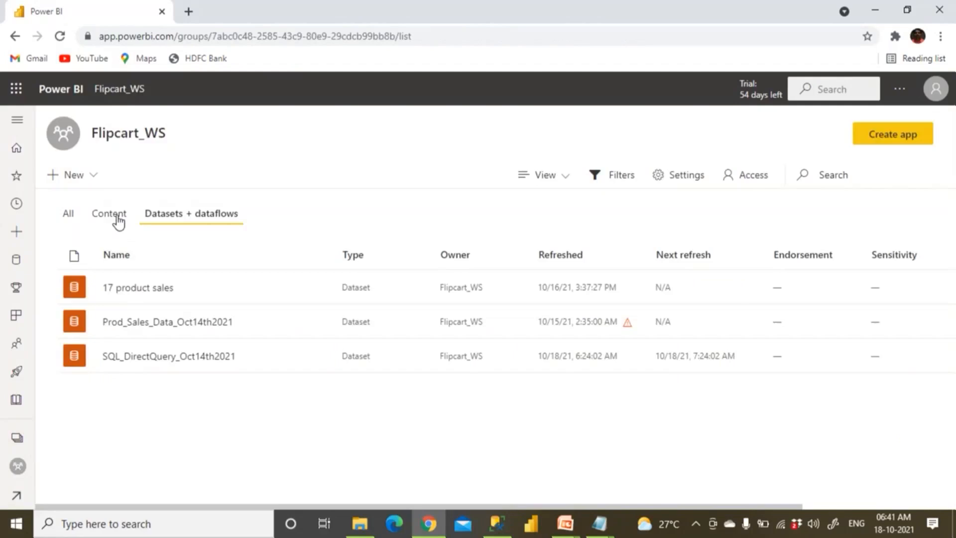
click(109, 214)
click(67, 215)
click(116, 220)
click(150, 215)
click(110, 219)
click(70, 218)
click(112, 217)
click(187, 216)
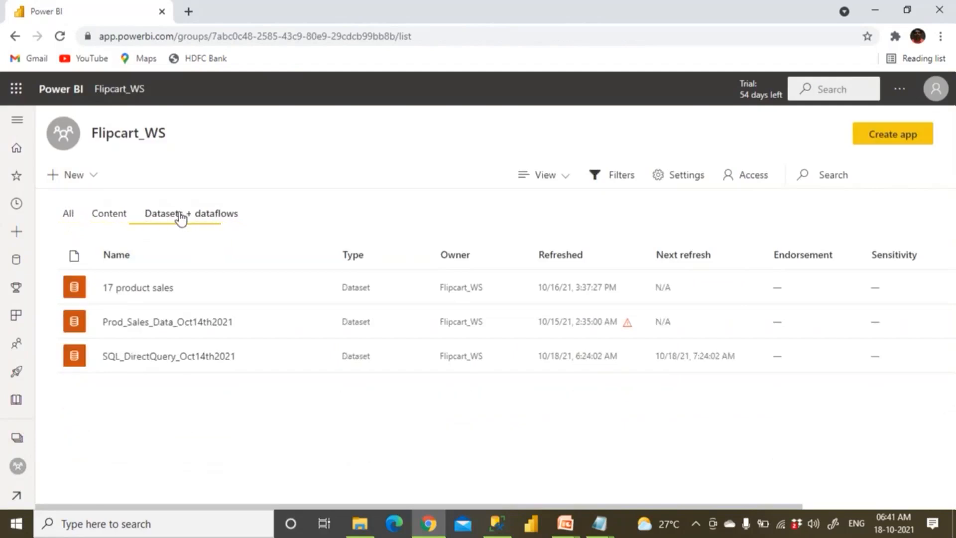
click(119, 222)
click(75, 220)
click(162, 220)
click(899, 91)
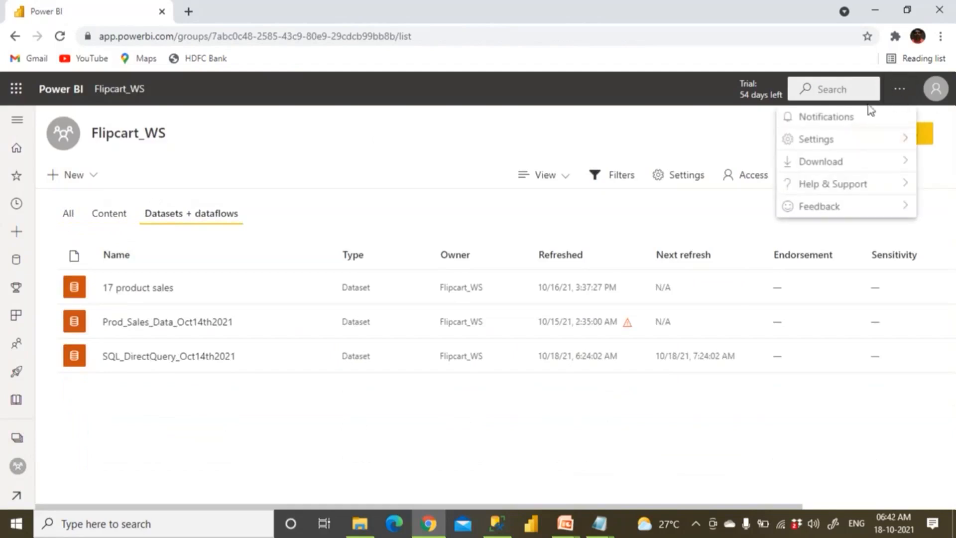
Open Manage gateways and collapse then re-expand the shiva_datagateways cluster
mouse_move(835, 144)
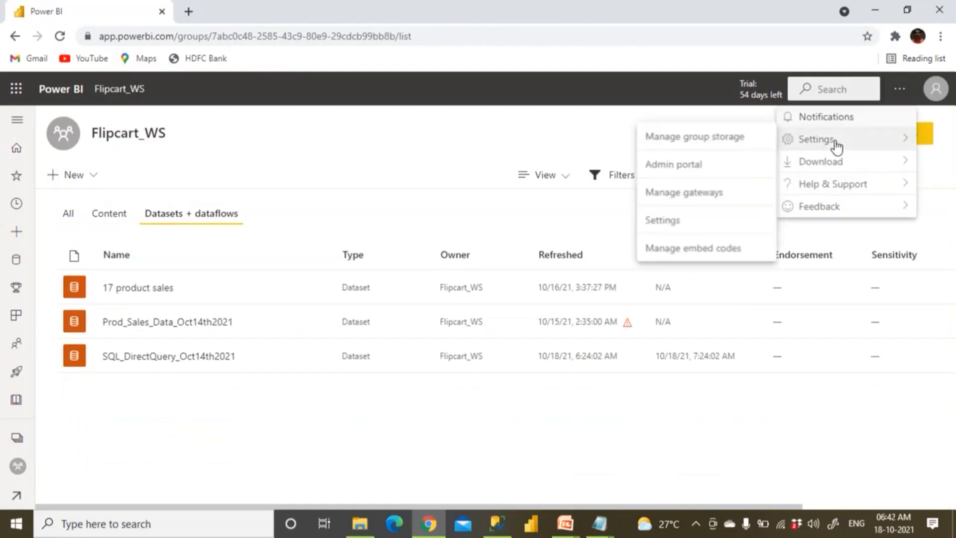
click(691, 195)
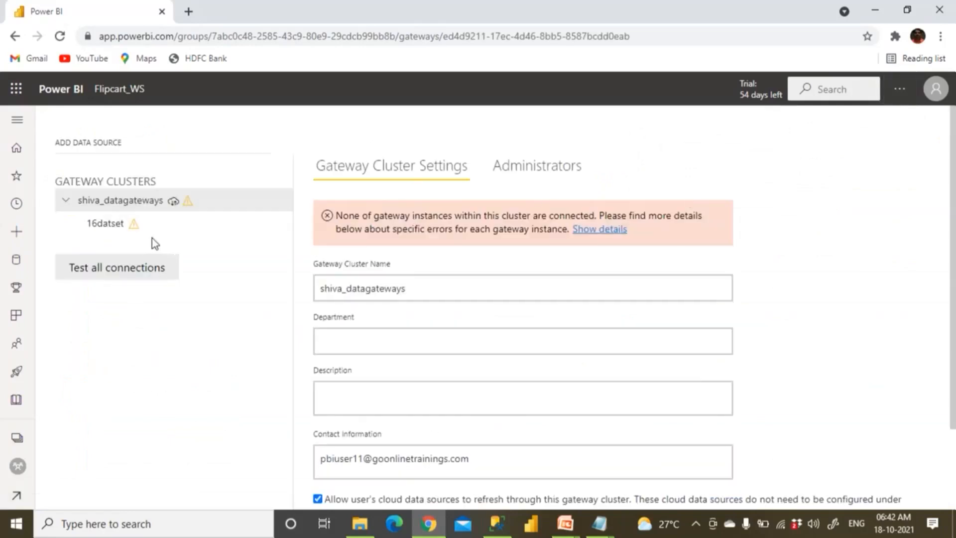
click(66, 202)
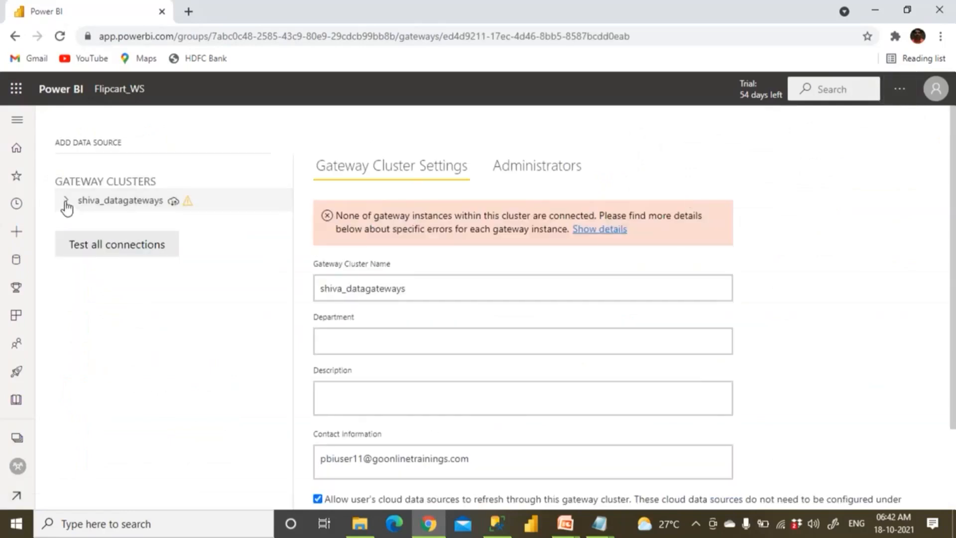
click(66, 201)
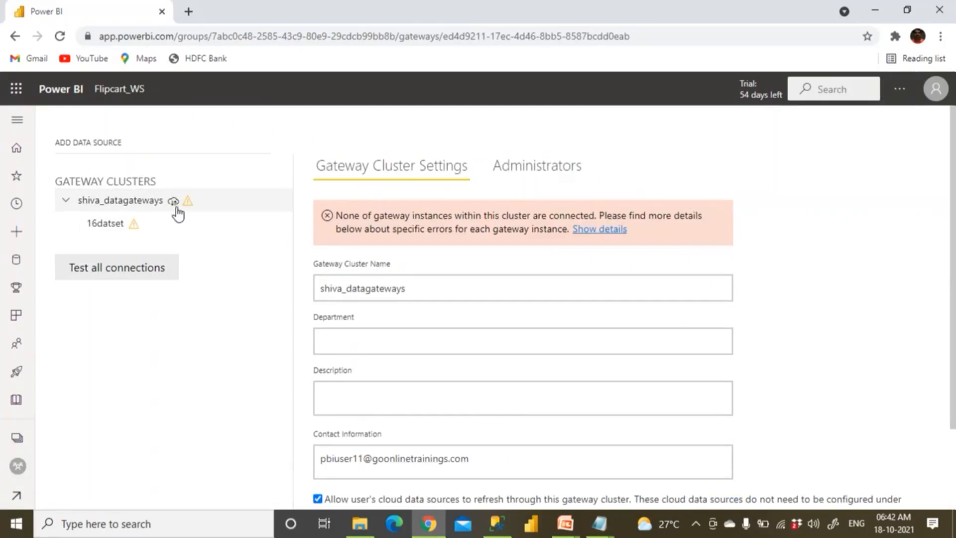
Review the gateway's Administrators tab, then return to Gateway Cluster Settings
click(560, 170)
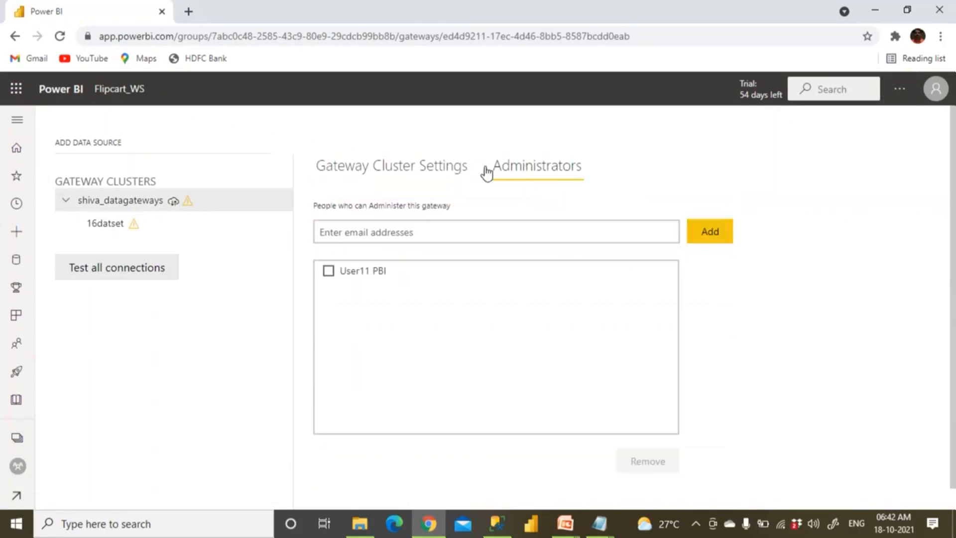
click(376, 171)
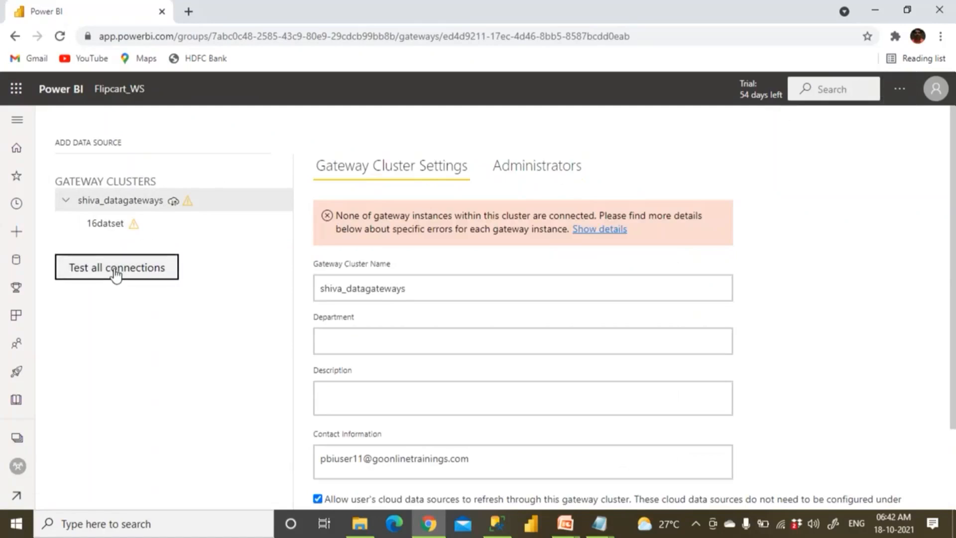
click(102, 524)
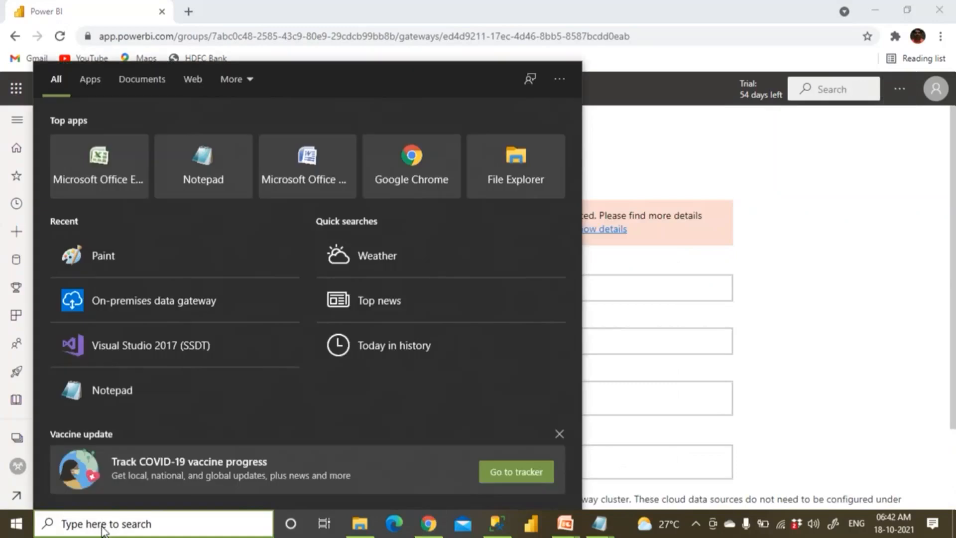
Search Windows for 'control' and launch Control Panel
text(p)
key(BackSpace)
text(gate)
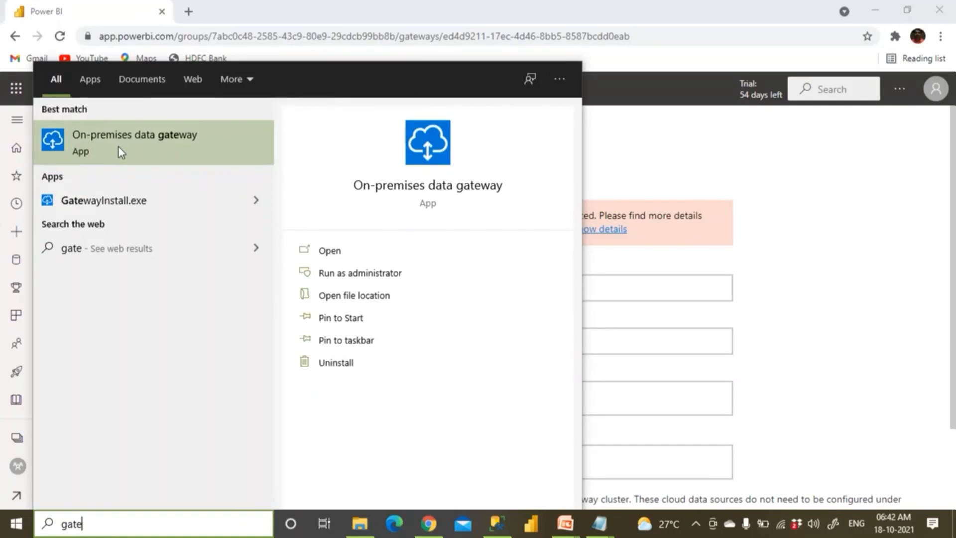
key(BackSpace)
key(BackSpace)
key(BackSpace)
key(BackSpace)
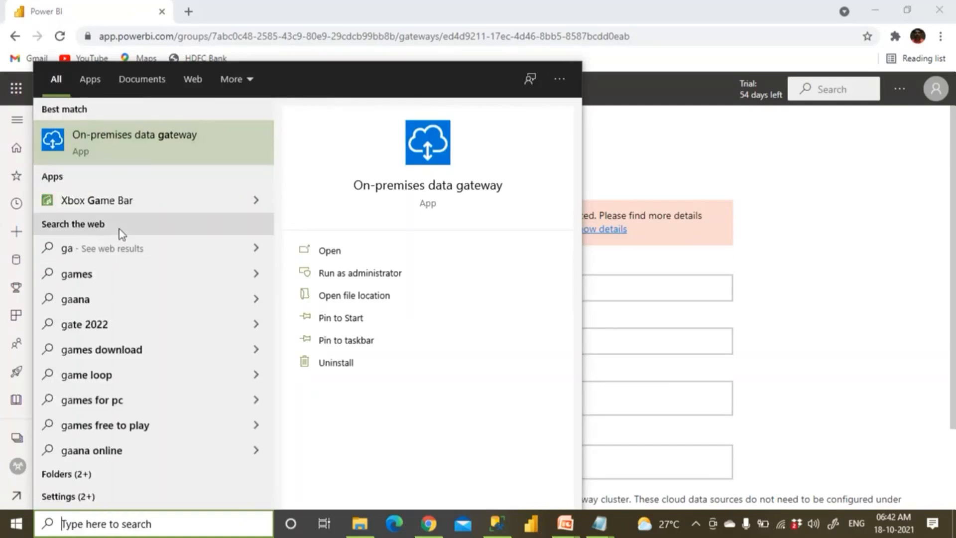
text(control)
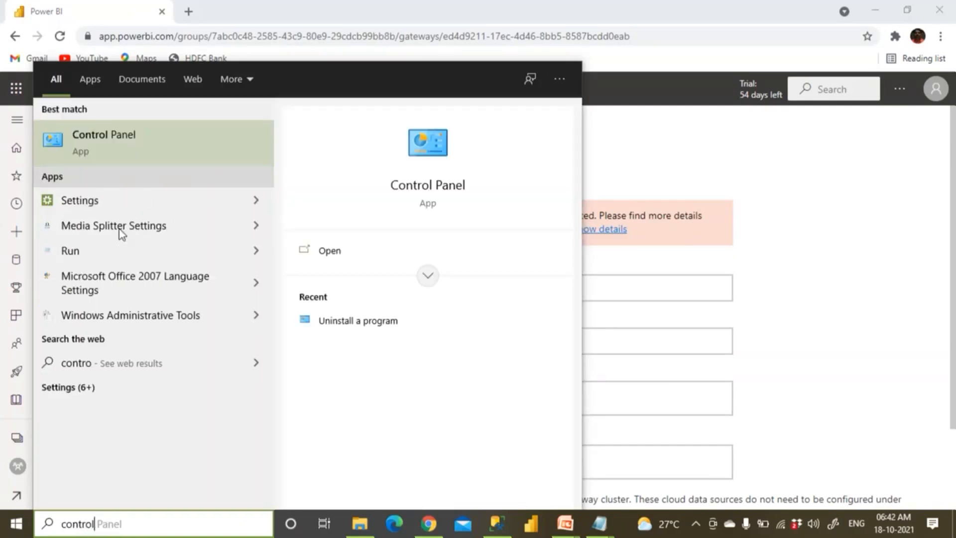
click(141, 159)
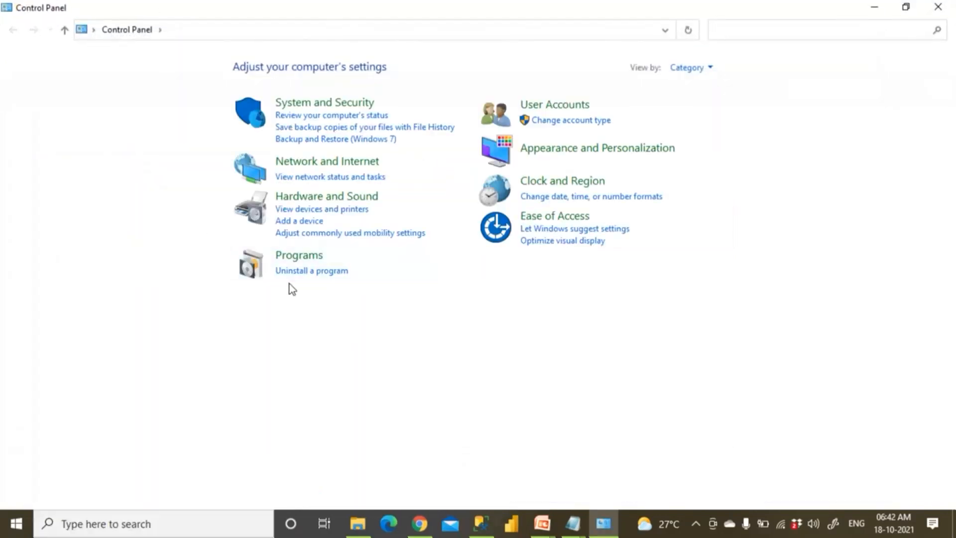
Confirm On-premises data gateway version 3000.96.1 in Programs and Features, then return to Power BI
click(309, 271)
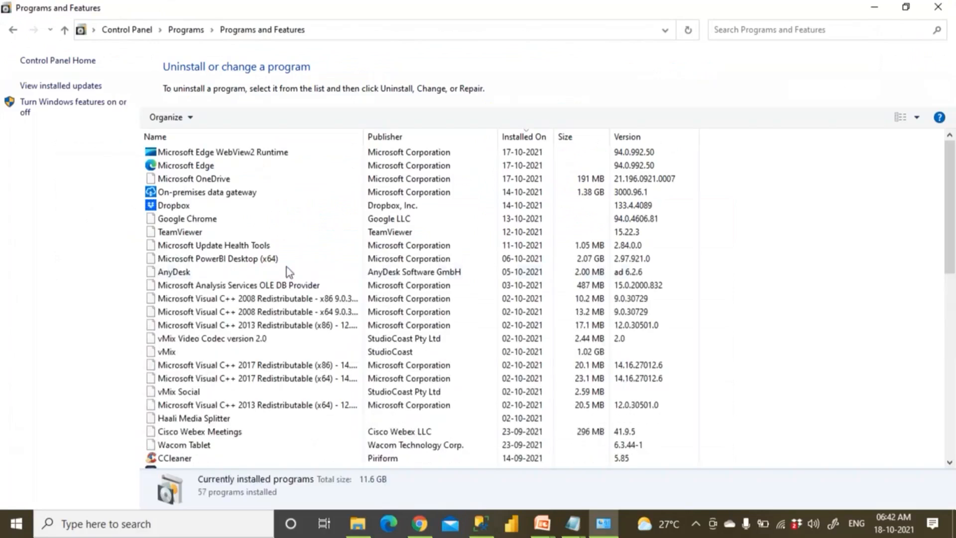
click(187, 192)
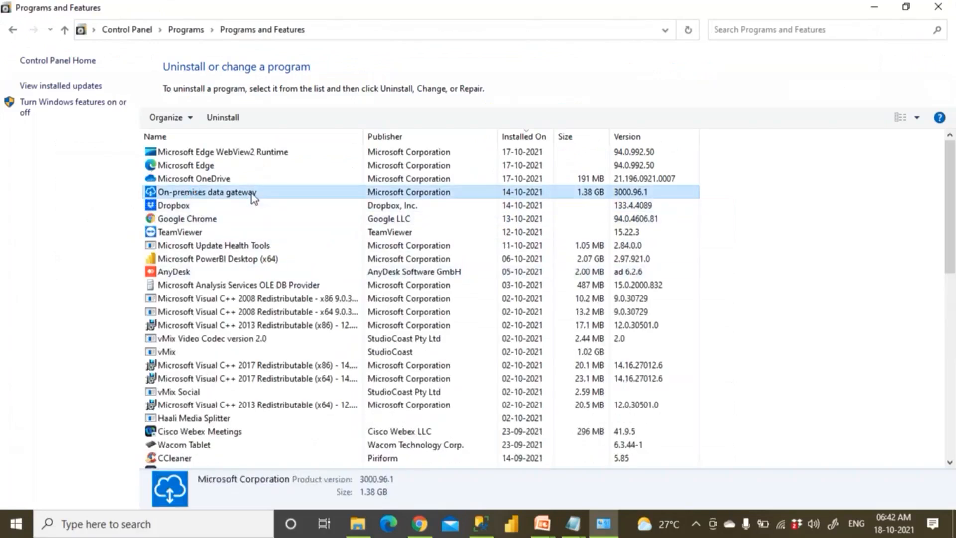
click(417, 531)
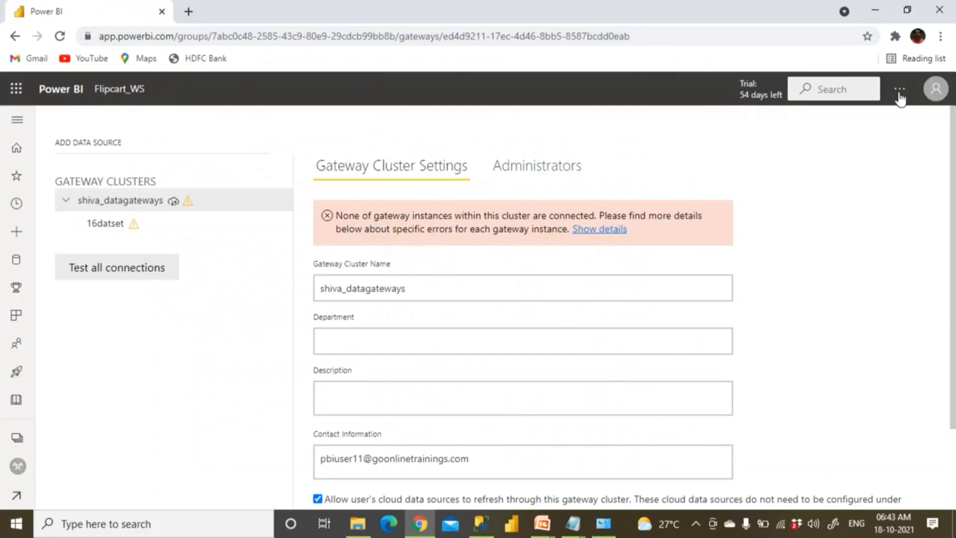
Check the account's licence and trial status, then reopen Manage gateways and collapse shiva_datagateways
click(937, 95)
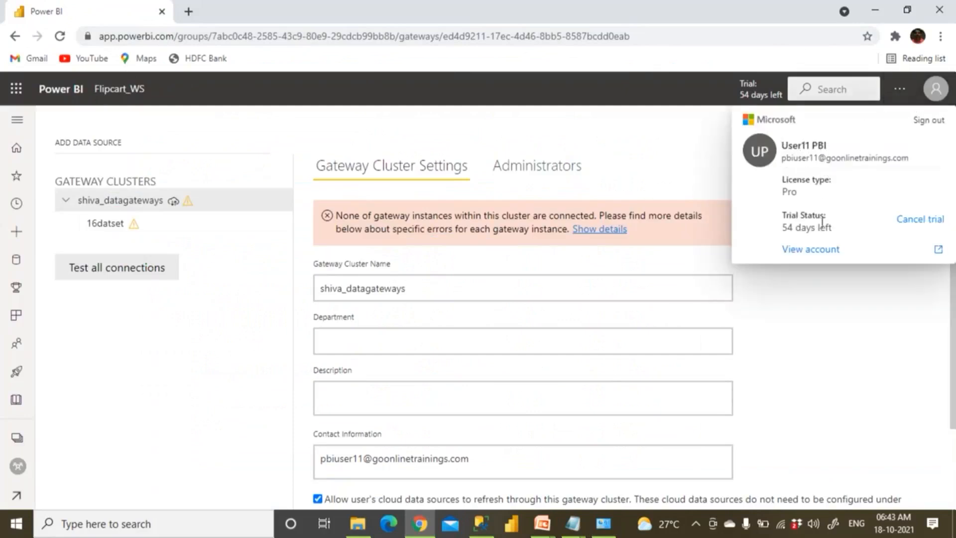
click(835, 310)
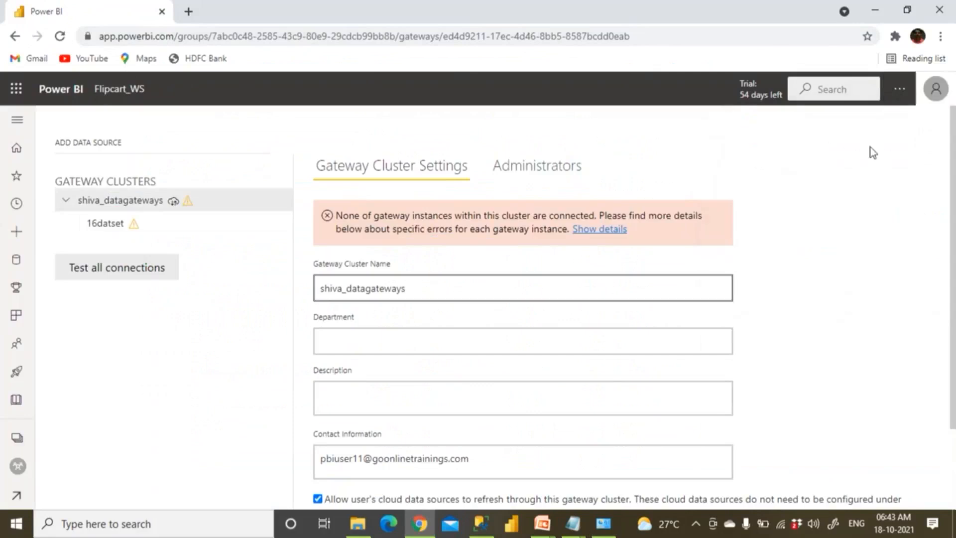
click(904, 91)
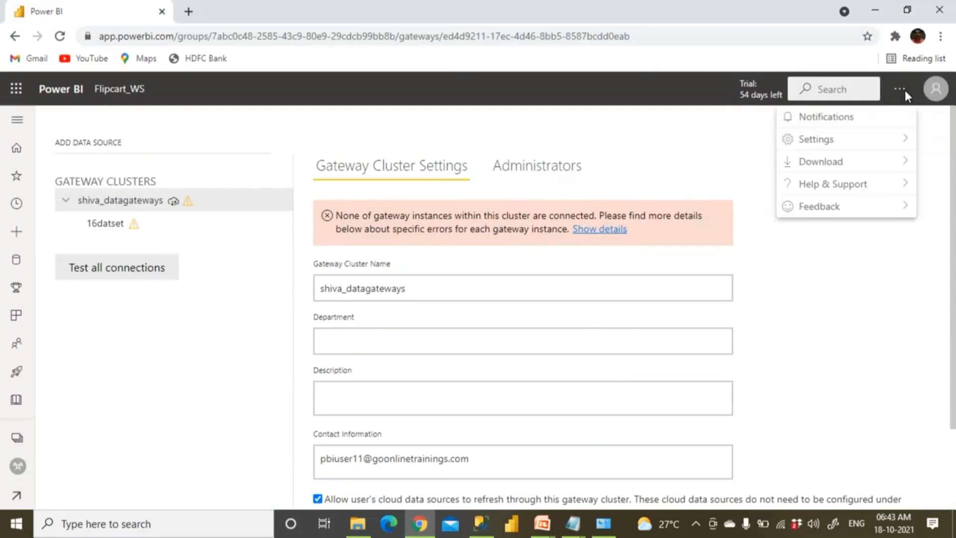
mouse_move(828, 145)
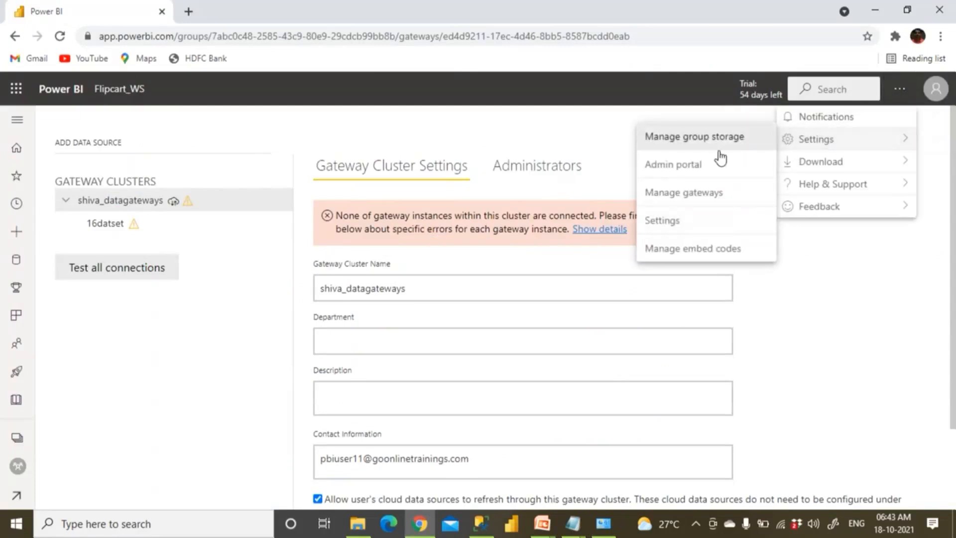
click(704, 194)
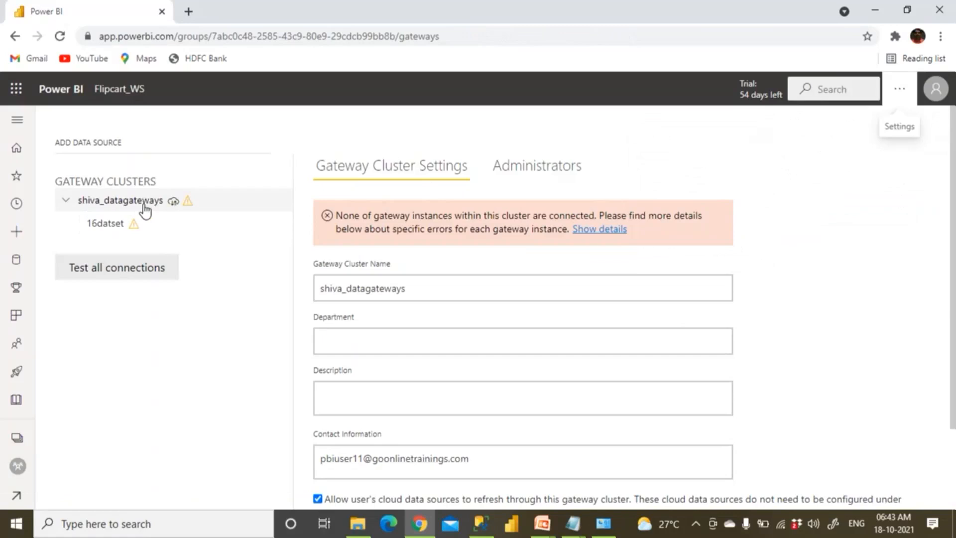
click(65, 201)
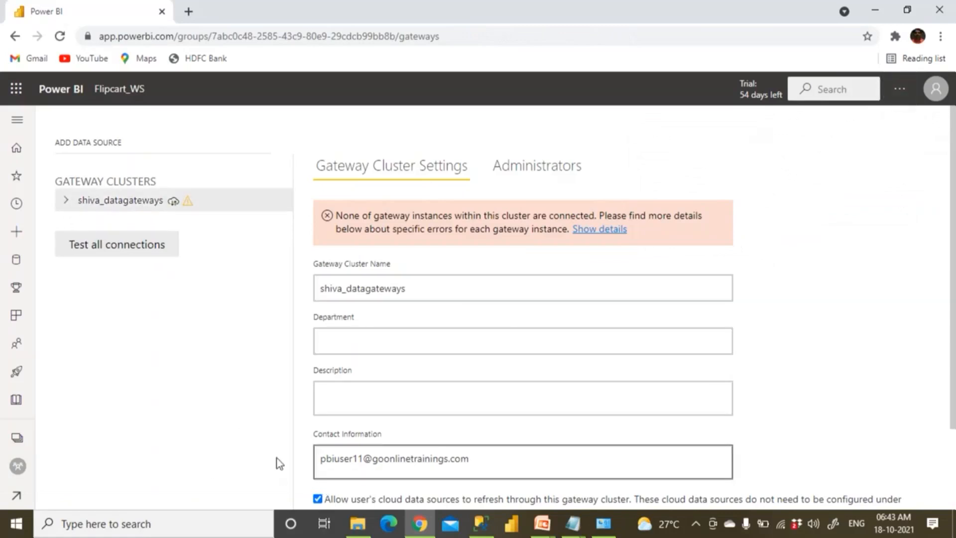
click(115, 523)
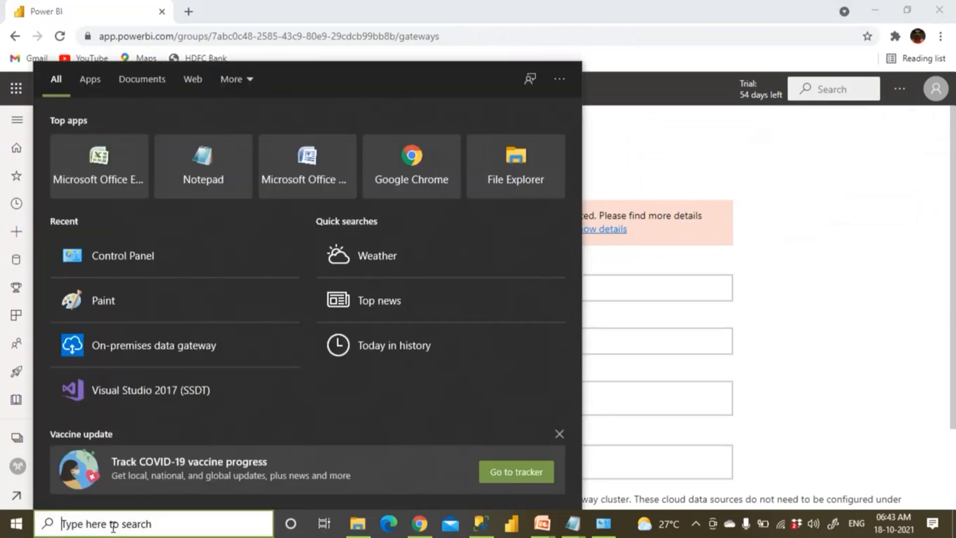
Search Windows for 'gate' and launch the On-premises data gateway app
text(gate)
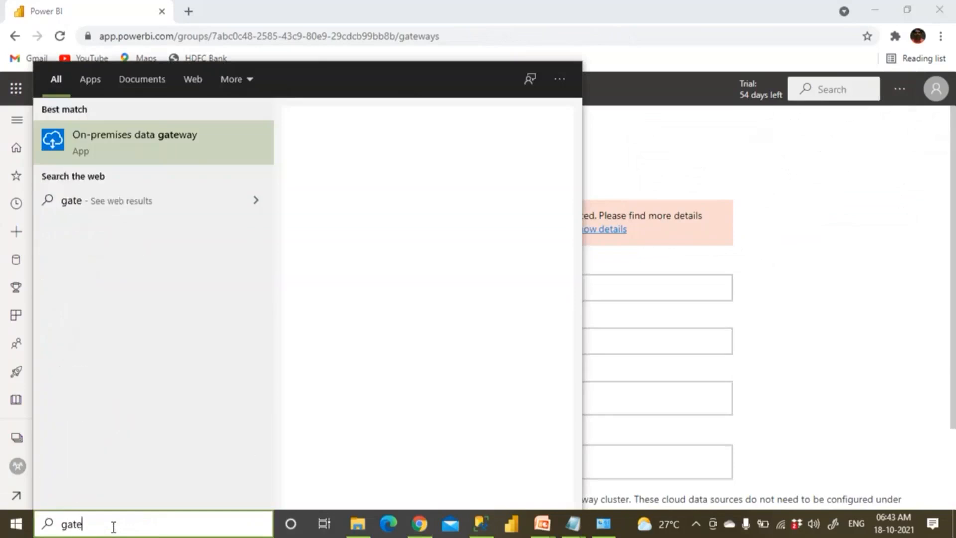
click(163, 157)
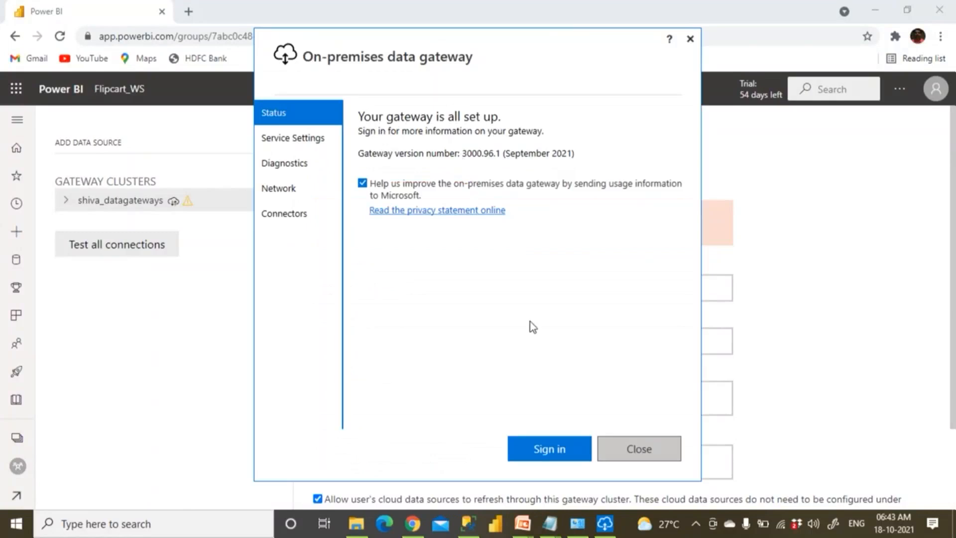
Begin the gateway sign-in by pasting the account's e-mail address into the Email field and continuing
click(555, 455)
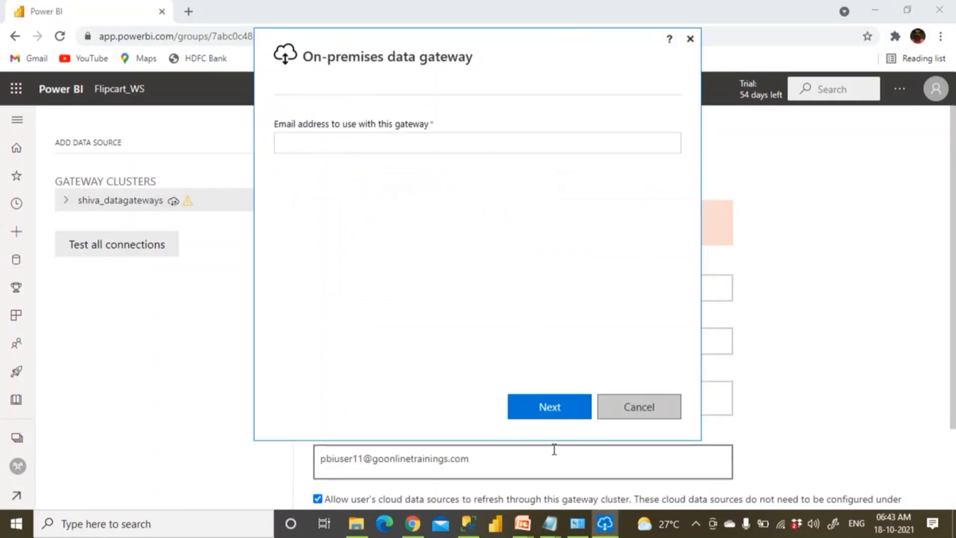
click(299, 145)
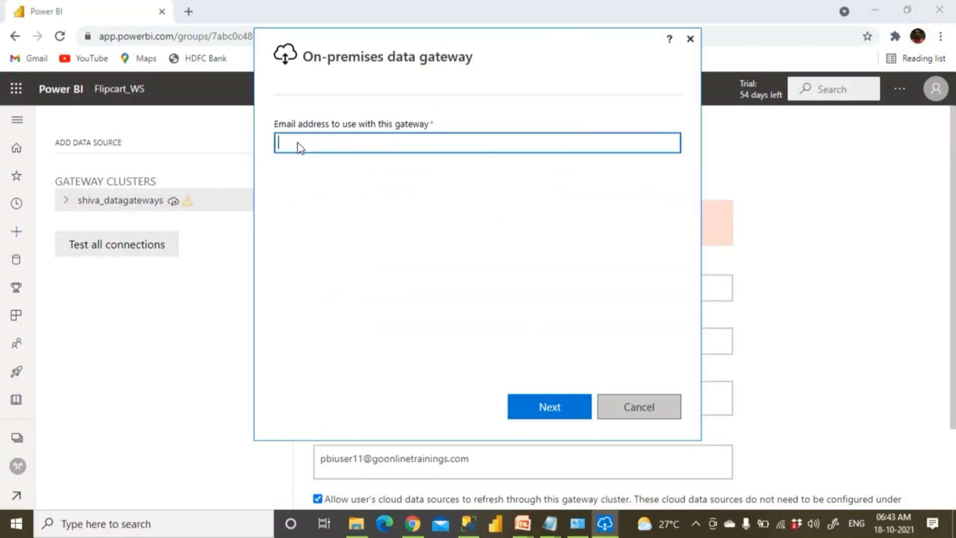
key(ctrl+v)
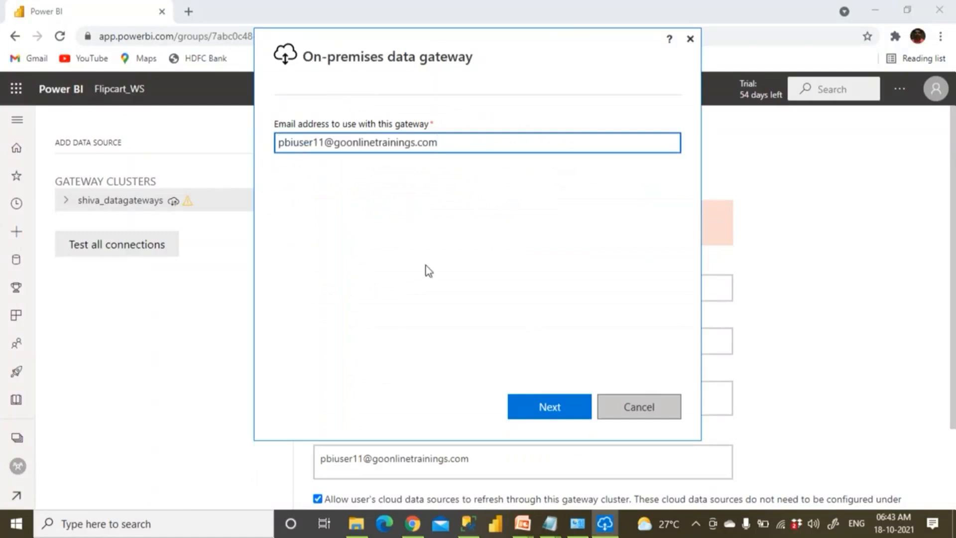
click(536, 405)
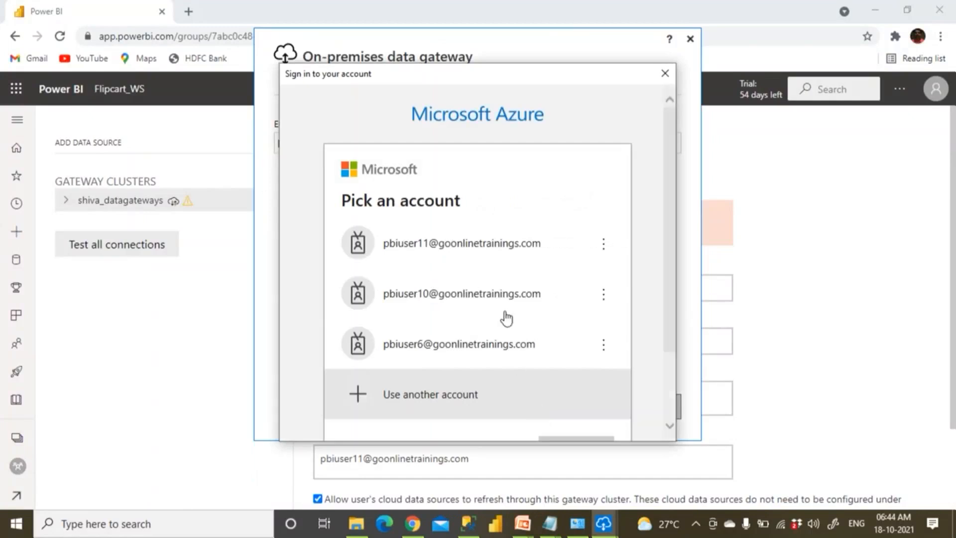
Pick the account, enter its password, and skip the security setup to finish gateway sign-in
click(518, 257)
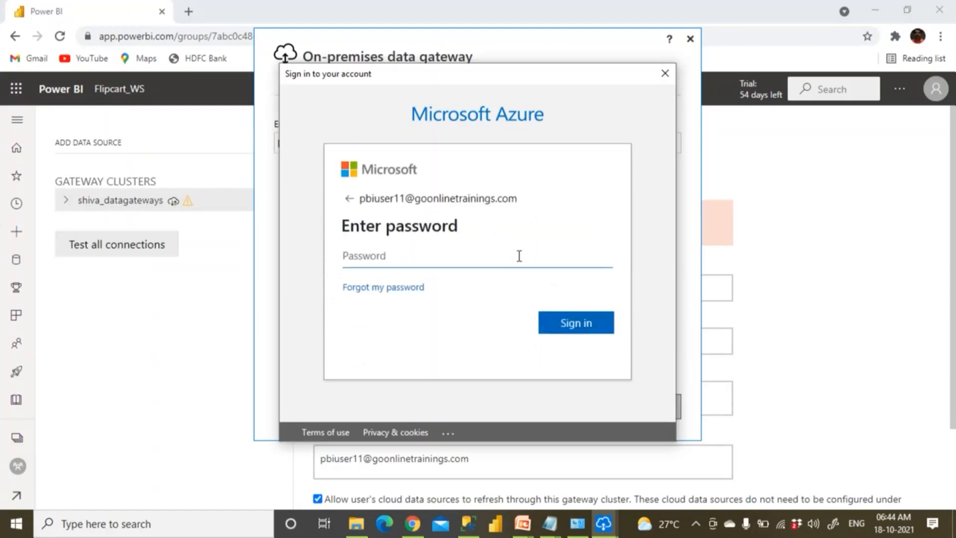
text(••••••••)
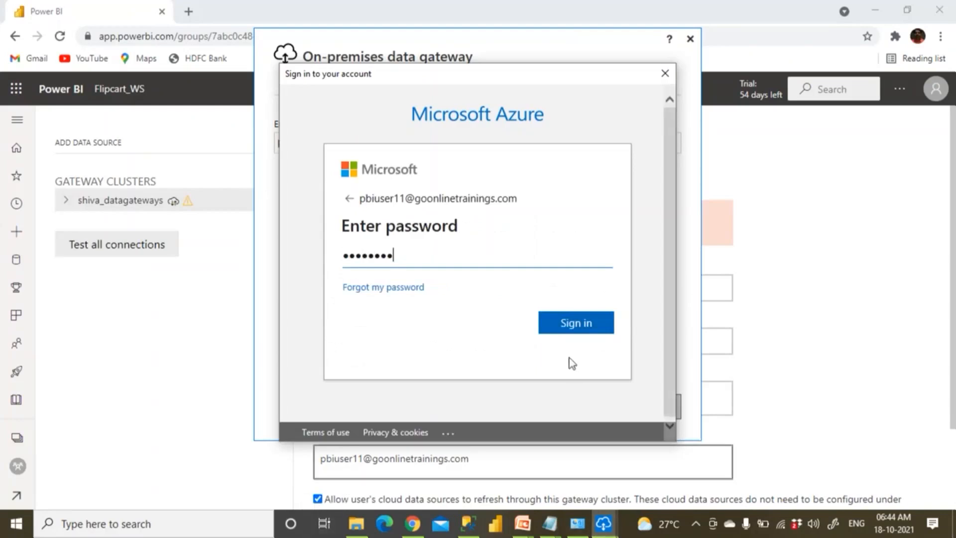
click(578, 326)
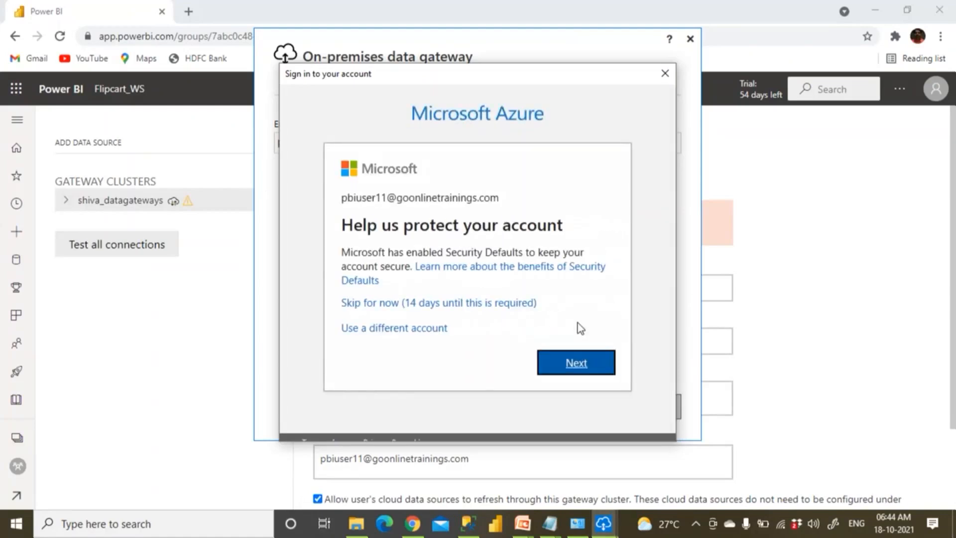
click(425, 304)
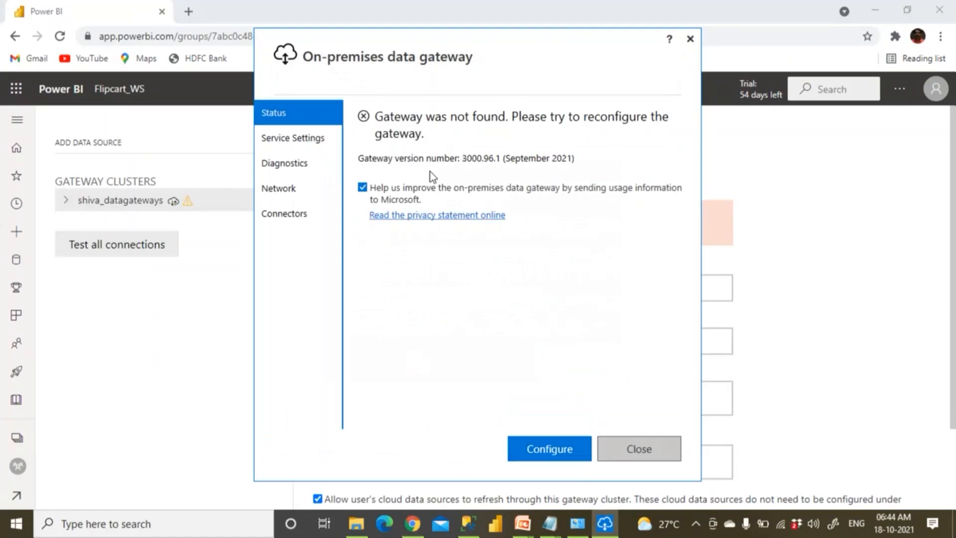
Choose to register a new gateway on this computer and name it Kedar_Gateways
click(545, 451)
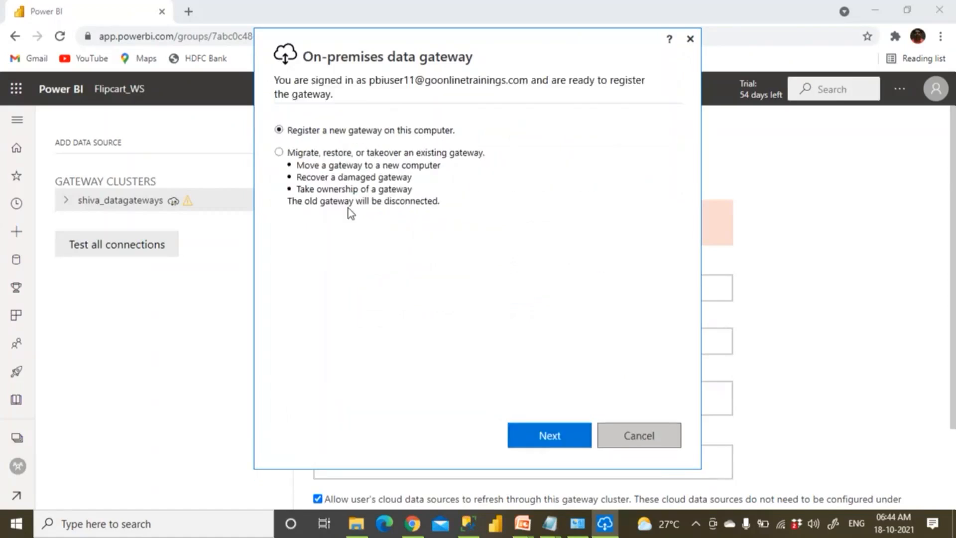
click(549, 436)
click(314, 155)
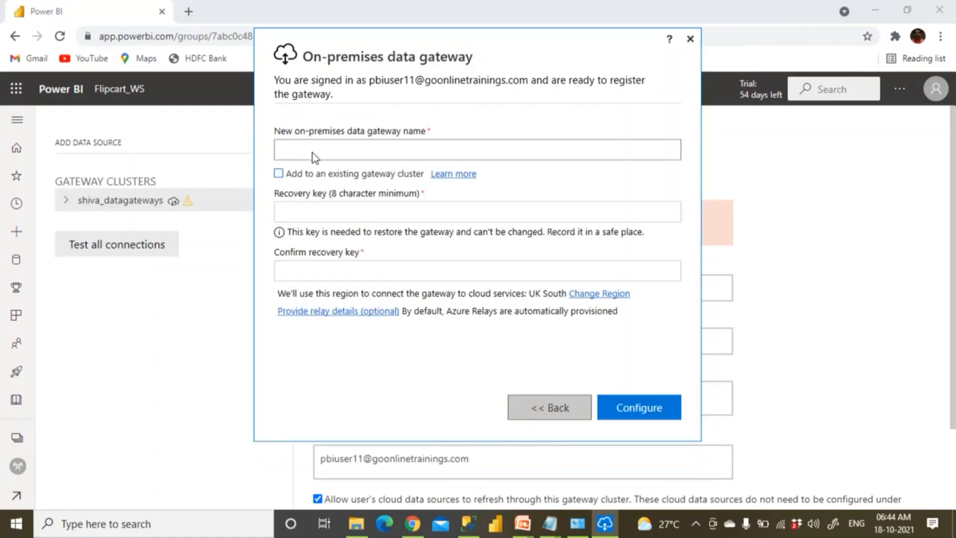
click(312, 151)
text(Kedar_Gateways)
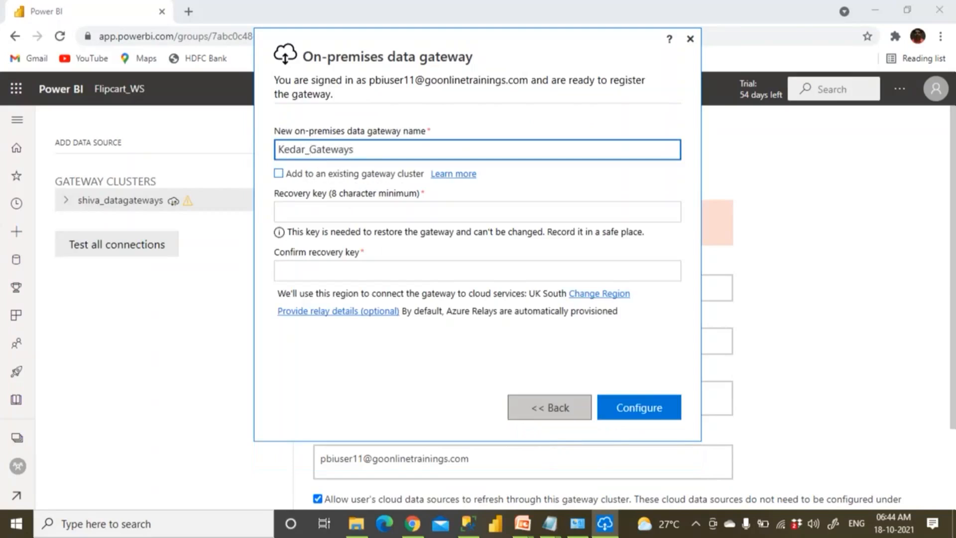
Move on to the Recovery key field and bring up the Notepad account notes
drag(305, 150, 280, 153)
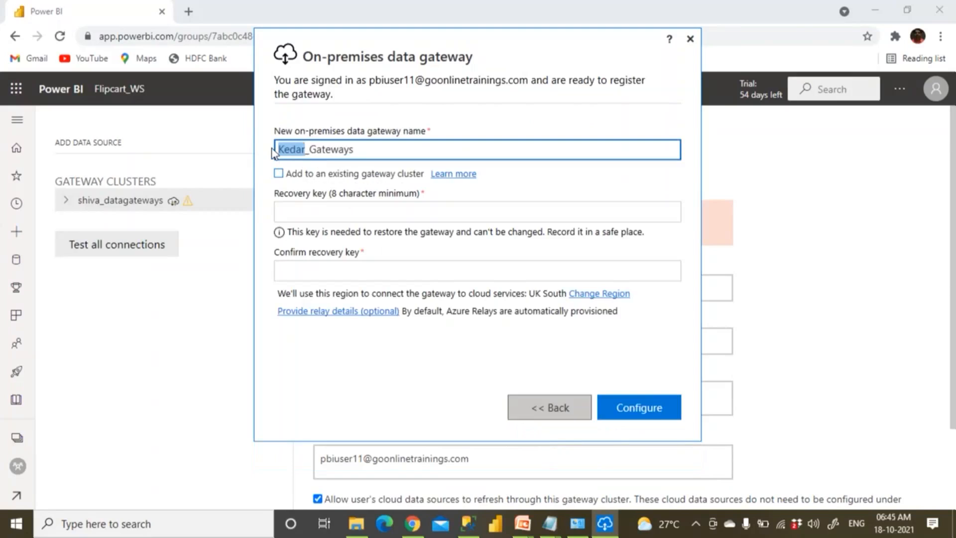
click(289, 208)
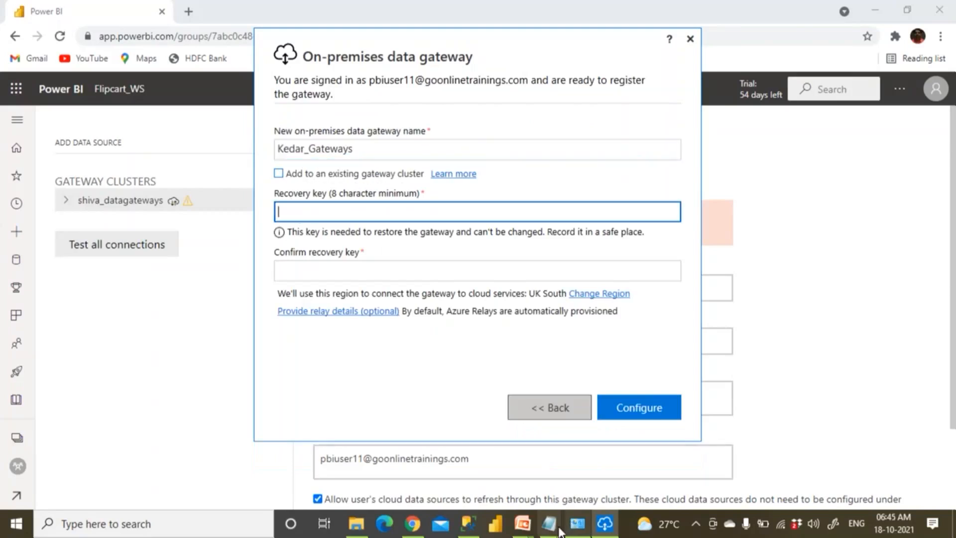
mouse_move(561, 532)
click(619, 450)
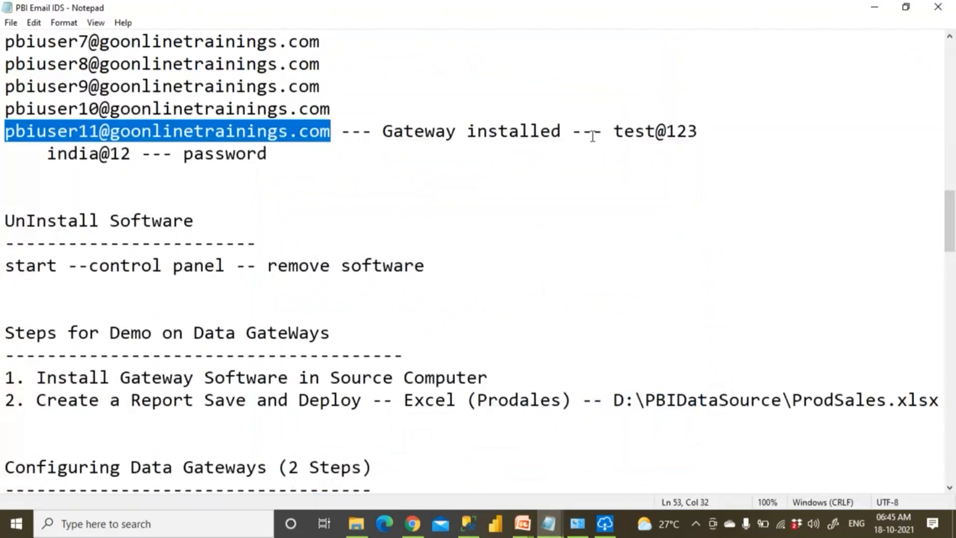
Paste the saved recovery key into both recovery key fields and register the Kedar_Gateways gateway
drag(614, 132, 698, 132)
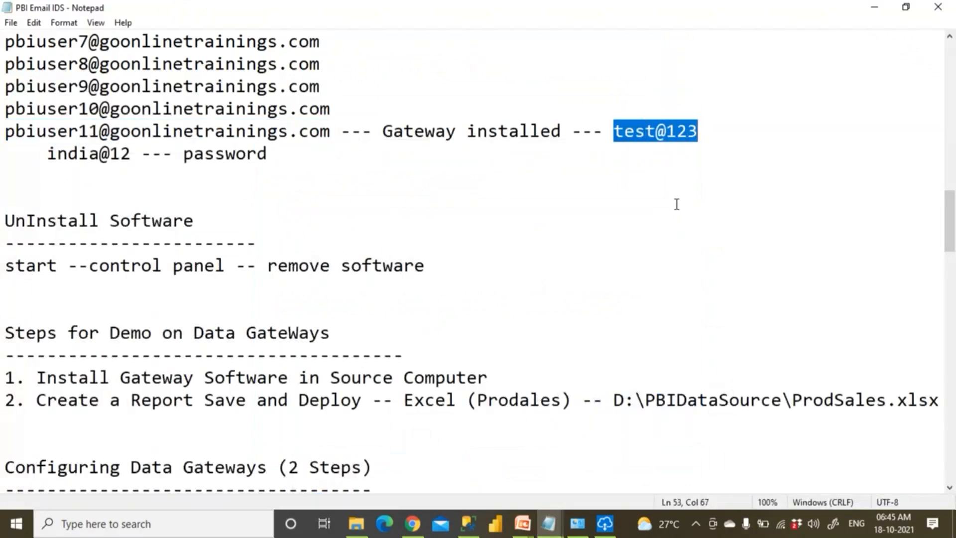
key(alt+Tab)
key(ctrl+v)
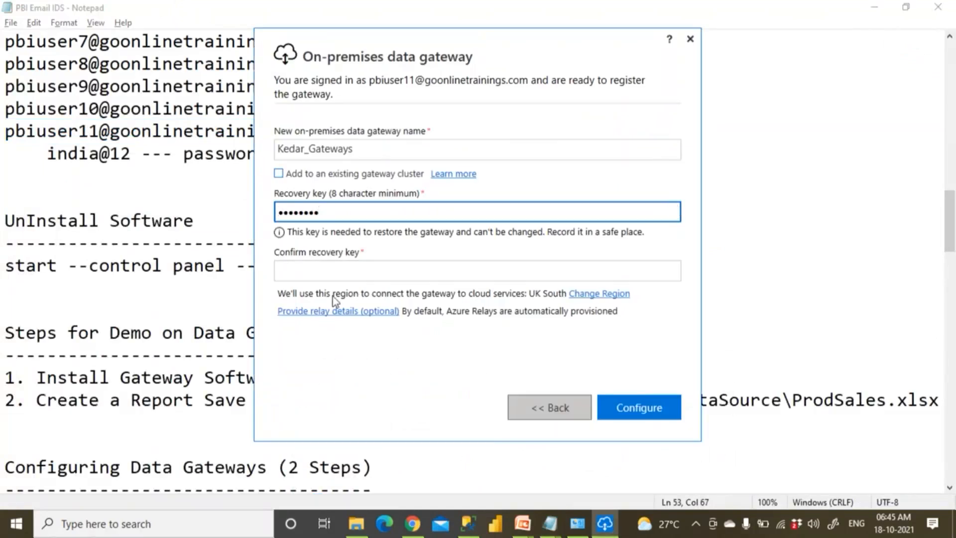
click(311, 278)
key(ctrl+v)
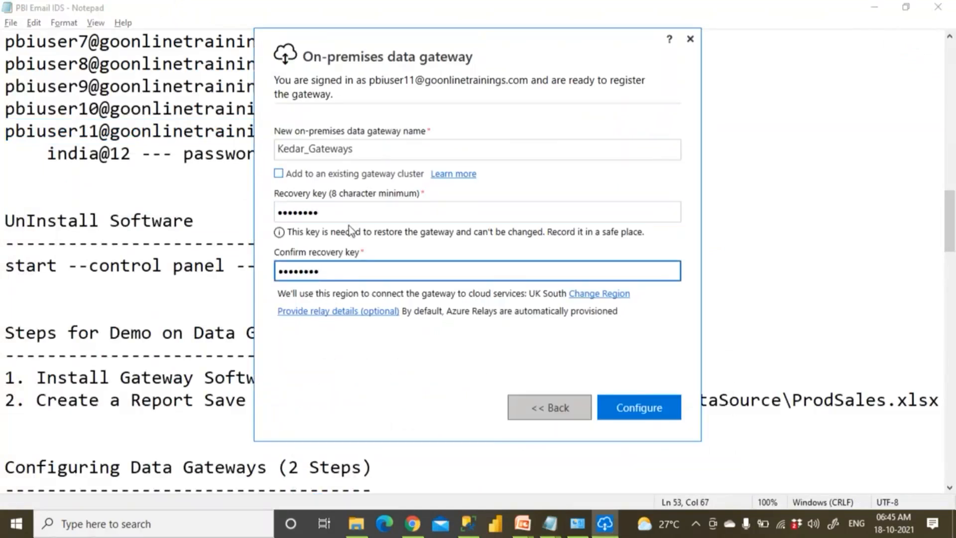
click(652, 416)
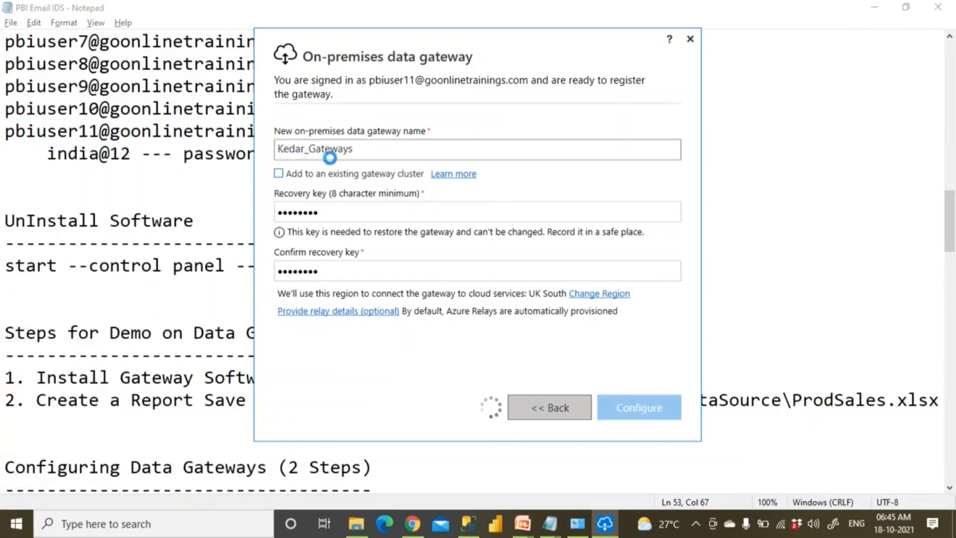
Append '-- Kedar_Gateway' to the account line in Notepad, save, and close the gateway window
click(225, 204)
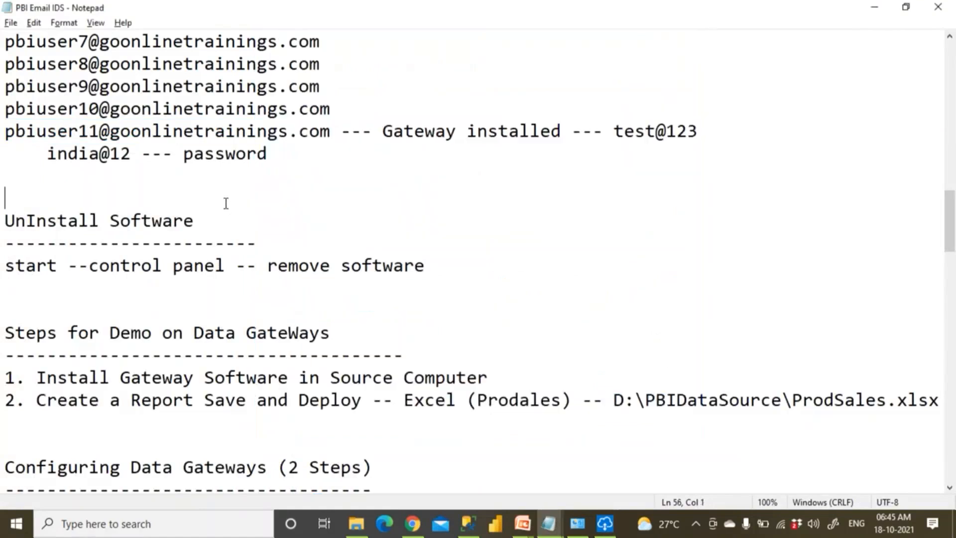
click(385, 134)
click(725, 135)
text(-- Kedar_get)
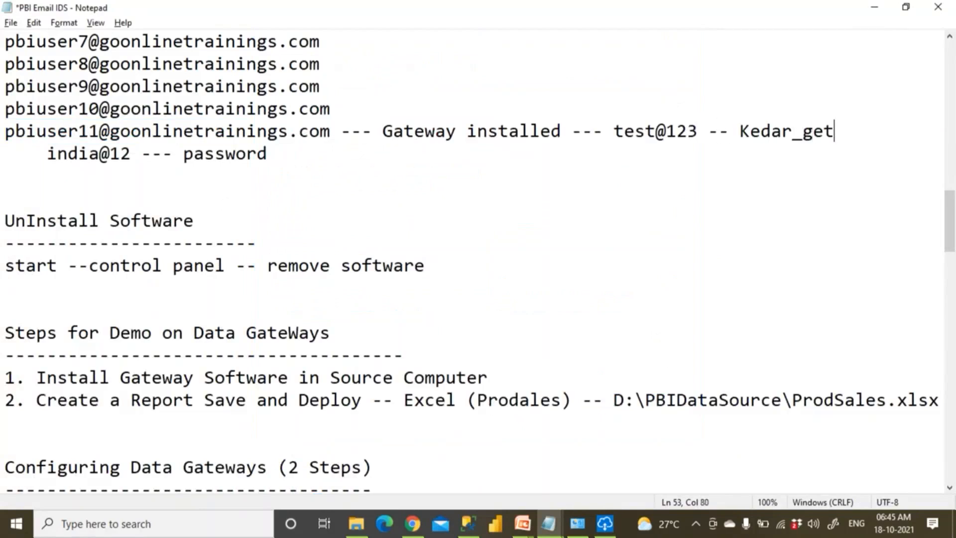
key(BackSpace)
key(BackSpace)
key(BackSpace)
text(Gateway)
key(ctrl+s)
click(605, 523)
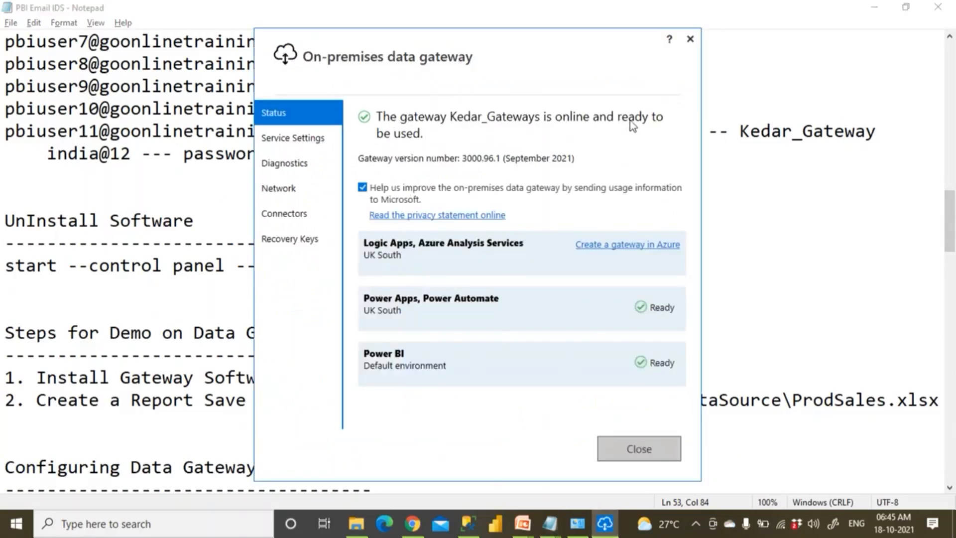
click(643, 451)
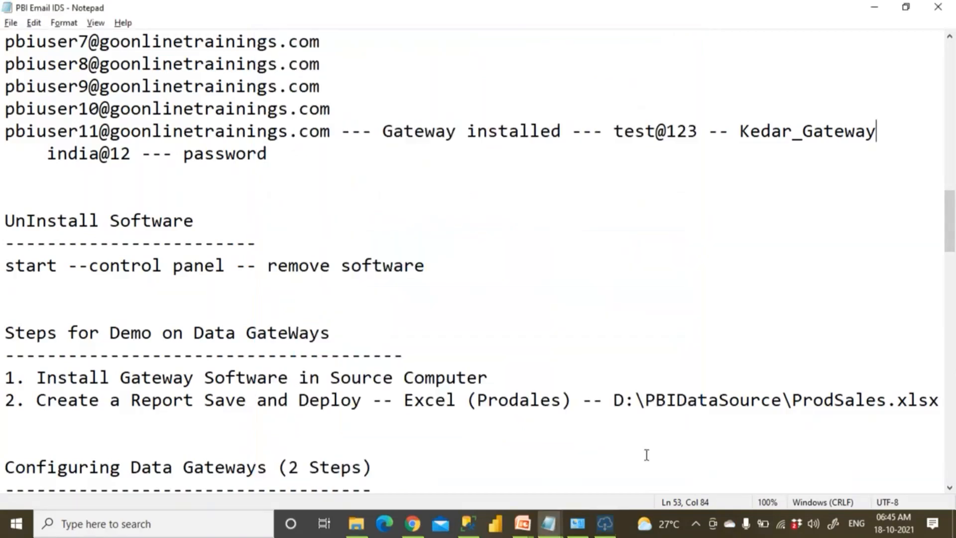
Reload the Power BI gateways page and open the new Kedar_Gateways cluster's settings
click(425, 534)
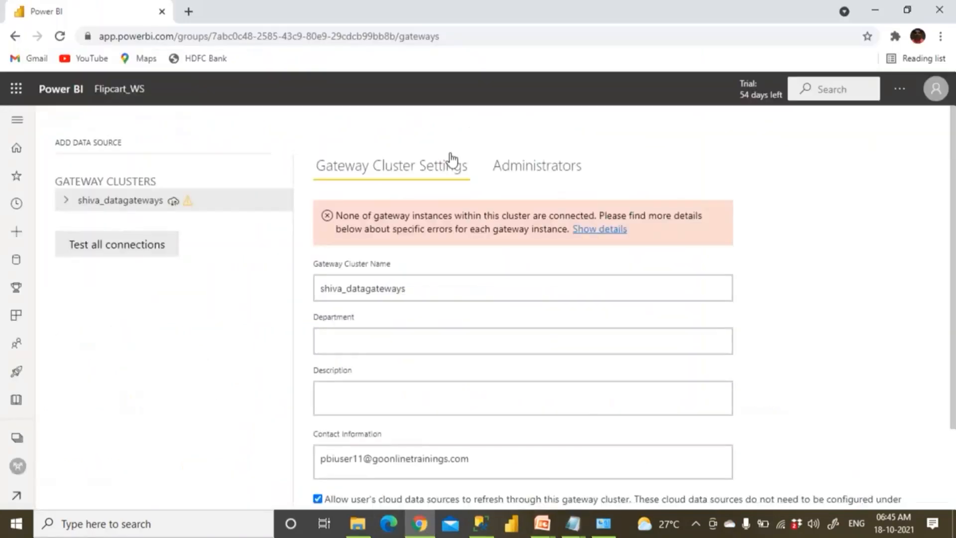
click(60, 36)
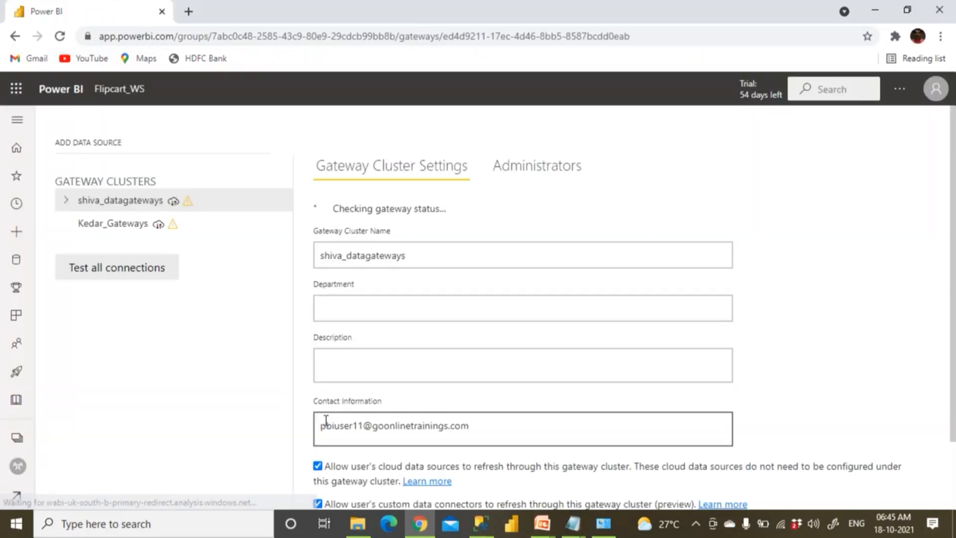
click(100, 248)
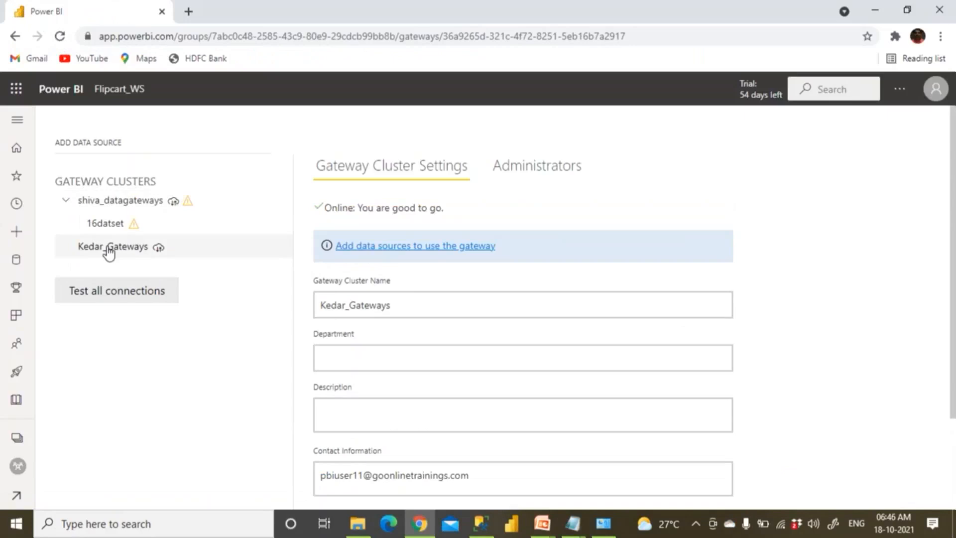
click(109, 251)
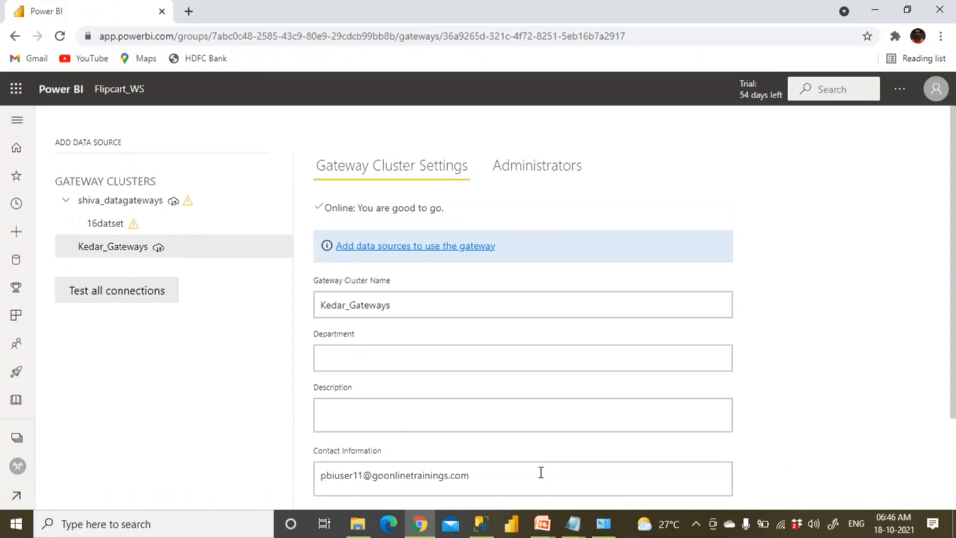
Launch Power BI Desktop and bring the PowerPoint presentation forward
click(513, 525)
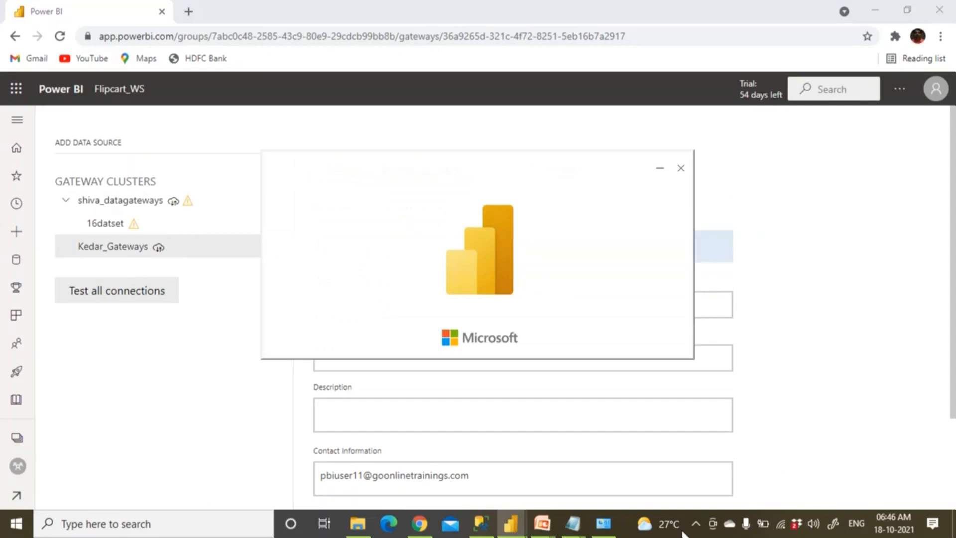
mouse_move(548, 530)
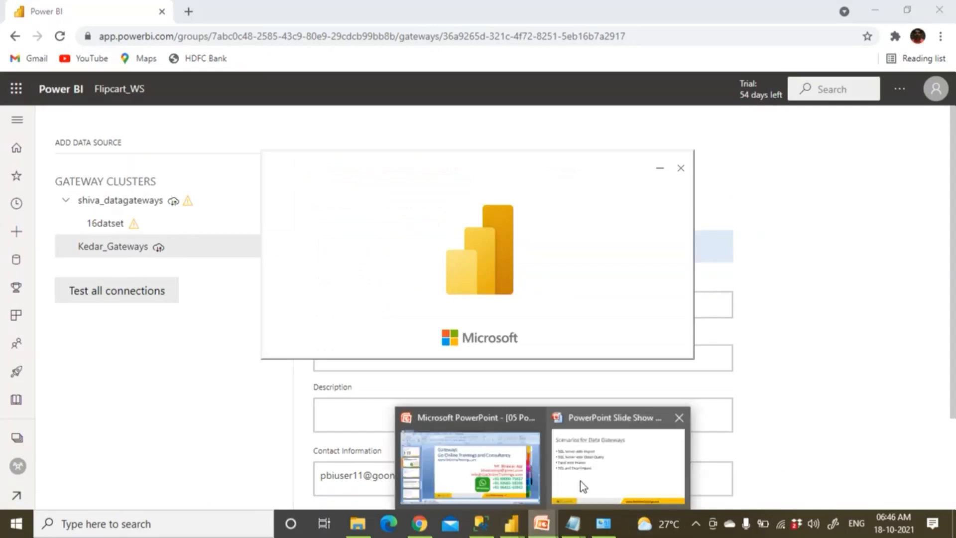
click(583, 486)
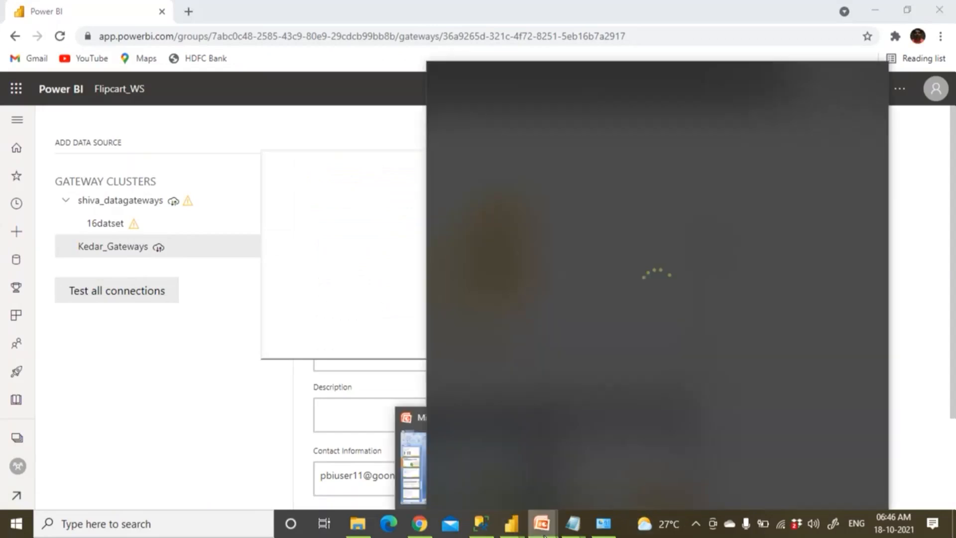
click(415, 428)
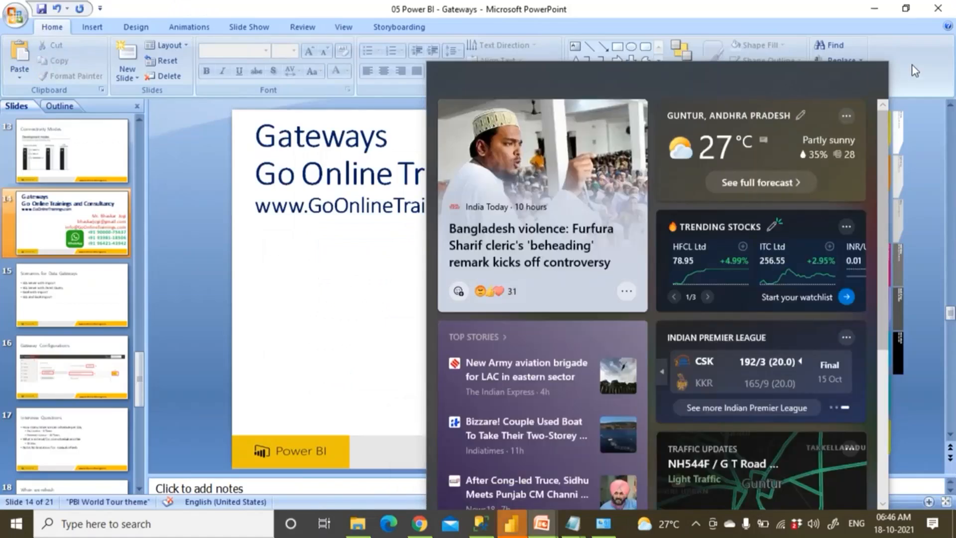
Present the Scenarios for Data Gateways slide full-screen, then switch to Power BI Desktop
click(913, 65)
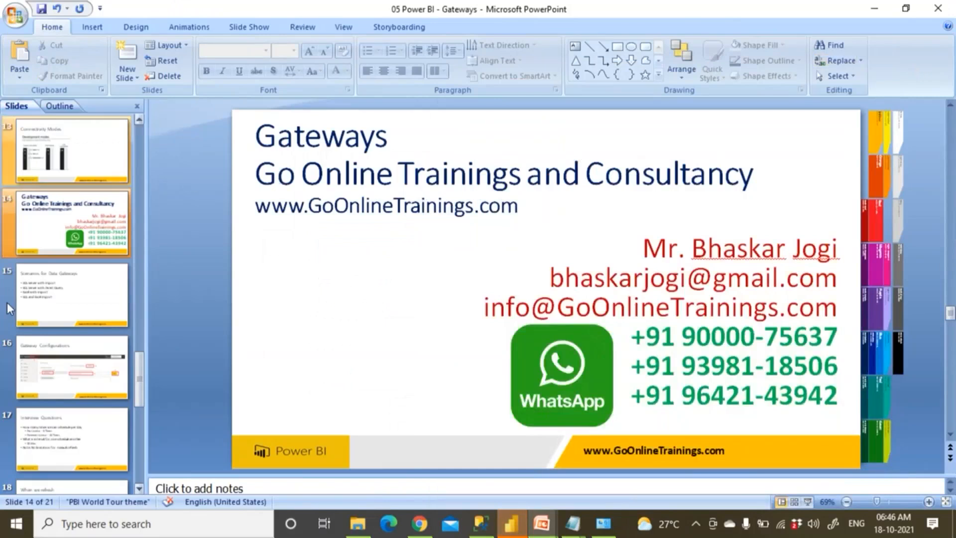
click(64, 279)
click(80, 234)
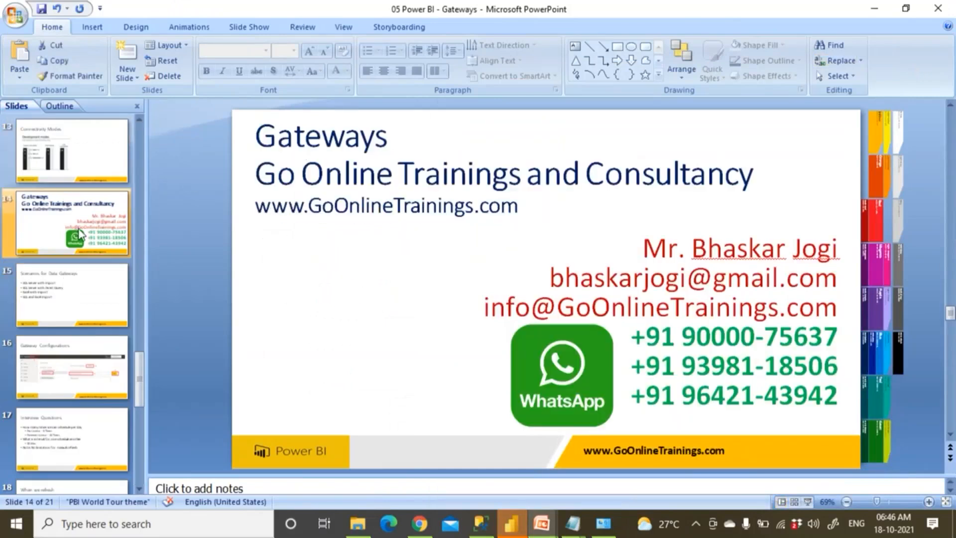
key(shift+F5)
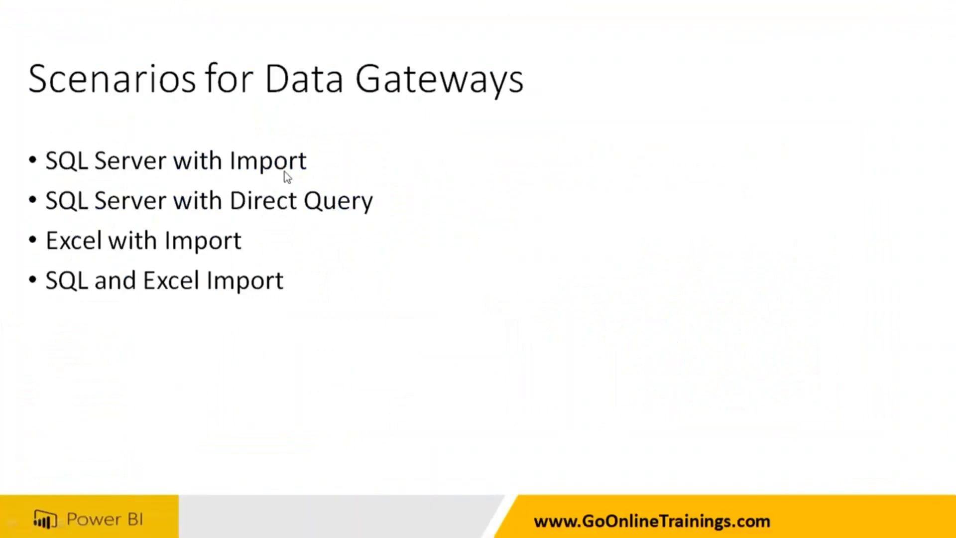
key(super)
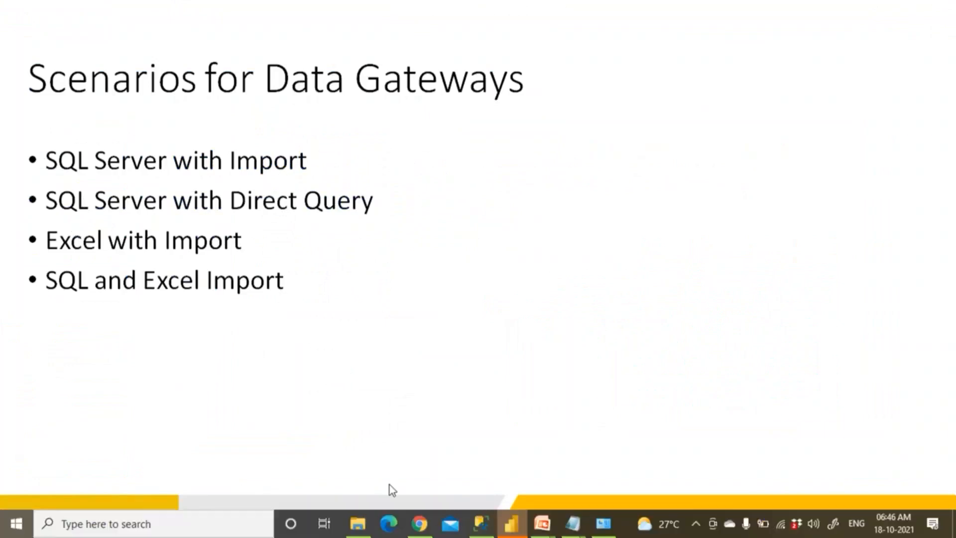
click(510, 524)
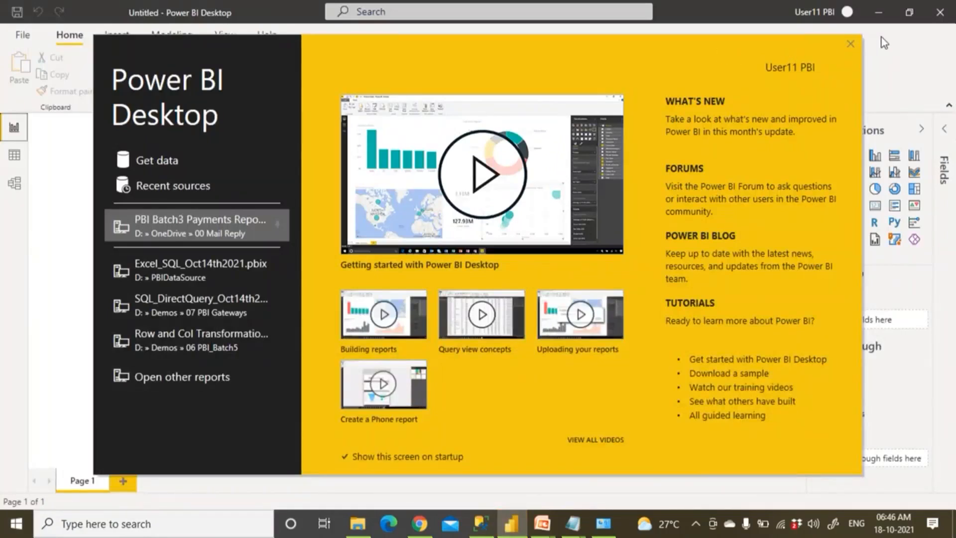
Start a SQL Server data source connection from Get data with '.' as the server
click(849, 44)
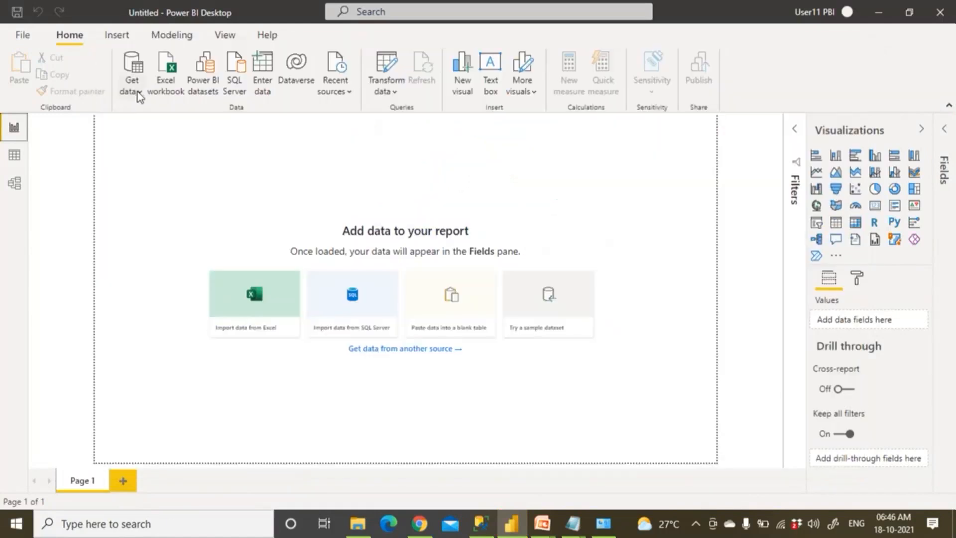
click(137, 92)
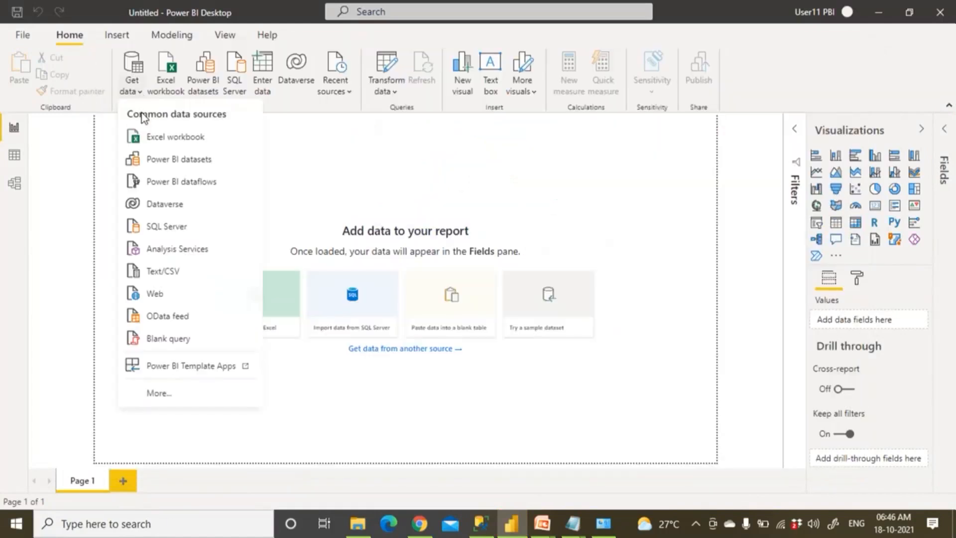
click(163, 229)
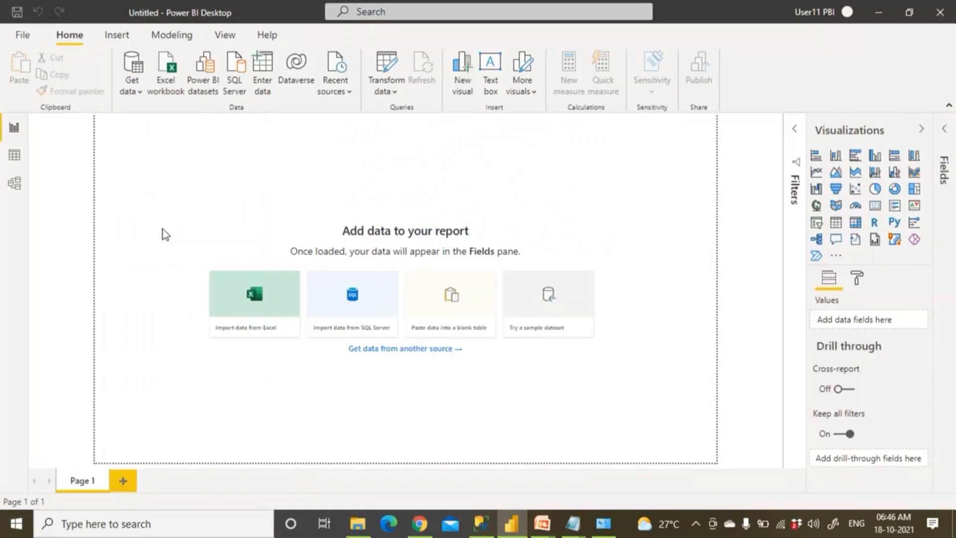
text(.)
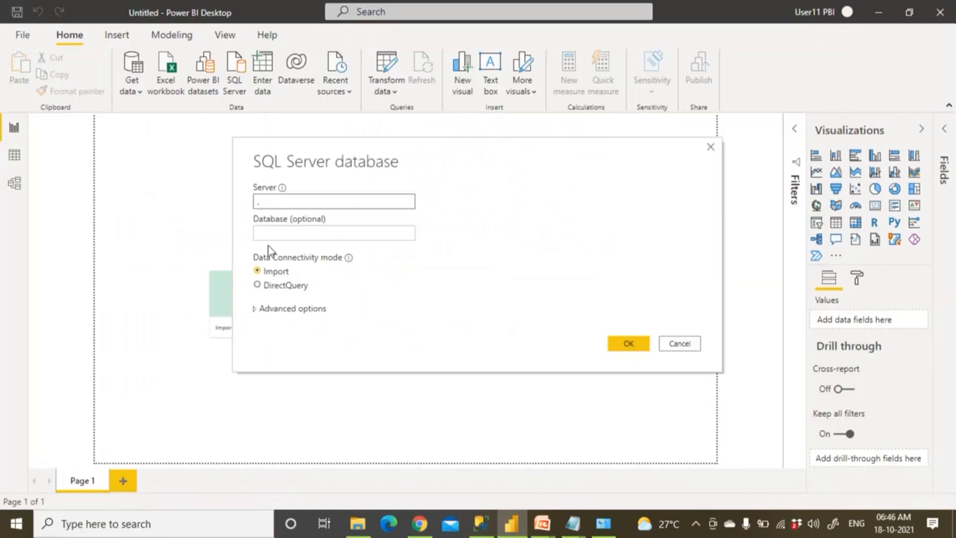
click(277, 234)
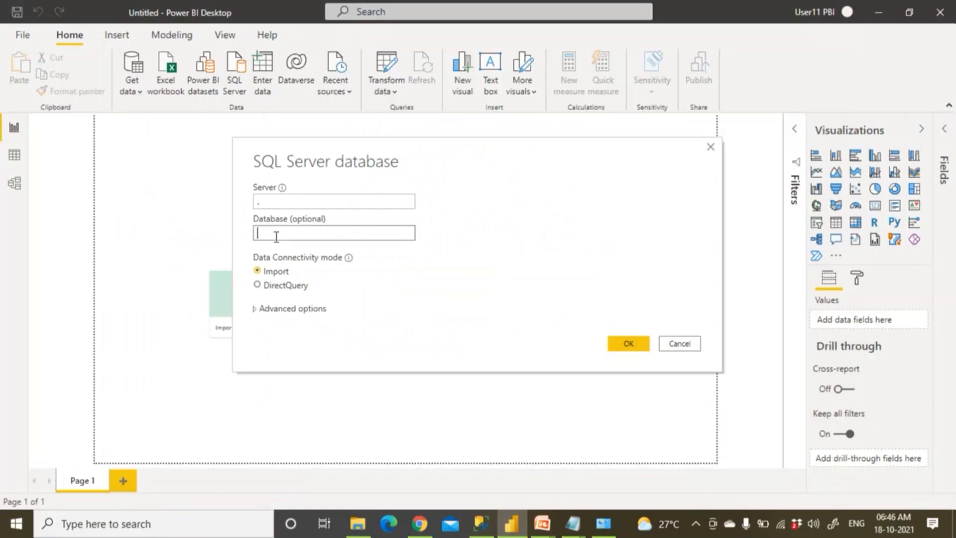
In SSMS, expand Databases > IBANK > Tables, open a new query, then return to Power BI
click(488, 533)
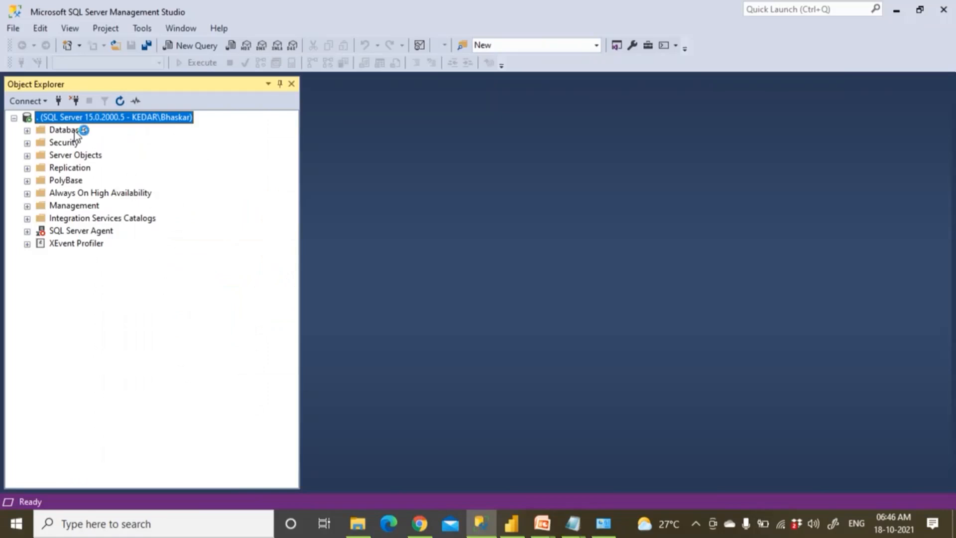
double_click(75, 130)
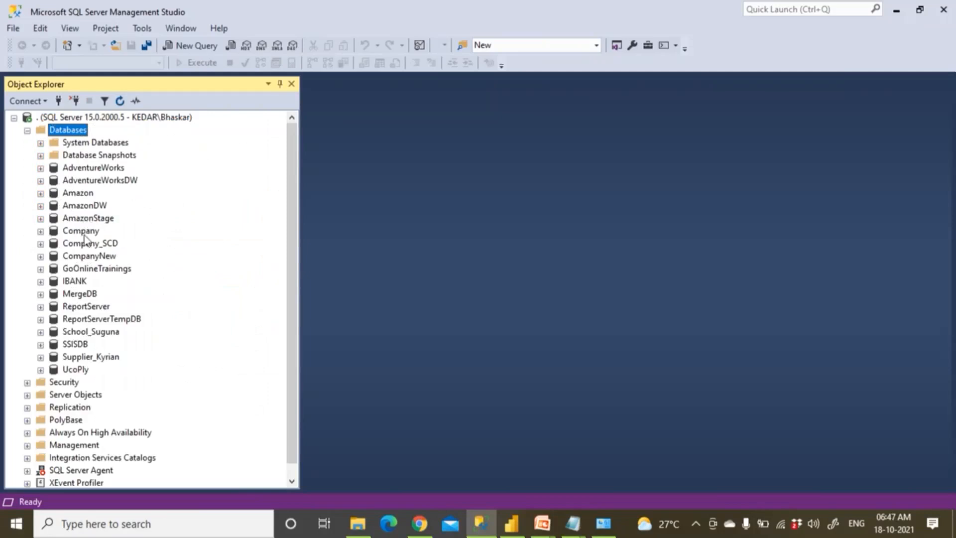
click(81, 283)
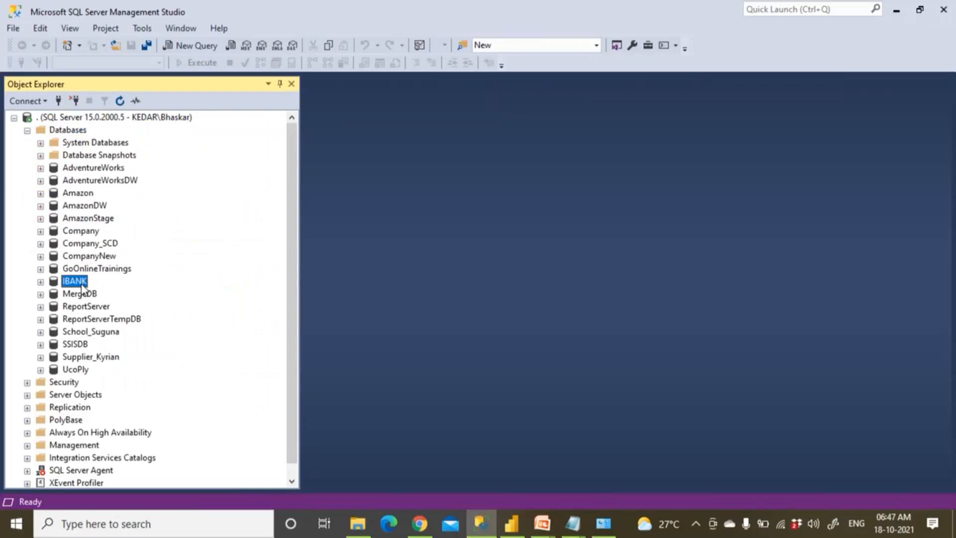
click(41, 283)
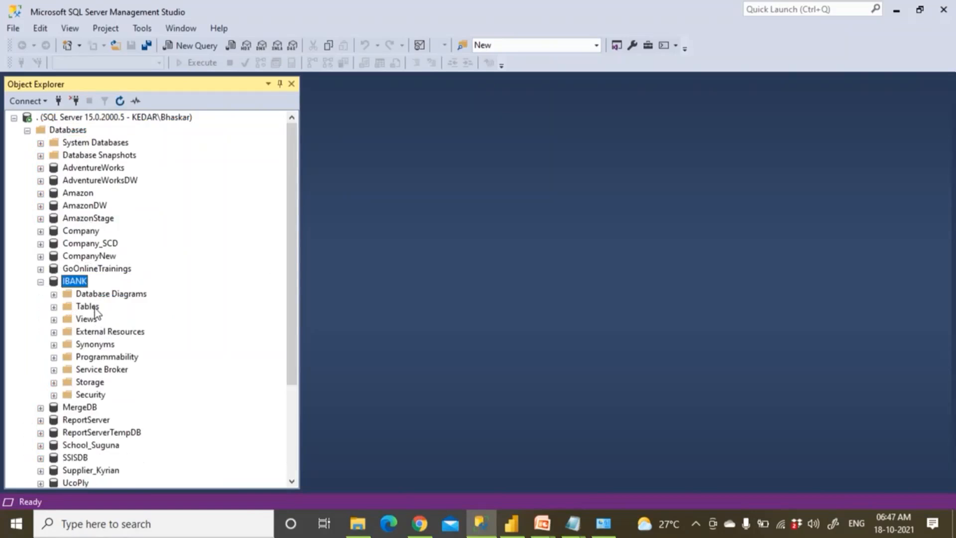
double_click(96, 310)
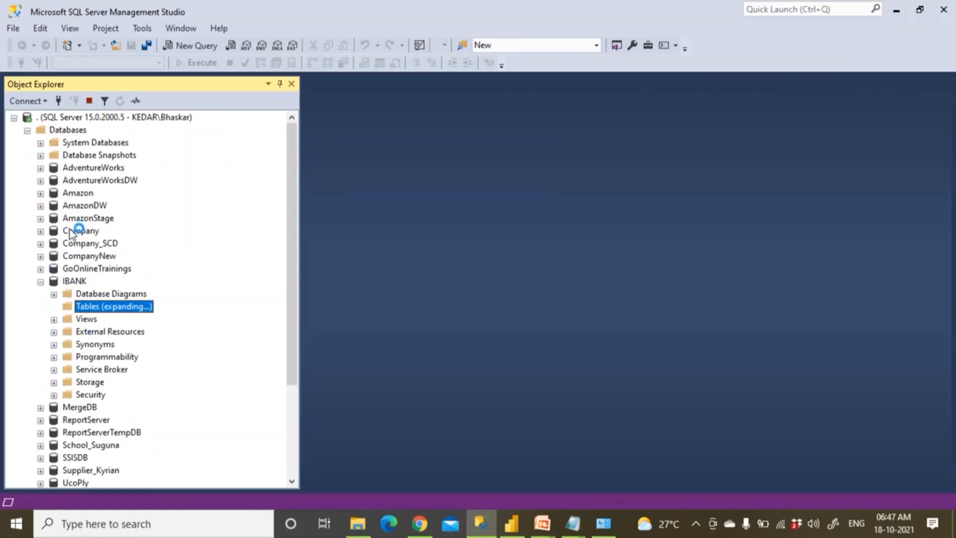
click(200, 45)
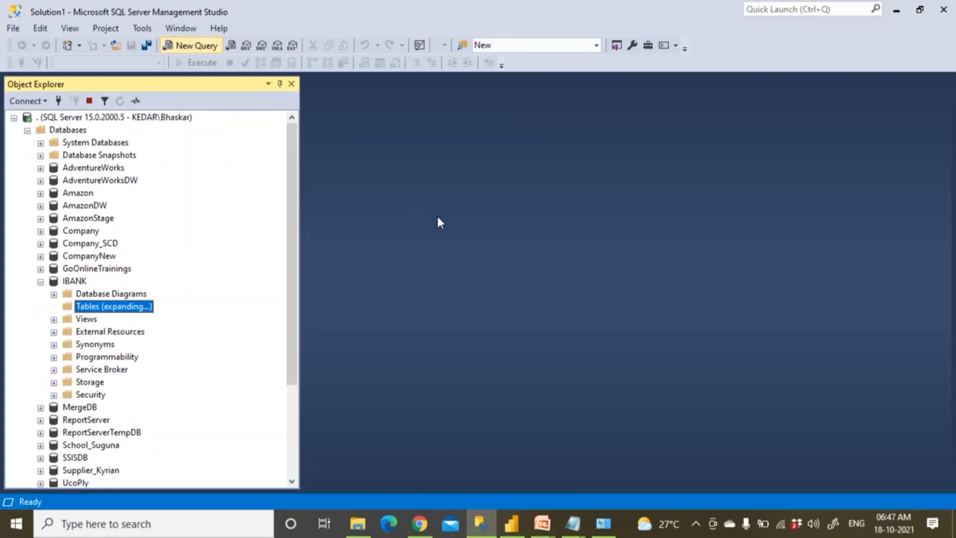
click(513, 528)
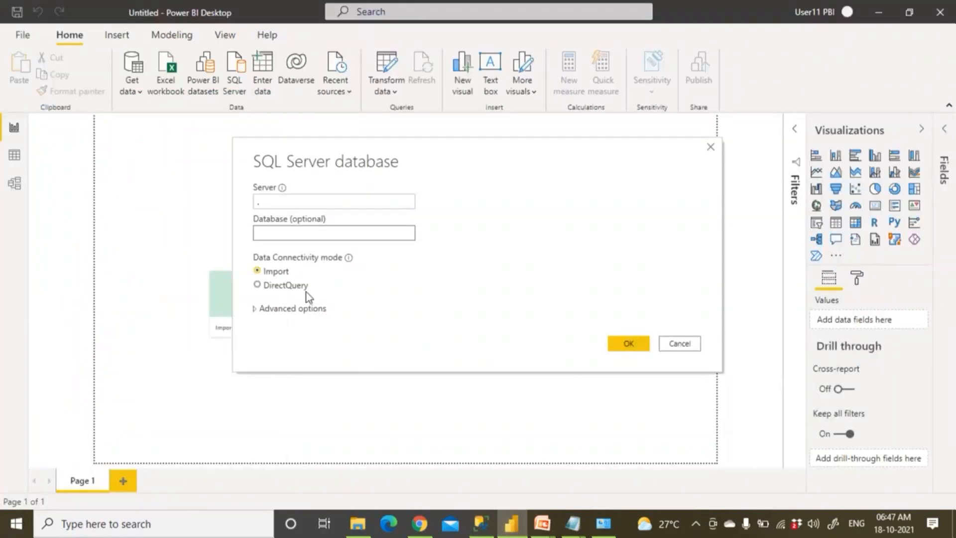
Enter iBank as the database name, leaving Data Connectivity mode on Import
click(275, 232)
text(iBank)
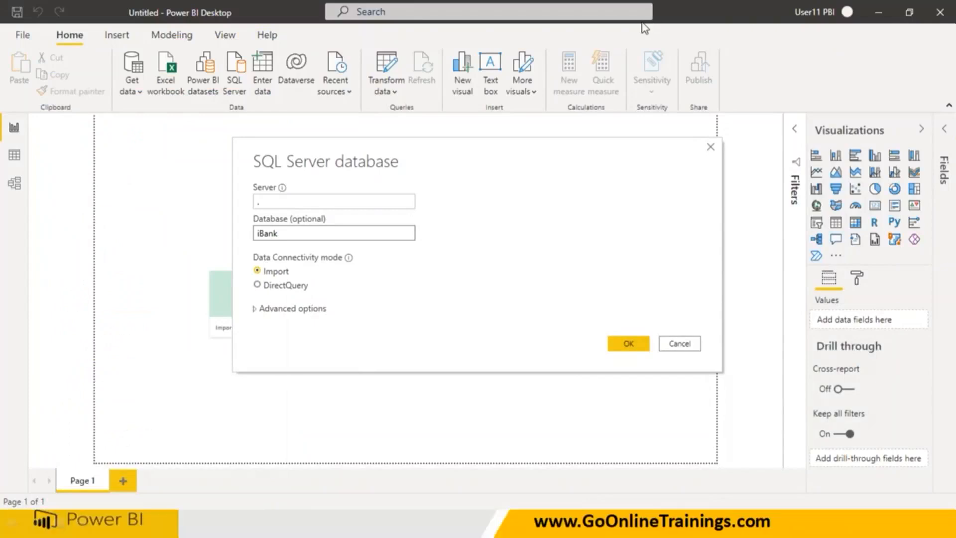
drag(248, 277, 352, 268)
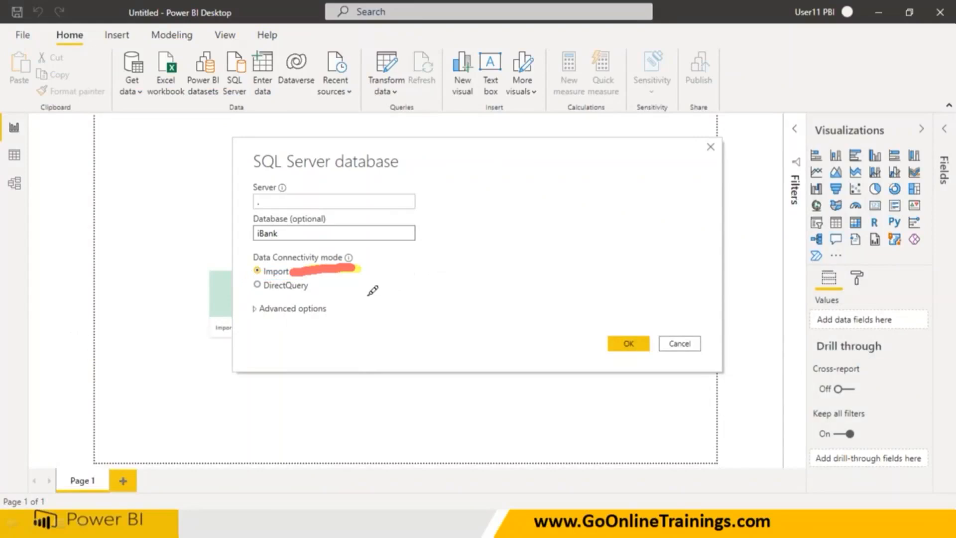
click(316, 287)
mouse_move(314, 286)
mouse_down()
mouse_move(432, 294)
mouse_move(471, 282)
mouse_move(513, 244)
mouse_move(553, 254)
mouse_move(580, 246)
mouse_up()
mouse_move(629, 210)
mouse_down()
mouse_move(683, 209)
mouse_move(690, 219)
mouse_up()
mouse_move(712, 185)
mouse_down()
mouse_move(762, 203)
mouse_move(778, 177)
mouse_move(810, 185)
mouse_up()
mouse_move(819, 162)
mouse_down()
mouse_move(842, 185)
mouse_move(827, 193)
mouse_up()
drag(728, 261, 866, 198)
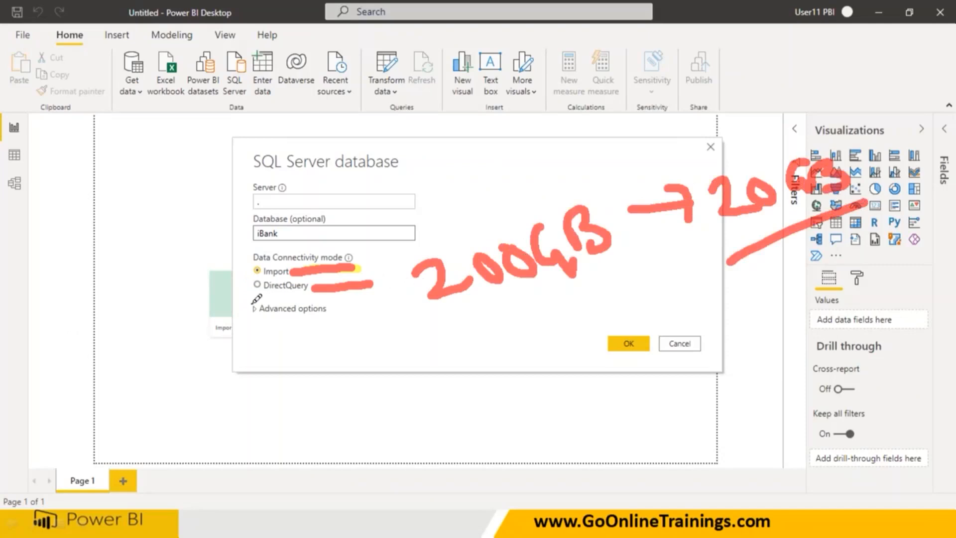
drag(248, 297, 332, 297)
mouse_move(228, 336)
mouse_down()
mouse_move(331, 401)
mouse_move(304, 314)
mouse_move(218, 339)
mouse_up()
mouse_move(260, 344)
mouse_down()
mouse_move(269, 361)
mouse_move(264, 348)
mouse_up()
mouse_move(294, 332)
mouse_down()
mouse_move(301, 325)
mouse_move(313, 358)
mouse_up()
drag(386, 349, 523, 335)
mouse_move(535, 294)
mouse_down()
mouse_move(630, 376)
mouse_move(644, 259)
mouse_up()
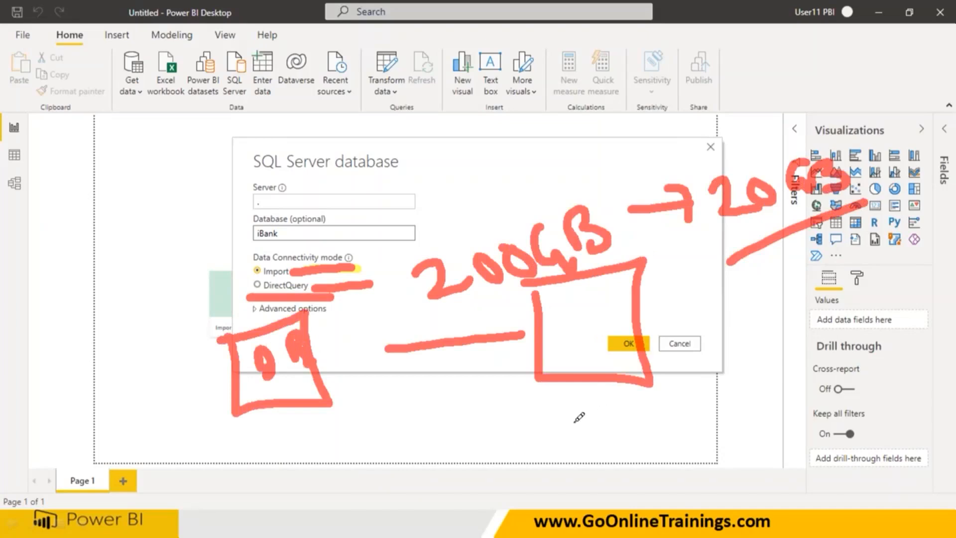
drag(572, 401, 580, 439)
drag(571, 399, 573, 417)
mouse_move(623, 398)
mouse_down()
mouse_move(624, 438)
mouse_move(625, 412)
mouse_up()
mouse_move(570, 306)
mouse_down()
mouse_move(571, 342)
mouse_move(608, 296)
mouse_move(565, 299)
mouse_up()
drag(591, 312, 567, 341)
mouse_move(658, 314)
mouse_down()
mouse_move(752, 298)
mouse_move(822, 319)
mouse_move(770, 284)
mouse_move(787, 319)
mouse_move(800, 298)
mouse_move(809, 319)
mouse_up()
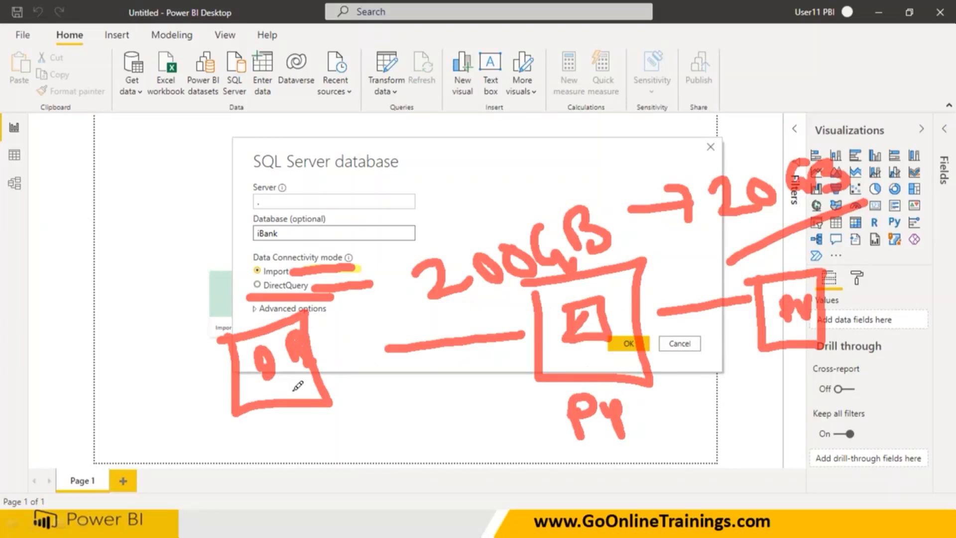
mouse_move(797, 288)
mouse_down()
mouse_move(702, 256)
mouse_move(587, 289)
mouse_up()
drag(482, 243, 252, 329)
drag(285, 309, 256, 327)
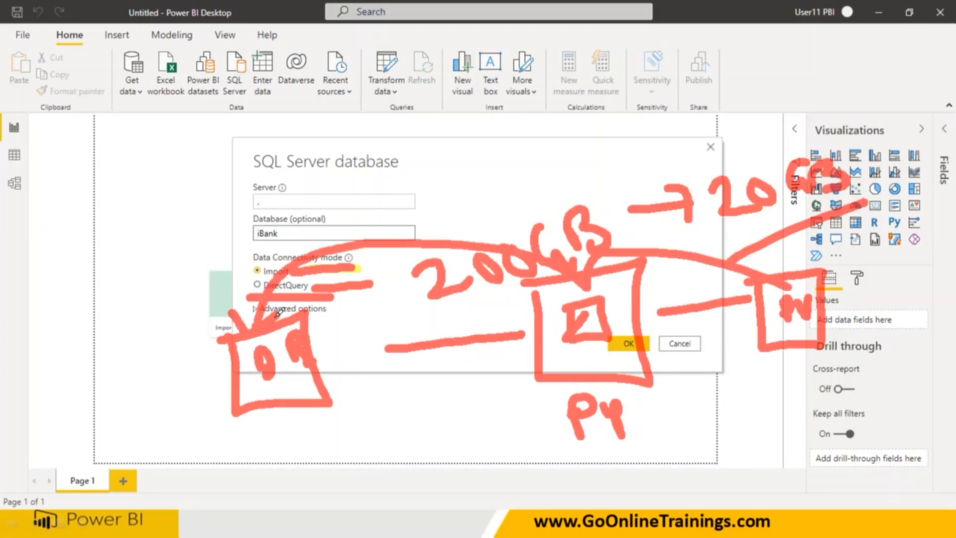
drag(471, 384, 580, 435)
drag(579, 369, 533, 424)
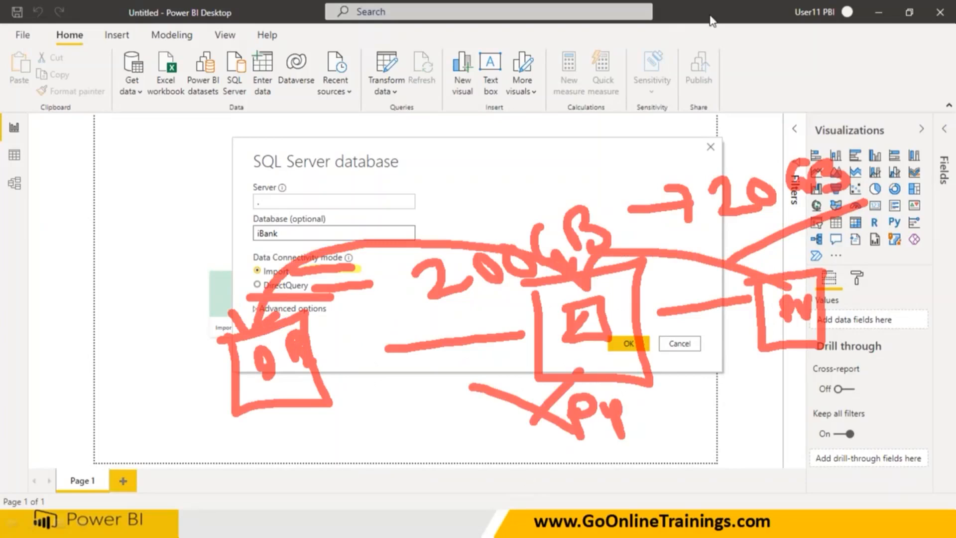
click(645, 14)
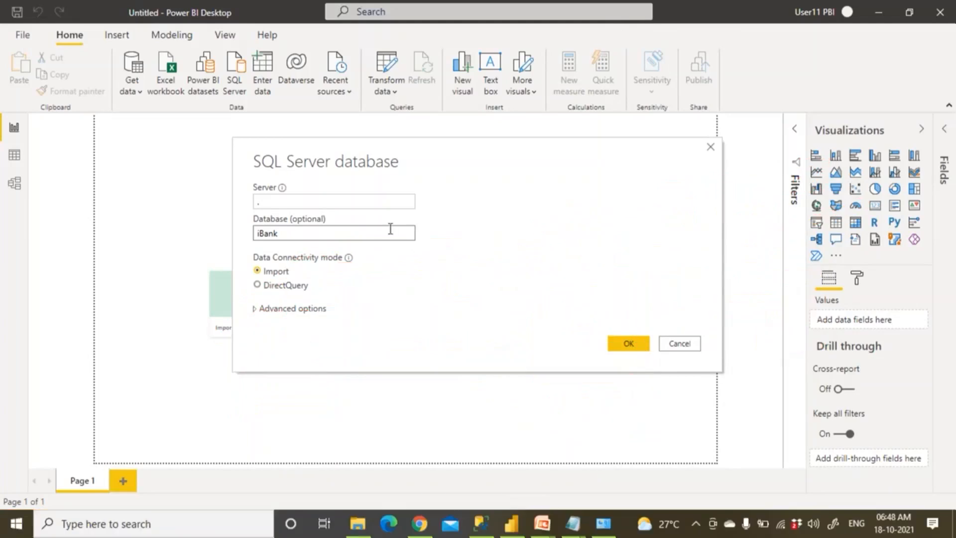
Connect to the iBank database, tick the AMASTER table in the Navigator and load it
click(633, 346)
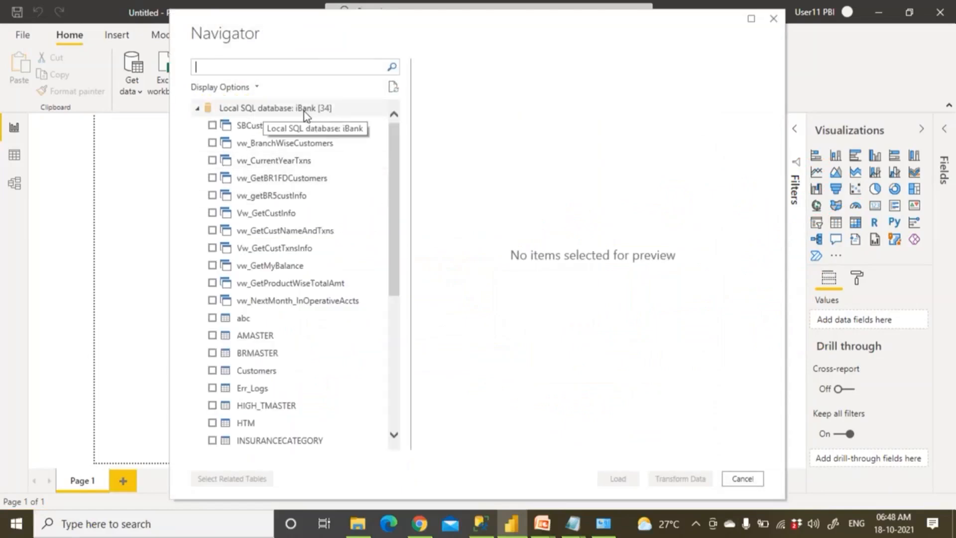
drag(396, 252, 397, 301)
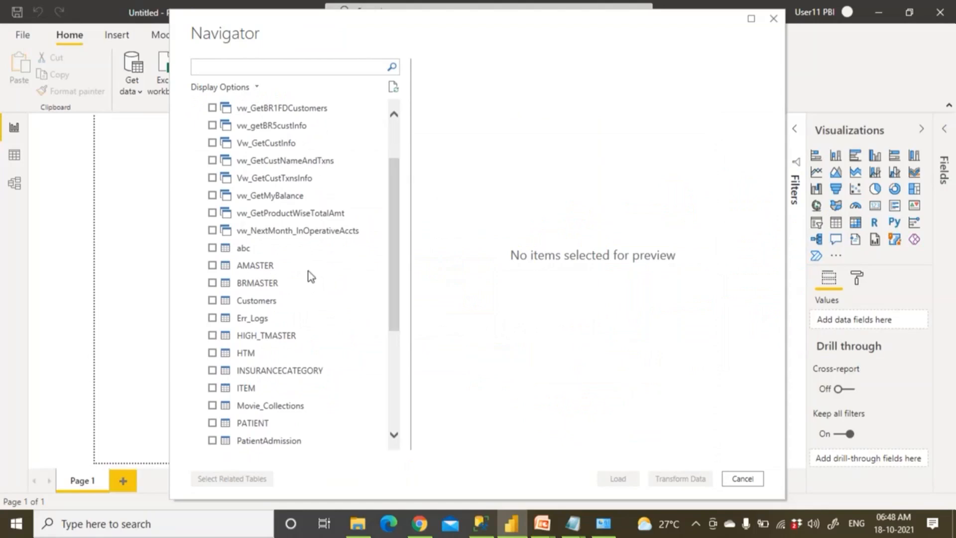
click(211, 267)
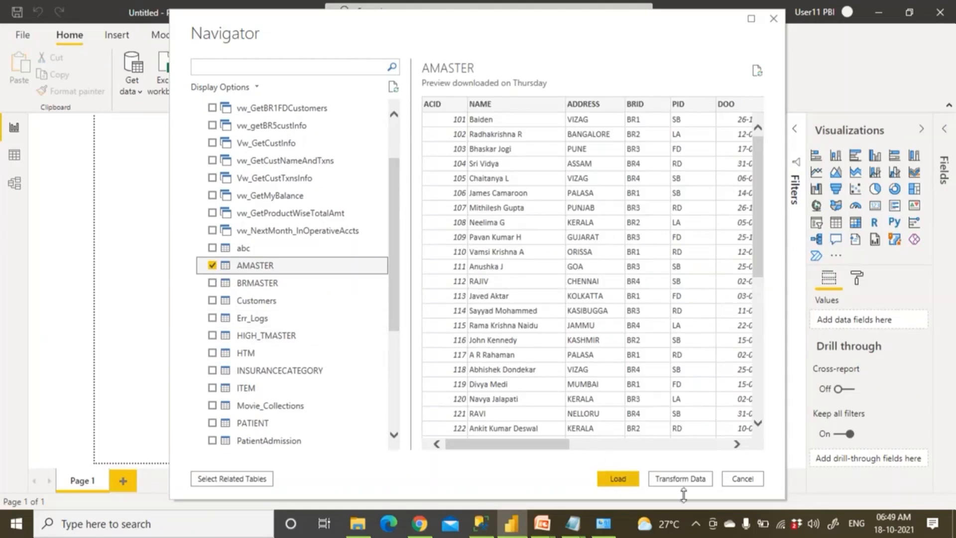
click(620, 479)
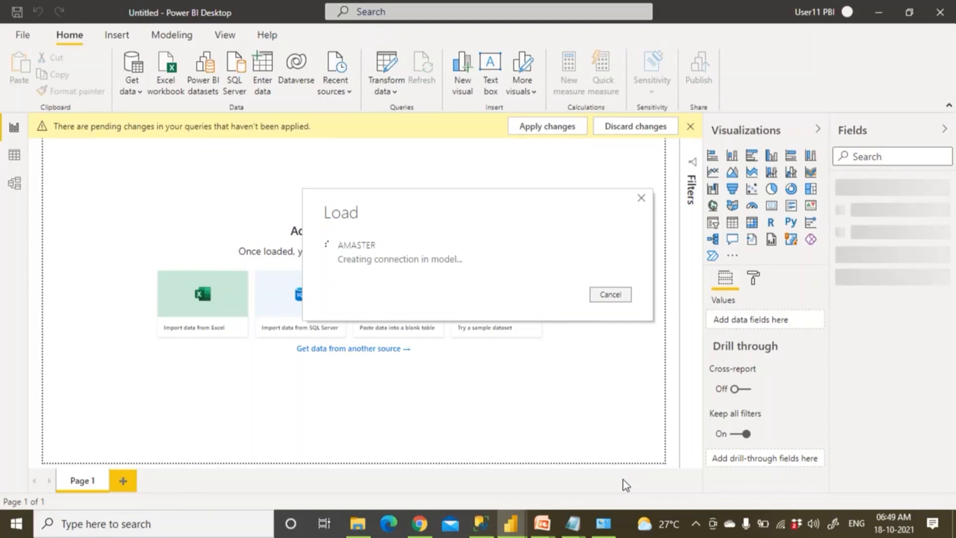
click(481, 527)
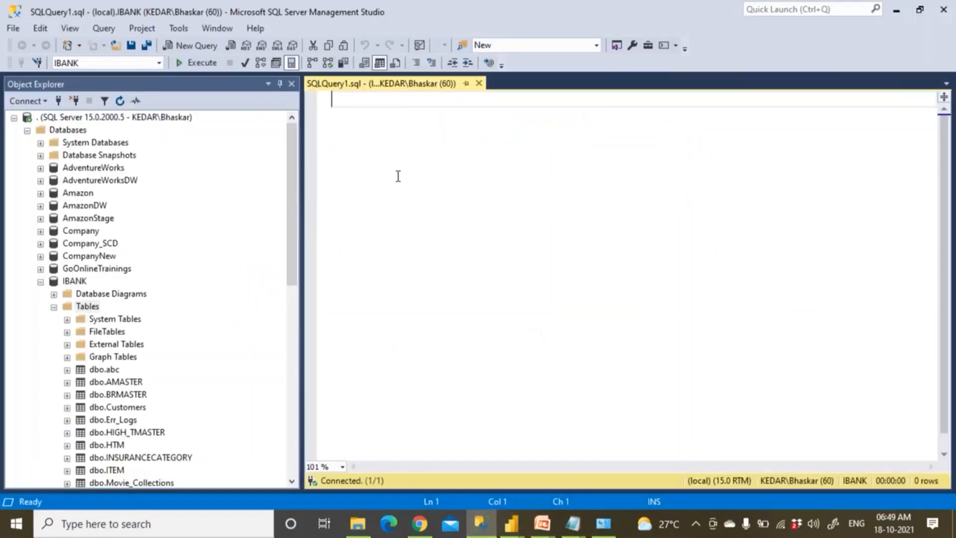
Write 'USE IBANK / GO / SELECT * FROM' AMASTER and execute it to list all rows
text(uzd)
key(BackSpace)
text(se ibak)
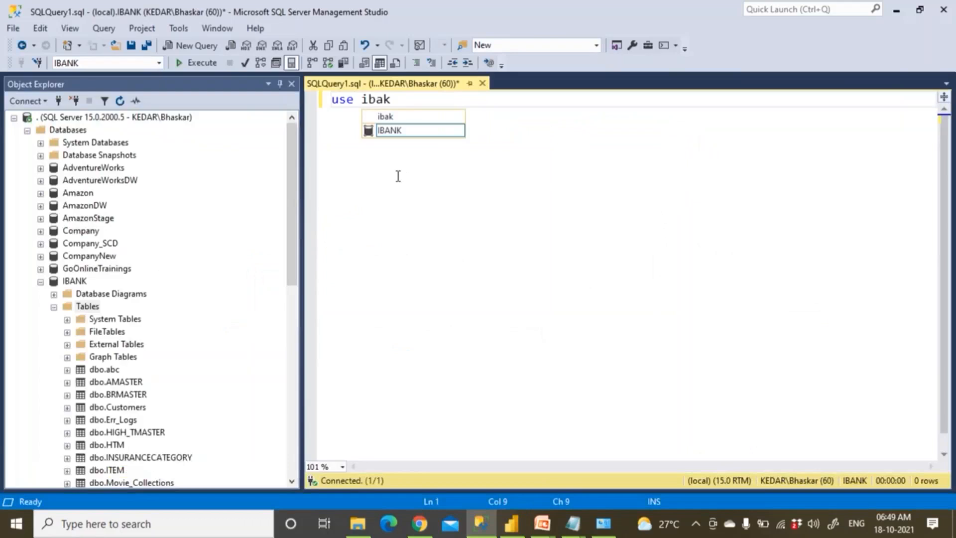
key(Return)
text(go)
key(Return)
key(Return)
text(select * from)
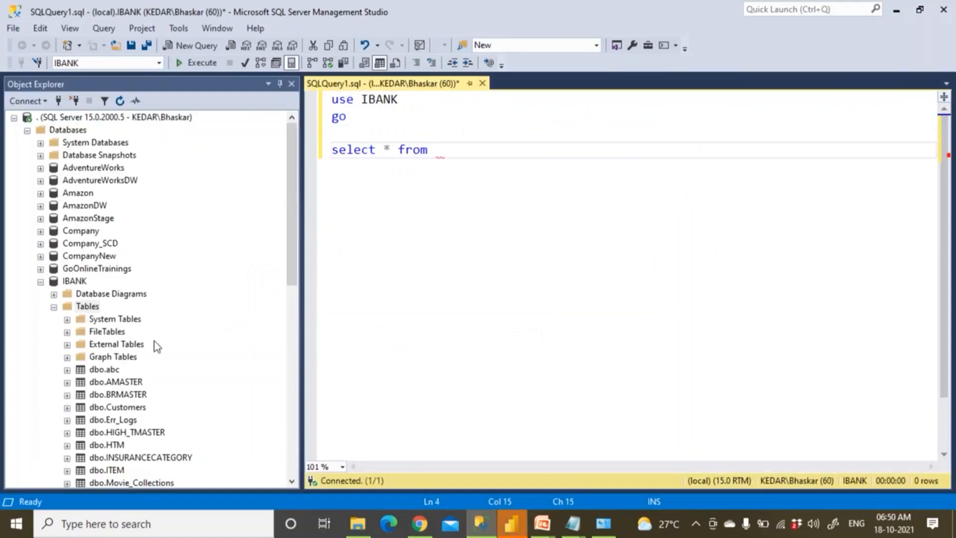
click(138, 384)
drag(139, 387, 464, 159)
click(199, 63)
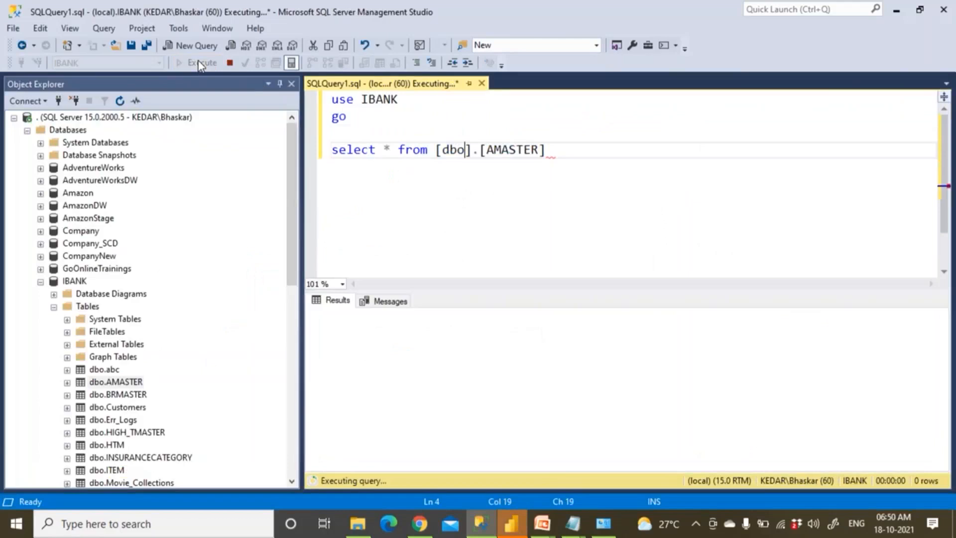
drag(383, 330, 394, 383)
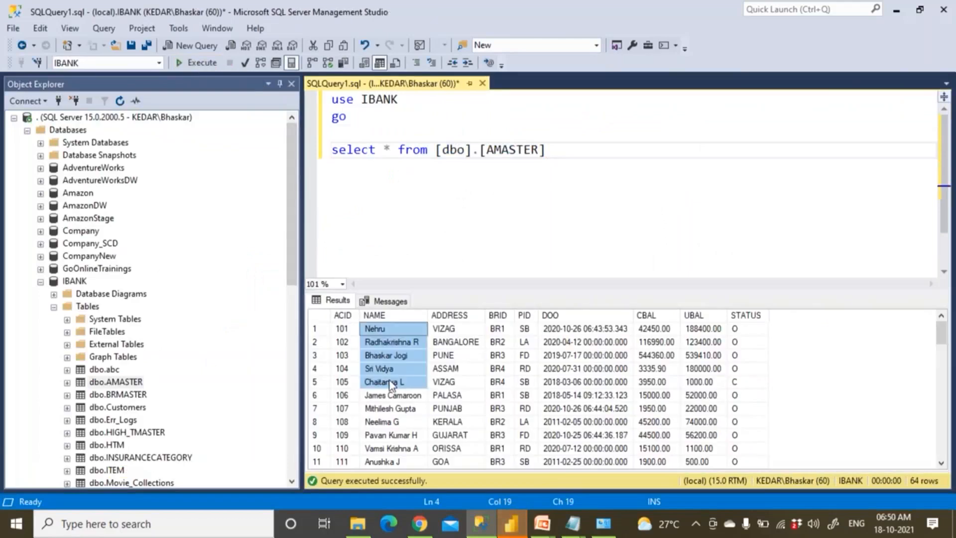
Draft an UPDATE on AMASTER with a SET name clause and WHERE acid = 101
click(585, 149)
key(Return)
key(Return)
text(update)
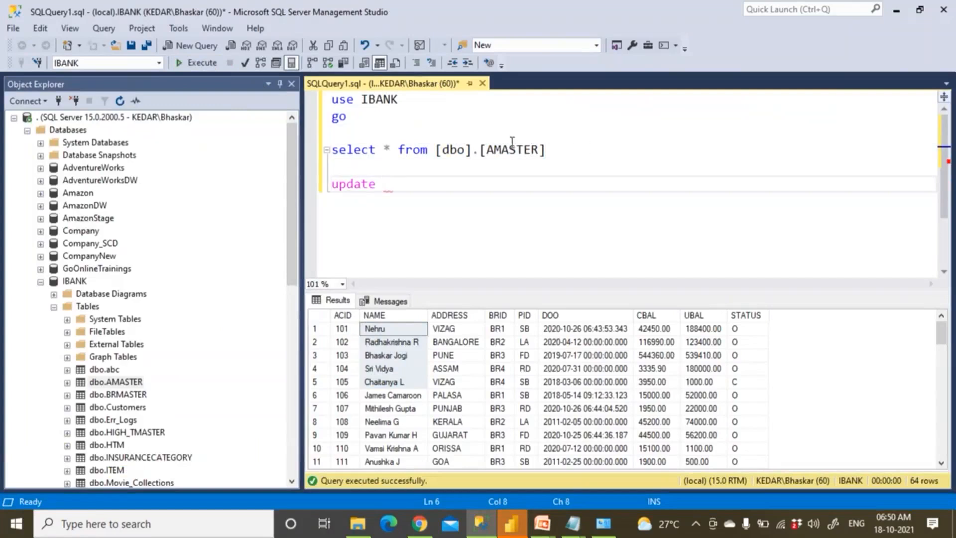
drag(487, 150, 541, 155)
key(ctrl+c)
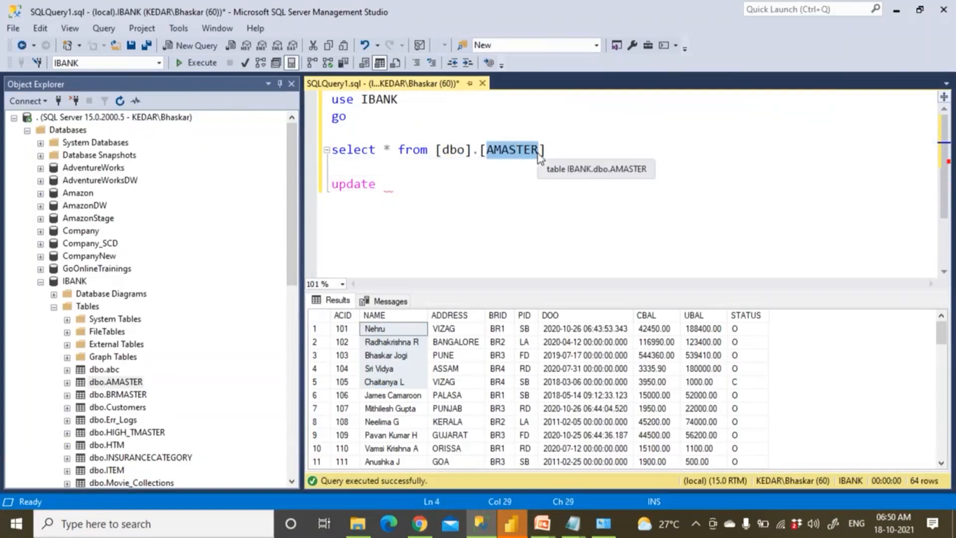
click(446, 183)
key(ctrl+v)
key(Return)
text(set na)
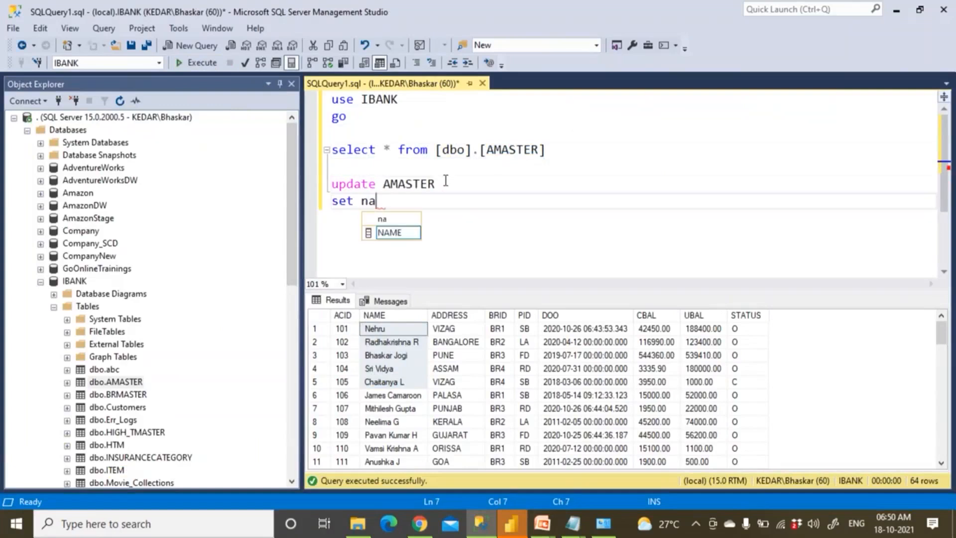
text(me = '')
key(Return)
text(where )
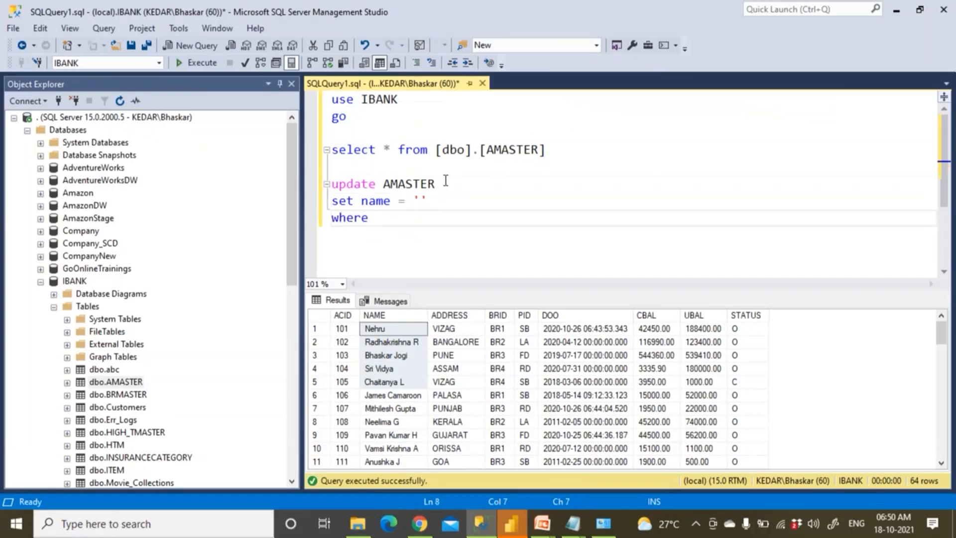
text(acid = 101)
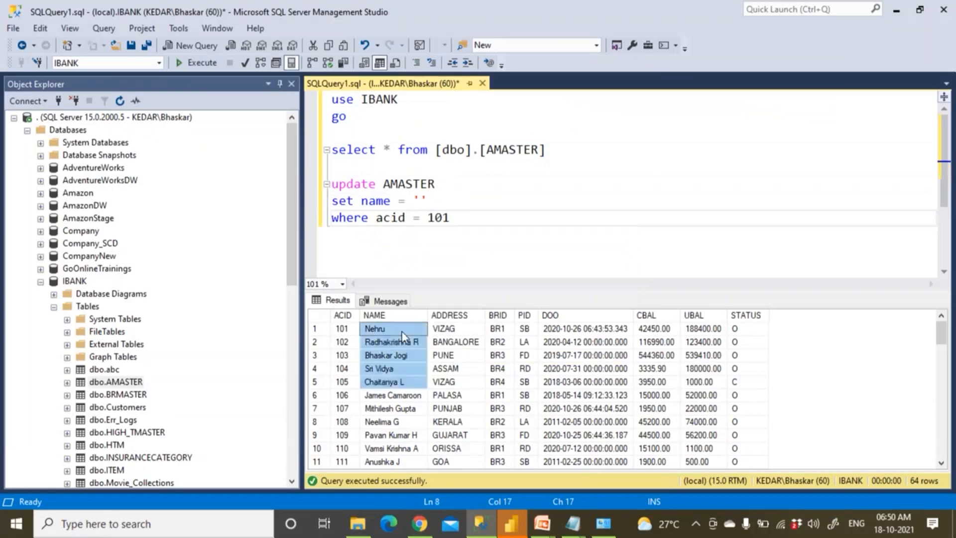
Fill in 'Baiden' as the new account holder name in the update statement
click(447, 269)
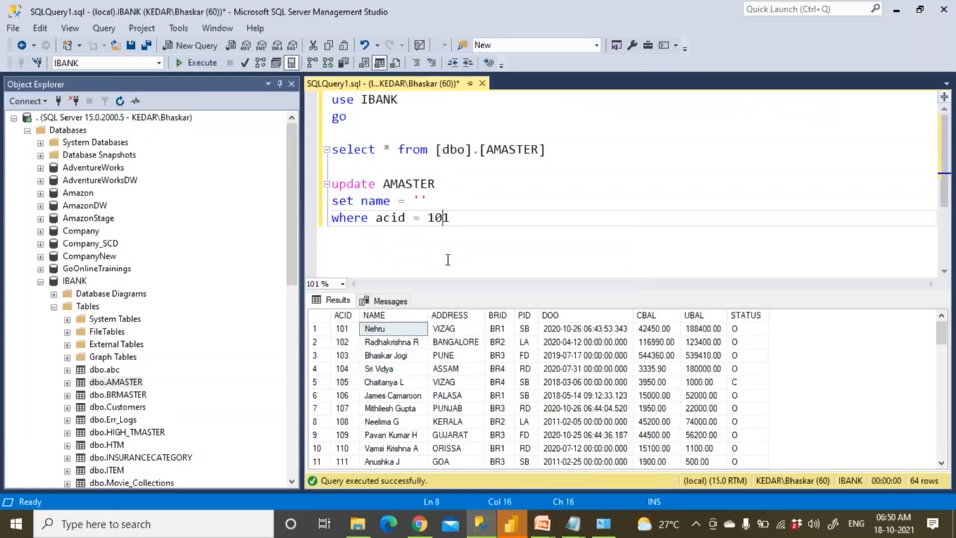
click(422, 201)
text(aide)
key(BackSpace)
key(BackSpace)
key(BackSpace)
key(BackSpace)
key(BackSpace)
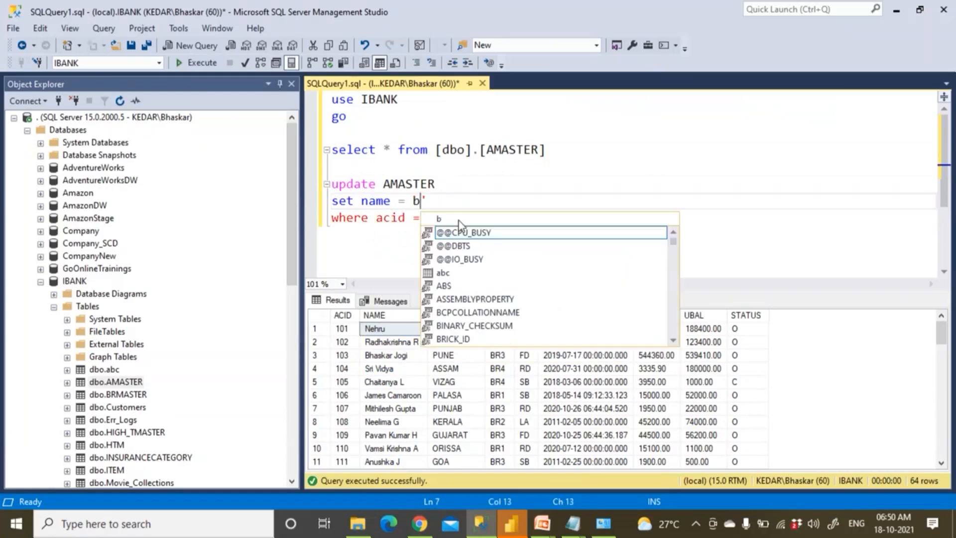
text(')
text(Baiden)
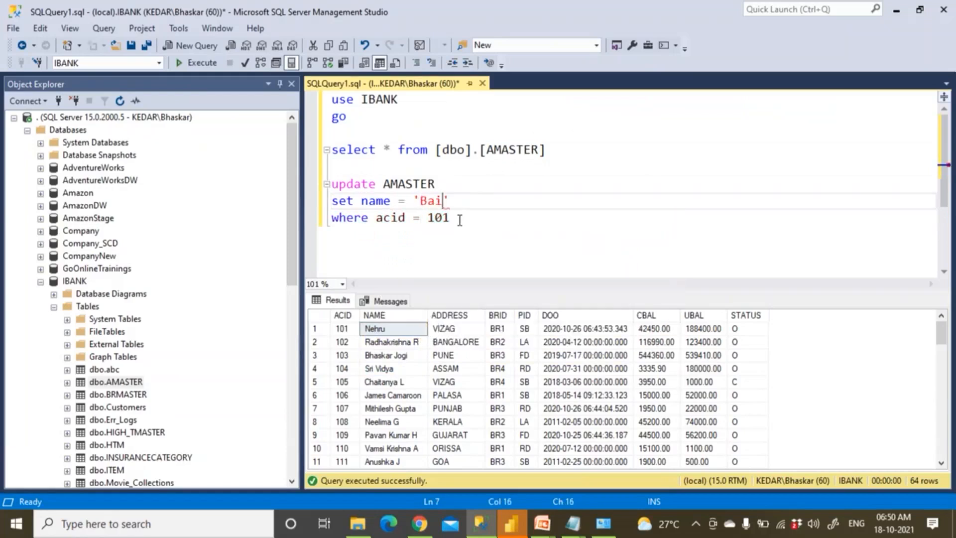
click(411, 331)
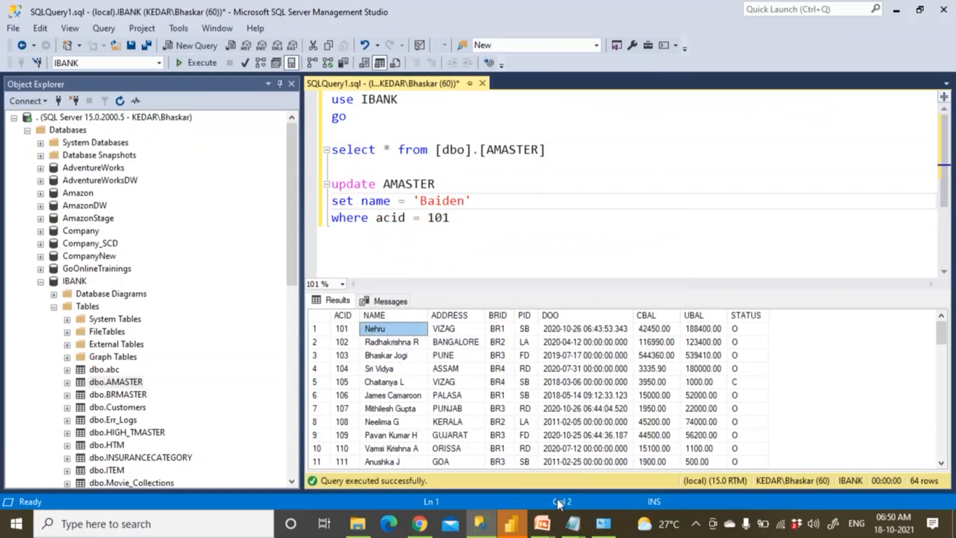
Bring the Scenarios for Data Gateways slide show back up, then return to the query
click(542, 523)
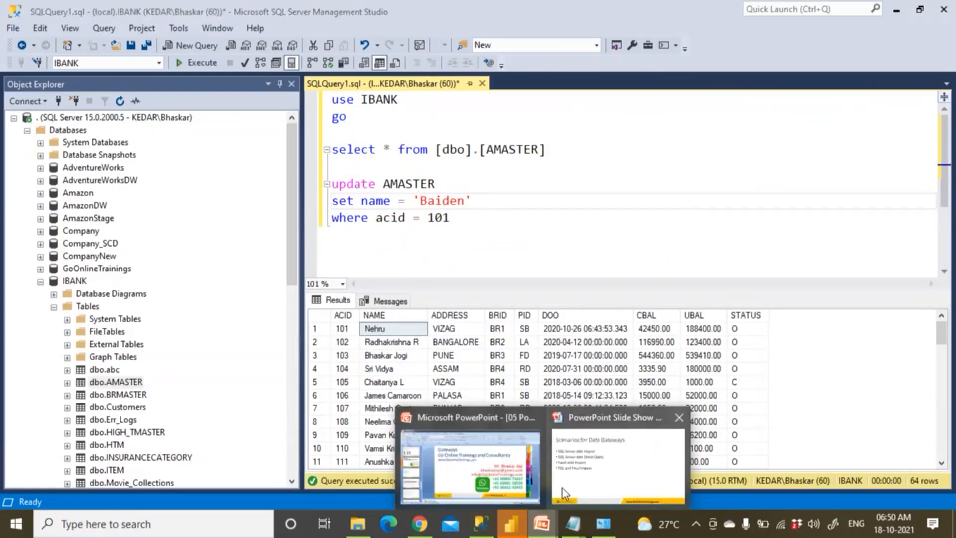
click(564, 493)
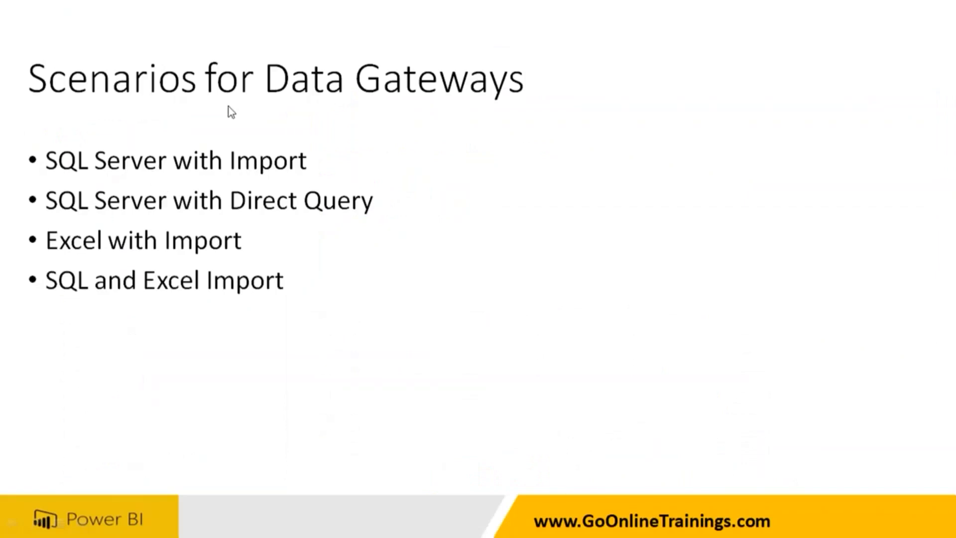
key(alt+Tab)
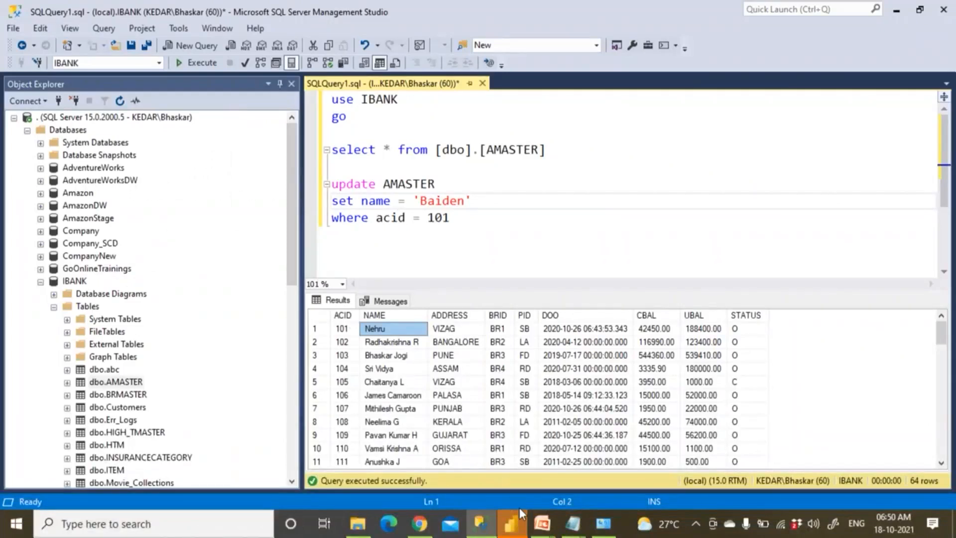
Add a card showing the AMASTER CBAL total (₹2.98M), turn its border on, and place it top-left
click(512, 524)
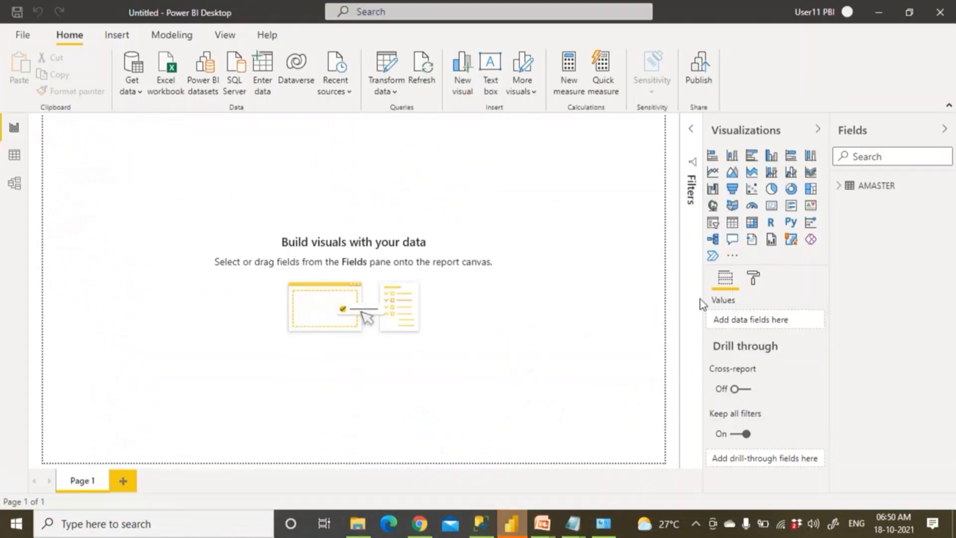
click(839, 186)
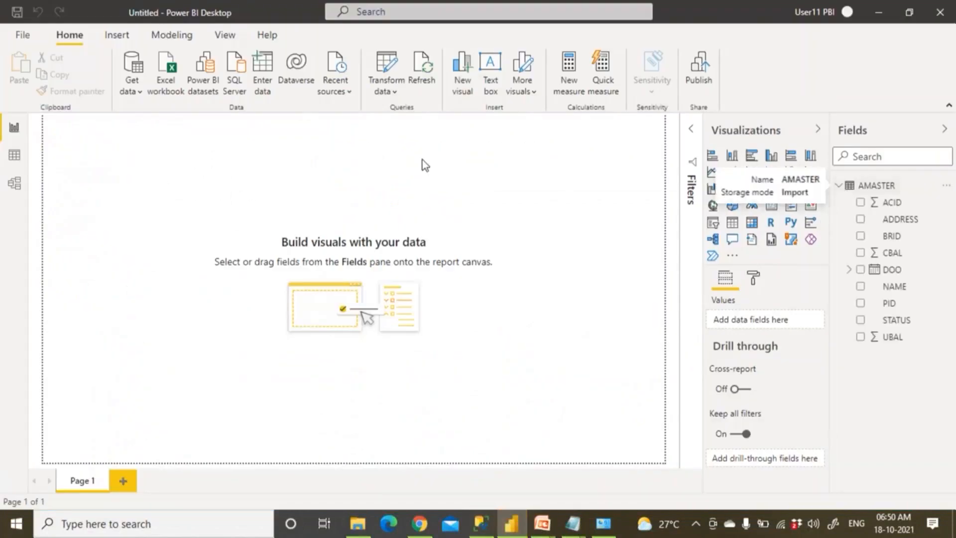
click(776, 208)
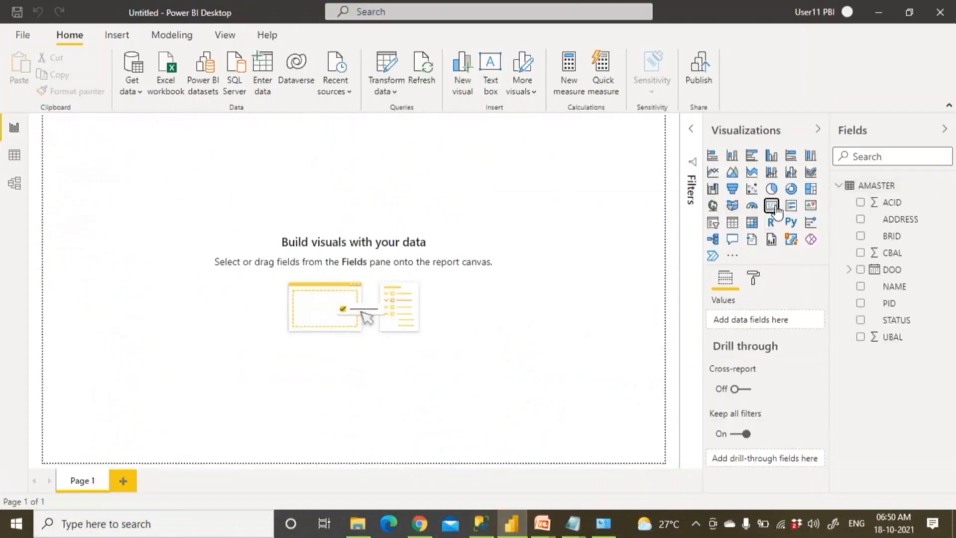
drag(145, 190, 212, 262)
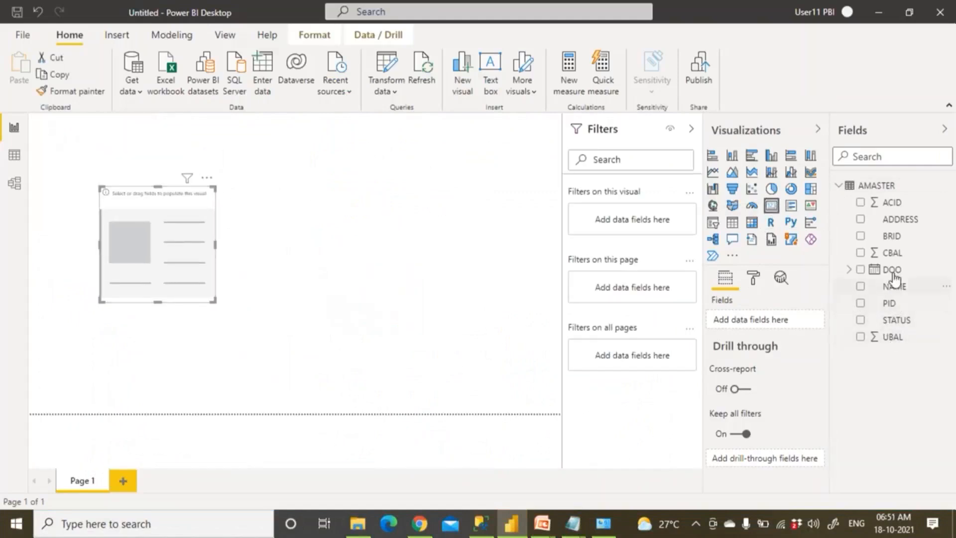
drag(887, 252, 283, 267)
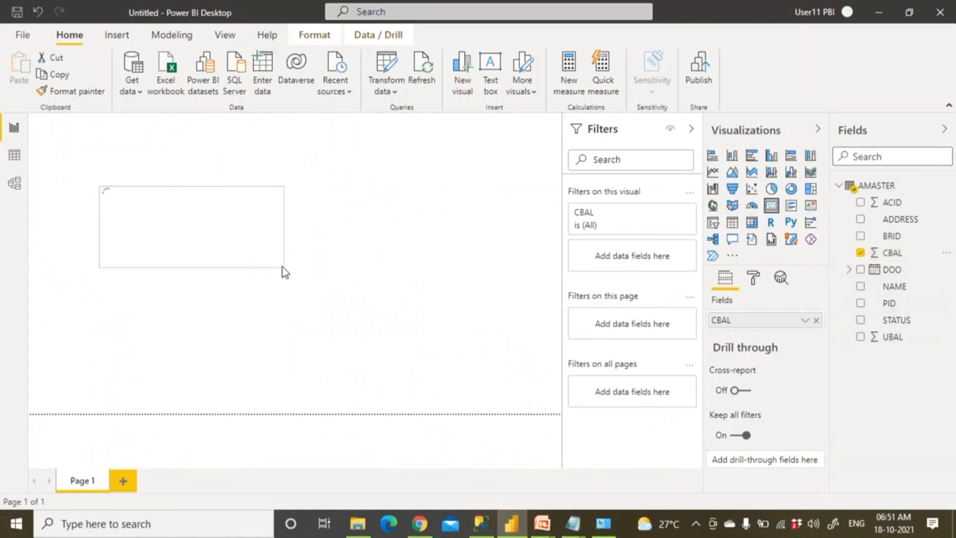
click(754, 279)
scroll(749, 331, down, 5)
click(796, 410)
drag(232, 244, 183, 194)
click(246, 276)
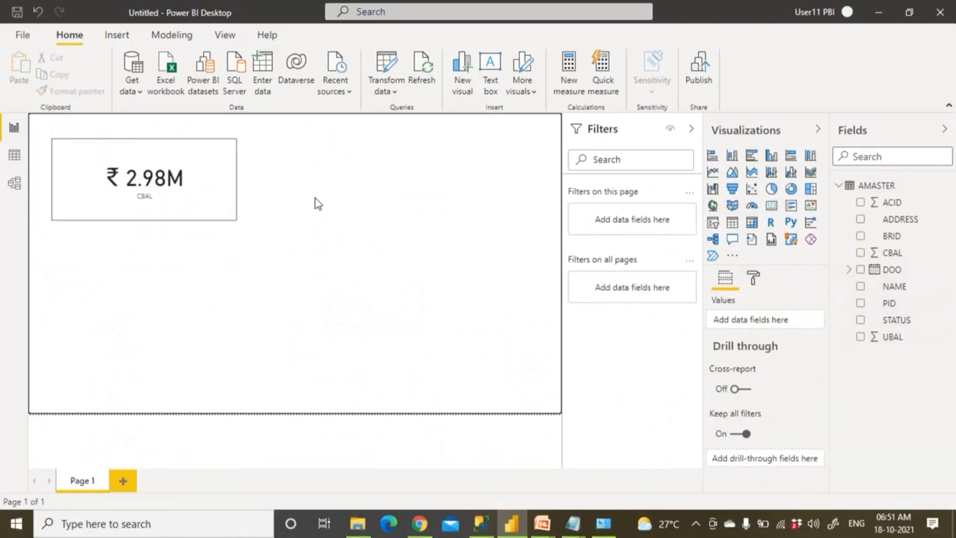
Add an empty table visual, move it to the upper middle of the page and enlarge it
click(732, 224)
drag(170, 270, 390, 167)
drag(456, 220, 489, 353)
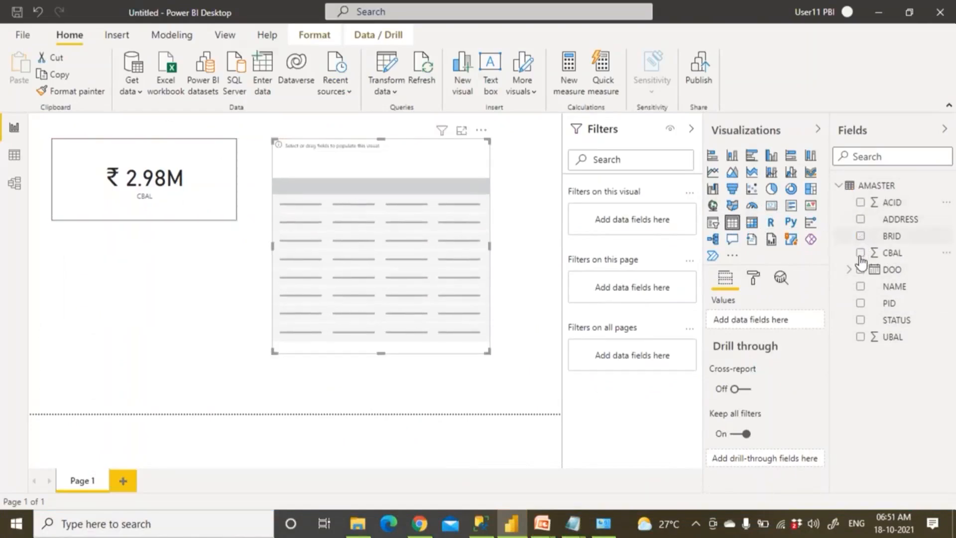
Fill the table with NAME, CBAL, unsummarized ACID moved ahead of them, and BRID
click(860, 286)
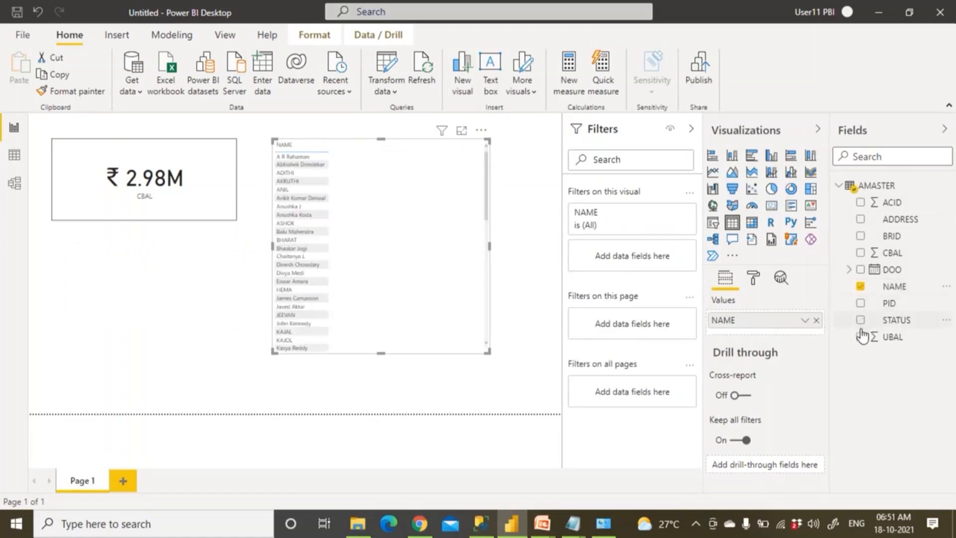
click(861, 253)
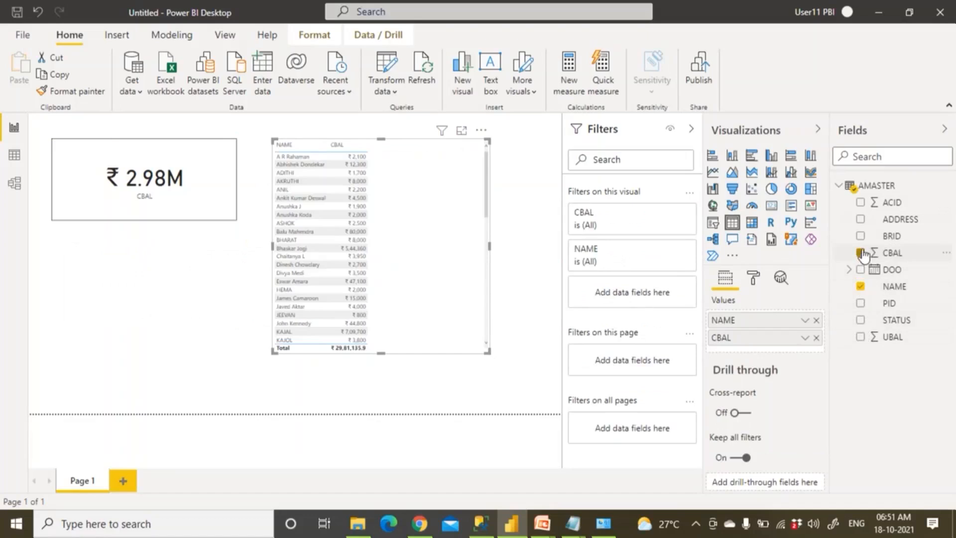
click(862, 203)
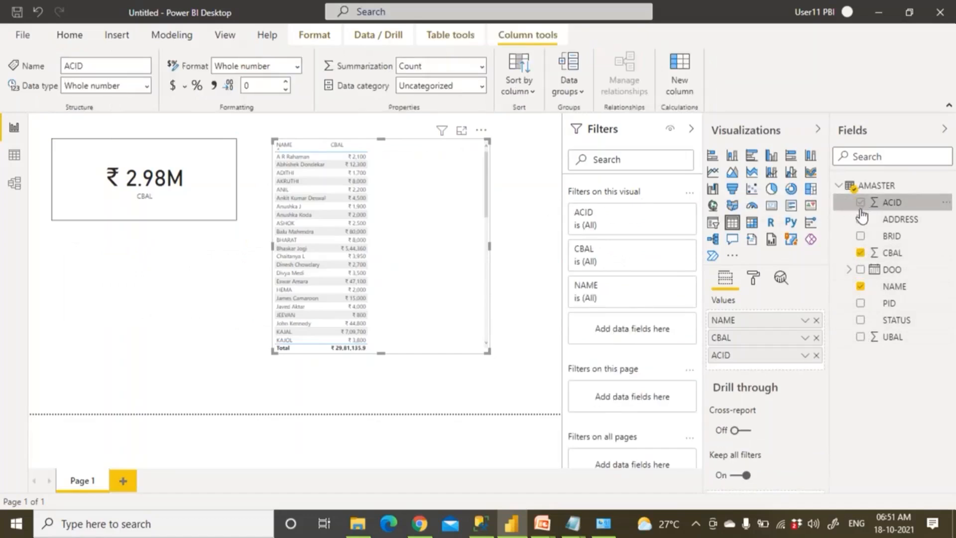
click(807, 357)
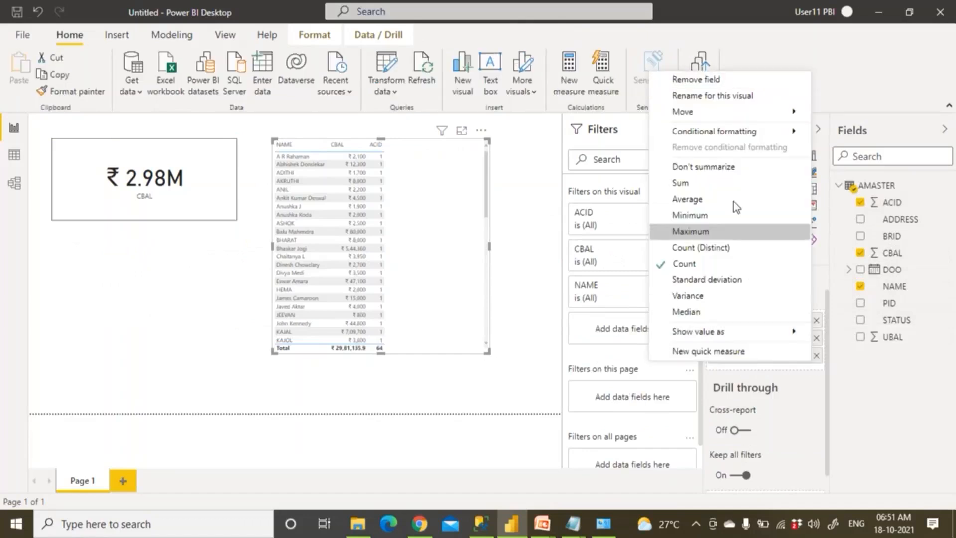
click(724, 170)
drag(742, 356, 746, 319)
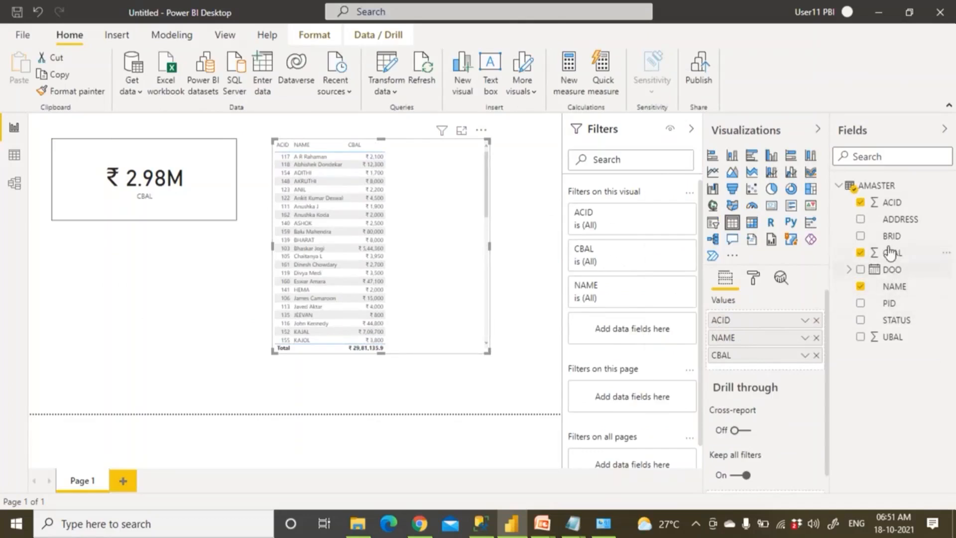
click(860, 237)
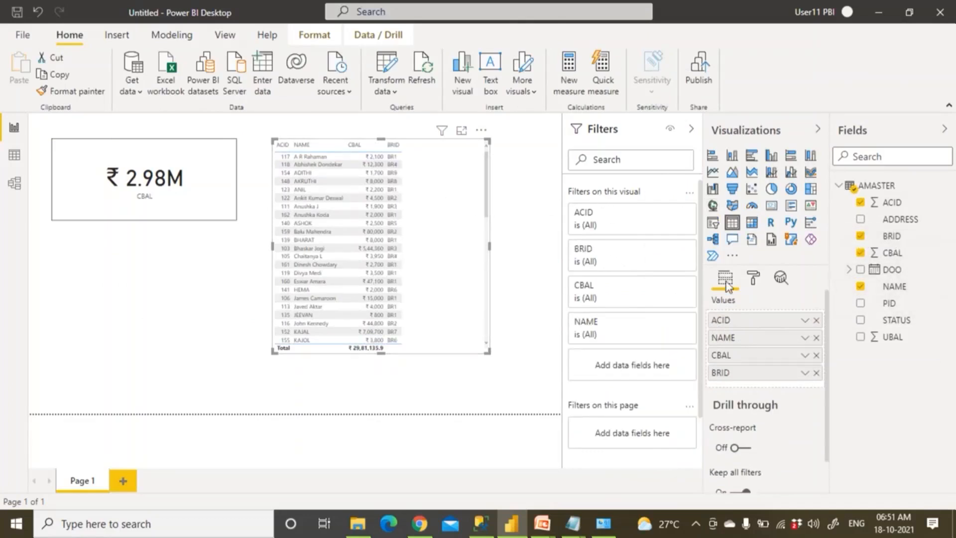
Turn the table border on and apply the Bold header style
click(753, 277)
scroll(753, 359, down, 5)
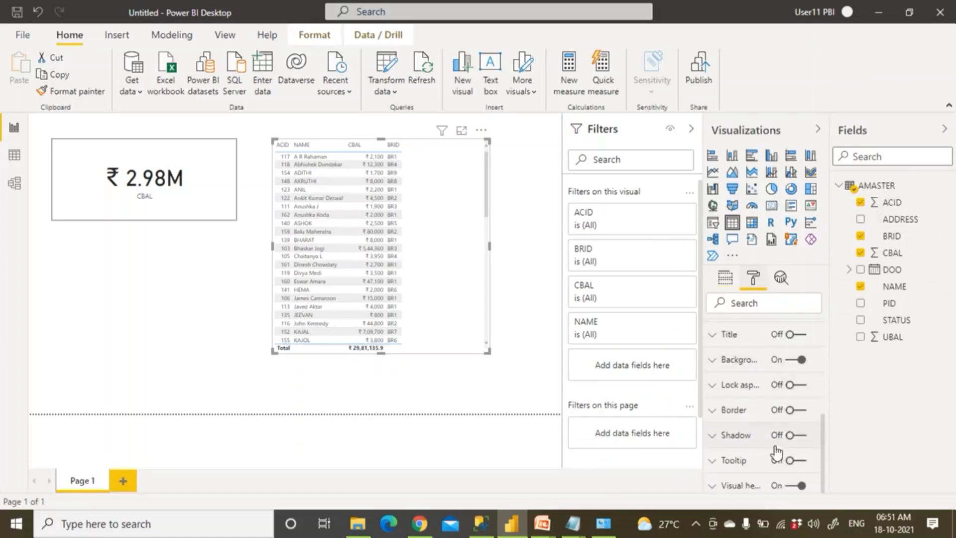
click(799, 409)
scroll(767, 383, up, 5)
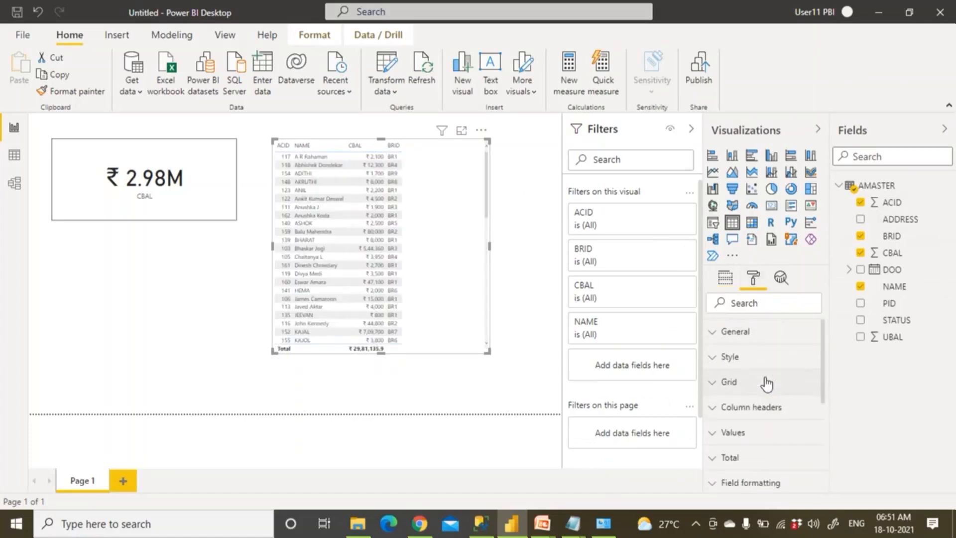
click(713, 362)
click(738, 400)
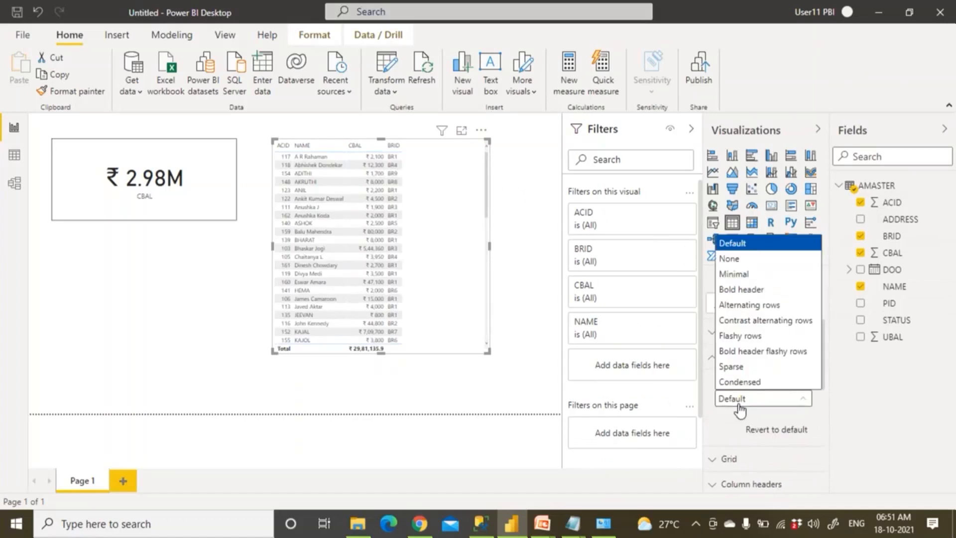
click(742, 291)
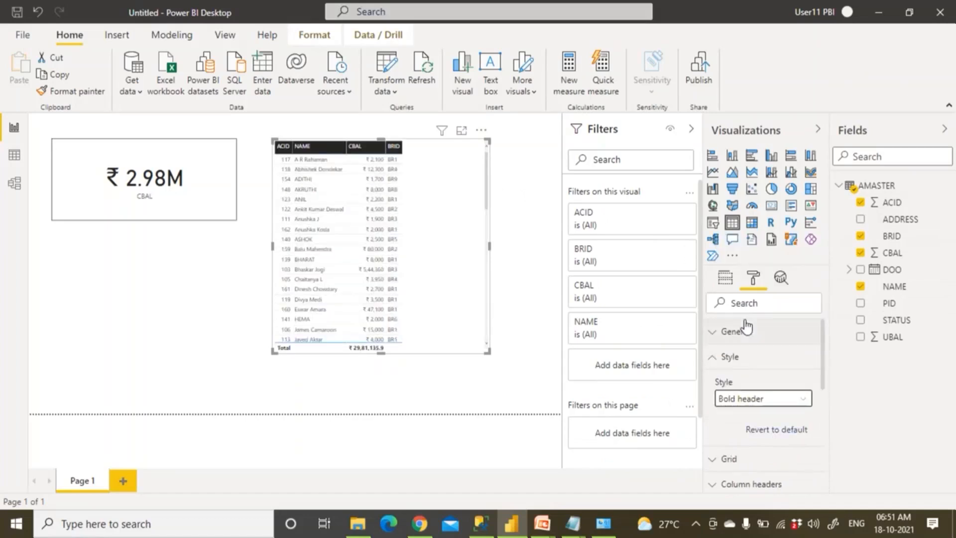
click(714, 357)
Set the table's text size to 20
click(714, 384)
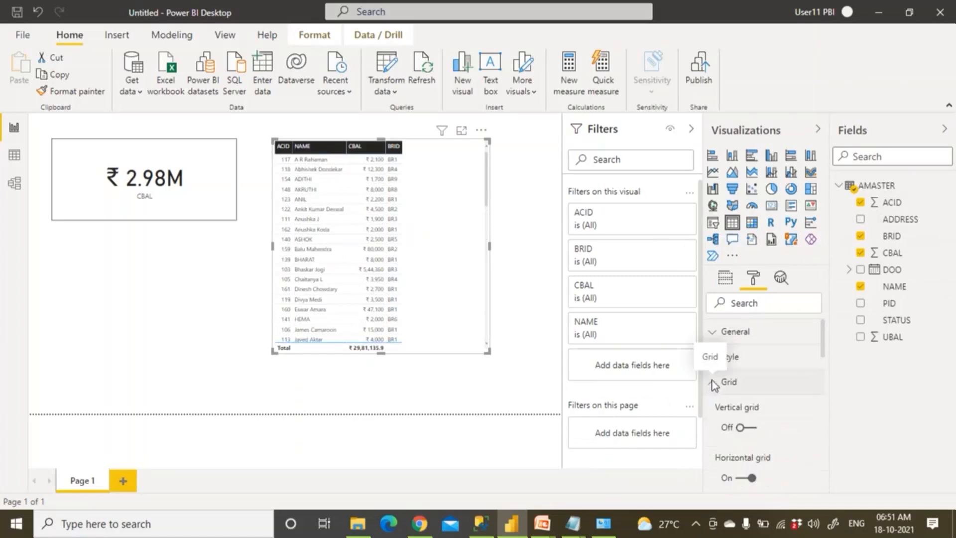
scroll(727, 394, down, 5)
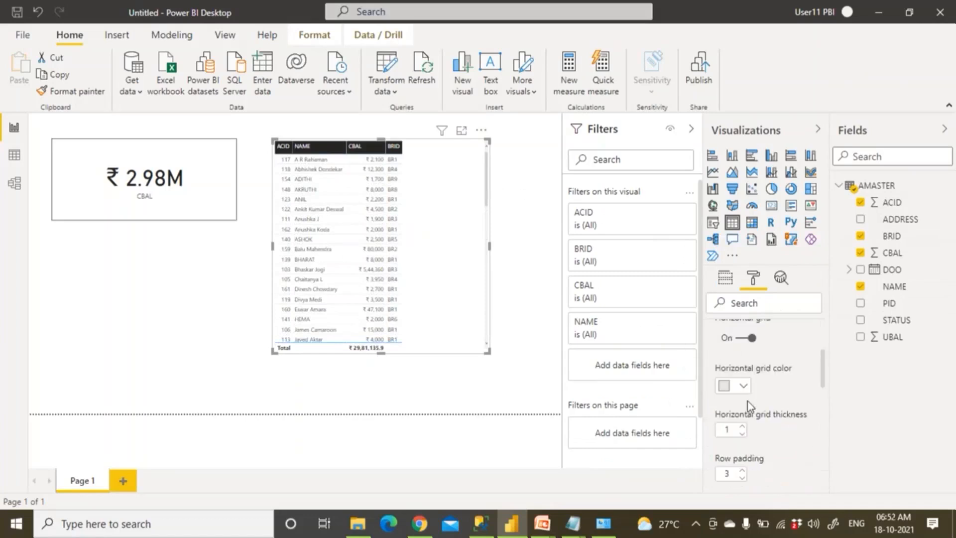
scroll(744, 412, down, 5)
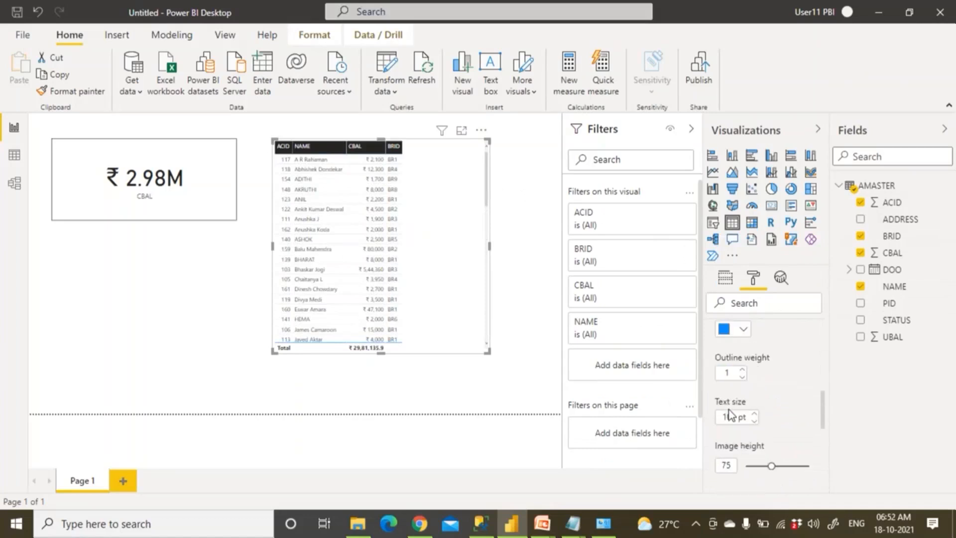
click(730, 398)
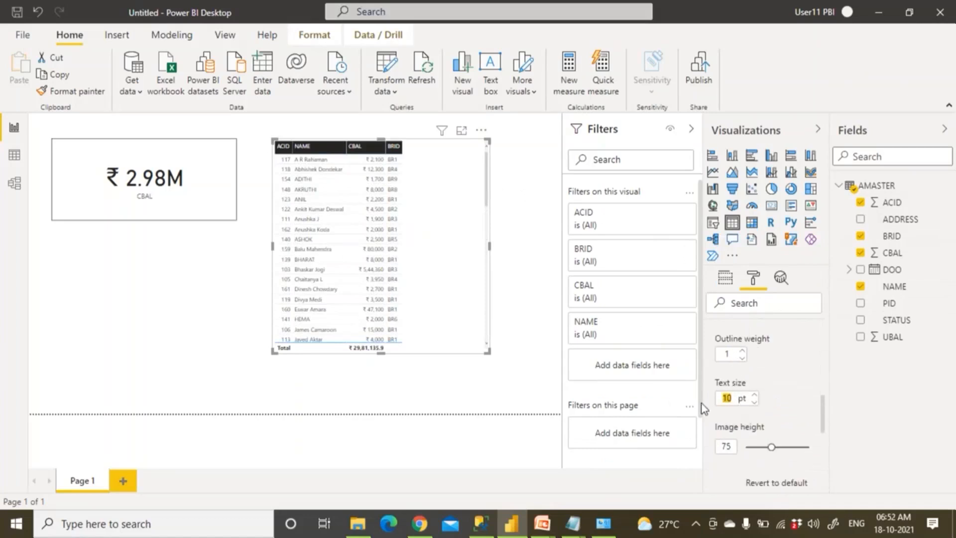
text(20)
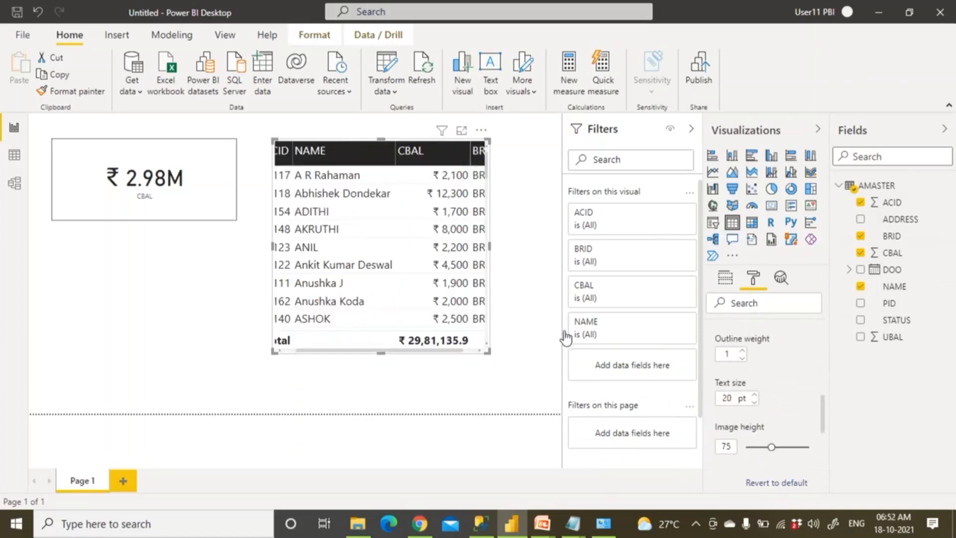
Sort the table by ACID in ascending order
click(285, 351)
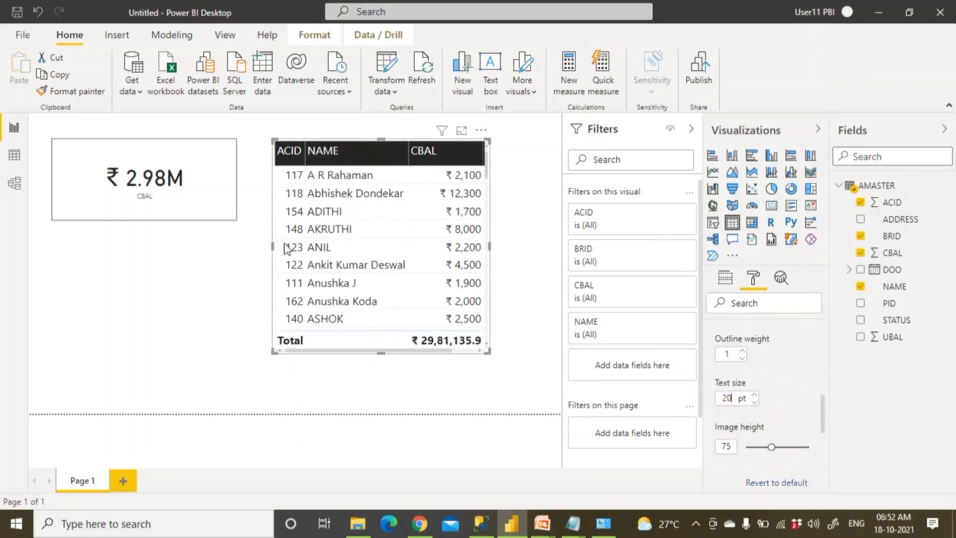
click(282, 164)
click(282, 164)
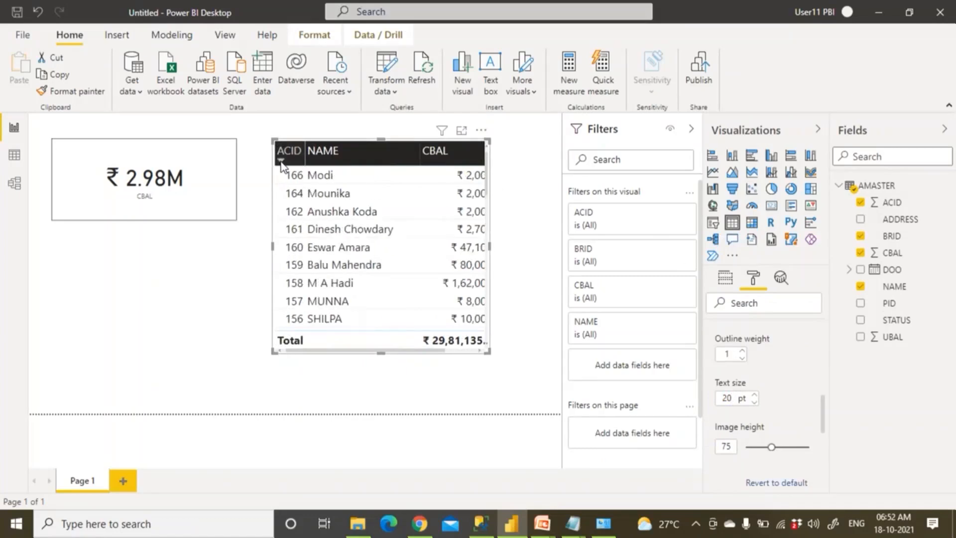
click(282, 165)
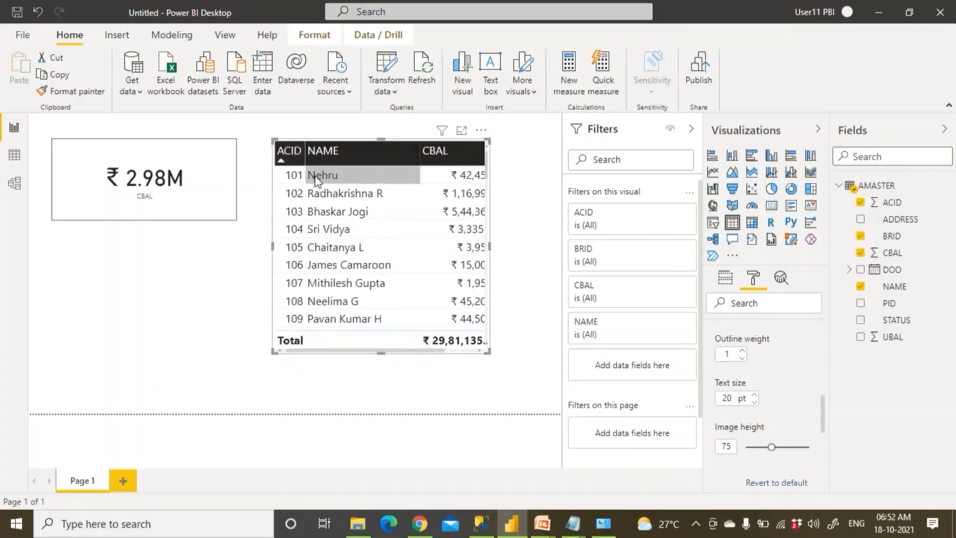
Collapse the Filters pane and widen the table so the BRID column shows fully
drag(490, 247, 521, 247)
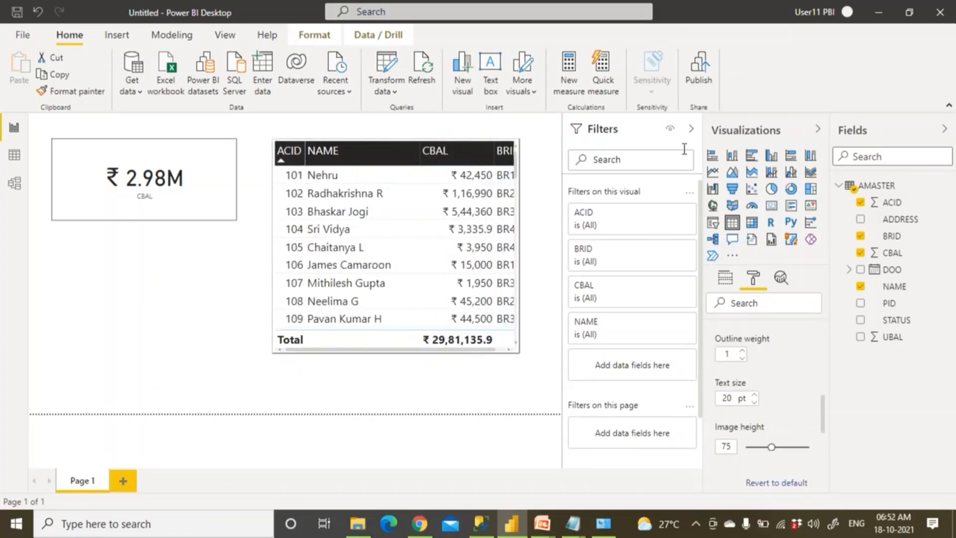
click(692, 128)
drag(618, 267, 657, 267)
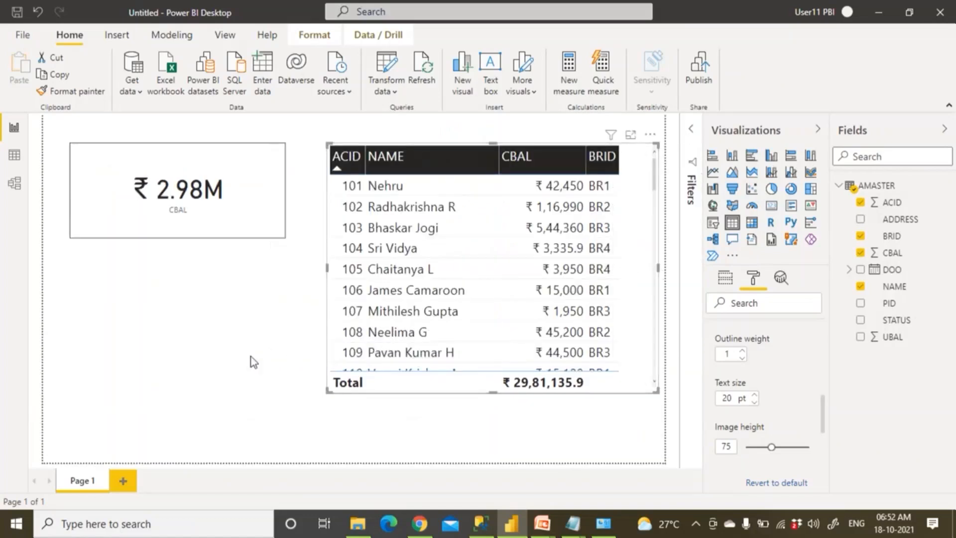
click(251, 356)
Start saving the report and browse to the D:\Demos\07 PBI Gateways folder
click(22, 15)
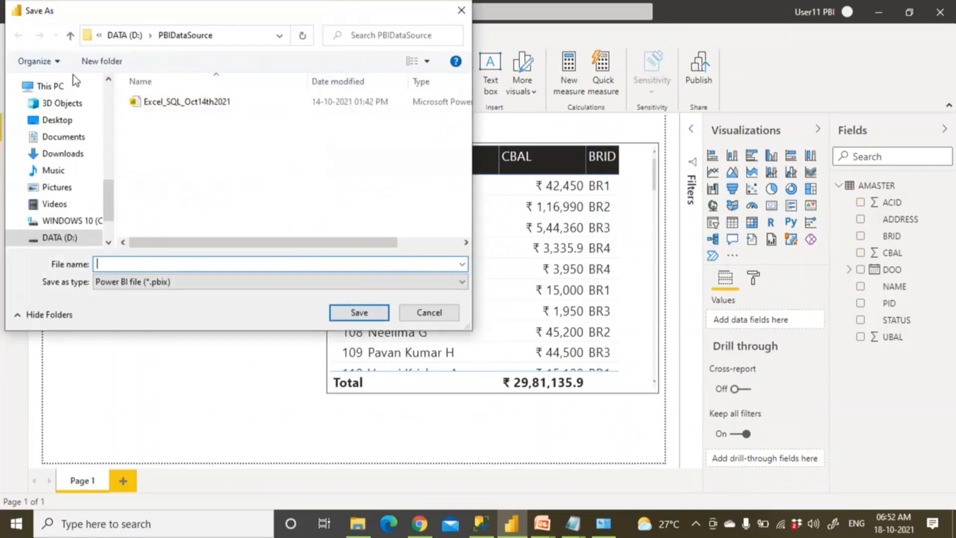
click(78, 239)
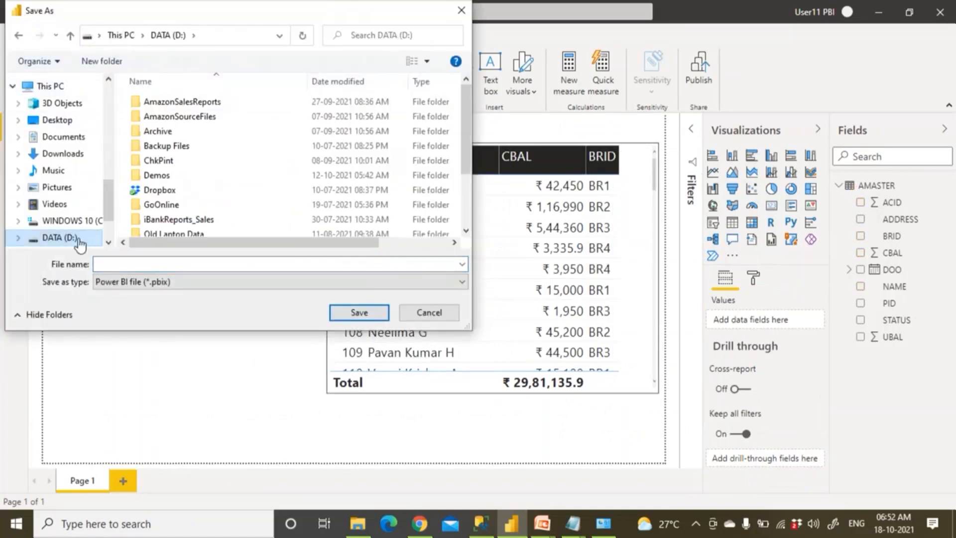
scroll(196, 210, down, 2)
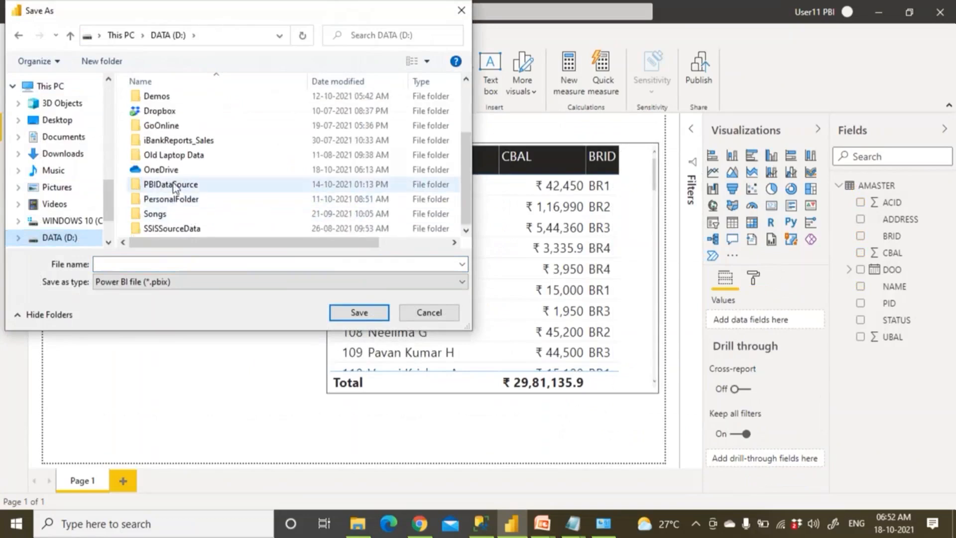
double_click(162, 96)
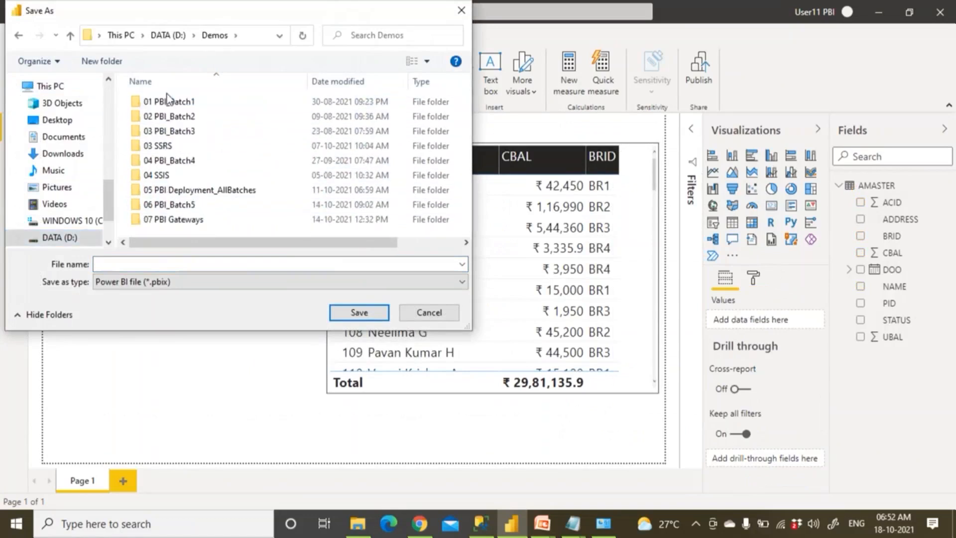
double_click(183, 220)
Save the report there as SQL_Import_iBankDB_Oct18th2021
click(155, 264)
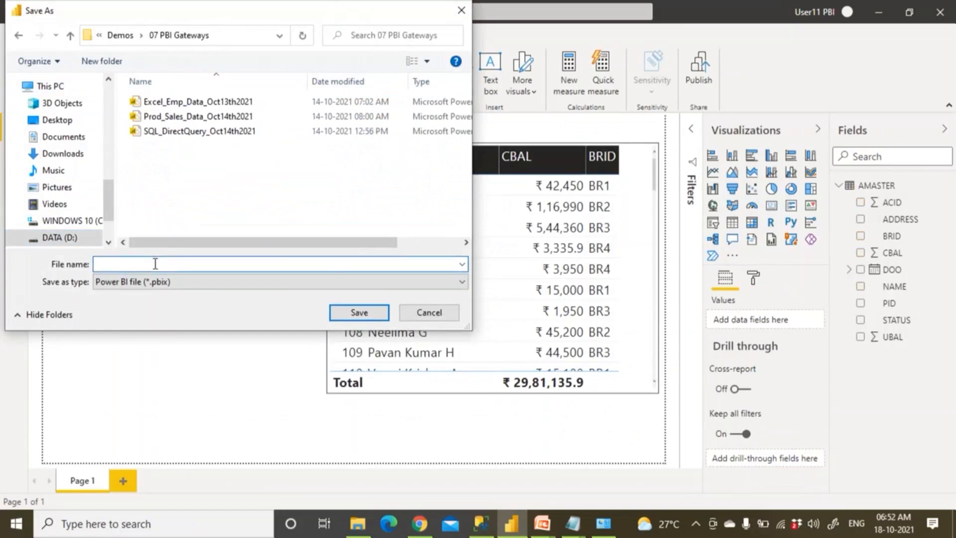
text(SQL_)
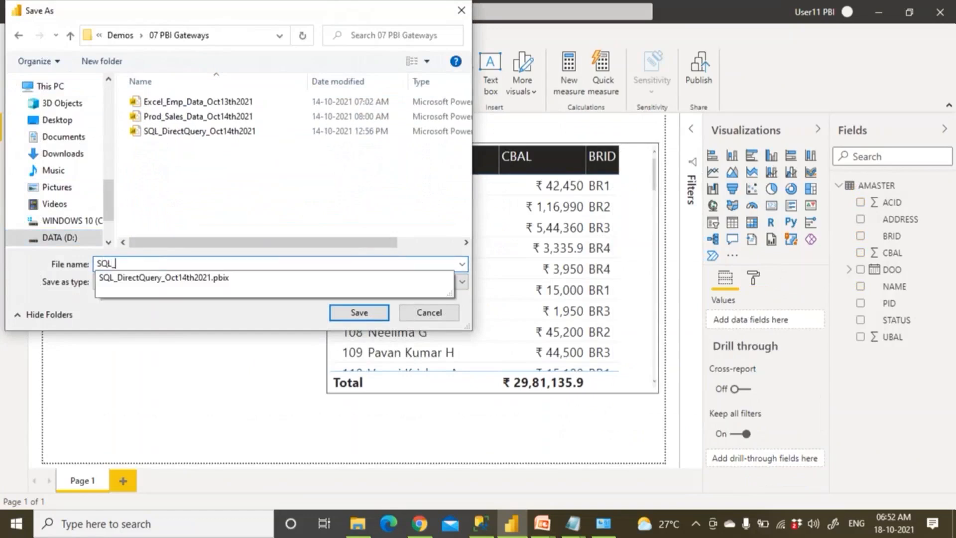
text(E)
key(BackSpace)
text(I)
key(BackSpace)
text(Iport)
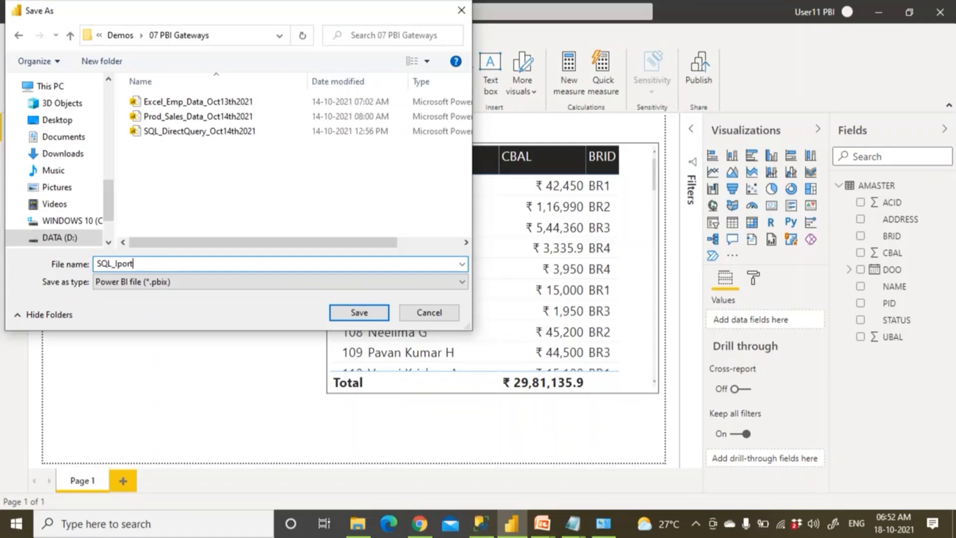
text(mport_iBna)
key(BackSpace)
key(BackSpace)
text(ankDB_Oct)
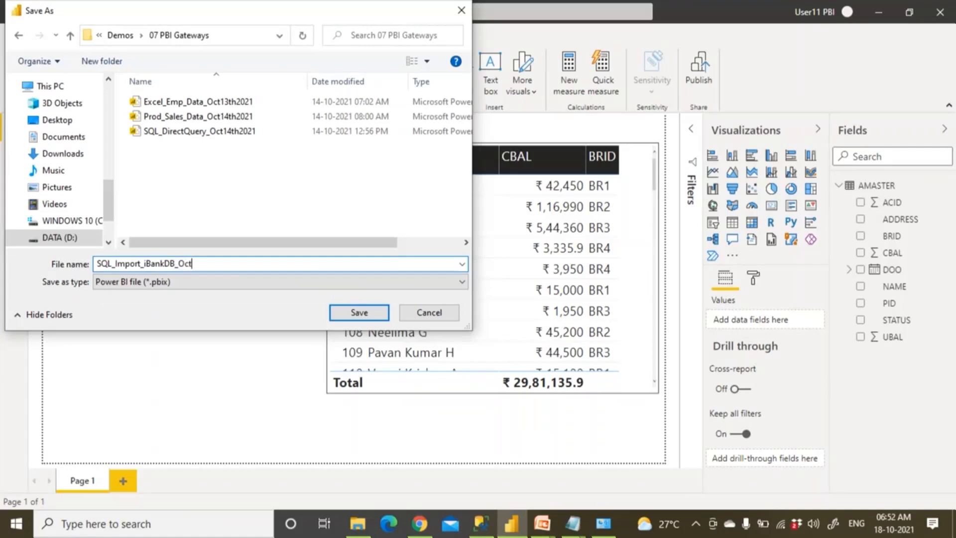
text(18th2021)
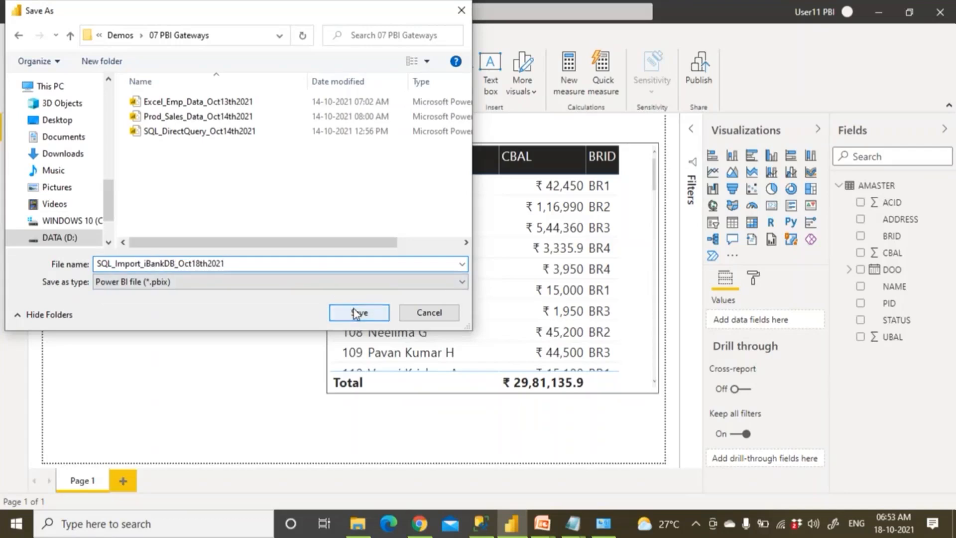
click(231, 34)
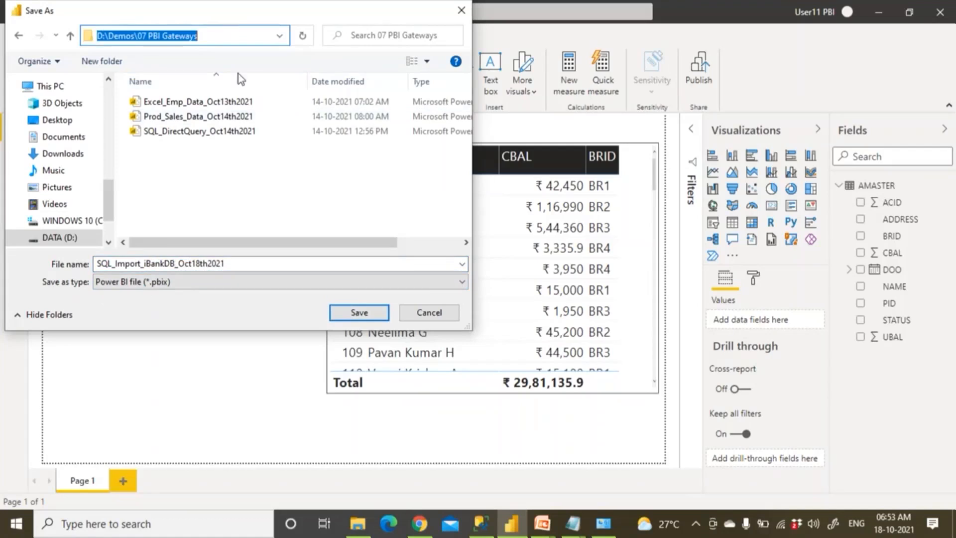
click(346, 311)
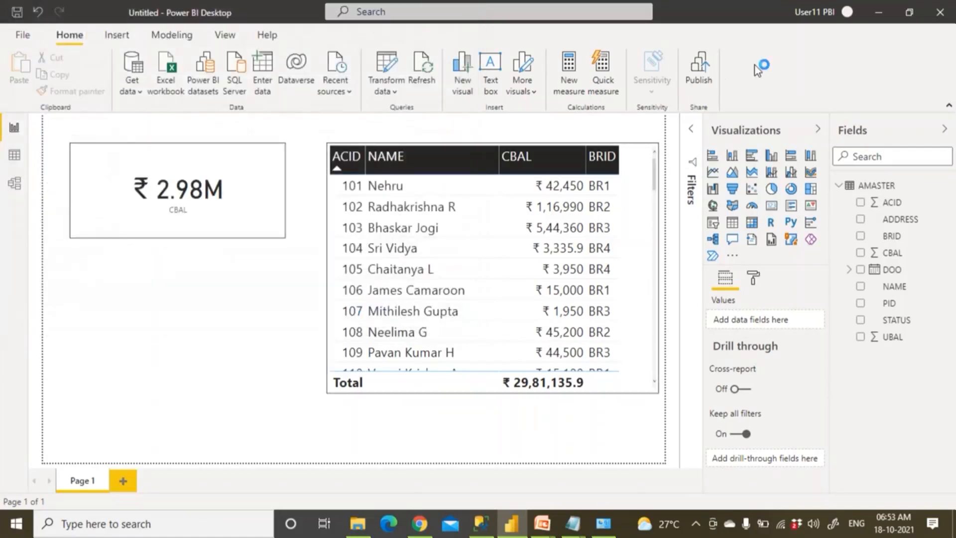
Select the account e-mail noted beside the gateway in Notepad, then return to the Power BI gateway page
double_click(99, 17)
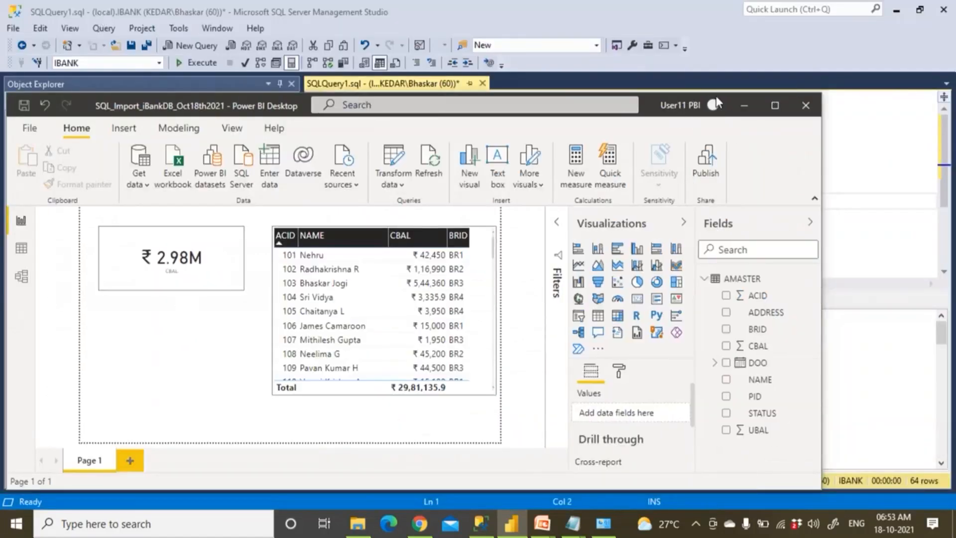
mouse_move(573, 526)
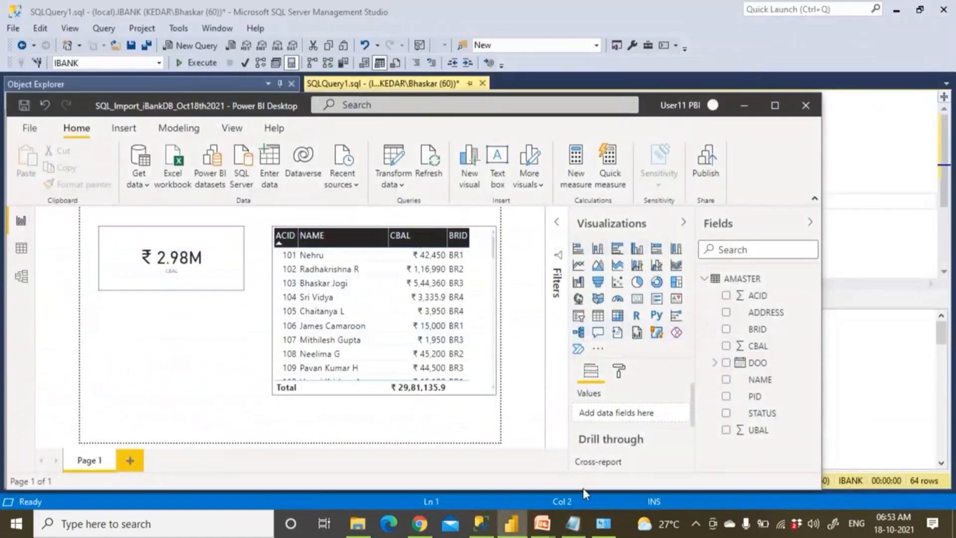
click(573, 524)
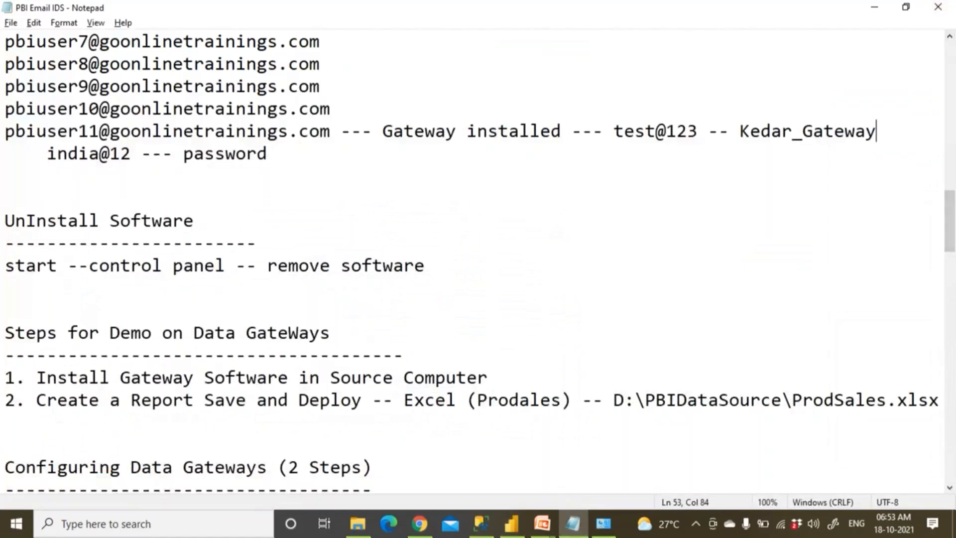
drag(5, 131, 332, 135)
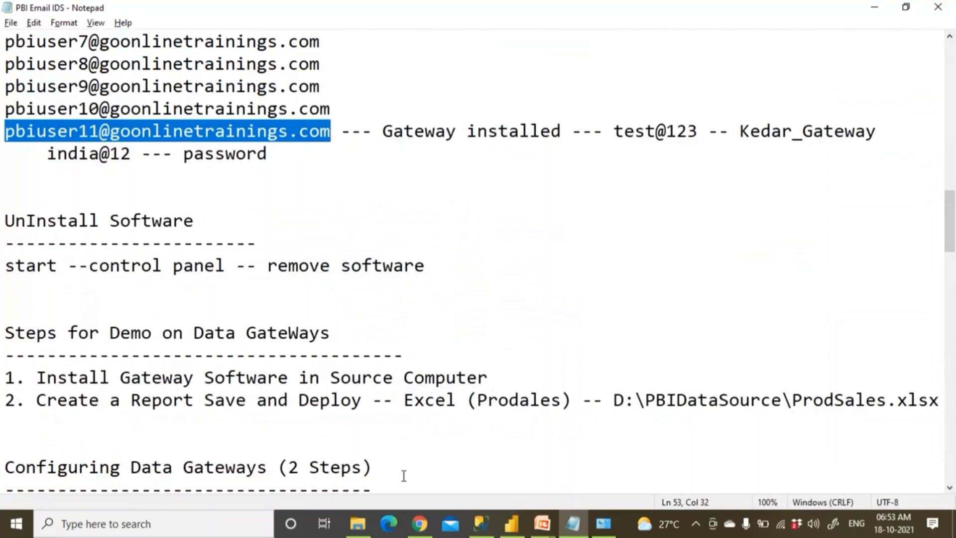
click(420, 525)
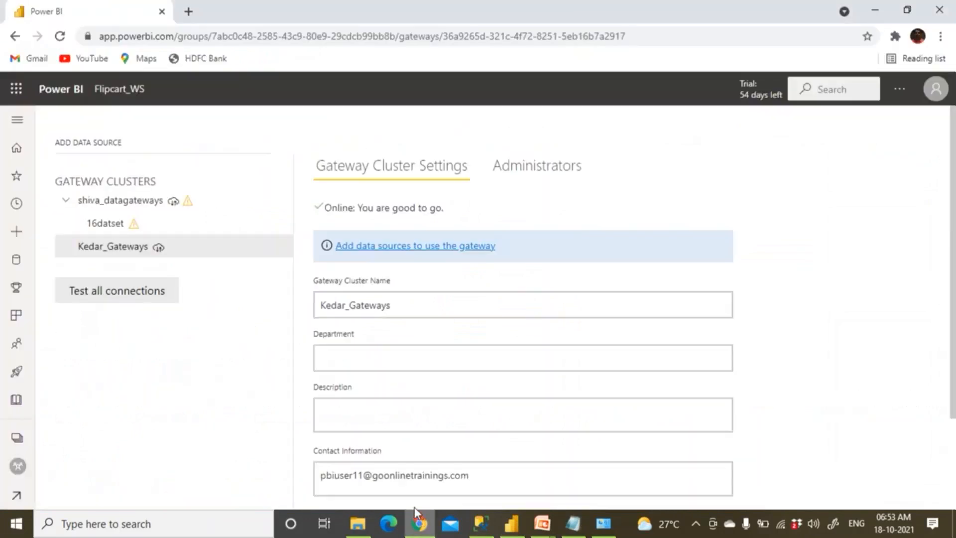
Publish SQL_Import_iBankDB_Oct18th2021 to Flipcart_WS and dismiss the success message
click(511, 523)
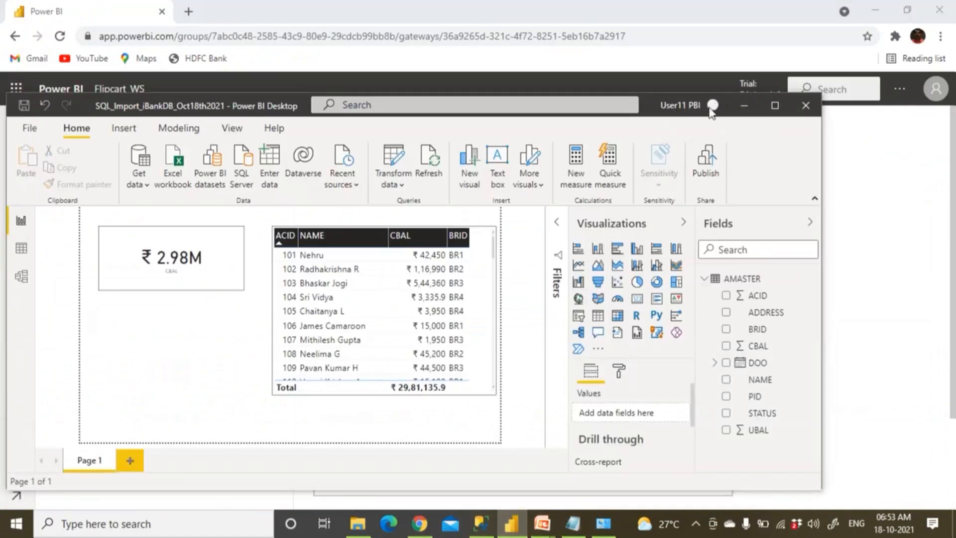
click(707, 169)
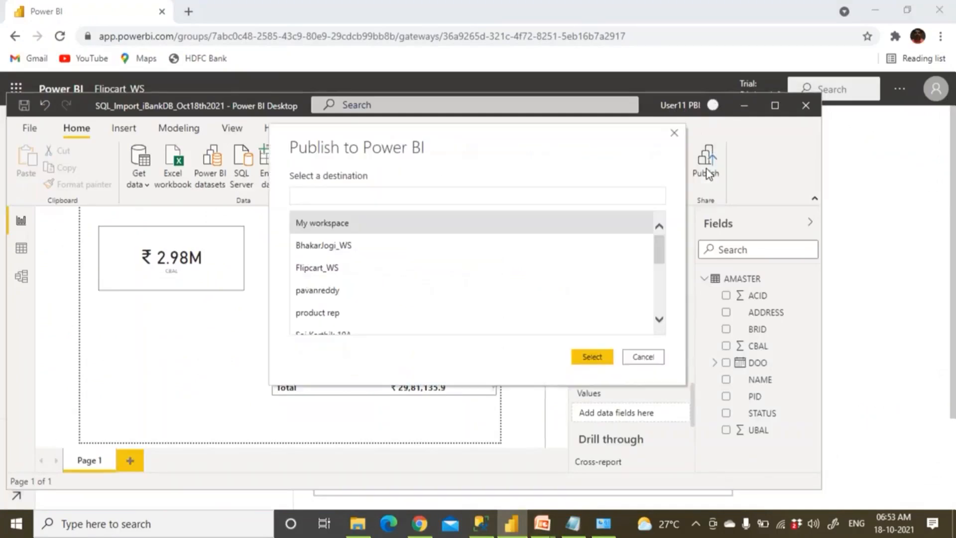
click(369, 272)
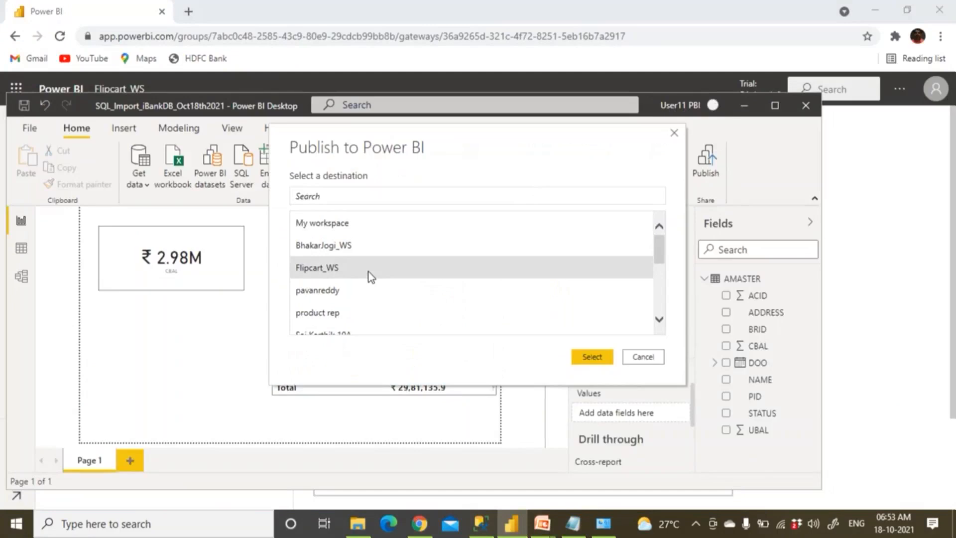
click(592, 358)
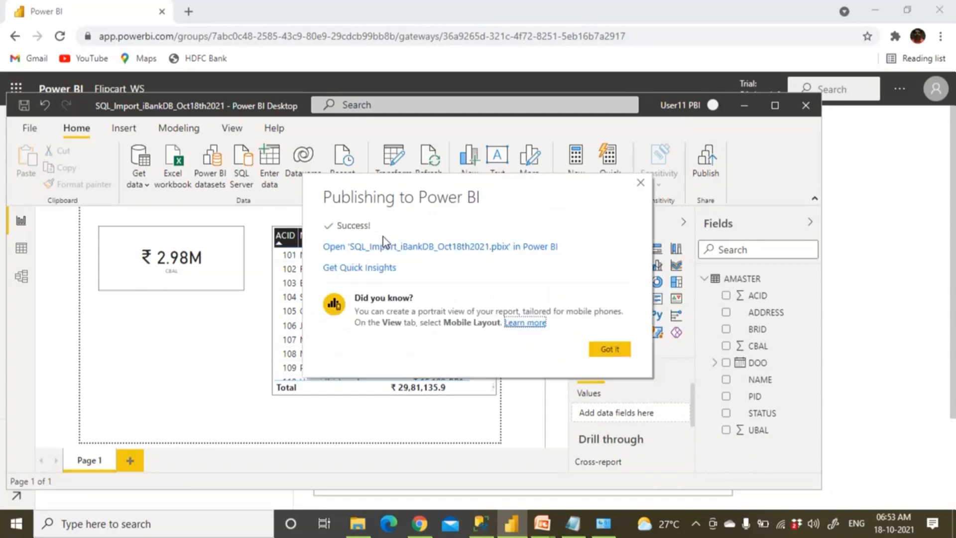
click(611, 349)
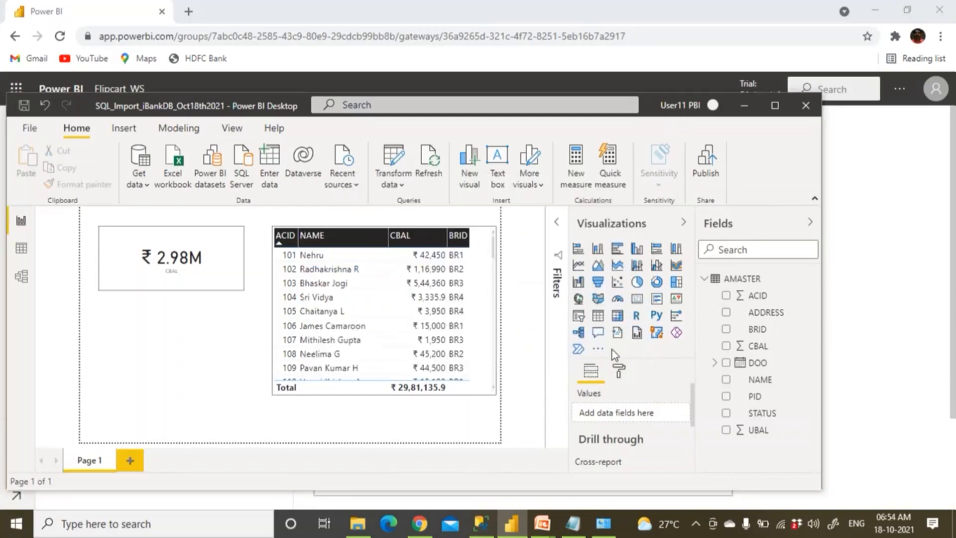
click(420, 523)
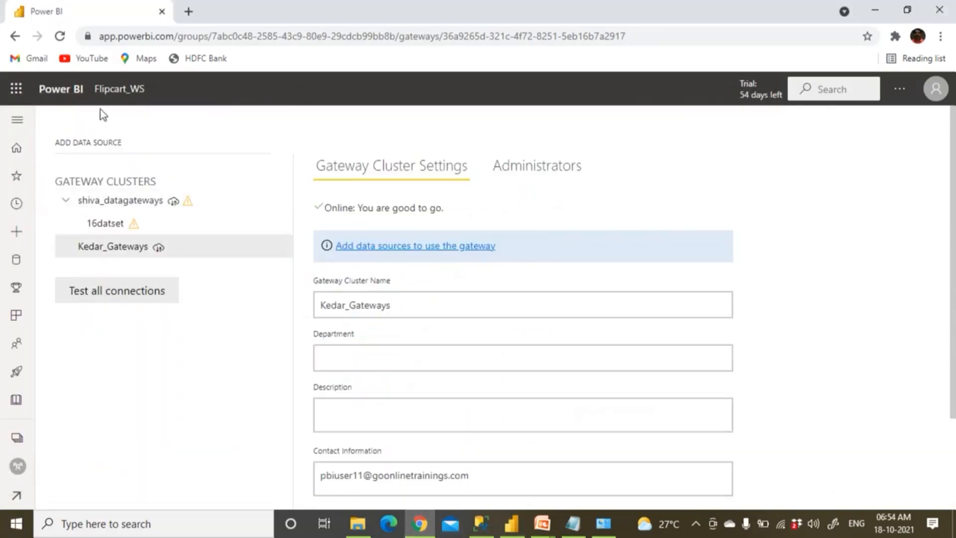
In Flipcart_WS, list the reports and open SQL_Import_iBankDB_Oct18th2021
click(118, 91)
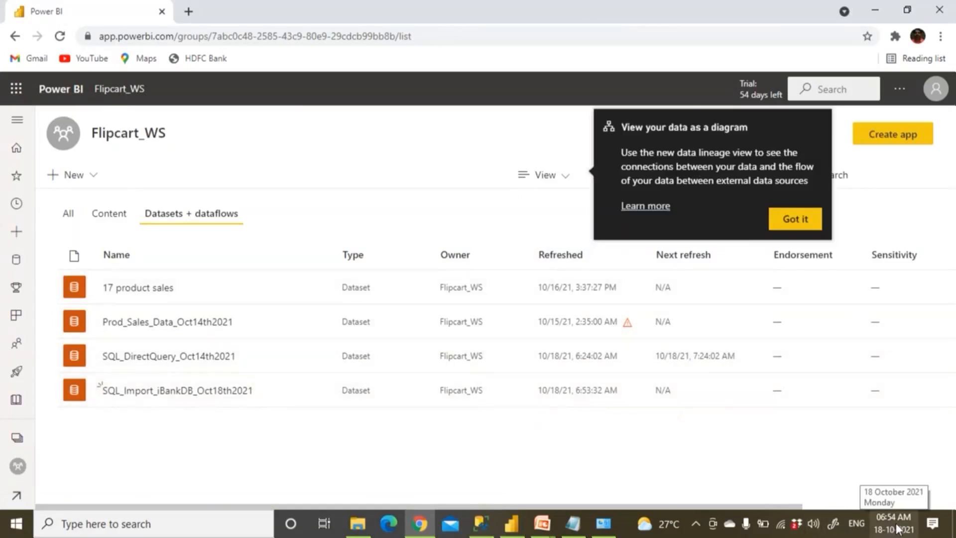
click(118, 219)
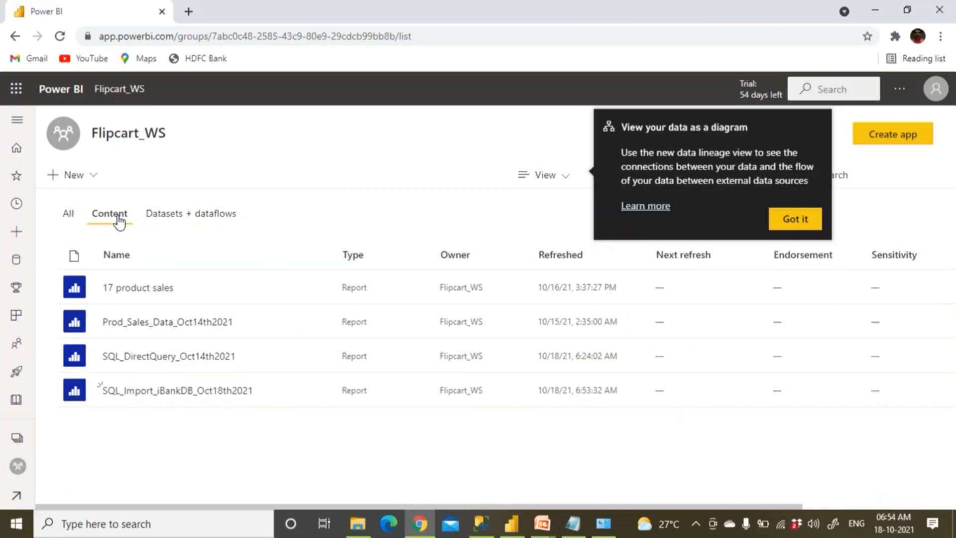
click(159, 391)
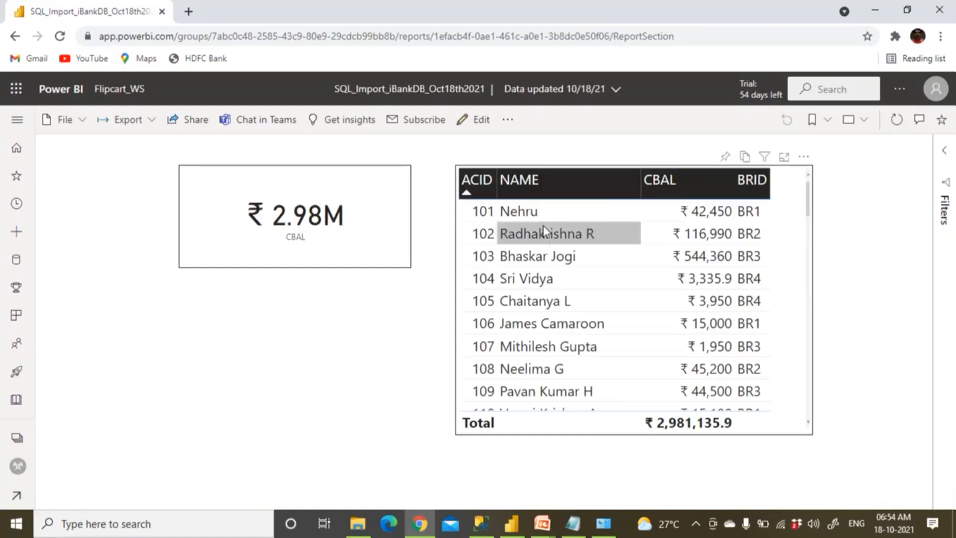
Run the UPDATE renaming account 101's holder, then re-query AMASTER to verify the new name
click(478, 529)
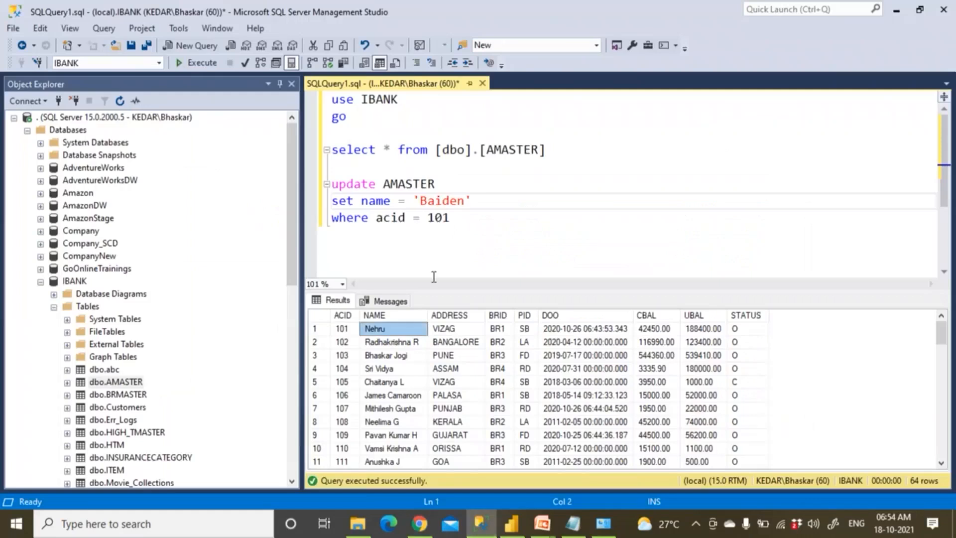
drag(458, 220, 303, 170)
click(200, 62)
drag(547, 149, 331, 149)
click(199, 62)
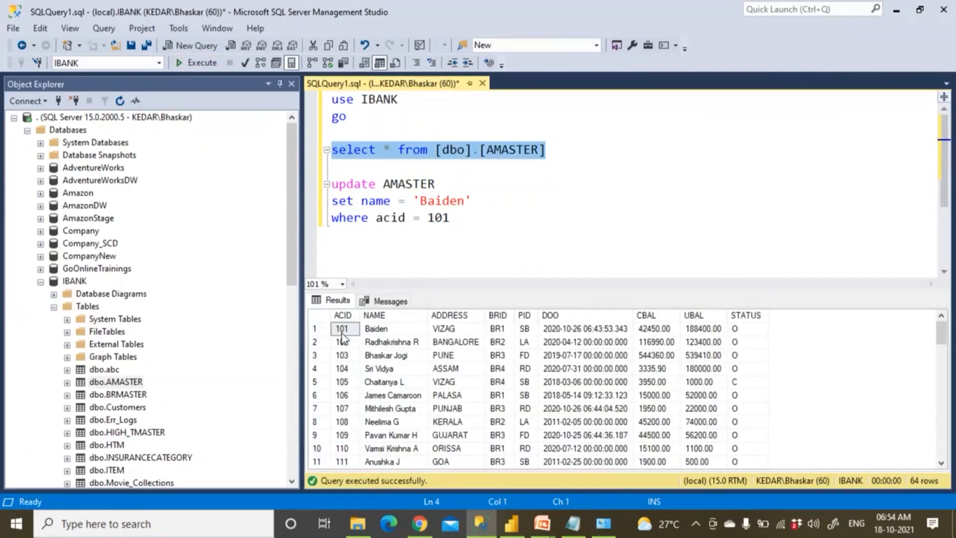
click(383, 331)
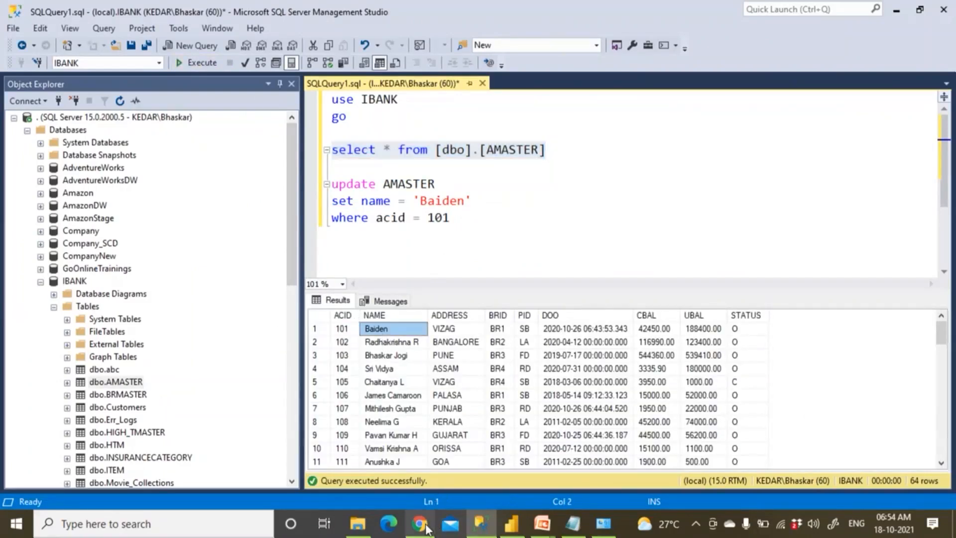
click(423, 524)
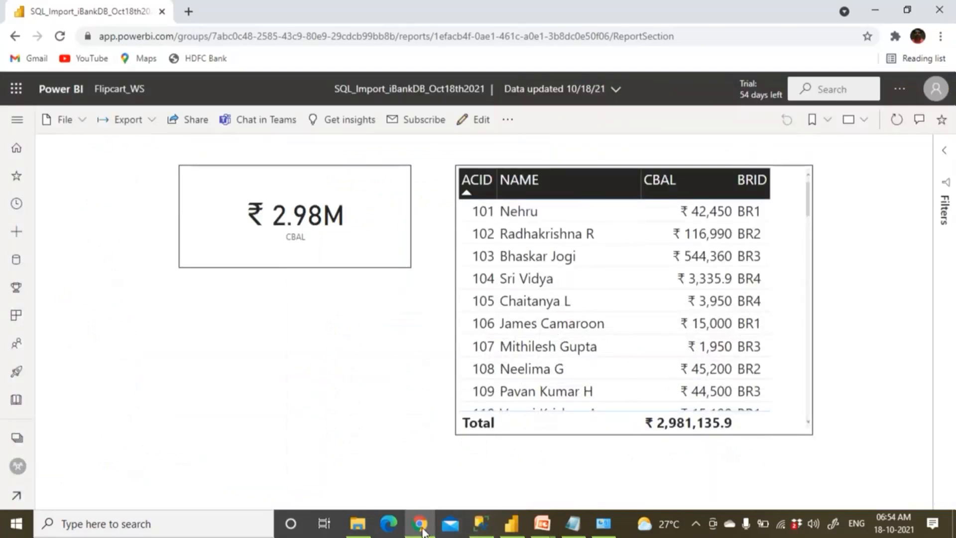
click(896, 122)
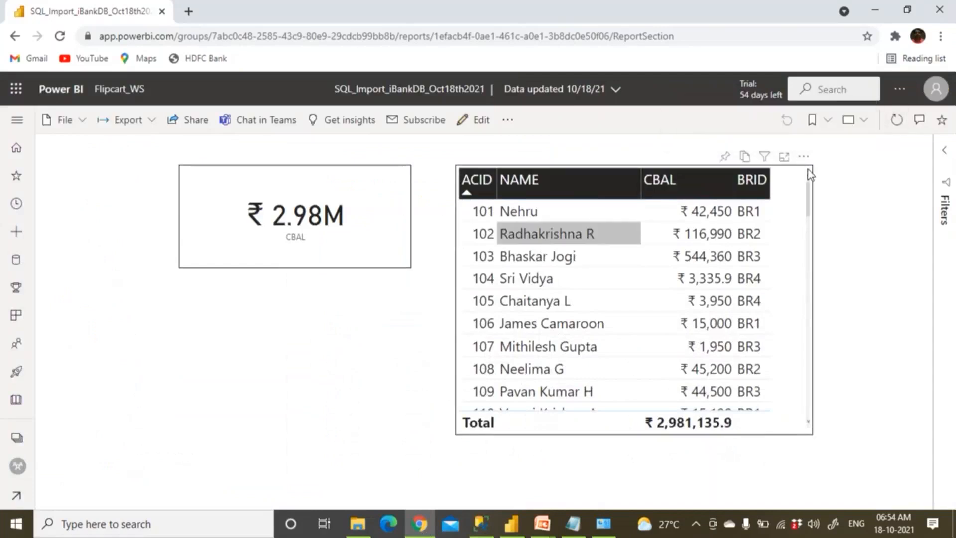
click(897, 120)
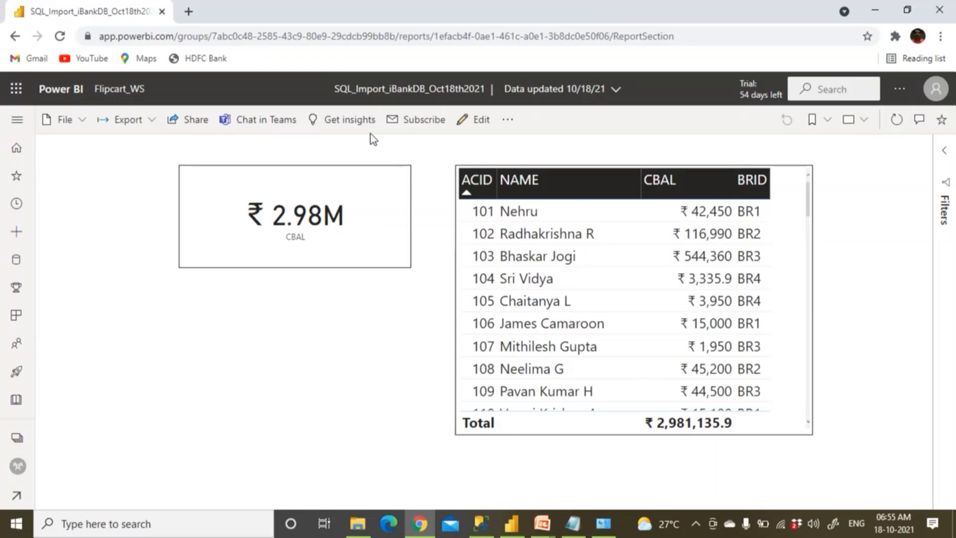
Go to the Manage gateways page from the Settings menu
click(899, 92)
mouse_move(858, 143)
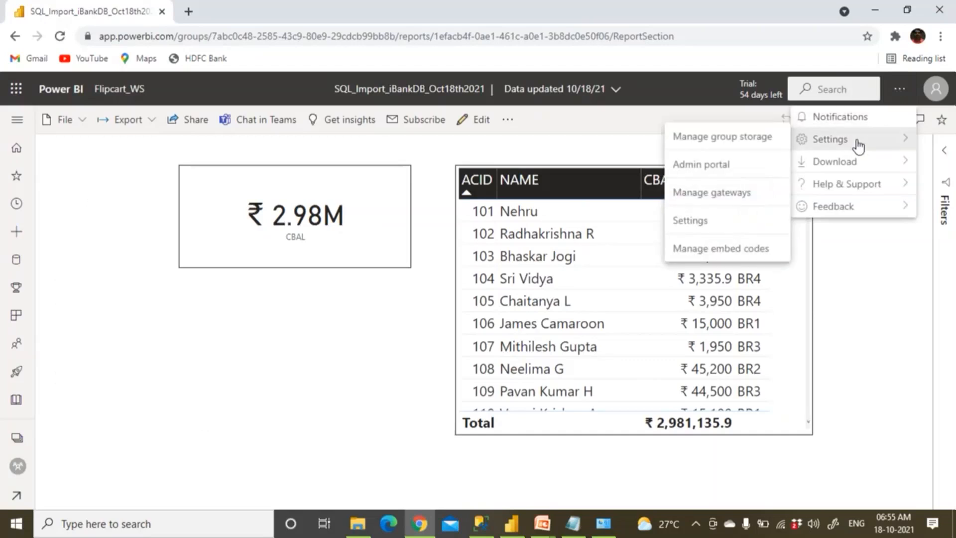
click(720, 197)
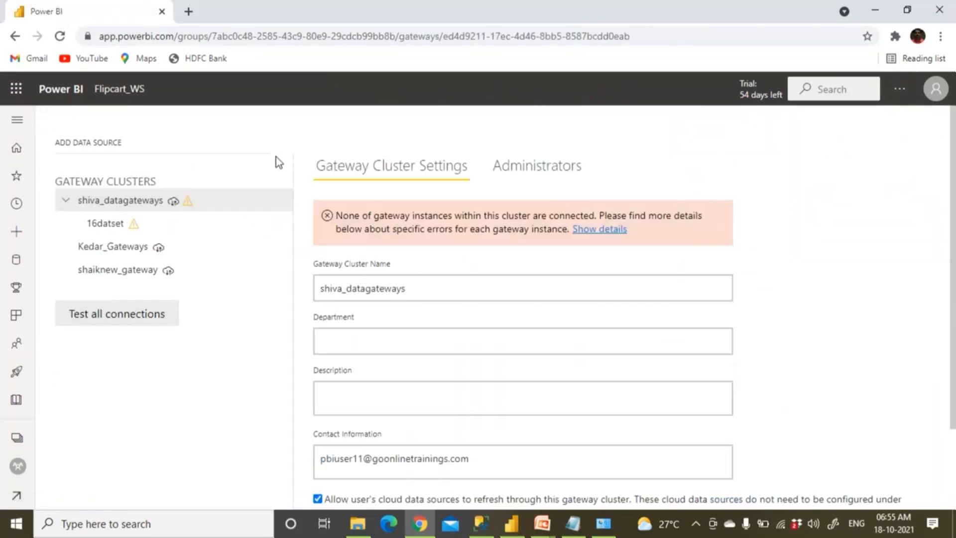
Add a new data source under the Kedar_Gateways cluster
click(140, 250)
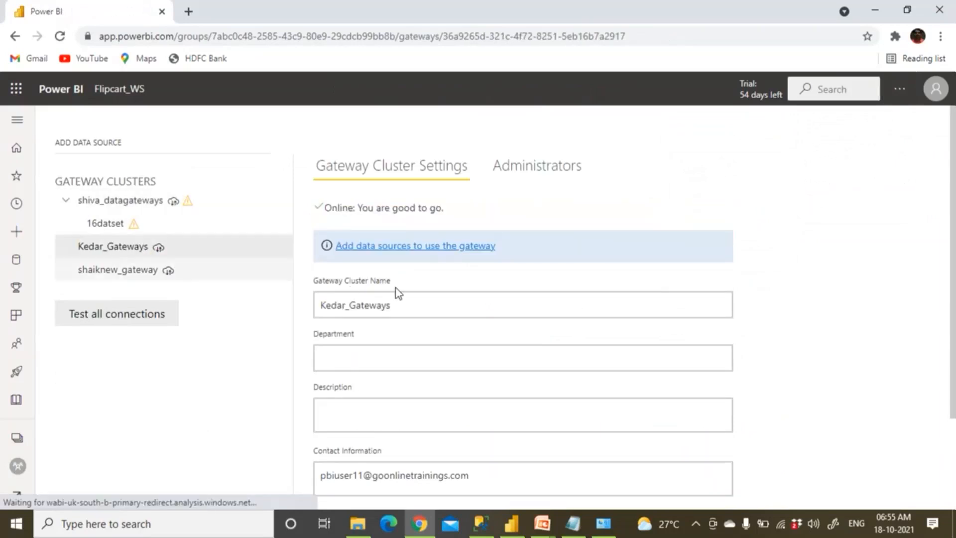
scroll(408, 288, down, 2)
scroll(411, 291, up, 2)
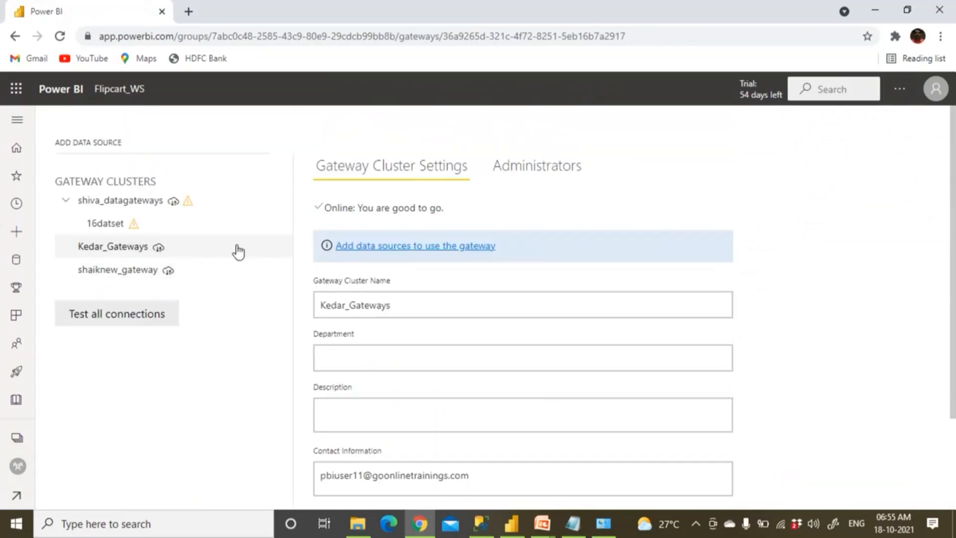
click(283, 253)
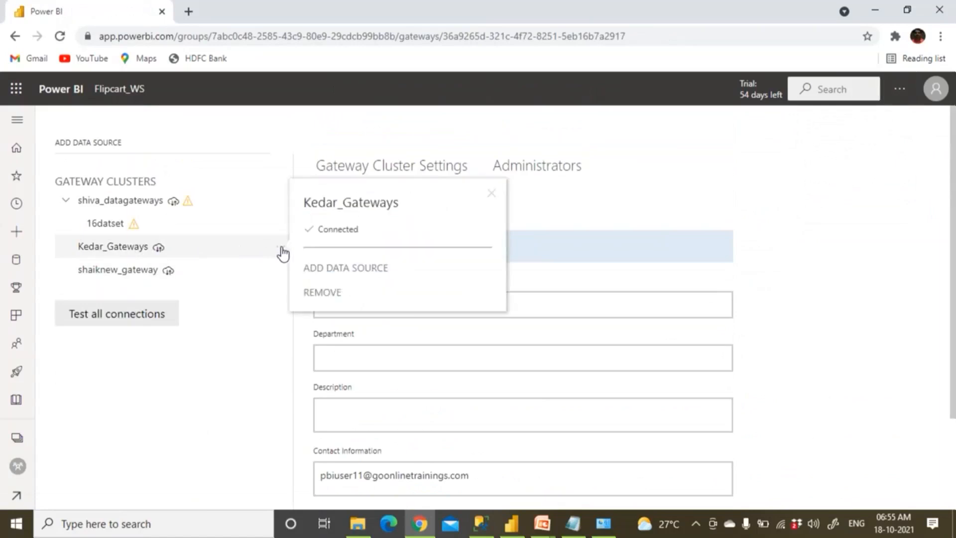
click(329, 269)
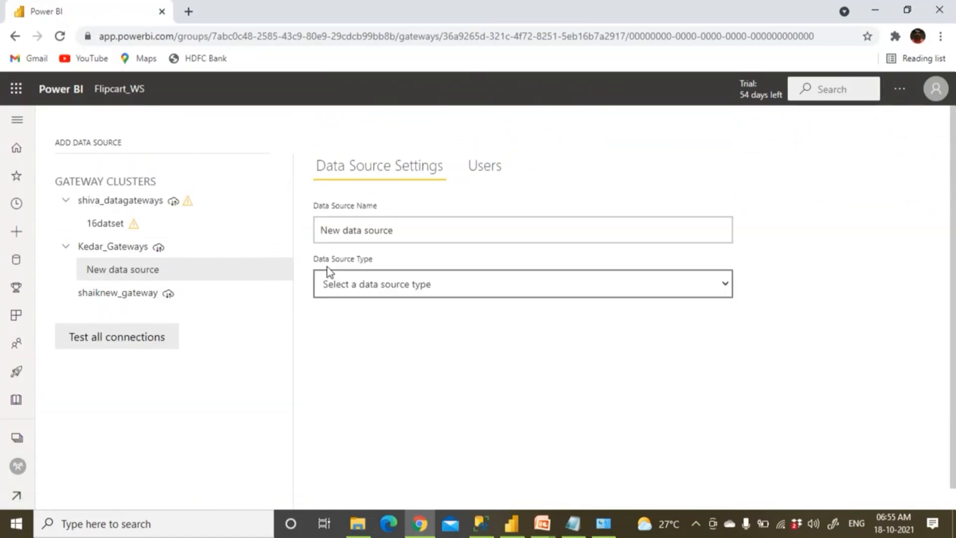
Name the data source SQL_iBank_DataSource and set its type to SQL Server
triple_click(351, 228)
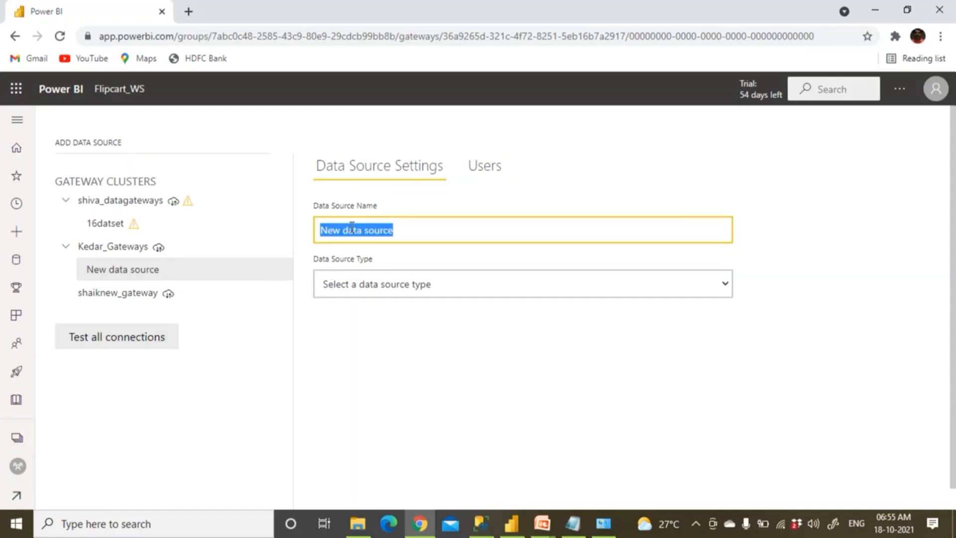
text(SQL)
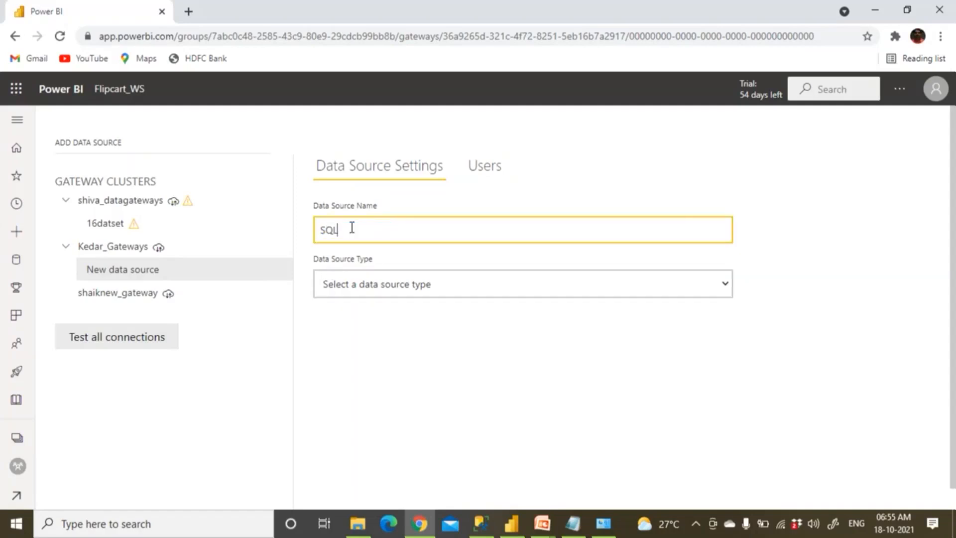
text(_iBank_DataSource)
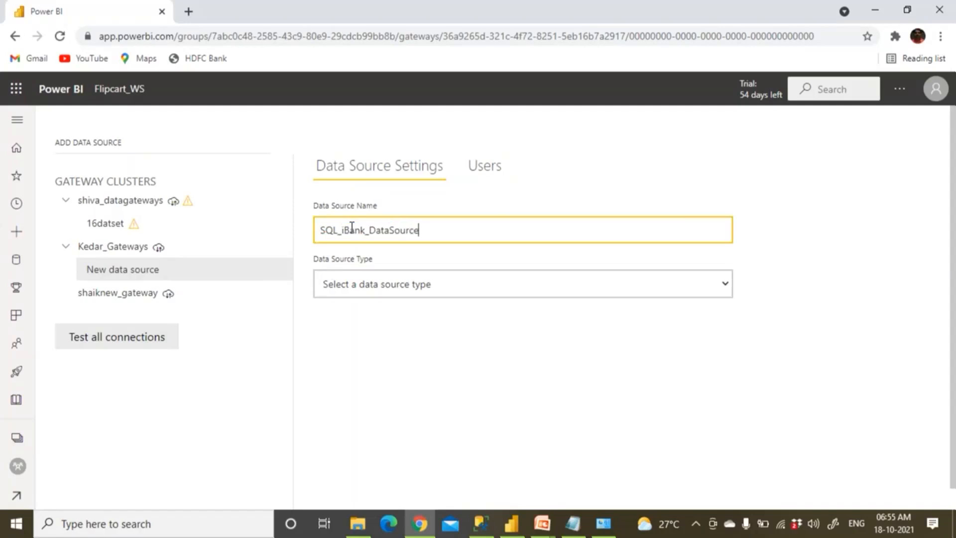
click(345, 283)
key(s)
key(s)
key(s)
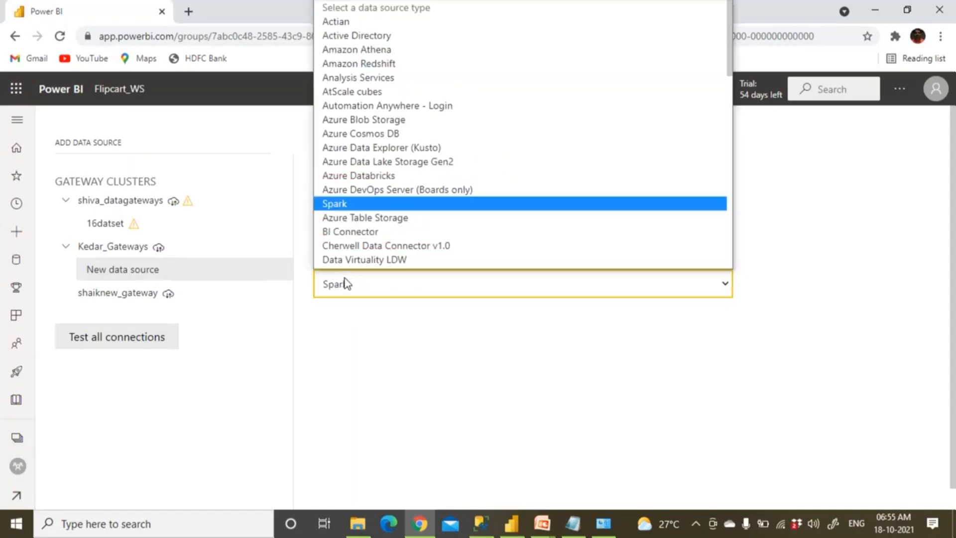
key(s)
key(s)
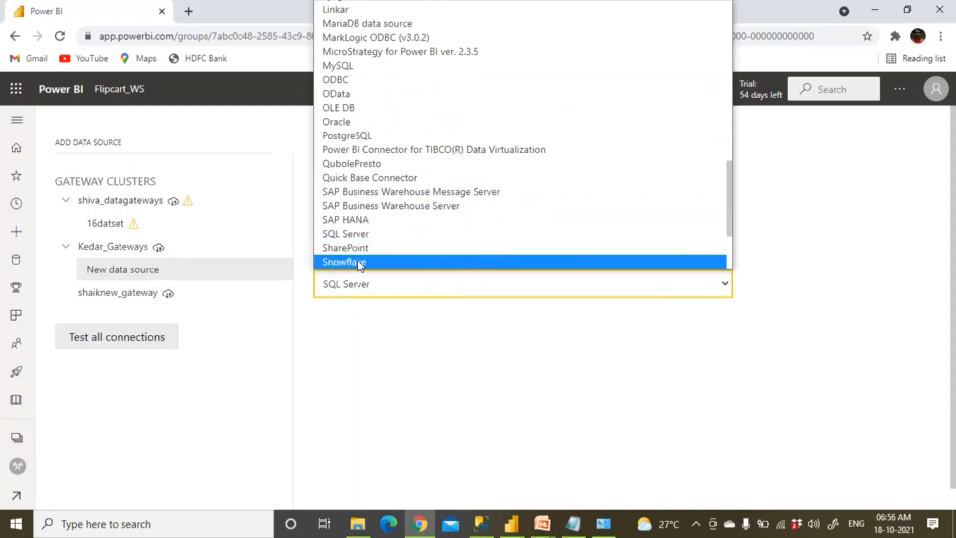
click(361, 234)
Enter server '.' and database iBank for the data source
click(340, 340)
text(.)
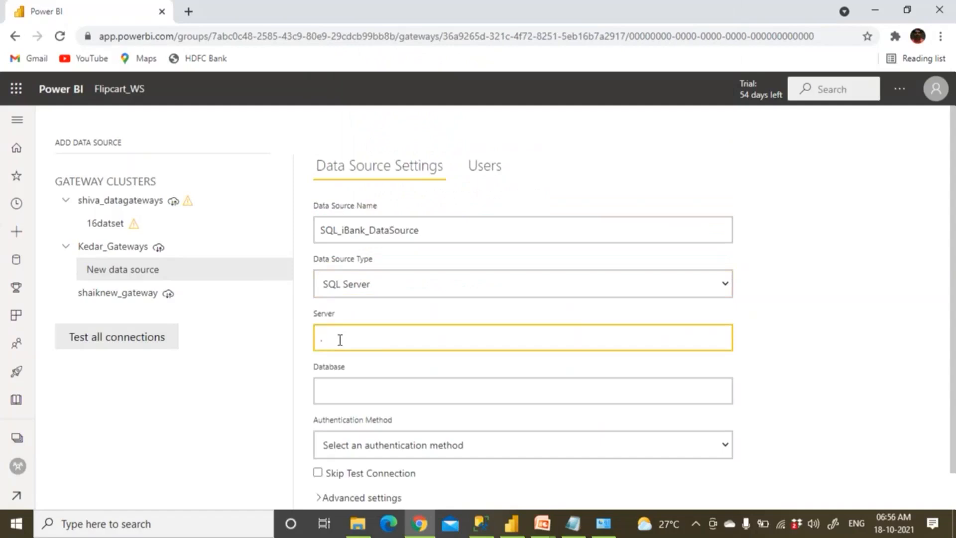
click(333, 386)
text(iBank)
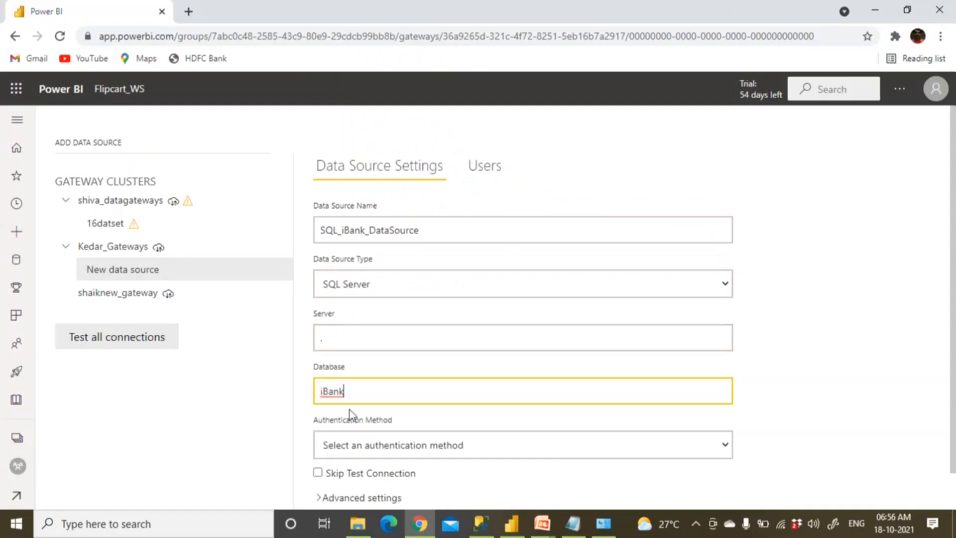
click(487, 532)
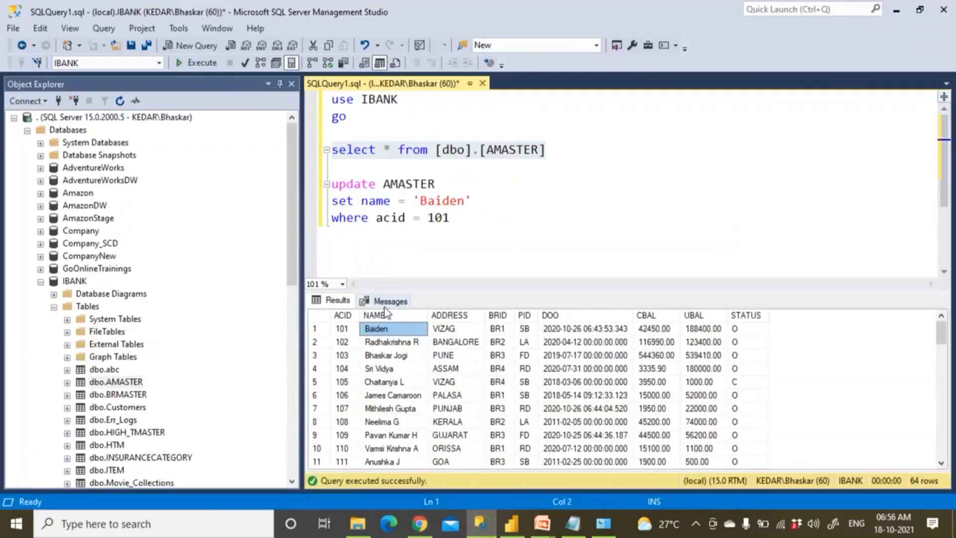
Confirm Windows Authentication in SSMS's Database Engine login and set the data source authentication to Windows
click(35, 101)
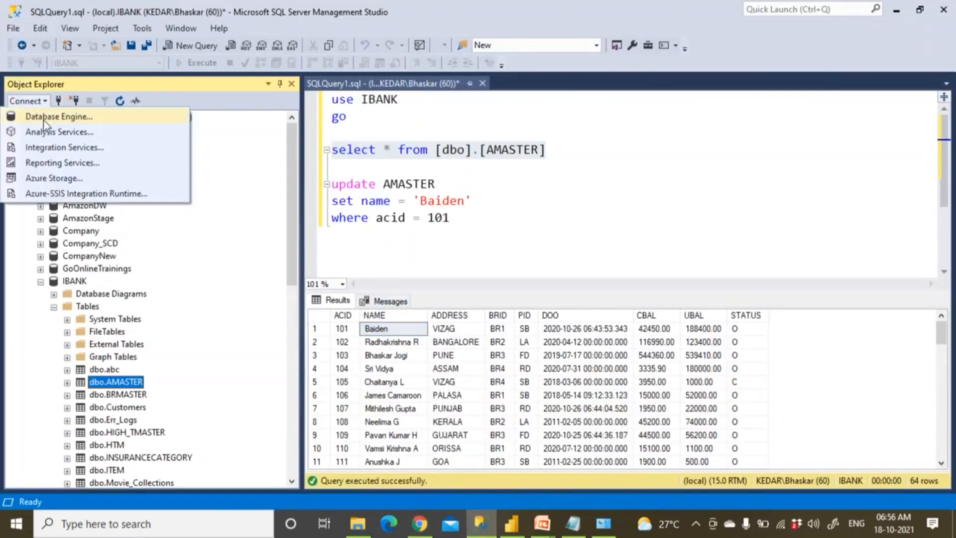
click(47, 116)
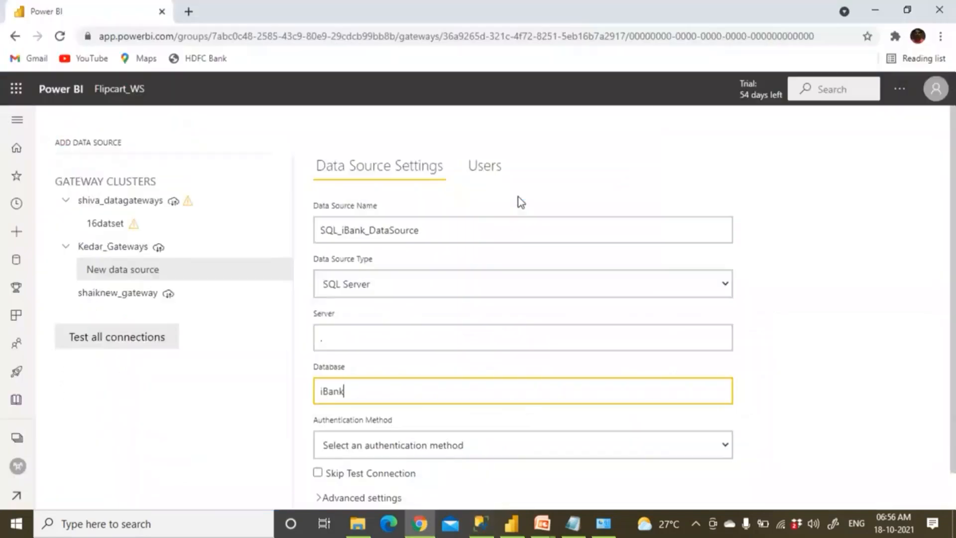
click(402, 446)
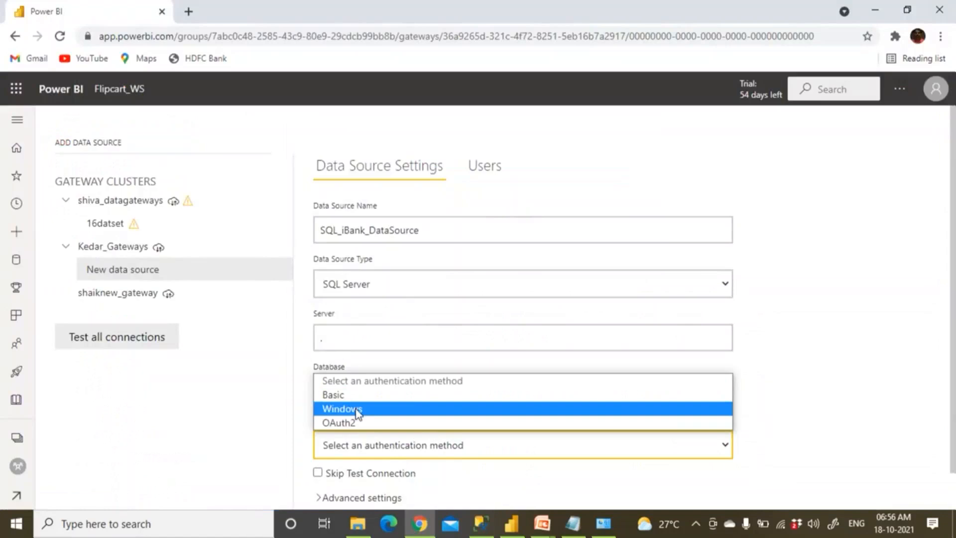
click(356, 410)
scroll(356, 408, down, 1)
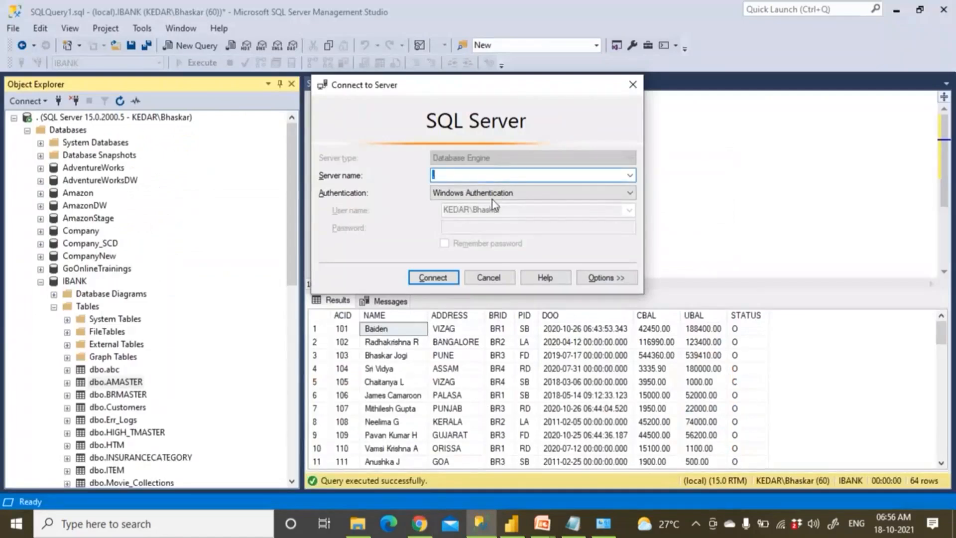
click(535, 187)
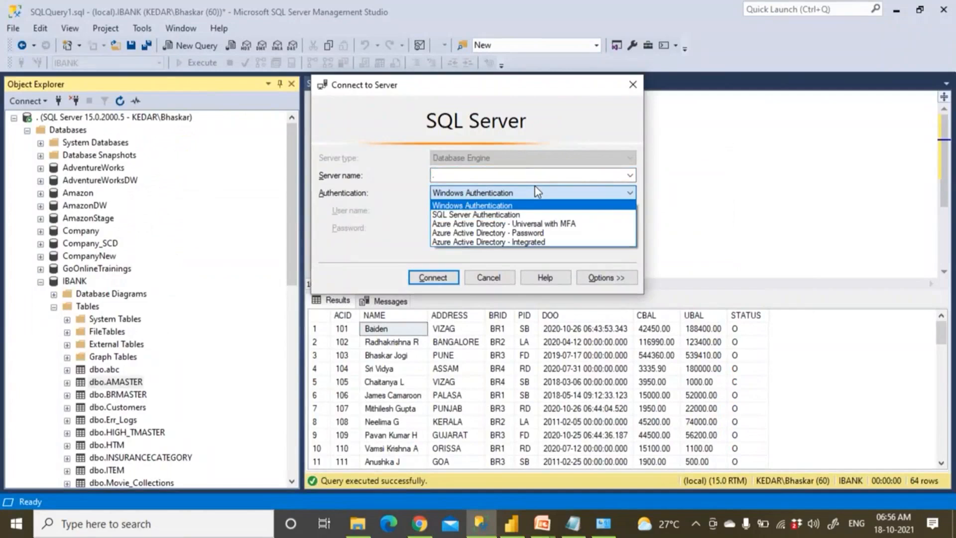
click(510, 206)
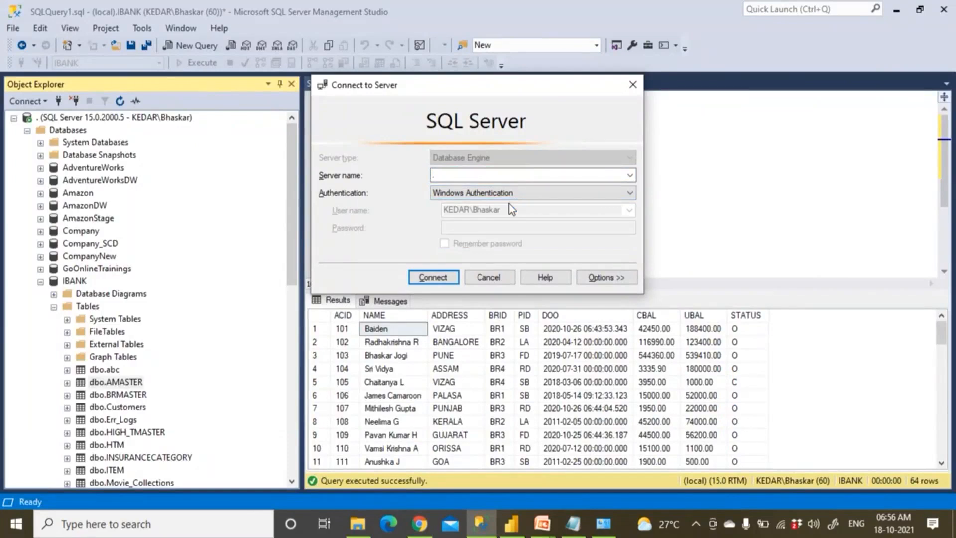
key(alt+Tab)
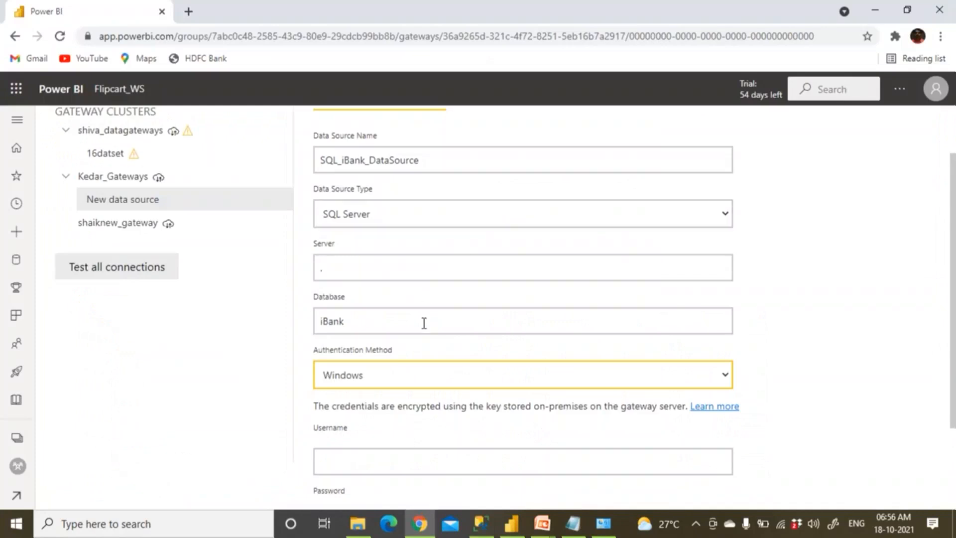
Reselect Windows as the authentication method for the iBank data source
click(417, 380)
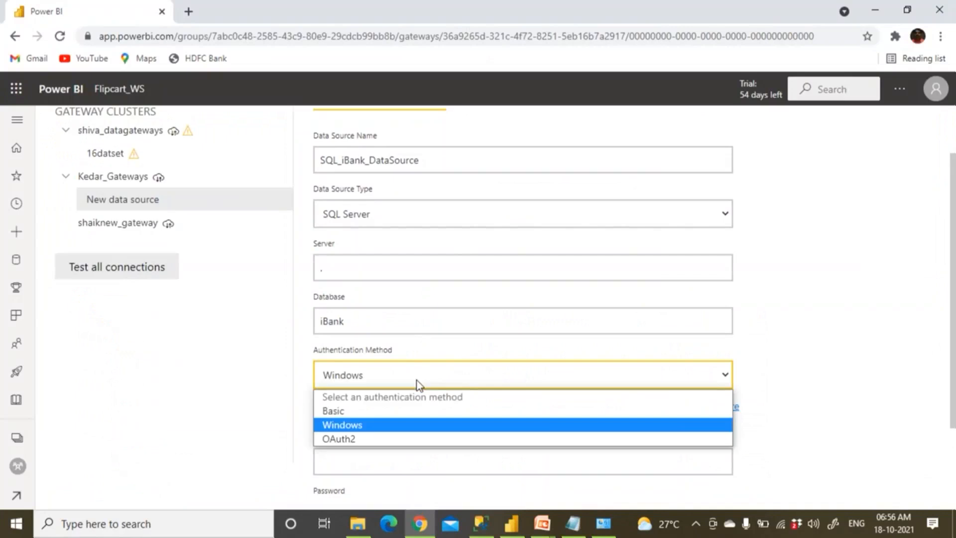
click(382, 429)
scroll(376, 429, down, 1)
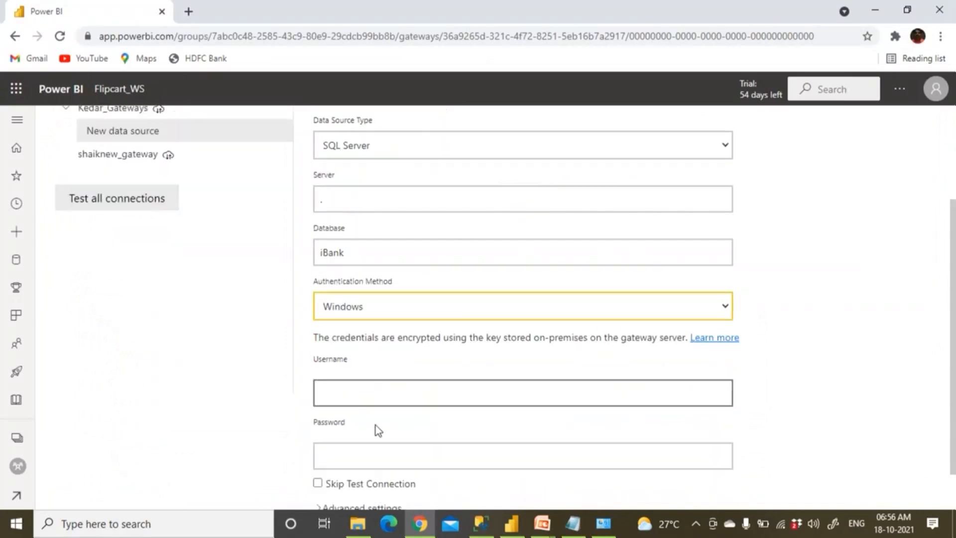
Enter the domain-qualified Windows user name, checking it against the SQL Server login
click(360, 398)
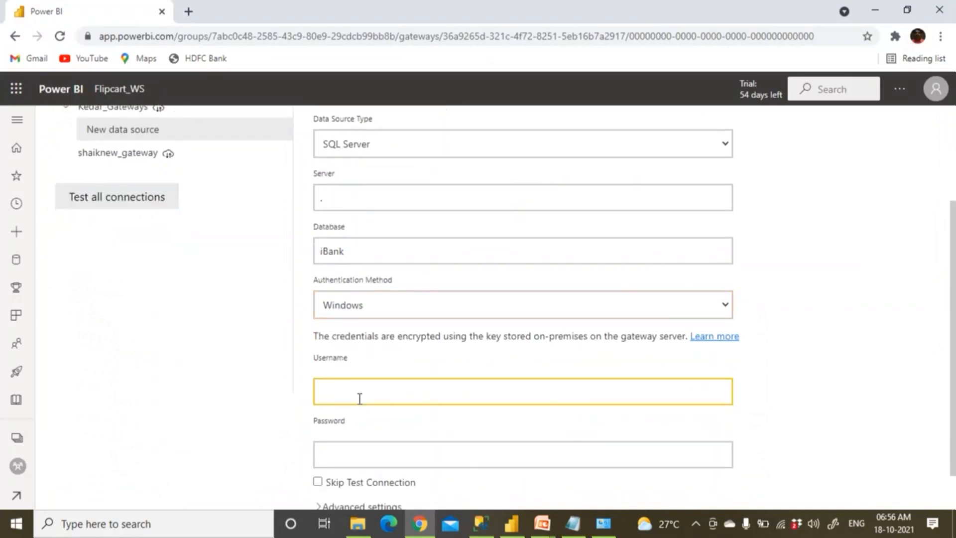
key(alt+Tab)
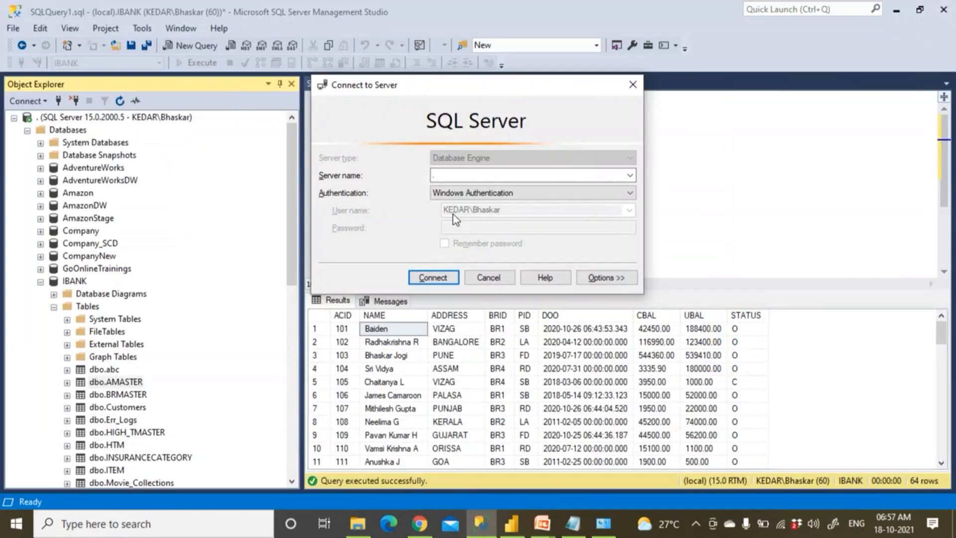
key(alt+Tab)
text(KED)
key(BackSpace)
text(DAT)
key(BackSpace)
text(R\)
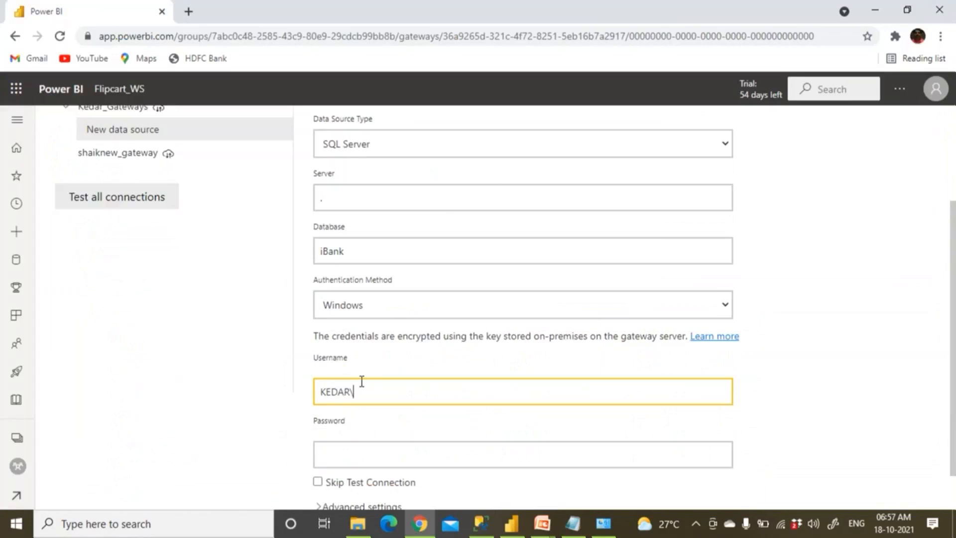
key(alt+Tab)
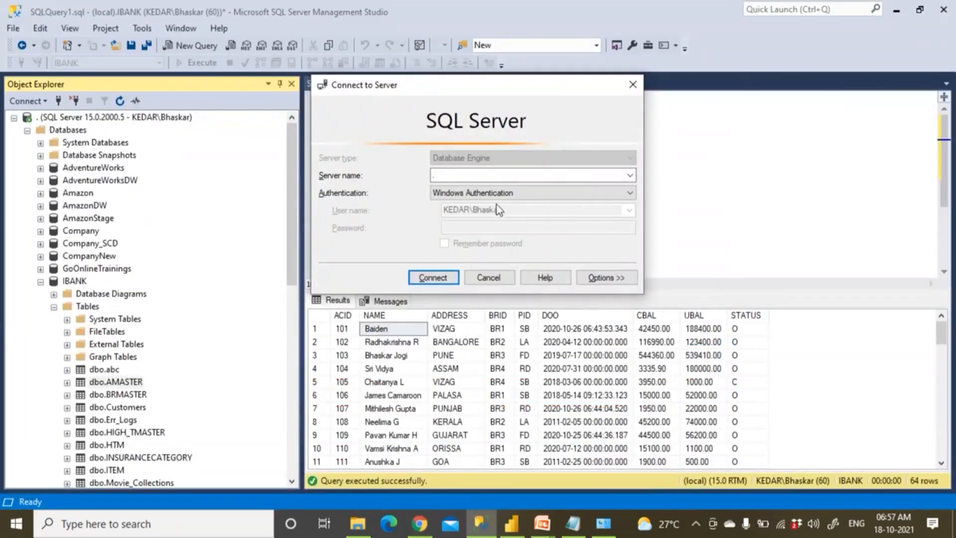
key(alt+Tab)
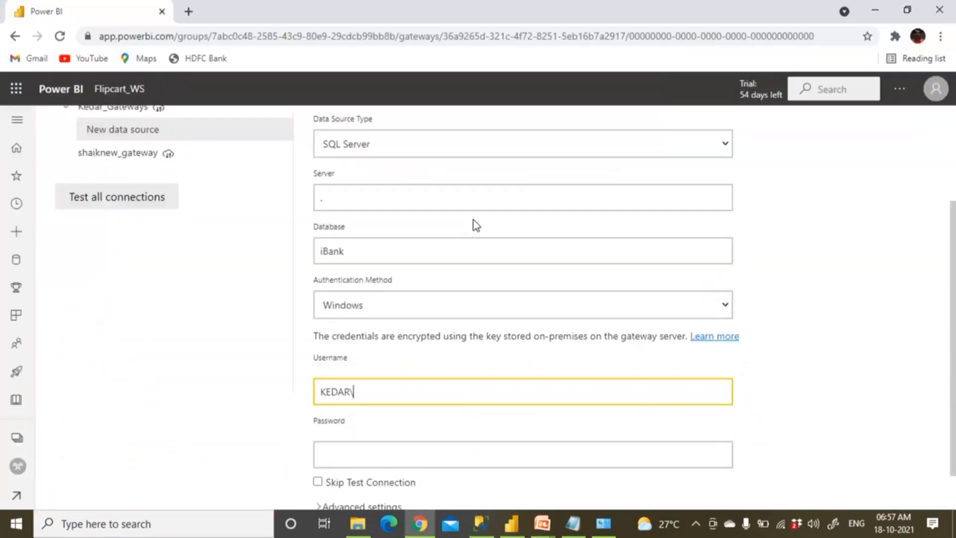
text(Bhaskar)
Fill in the Windows account password
click(379, 459)
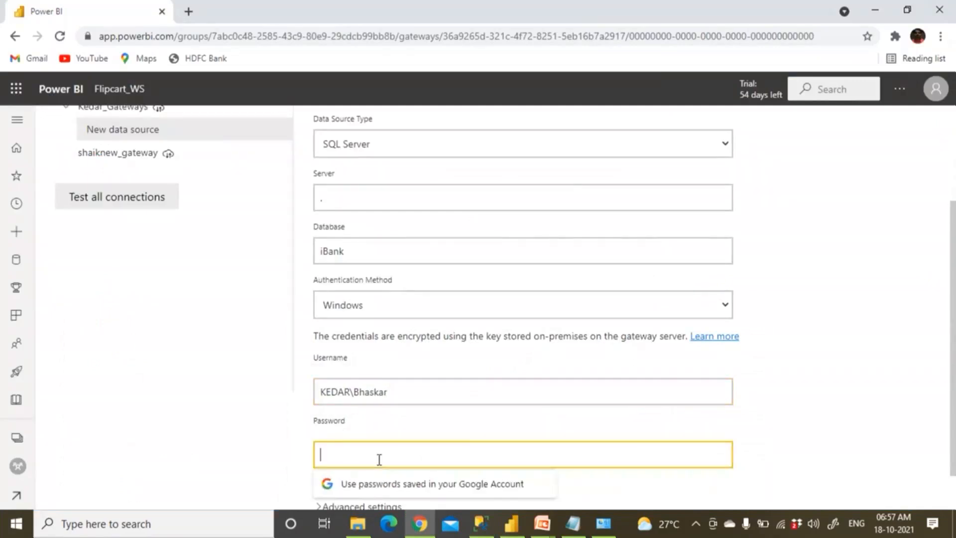
scroll(379, 461, down, 2)
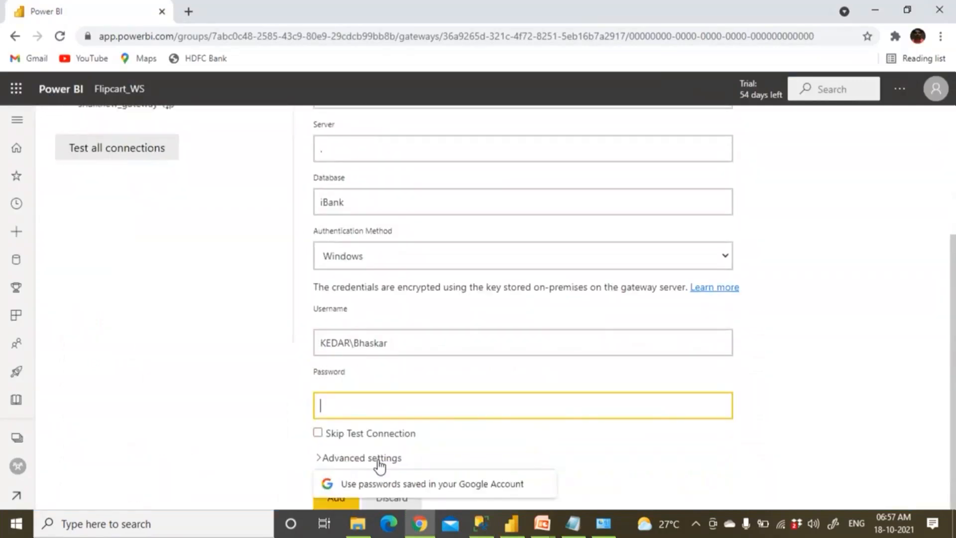
text(******)
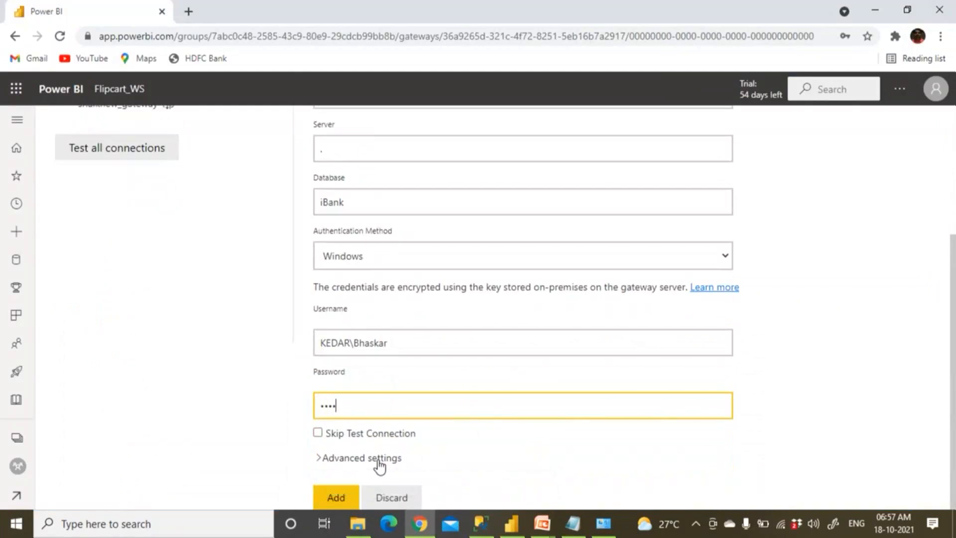
text(***)
scroll(368, 441, up, 4)
scroll(367, 440, down, 4)
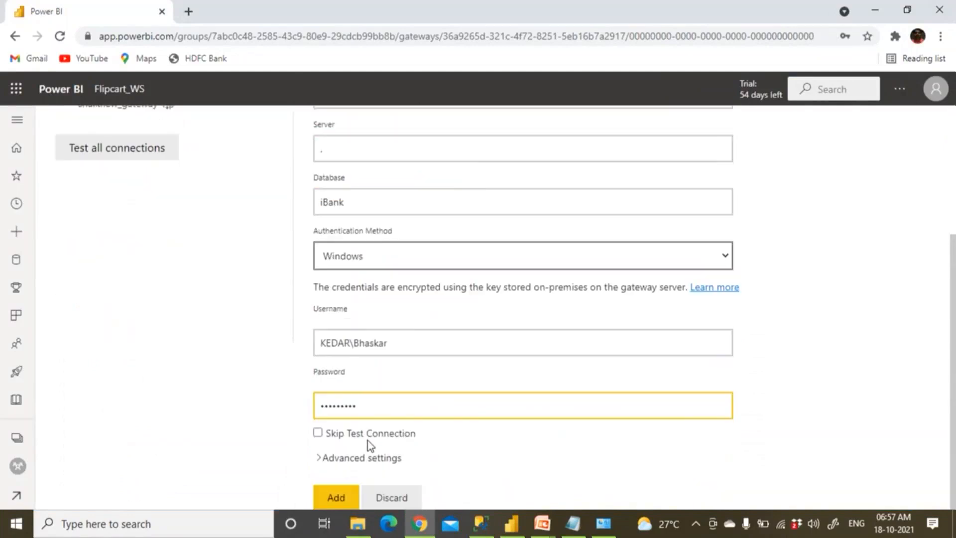
Add SQL_iBank_DataSource under Kedar_Gateways and confirm it reports Connection Successful
click(336, 499)
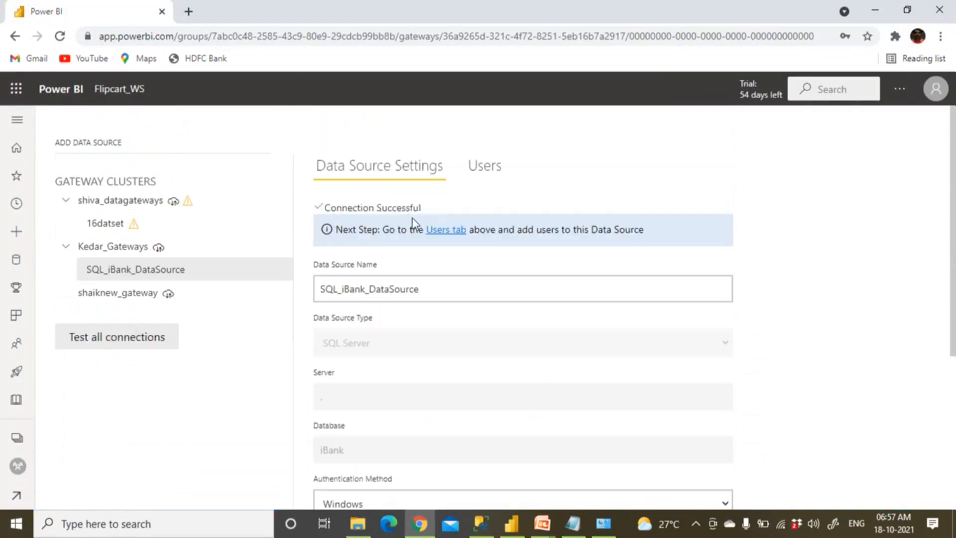
scroll(412, 221, down, 5)
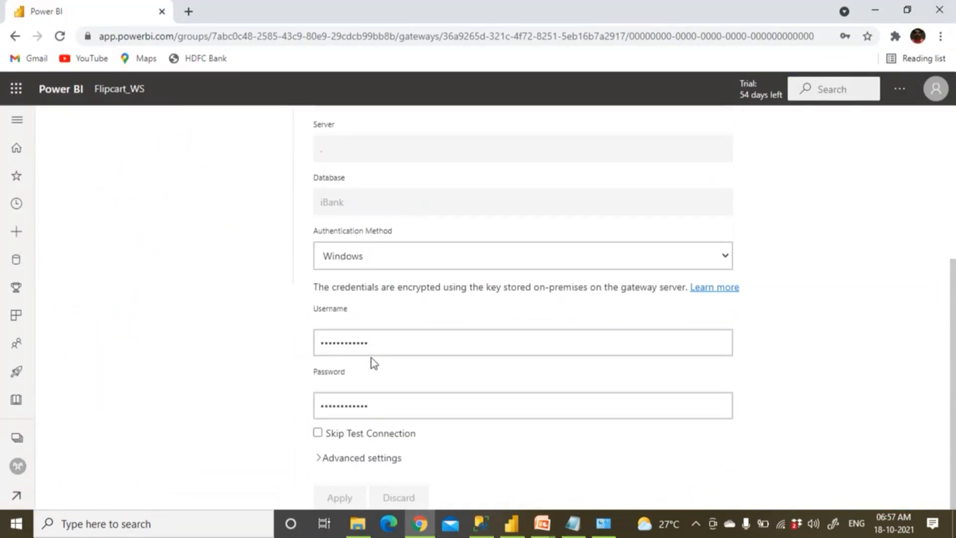
scroll(371, 359, up, 5)
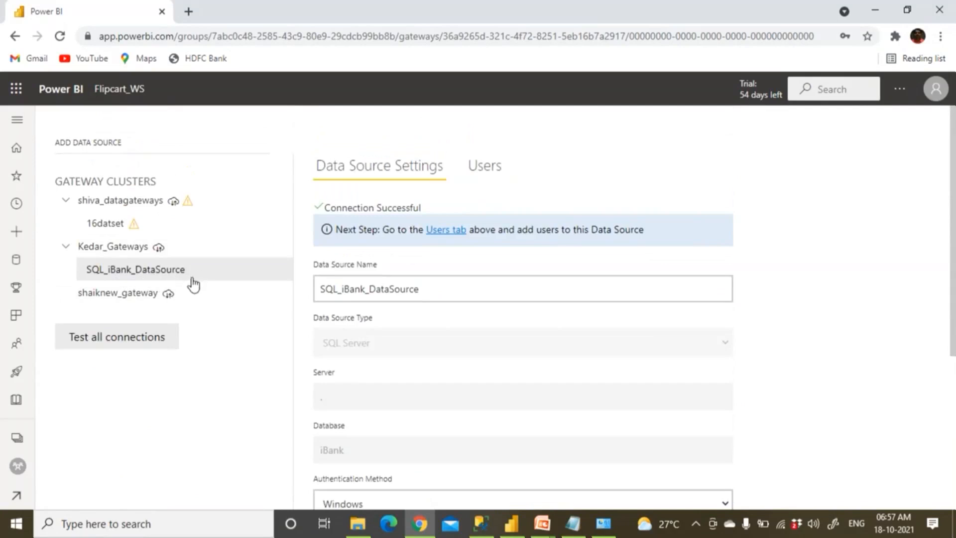
From Flipcart_WS's Datasets + dataflows list, refresh SQL_Import_iBankDB_Oct18th2021 now
click(131, 92)
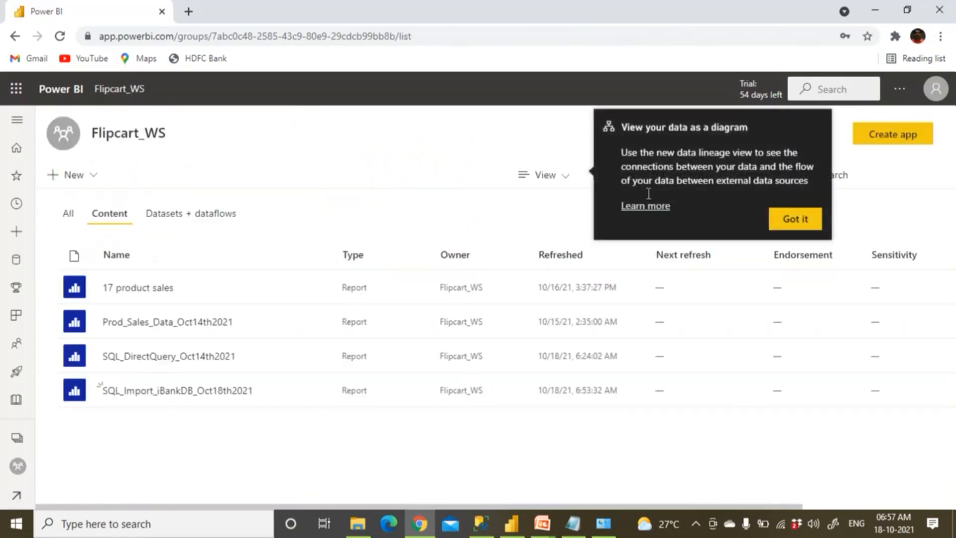
click(789, 218)
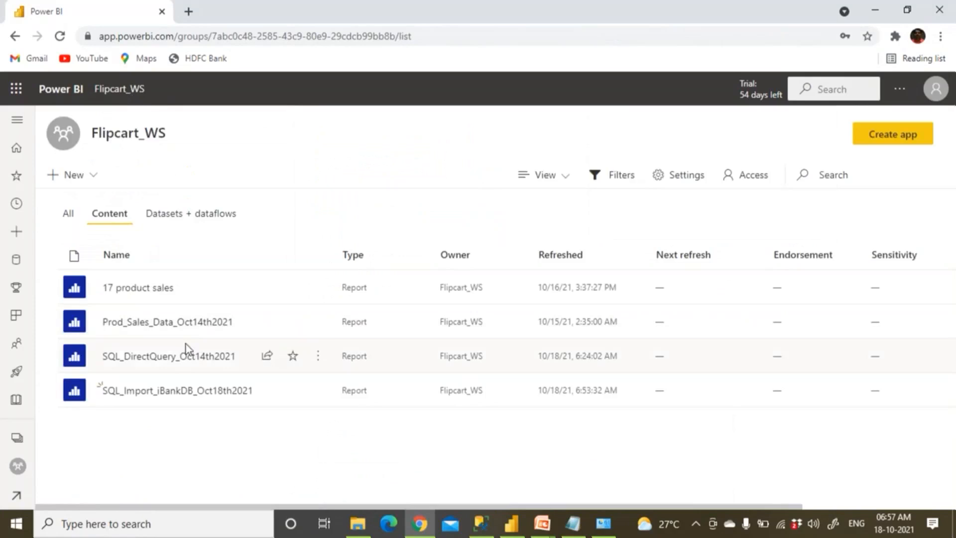
click(194, 215)
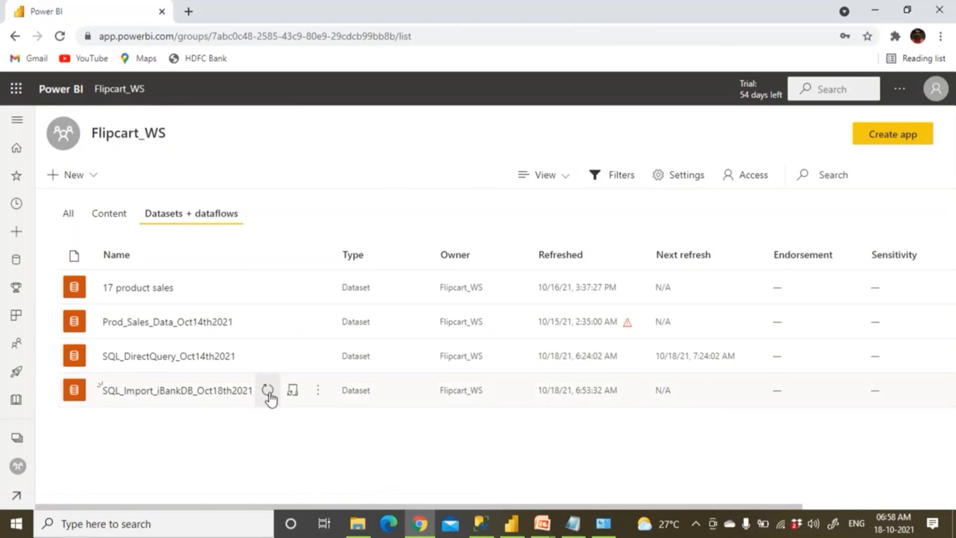
click(267, 391)
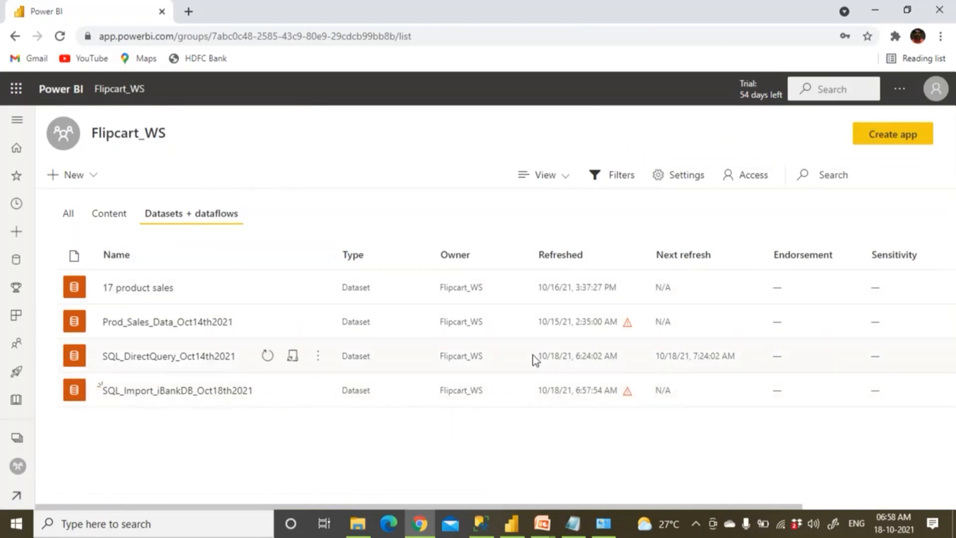
Open the SQL_Import_iBankDB_Oct18th2021 report, refresh its visuals, and return to Flipcart_WS
click(111, 214)
click(194, 391)
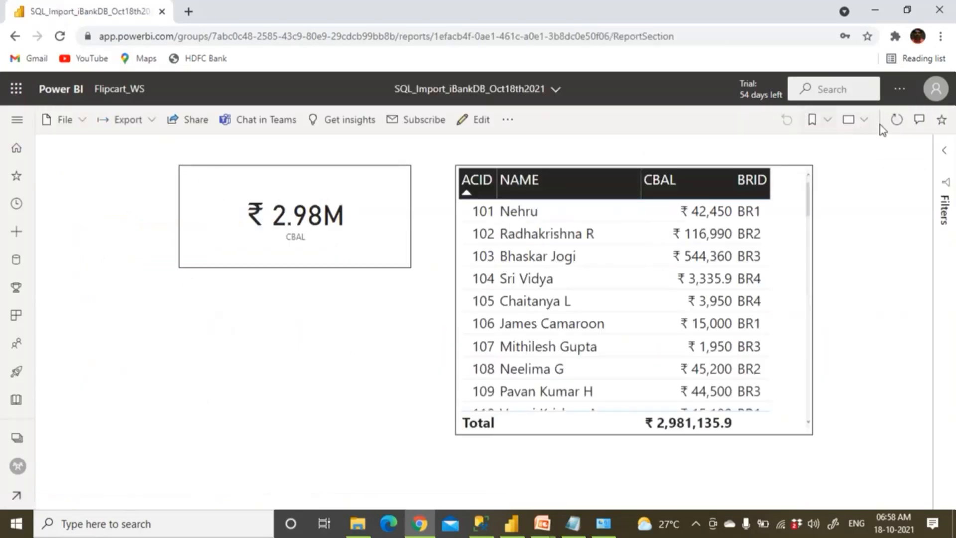
click(897, 121)
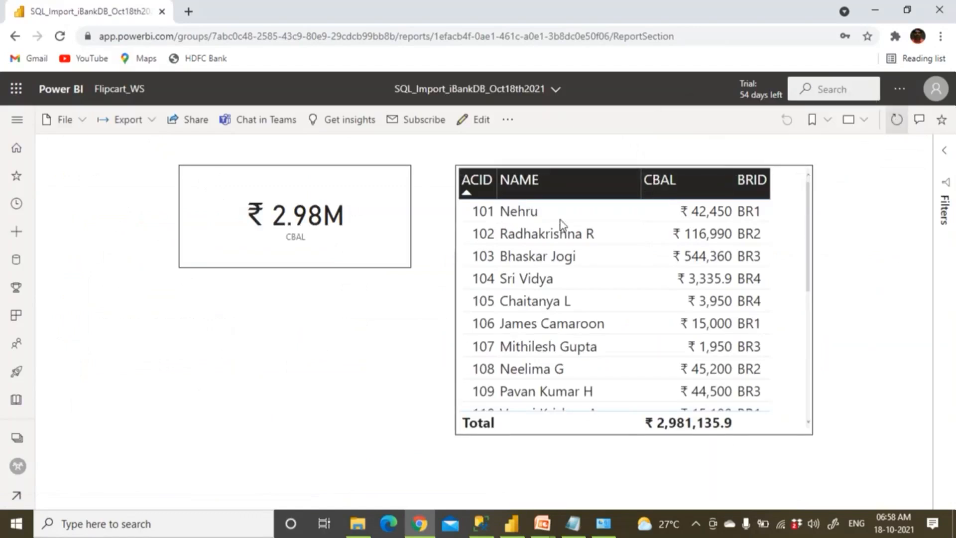
click(115, 89)
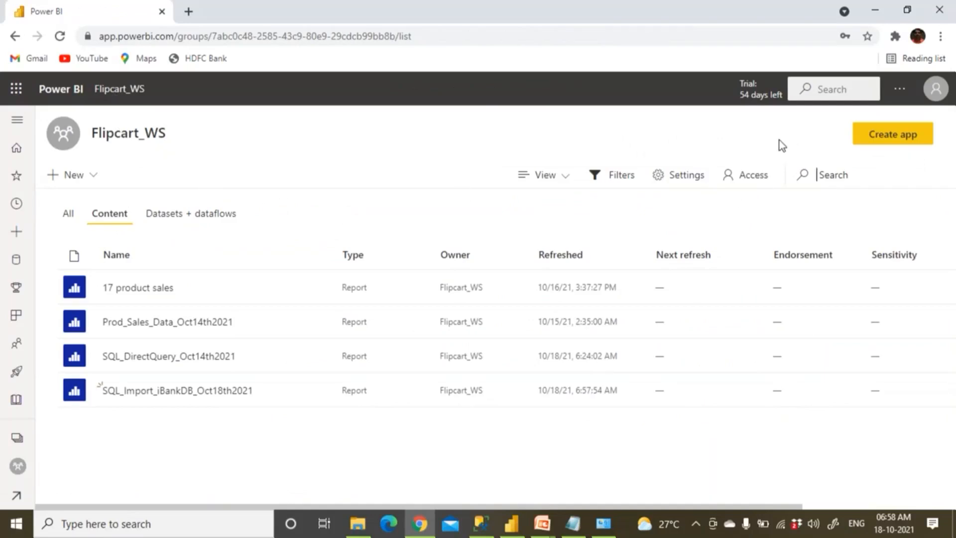
click(899, 90)
mouse_move(853, 141)
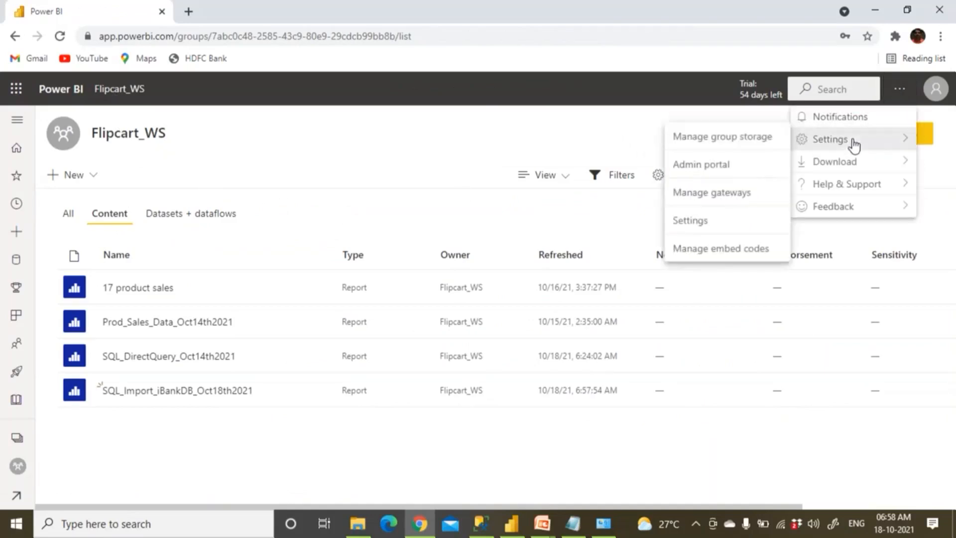
click(712, 194)
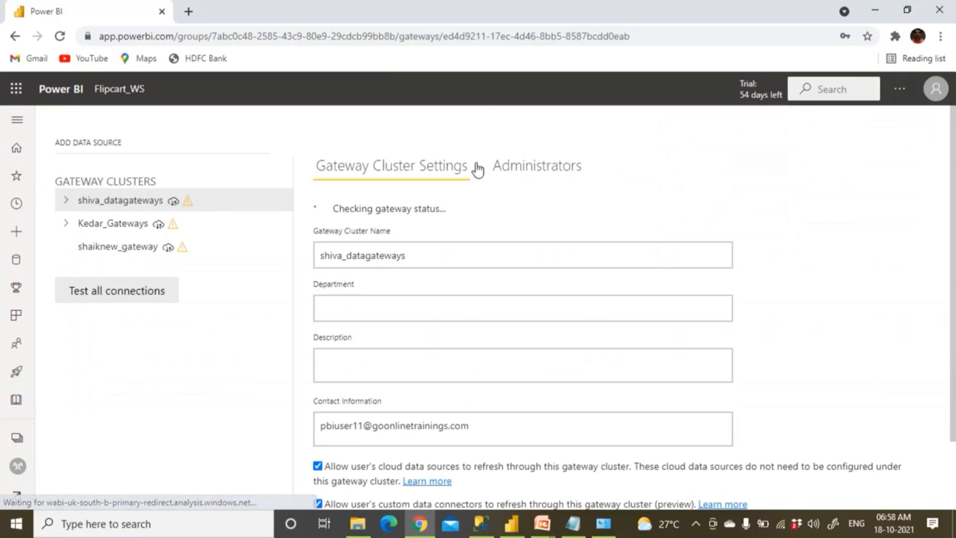
click(65, 247)
click(103, 273)
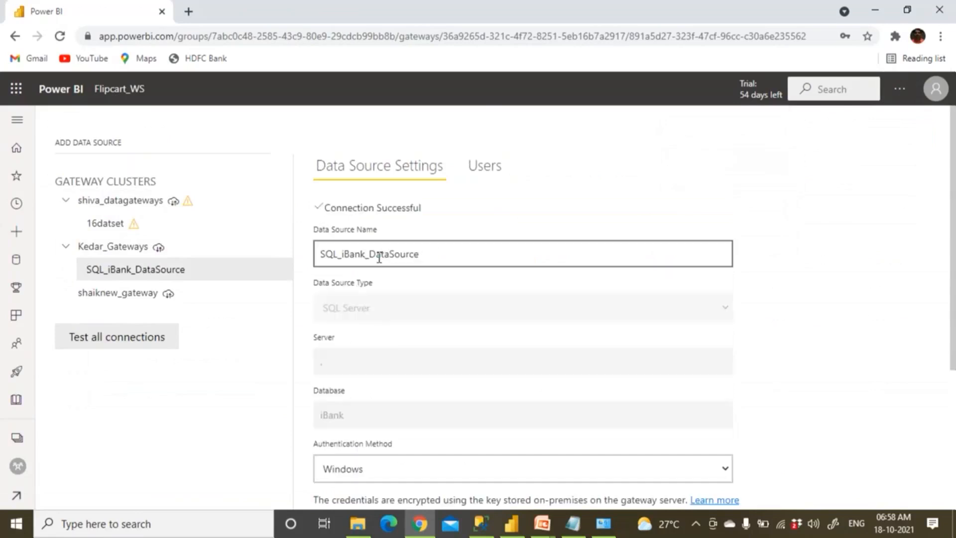
click(122, 90)
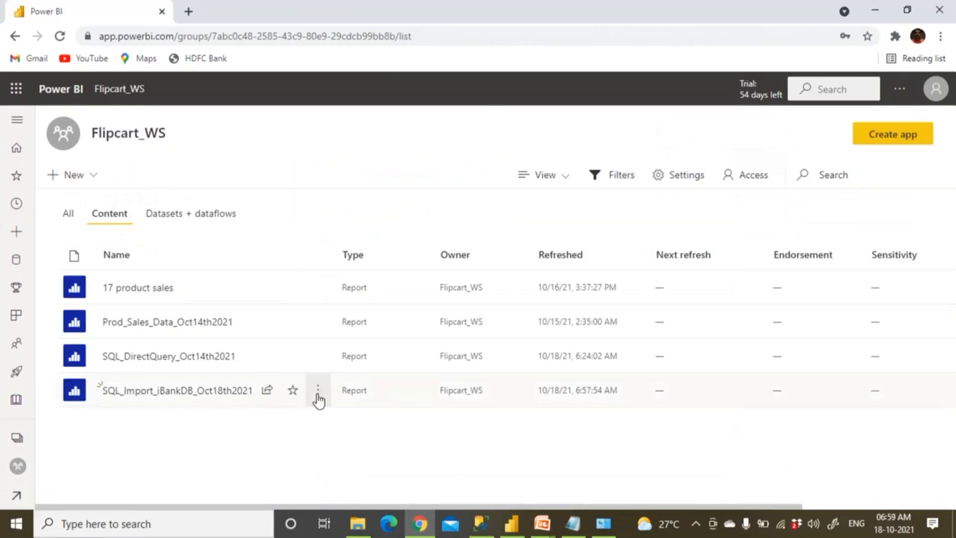
click(318, 391)
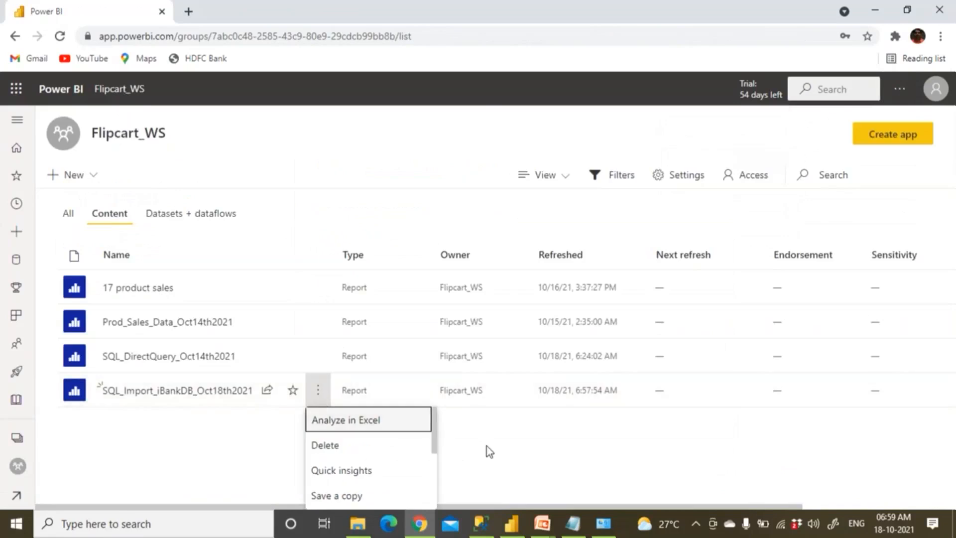
click(527, 451)
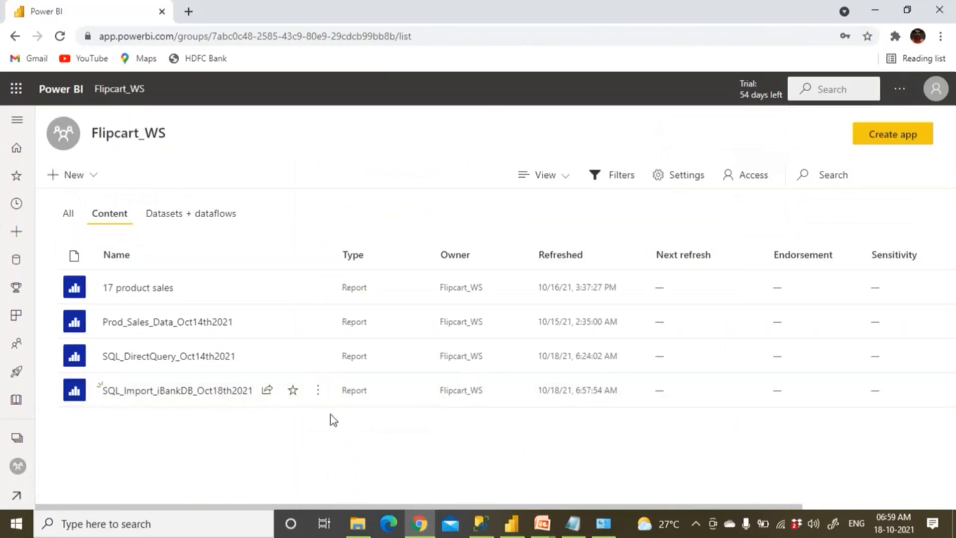
click(320, 392)
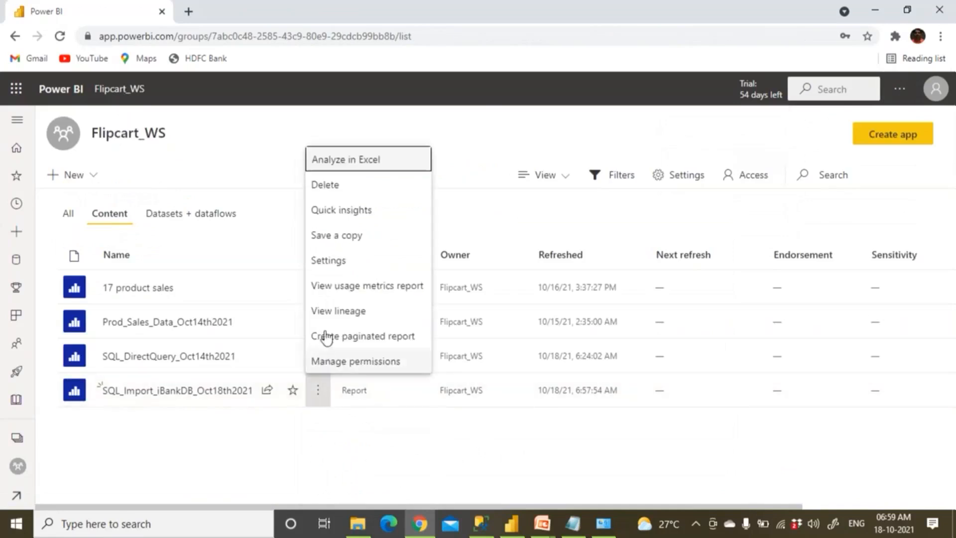
click(329, 263)
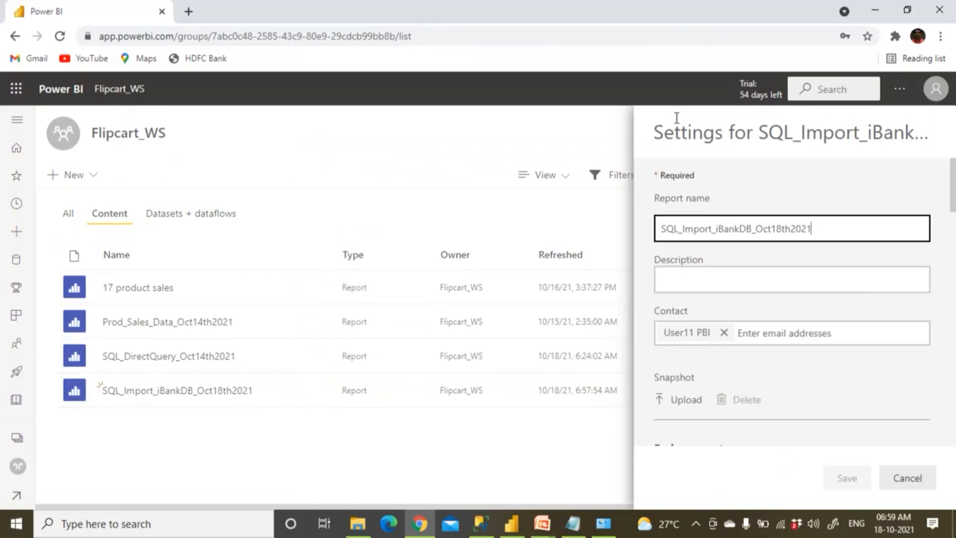
drag(677, 118, 579, 110)
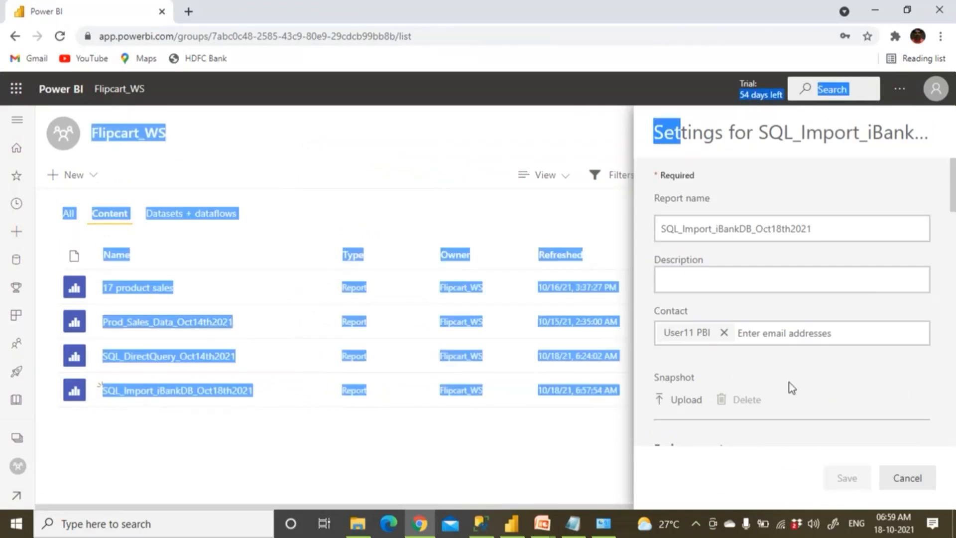
click(907, 478)
click(414, 441)
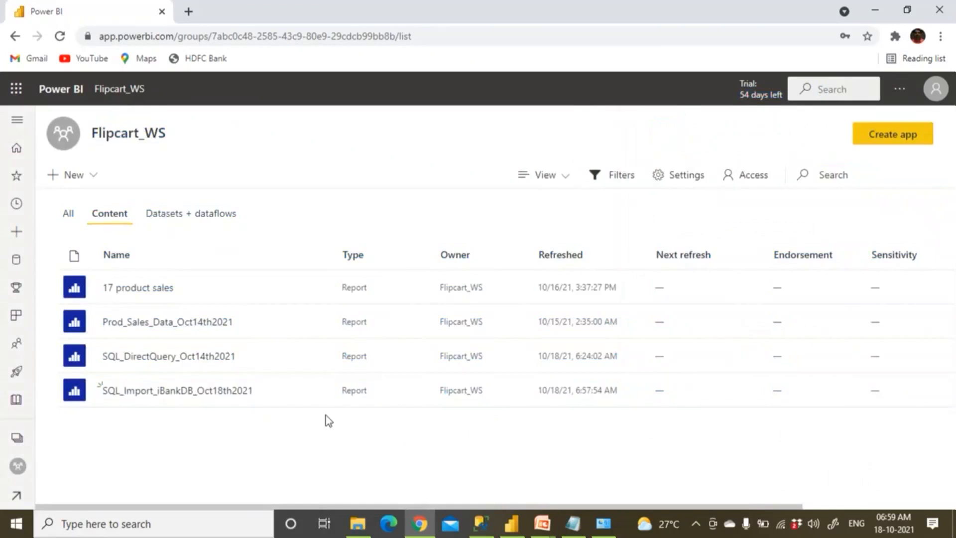
click(318, 392)
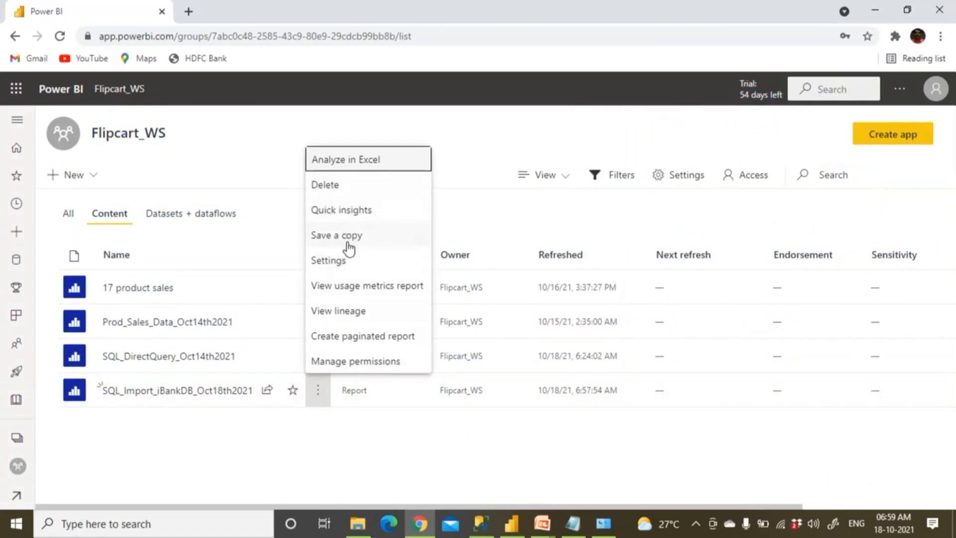
click(348, 261)
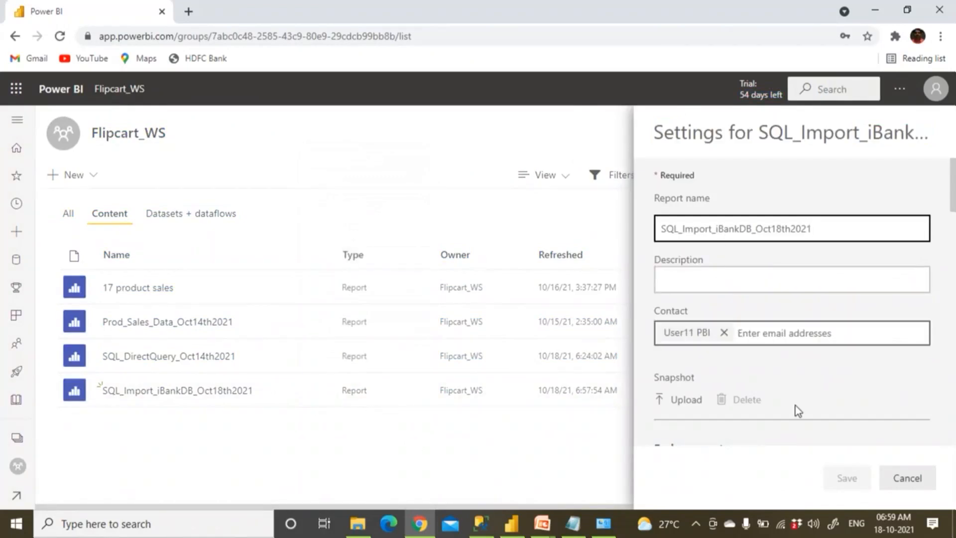
scroll(876, 392, down, 6)
scroll(876, 392, down, 10)
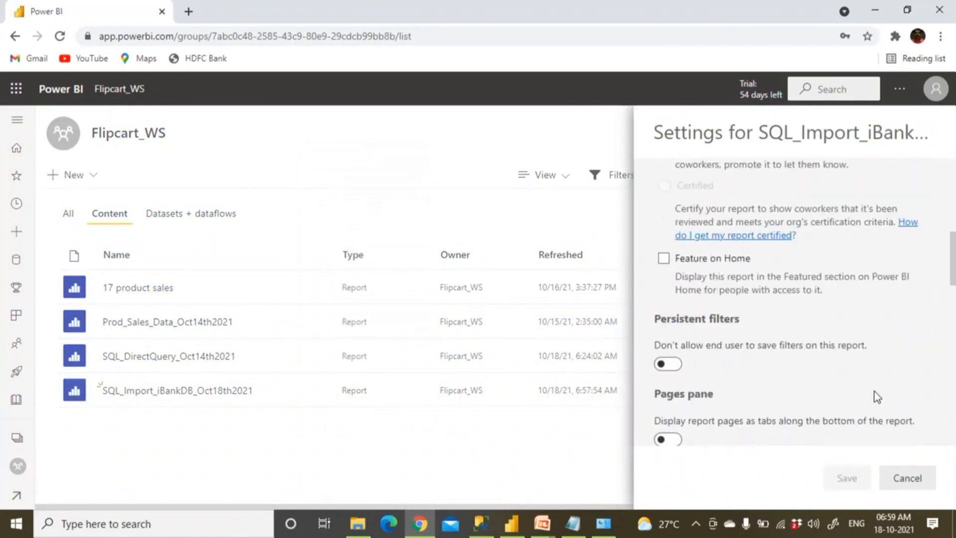
scroll(876, 404, down, 4)
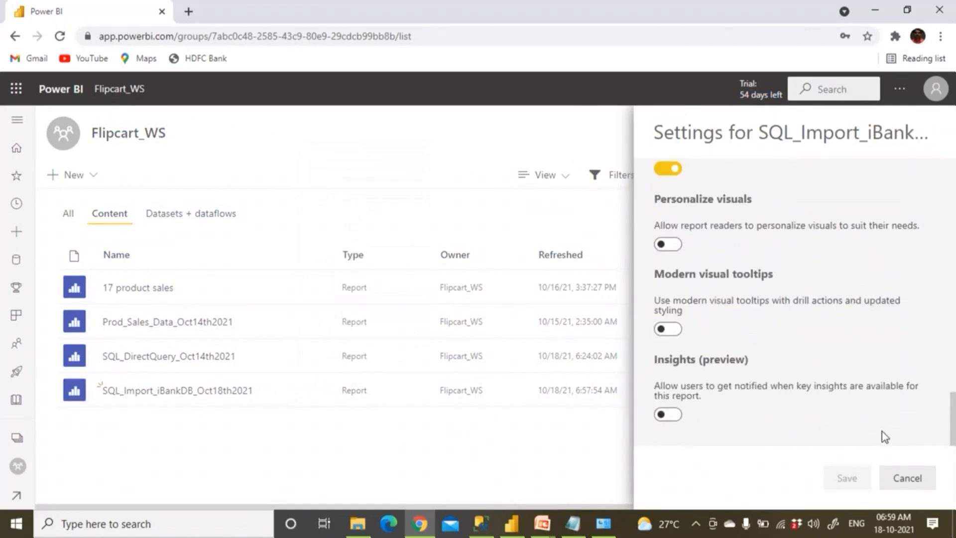
click(907, 478)
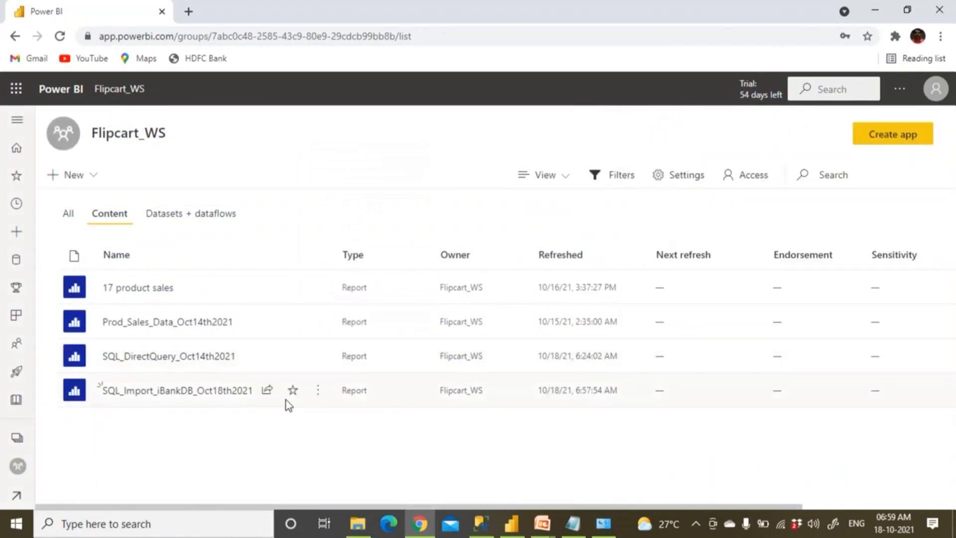
click(319, 393)
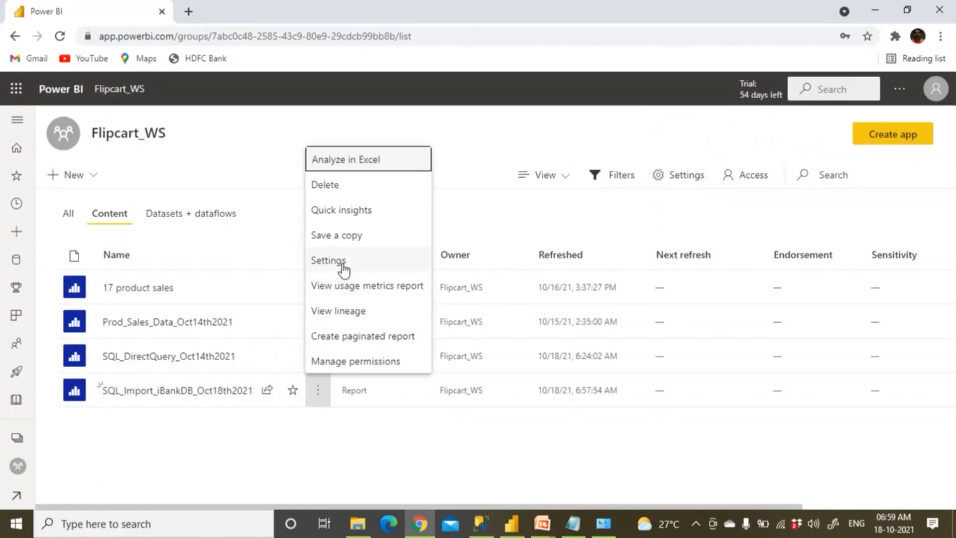
click(209, 395)
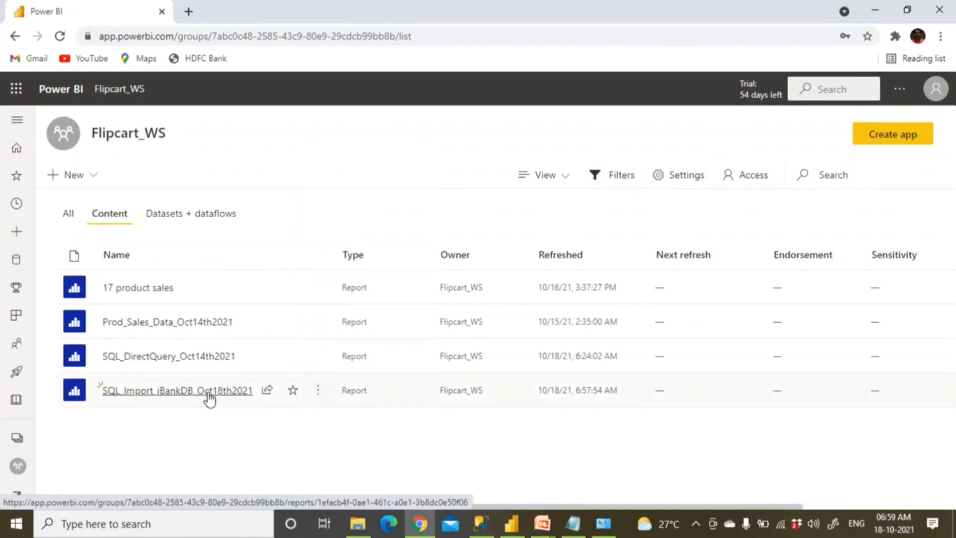
click(209, 394)
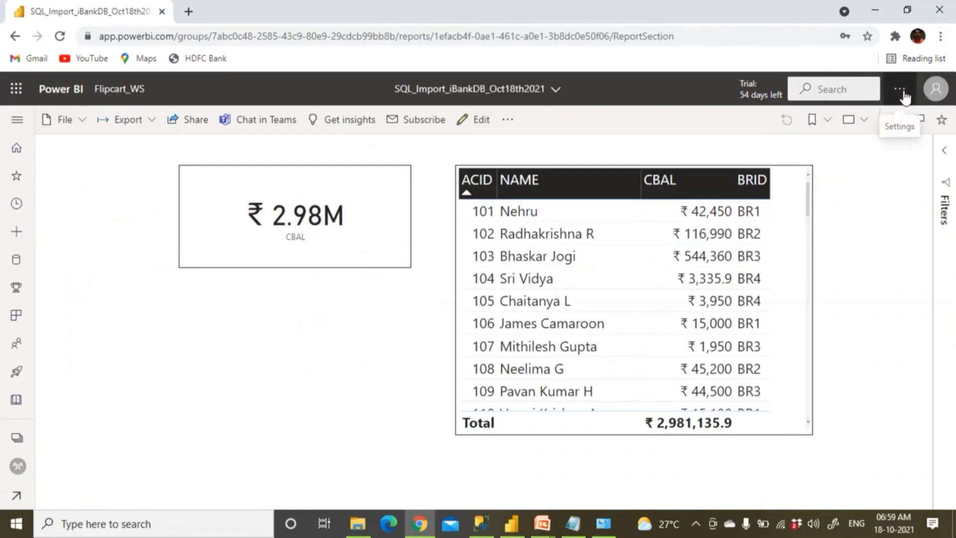
click(126, 90)
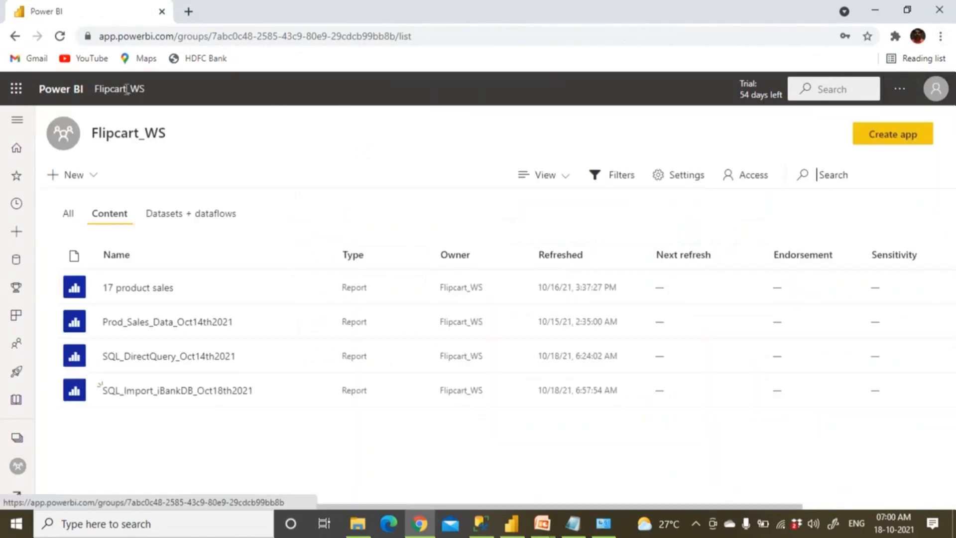
Open the SQL_Import_iBankDB_Oct18th2021 dataset's settings from the datasets list
click(189, 219)
mouse_move(204, 396)
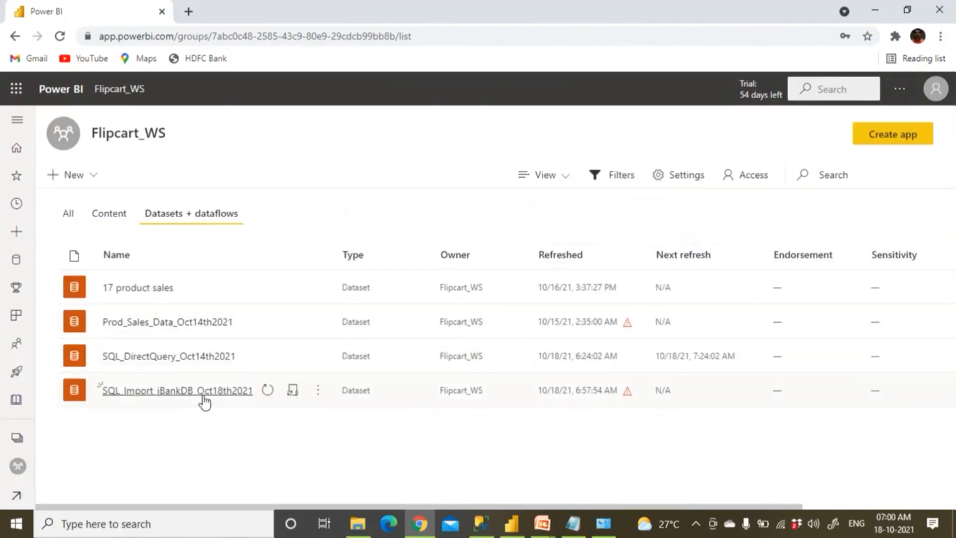
click(318, 391)
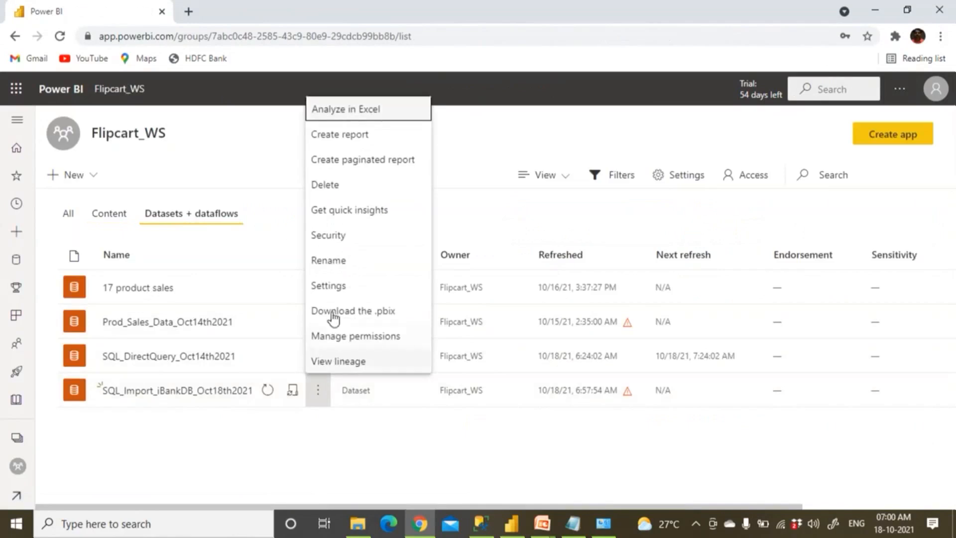
click(329, 285)
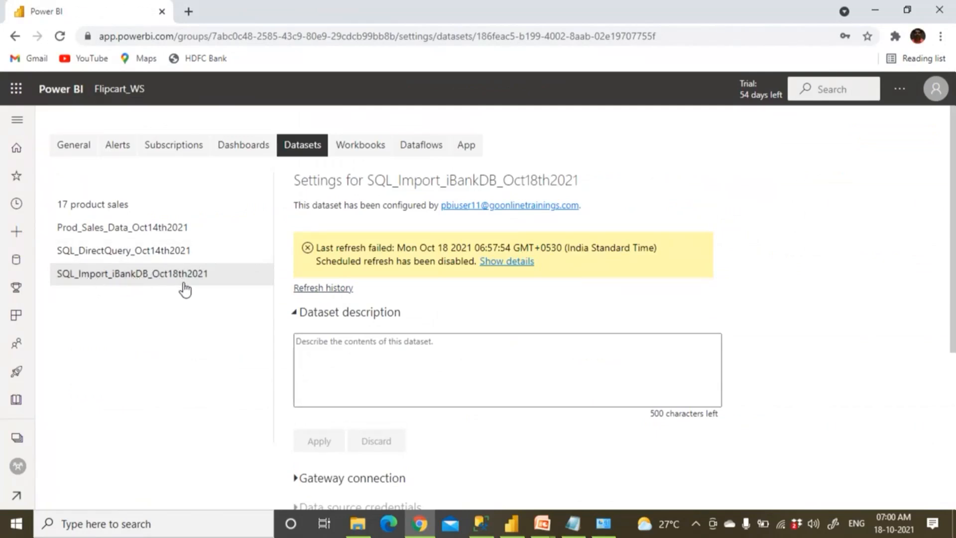
Return to Flipcart_WS, check the report's options, then reopen the iBank dataset's settings
click(122, 88)
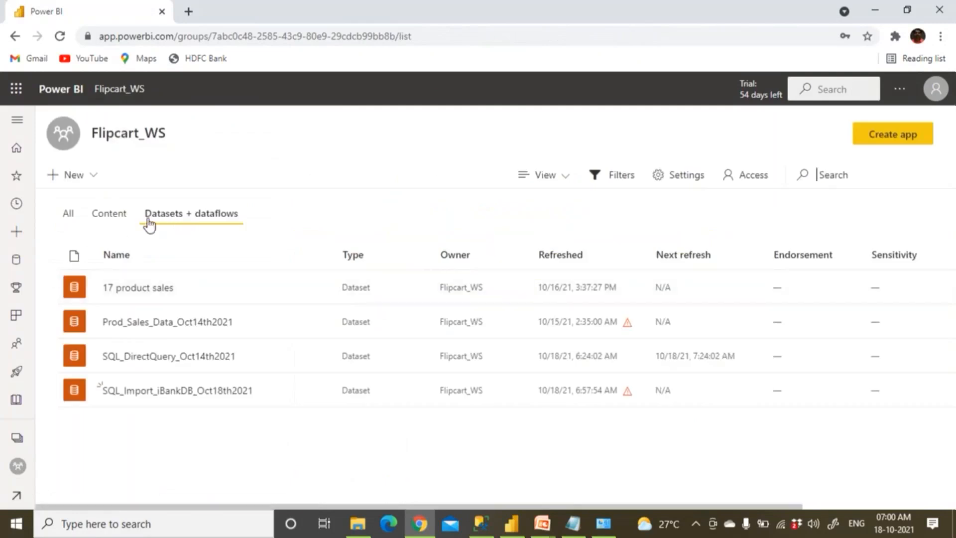
click(118, 219)
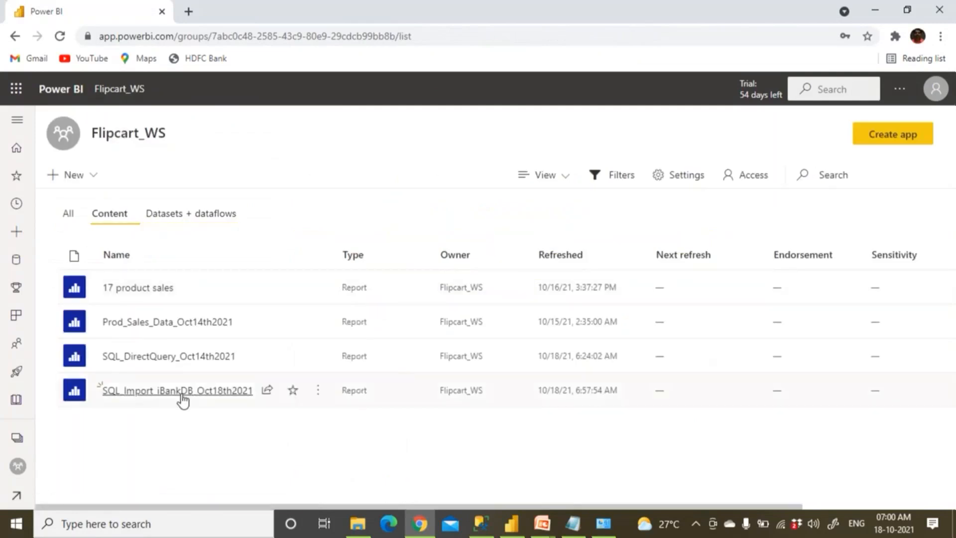
click(318, 390)
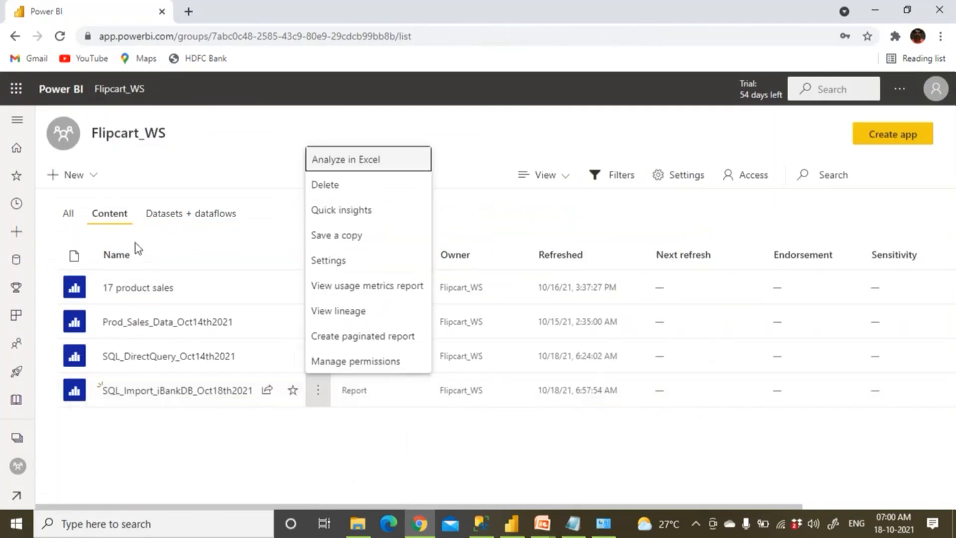
click(189, 224)
click(168, 221)
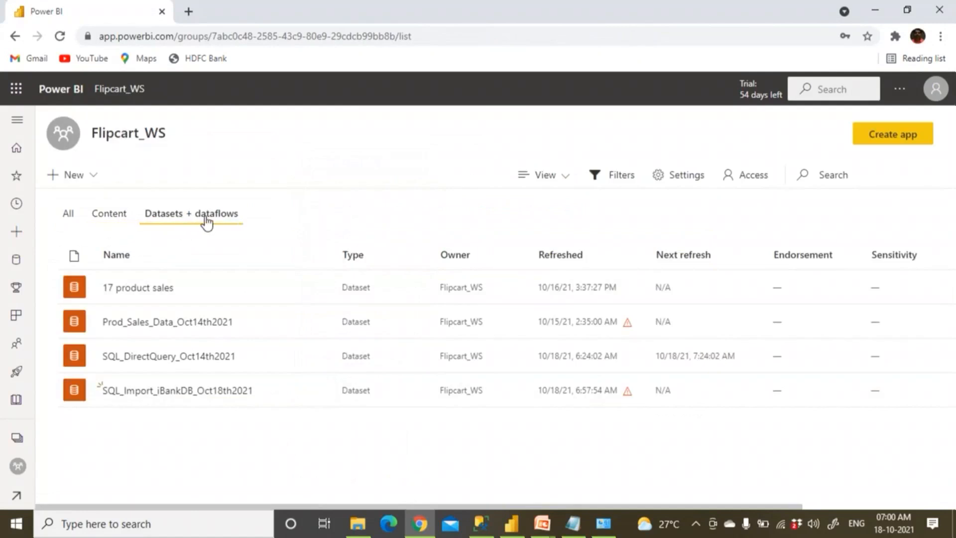
mouse_move(192, 397)
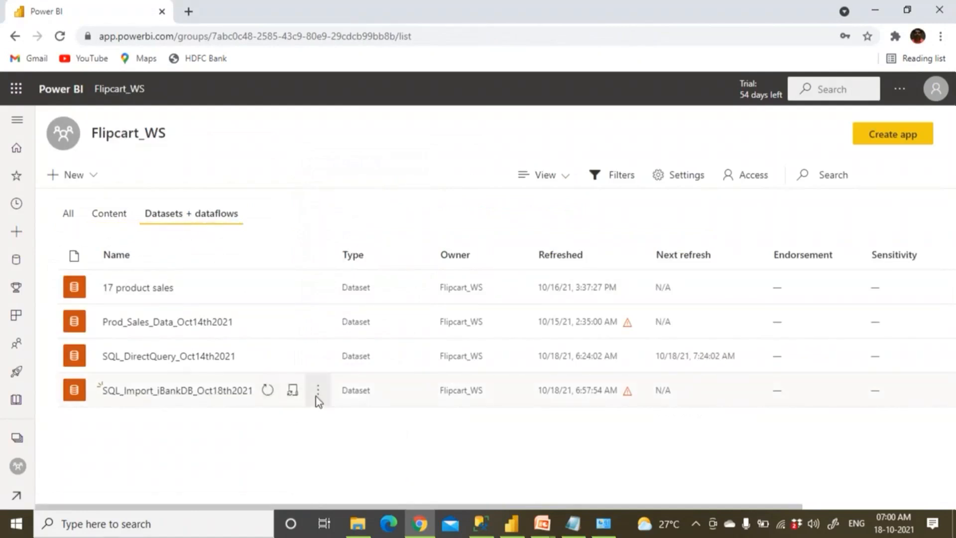
click(316, 396)
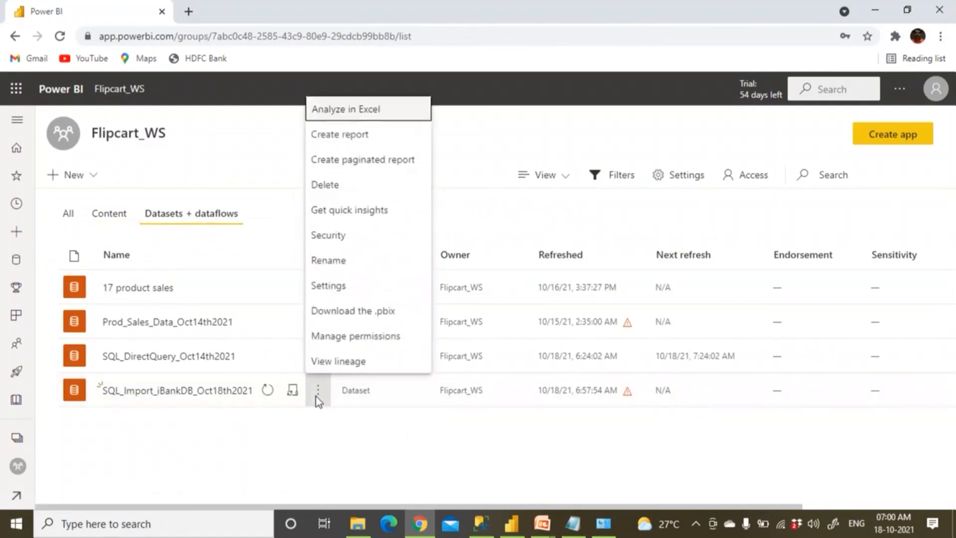
click(335, 288)
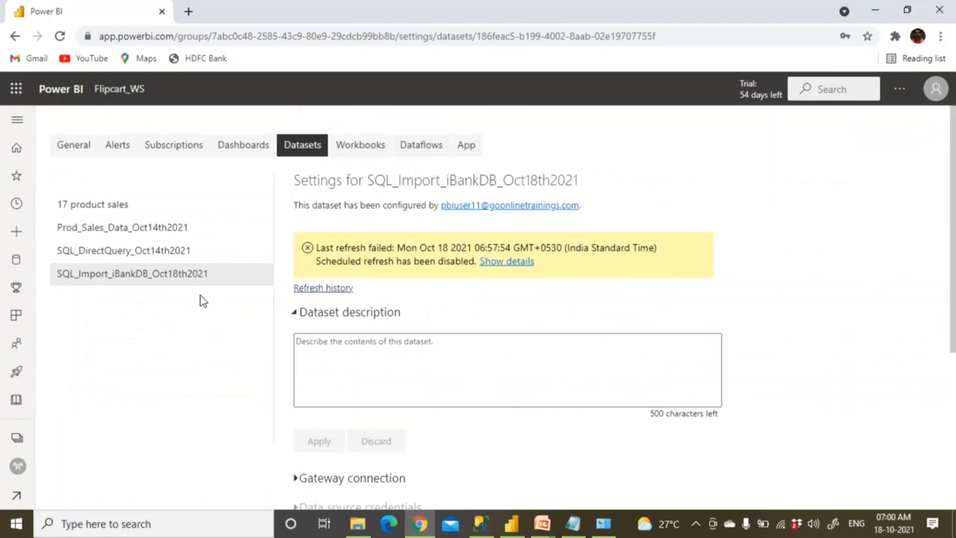
Under Gateway connection, map the iBank SQL source to SQL_iBank_DataSource on Kedar_Gateways and apply
scroll(350, 303, down, 1)
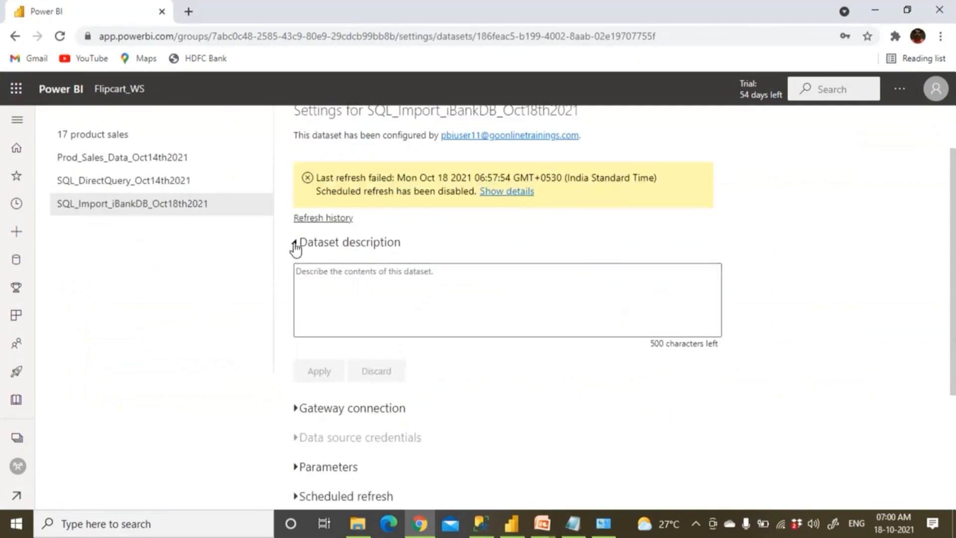
click(296, 244)
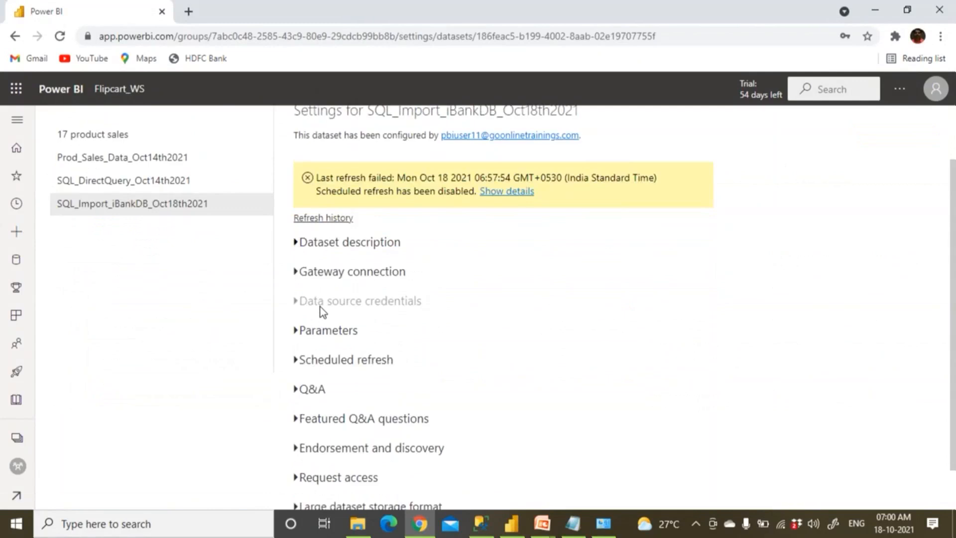
click(296, 273)
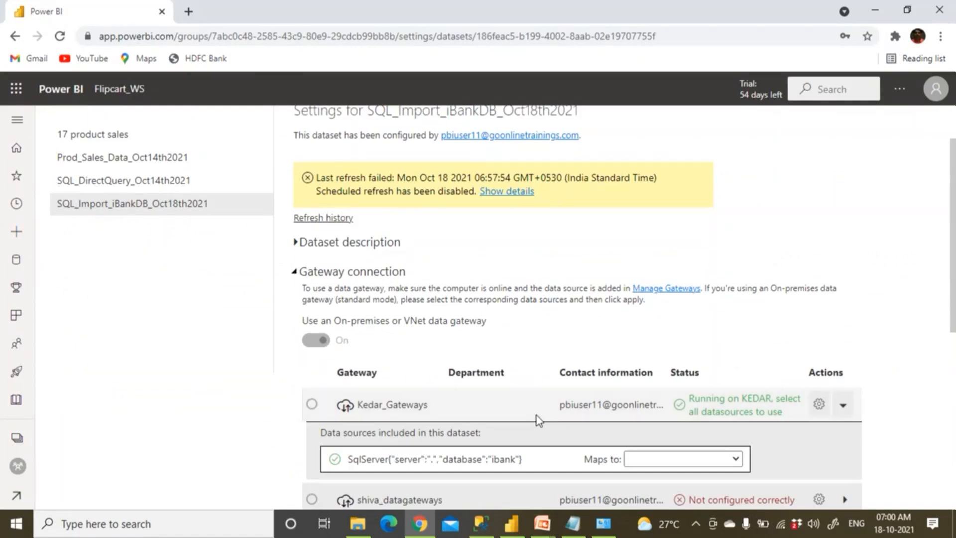
scroll(536, 416, down, 3)
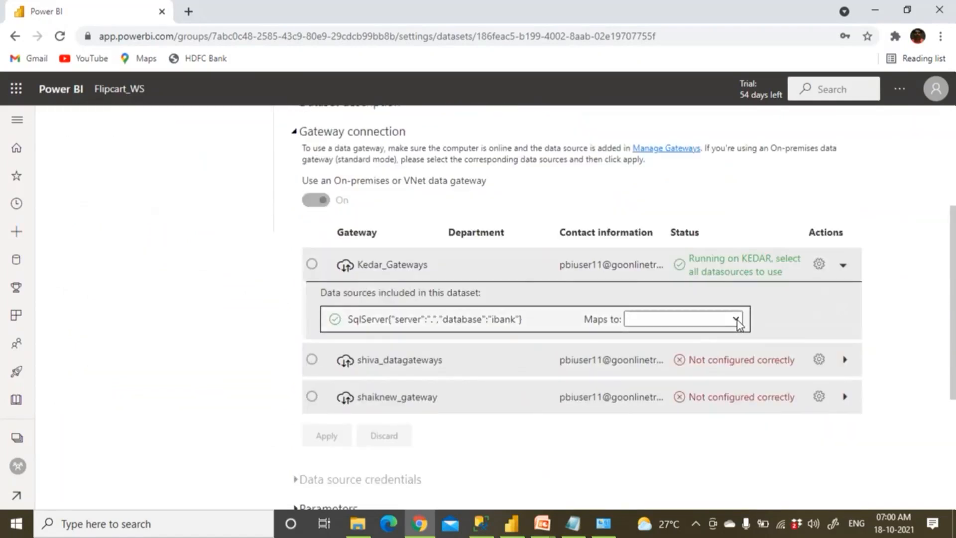
click(736, 321)
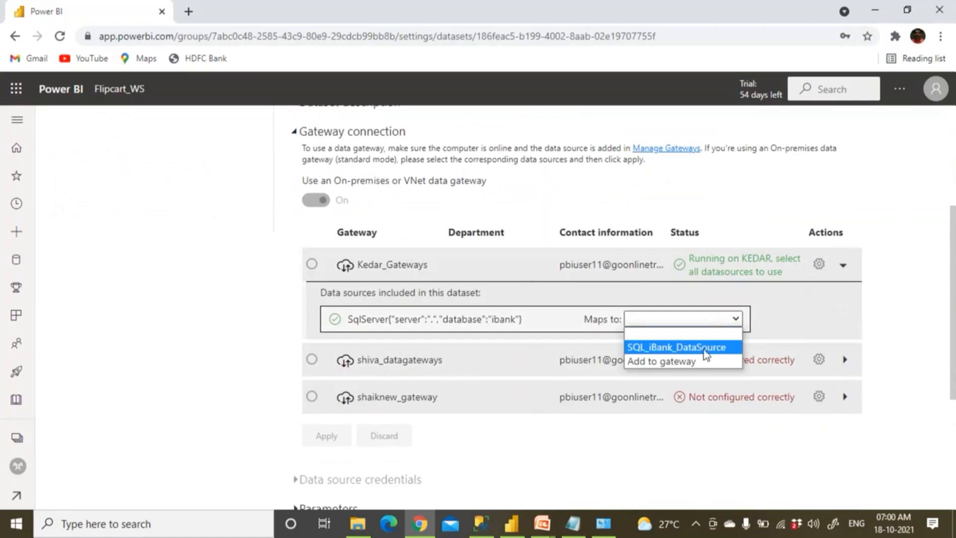
click(721, 349)
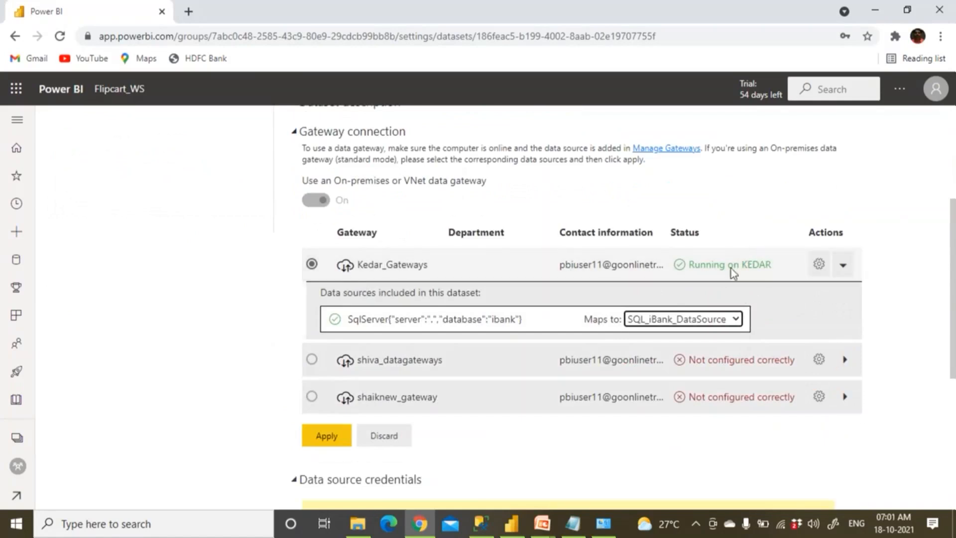
click(343, 438)
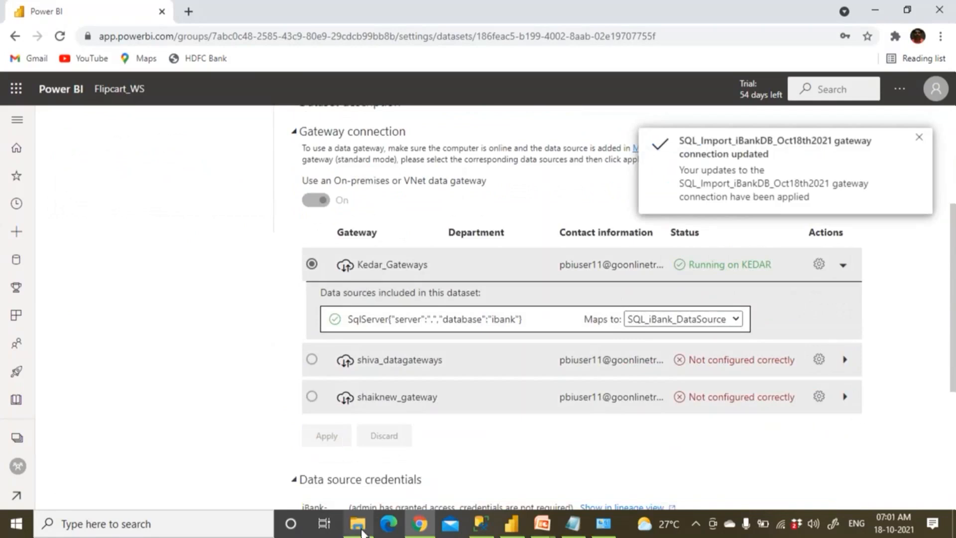
click(361, 530)
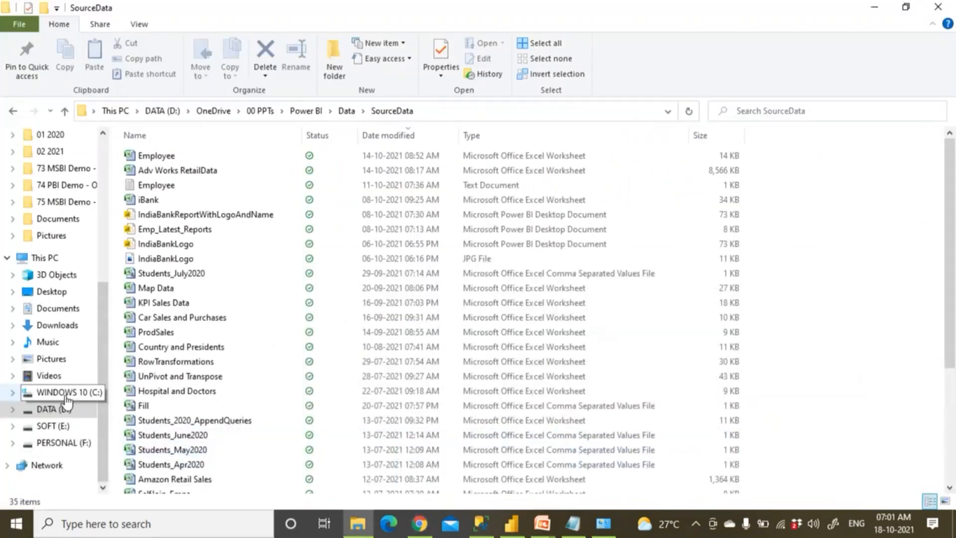
click(51, 259)
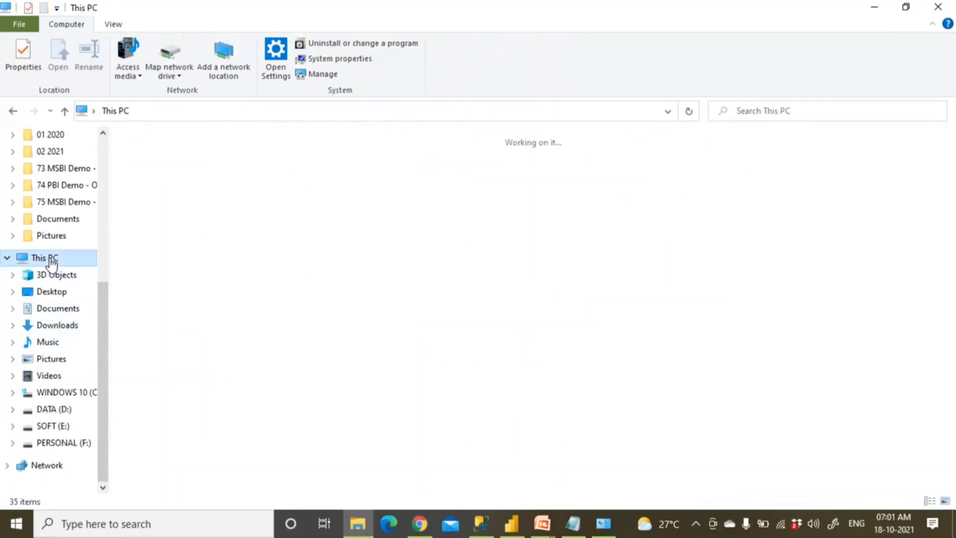
right_click(52, 260)
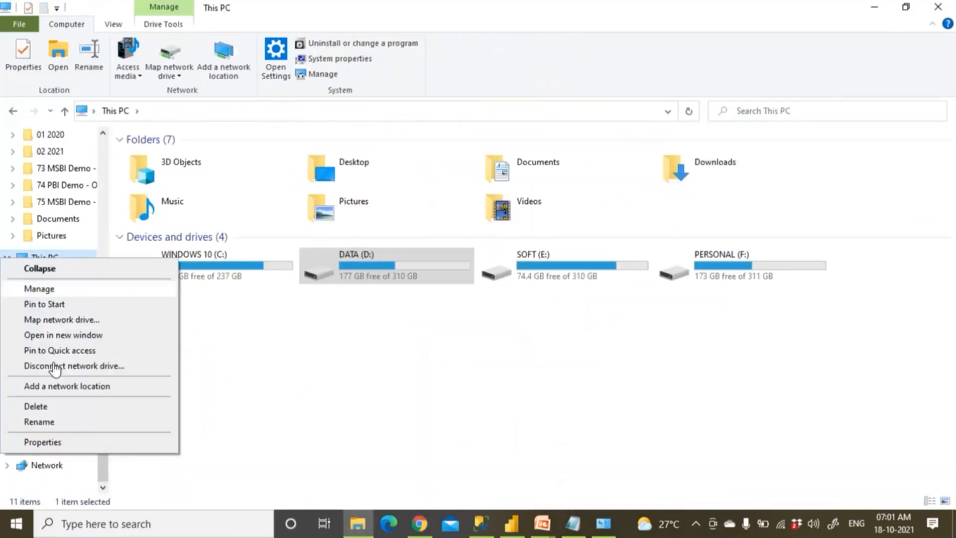
click(59, 443)
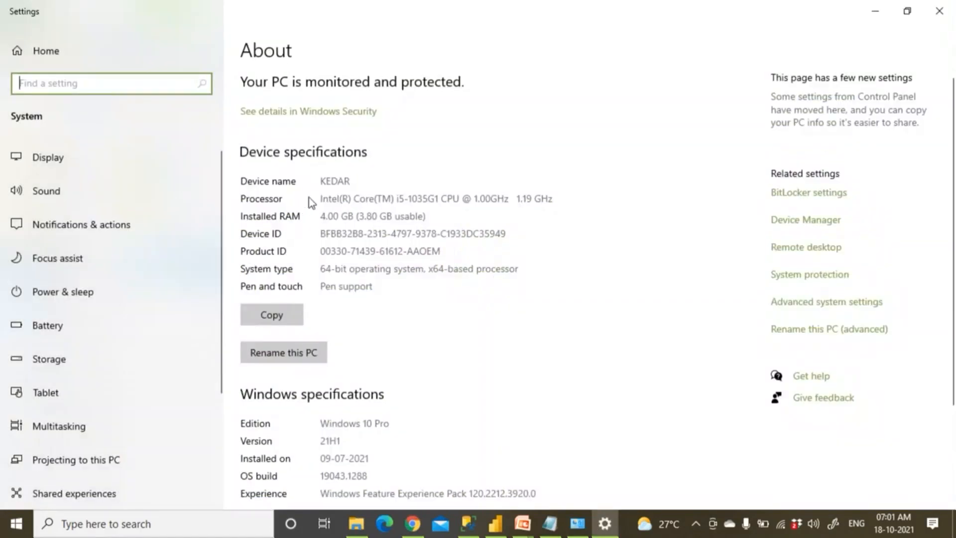
drag(320, 180, 363, 181)
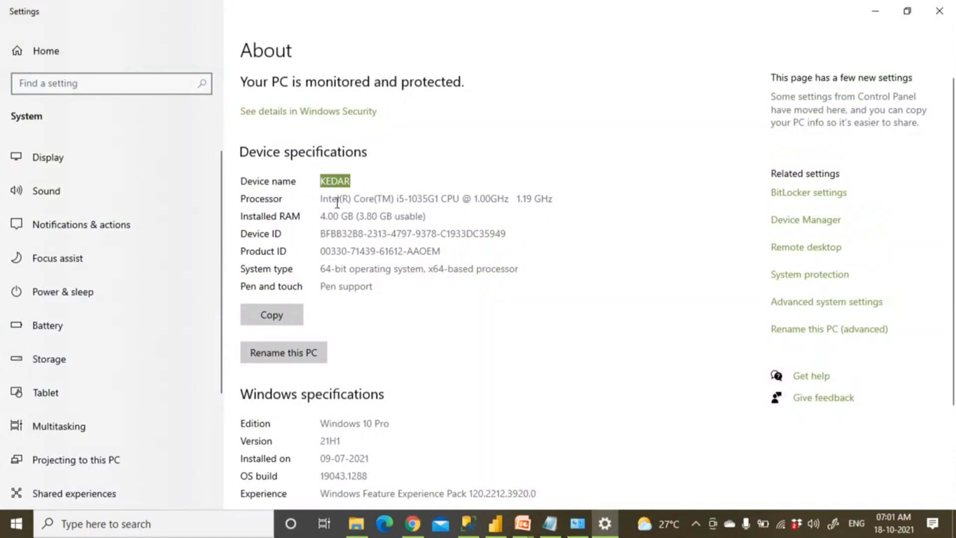
drag(328, 199, 477, 206)
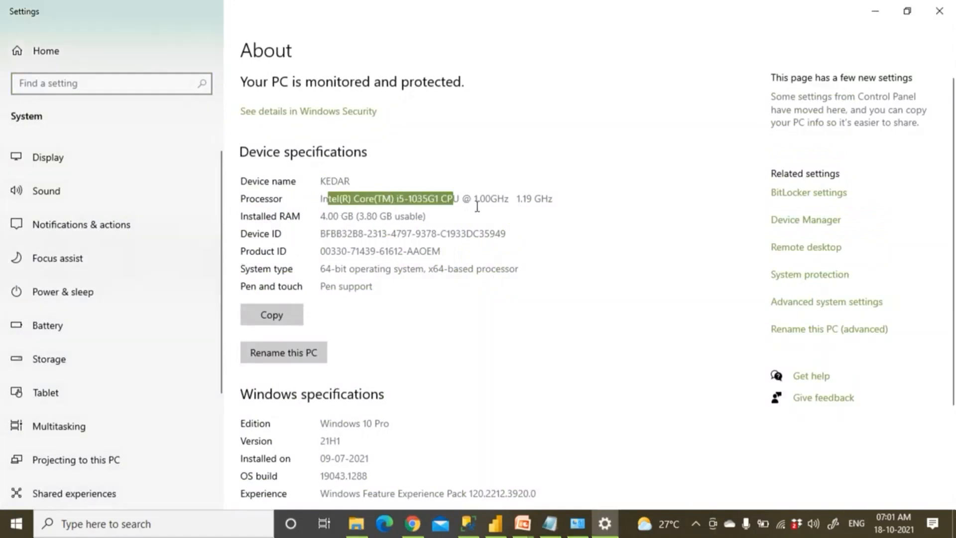
click(946, 11)
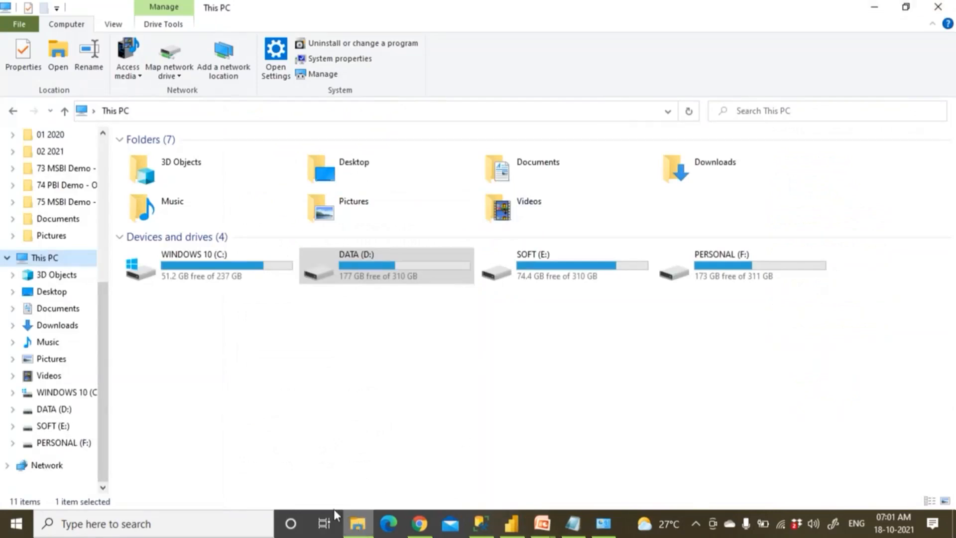
right_click(48, 262)
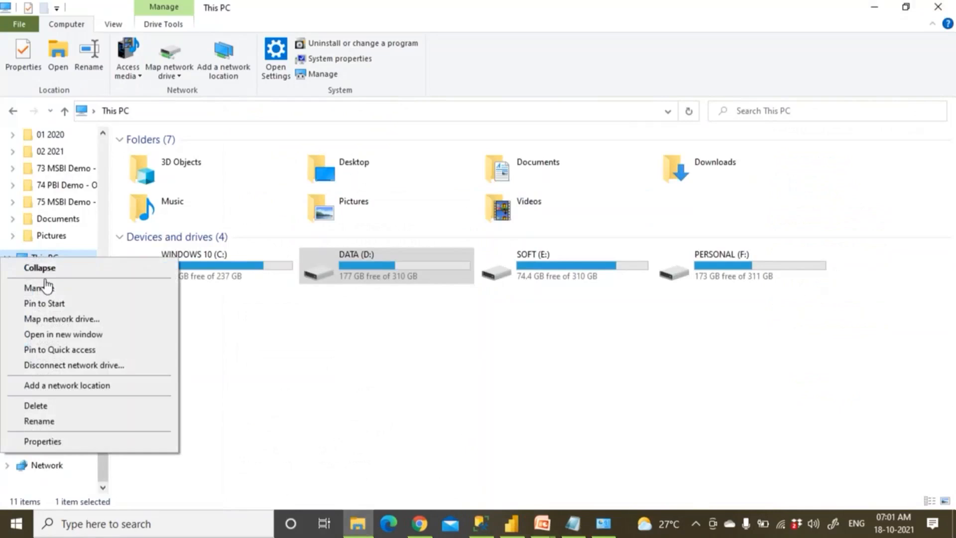
click(43, 442)
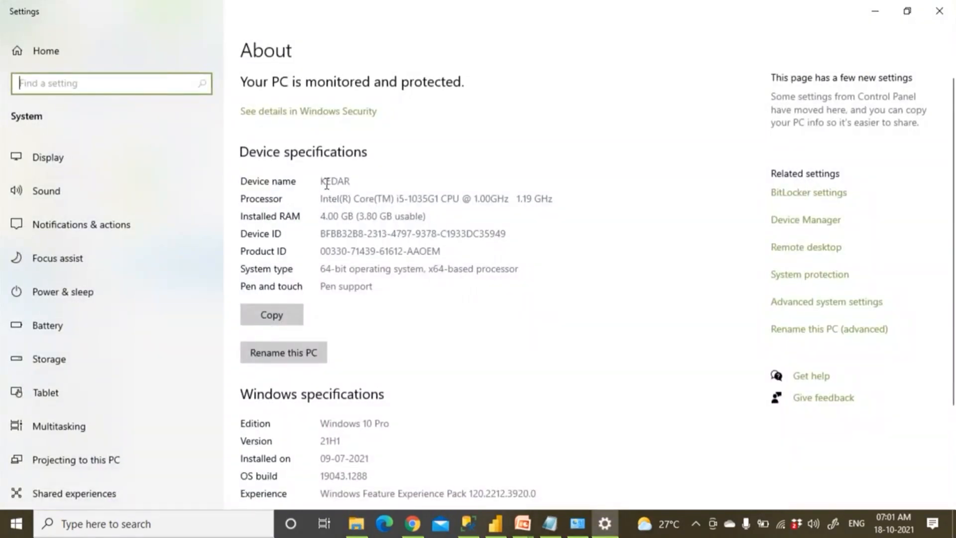
drag(326, 185, 367, 183)
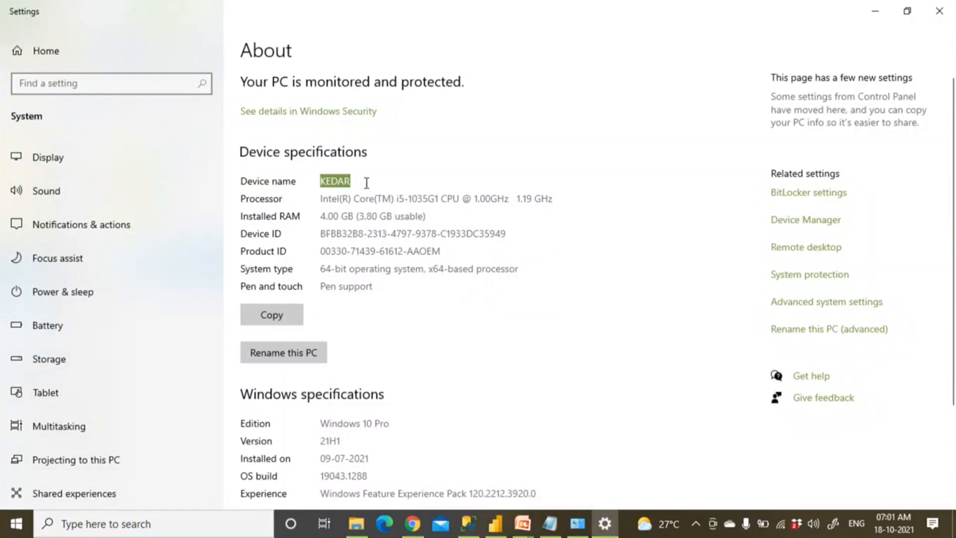
right_click(337, 186)
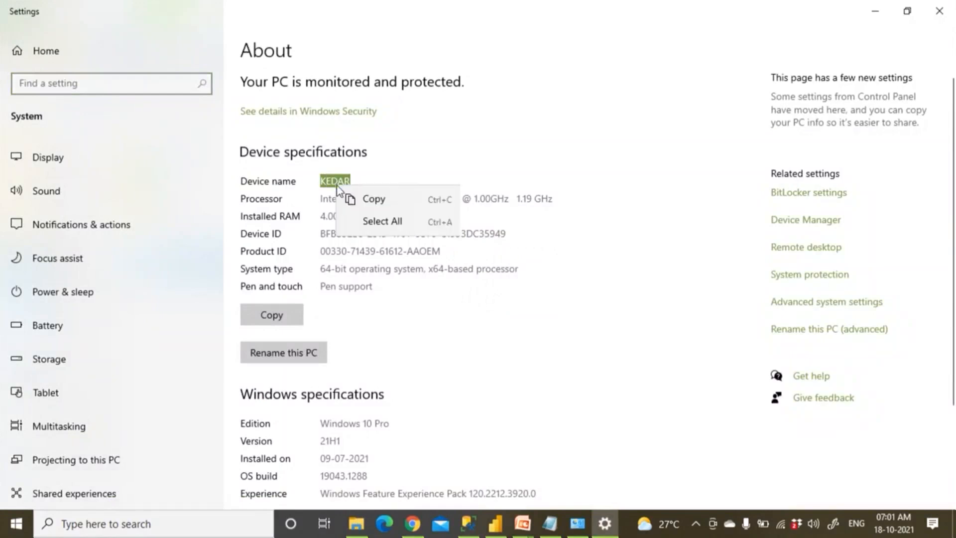
click(941, 13)
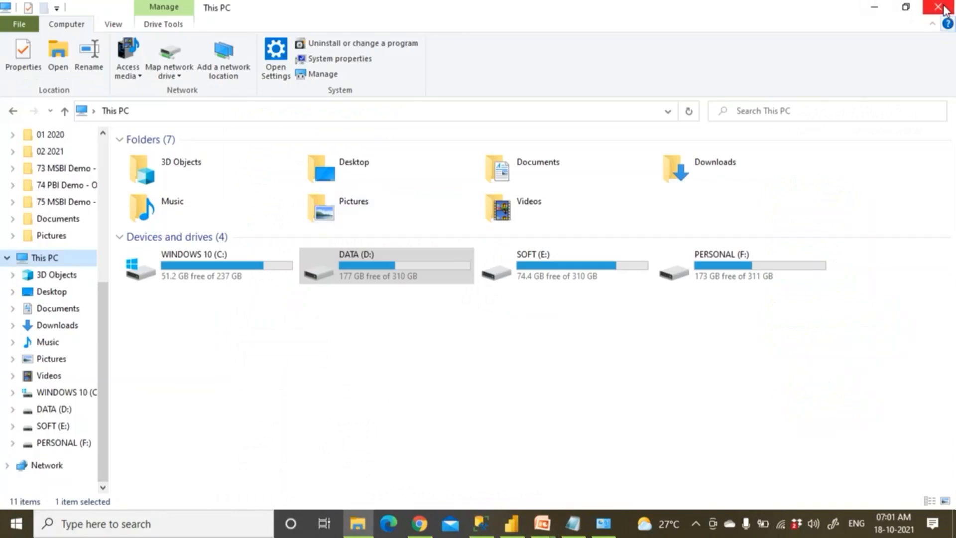
click(939, 8)
Back in the Flipcart_WS dataset list, refresh SQL_Import_iBankDB_Oct18th2021 through the gateway
scroll(647, 324, down, 5)
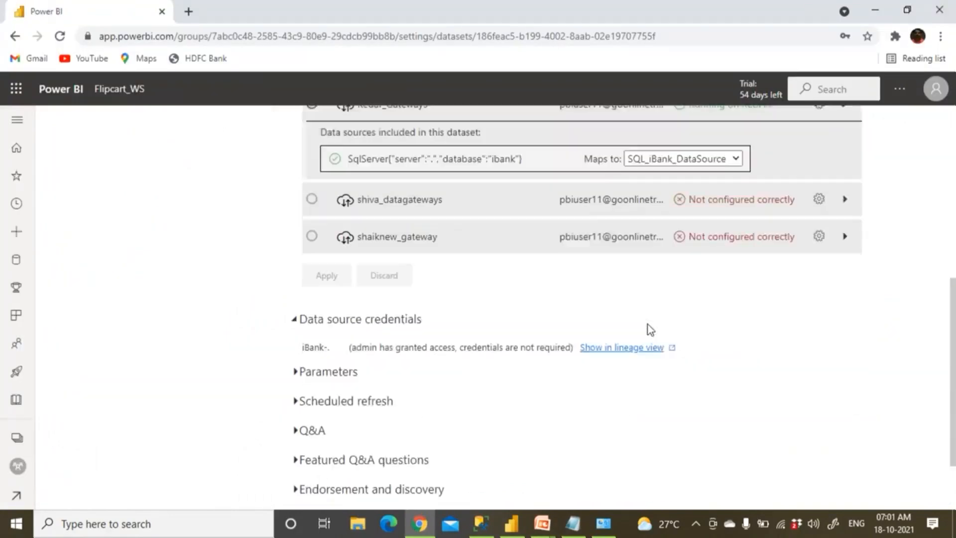
scroll(647, 326, up, 9)
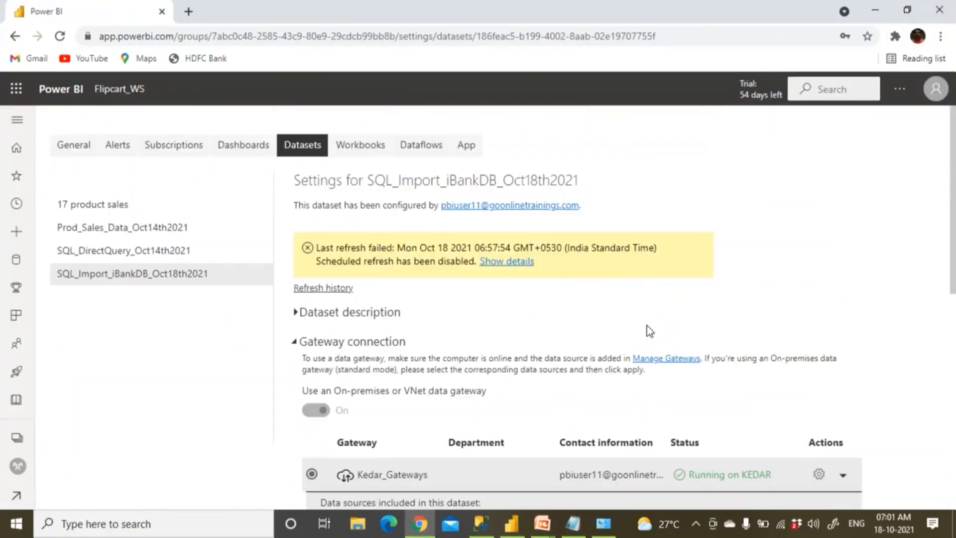
click(106, 90)
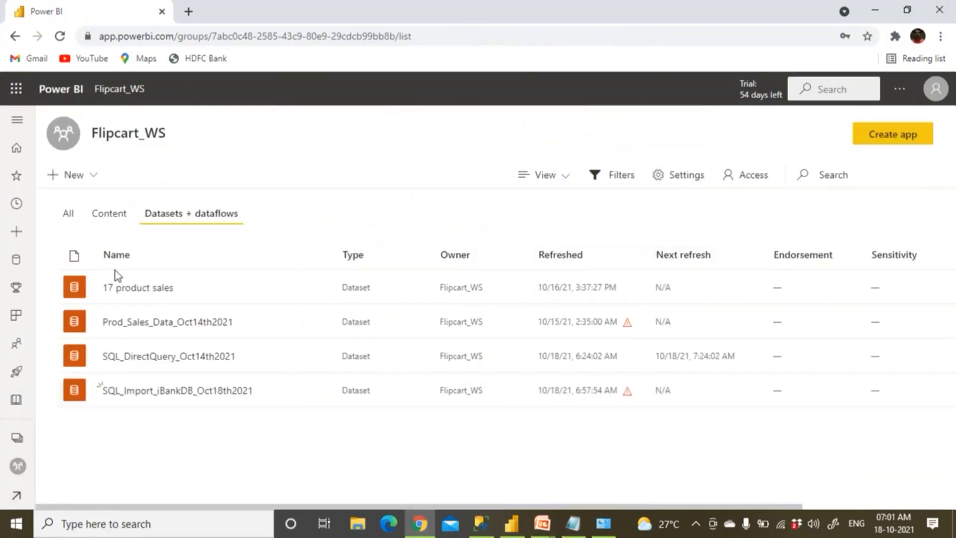
mouse_move(304, 397)
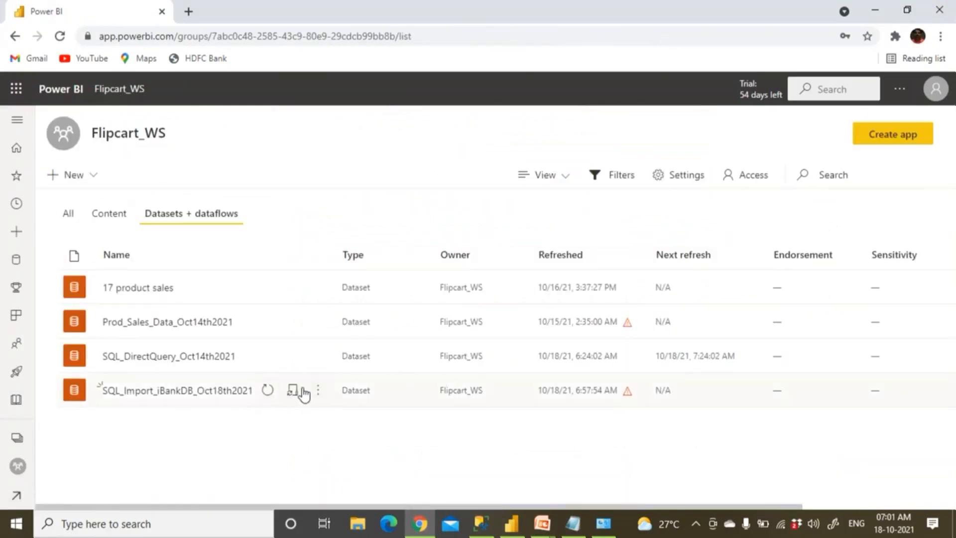
click(270, 397)
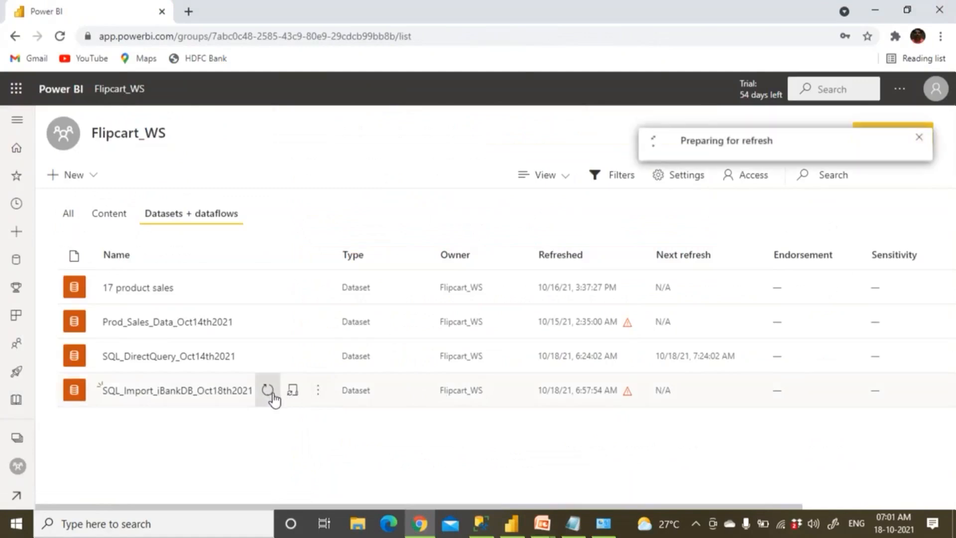
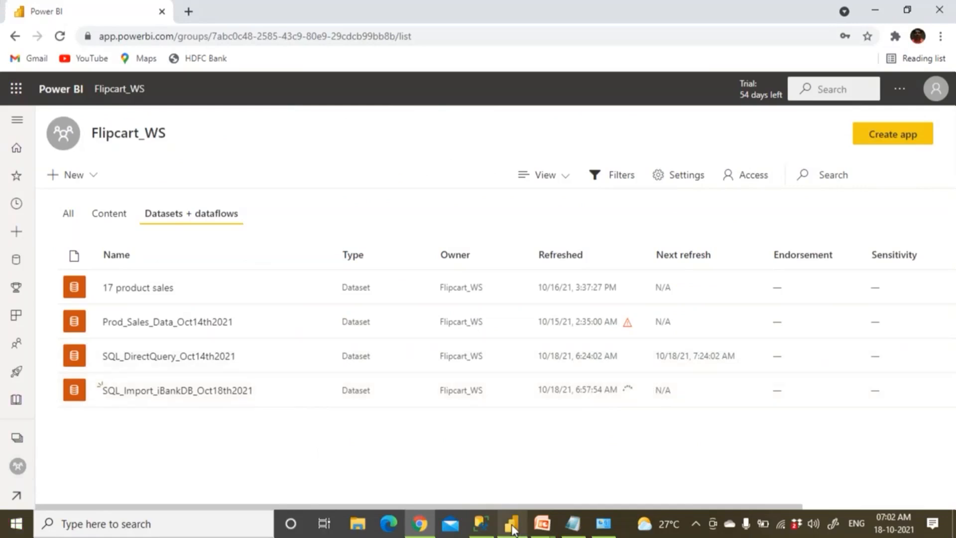
Switch from the Power BI browser window to SQL Server Management Studio via the taskbar
click(481, 524)
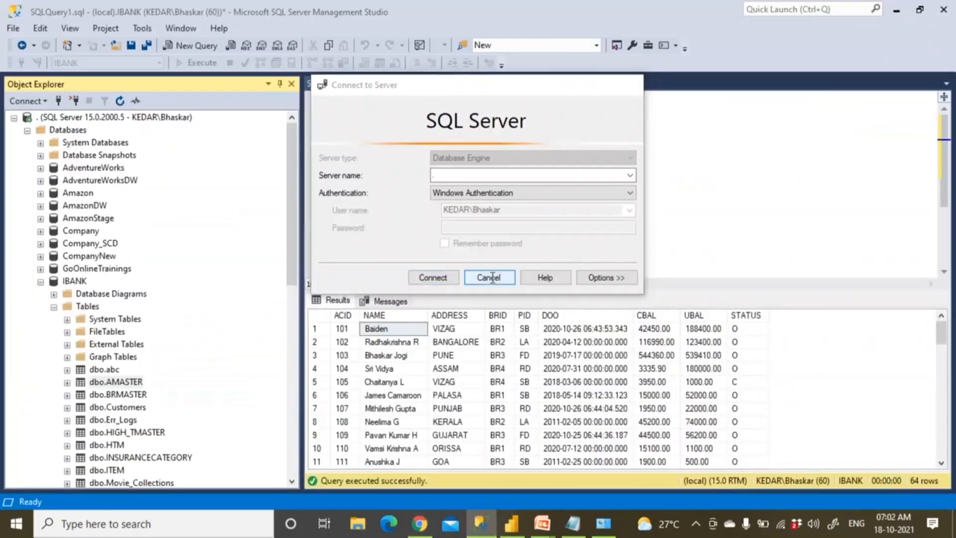
Dismiss the Connect to Server prompt and re-run the AMASTER select to check account 101's name
click(490, 277)
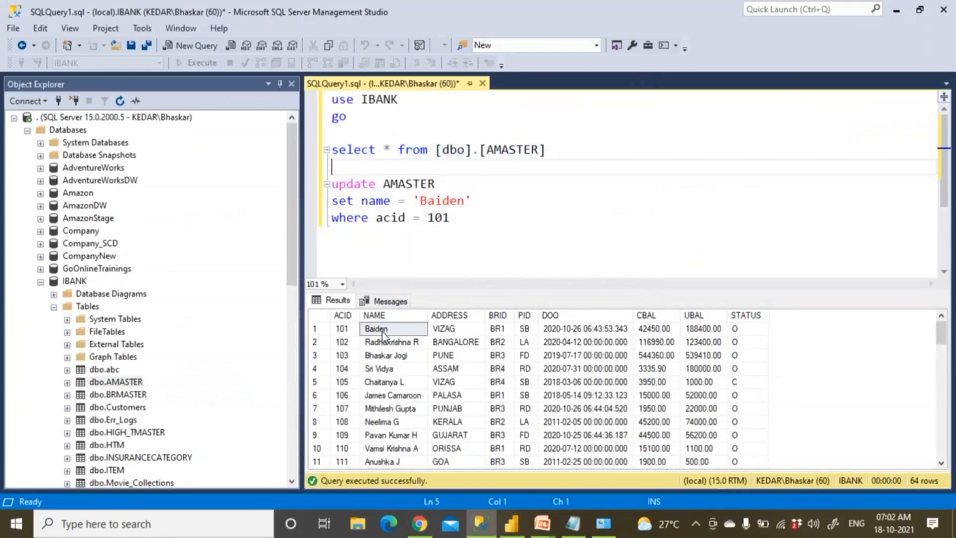
drag(545, 149, 280, 95)
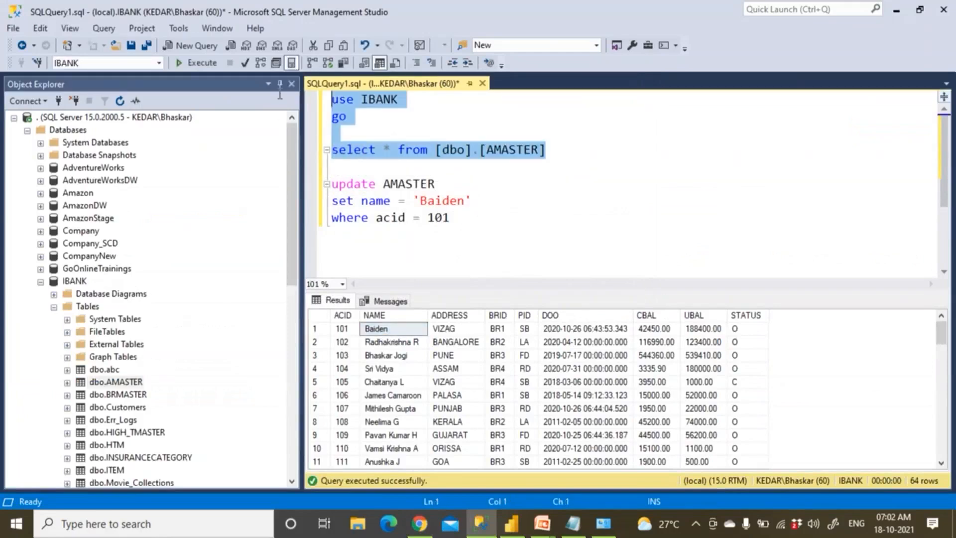
click(197, 62)
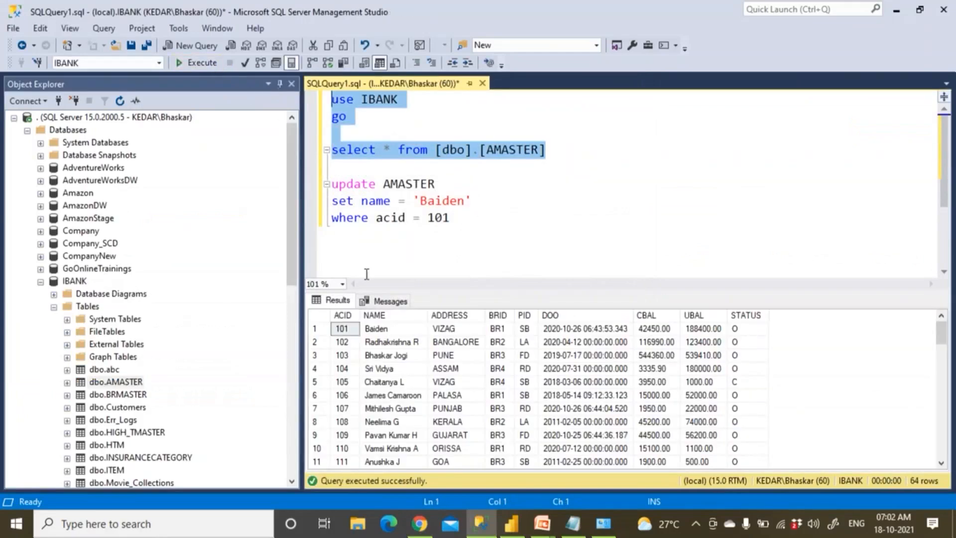
click(390, 330)
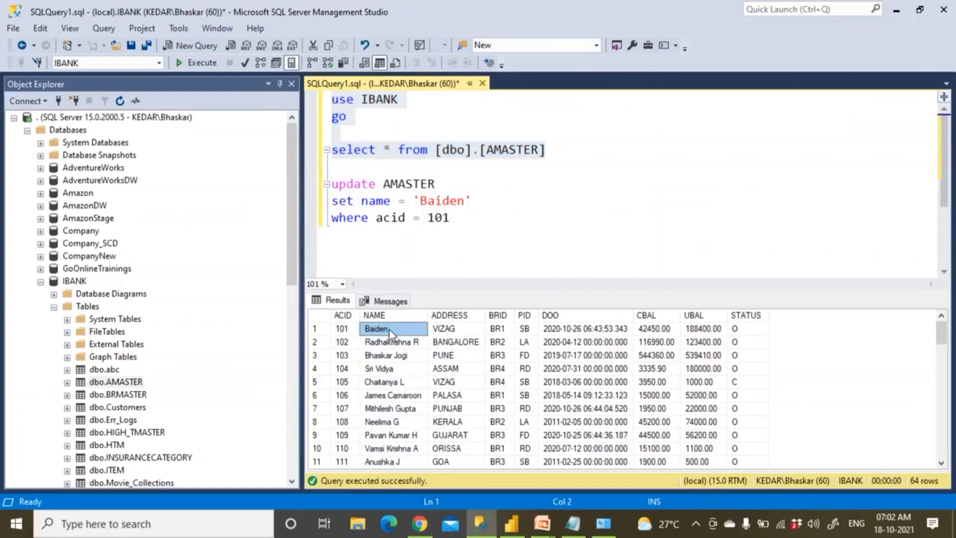
click(420, 524)
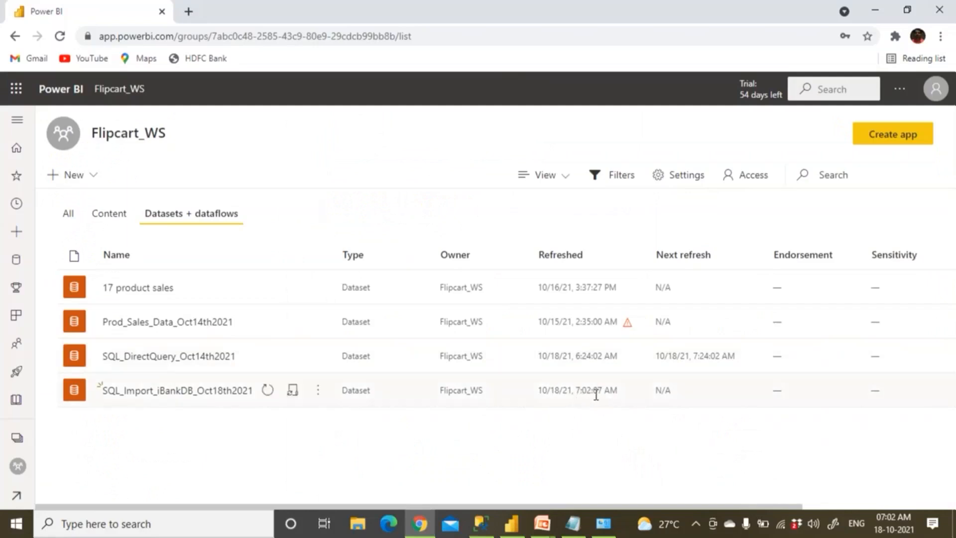
Open the SQL_Import_iBankDB_Oct18th2021 report from Content and refresh its visuals
click(114, 217)
click(169, 392)
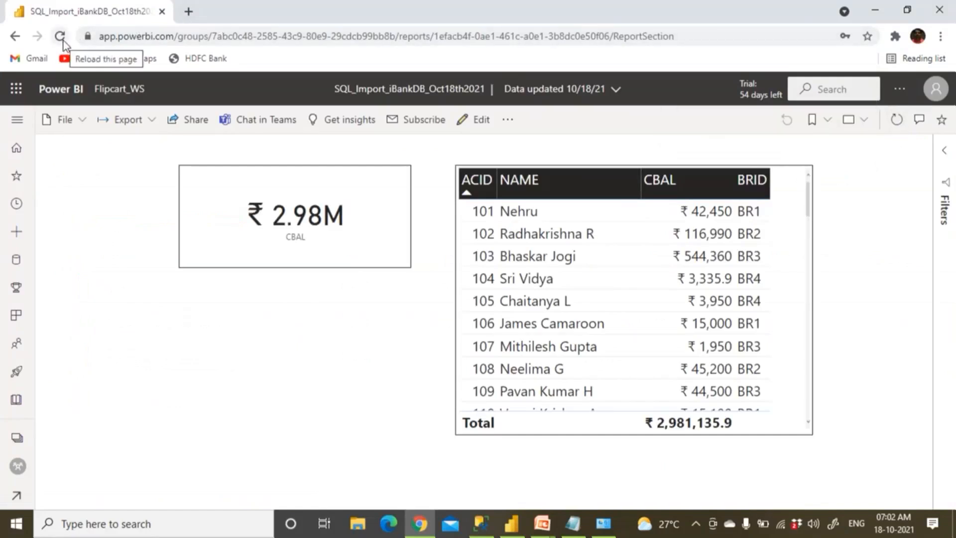
click(896, 127)
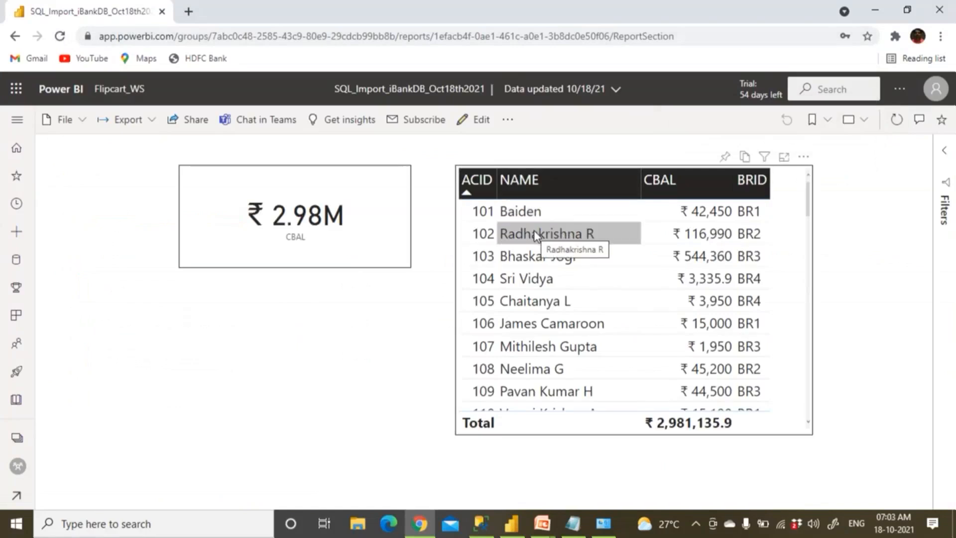
Change account 101 to a new account-holder name in the AMASTER UPDATE statement and execute it
click(473, 535)
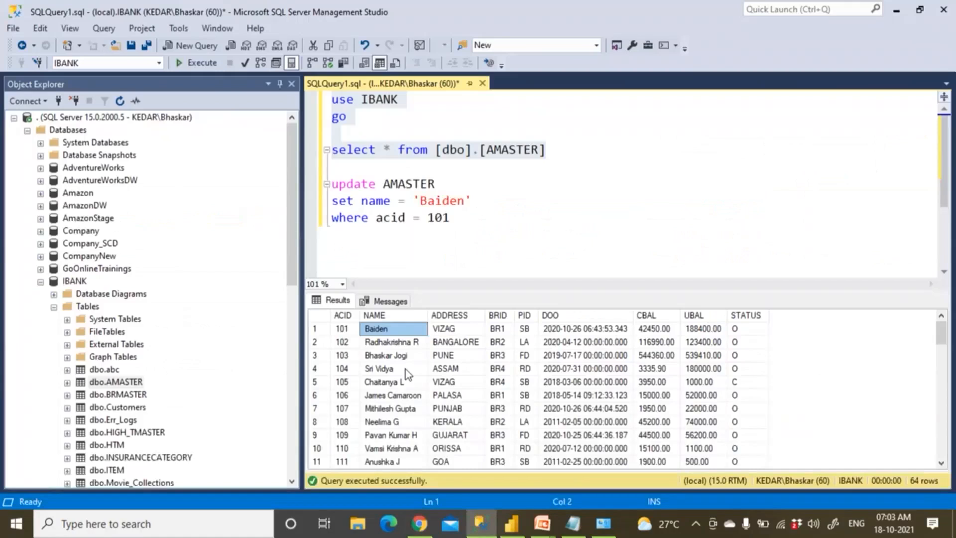
drag(420, 201, 465, 201)
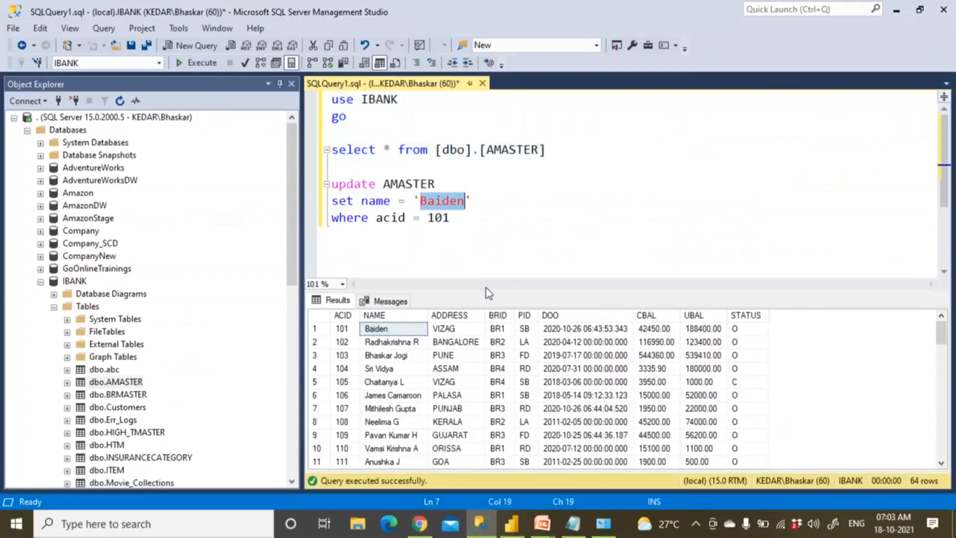
text(Modi)
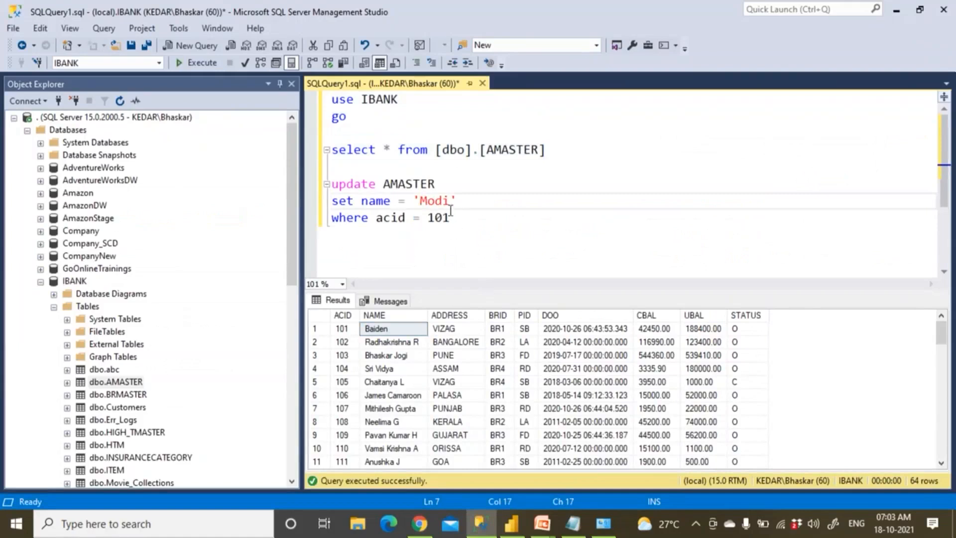
drag(450, 217, 332, 167)
click(198, 62)
Re-run the AMASTER select to confirm the new name, then return to the Power BI report
drag(547, 149, 331, 99)
click(202, 63)
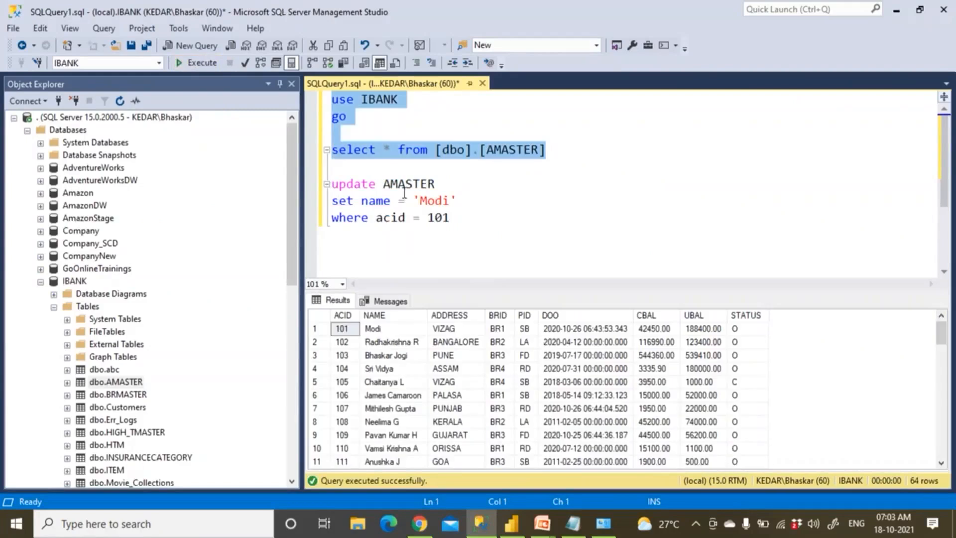
click(384, 328)
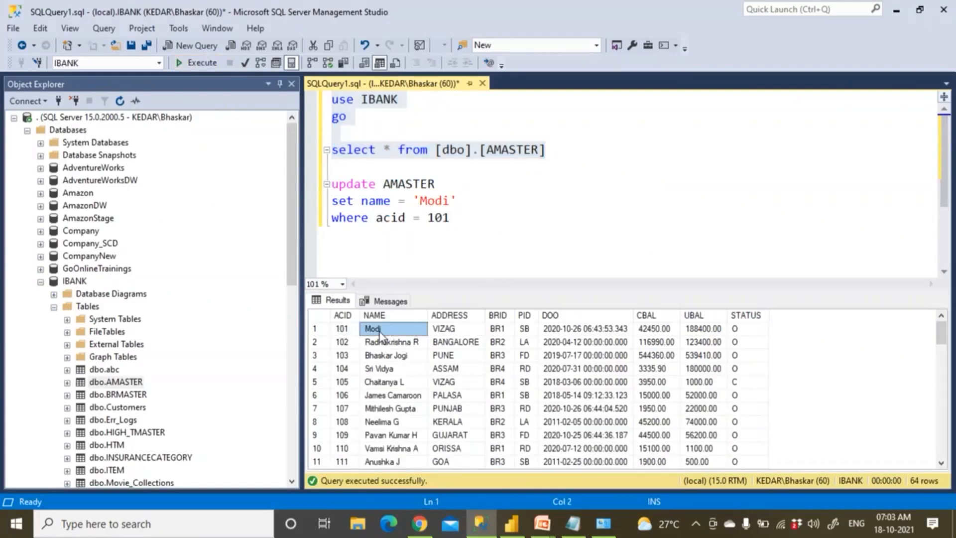
key(alt+Tab)
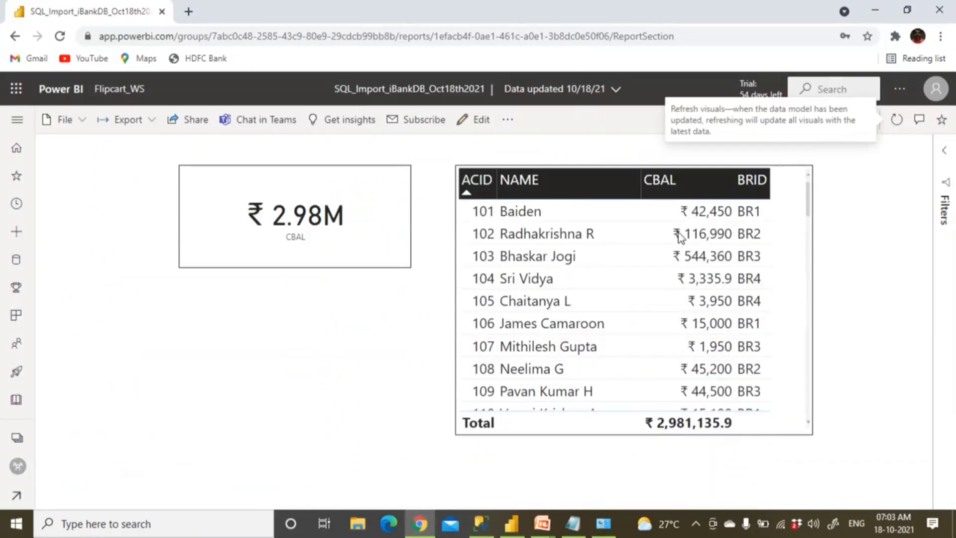
Refresh the report visuals again, then go back to Flipcart_WS Datasets + dataflows
click(897, 123)
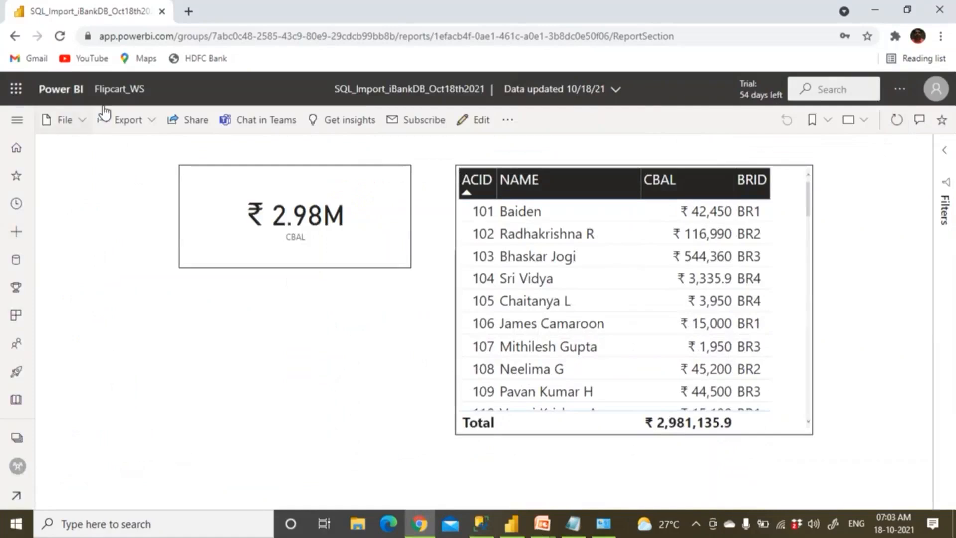
click(121, 90)
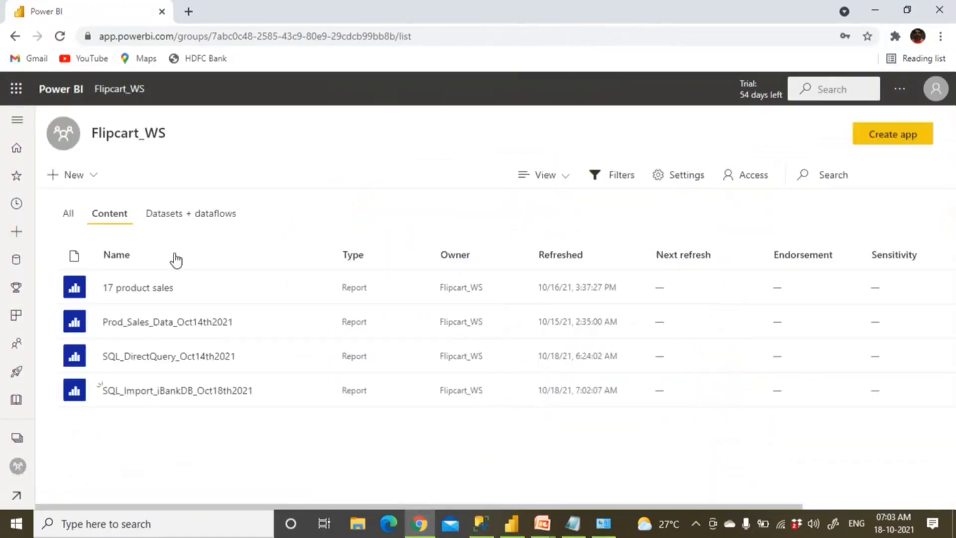
mouse_move(268, 395)
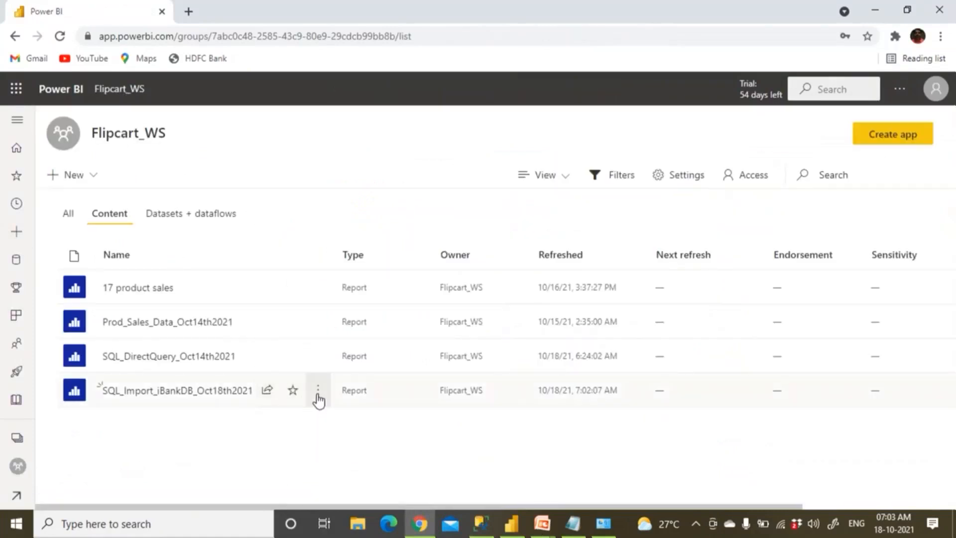
click(216, 219)
mouse_move(268, 396)
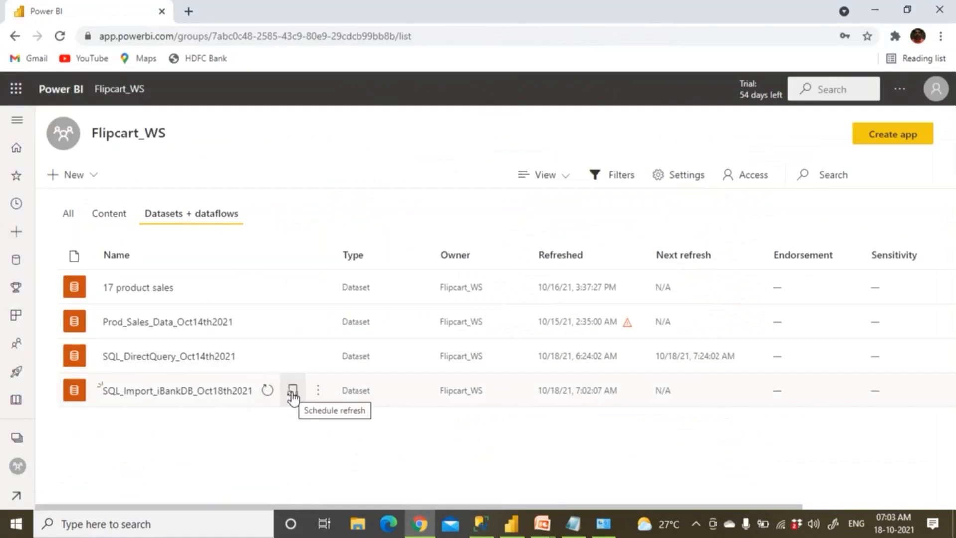
Open the dataset's scheduled refresh settings and switch Keep your data up to date On
click(293, 393)
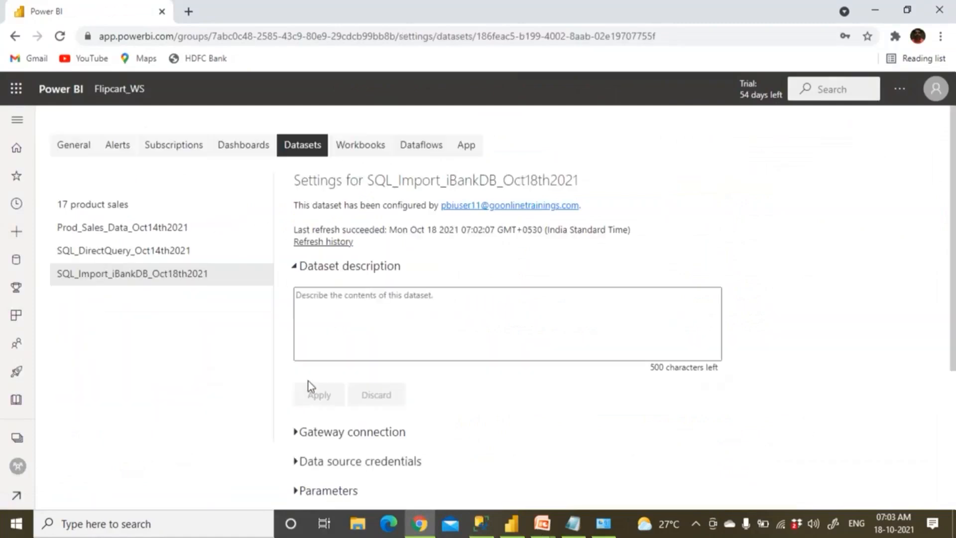
scroll(325, 369, down, 4)
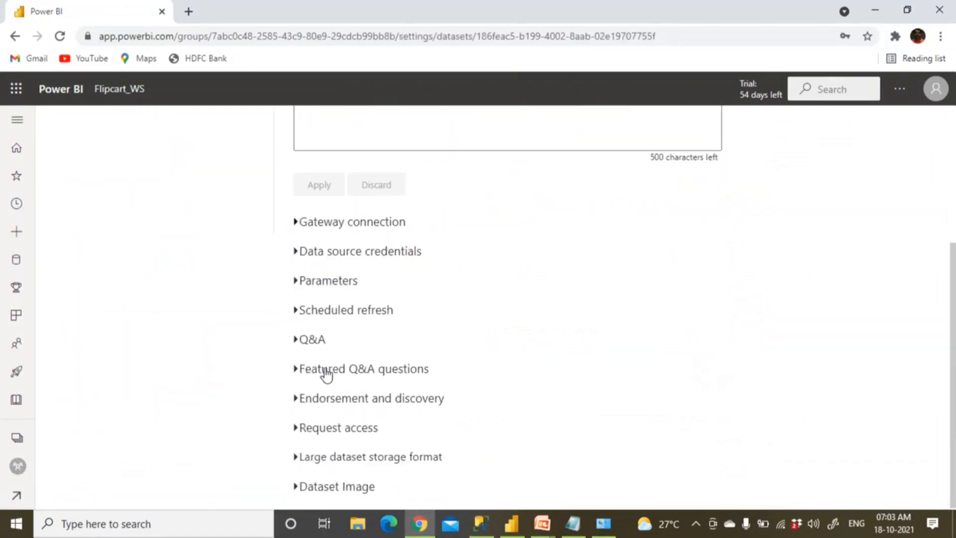
click(296, 311)
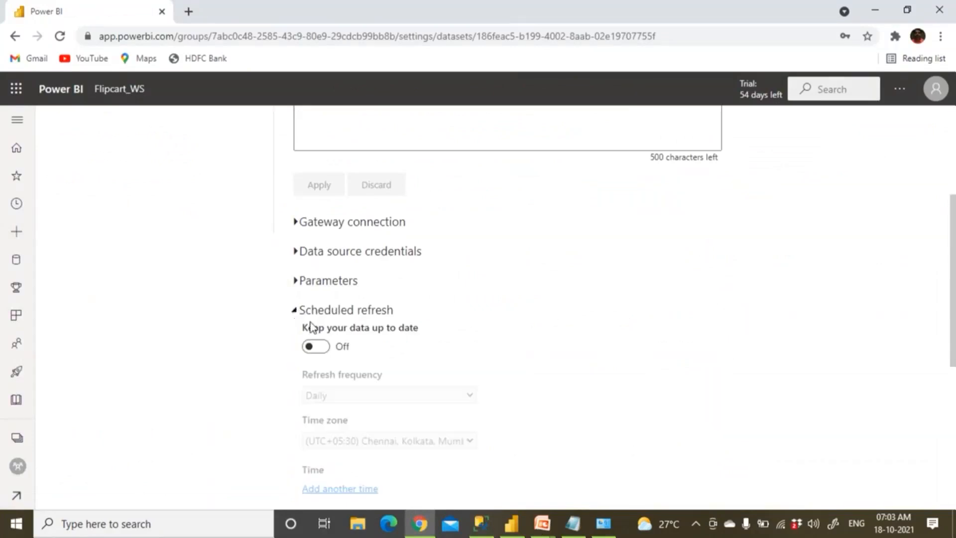
click(326, 352)
scroll(335, 354, down, 1)
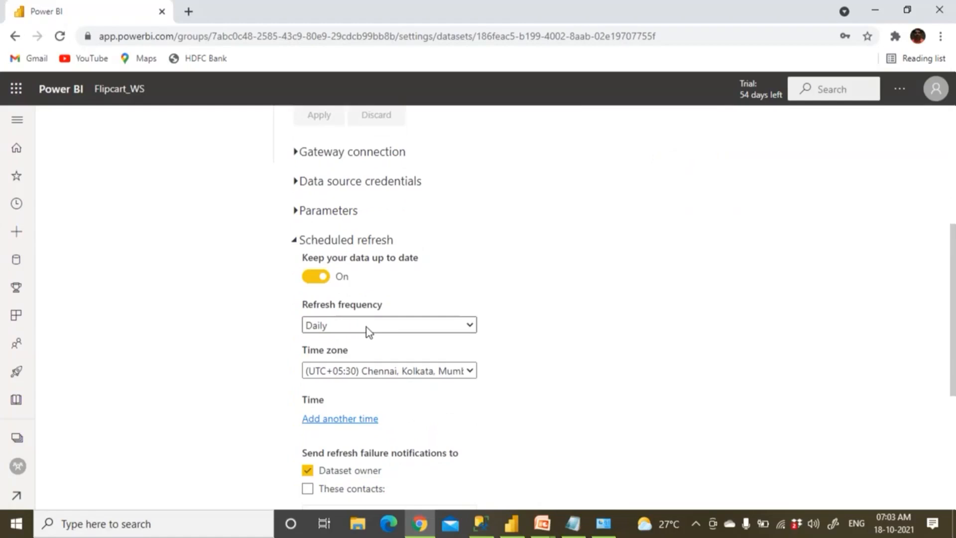
scroll(367, 329, down, 1)
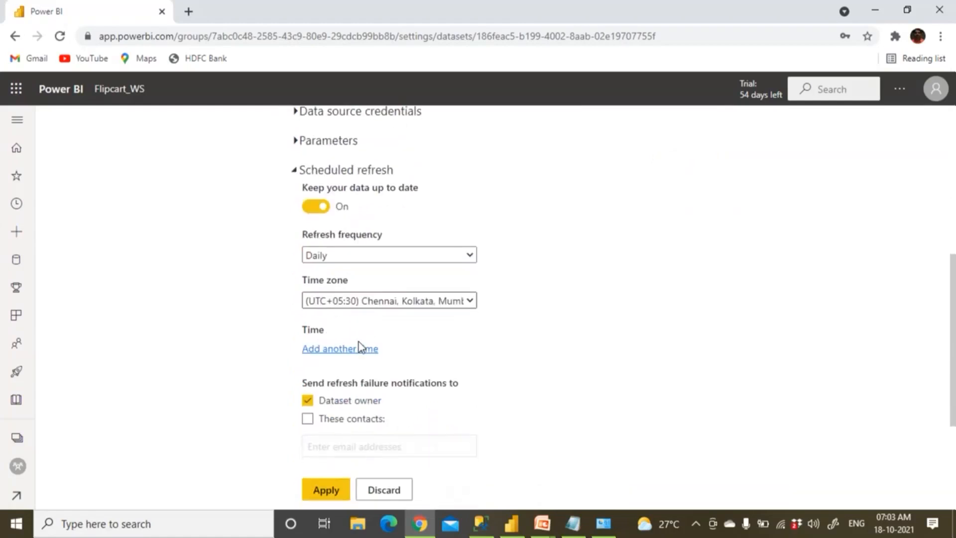
Add a first daily refresh time of 10:00 AM
click(356, 350)
click(327, 350)
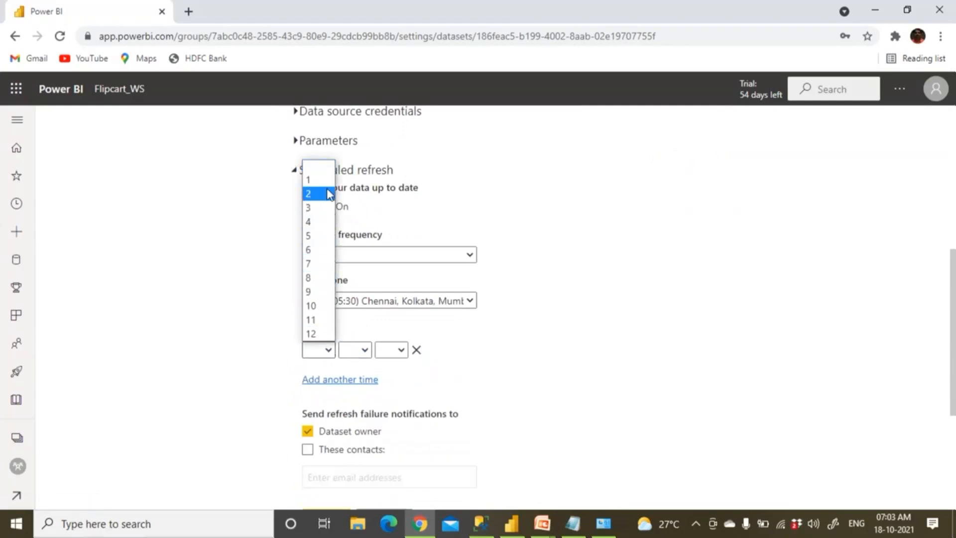
click(324, 305)
click(351, 351)
click(348, 378)
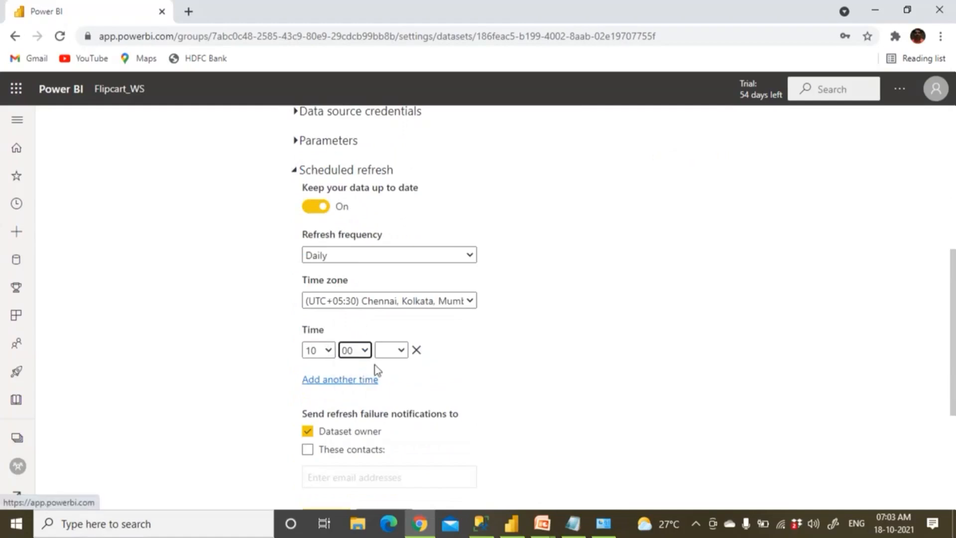
click(396, 355)
click(393, 380)
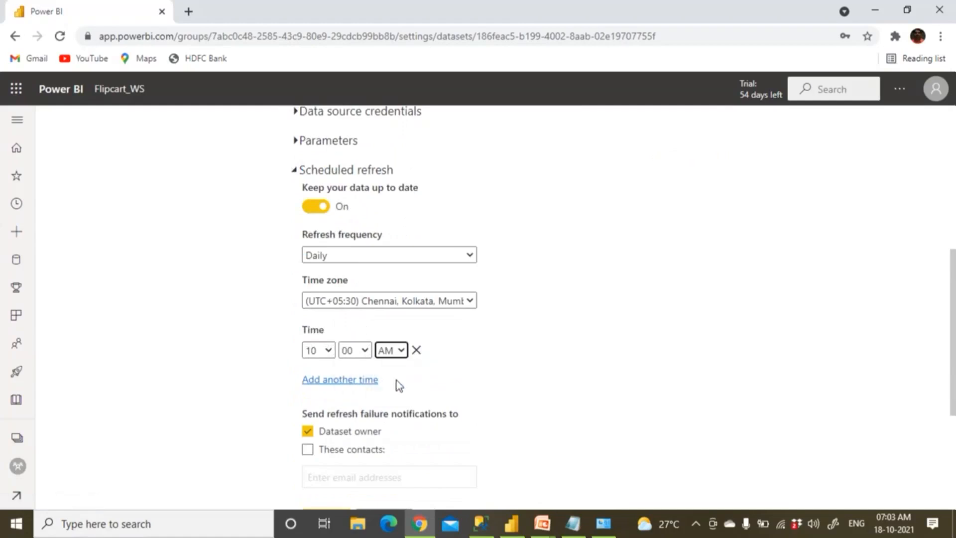
Add a second daily refresh time of 4:00 PM
click(352, 381)
click(328, 381)
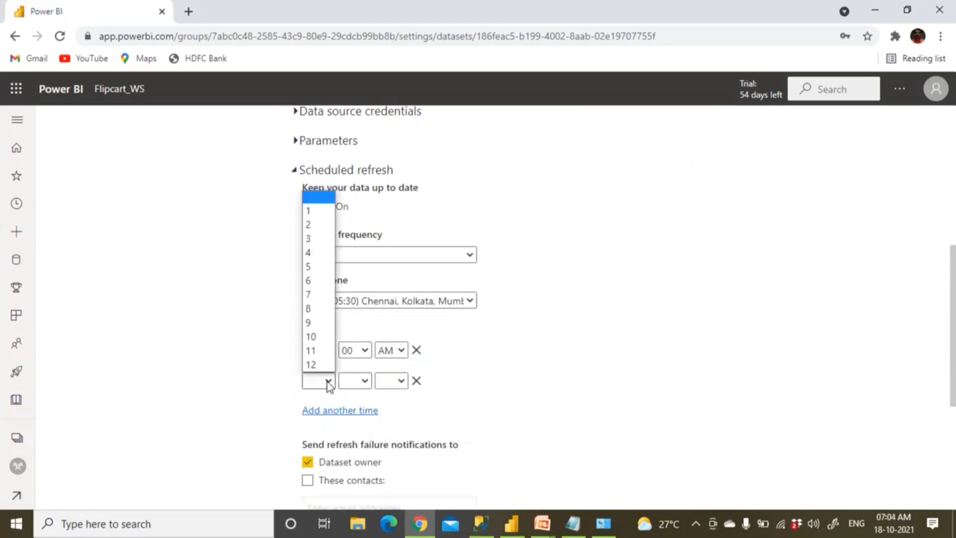
click(315, 252)
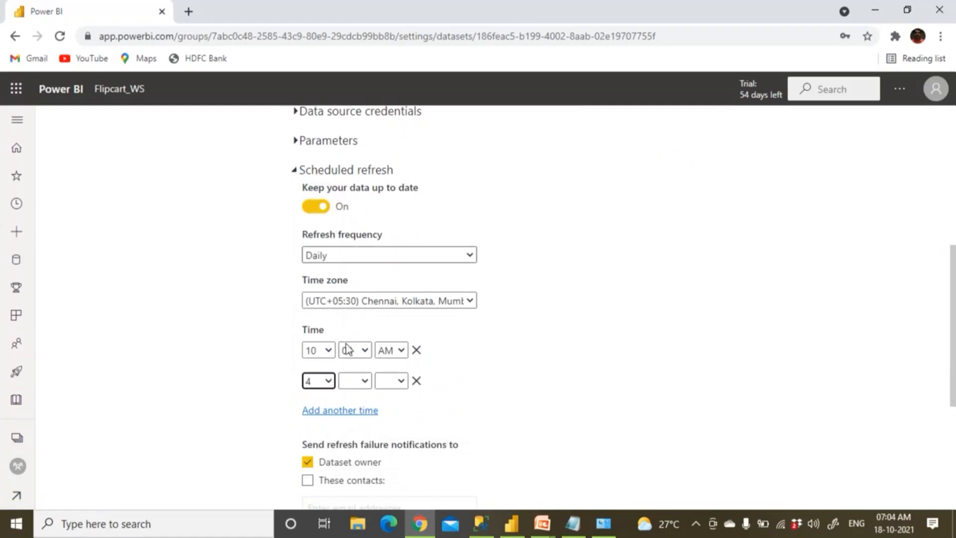
click(352, 384)
click(347, 410)
click(392, 380)
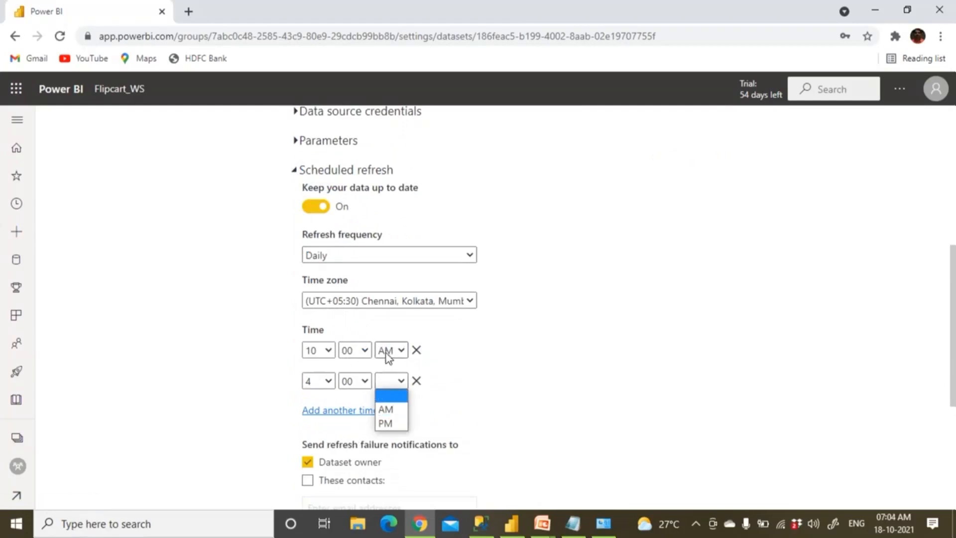
click(393, 423)
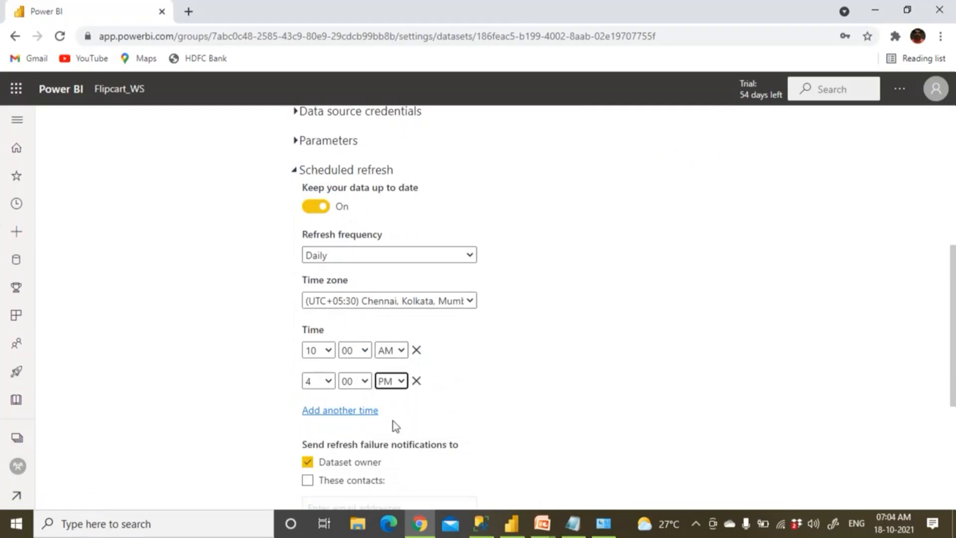
click(358, 412)
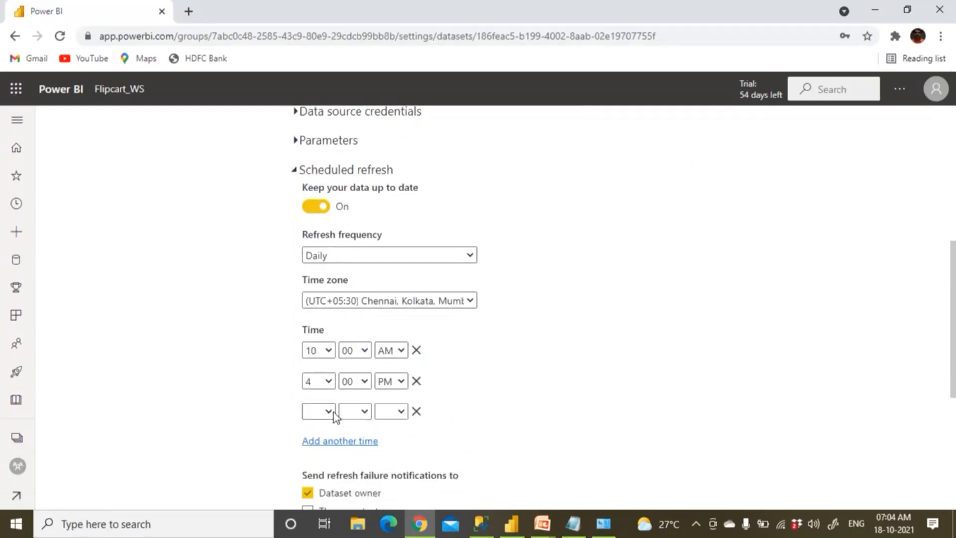
Set the third daily refresh time to 7:00 PM
click(331, 410)
click(314, 324)
click(356, 412)
click(361, 439)
click(393, 411)
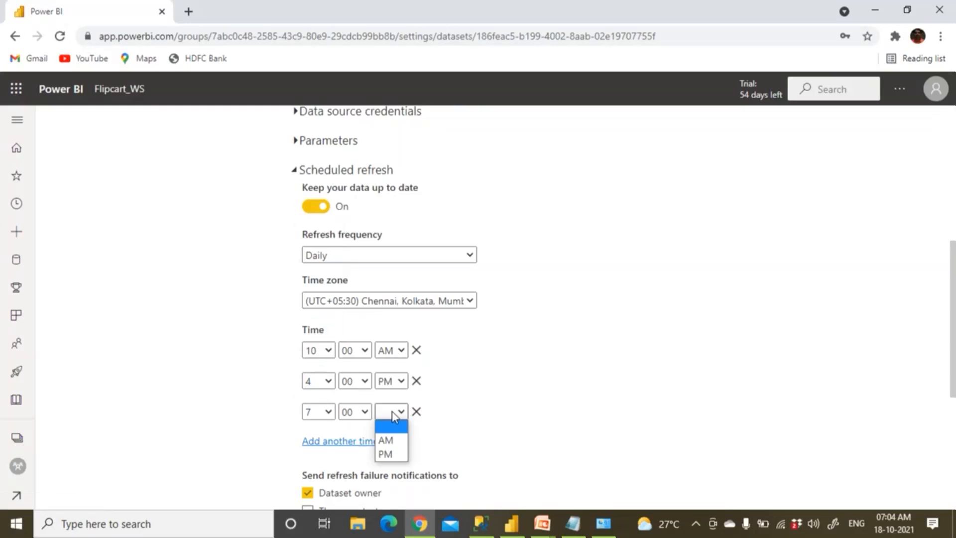
click(392, 453)
click(360, 442)
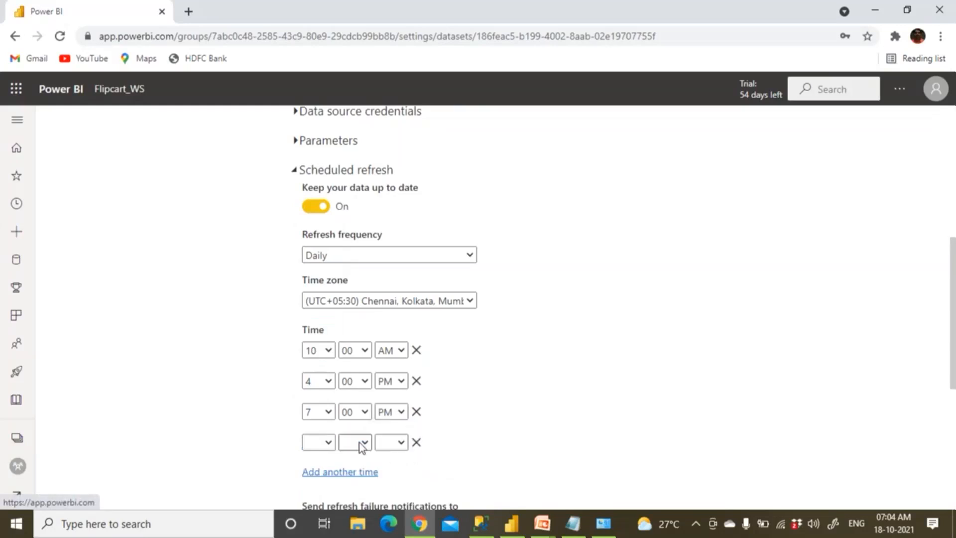
Set the fourth daily refresh time to 11:00 PM
scroll(359, 443, down, 4)
click(322, 233)
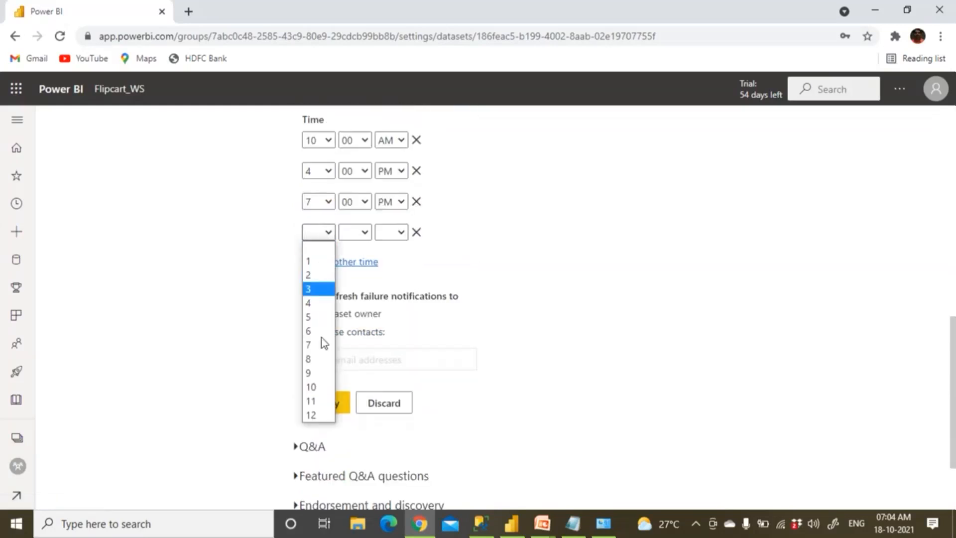
click(322, 405)
click(361, 233)
click(361, 262)
click(393, 231)
click(393, 275)
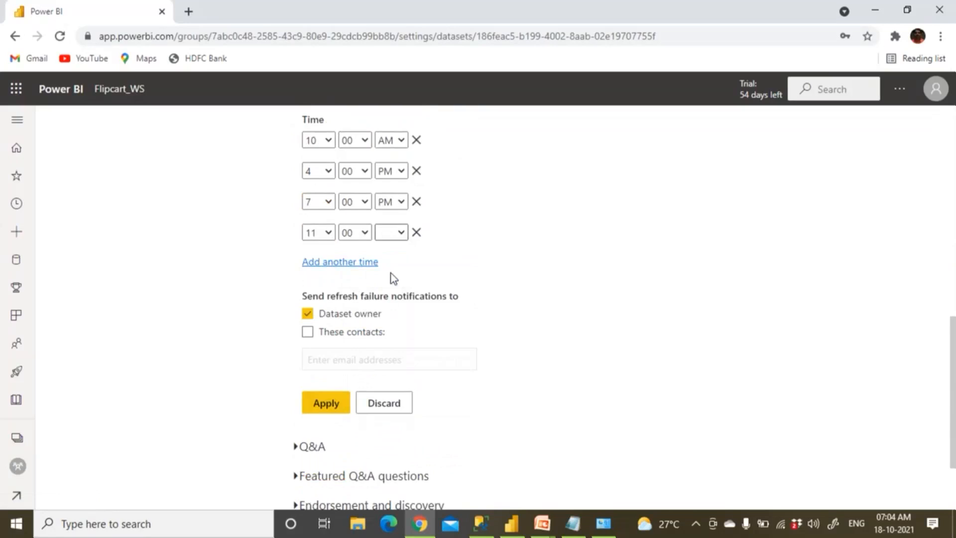
click(331, 262)
Set the fifth time to 1:00 AM, apply the schedule, then advance the gateway slides
click(329, 264)
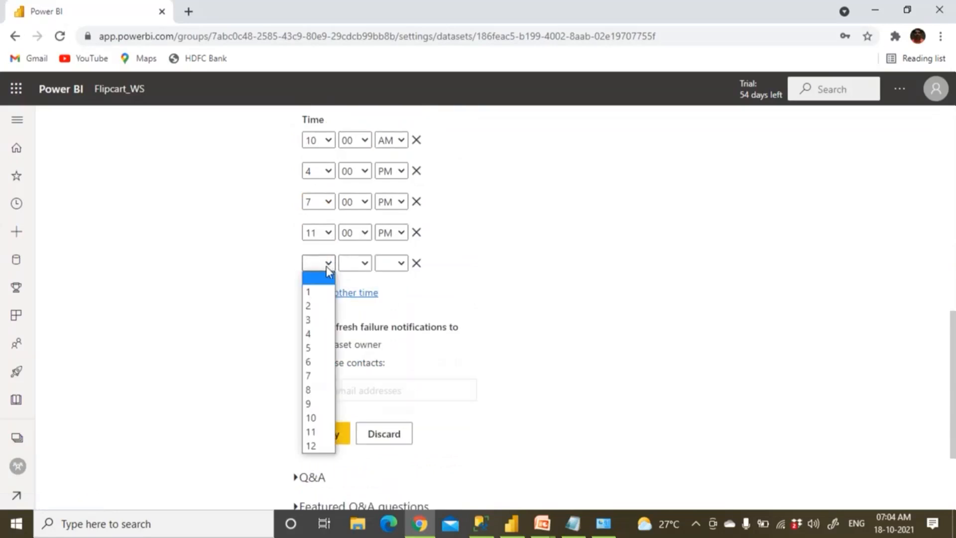
click(326, 298)
click(354, 263)
click(362, 292)
click(383, 269)
click(386, 291)
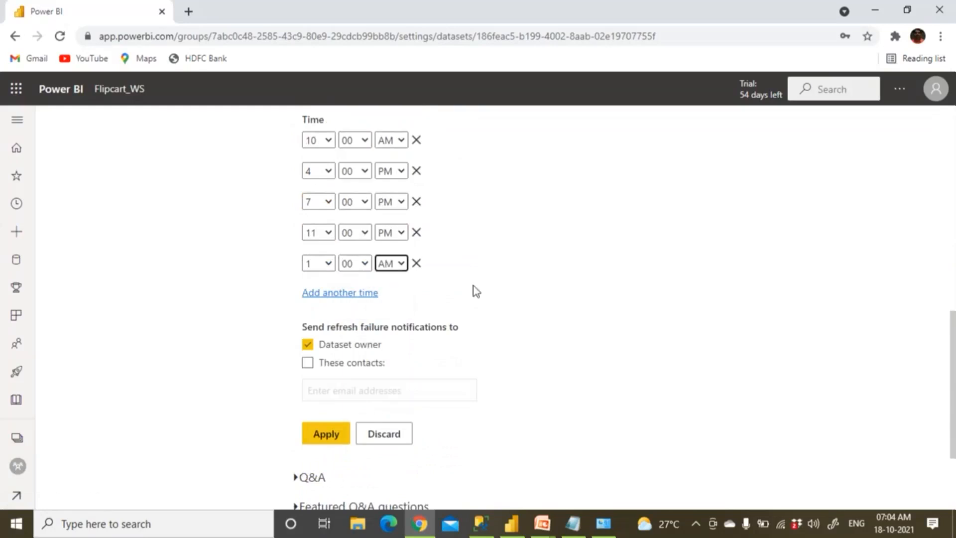
click(338, 438)
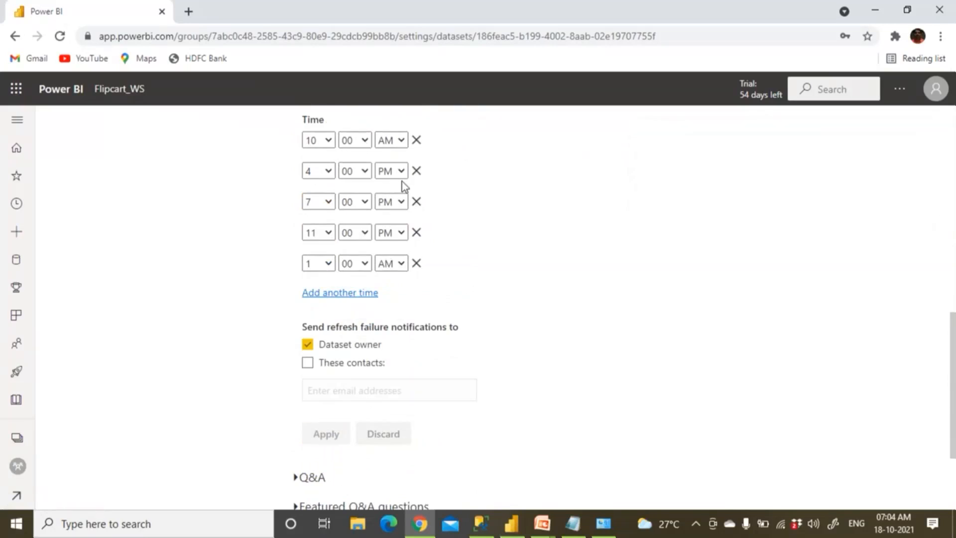
click(556, 530)
click(443, 376)
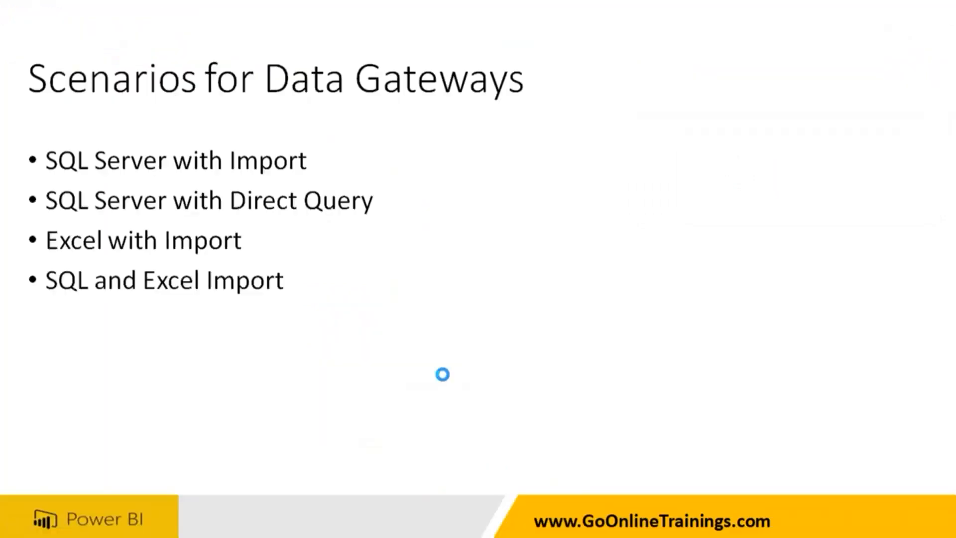
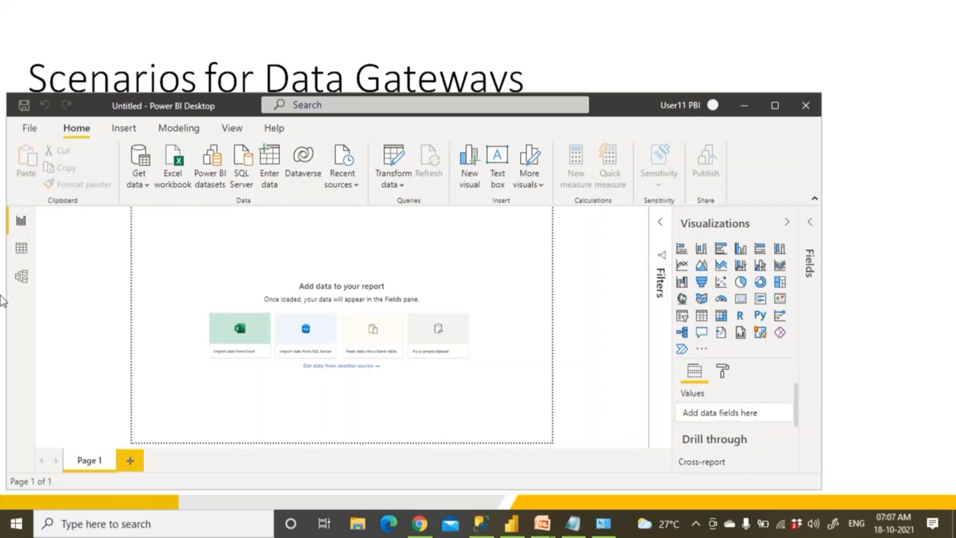
Start a SQL Server connection to server '.' and switch to SQL Server Management Studio
click(143, 185)
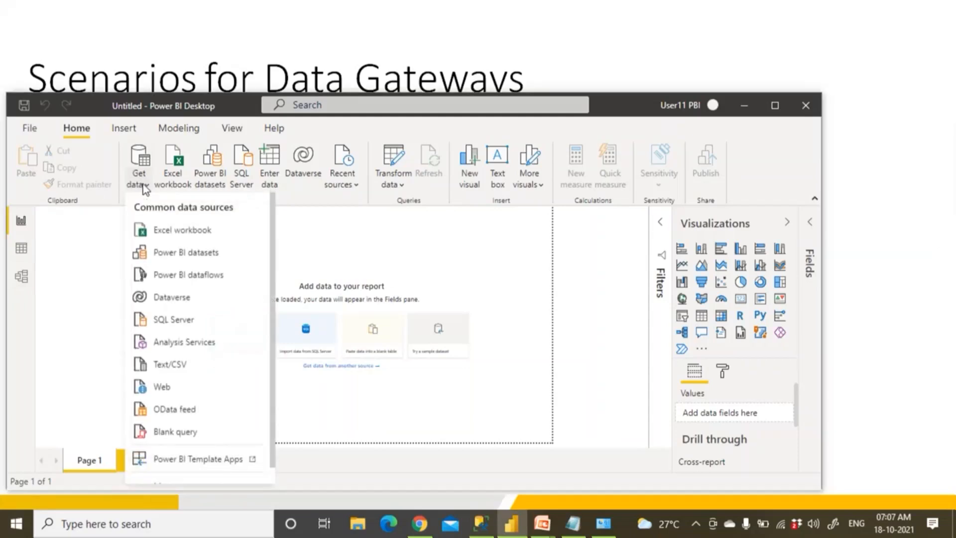
click(187, 321)
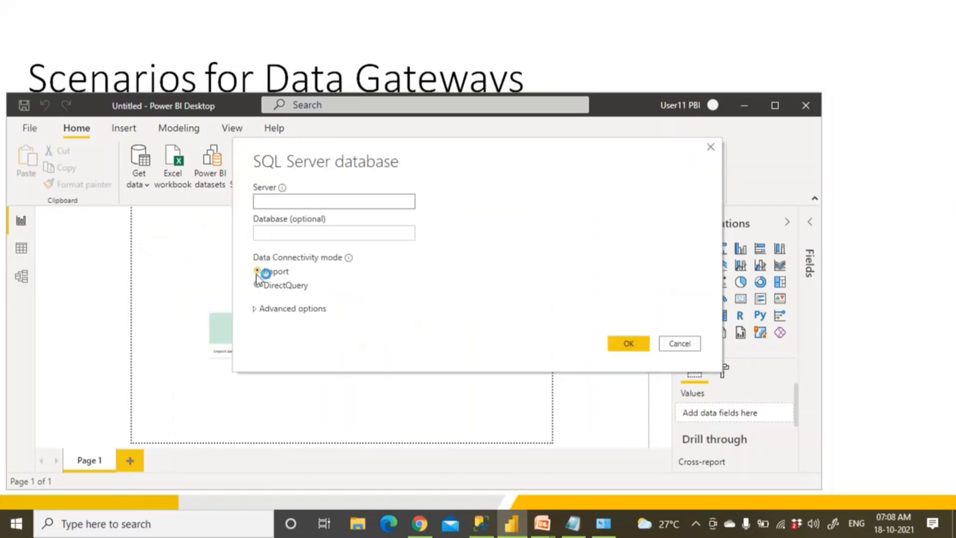
click(275, 238)
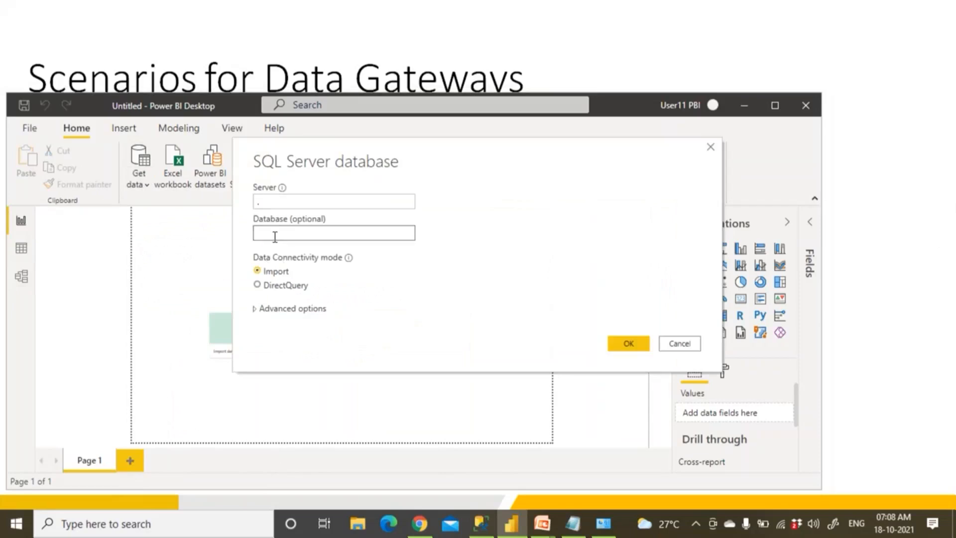
click(480, 529)
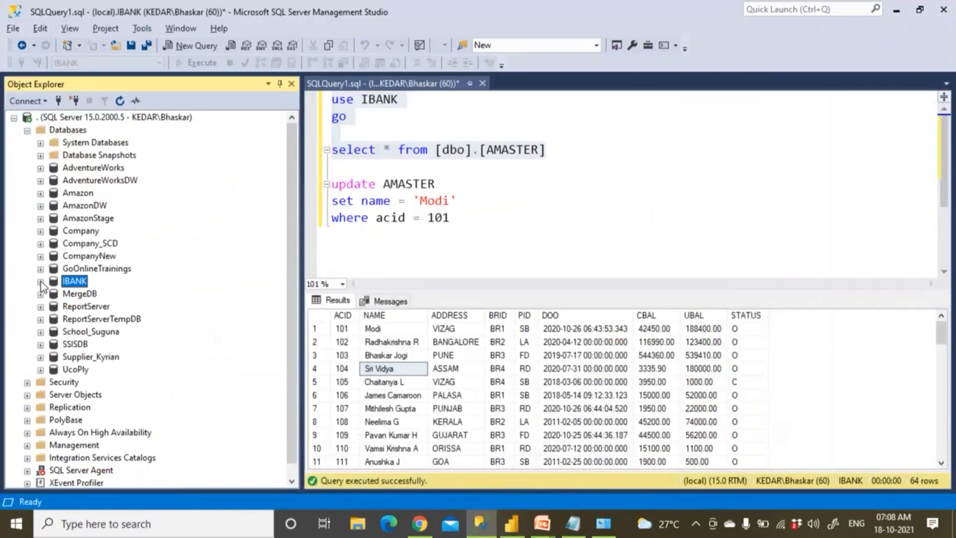
Browse the Amazon database's tables in Object Explorer and cancel a new engine connection
click(90, 333)
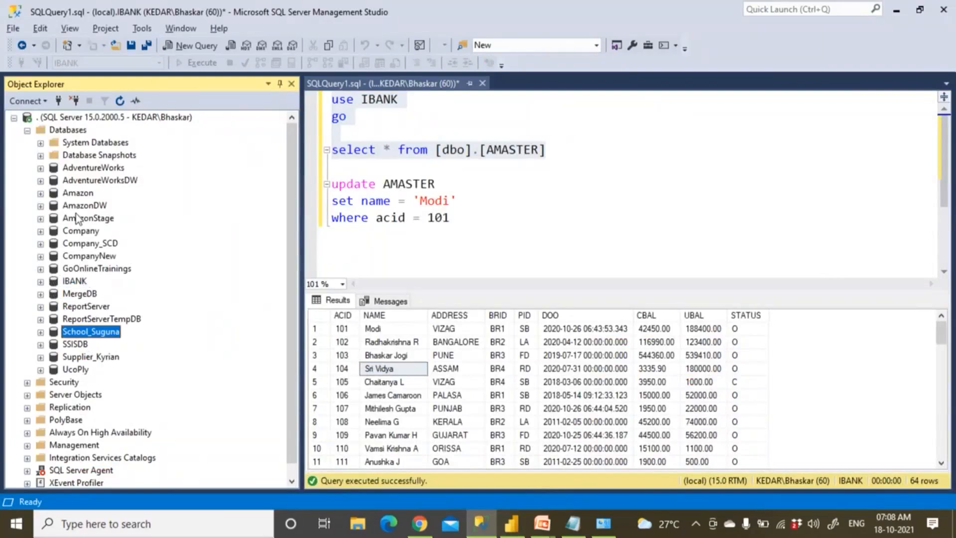
click(40, 194)
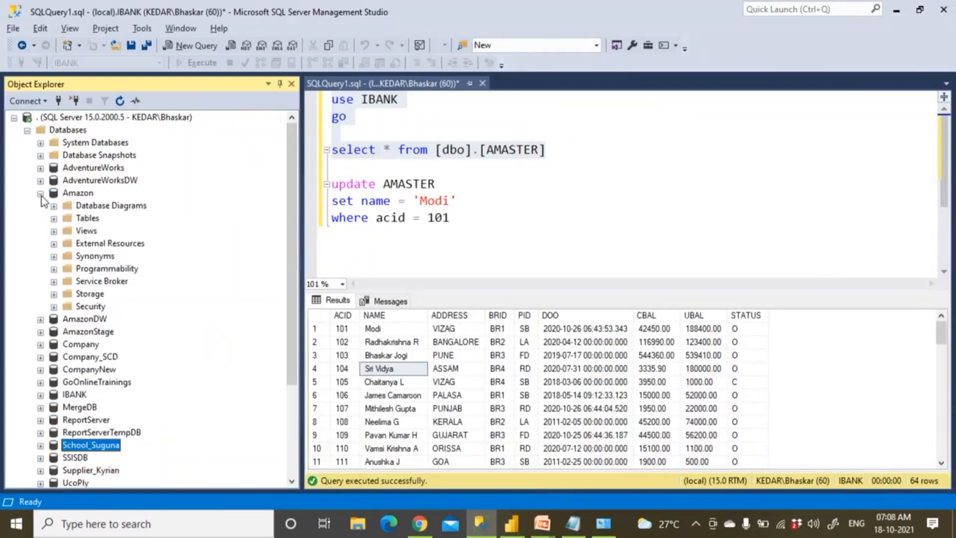
click(54, 219)
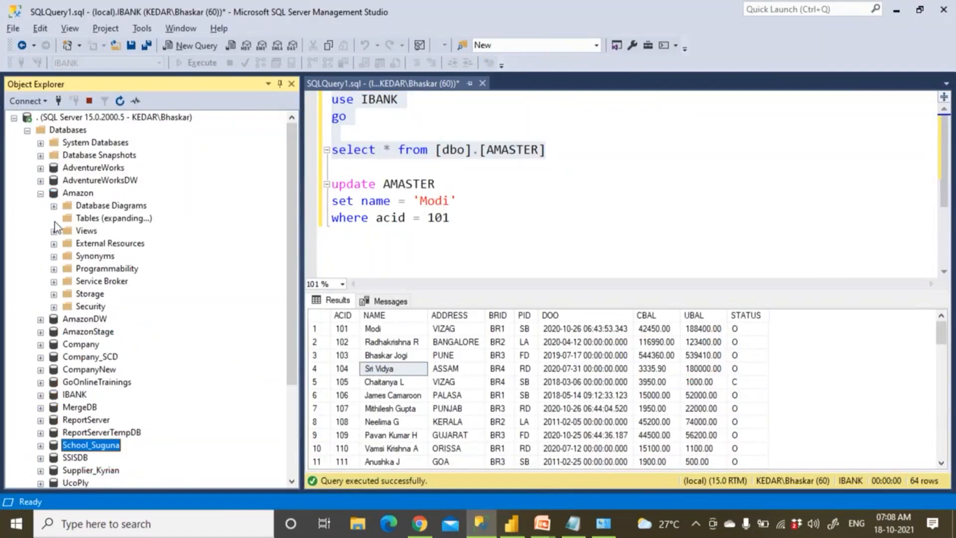
click(77, 196)
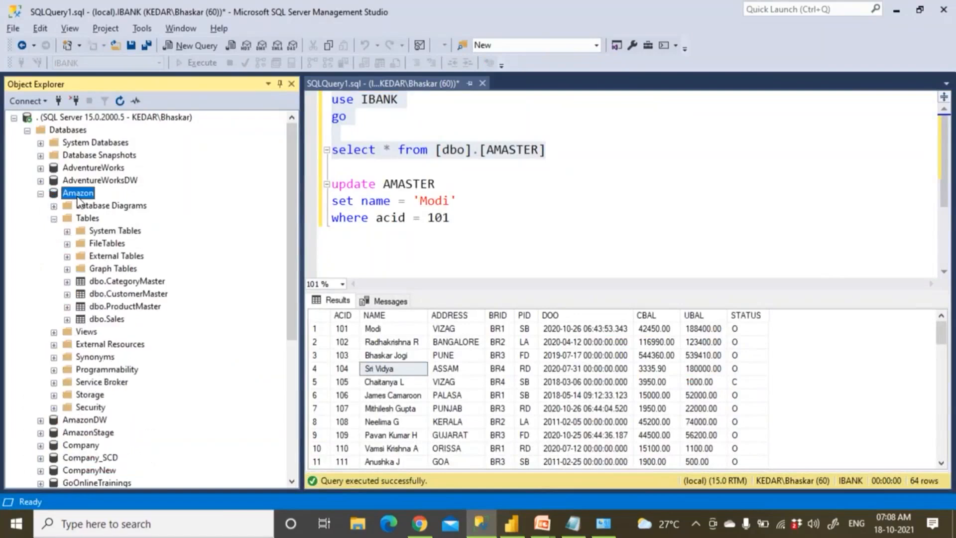
click(40, 193)
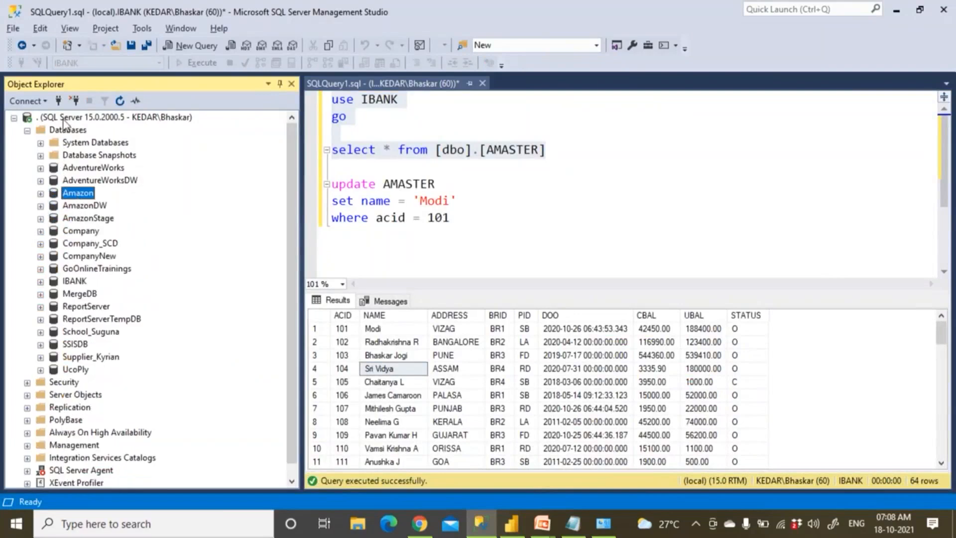
click(34, 101)
click(80, 117)
click(485, 284)
Replace the query with 'create database Company' plus go and run it; it already exists
drag(474, 217, 309, 97)
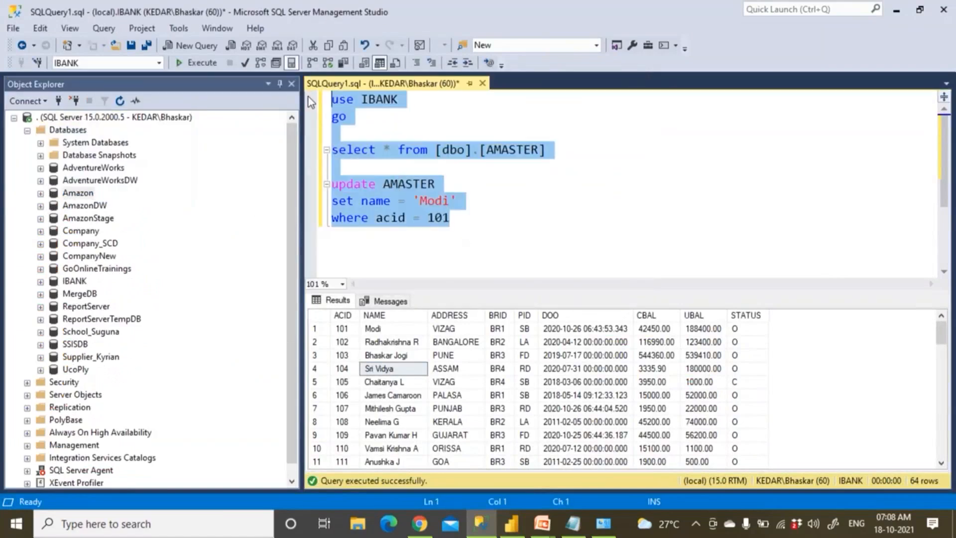
text(reate)
key(BackSpace)
key(BackSpace)
key(BackSpace)
key(BackSpace)
key(BackSpace)
text(create )
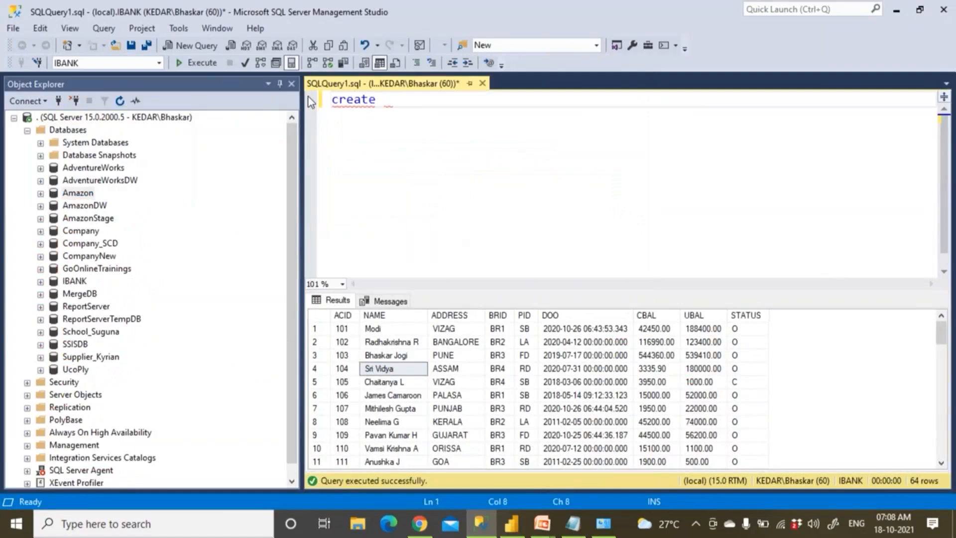
text(data)
key(BackSpace)
text(tabase Emp)
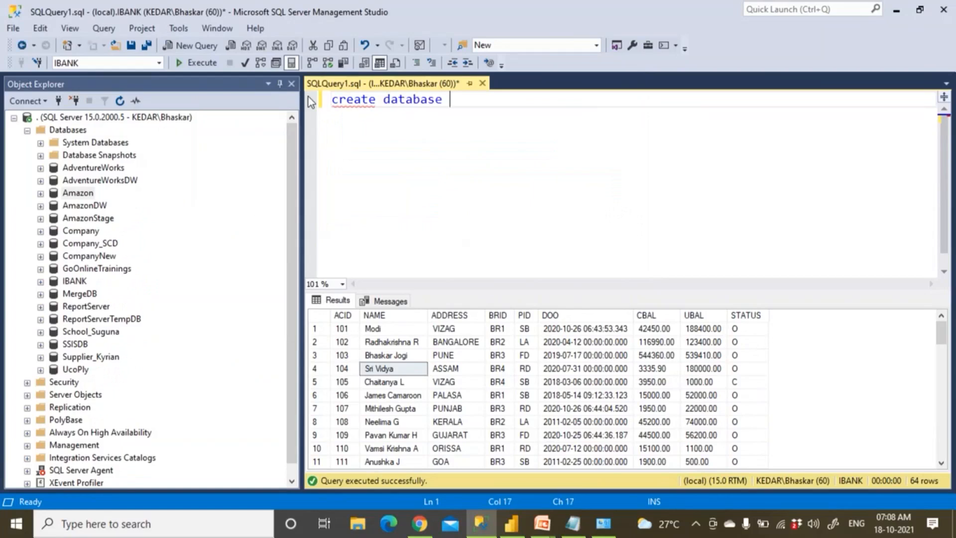
key(BackSpace)
key(BackSpace)
key(BackSpace)
text(Company)
key(Return)
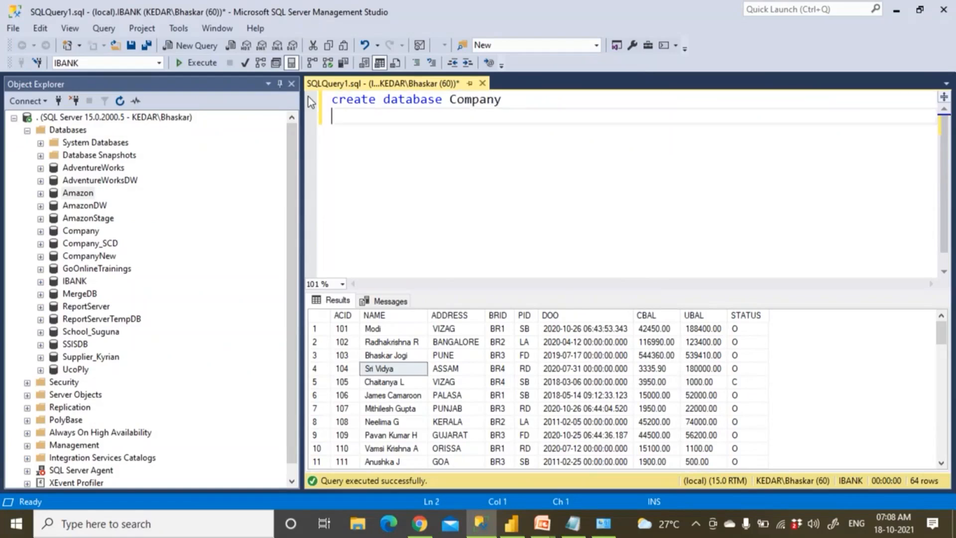
text(go)
key(Return)
key(F5)
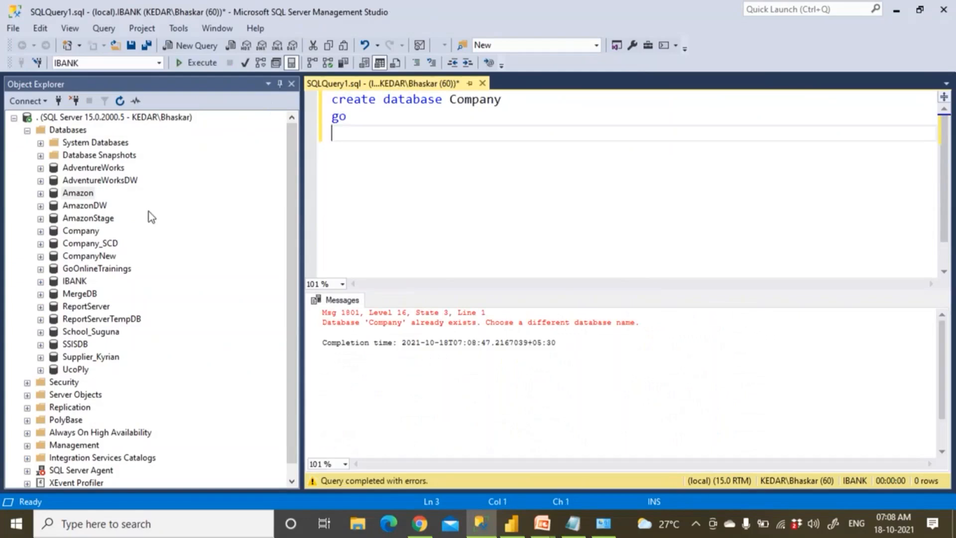
Select Company in the tree and delete the failed create statement
click(92, 233)
drag(349, 134, 310, 100)
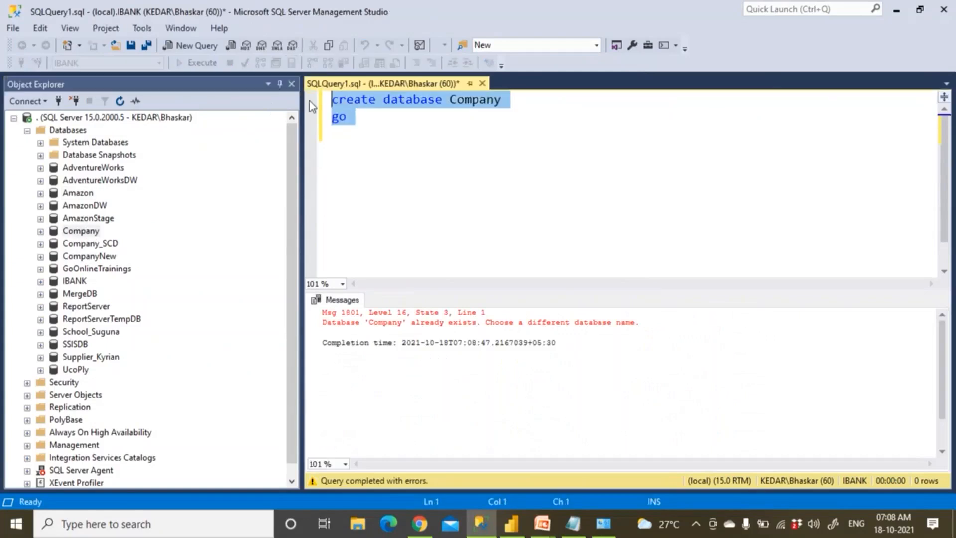
key(Delete)
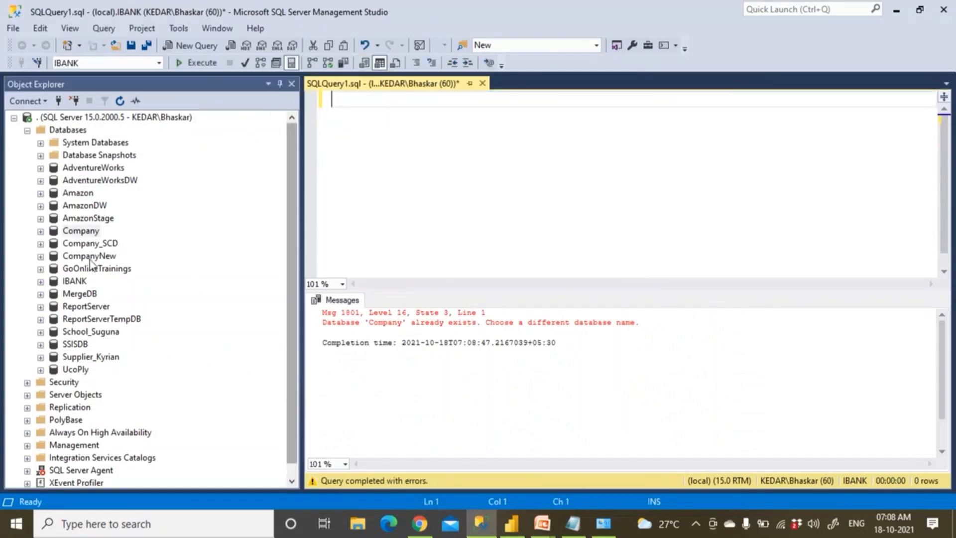
Expand Company and write 'select * from Emp' using the dragged table name, then run it
click(41, 232)
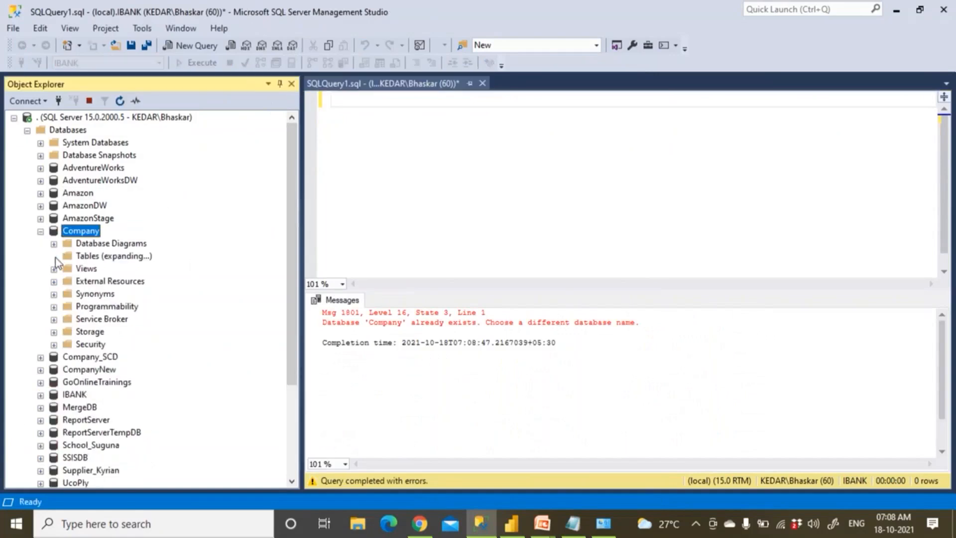
drag(122, 270, 396, 169)
click(394, 149)
click(325, 109)
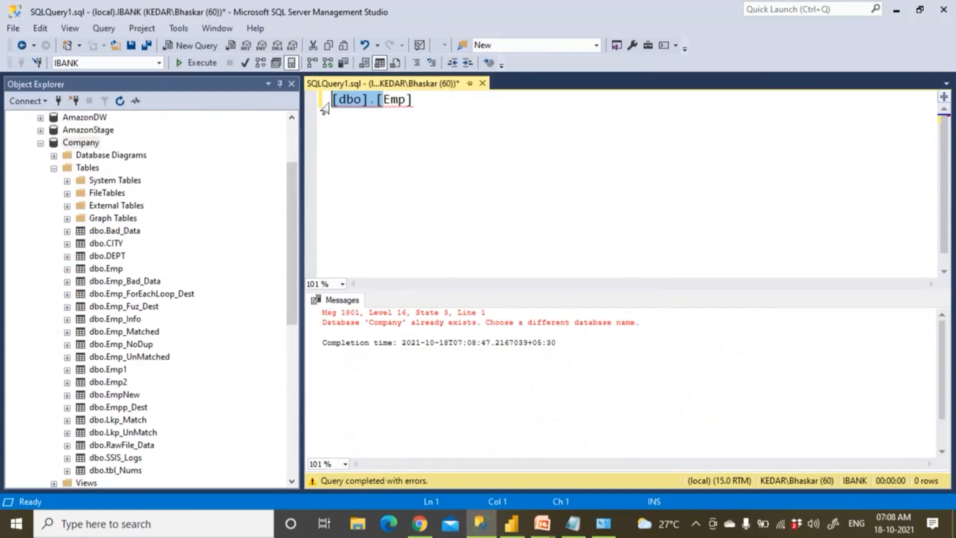
text(select *)
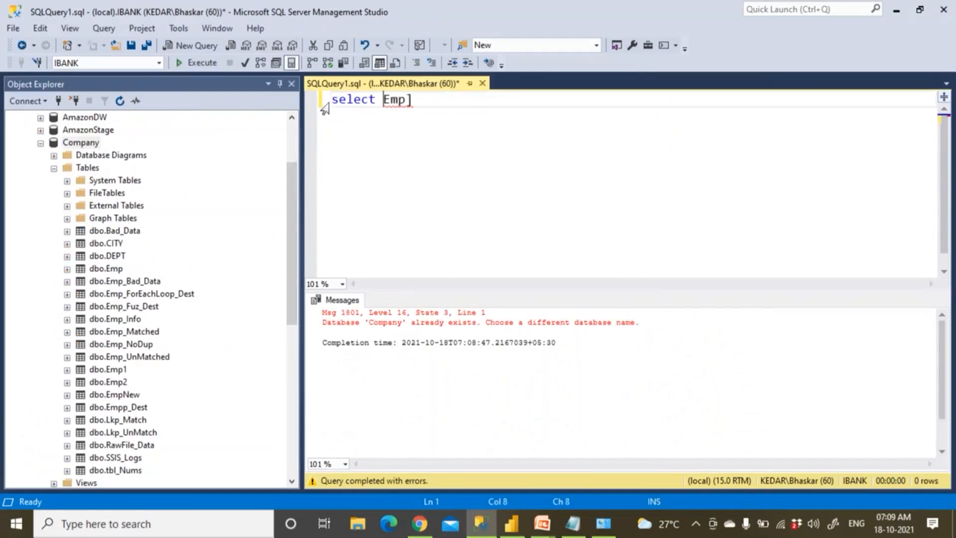
text( from)
key(Right)
key(Right)
key(Right)
key(Right)
key(BackSpace)
key(F5)
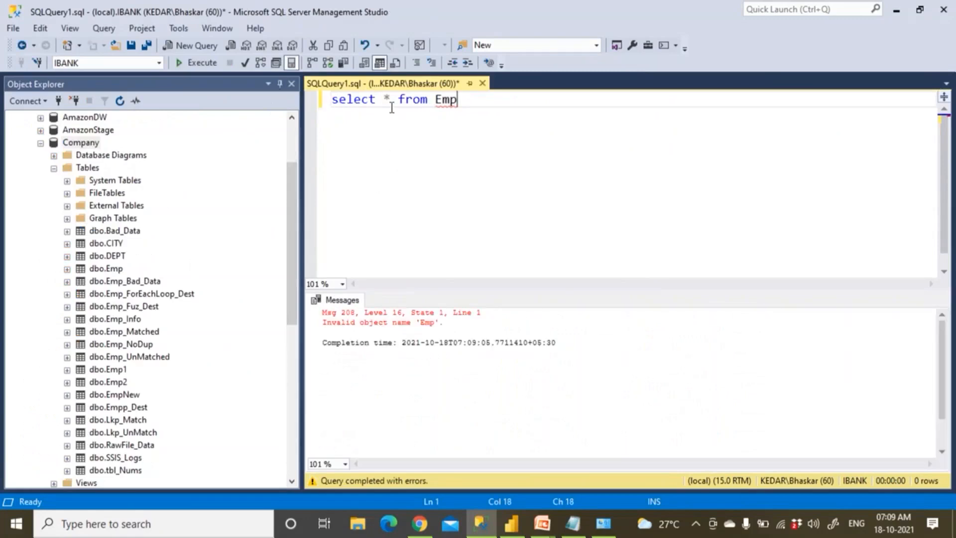
Add 'use Company' and 'go' above the select statement and run the query
click(116, 269)
click(434, 143)
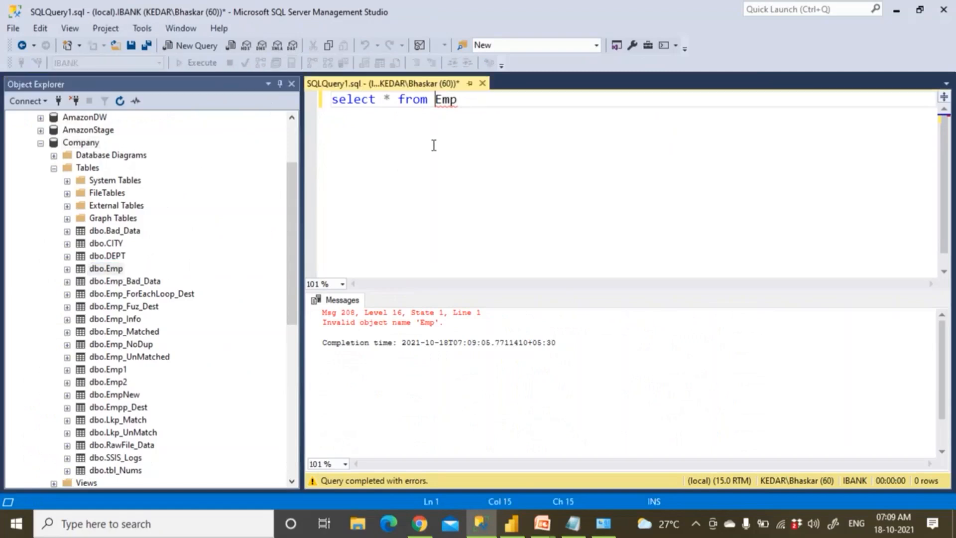
click(334, 106)
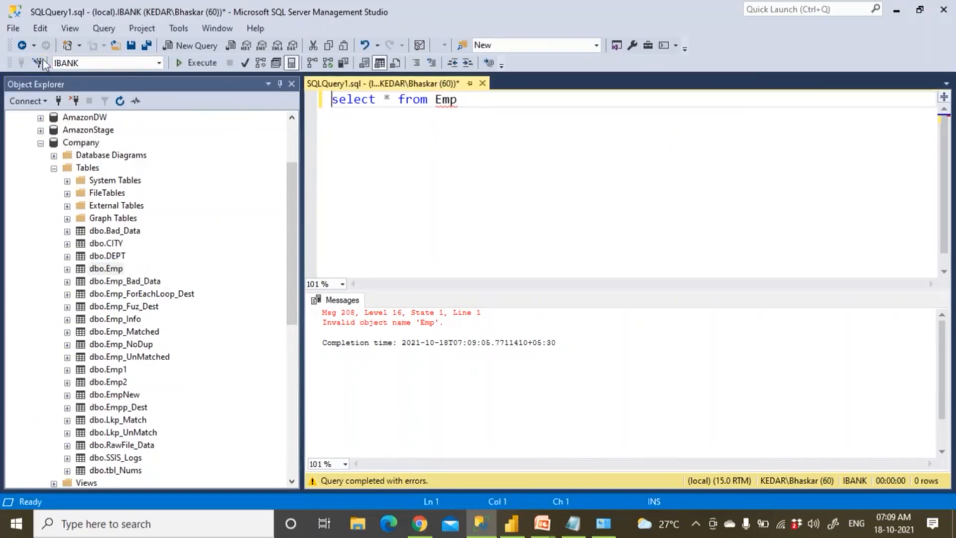
key(Return)
key(Return)
key(Up)
key(Up)
text(use )
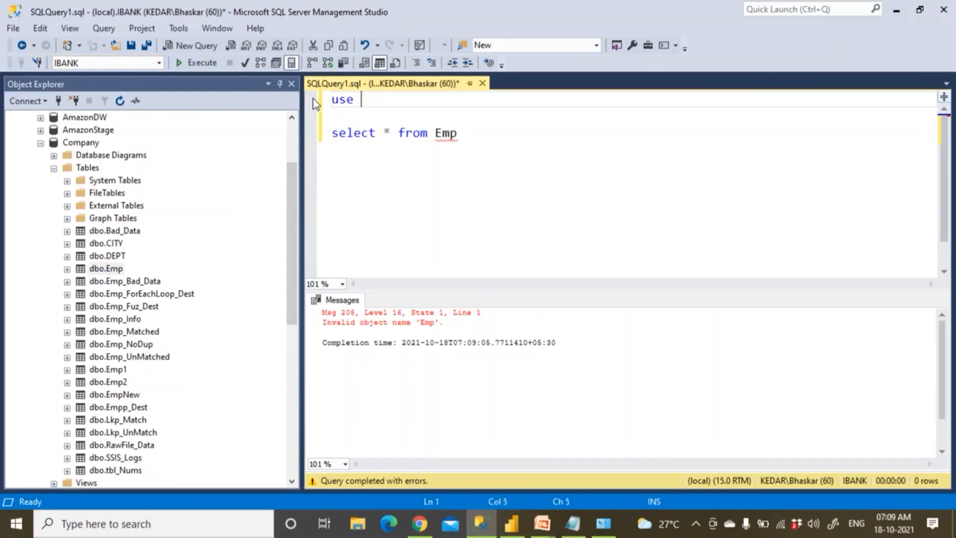
text(Comp)
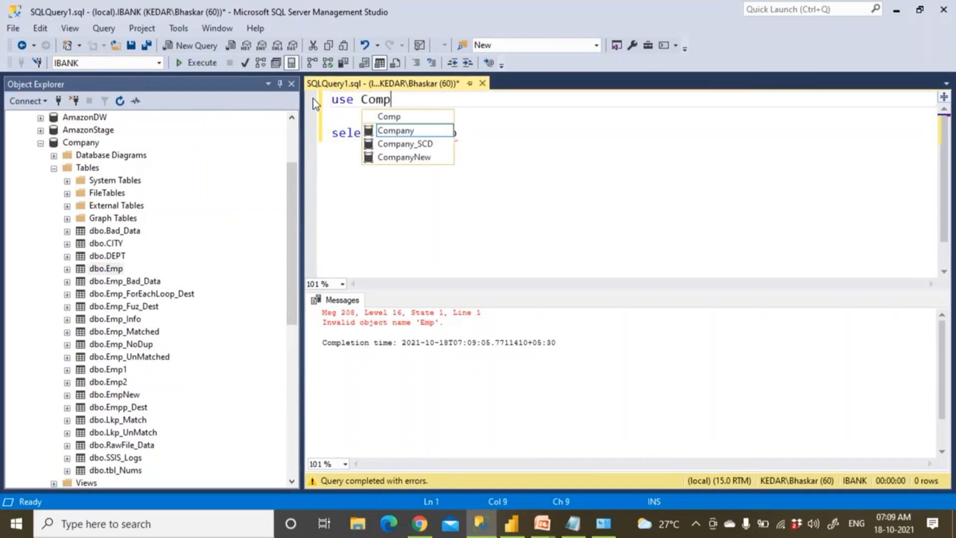
double_click(404, 133)
key(Return)
text(go)
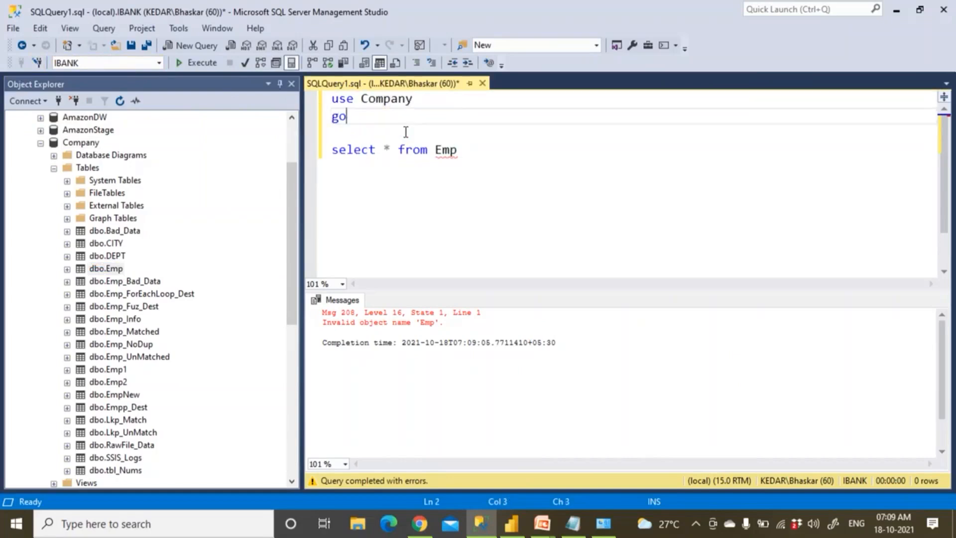
key(F5)
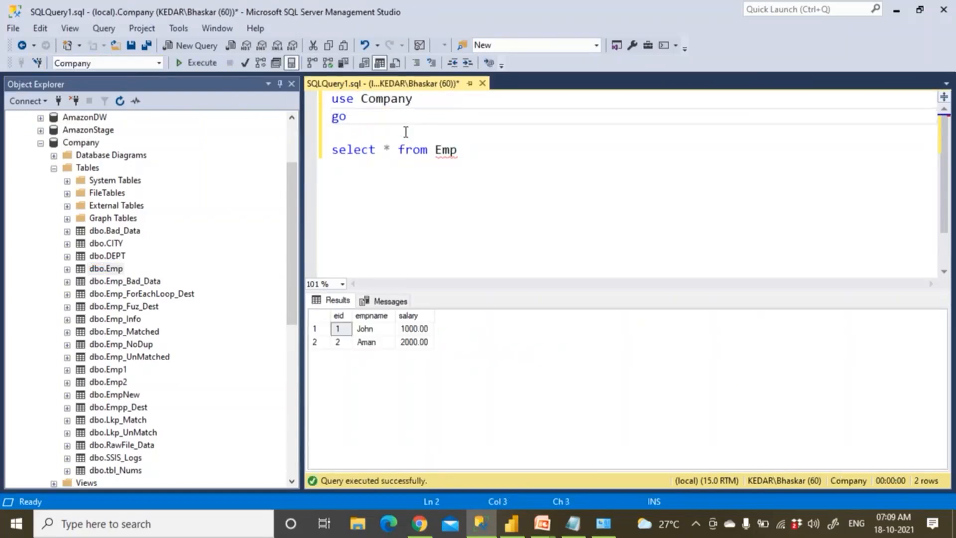
Add a closing go and inspect the rows: John 1000.00 and Aman 2000.00
drag(351, 342, 424, 331)
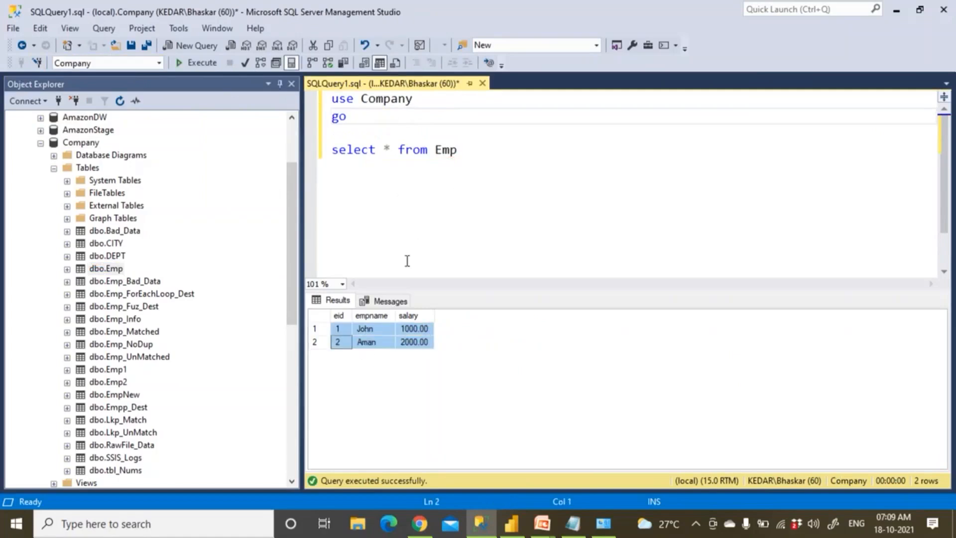
click(481, 149)
key(Return)
text(go)
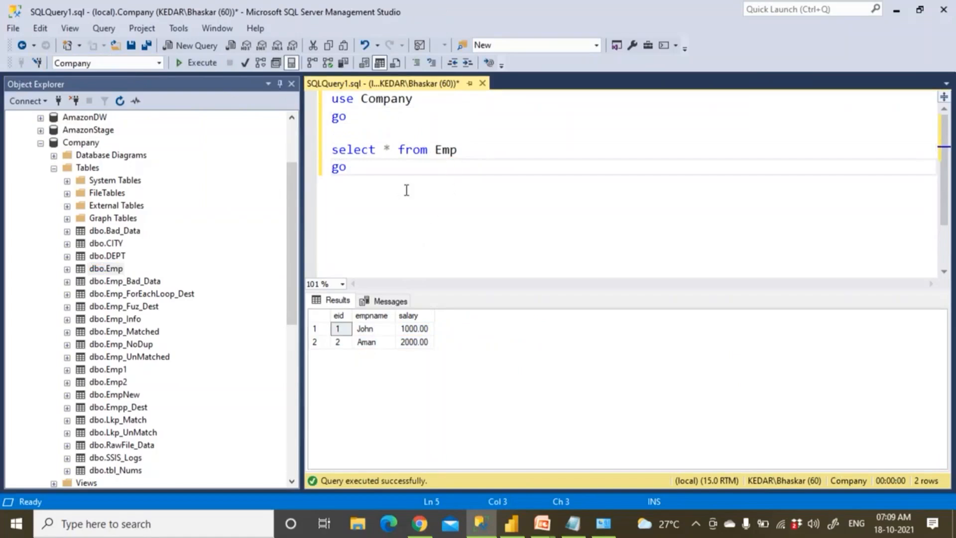
click(337, 317)
click(378, 319)
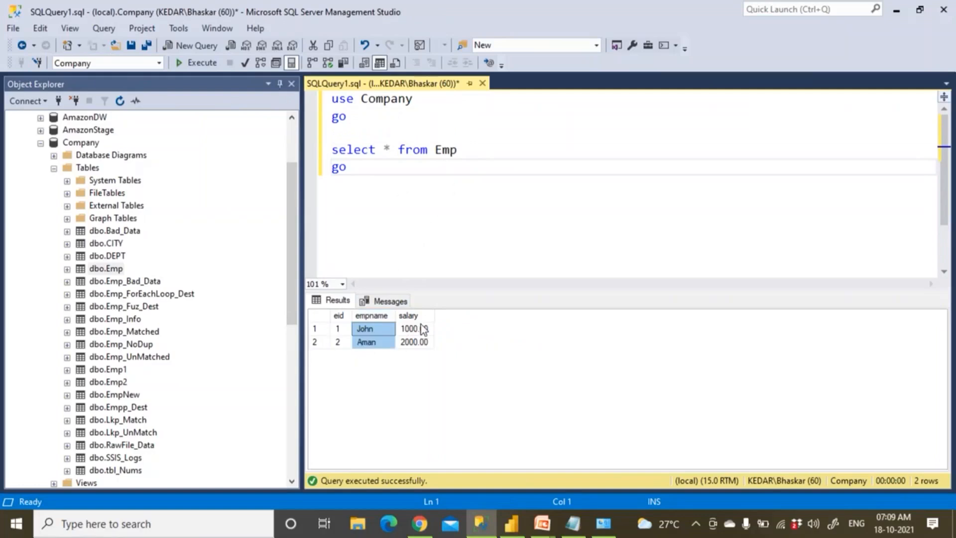
click(423, 329)
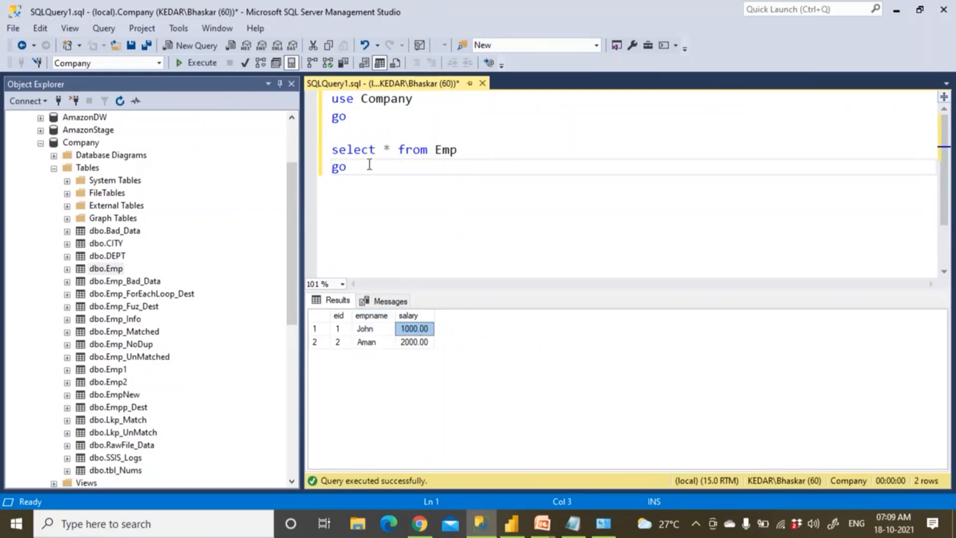
key(ctrl+a)
click(400, 244)
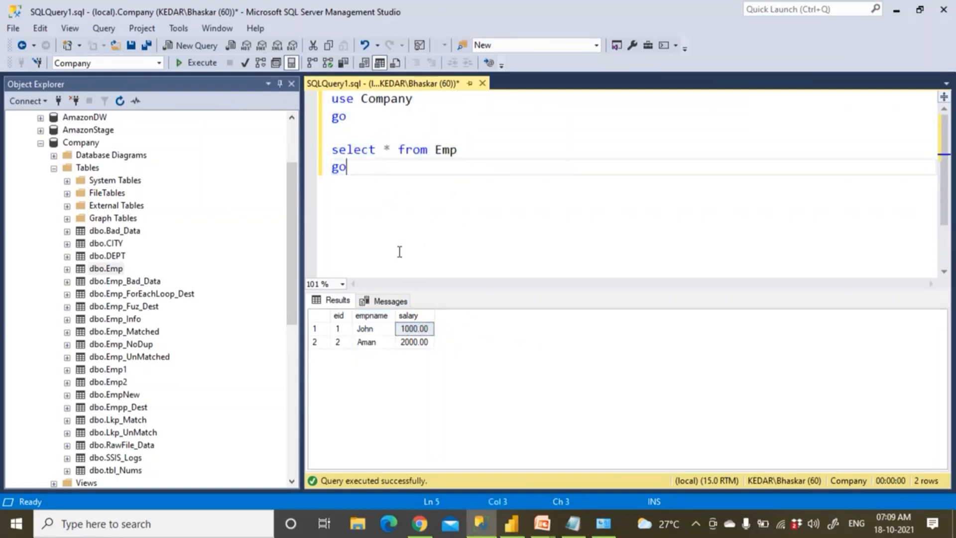
click(483, 532)
Set the connection to DirectQuery mode with database Company and confirm it
click(285, 286)
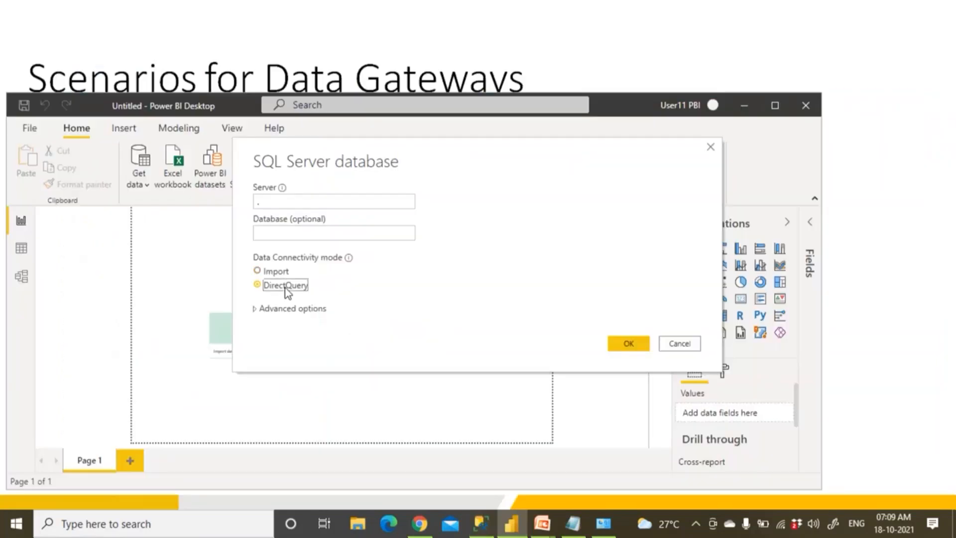
click(281, 234)
text(c)
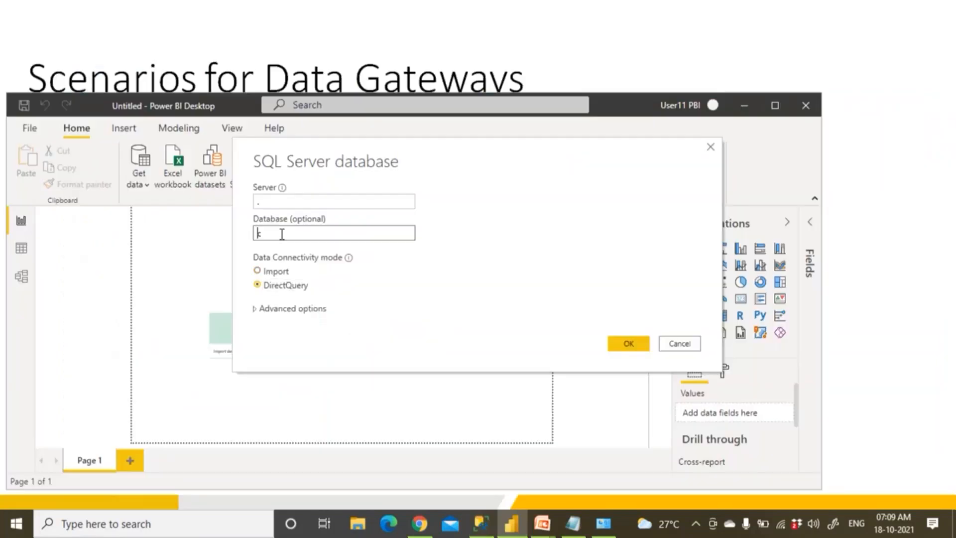
key(BackSpace)
text(Company)
click(284, 286)
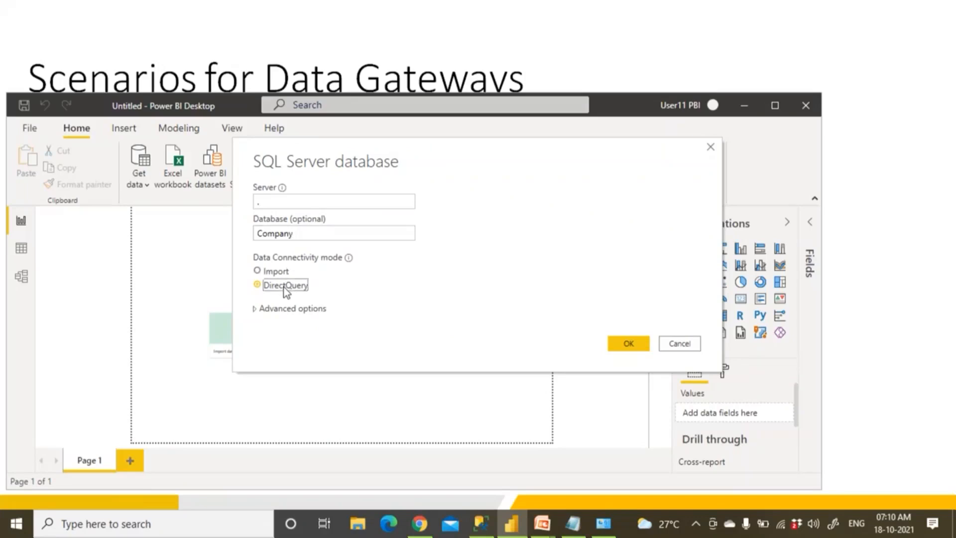
click(629, 350)
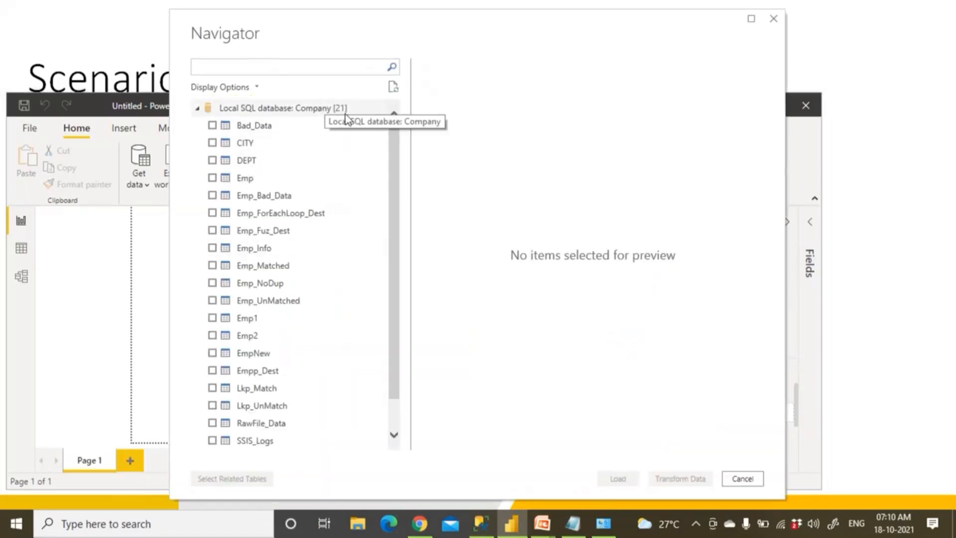
Check the Emp table in Navigator and load it
scroll(340, 231, down, 1)
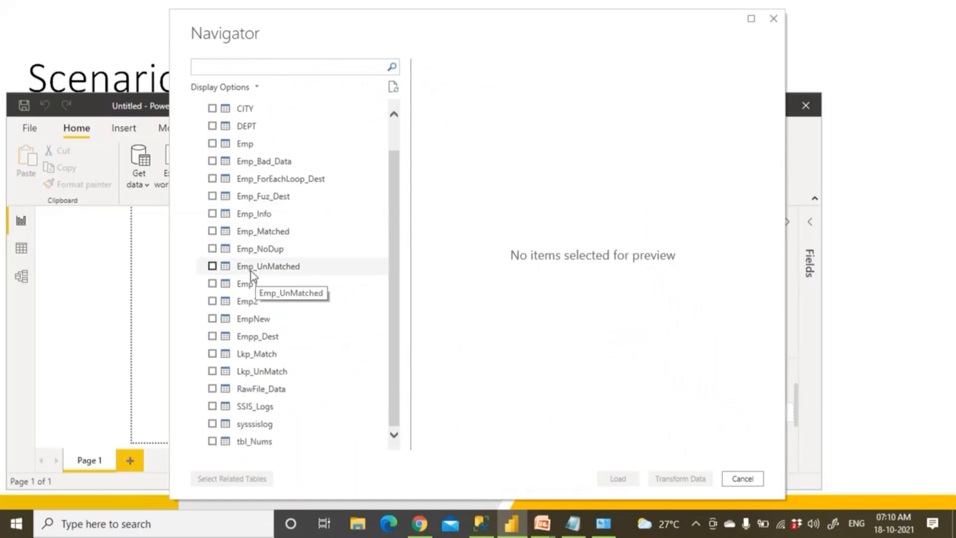
click(212, 143)
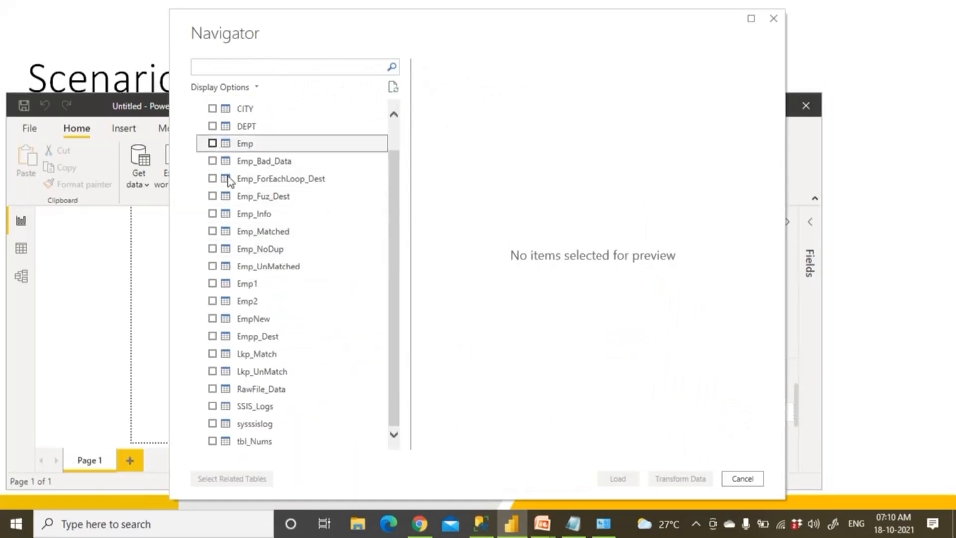
click(614, 477)
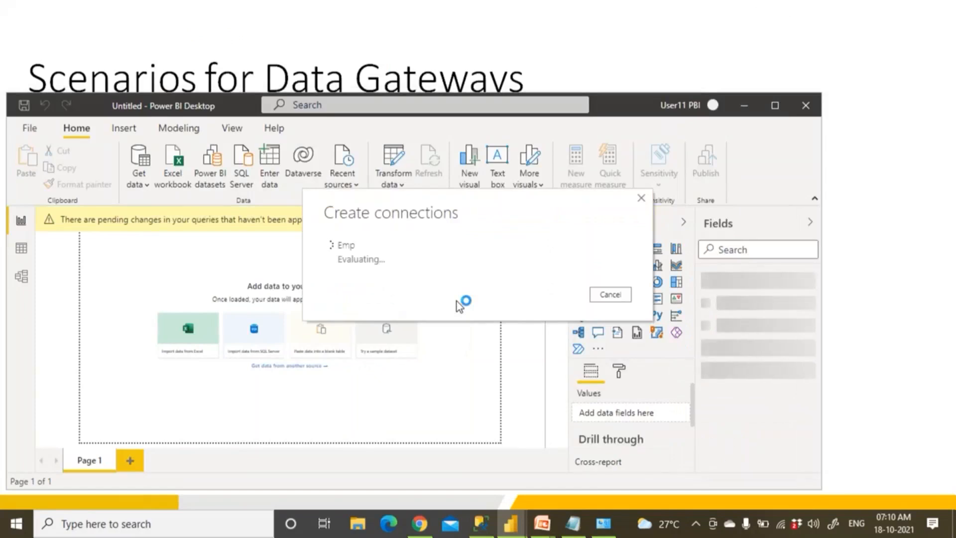
Review the eid, empname and salary result columns in SSMS, then return to Power BI Desktop
click(481, 528)
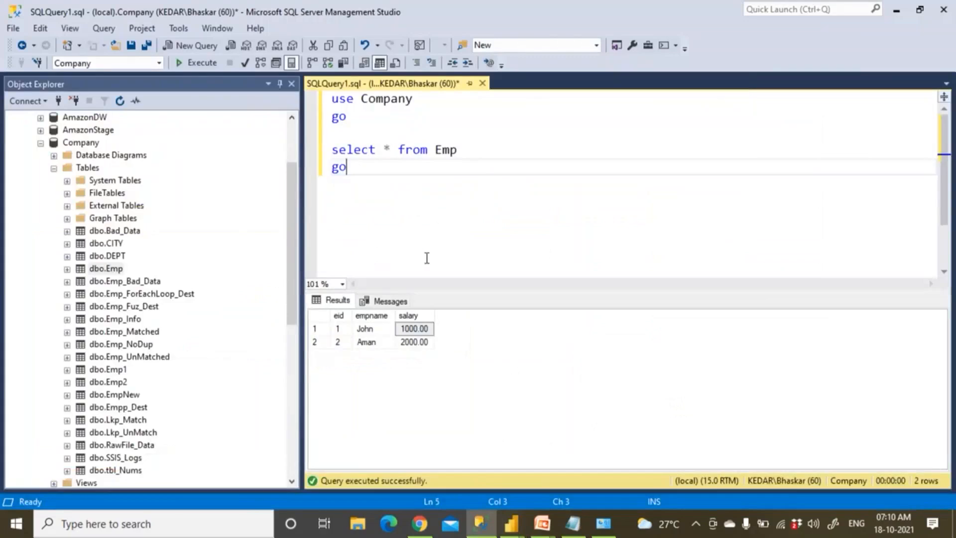
click(338, 315)
click(371, 316)
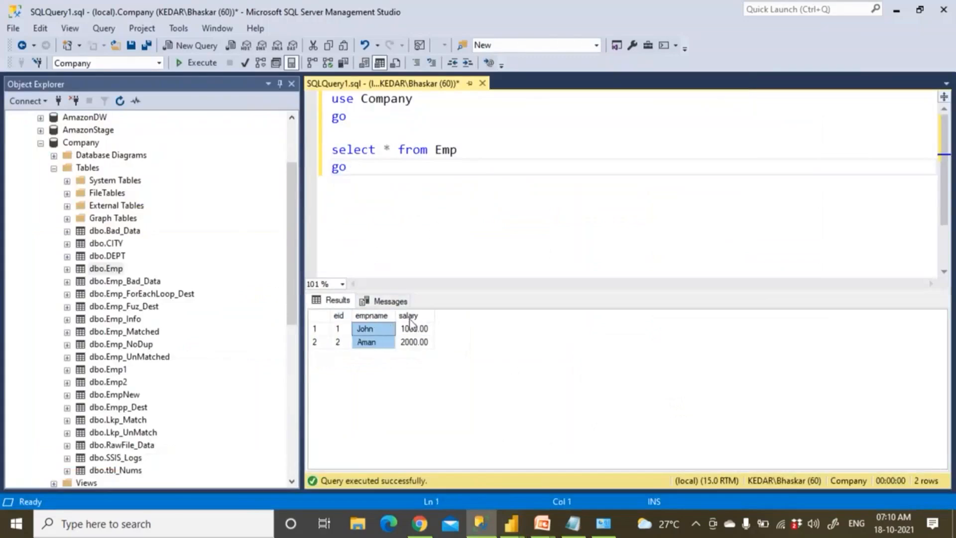
click(423, 316)
click(487, 153)
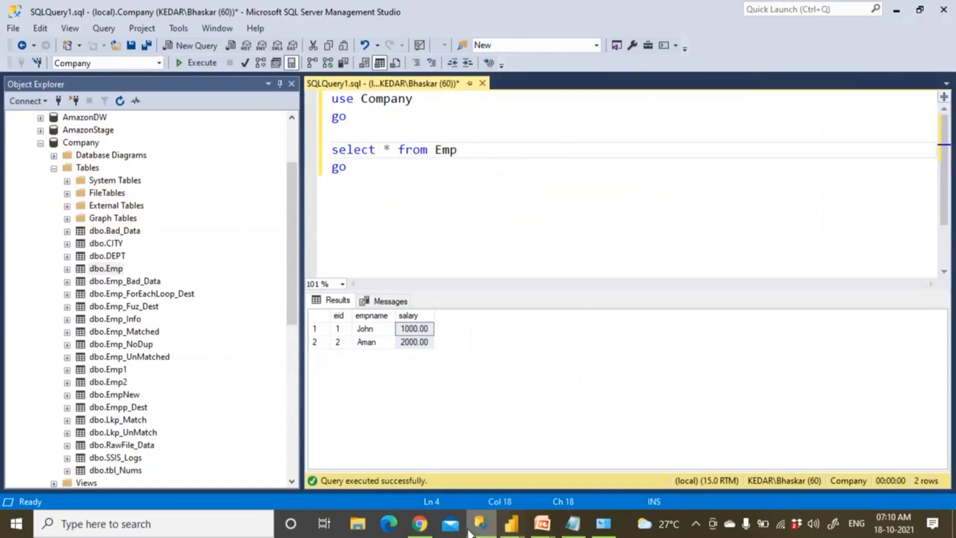
click(470, 529)
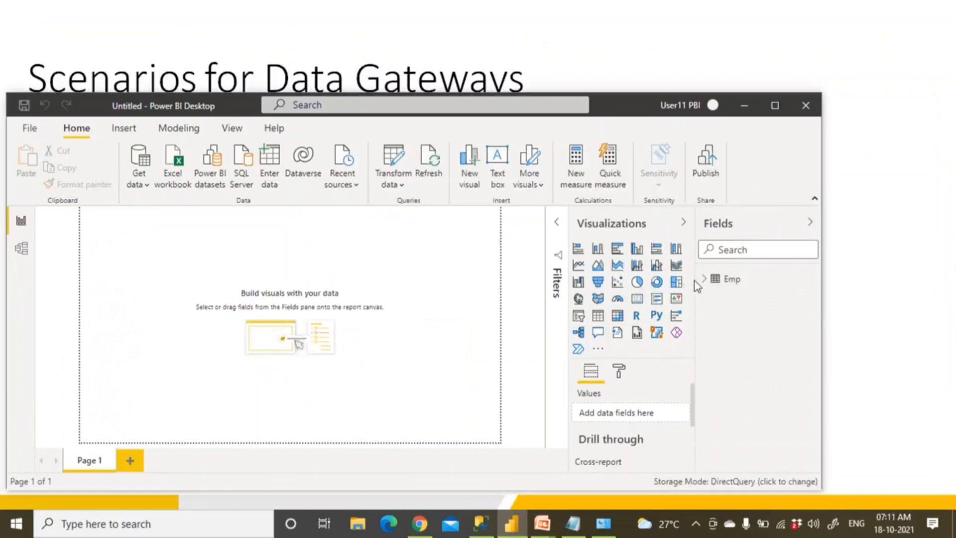
Add a card visual showing the salary total ₹3K at the page's top-left
click(704, 279)
click(639, 299)
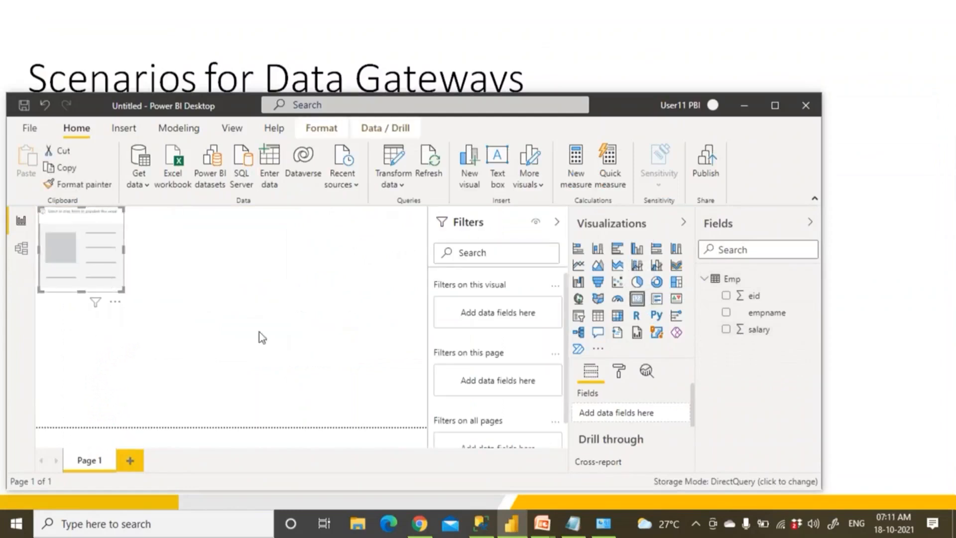
drag(258, 332, 282, 341)
drag(709, 334, 298, 322)
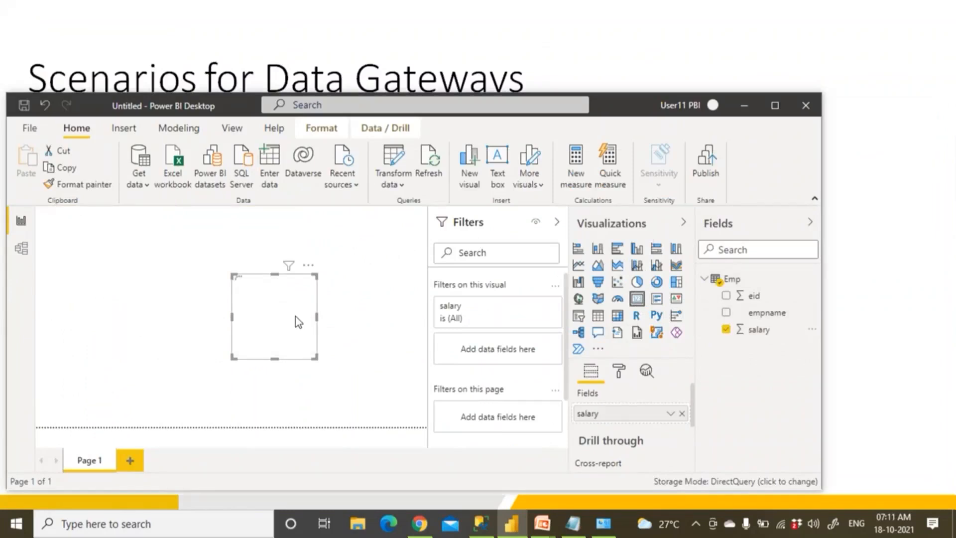
drag(298, 323, 140, 280)
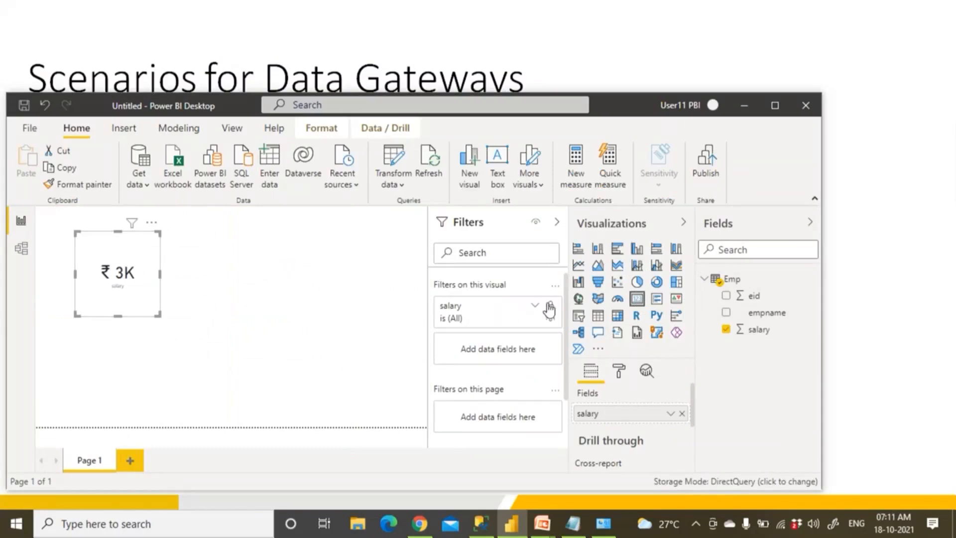
Maximise the Power BI window and collapse the Filters pane
click(619, 371)
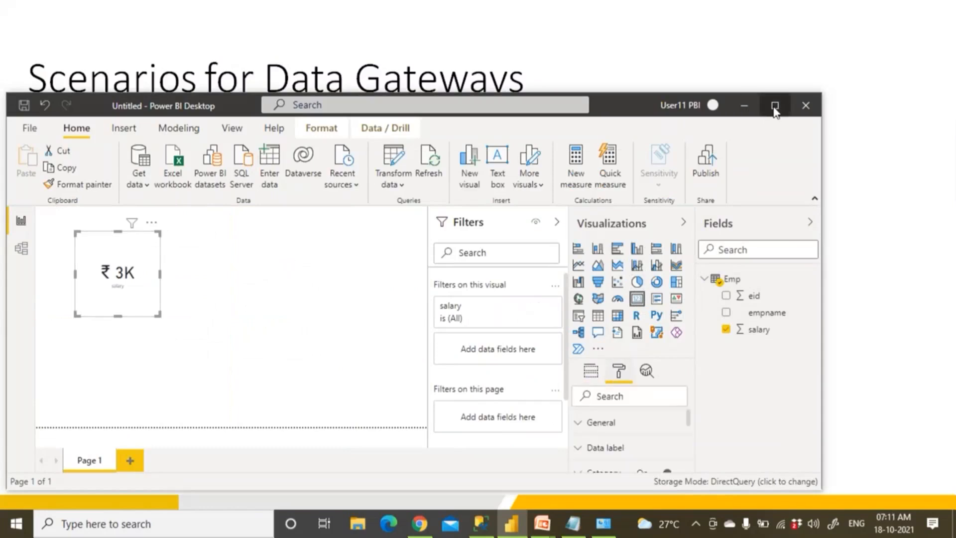
click(775, 105)
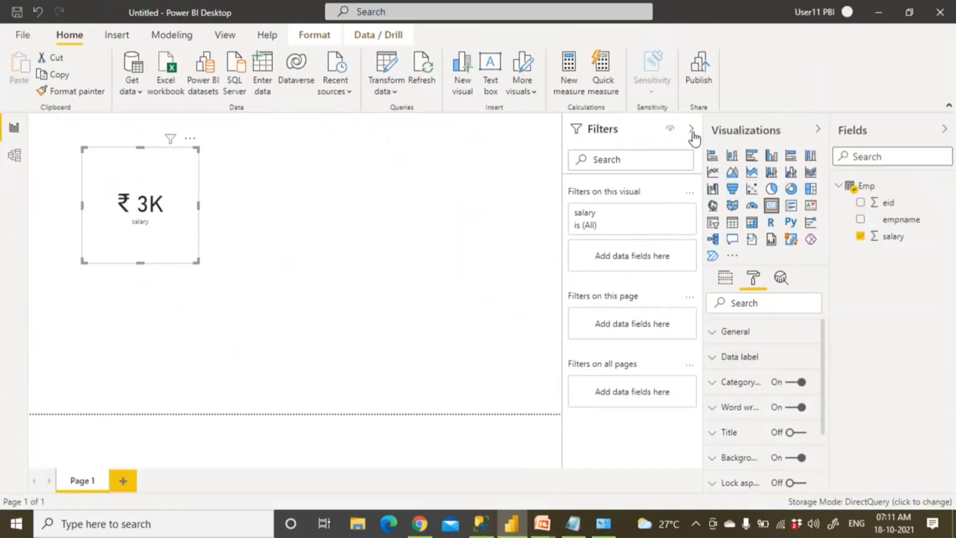
click(692, 130)
scroll(789, 368, down, 2)
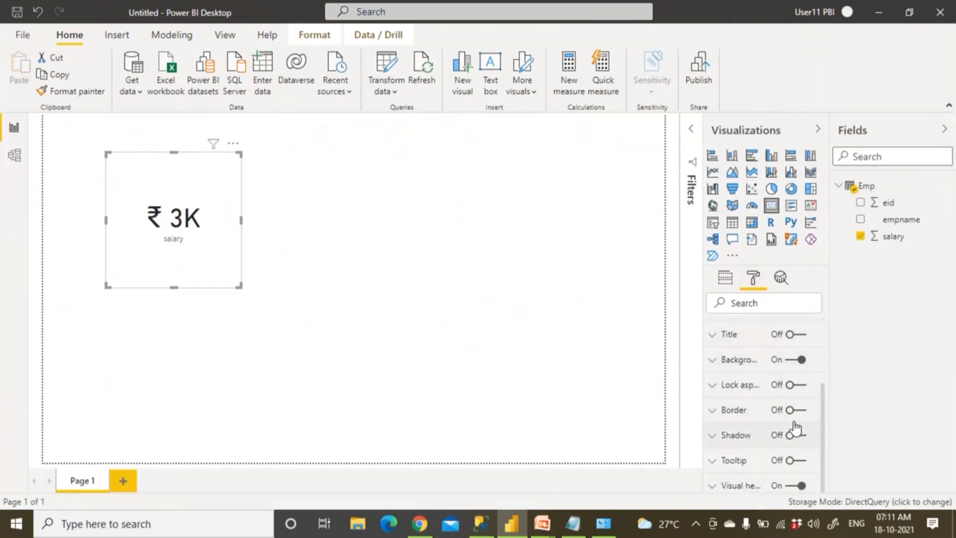
Turn on a border for the salary card and shrink it
click(799, 411)
click(258, 290)
click(198, 258)
drag(240, 285, 195, 230)
click(485, 261)
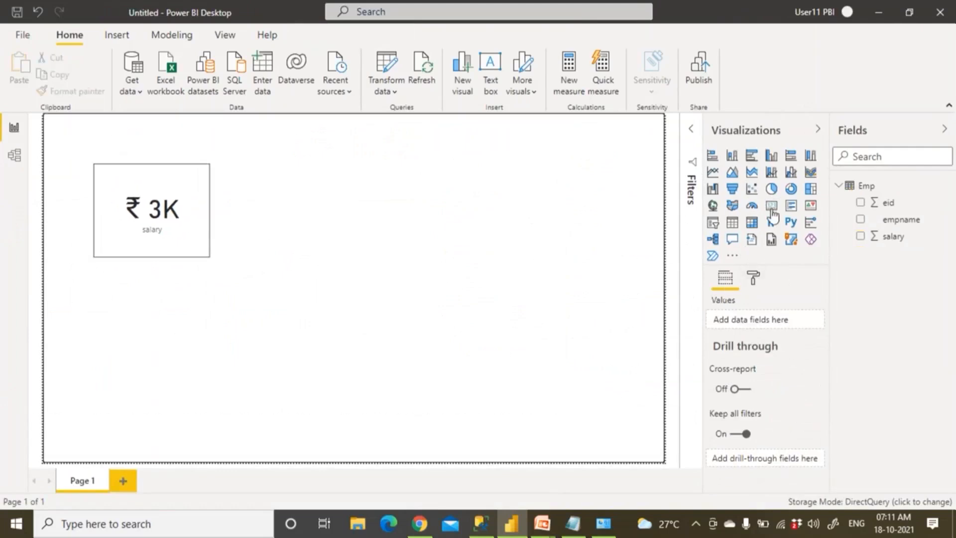
Add a table of eid (Don't summarize), empname and salary, sized to fit its rows
click(732, 223)
drag(190, 328, 391, 210)
drag(412, 256, 547, 400)
click(860, 203)
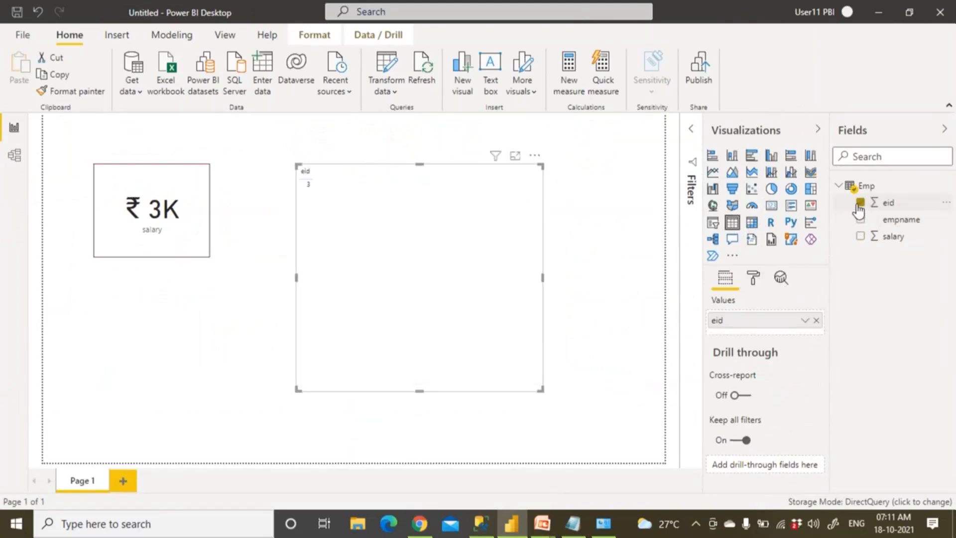
click(805, 321)
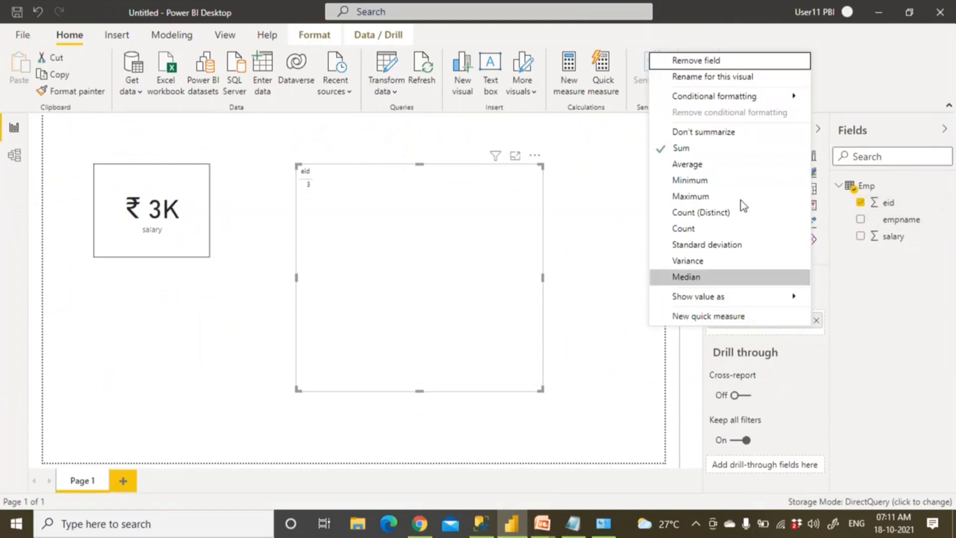
click(703, 131)
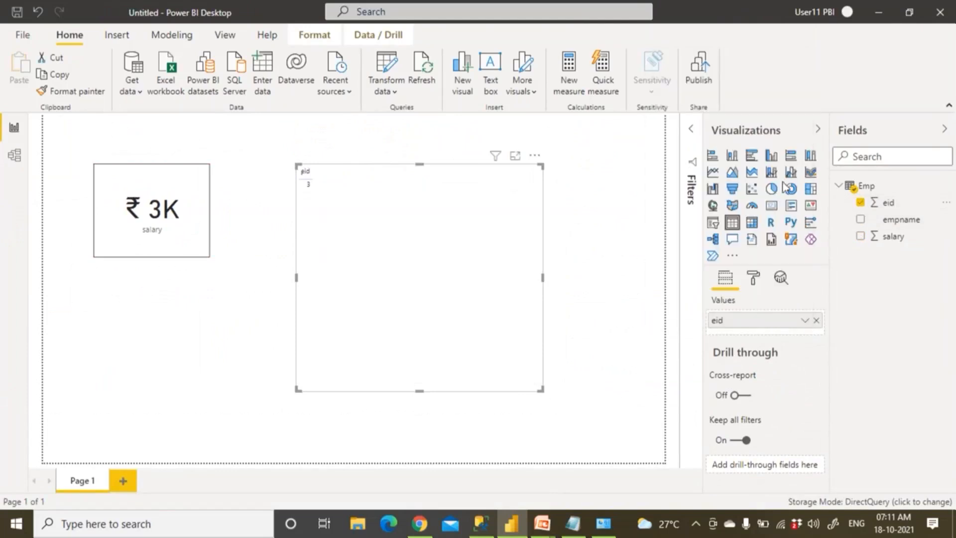
click(860, 236)
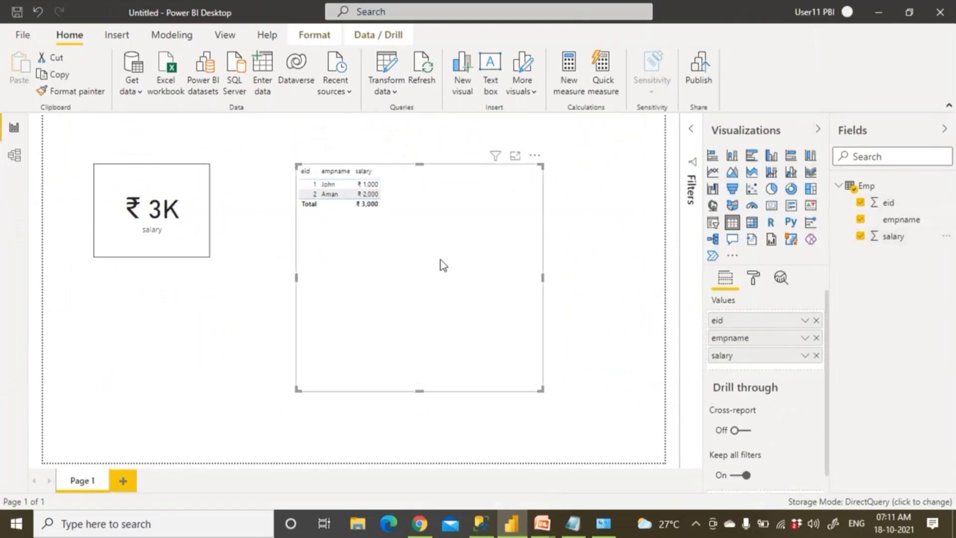
click(546, 392)
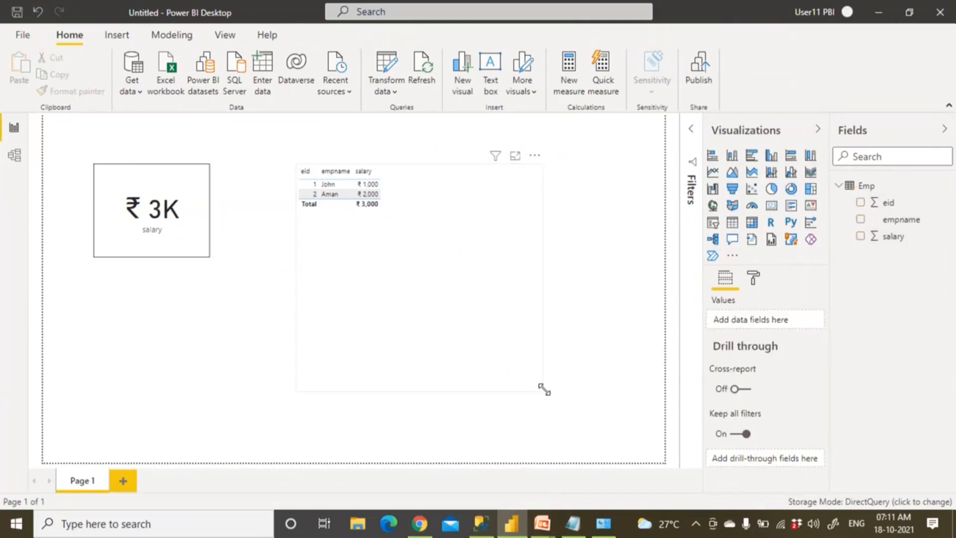
click(540, 379)
drag(541, 390, 470, 220)
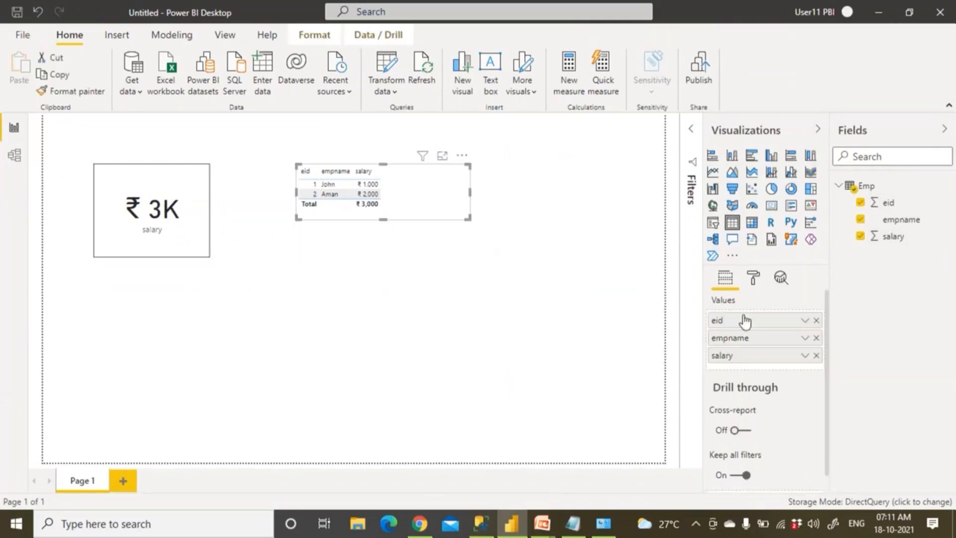
click(754, 278)
Try the Sparse table style, then apply the Flashy rows style to the table
click(741, 359)
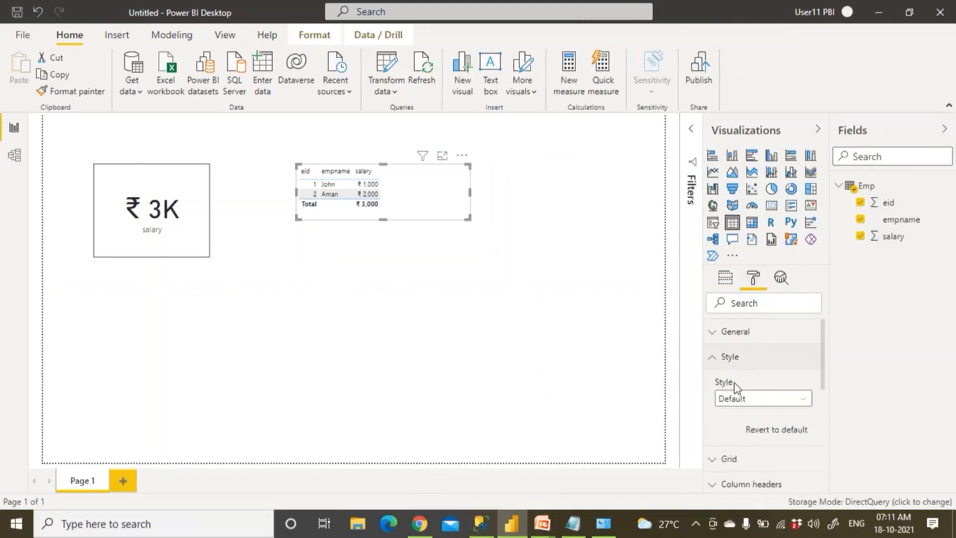
click(740, 400)
click(740, 369)
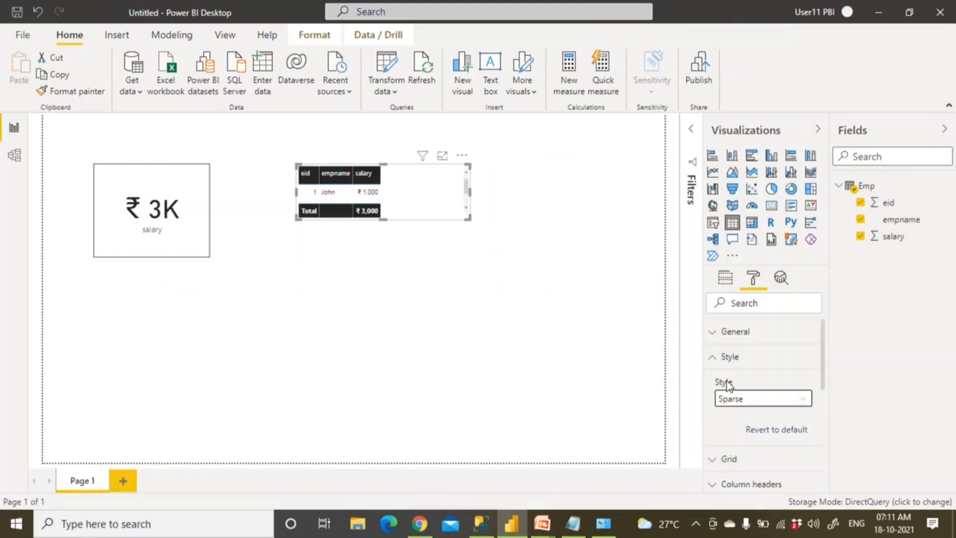
click(715, 357)
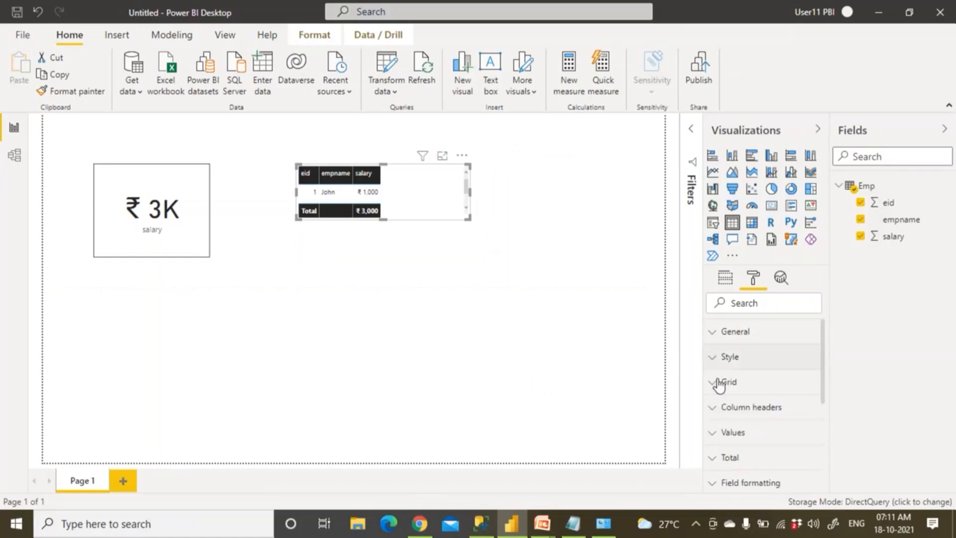
click(713, 387)
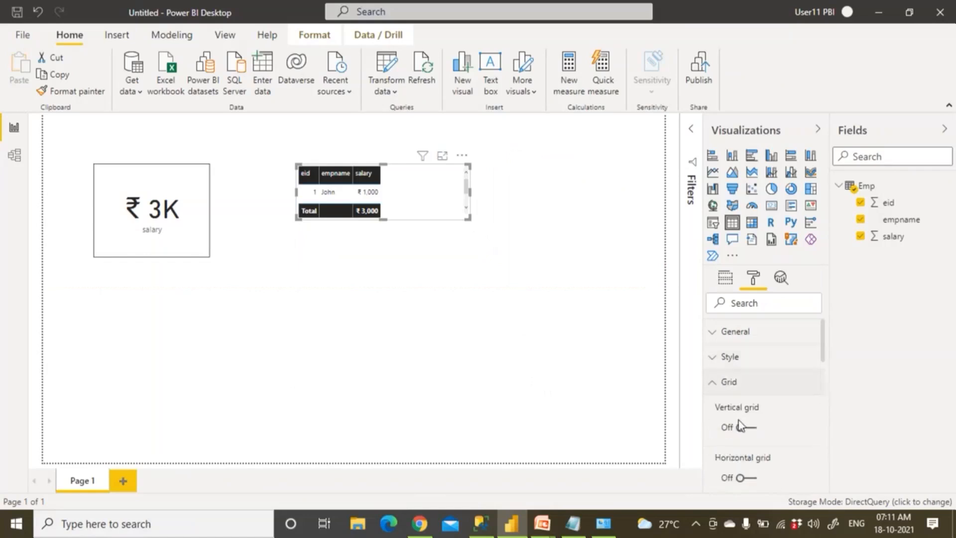
click(715, 363)
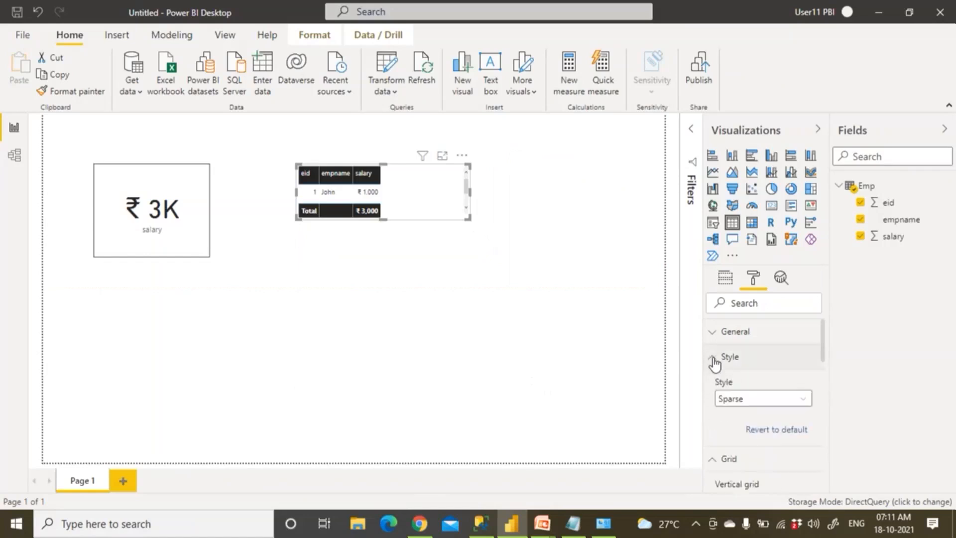
click(744, 403)
click(745, 336)
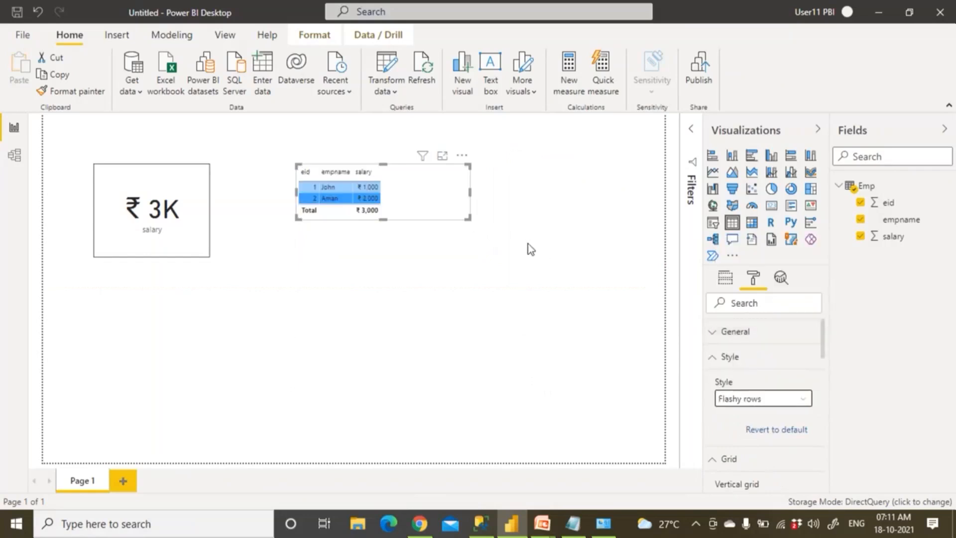
Enlarge the table and its text size so both employee rows show
drag(468, 218, 504, 249)
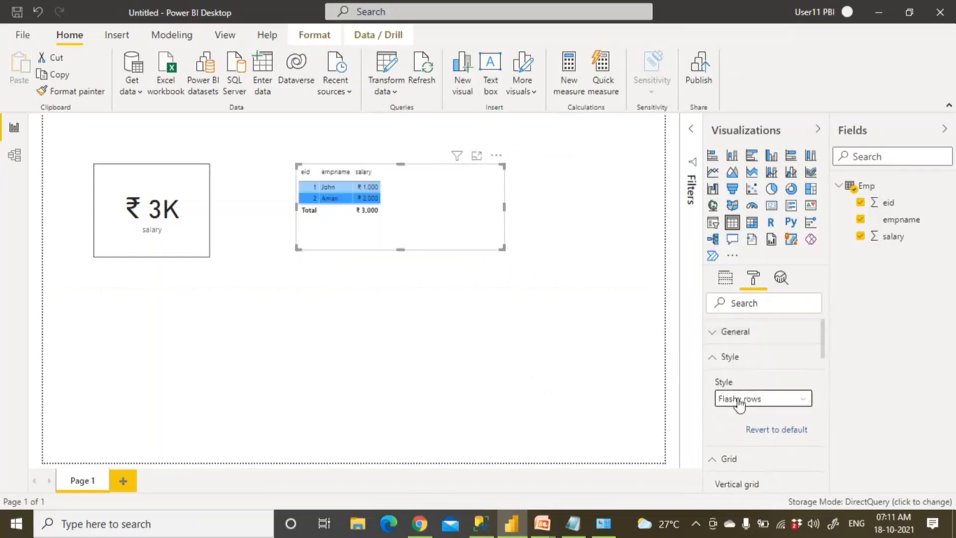
click(709, 360)
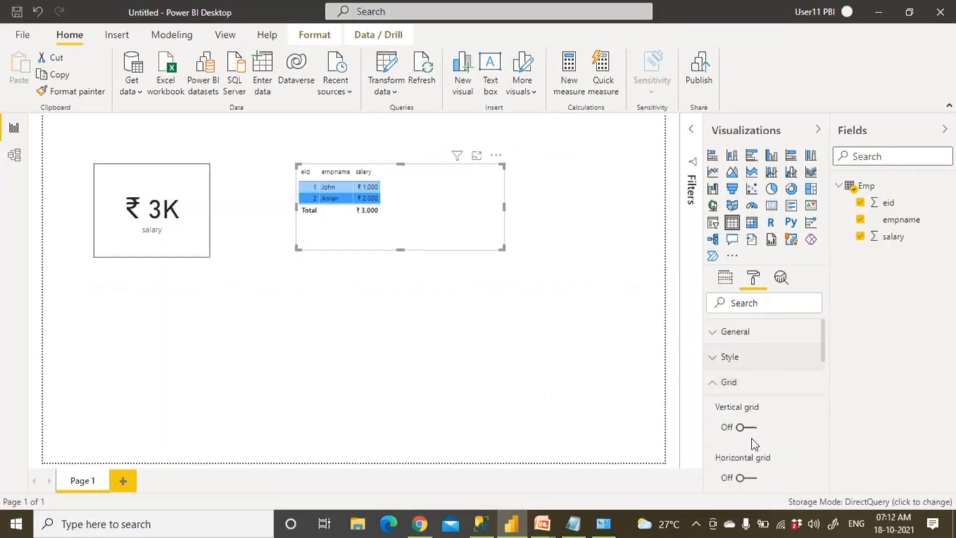
scroll(750, 437, down, 5)
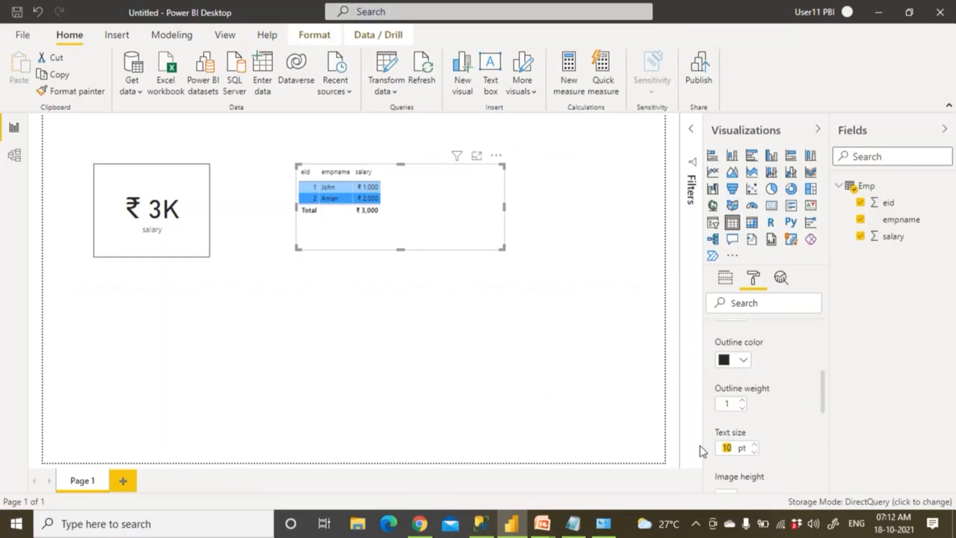
text(25)
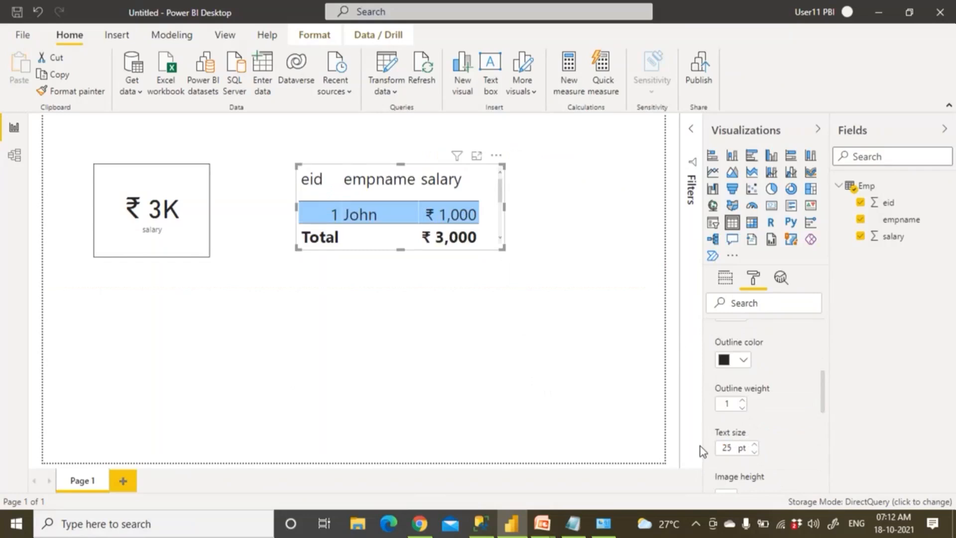
text(0)
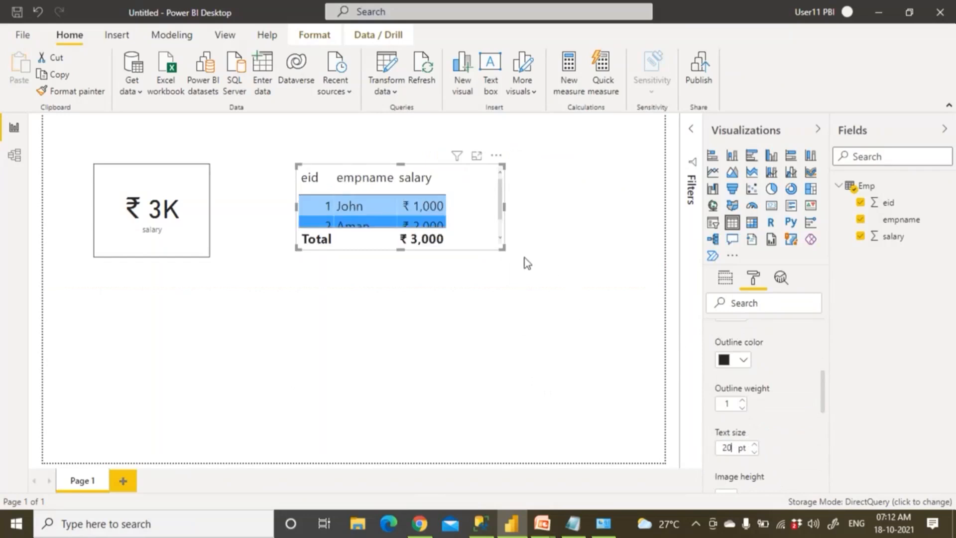
drag(503, 246, 543, 294)
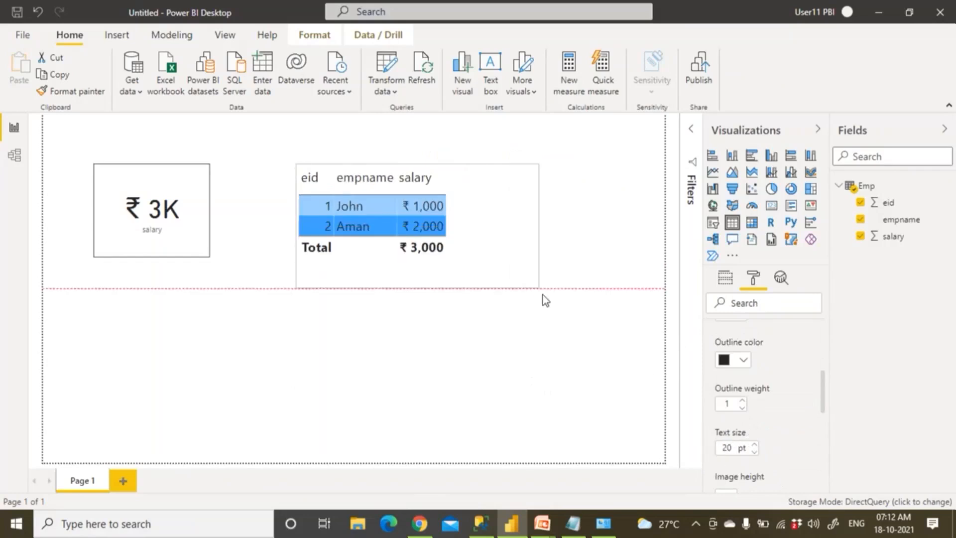
click(529, 339)
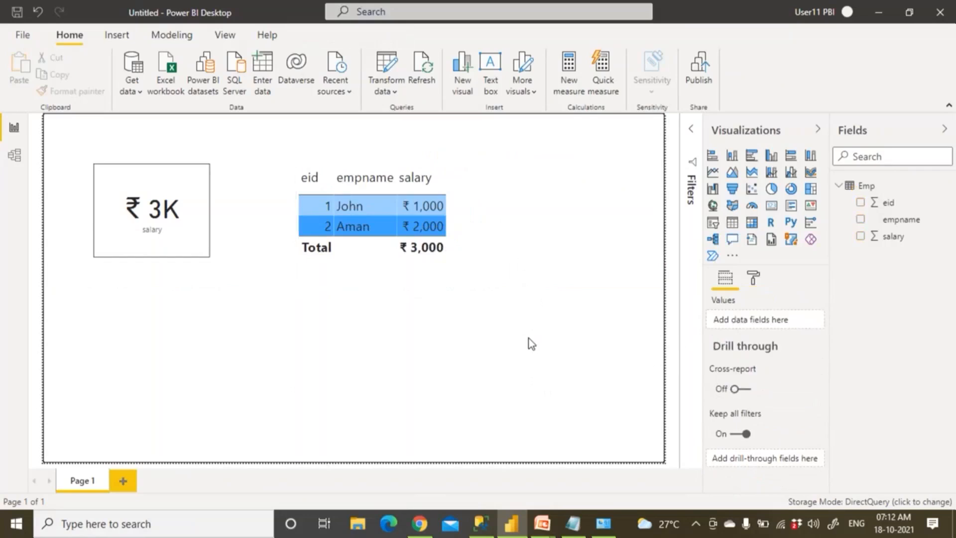
Turn the table's border on in the Format pane
click(753, 278)
scroll(784, 393, down, 1)
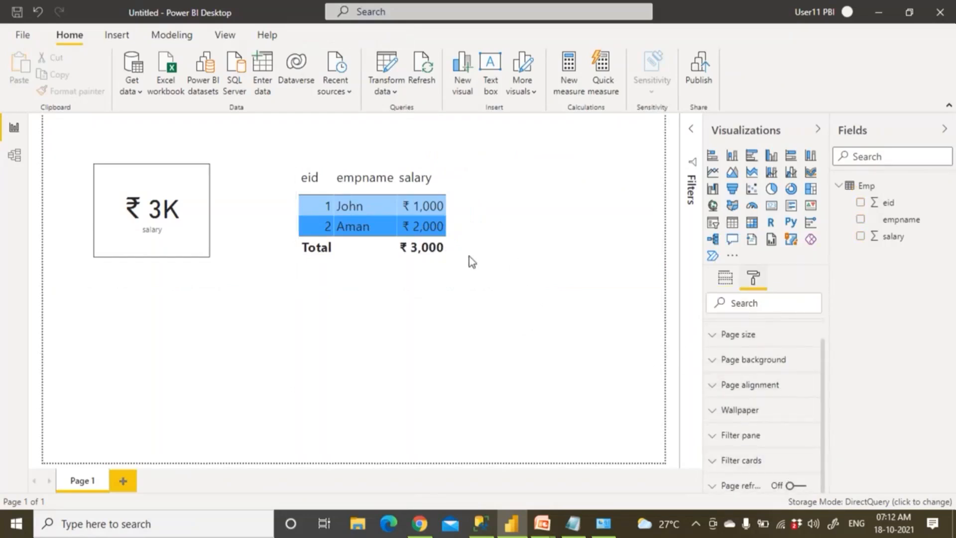
click(400, 221)
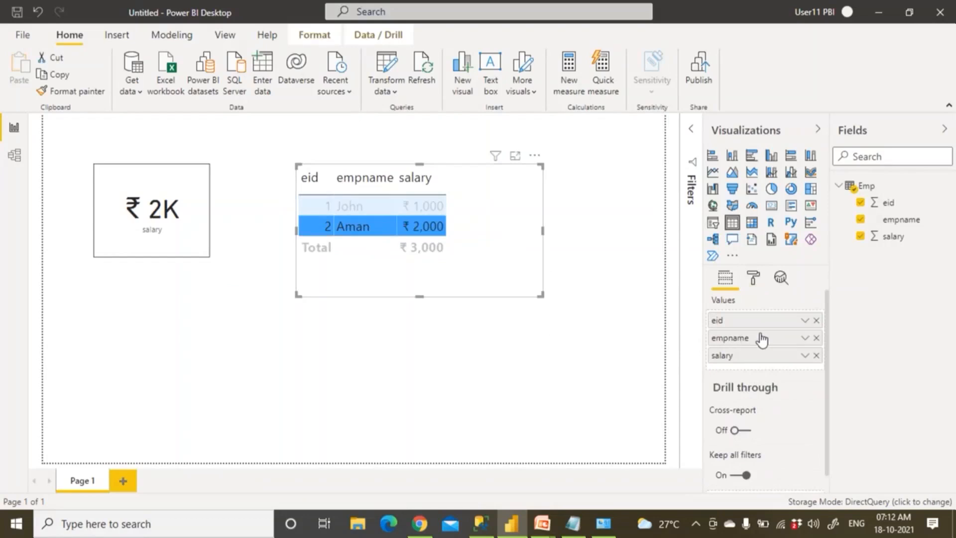
click(754, 278)
scroll(775, 374, down, 2)
click(799, 410)
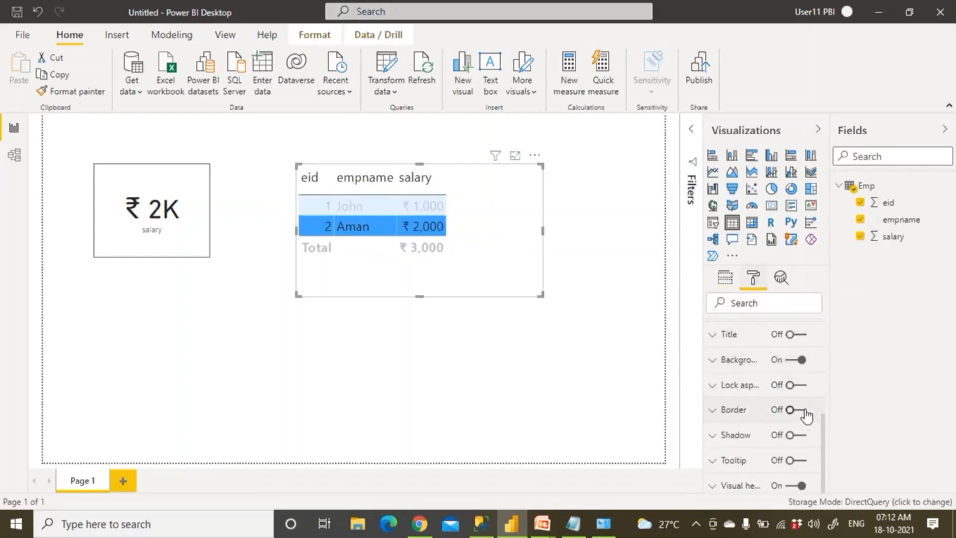
click(483, 359)
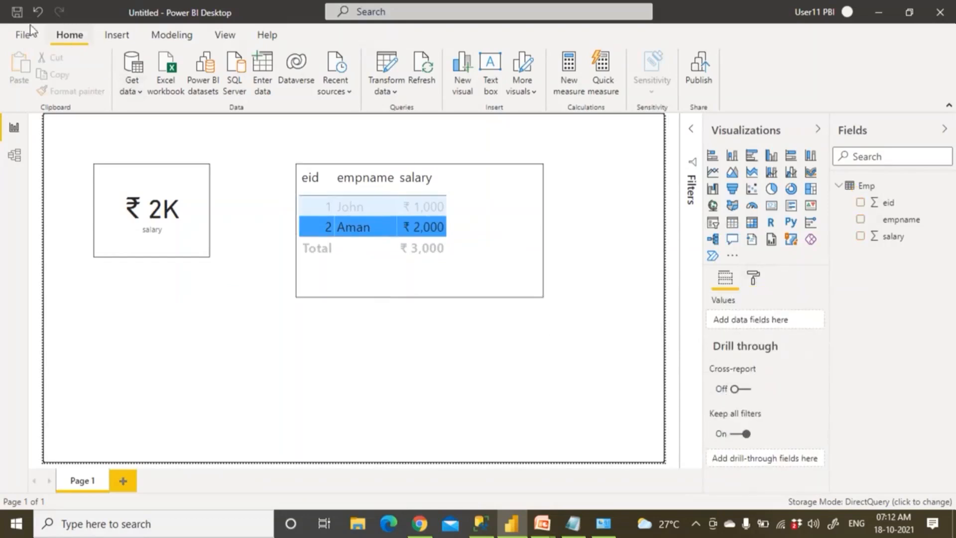
Save the report, editing an existing name to SQL_DirectQuery_CompanyDB_Oct18th2021
click(17, 12)
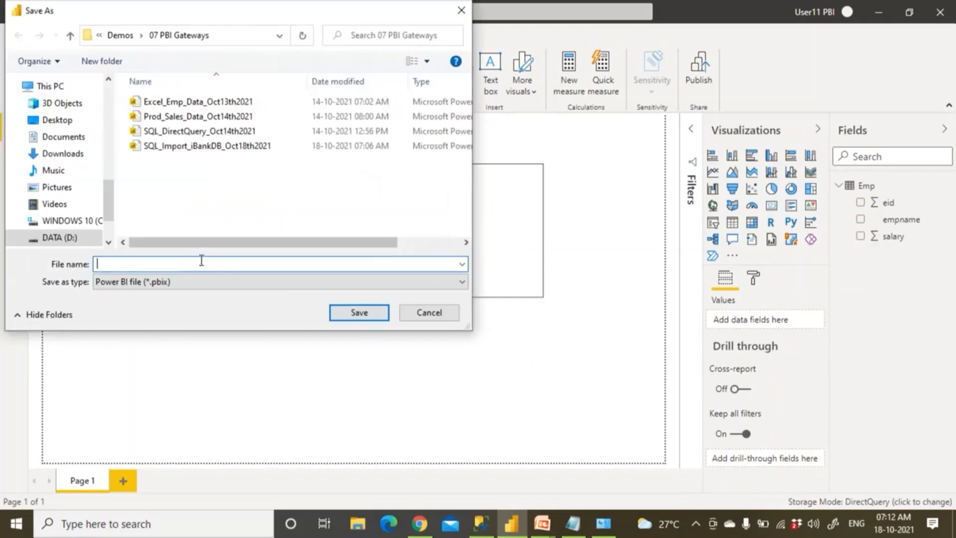
click(175, 151)
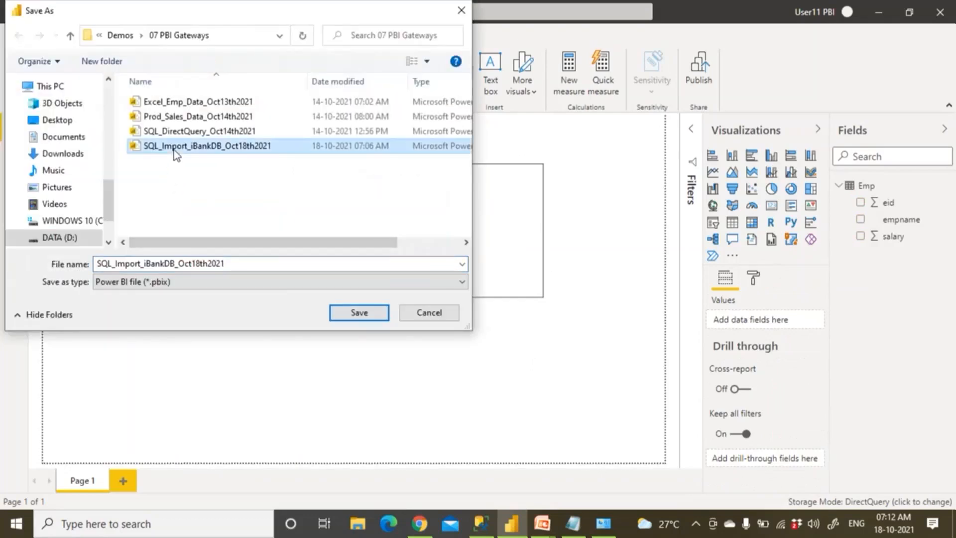
double_click(141, 264)
key(Home)
key(Right)
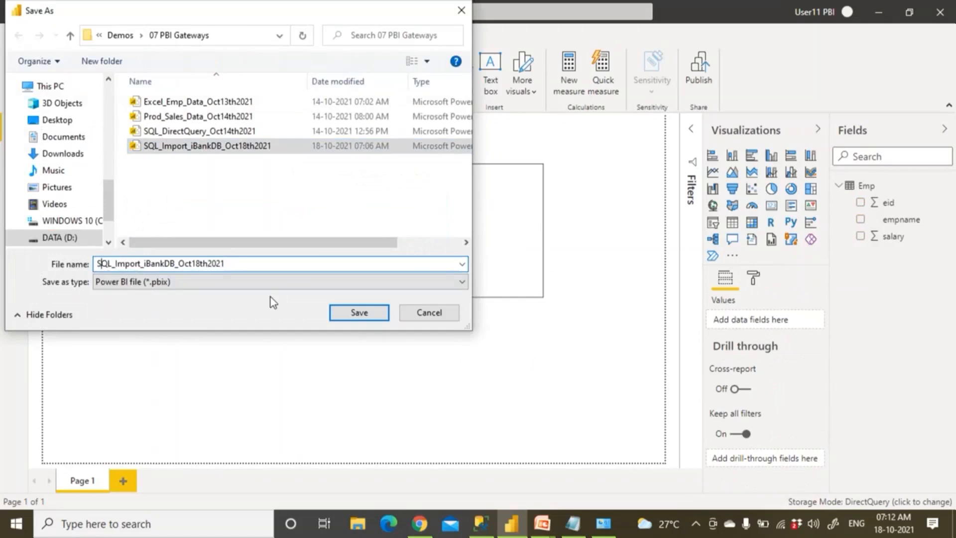
key(shift+Right)
key(shift+Right)
key(shift+Right)
key(shift+Right)
key(shift+Right)
key(shift+Right)
text(Direc)
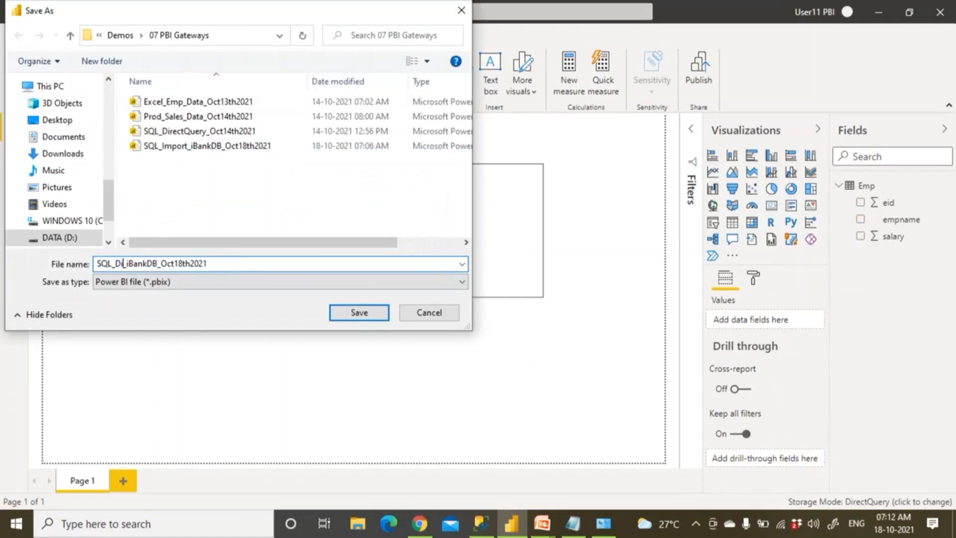
text(tQuer)
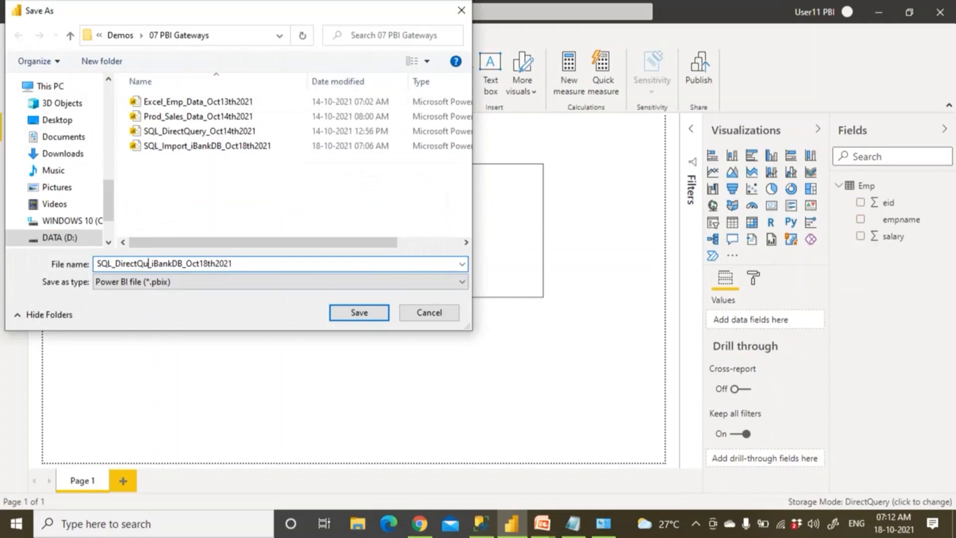
text(y)
drag(163, 263, 183, 263)
text(Company)
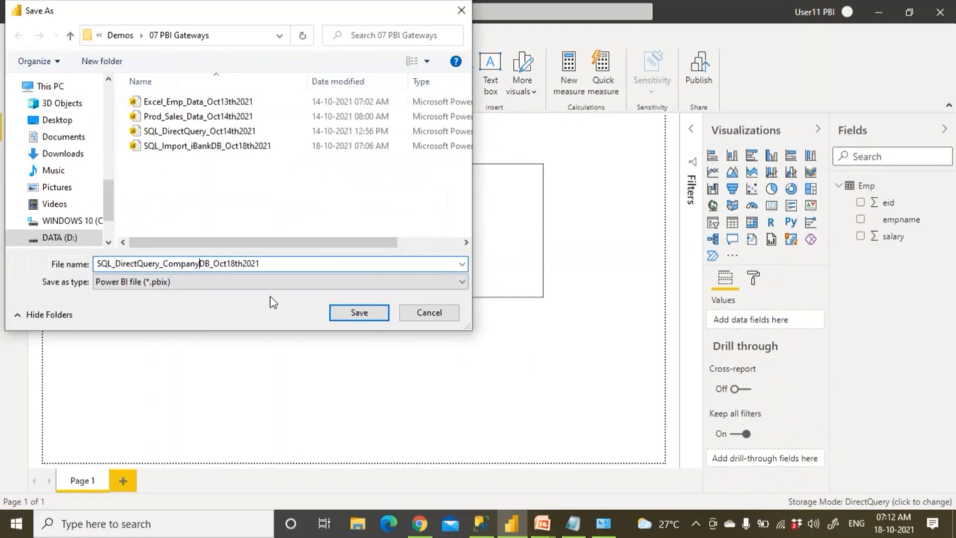
click(369, 315)
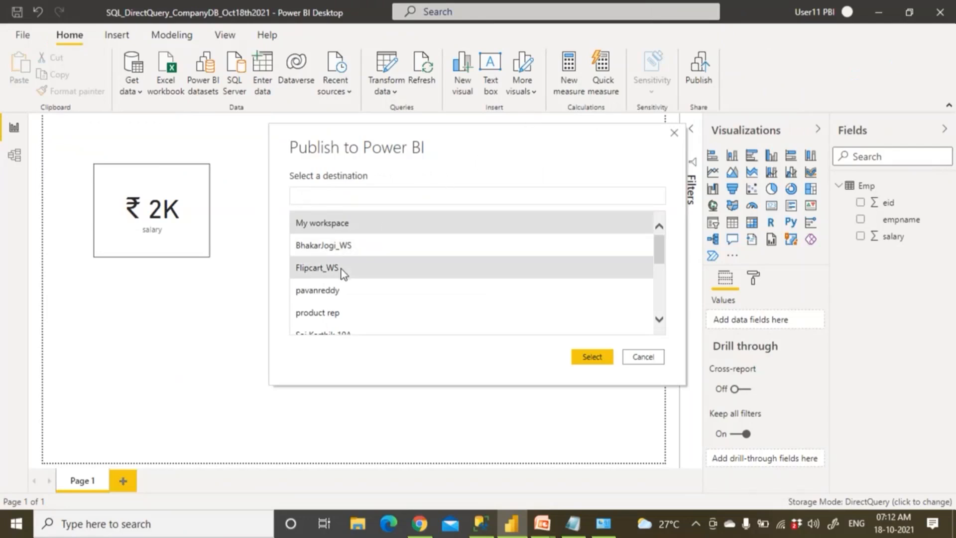
Publish the report to the Flipcart_WS workspace and dismiss the success message
click(341, 269)
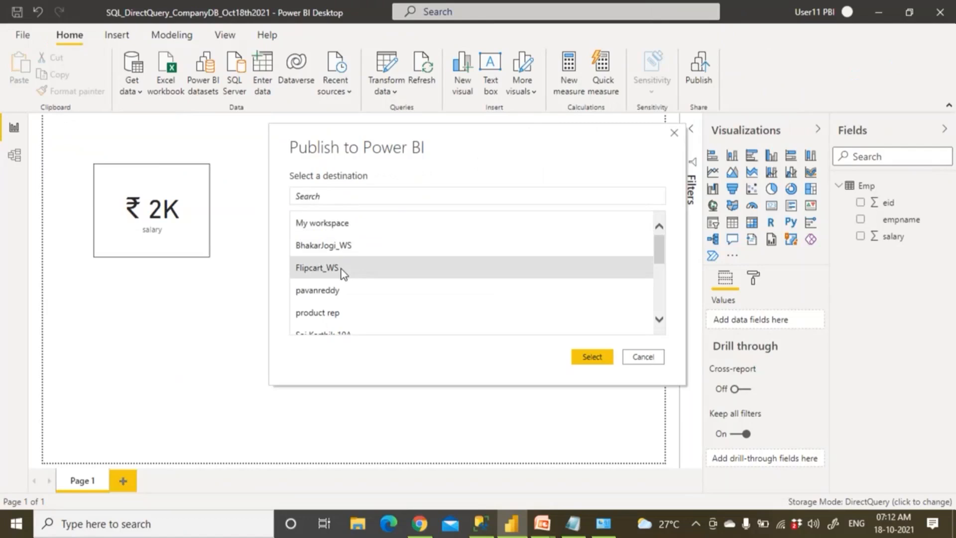
click(351, 251)
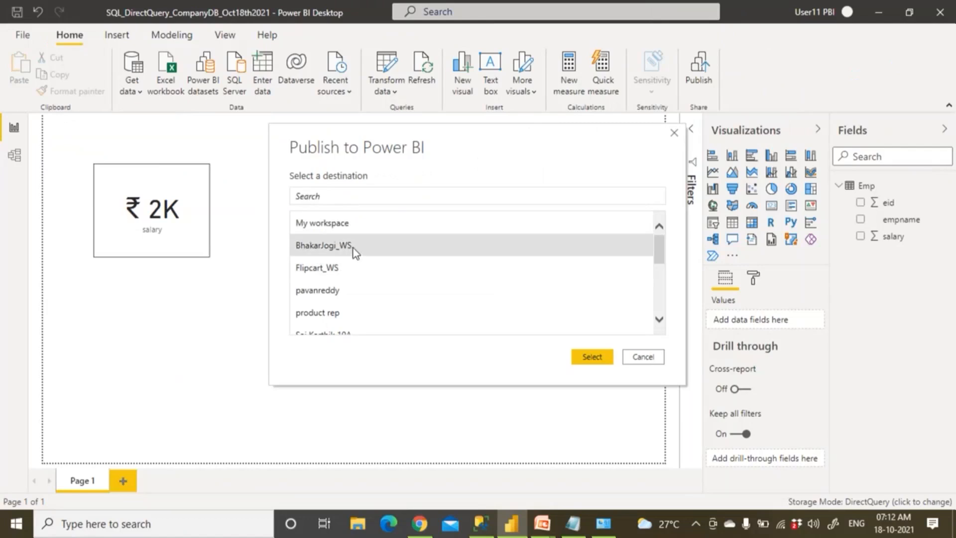
click(592, 358)
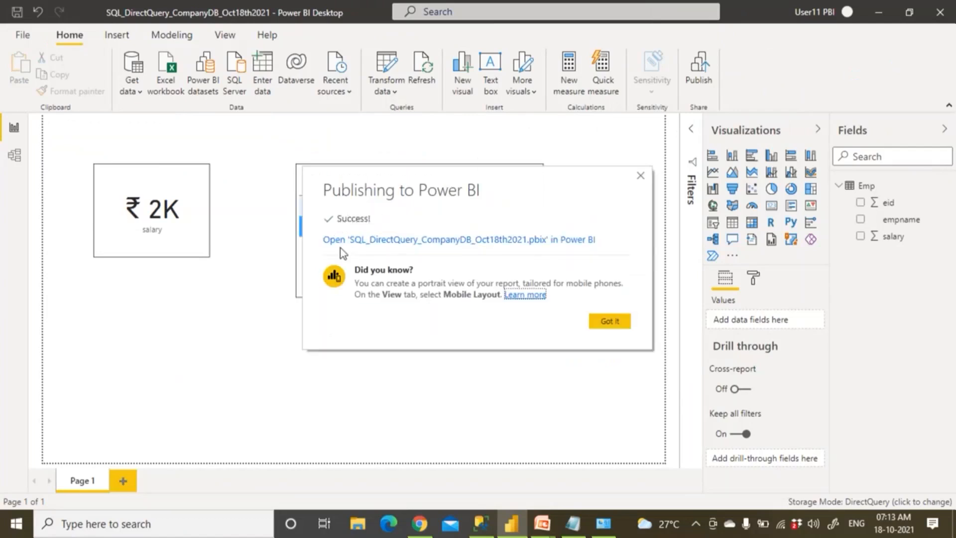
click(609, 322)
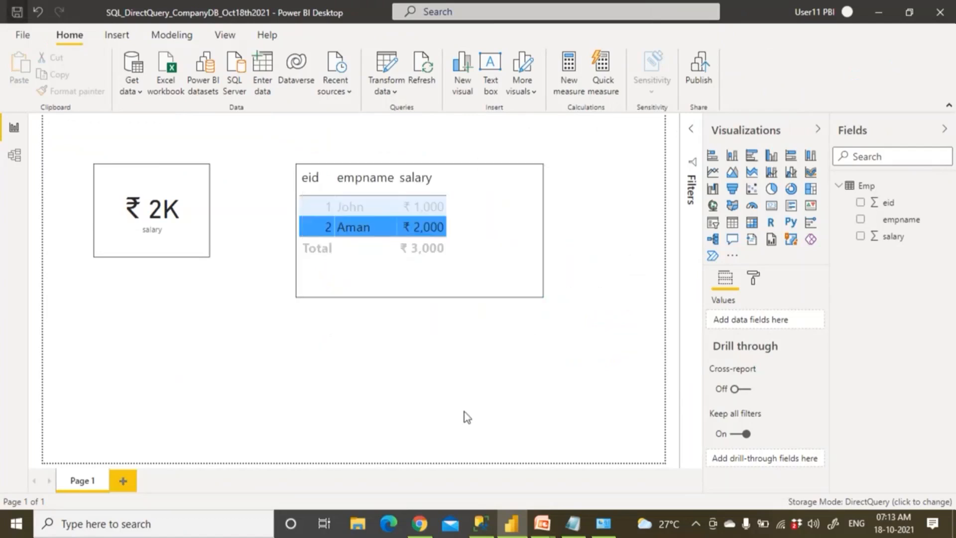
click(419, 523)
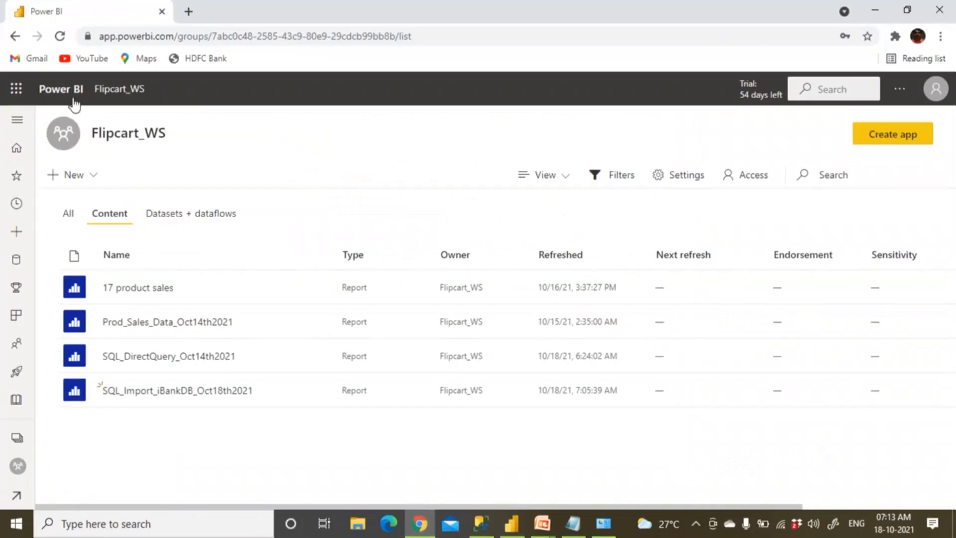
Show the BhakarJogi_WS workspace's Datasets + dataflows list and bring up the Settings options
click(17, 438)
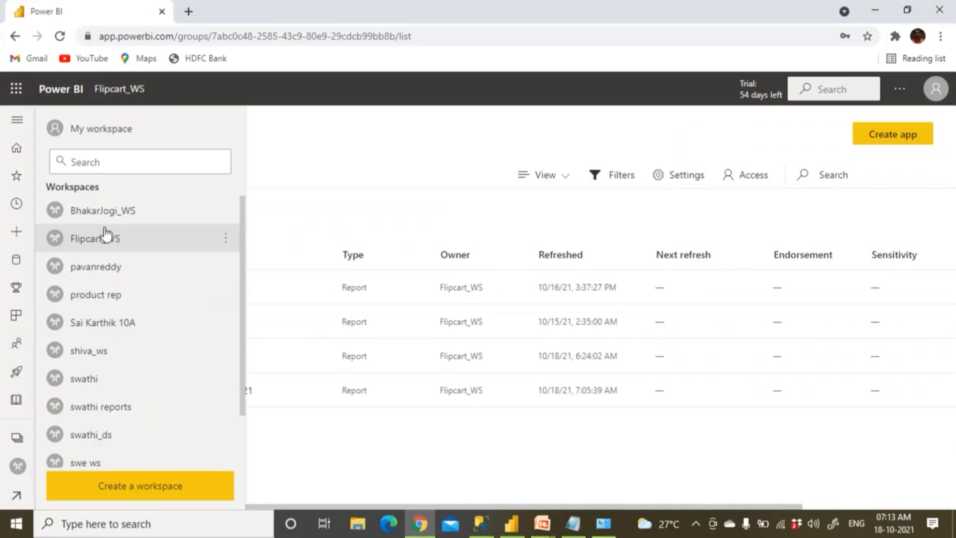
click(112, 215)
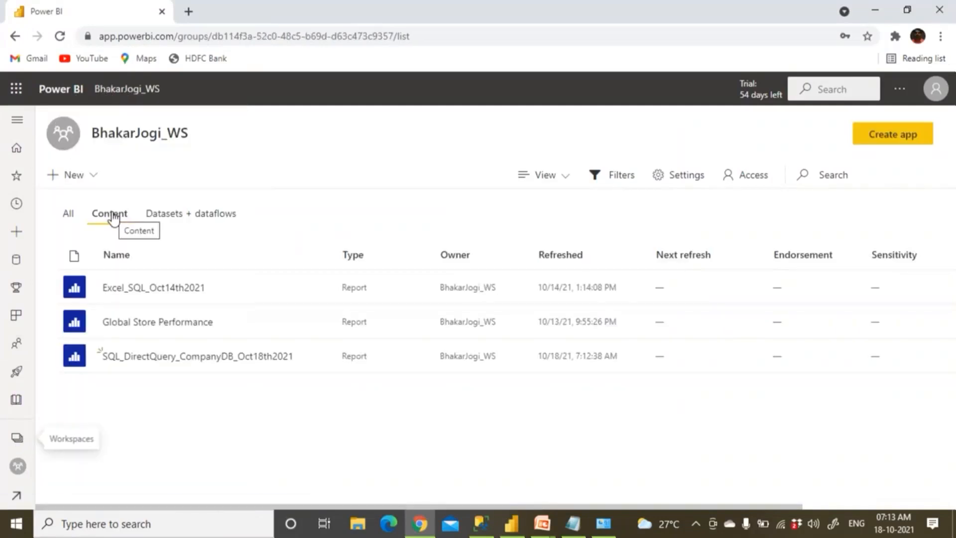
click(224, 218)
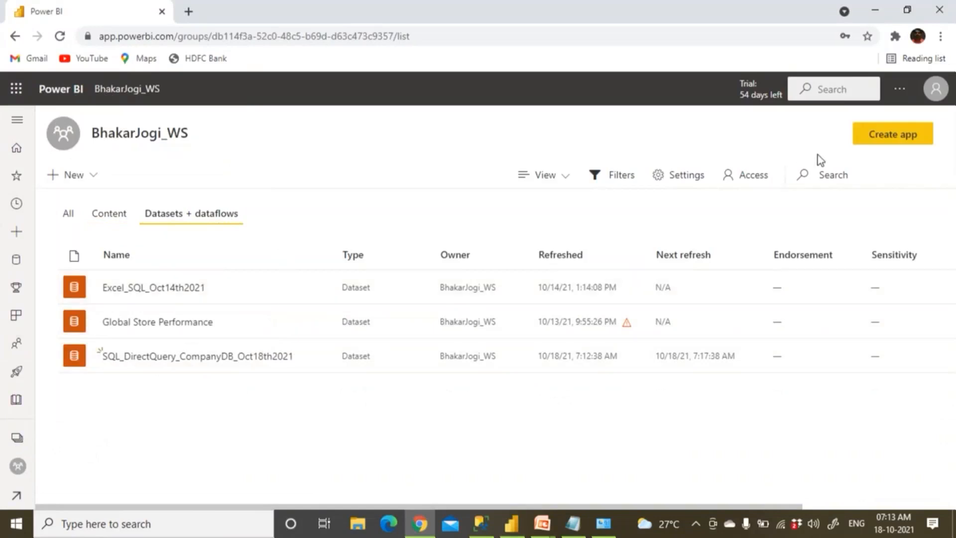
click(901, 91)
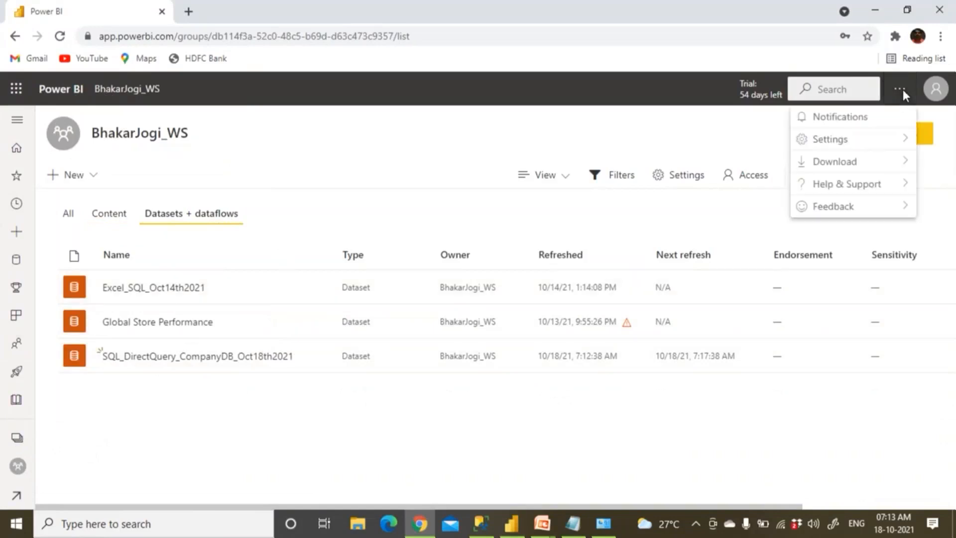
mouse_move(856, 145)
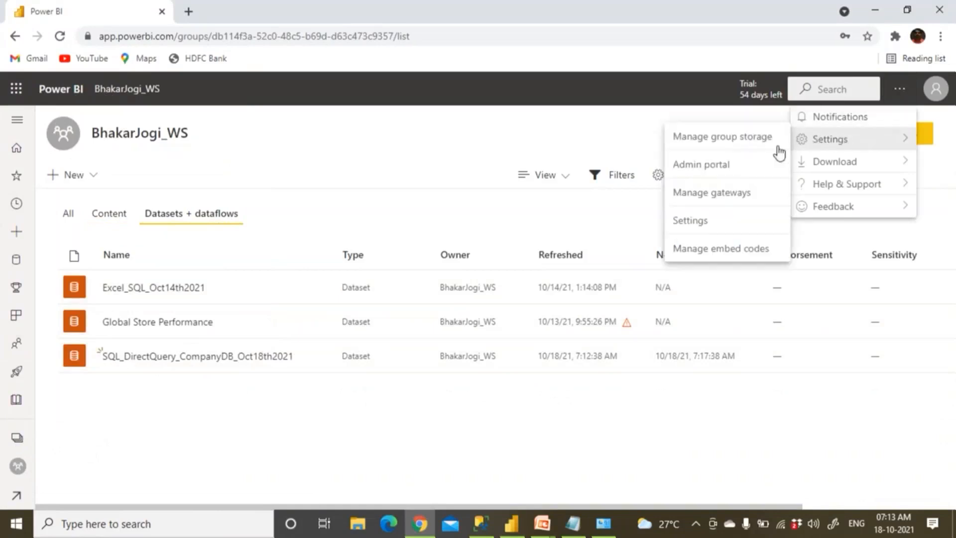
In Manage gateways, start adding a new data source to the gateway cluster
click(719, 198)
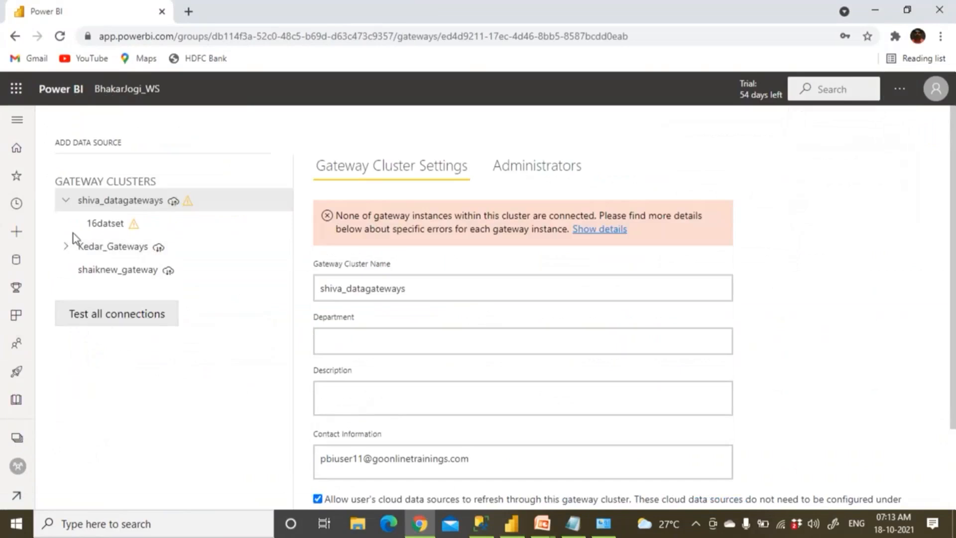
click(109, 252)
click(68, 248)
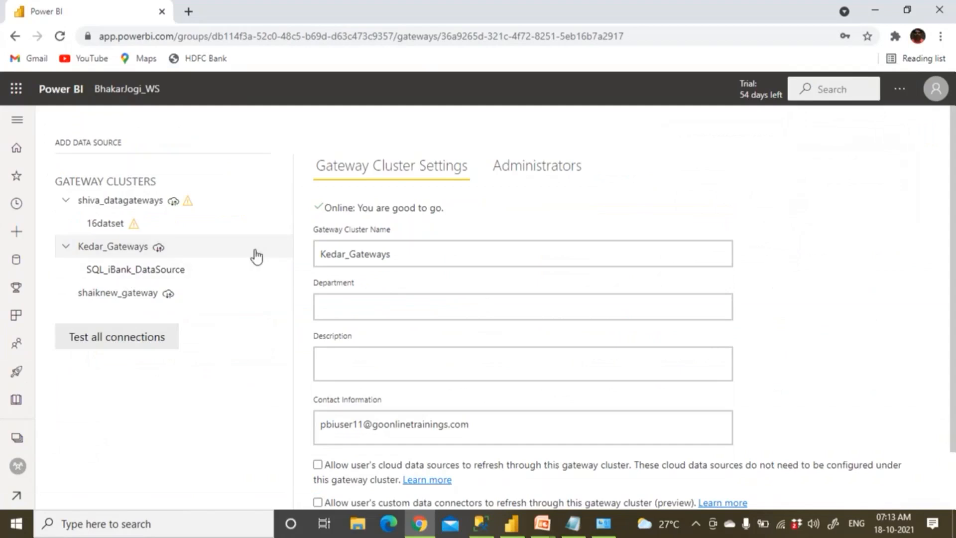
click(280, 250)
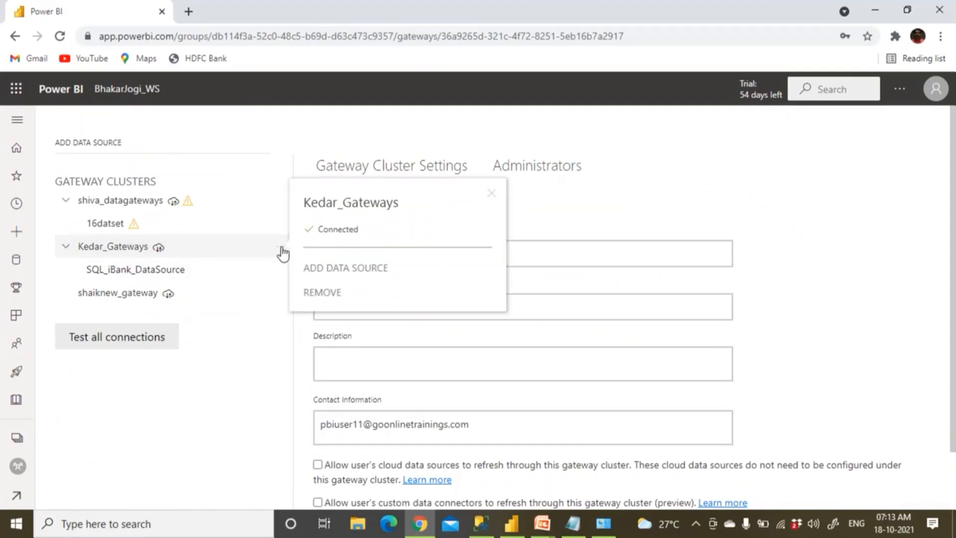
click(328, 269)
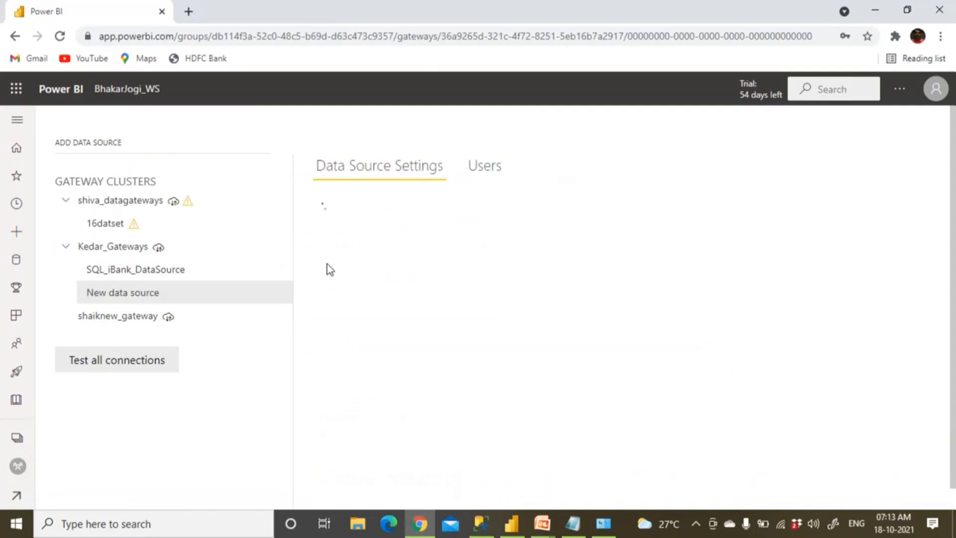
Name the new data source SQL_Company_DataSource
triple_click(372, 231)
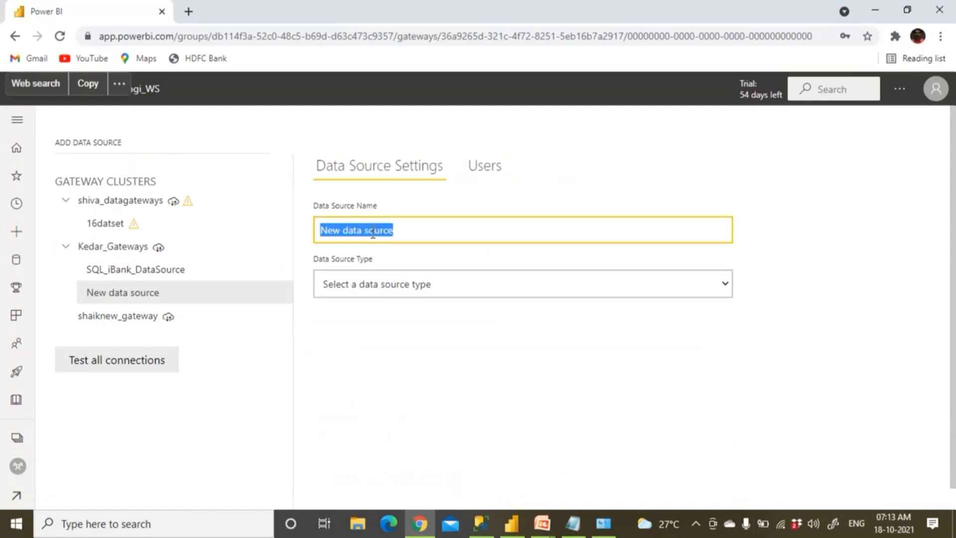
text(SQL_Co)
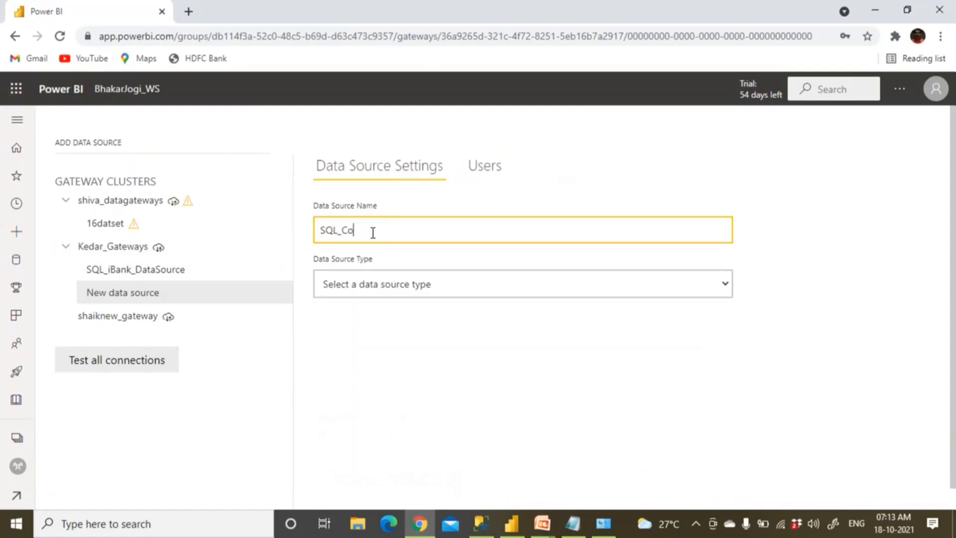
text(mpany_Data)
text(rce)
Set the data source type to SQL Server, with server '.' and database Company
click(384, 288)
key(s)
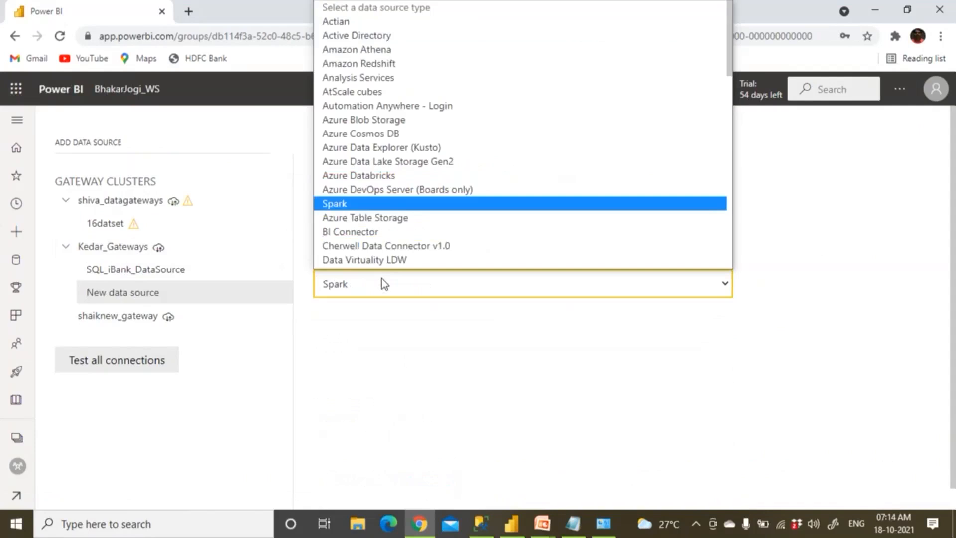
key(s)
key(s)
key(s)
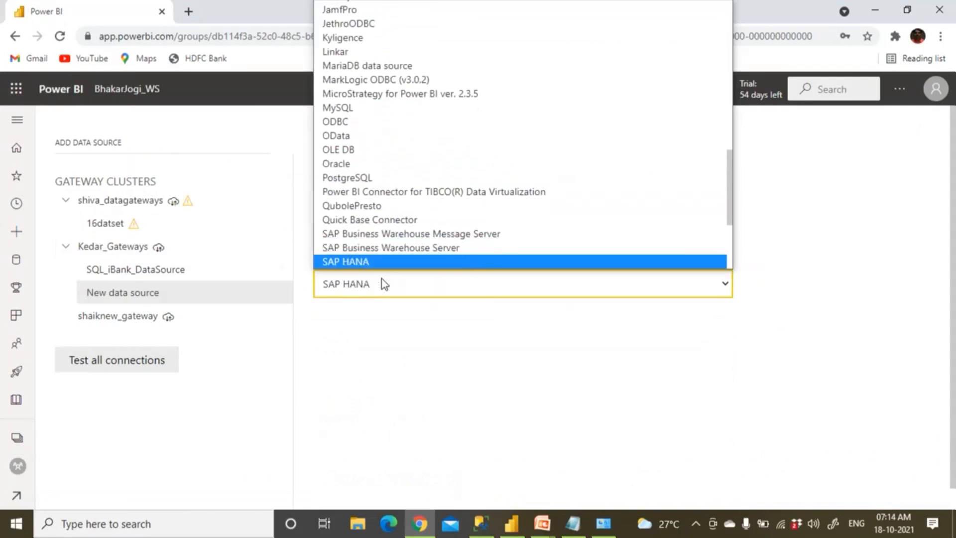
key(s)
key(s)
key(s)
click(384, 263)
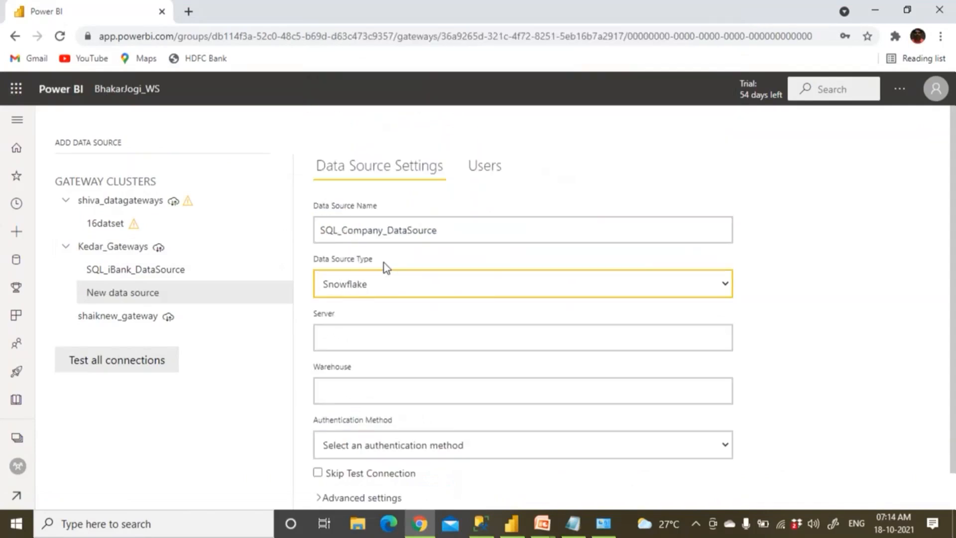
click(375, 285)
scroll(368, 264, down, 1)
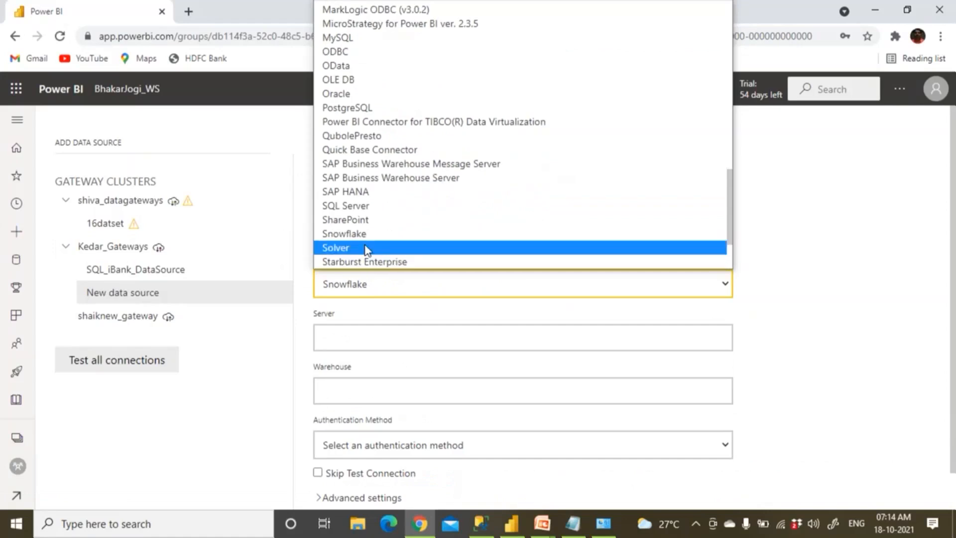
click(364, 206)
click(352, 341)
text(.)
scroll(351, 341, down, 1)
click(349, 353)
text(Compan)
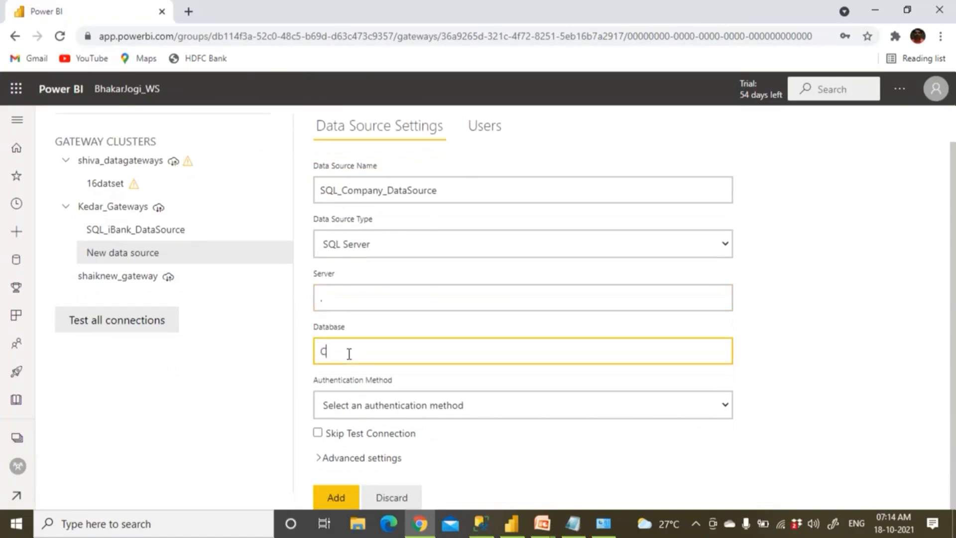
text(y)
In SSMS Object Explorer, copy the Company database's exact name through Rename
click(484, 528)
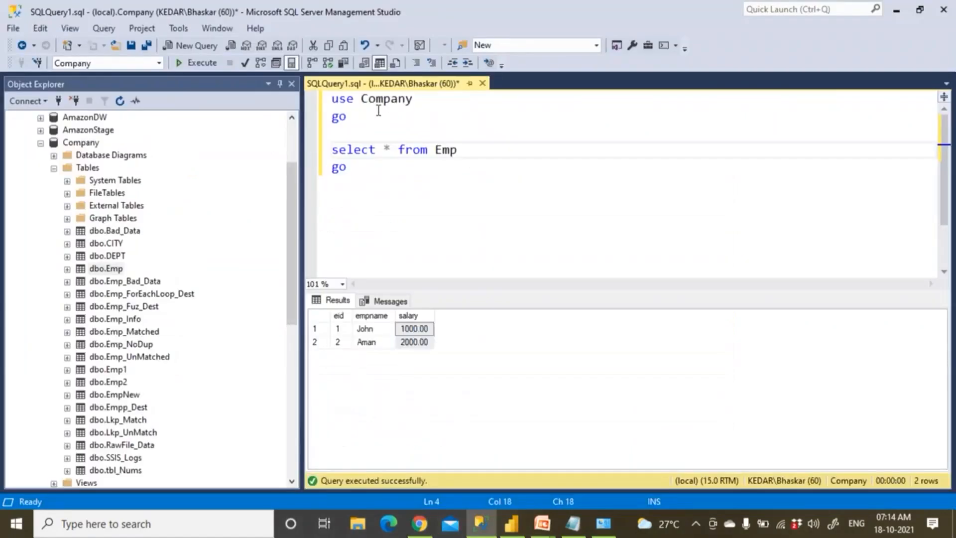
double_click(368, 100)
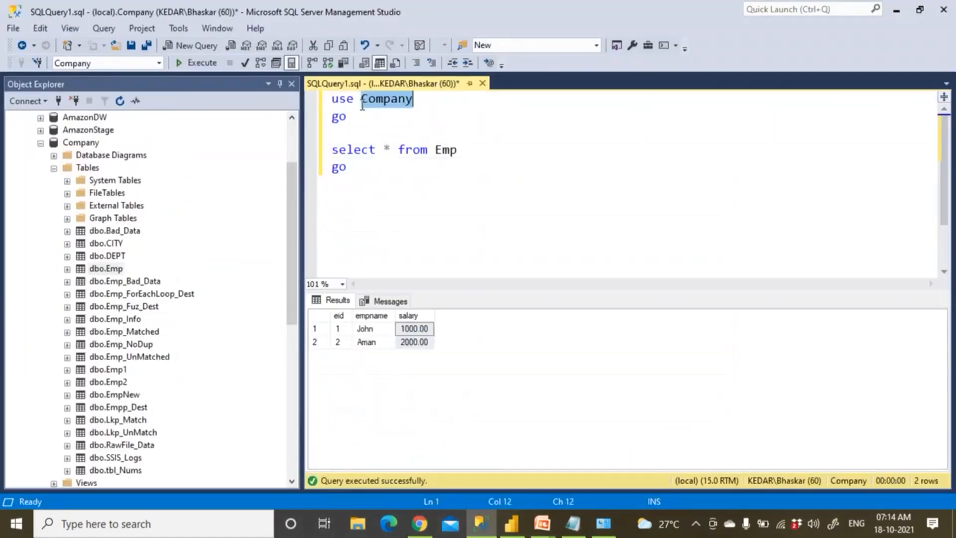
click(95, 146)
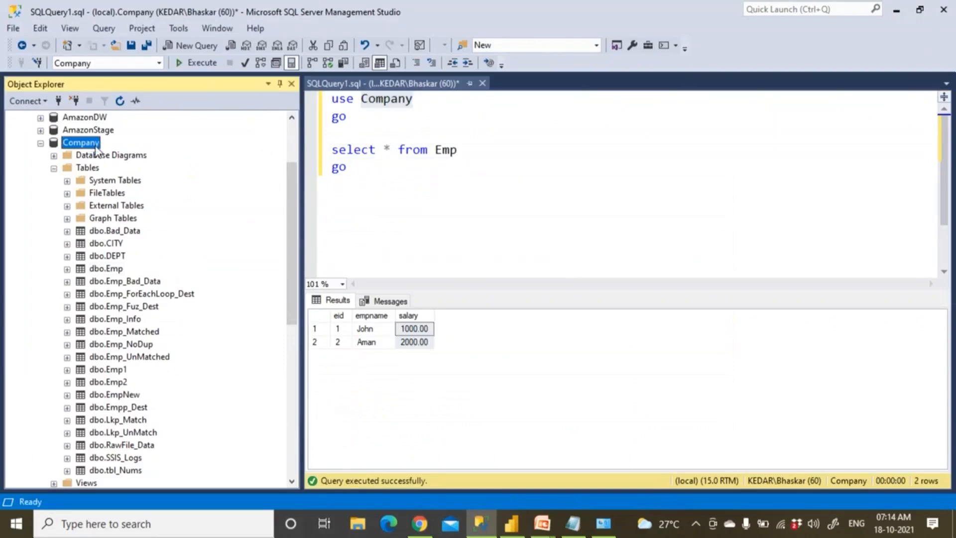
right_click(95, 147)
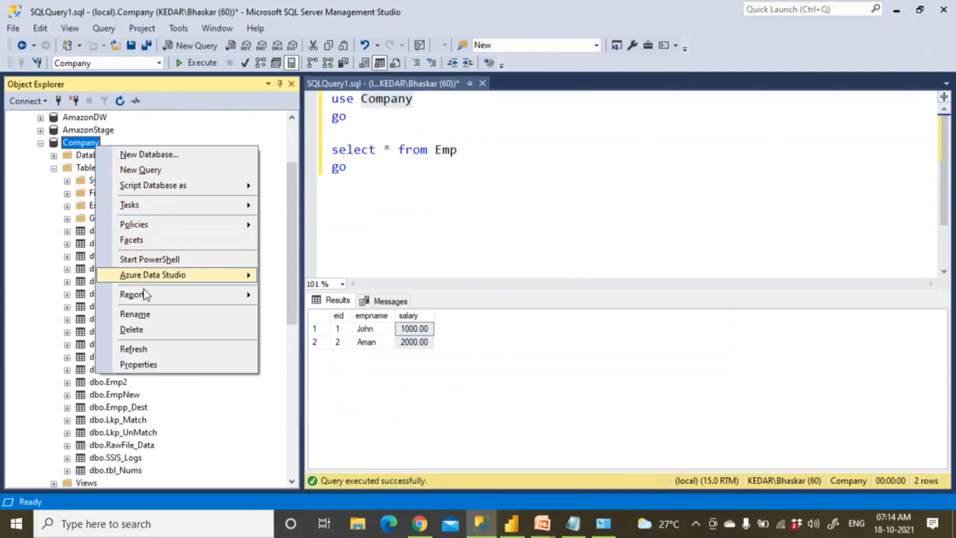
click(145, 315)
key(ctrl+c)
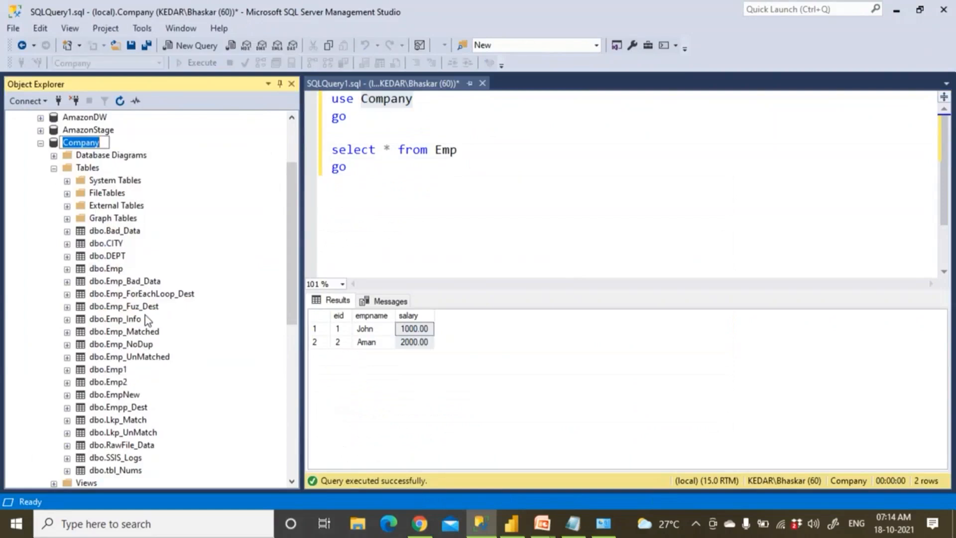
key(alt+Tab)
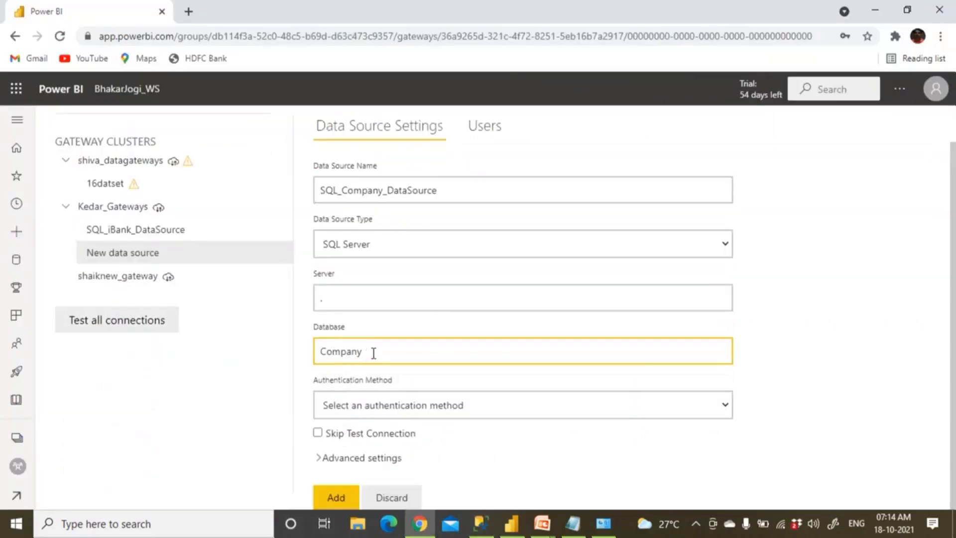
Paste Company into the Database field and choose Windows authentication
drag(373, 352, 267, 340)
key(ctrl+v)
click(360, 405)
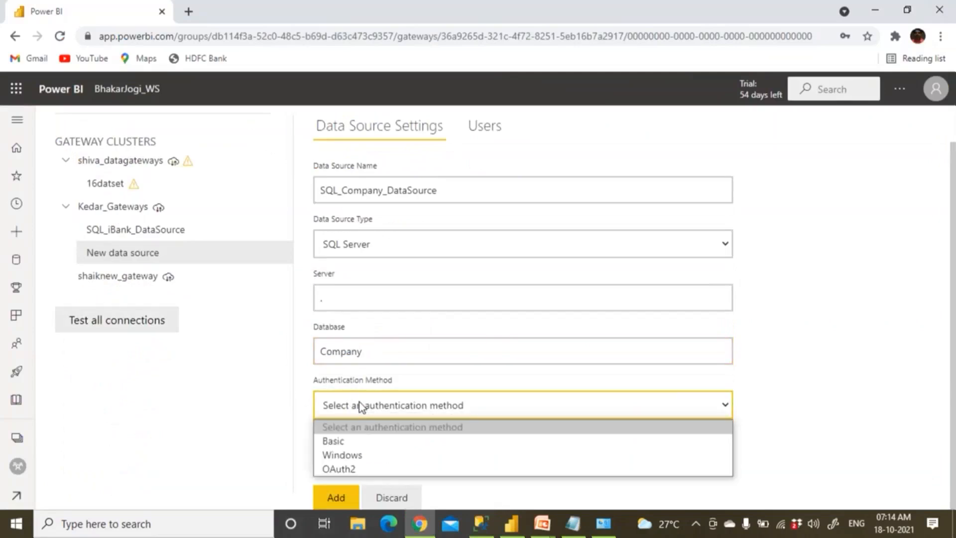
click(356, 454)
scroll(374, 442, down, 3)
Enter the Windows username, checking the login name in SSMS's connection dialog
click(348, 360)
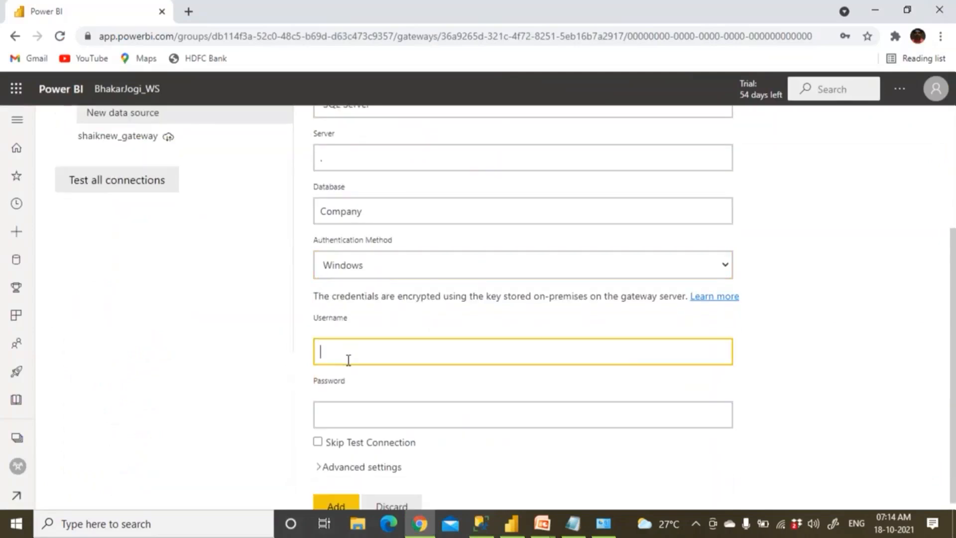
key(alt+Tab)
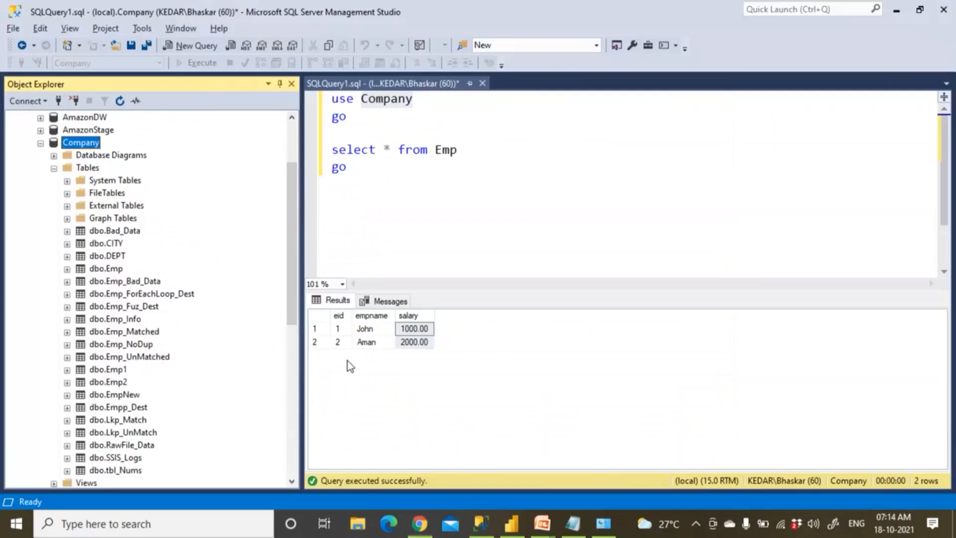
click(30, 102)
click(37, 118)
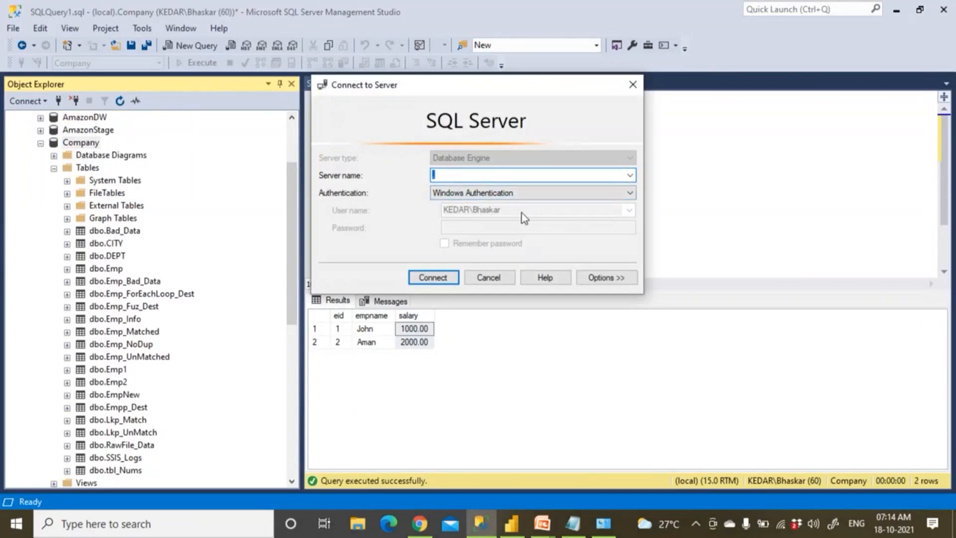
key(alt+Tab)
text(KED)
text(AT)
text(R)
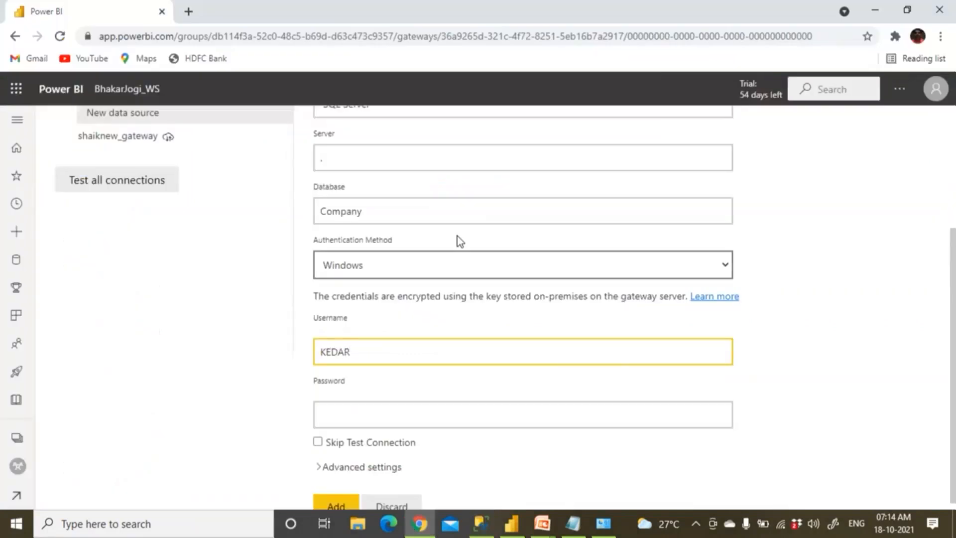
text(\BH)
key(BackSpace)
text(haska)
key(BackSpace)
key(BackSpace)
text(kar)
key(alt+Tab)
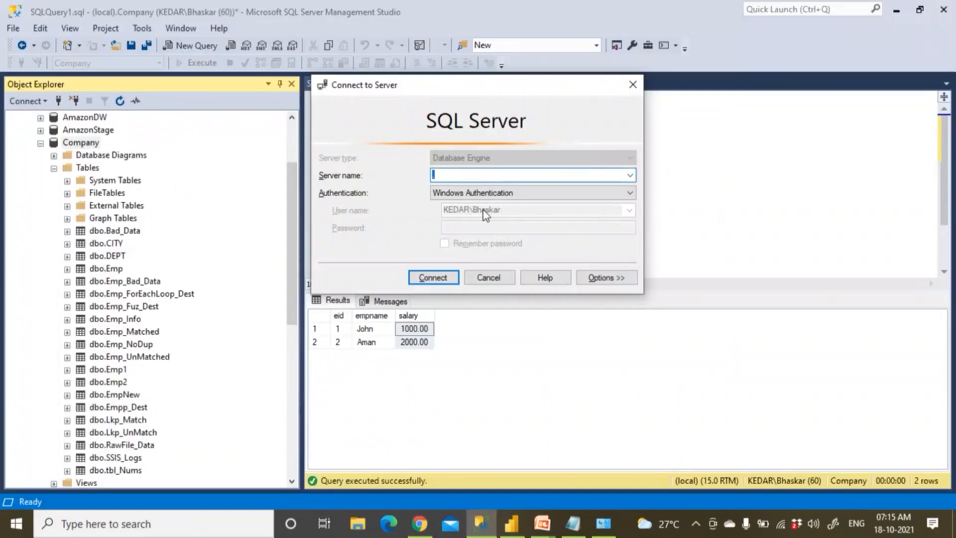
key(alt+Tab)
Enter the Windows password and add the data source
click(364, 417)
text(********)
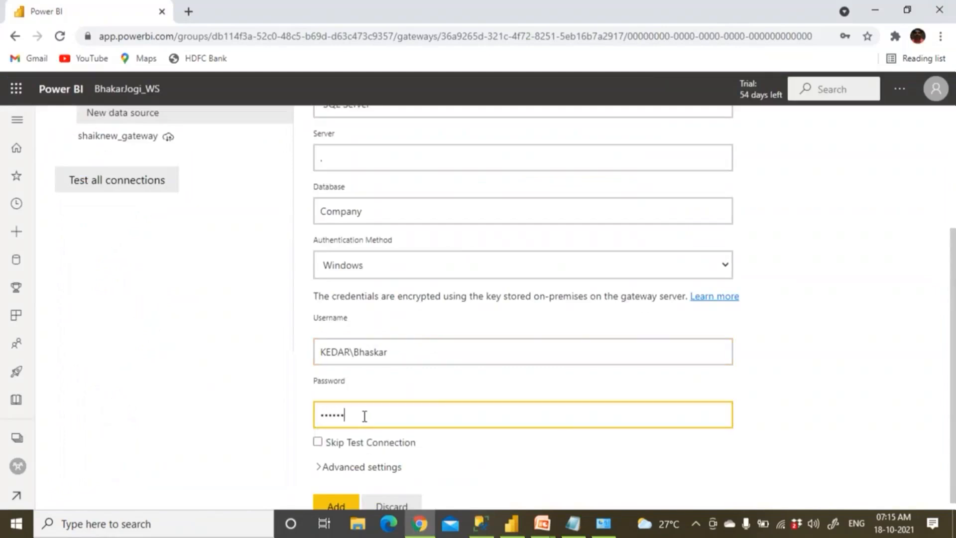
text(*)
scroll(427, 431, down, 1)
click(336, 498)
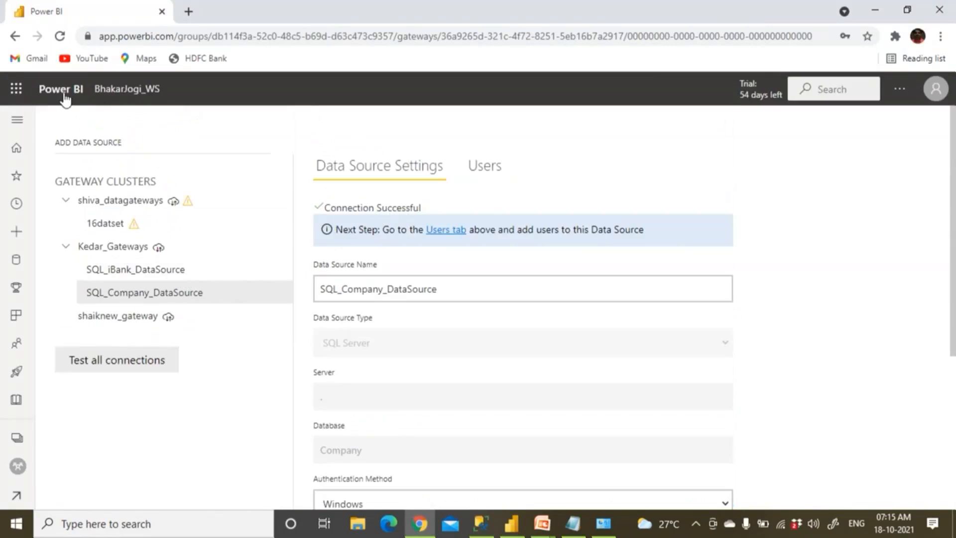
Go from Home into the BhakarJogi_WS workspace's report list
click(133, 91)
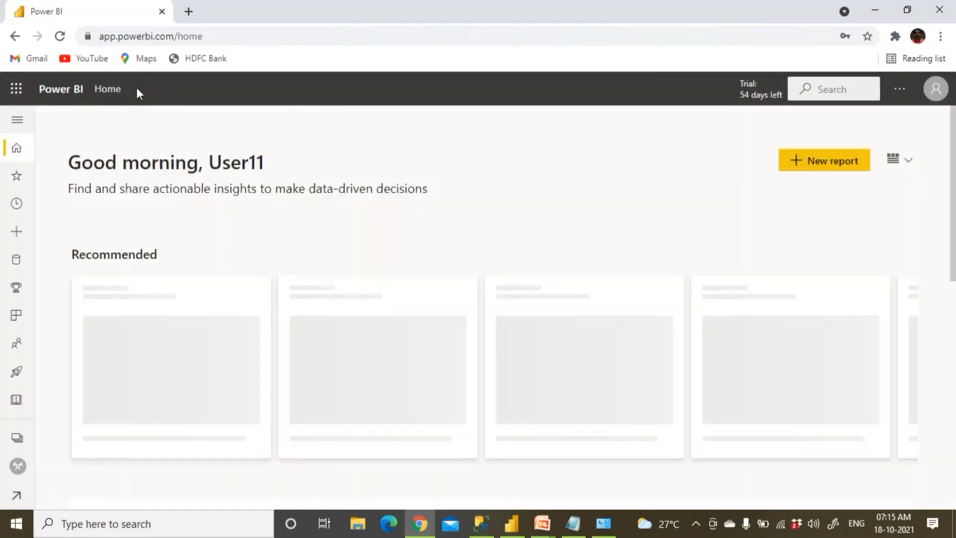
click(17, 437)
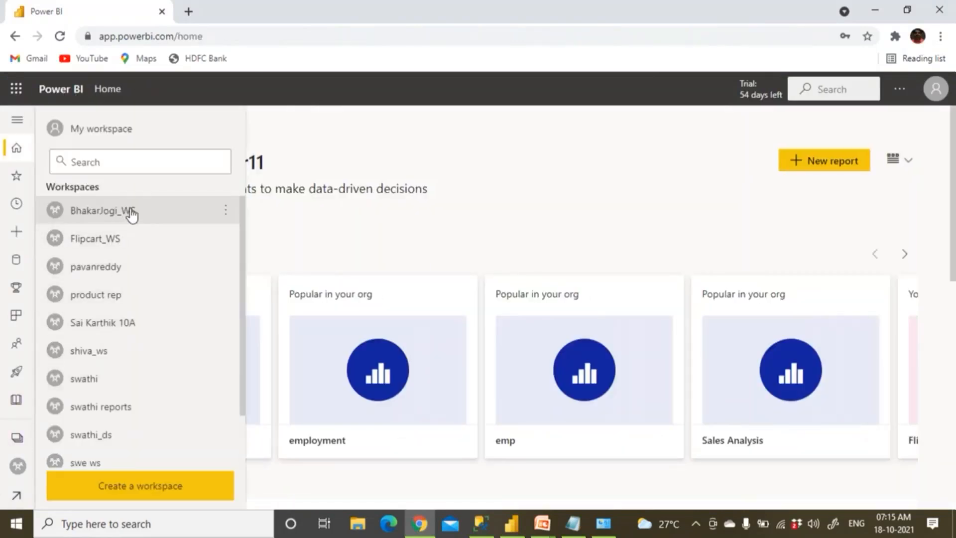
click(129, 212)
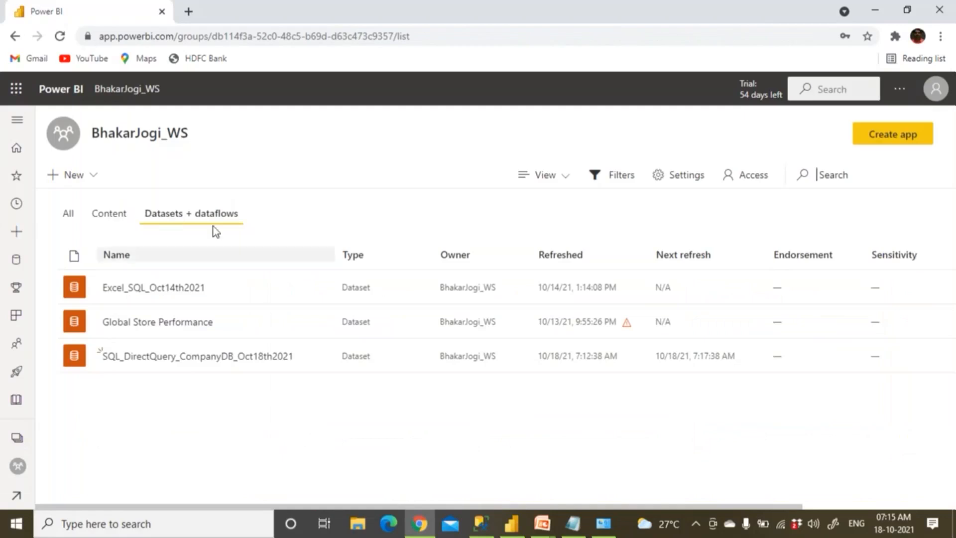
mouse_move(216, 349)
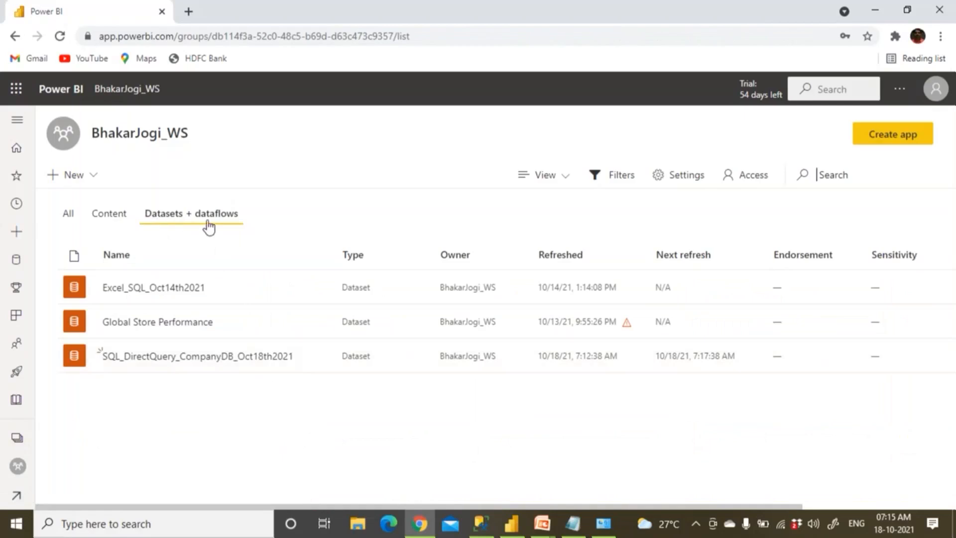
click(113, 220)
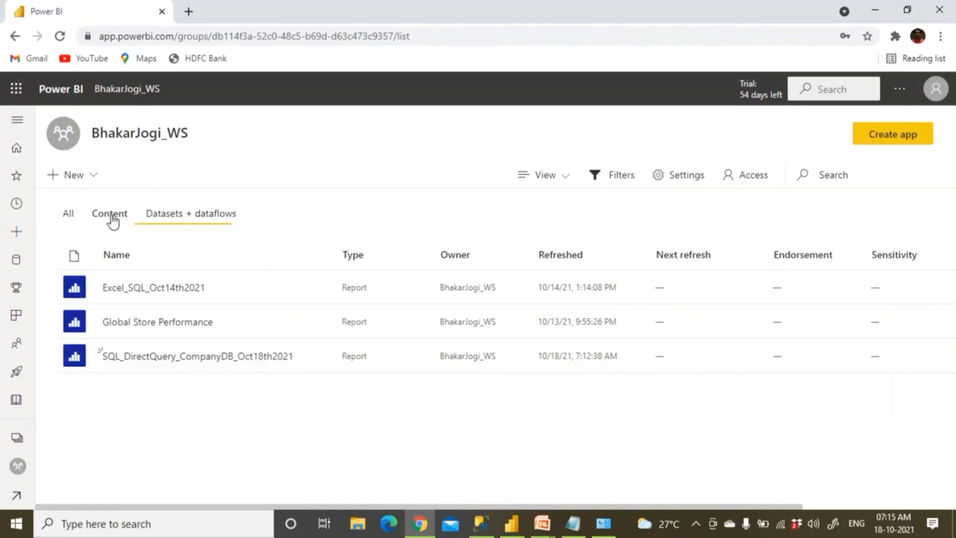
Glance at the DirectQuery report's settings, then open the SQL_DirectQuery_CompanyDB_Oct18th2021 dataset's options
click(322, 362)
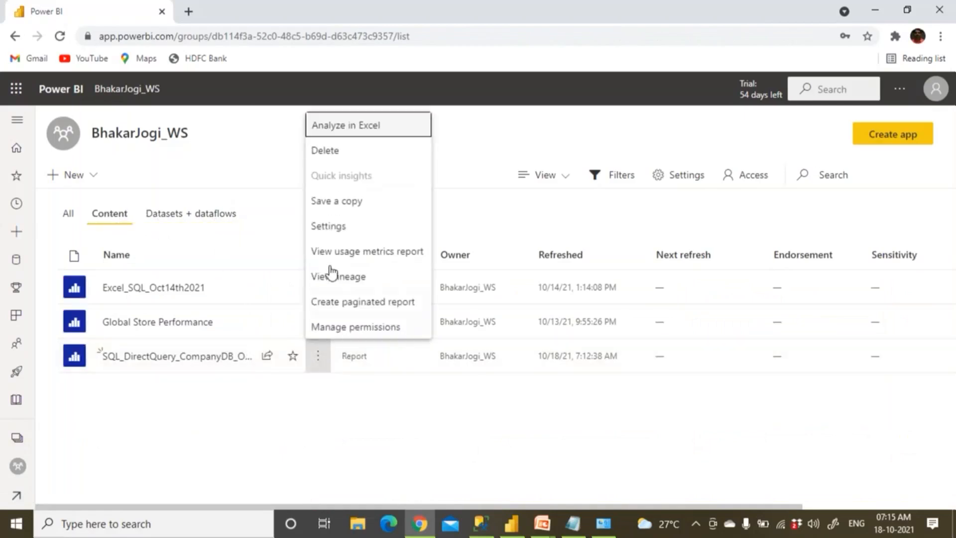
click(331, 233)
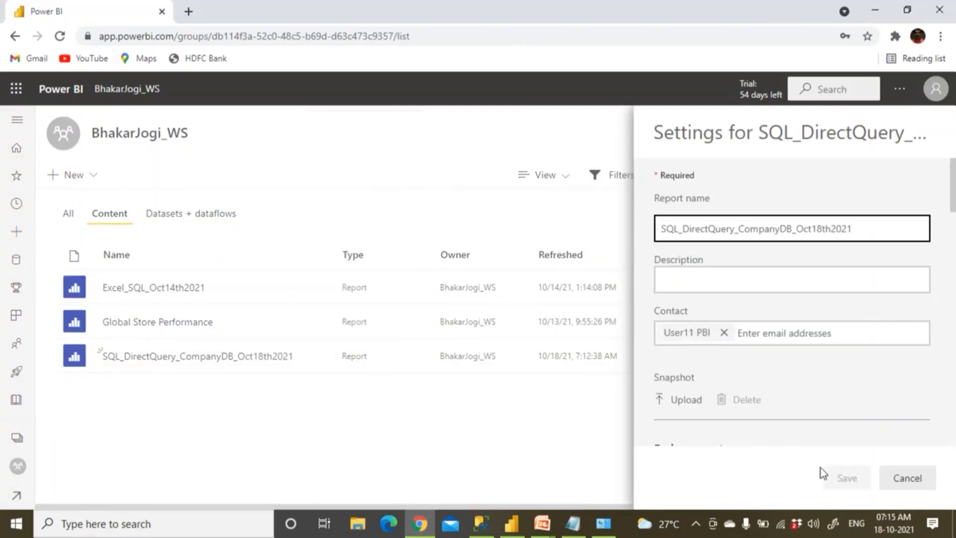
click(906, 479)
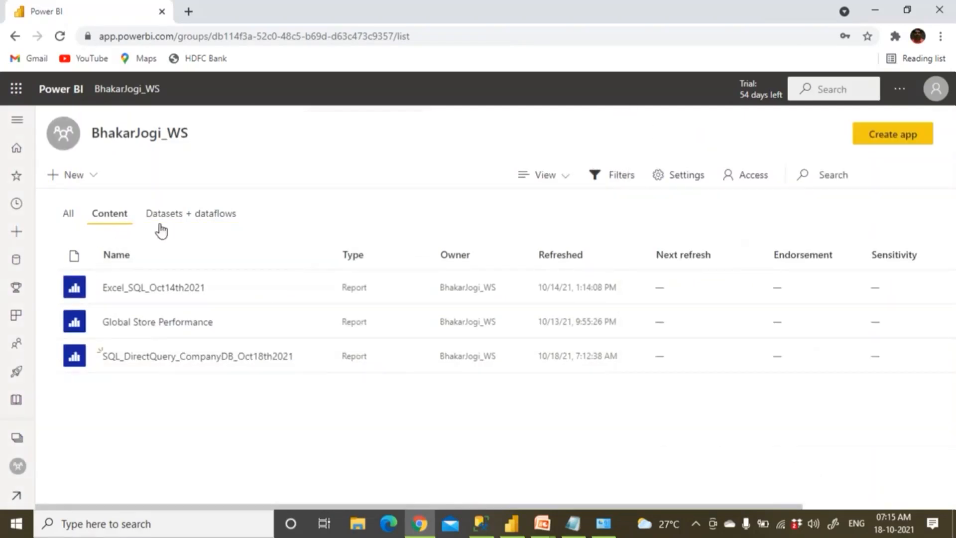
click(202, 218)
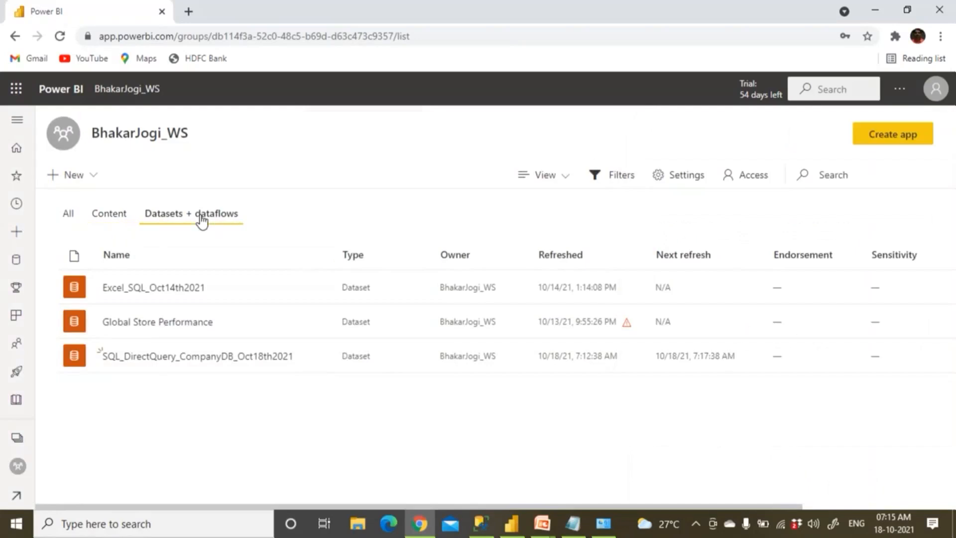
click(317, 357)
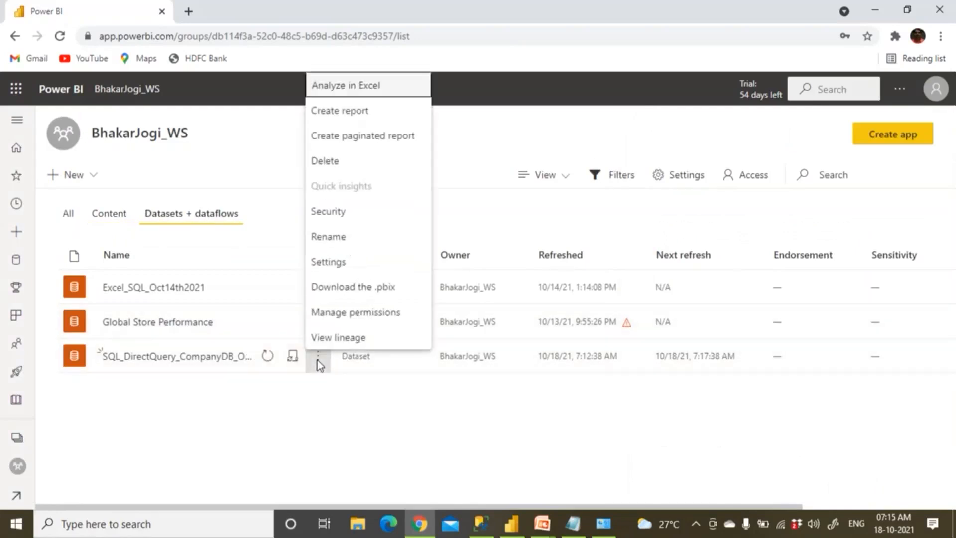
Open the DirectQuery dataset's settings and expand Gateway connection
click(344, 264)
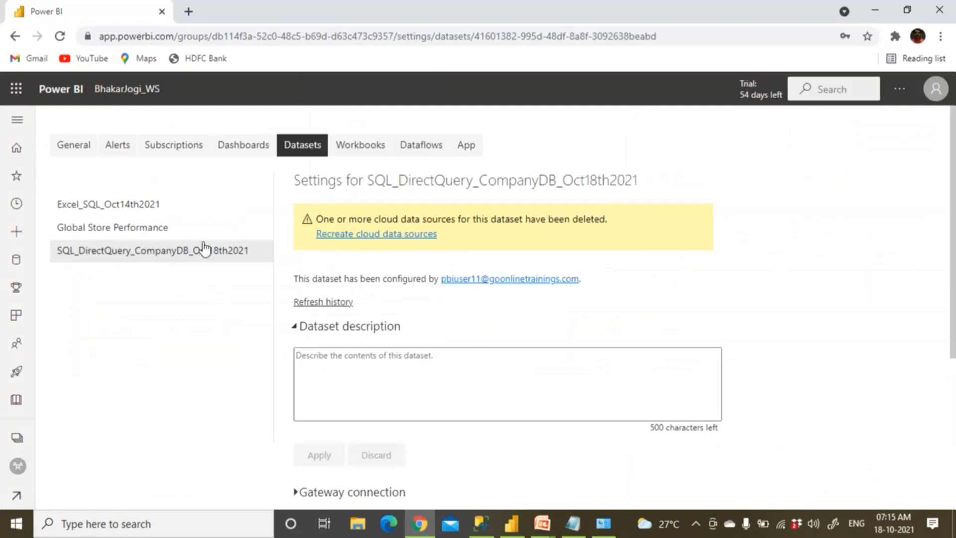
click(297, 329)
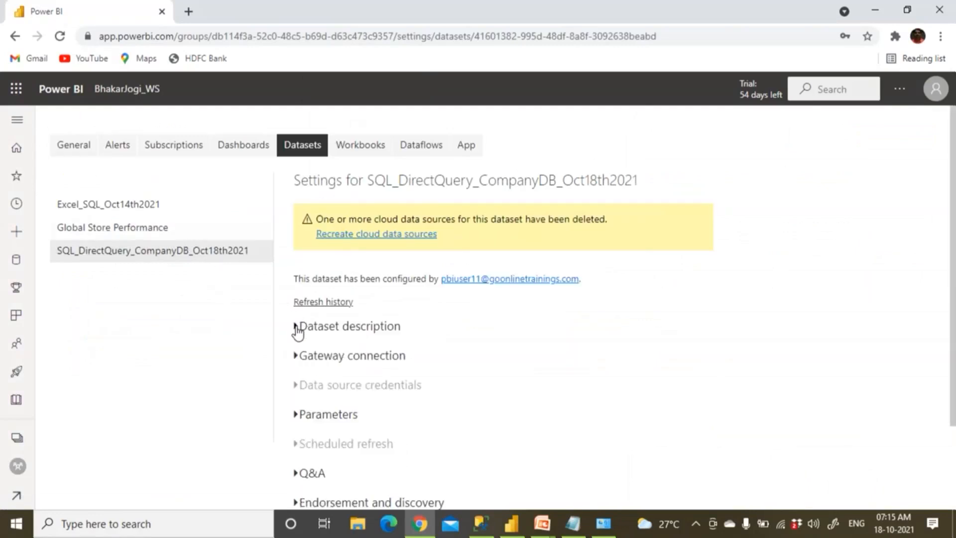
scroll(298, 331, down, 2)
click(346, 287)
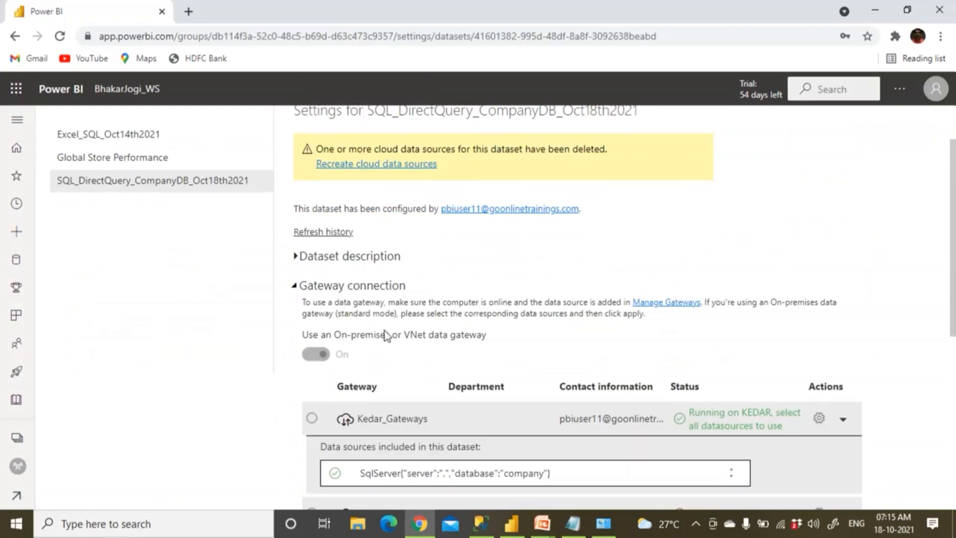
scroll(386, 330, down, 4)
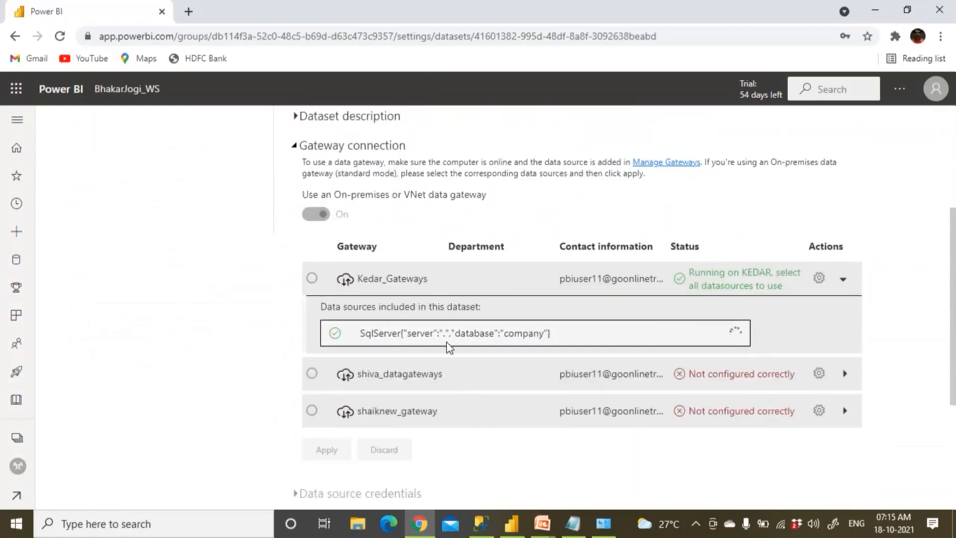
drag(475, 334, 536, 335)
Map the SQL Server source to SQL_Company_DataSource, apply, and return to the workspace
click(736, 333)
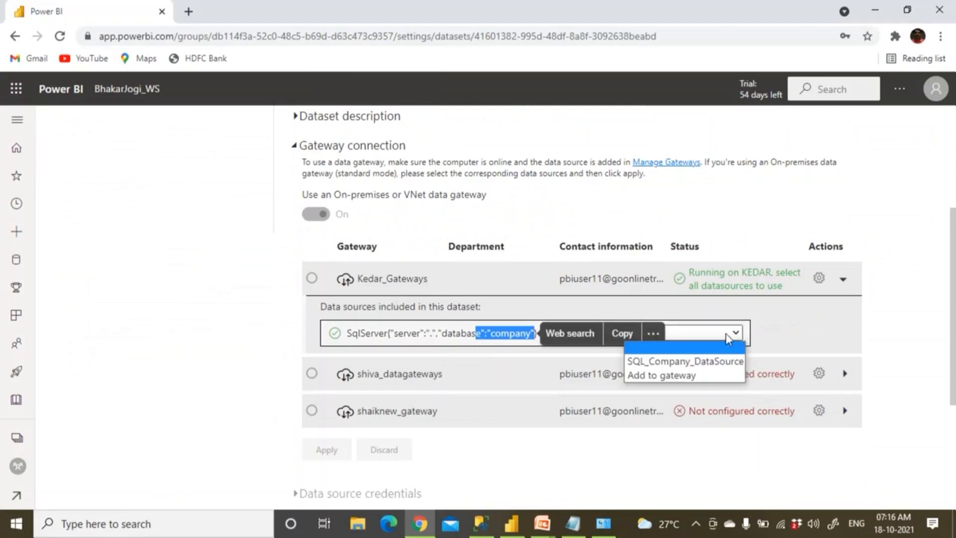
click(703, 361)
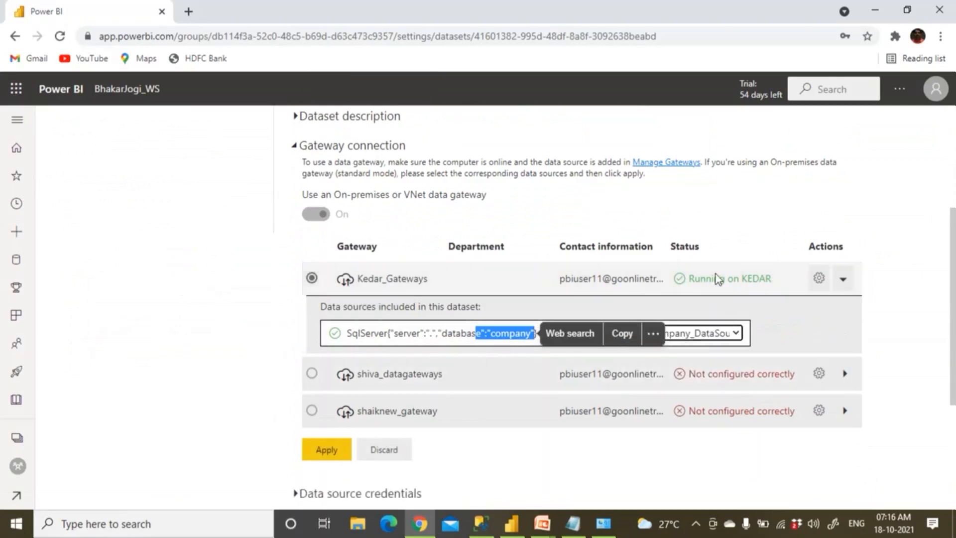
click(735, 333)
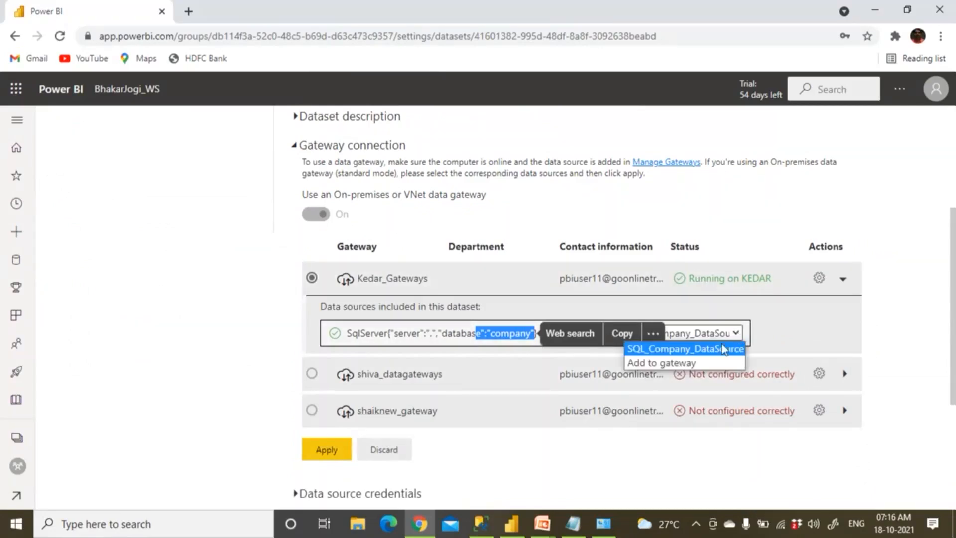
click(689, 351)
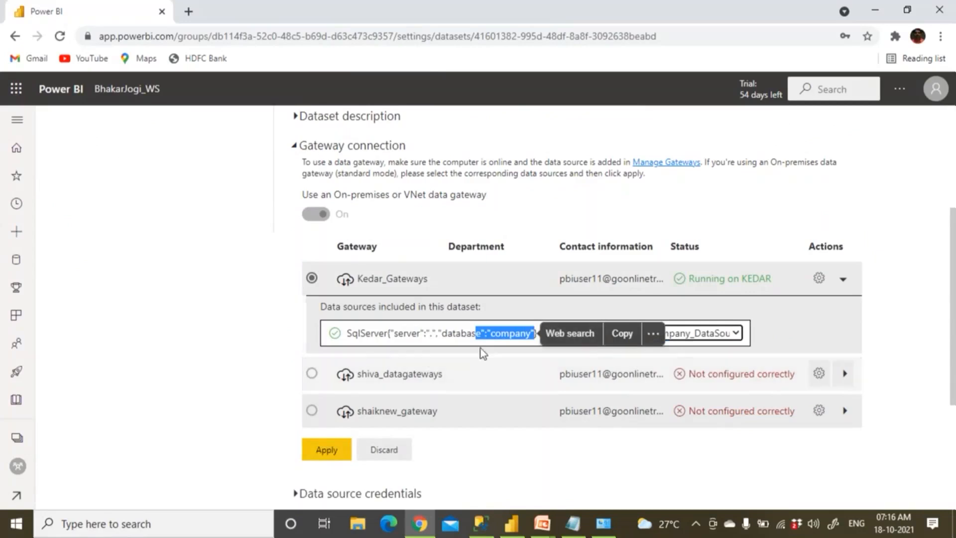
click(324, 451)
scroll(326, 454, down, 1)
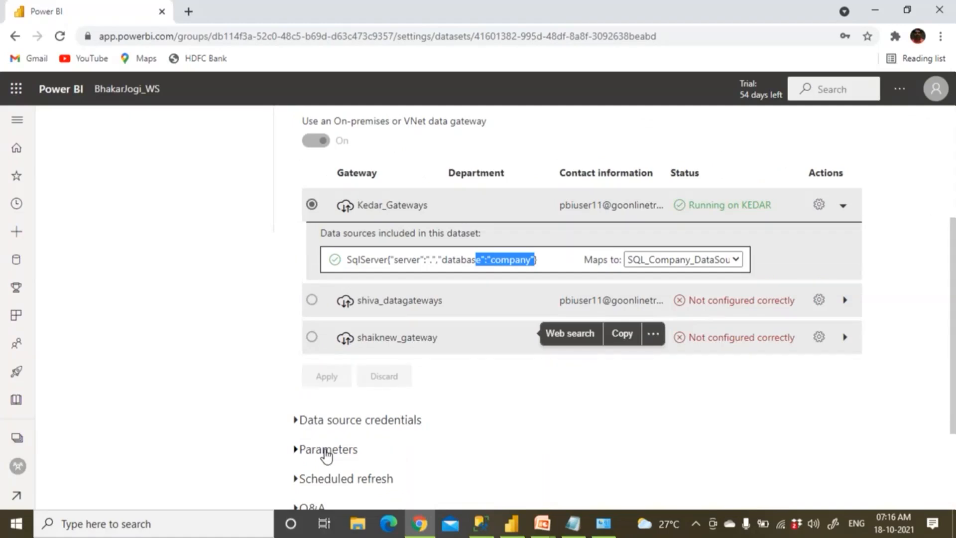
scroll(423, 393, up, 4)
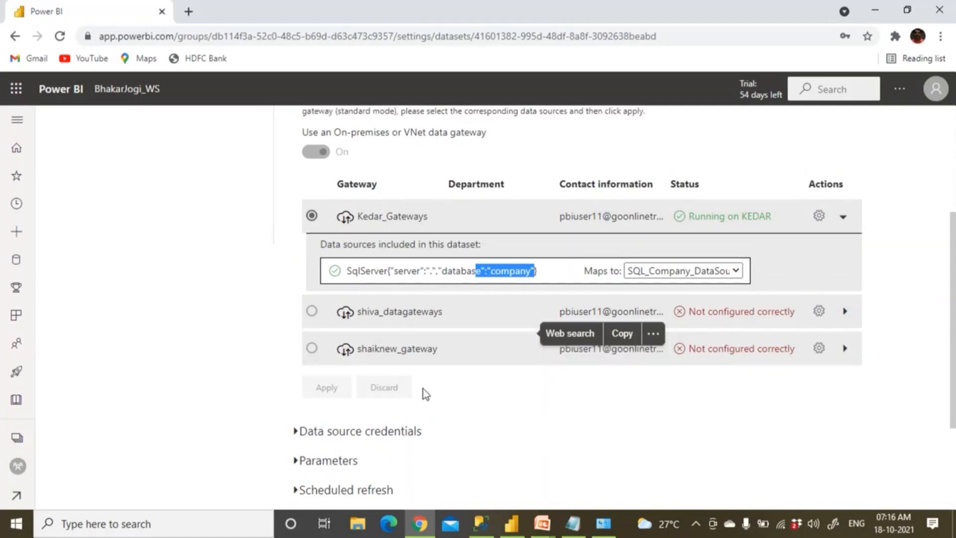
click(131, 102)
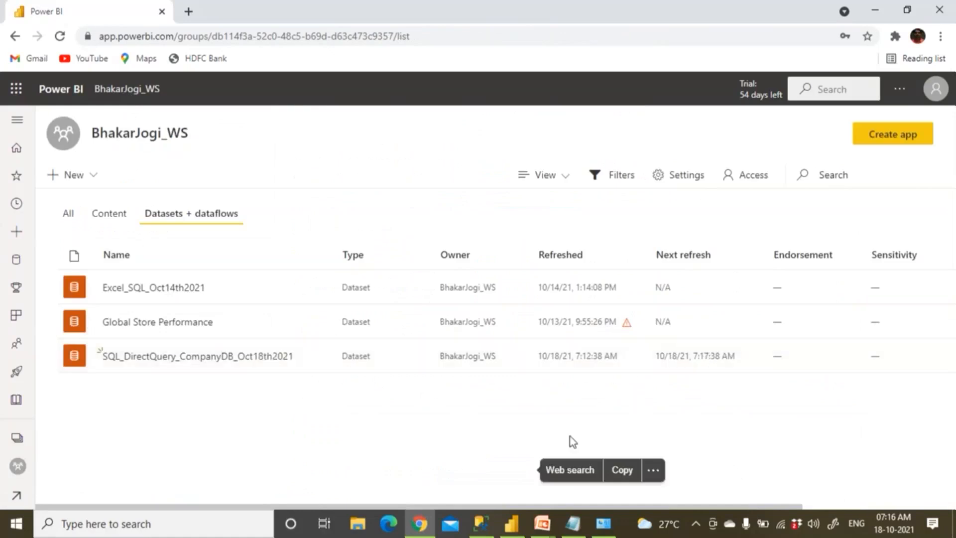
click(479, 530)
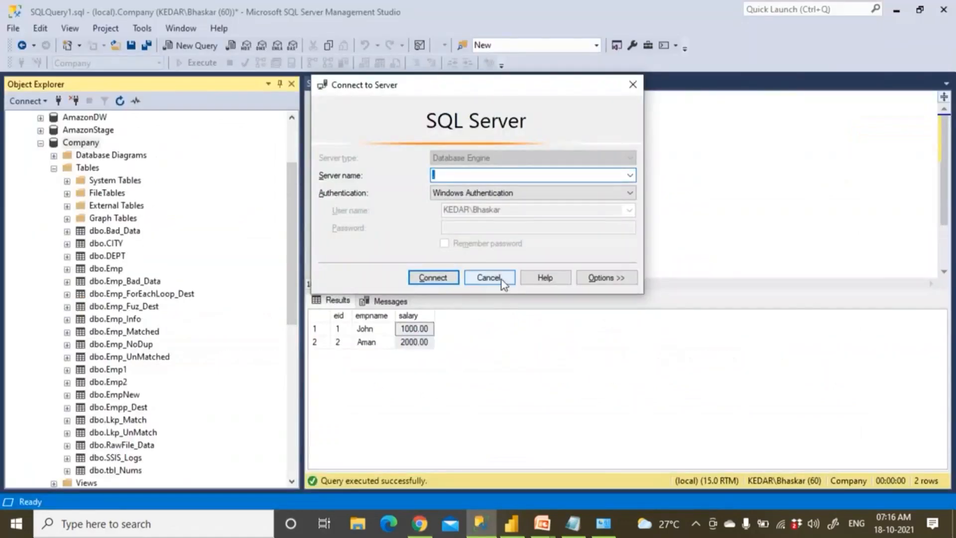
click(501, 280)
click(373, 330)
click(374, 342)
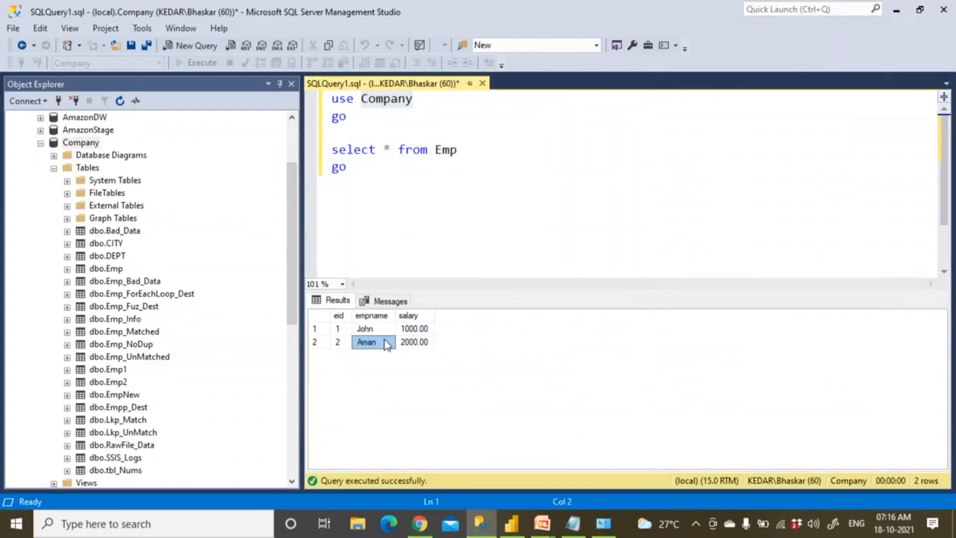
click(426, 329)
click(427, 344)
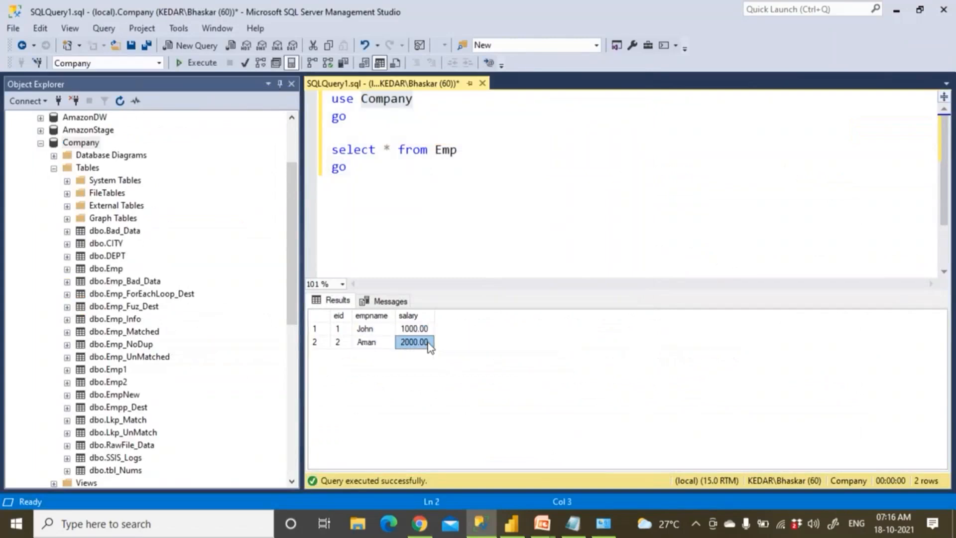
key(alt+Tab)
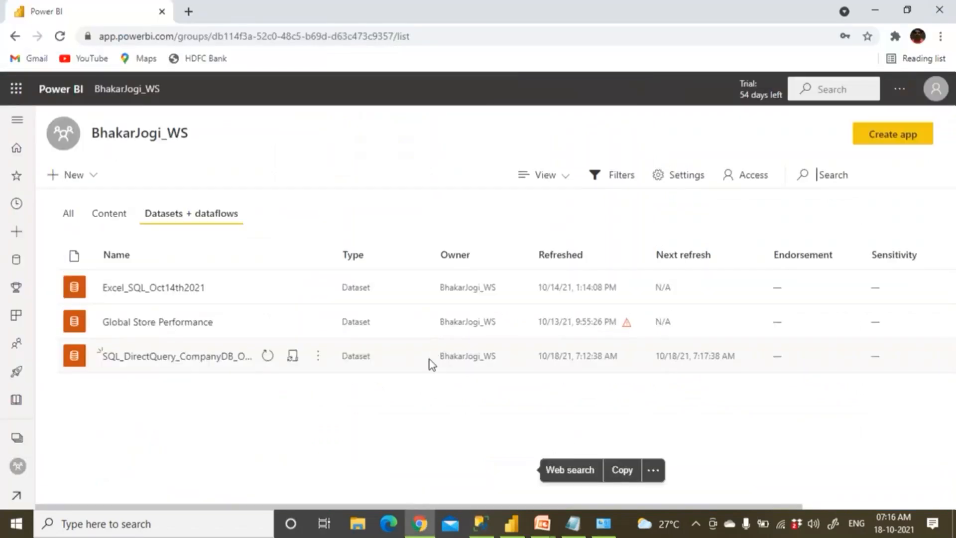
click(120, 218)
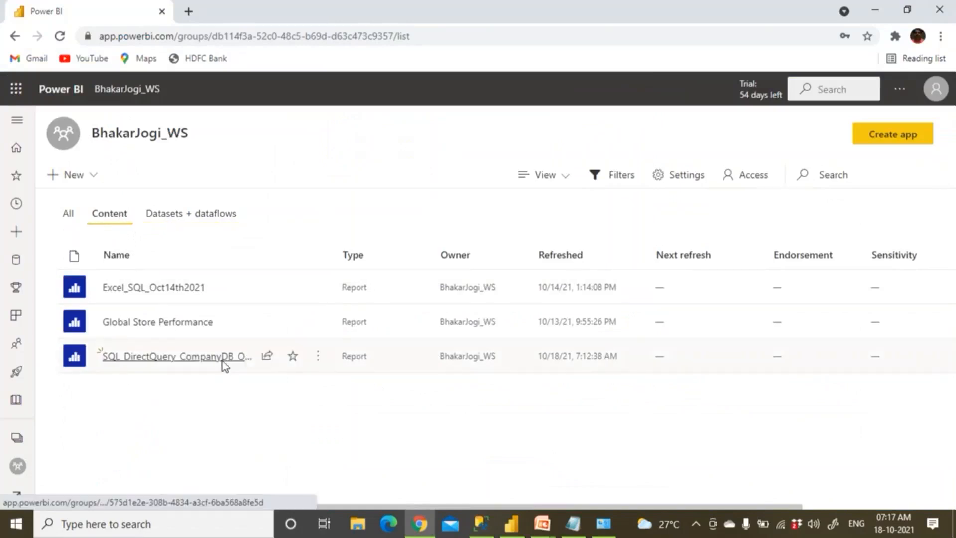
View the published report's ₹ 3K total and both Emp rows, then go back to SSMS
click(222, 359)
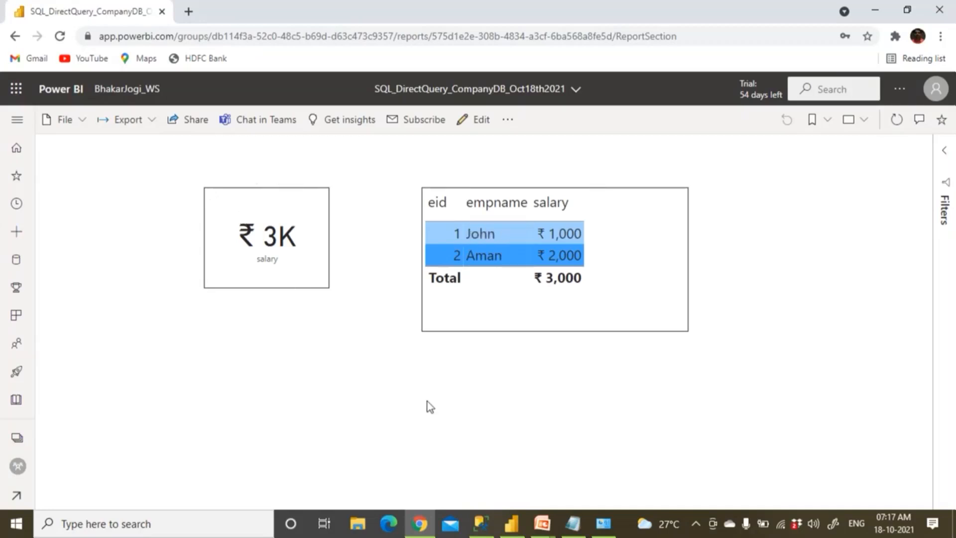
click(485, 528)
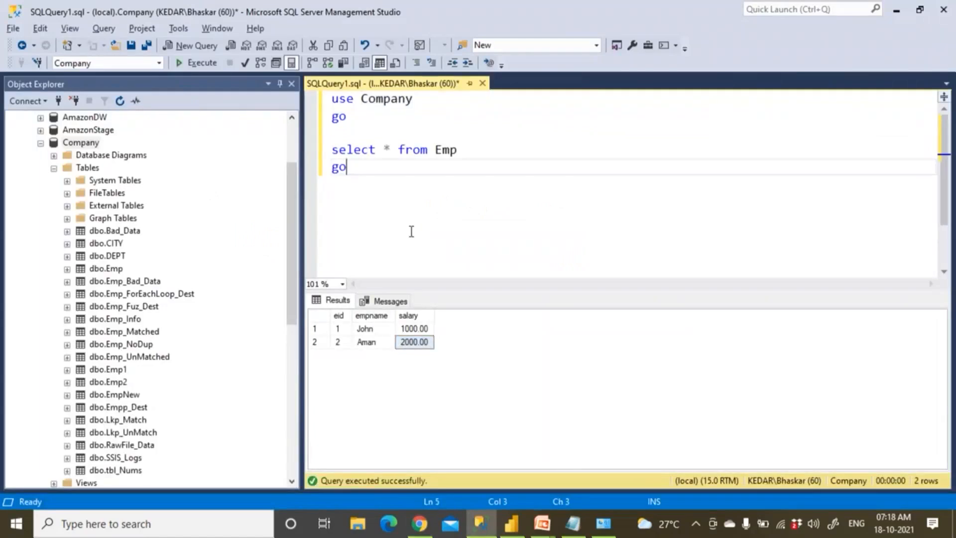
Write and run UPDATE Emp SET salary = 5000 WHERE eid = 1
key(Return)
key(Return)
text(upcate)
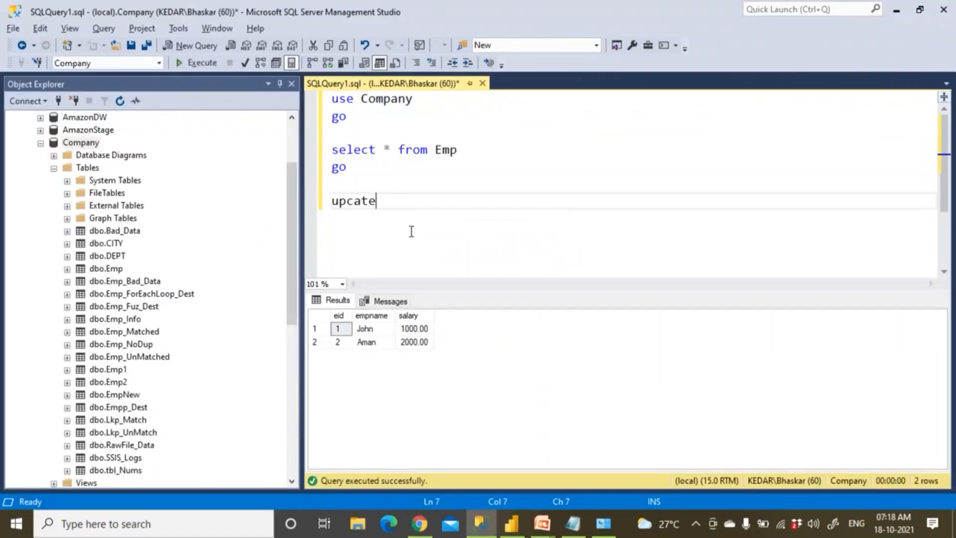
key(BackSpace)
key(BackSpace)
key(BackSpace)
key(BackSpace)
text(date Emp)
key(Return)
key(Return)
key(BackSpace)
text(se)
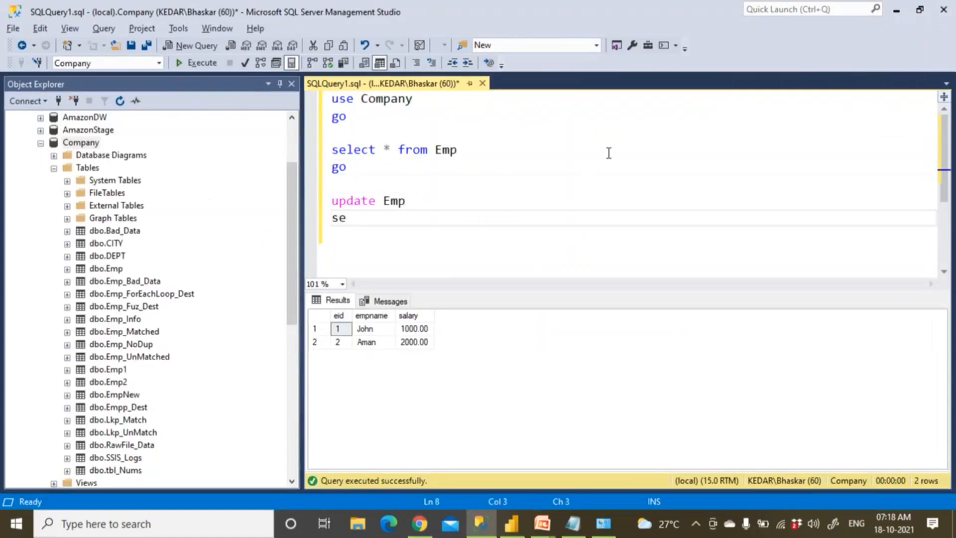
text(t salary = ')
key(Down)
text(5000)
key(Return)
text(where )
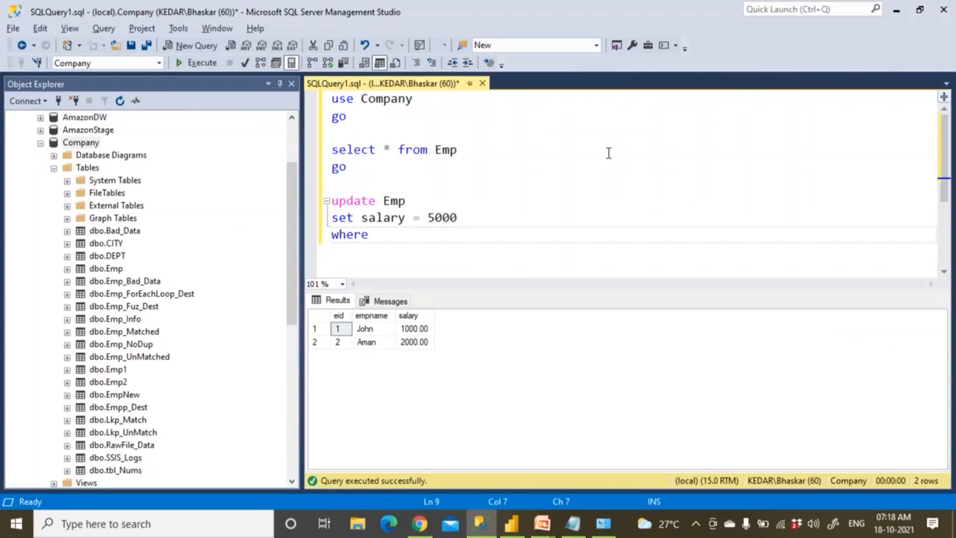
text(eid = 1)
key(F5)
Check the new 5000.00 salary in the results before returning to the report
click(416, 330)
drag(420, 343, 416, 331)
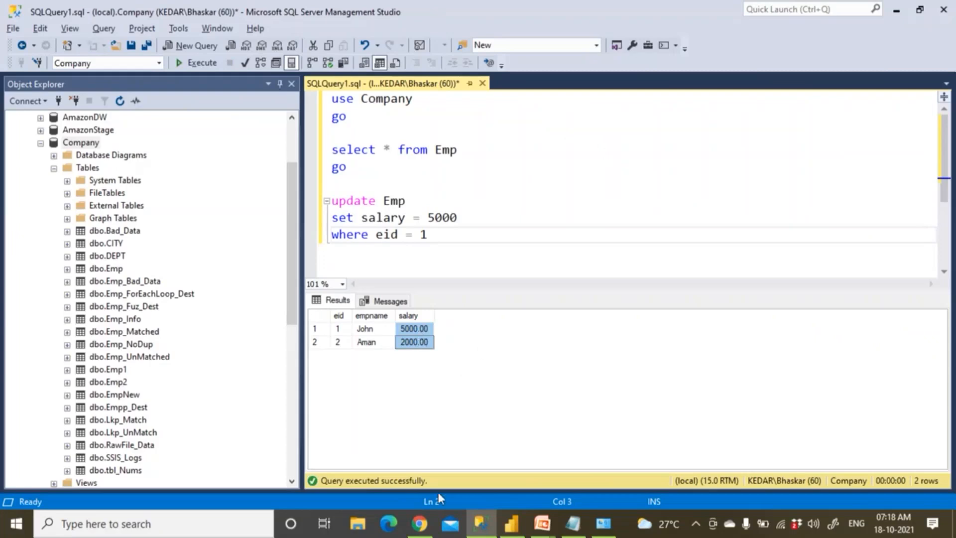
click(420, 524)
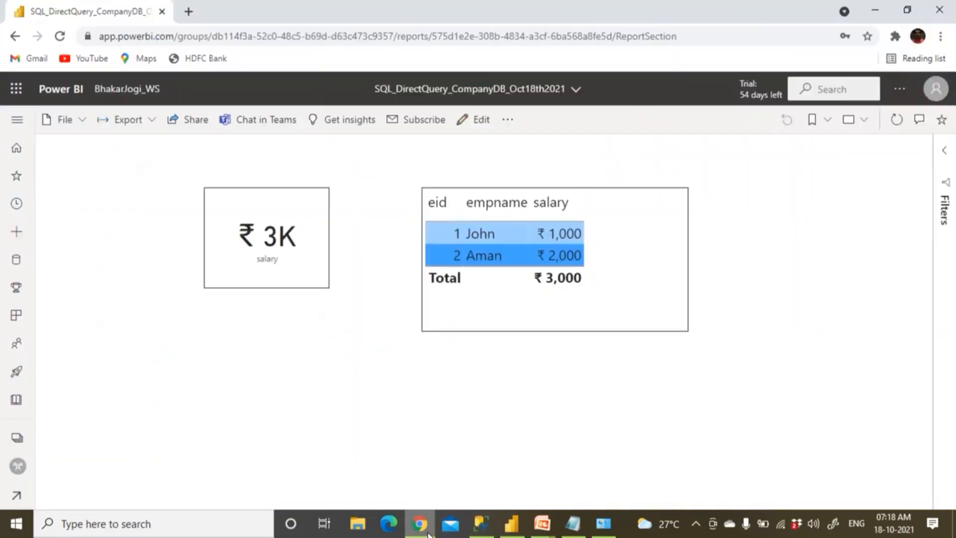
Refresh the SQL_DirectQuery_CompanyDB_Oct18th2021 dataset twice, checking its last refreshed time
click(143, 92)
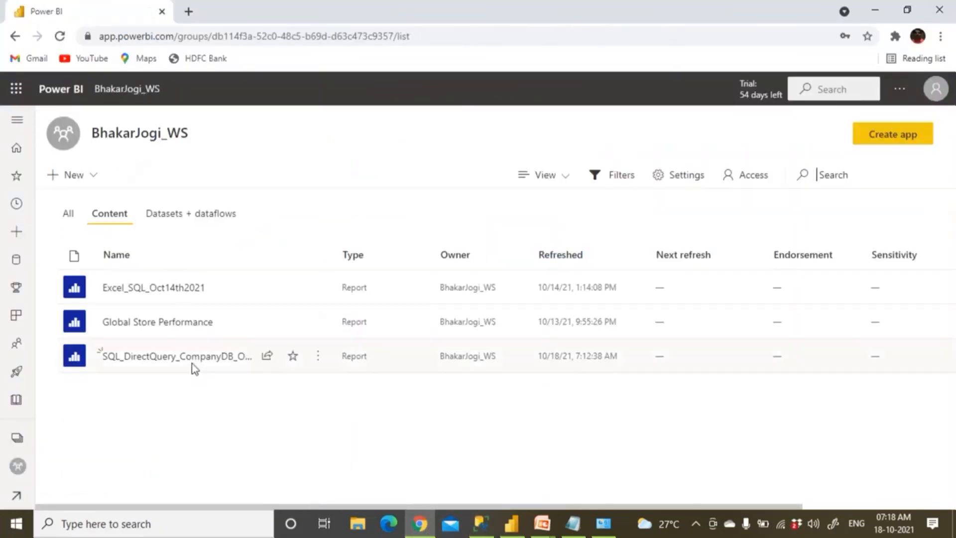
click(227, 215)
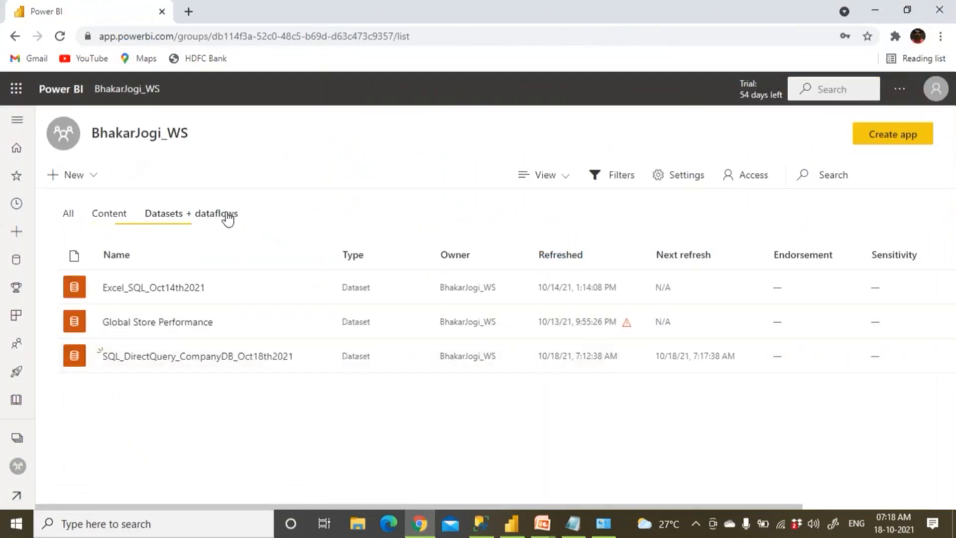
click(114, 220)
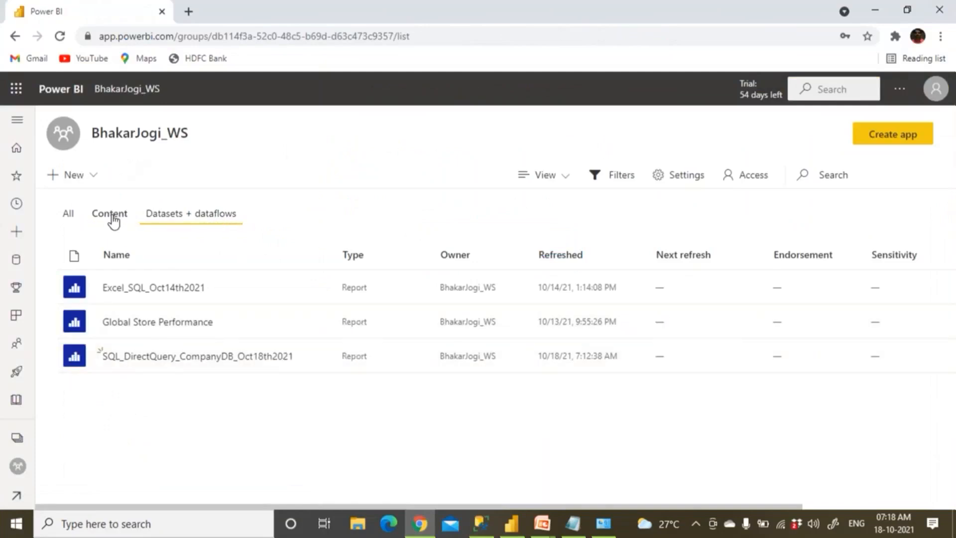
click(186, 216)
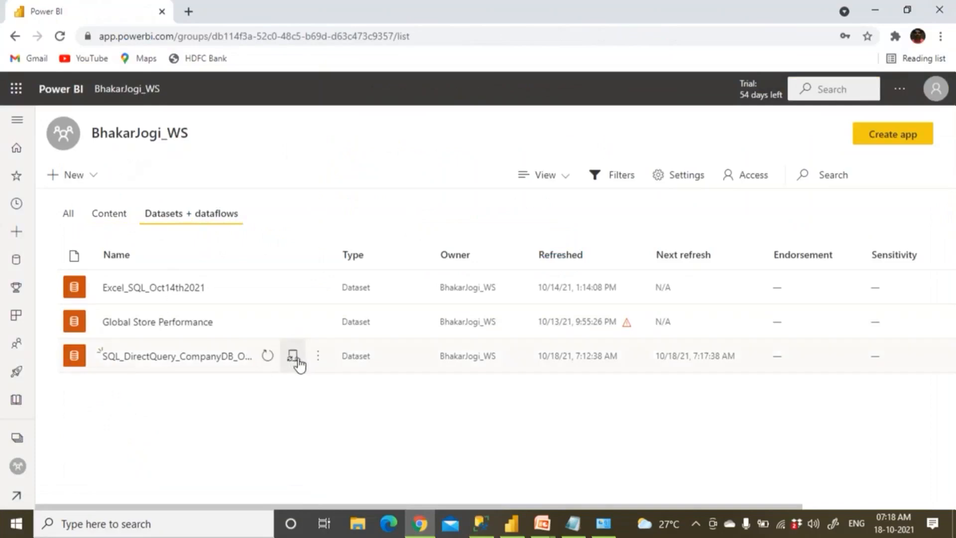
click(269, 361)
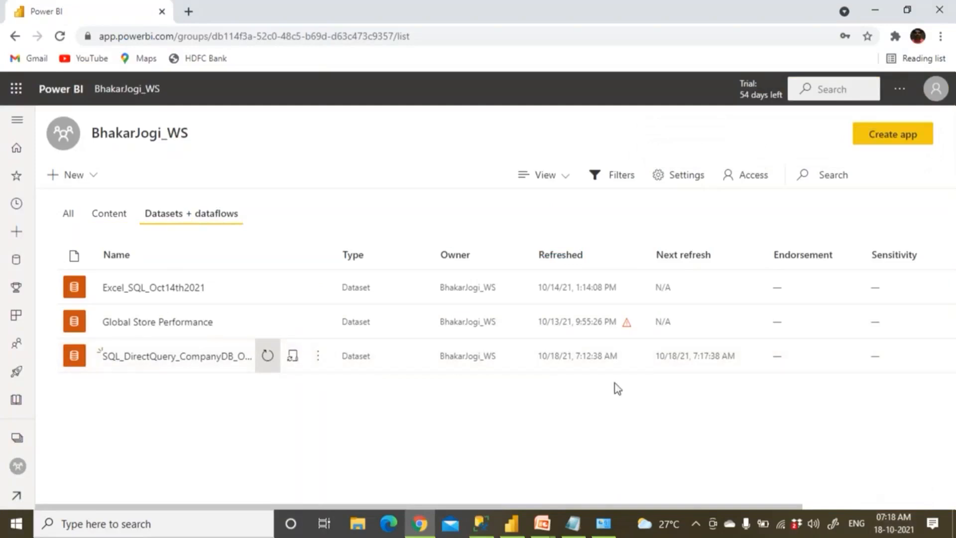
drag(575, 357, 622, 357)
click(577, 363)
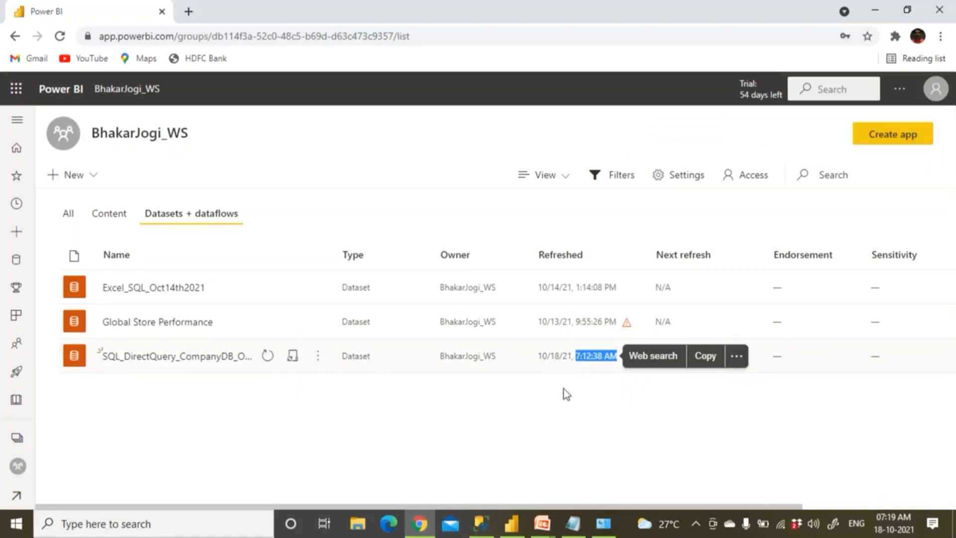
click(599, 391)
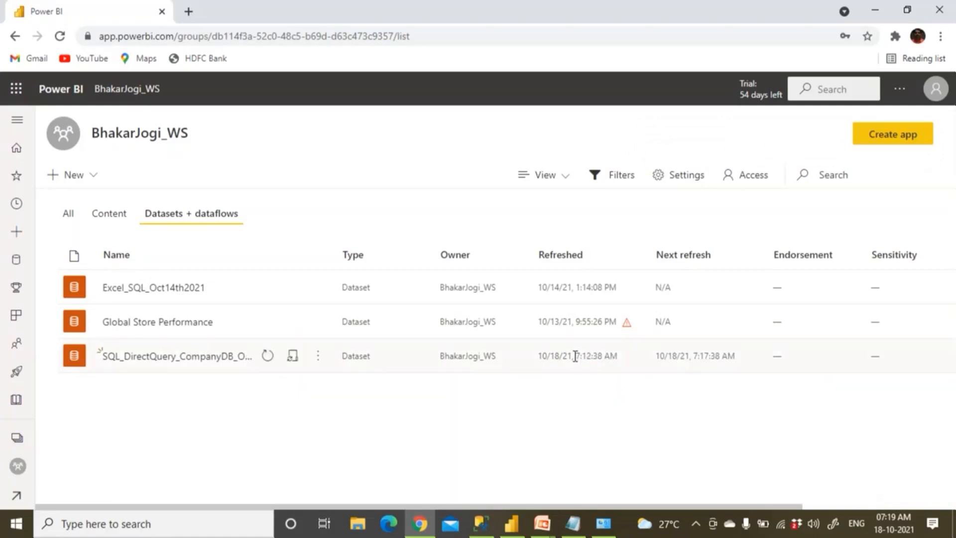
drag(574, 357, 621, 361)
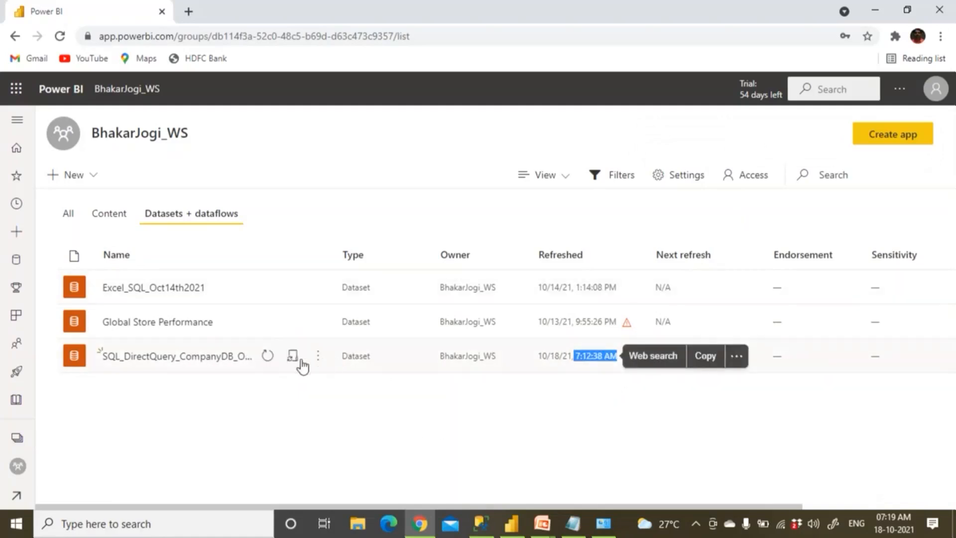
click(268, 356)
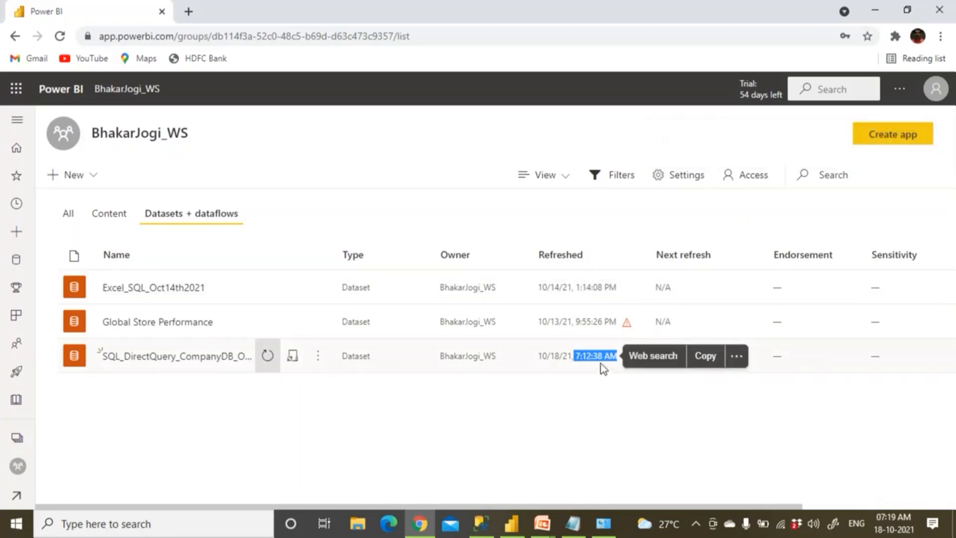
Open the report and refresh visuals to show ₹ 7K and employee 1 at ₹ 5,000
click(119, 217)
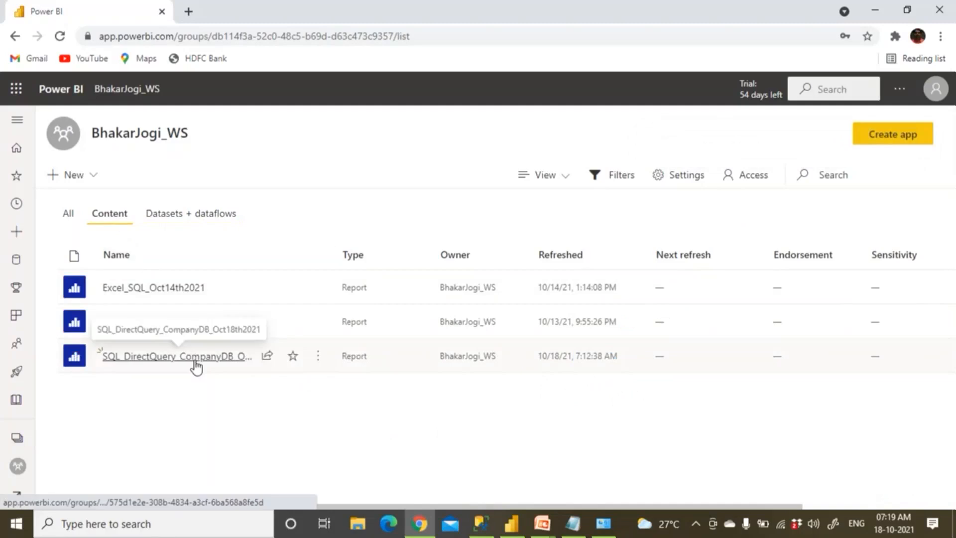
click(197, 367)
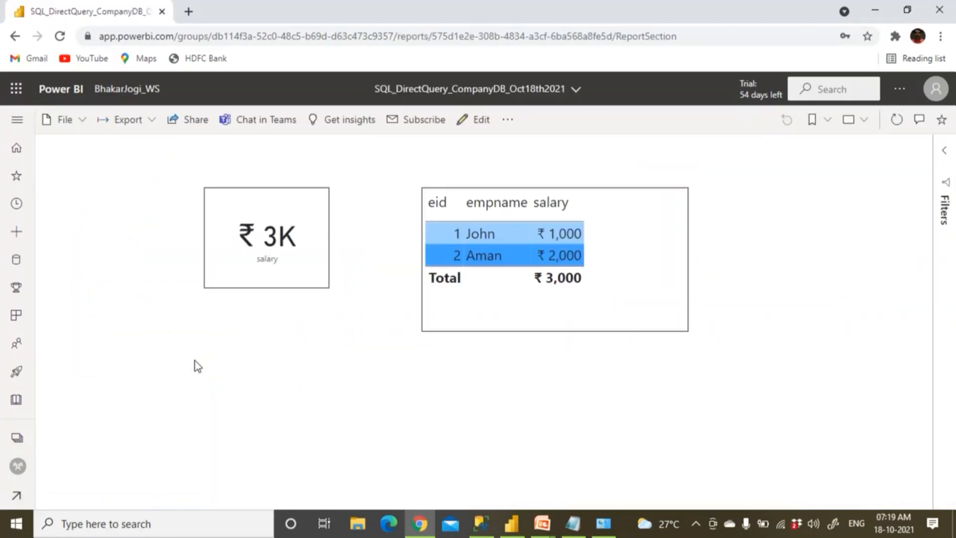
click(902, 124)
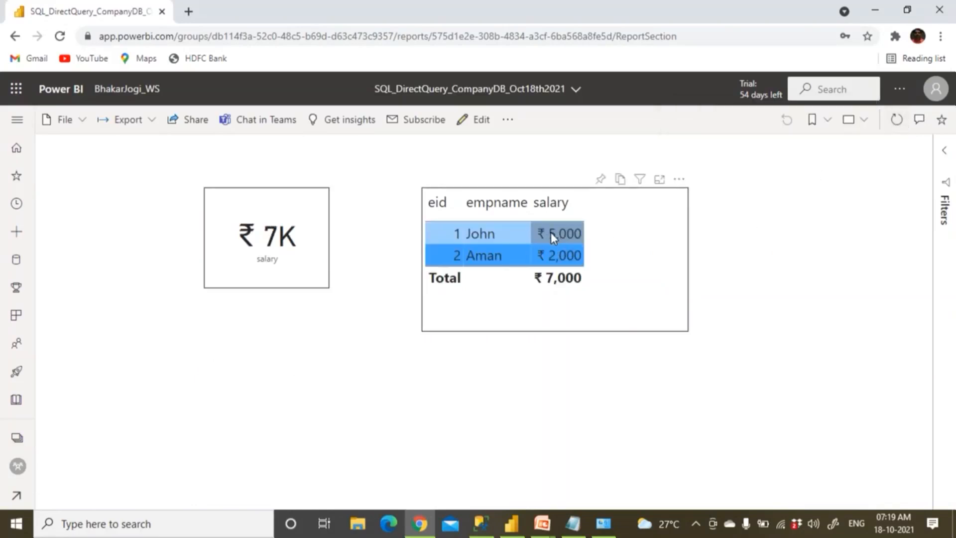
Select the leading digit of the 5000 salary value in the SSMS update query
click(483, 524)
click(431, 218)
key(shift+Right)
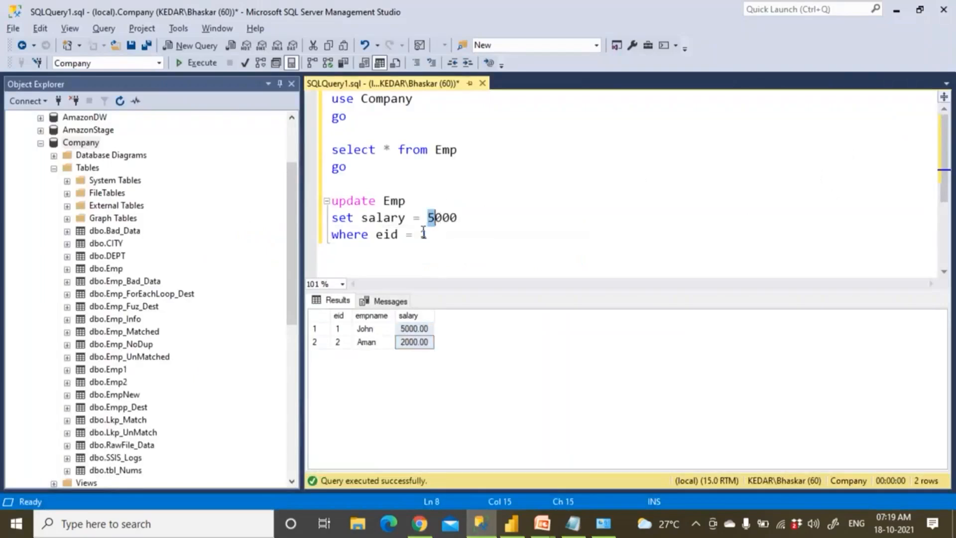
Change the update to salary 8000, run it, and paste a copy below
text(8)
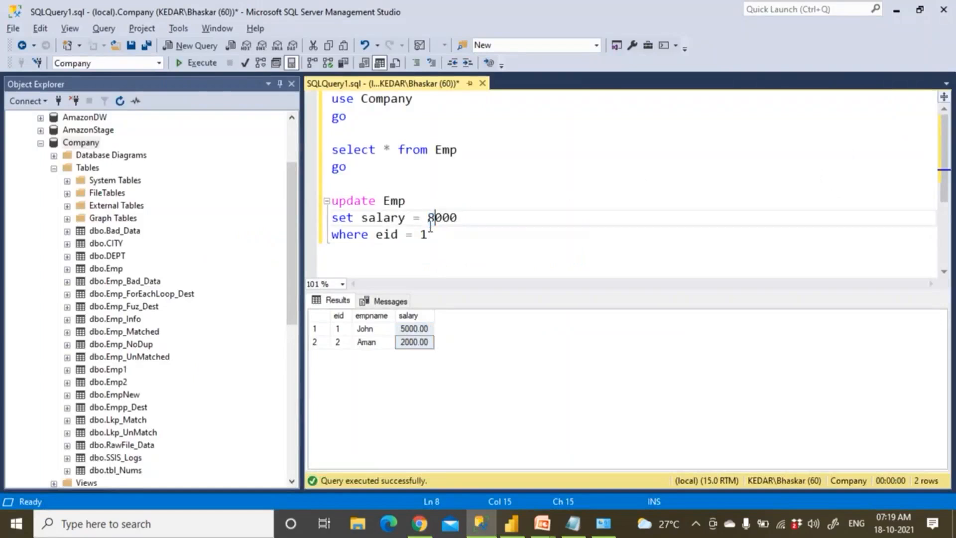
click(196, 64)
drag(428, 235, 313, 198)
key(ctrl+c)
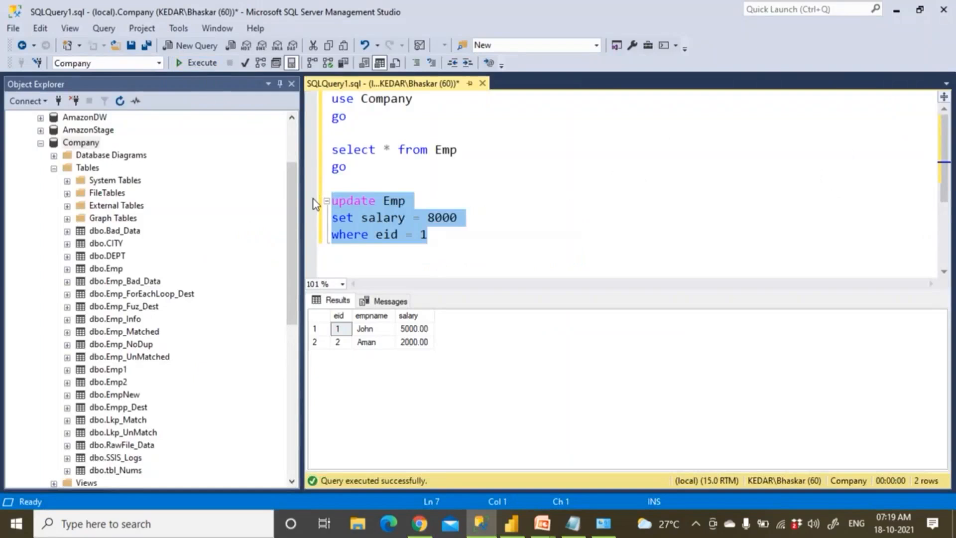
click(453, 240)
key(Return)
key(Return)
key(Return)
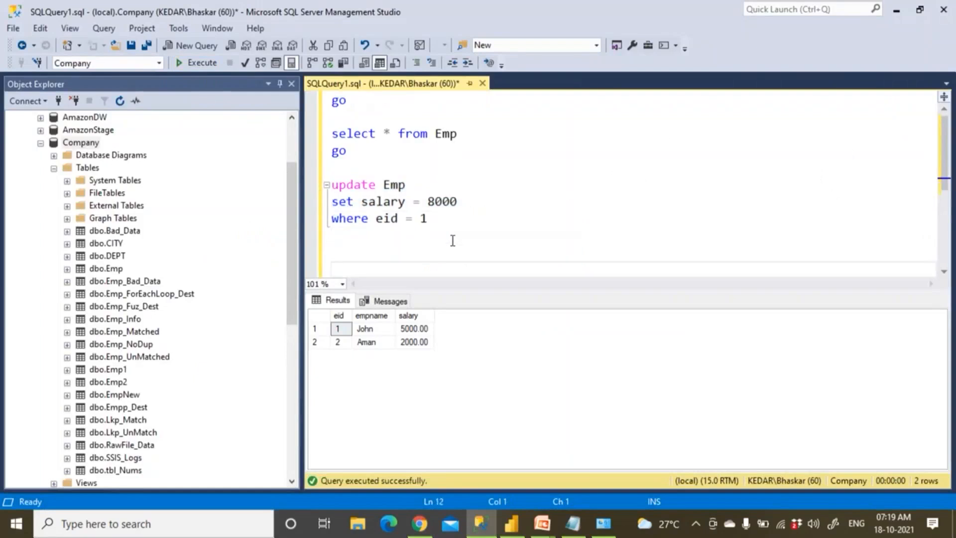
key(ctrl+v)
Edit the copy to set employee 2's empname to the new name and run it
click(363, 253)
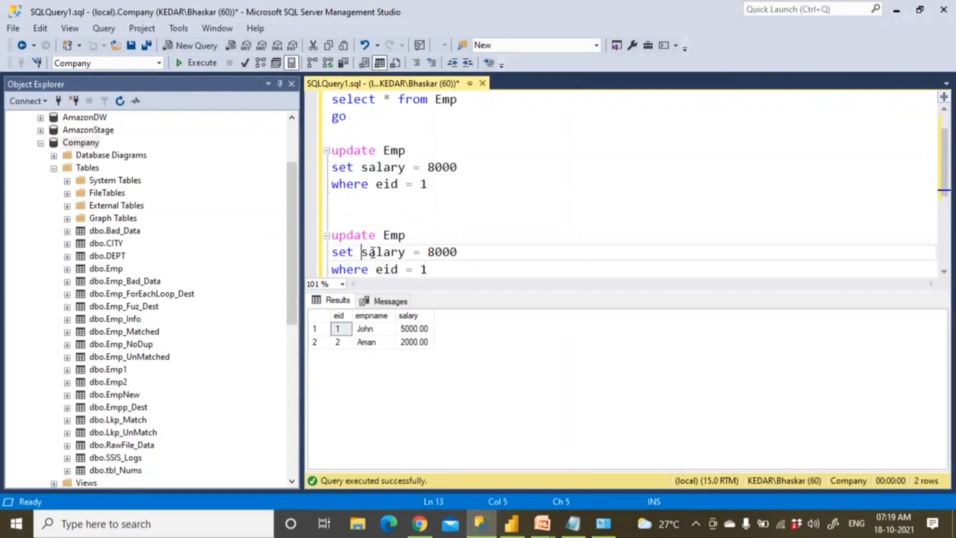
drag(362, 252, 459, 252)
text(emp)
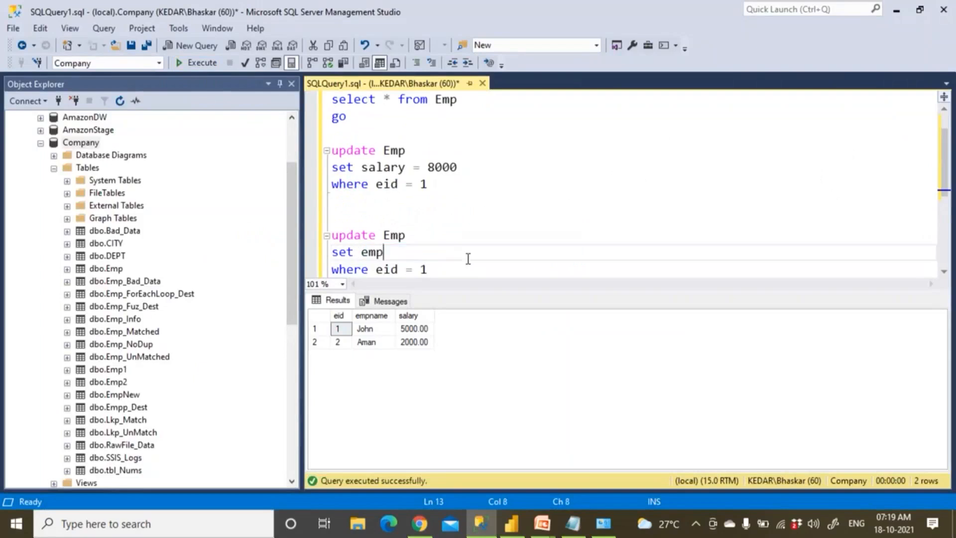
text(name = '')
click(384, 332)
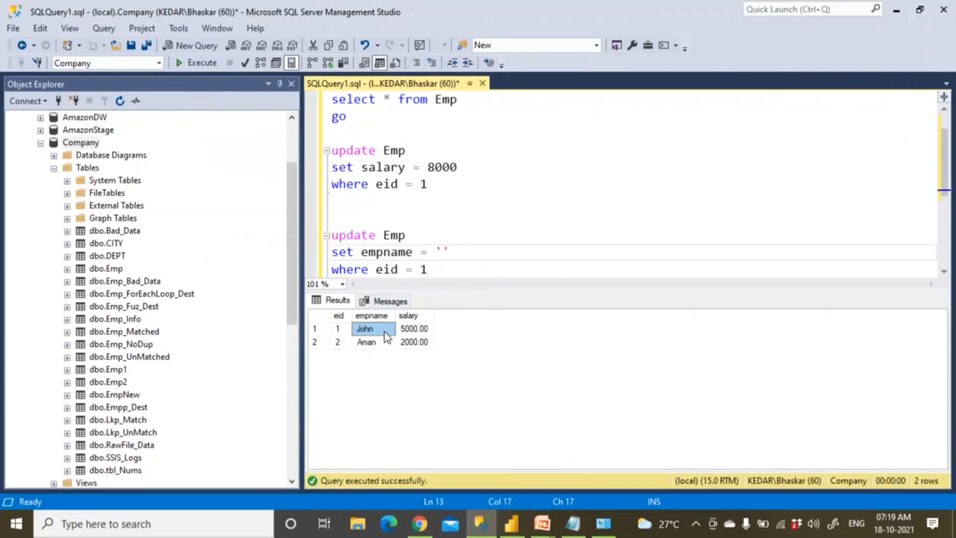
click(387, 341)
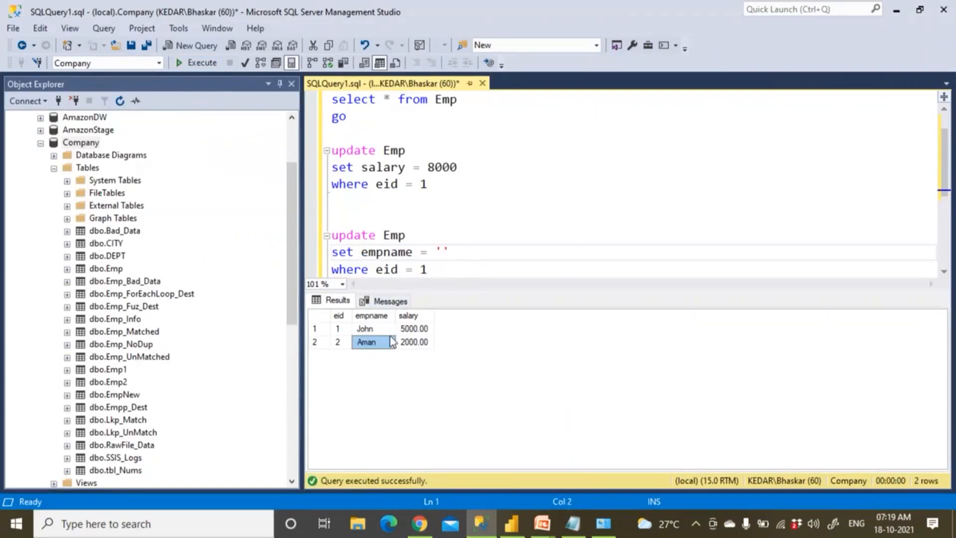
click(442, 252)
text(Sal)
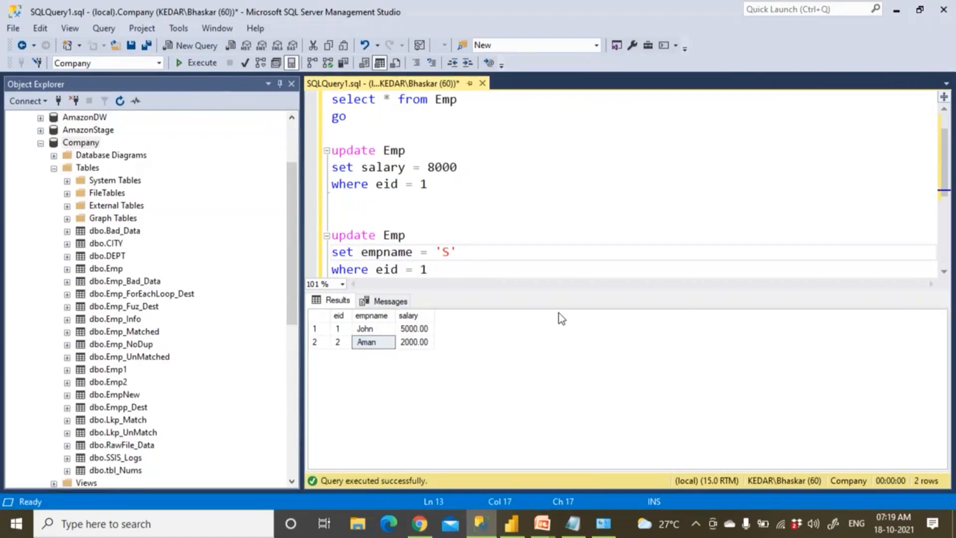
text(man kHna)
key(BackSpace)
key(BackSpace)
key(BackSpace)
key(BackSpace)
text(Khan)
drag(419, 270, 332, 234)
text(2)
click(204, 66)
Run select * from Emp to list the updated table
scroll(378, 131, up, 1)
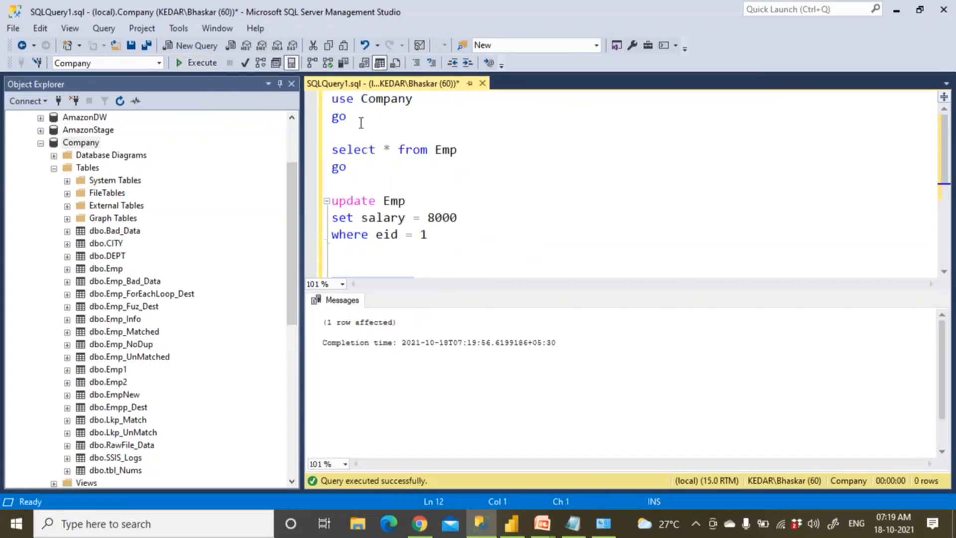
drag(348, 168, 298, 150)
click(199, 63)
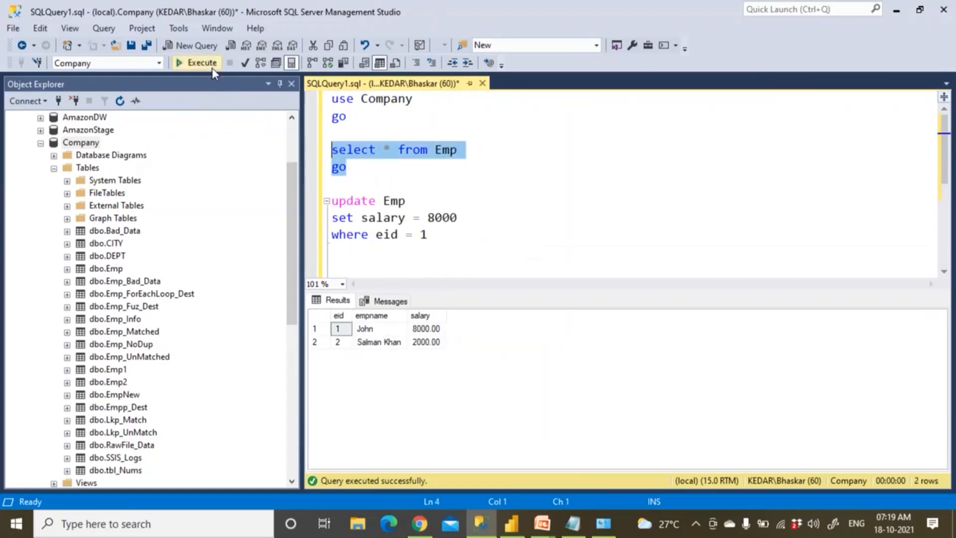
Refresh the visuals and reopen SQL_DirectQuery_CompanyDB_Oct18th2021 from BhakarJogi_WS, showing John 8,000 and 10K total
click(420, 523)
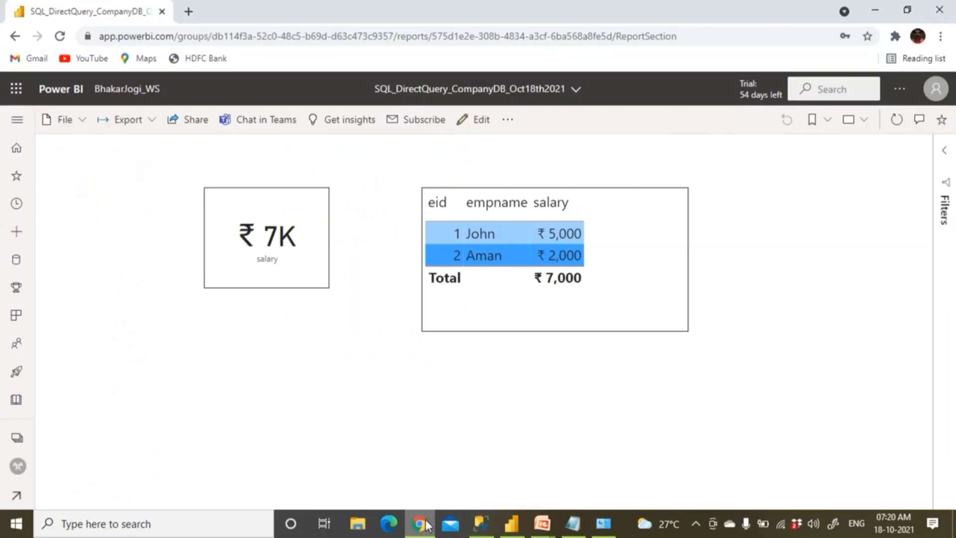
click(902, 122)
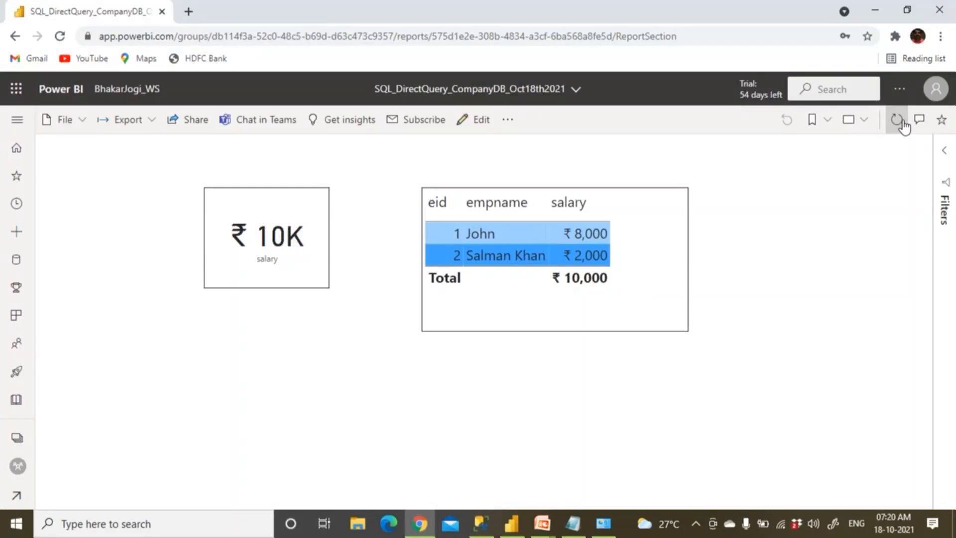
click(130, 89)
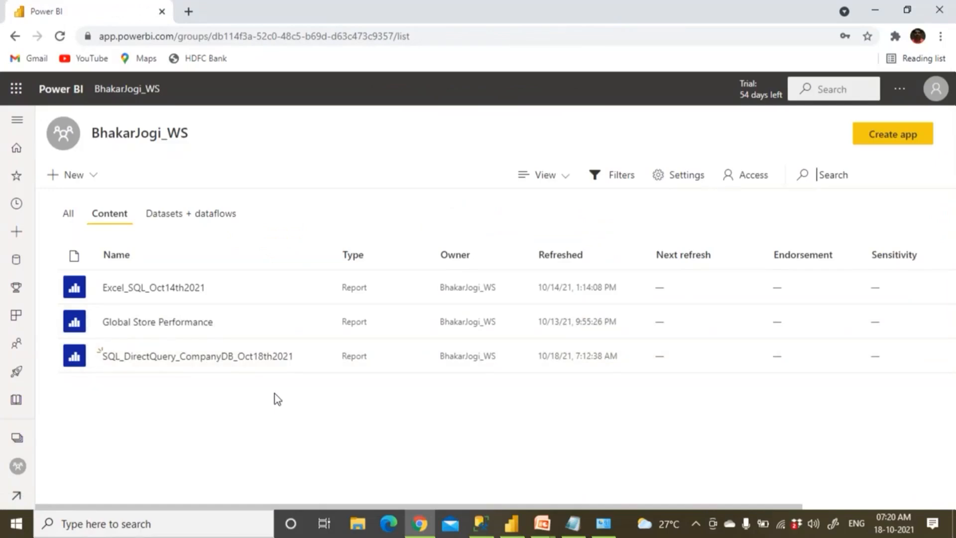
mouse_move(267, 367)
click(151, 357)
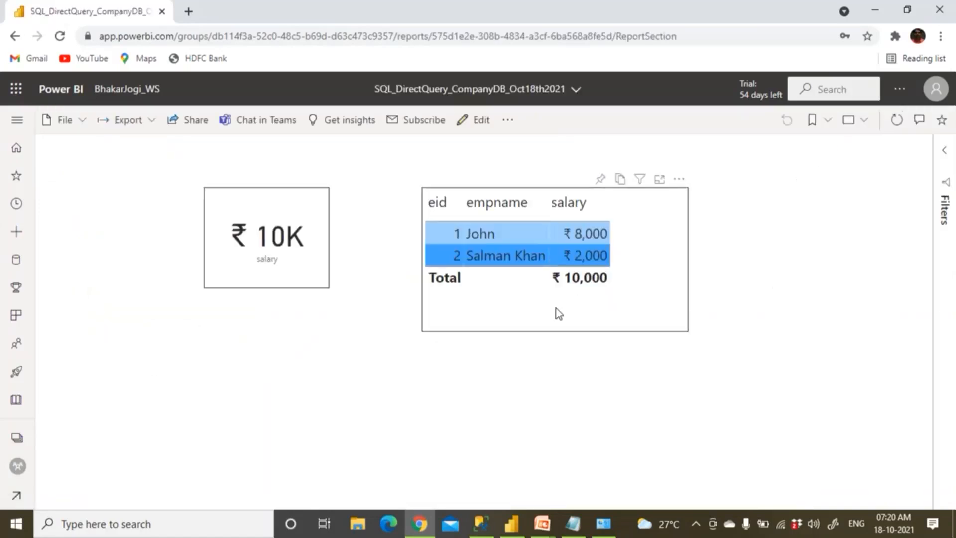
Change John's salary from 8000 to 12000 in the three-line UPDATE statement and execute it
click(482, 526)
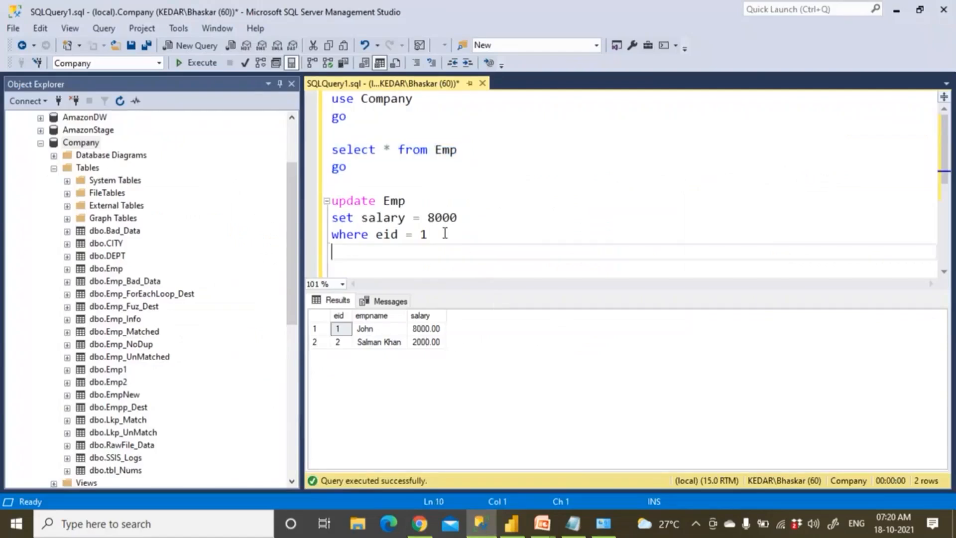
click(431, 222)
key(Delete)
text(12)
drag(428, 235, 331, 200)
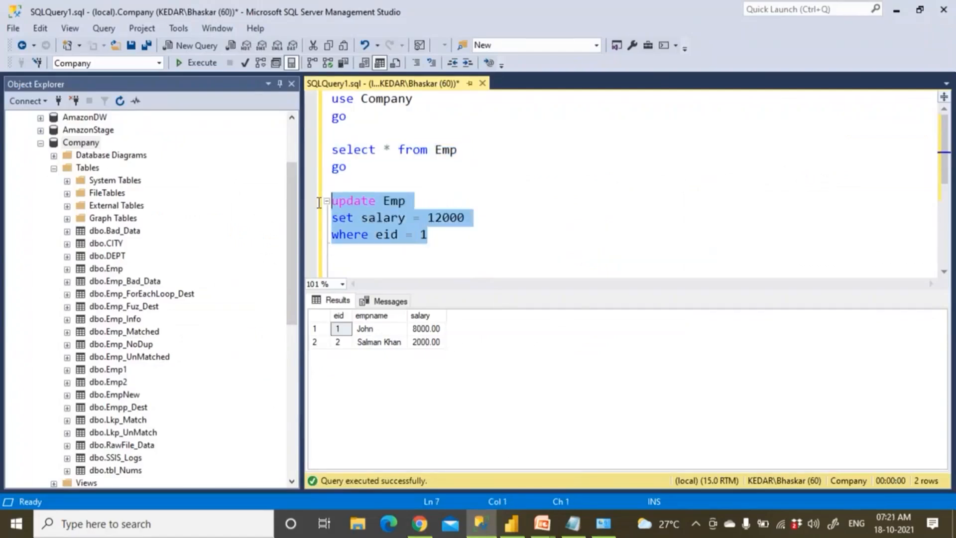
click(202, 67)
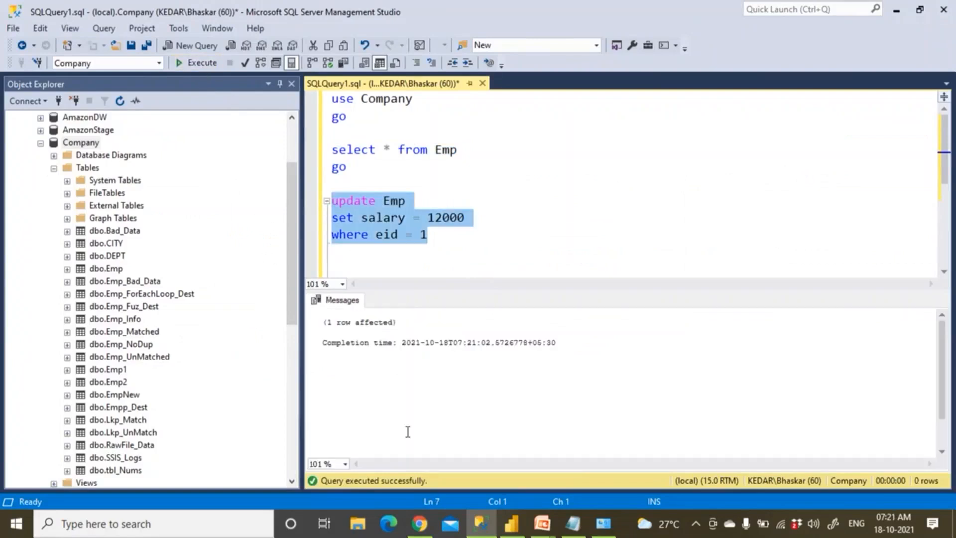
click(420, 523)
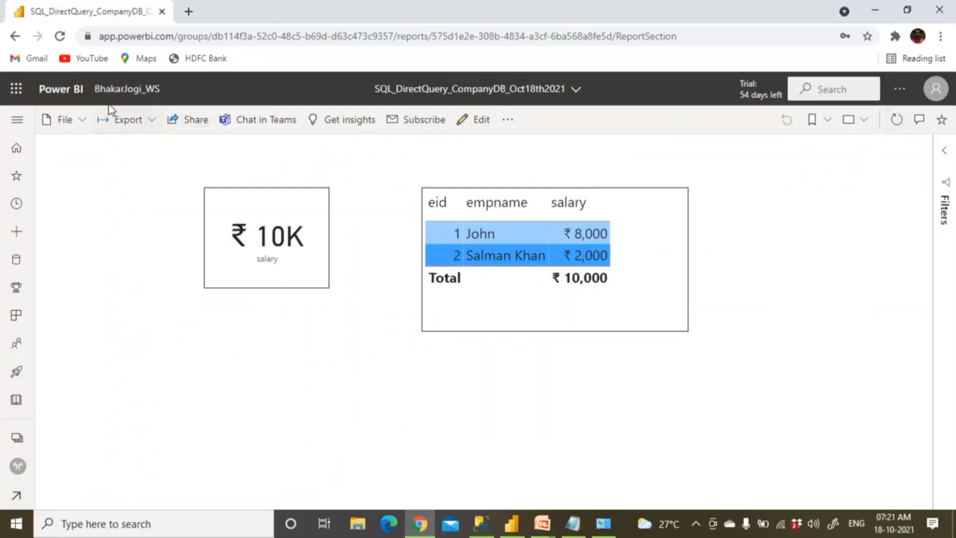
Reopen the DirectQuery report from BhakarJogi_WS and refresh visuals to show John at 12,000 and a 14K total
click(122, 90)
click(187, 217)
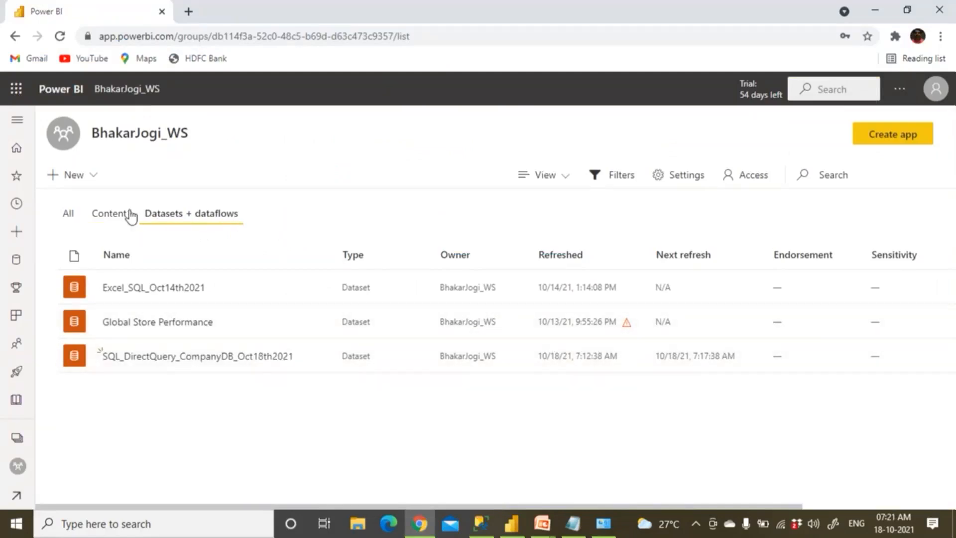
click(111, 214)
click(165, 356)
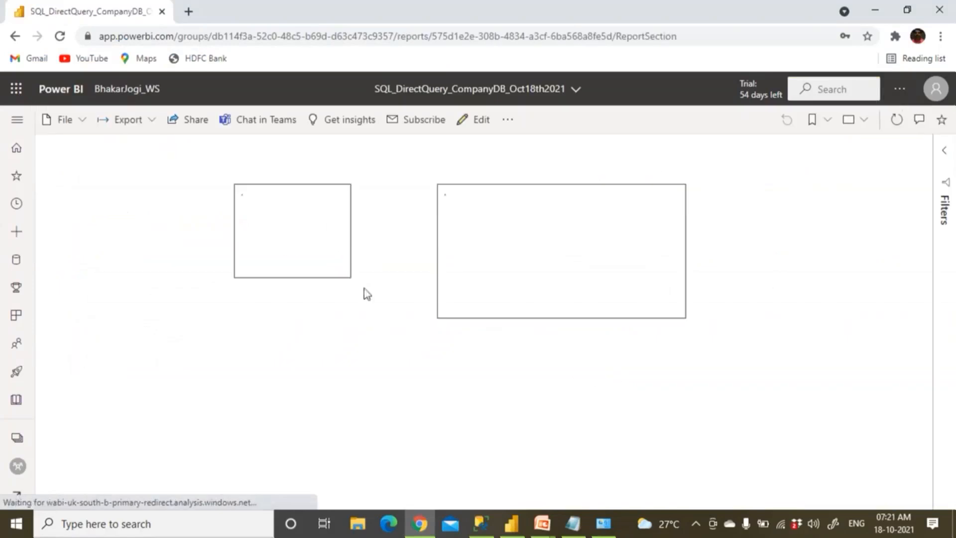
click(900, 128)
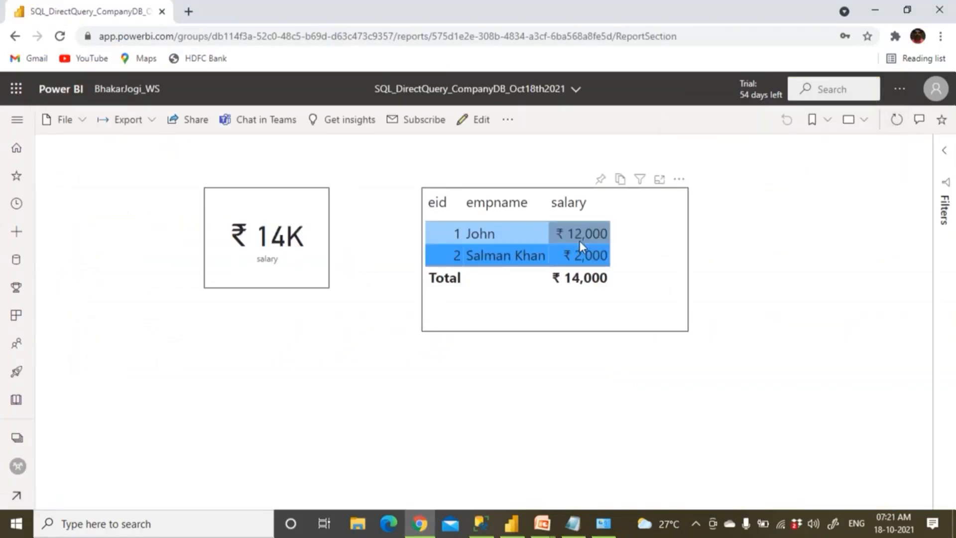
mouse_move(579, 241)
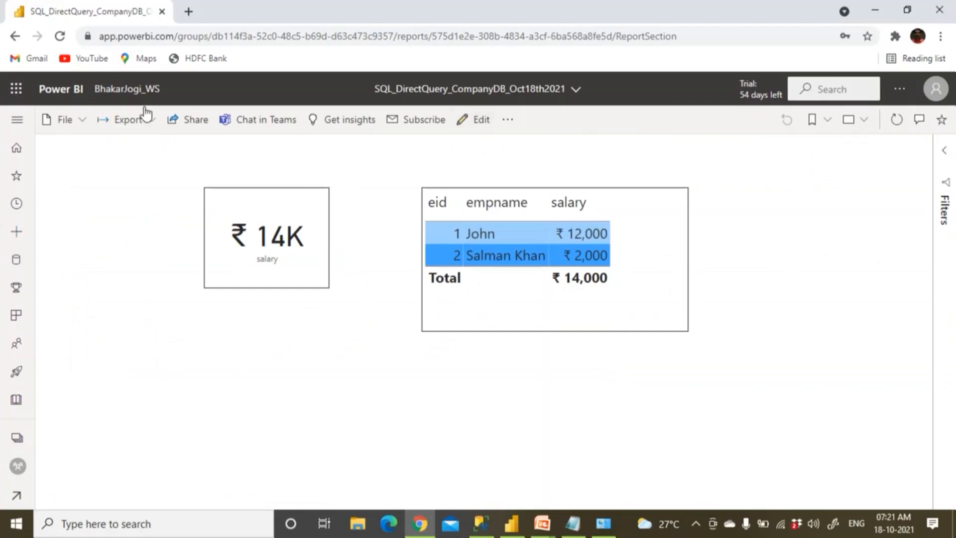
Toggle BhakarJogi_WS between Content and Datasets + dataflows, ending on the dataset list
click(131, 88)
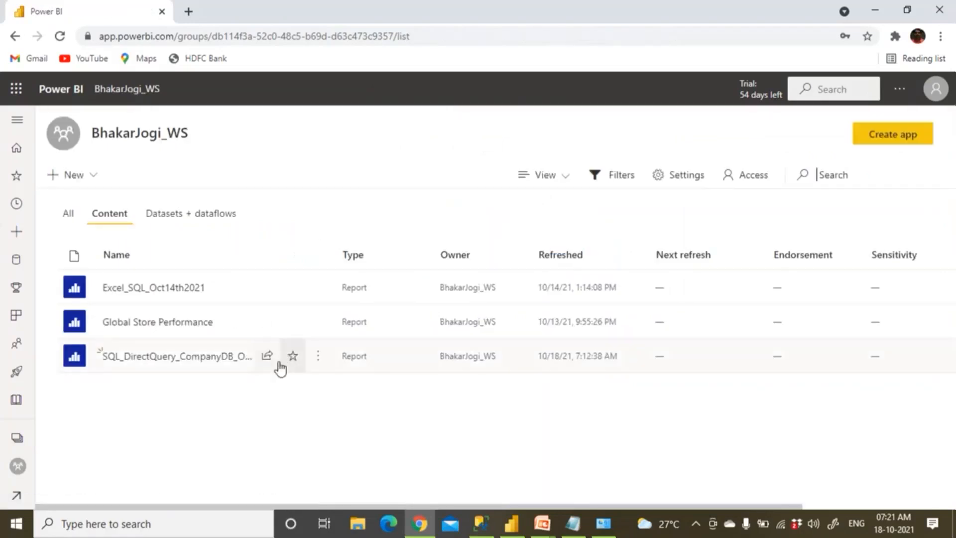
click(219, 214)
mouse_move(318, 360)
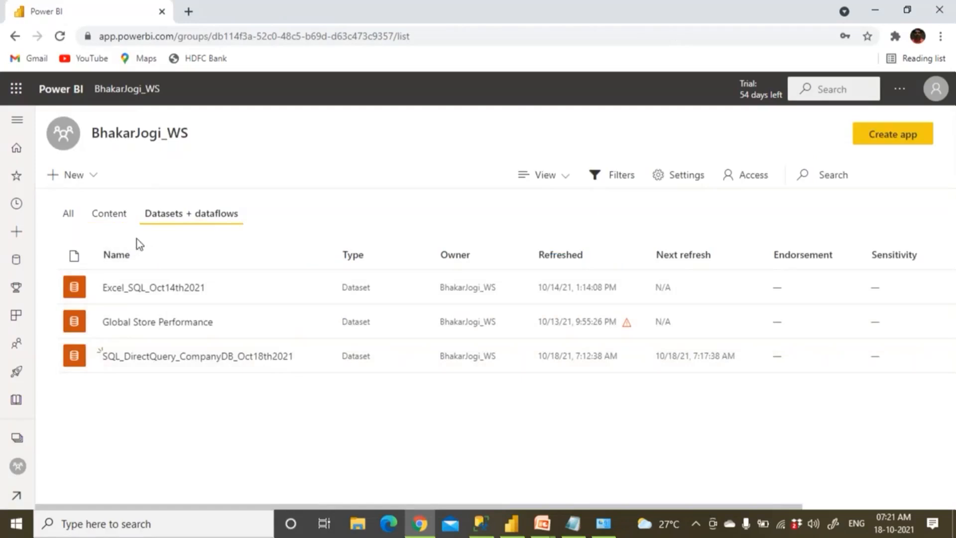
click(122, 218)
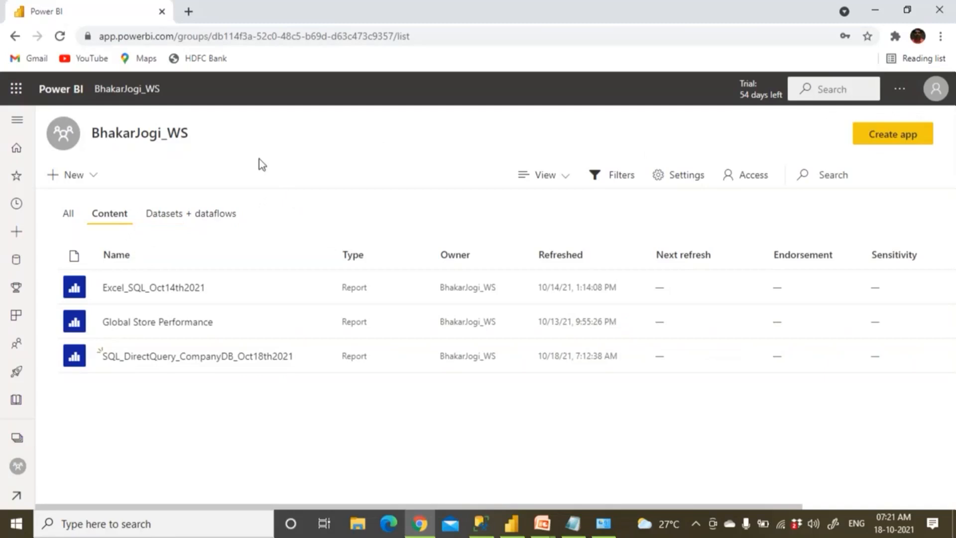
click(207, 223)
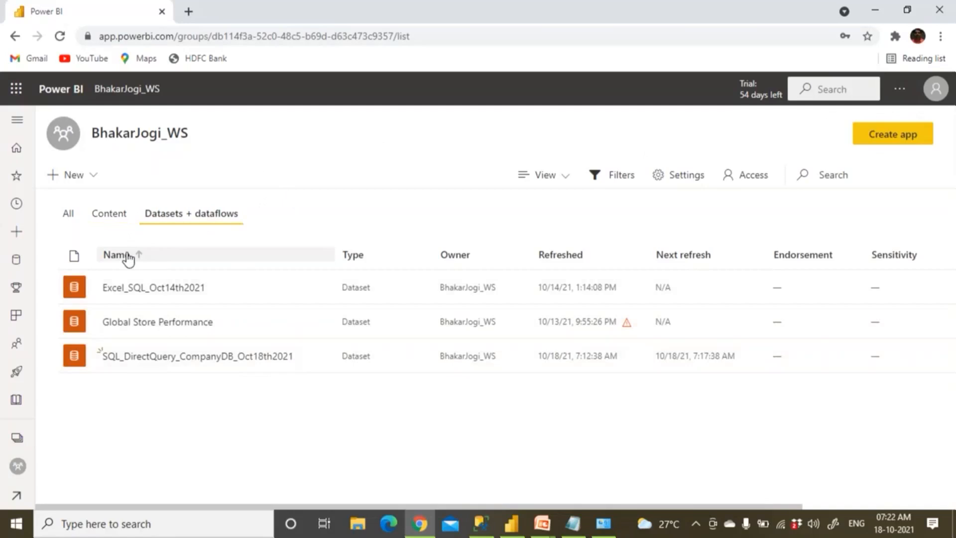
click(518, 529)
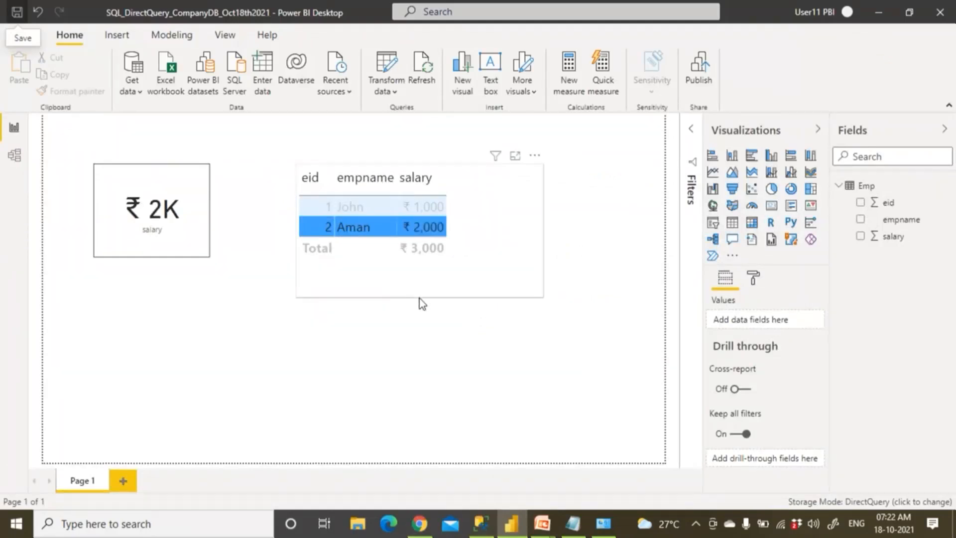
Close Power BI Desktop without saving the report changes
click(940, 12)
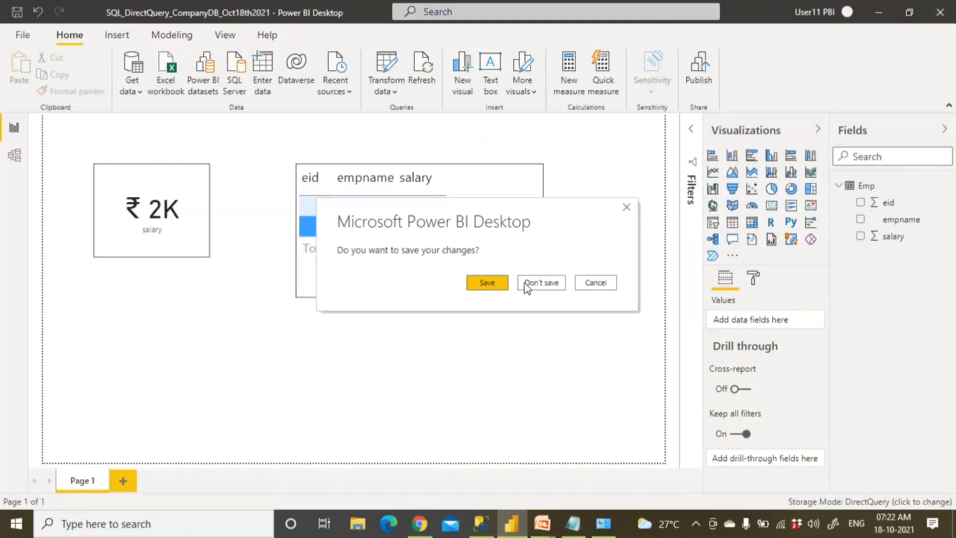
click(488, 282)
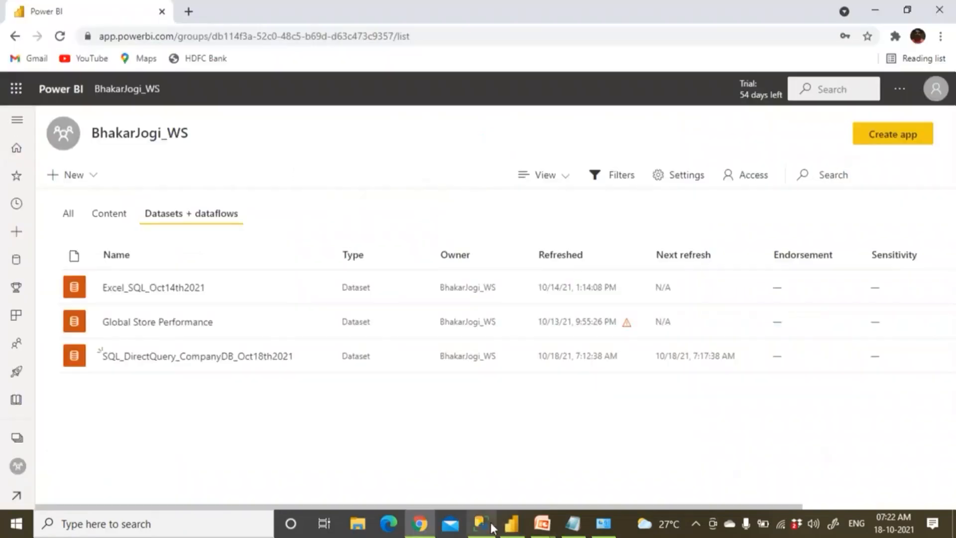
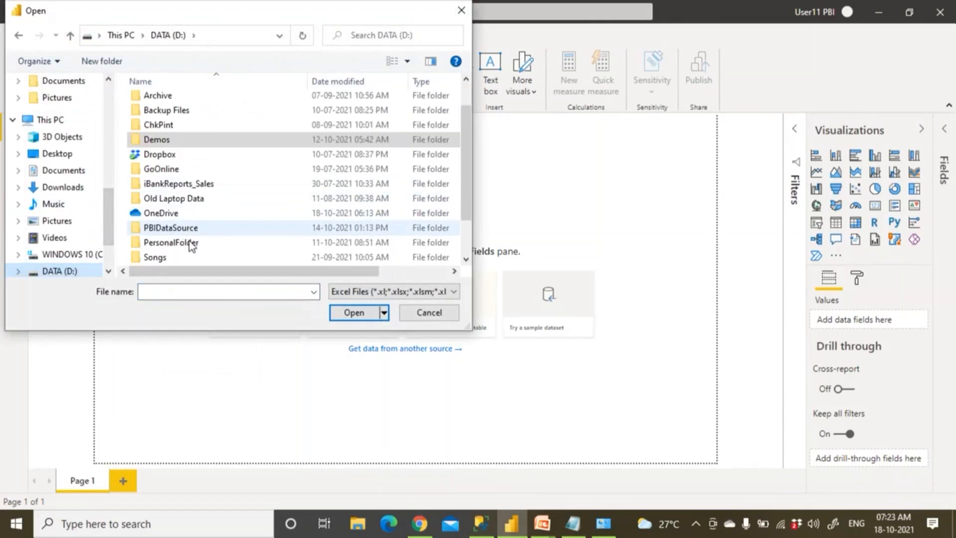
Load the ProdSales sheet from PBIDataSource\ProdSales.xlsx through the Navigator into the model
double_click(192, 234)
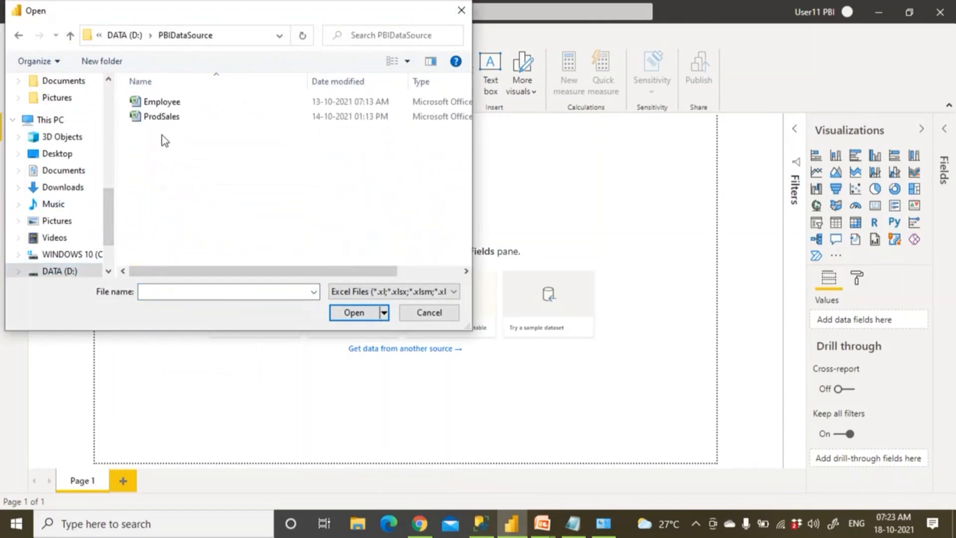
double_click(161, 120)
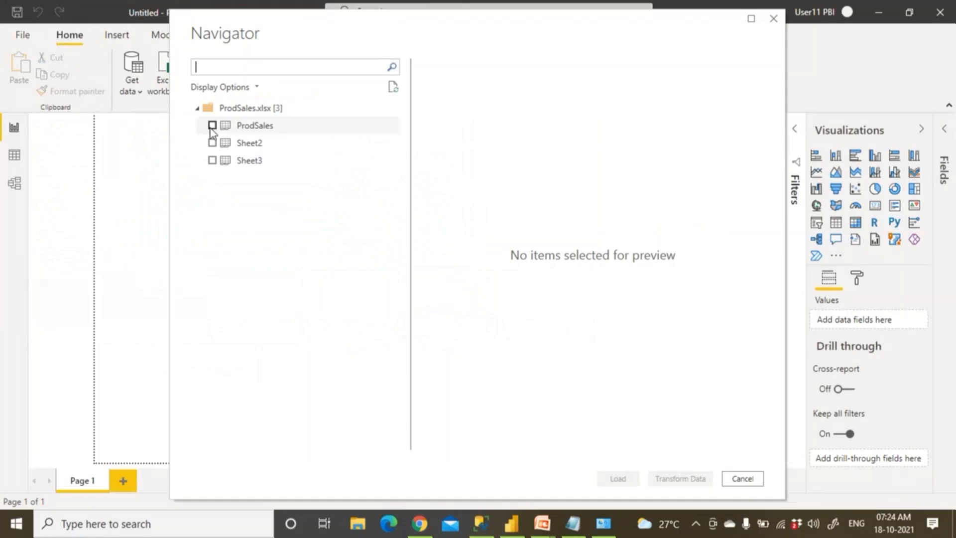
click(212, 126)
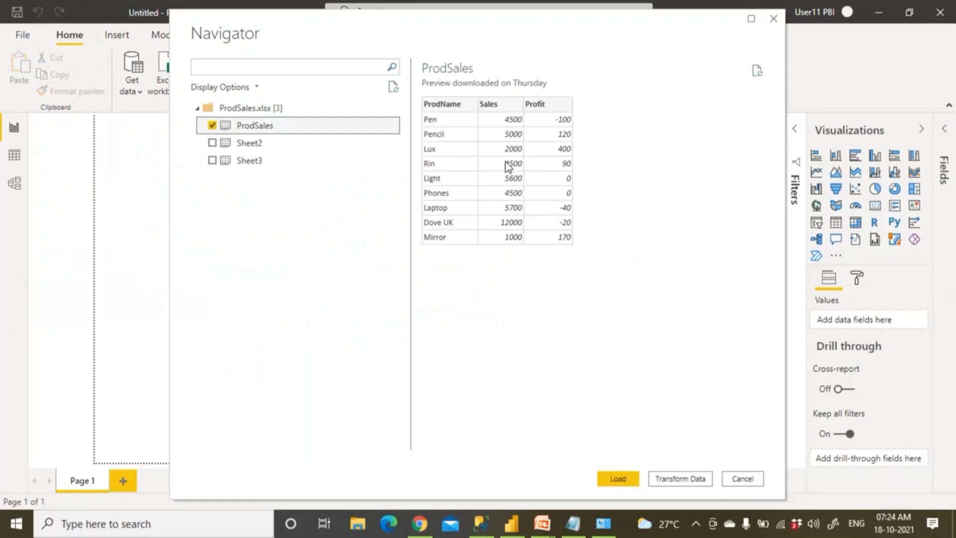
click(620, 479)
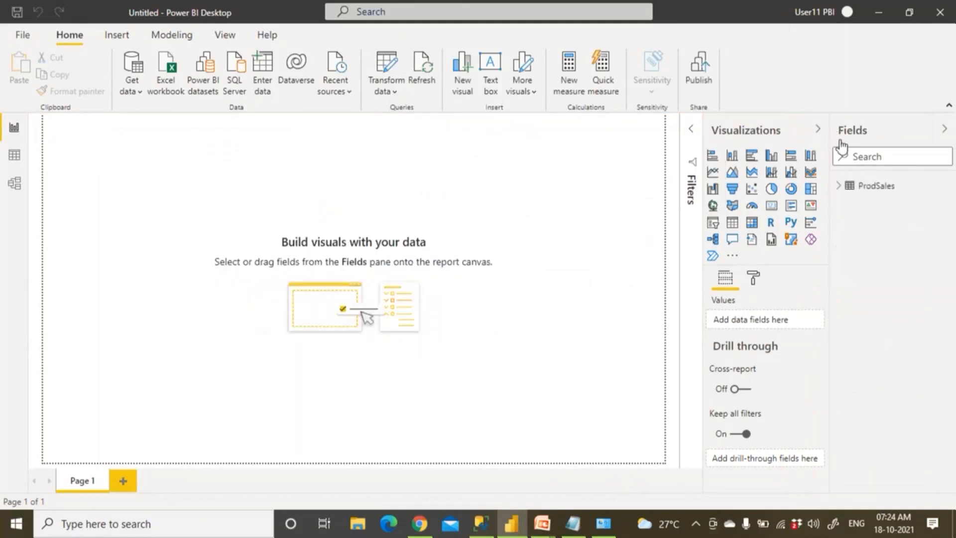
Expand ProdSales in the Fields pane and rename Page 1 to Excel
click(839, 187)
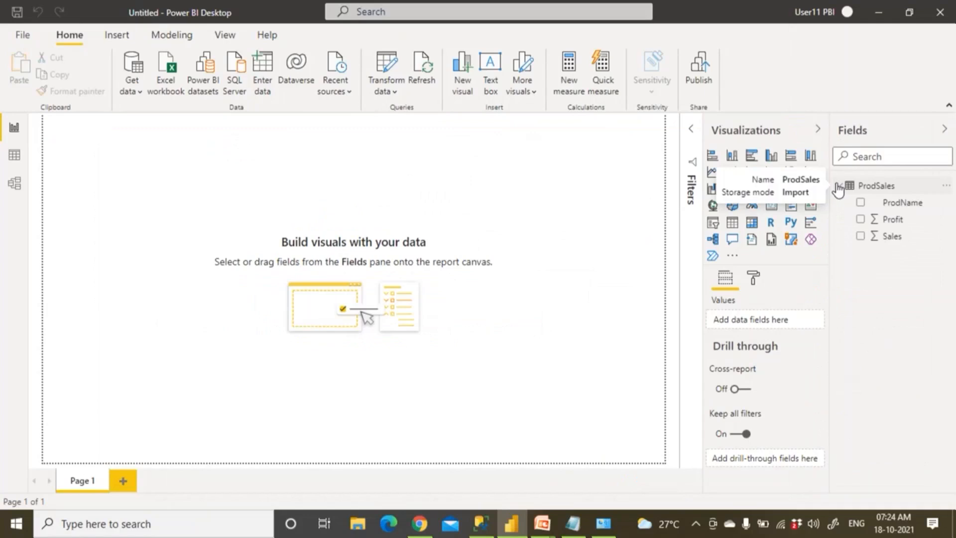
double_click(86, 484)
text(Excel)
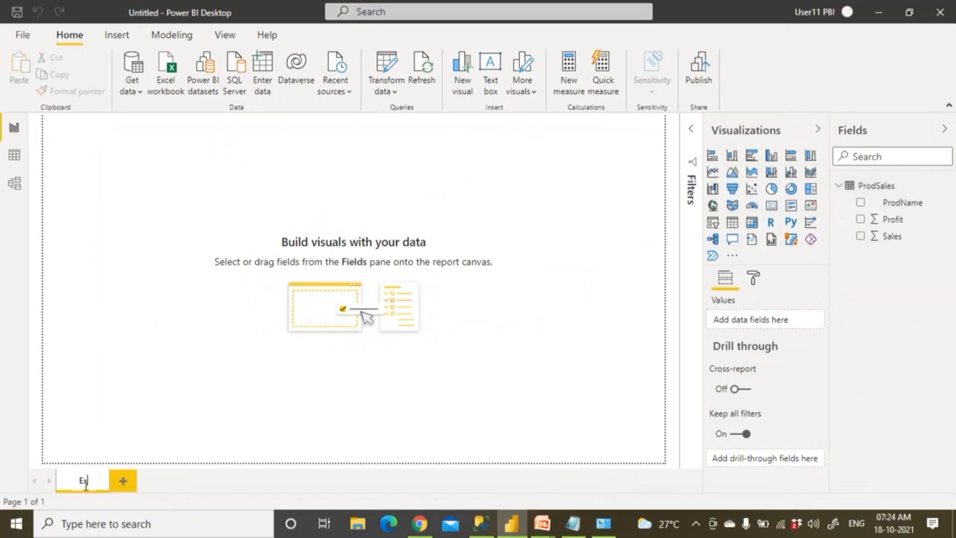
click(148, 309)
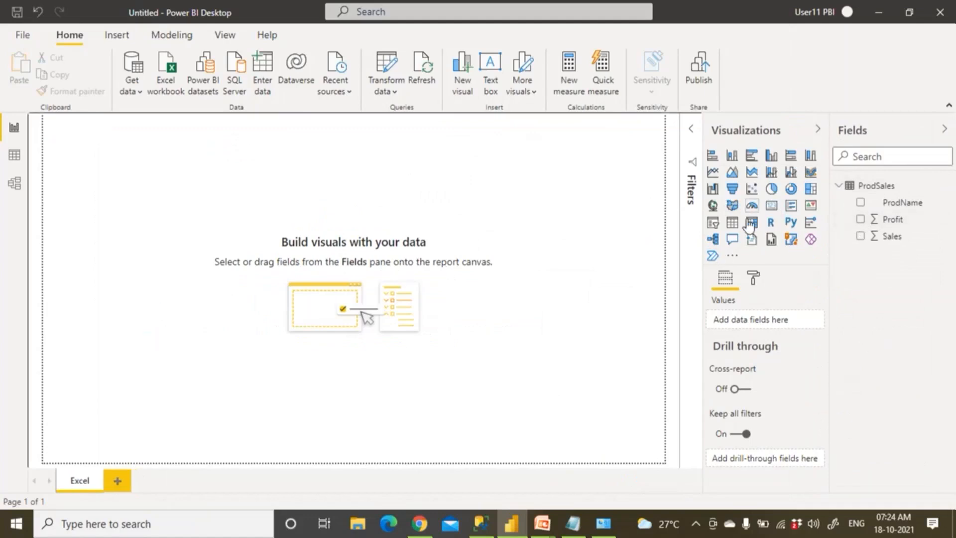
Add a card showing total Sales (45K), turn its border on, and shrink it
click(771, 206)
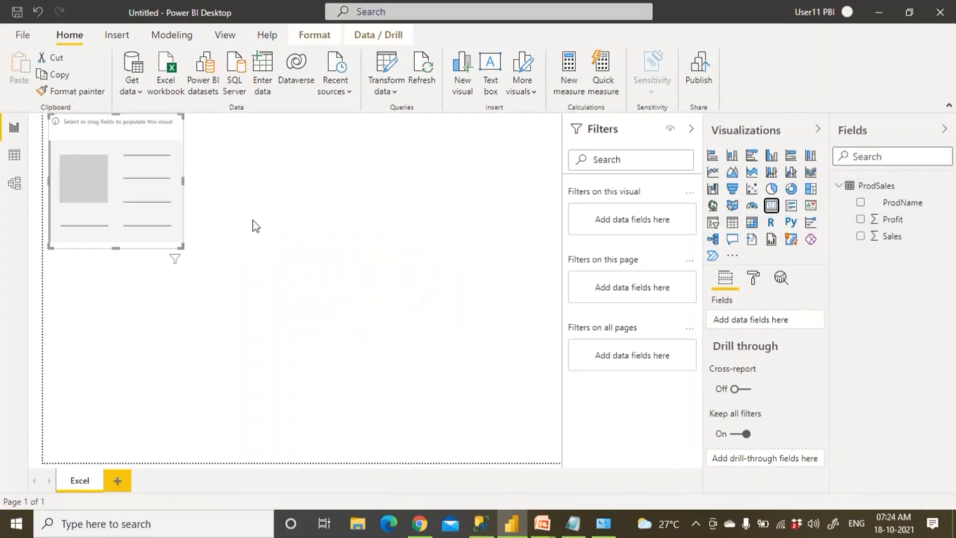
drag(117, 197, 210, 242)
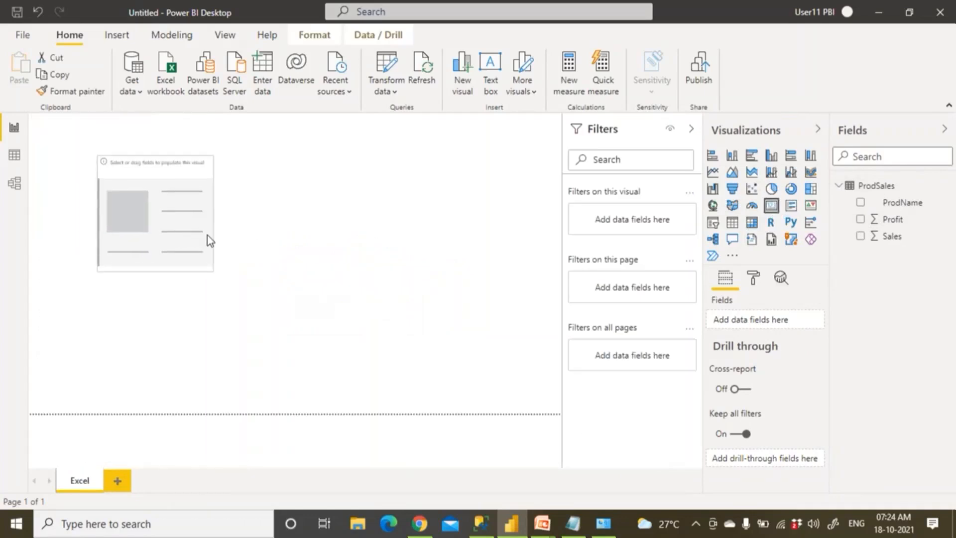
click(874, 238)
click(753, 282)
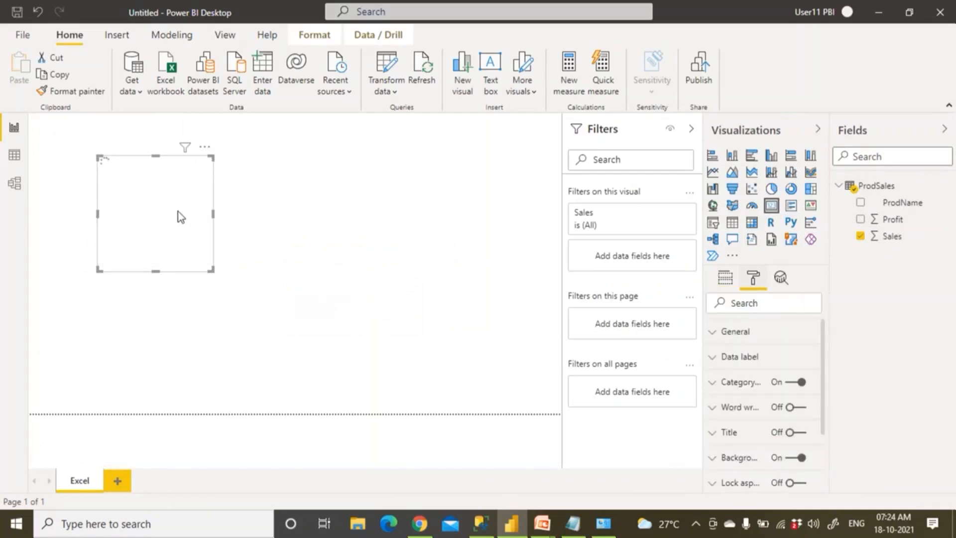
scroll(754, 394, down, 2)
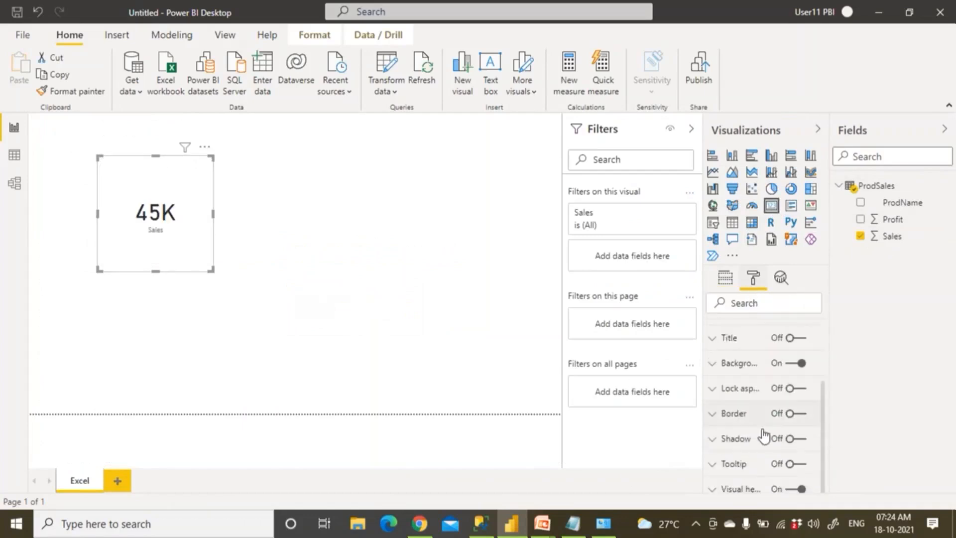
click(799, 411)
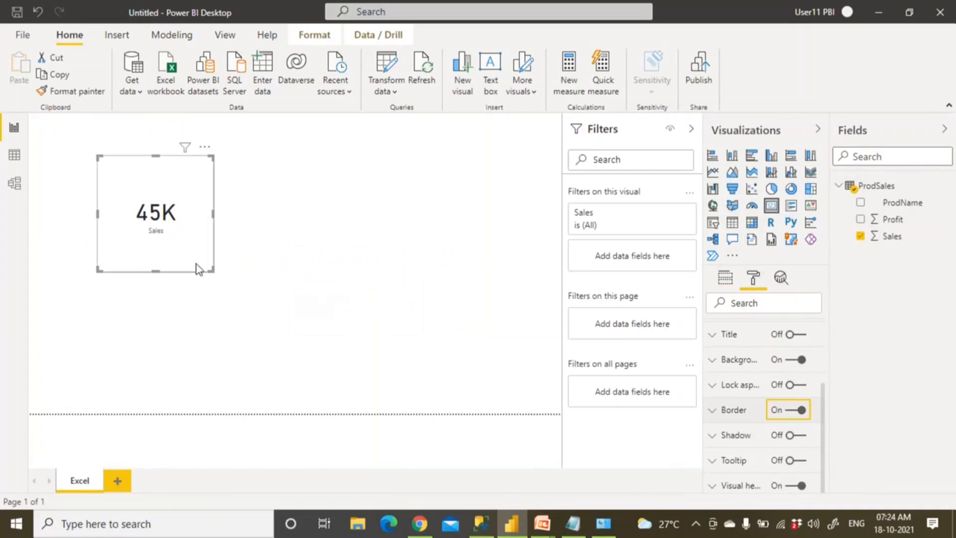
drag(213, 269, 240, 188)
click(288, 224)
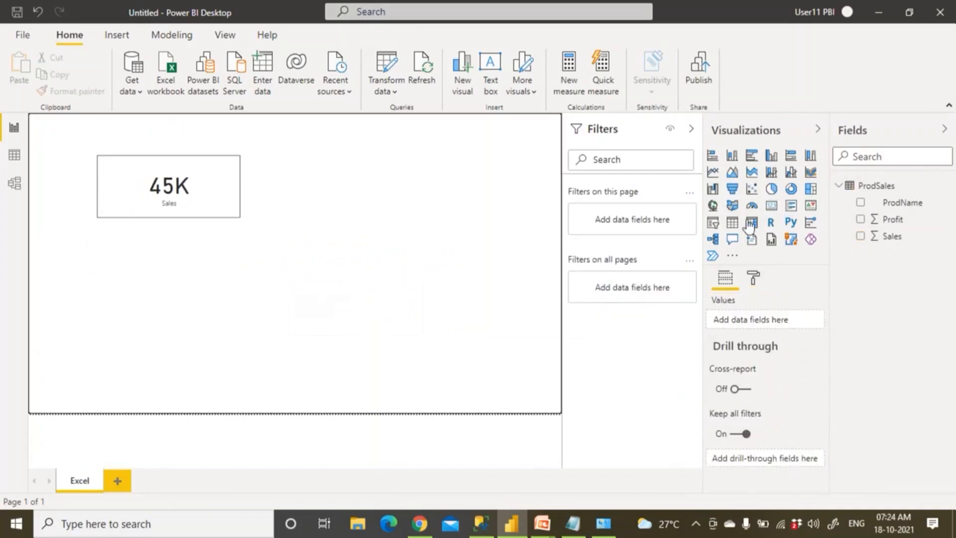
Add a table of ProdName and Sales beside the 45K card and fit it to its rows
click(732, 222)
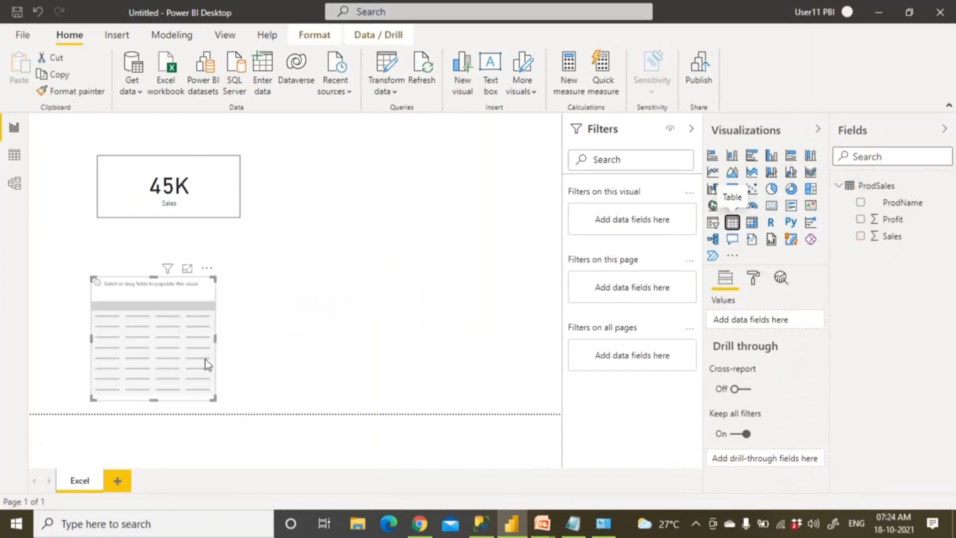
drag(169, 382, 493, 368)
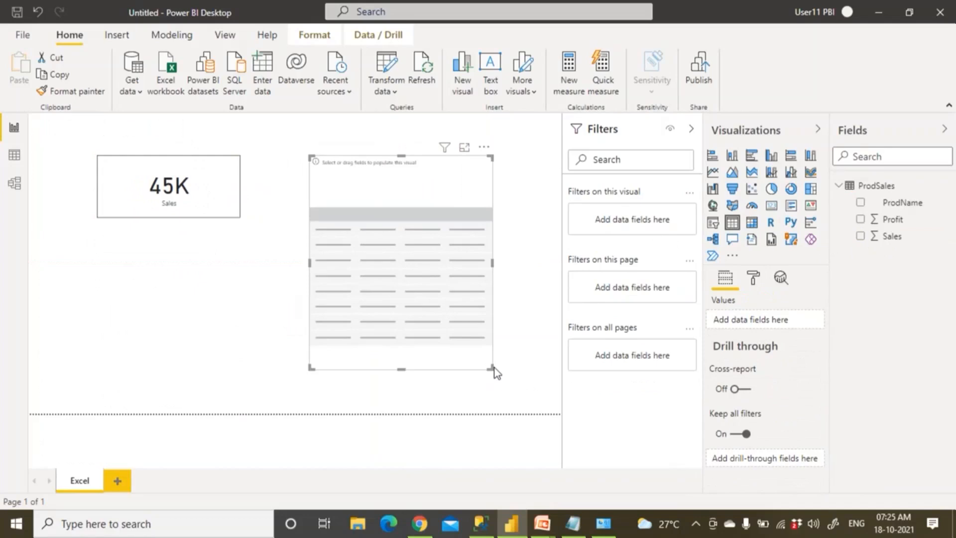
click(861, 203)
click(869, 236)
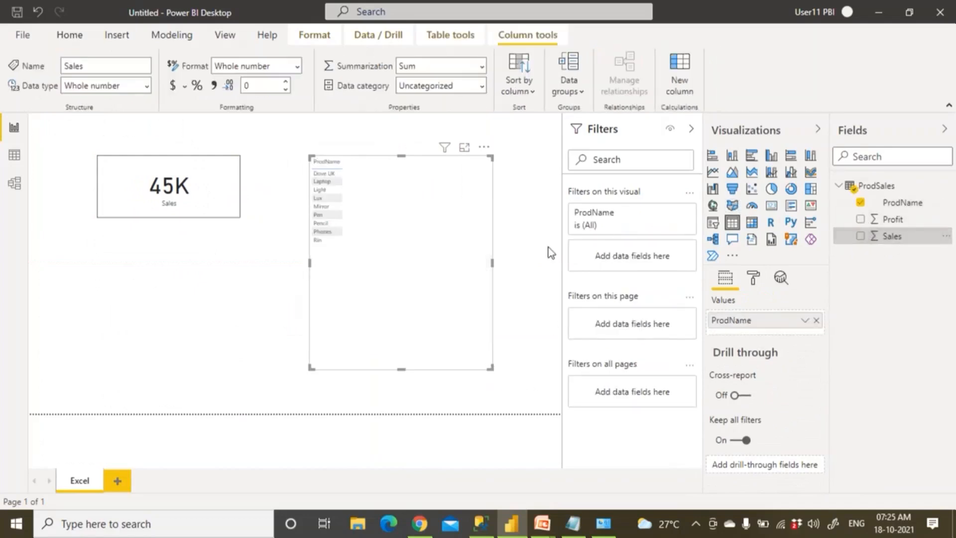
click(860, 236)
drag(491, 367, 484, 292)
Give the table a border and the Flashy rows style
click(752, 281)
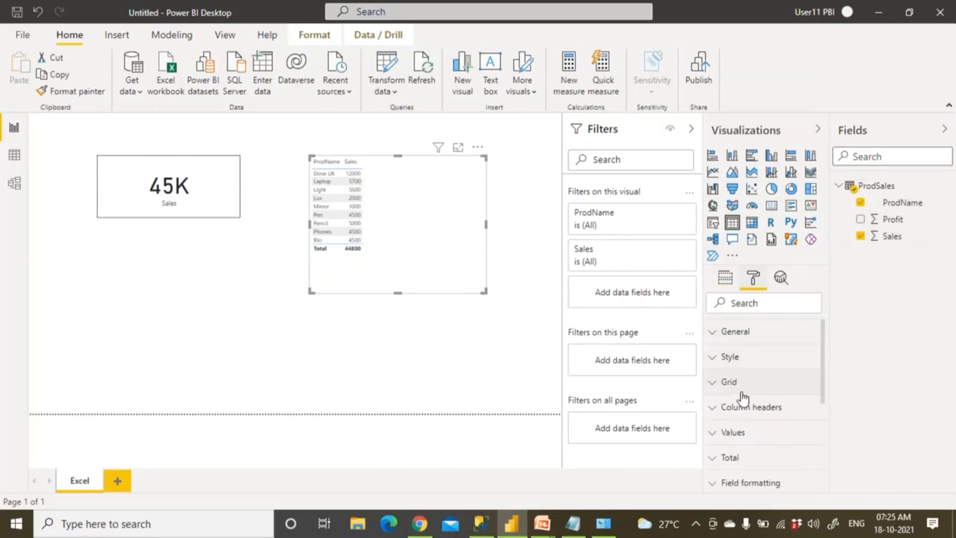
scroll(747, 396, down, 5)
click(802, 411)
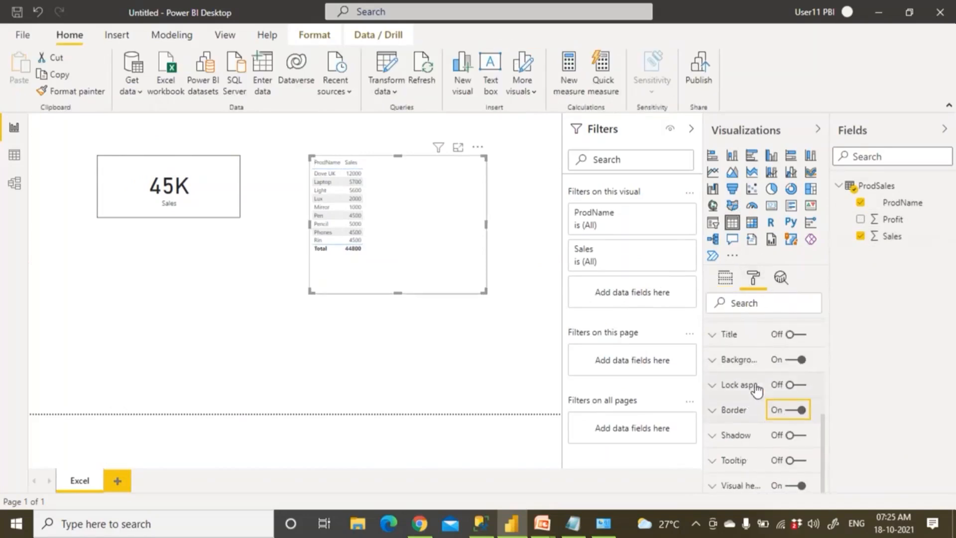
scroll(755, 391, up, 5)
click(717, 357)
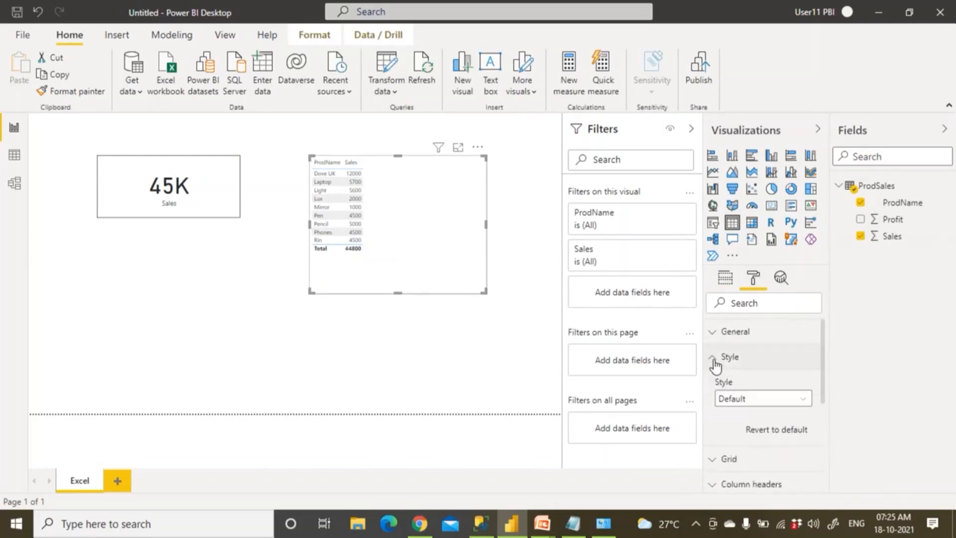
click(732, 401)
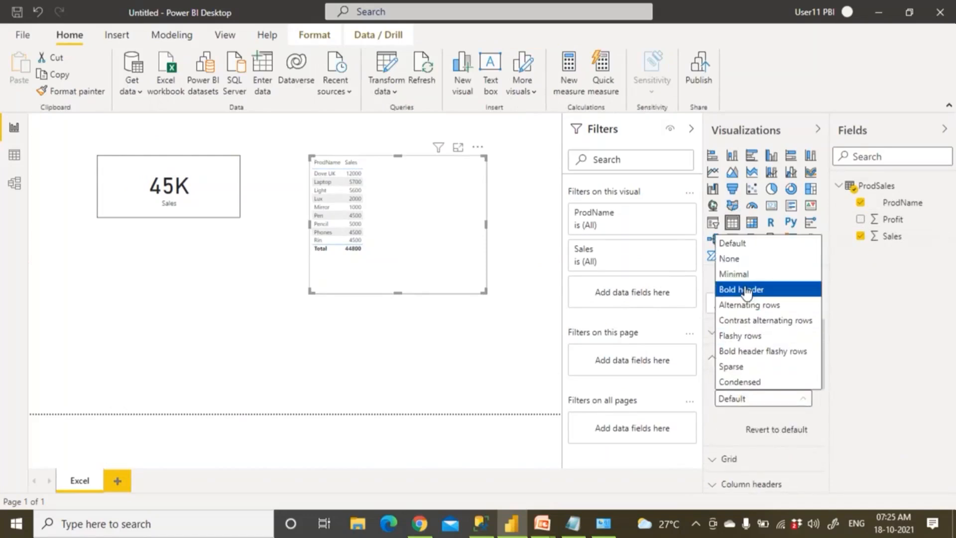
click(749, 336)
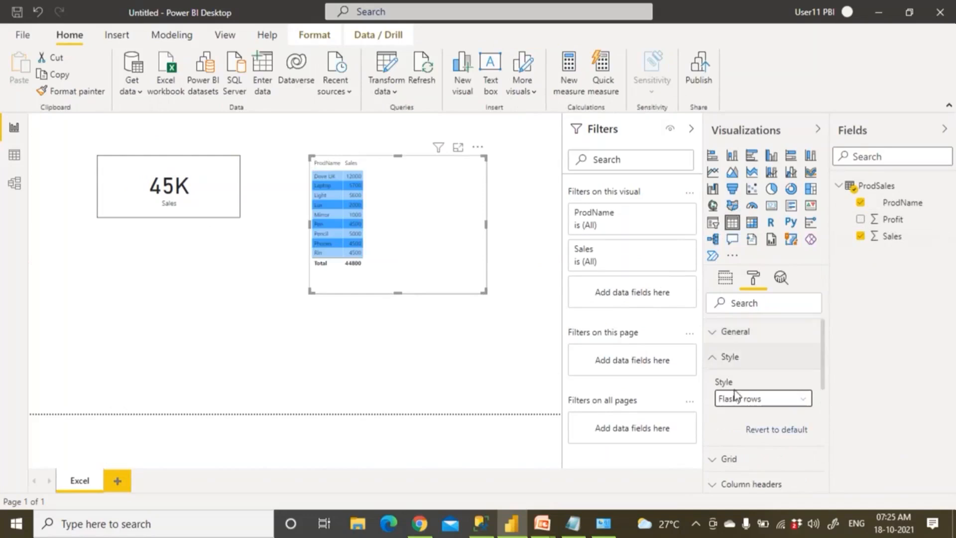
click(717, 365)
Set the table's grid text size to 20, enlarge it, and widen the ProdName column
click(716, 384)
scroll(764, 460, down, 2)
scroll(764, 456, down, 6)
scroll(745, 446, up, 3)
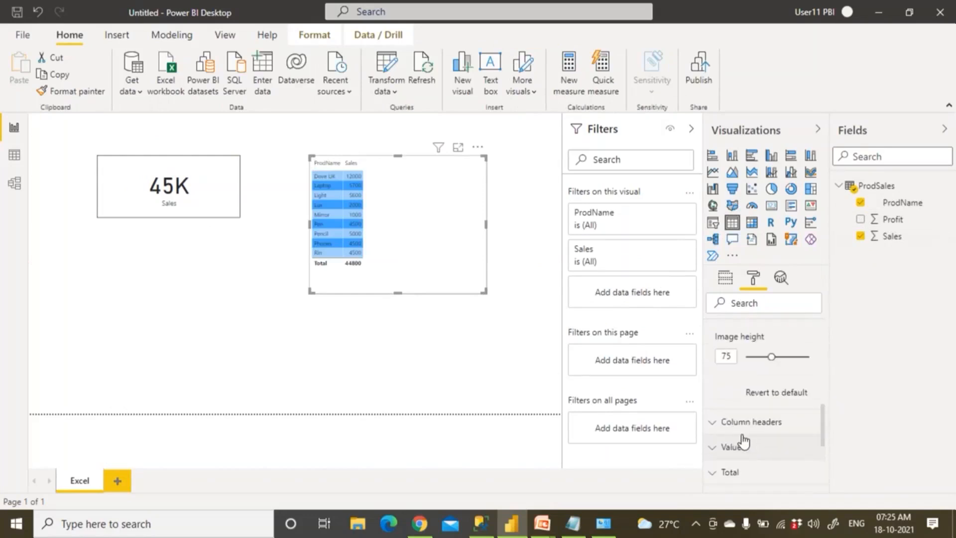
scroll(733, 398, up, 1)
double_click(728, 378)
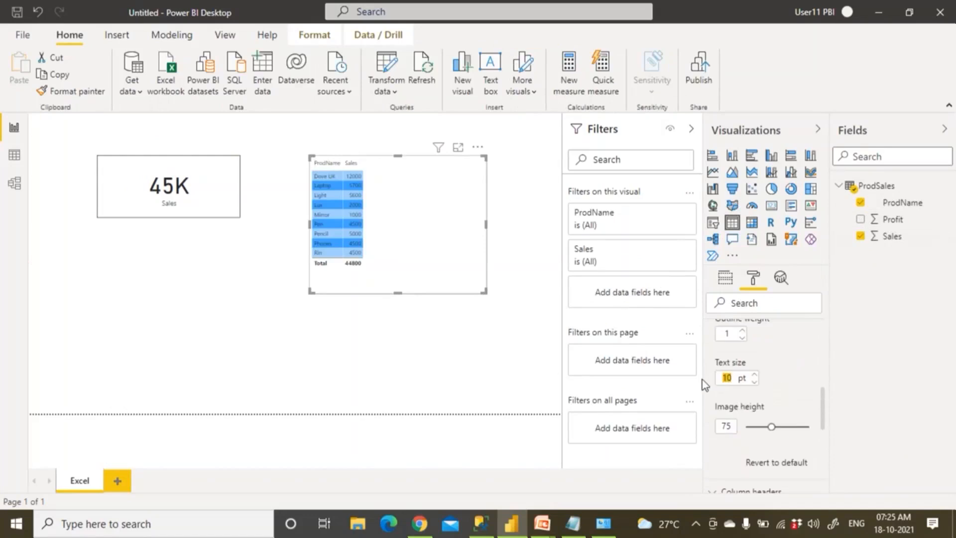
text(20)
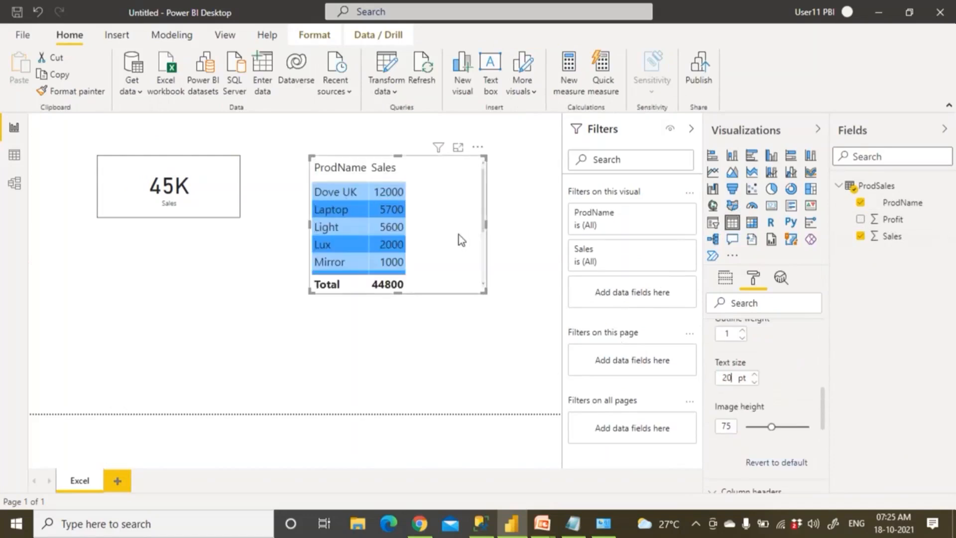
drag(504, 318, 519, 348)
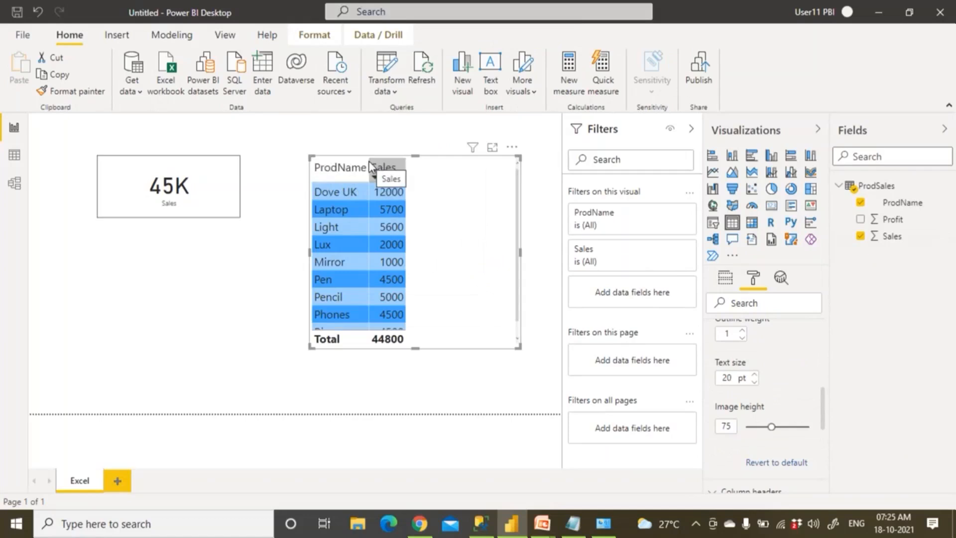
drag(368, 161, 416, 168)
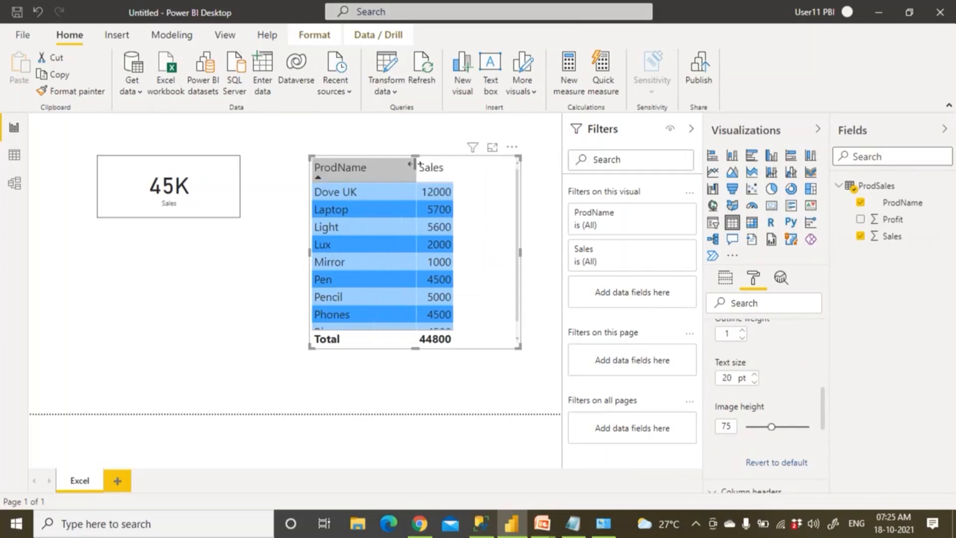
click(495, 391)
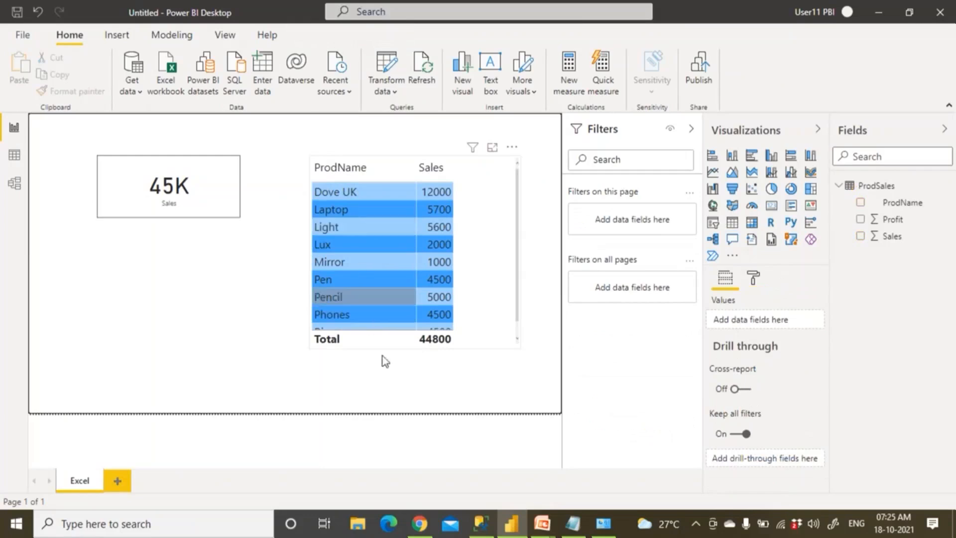
Resize the ProdName–Sales table to show all rows without empty space
click(510, 348)
drag(518, 349, 552, 412)
drag(433, 412, 432, 384)
click(250, 327)
Connect a new SQL Server source (server '.', Amazon database, Import mode), then switch to SSMS
click(131, 90)
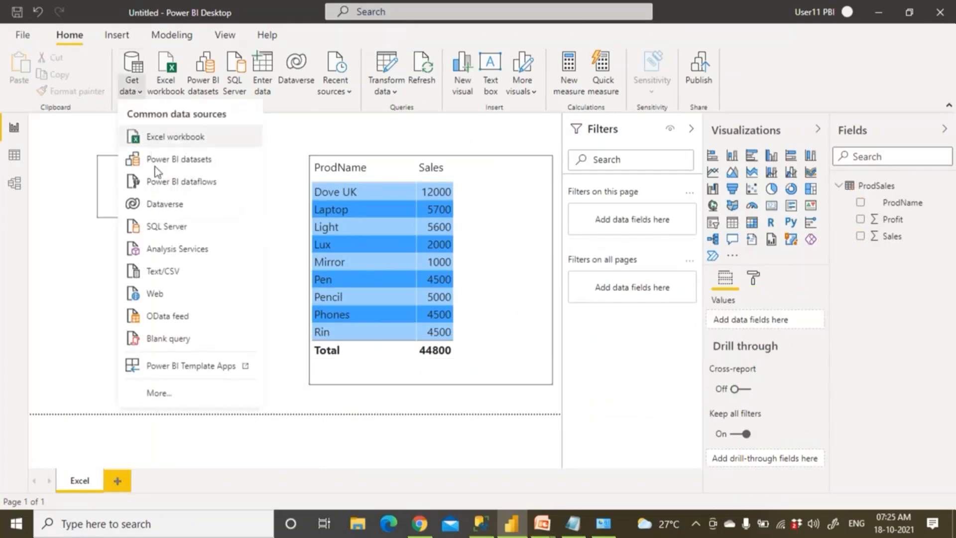
click(163, 226)
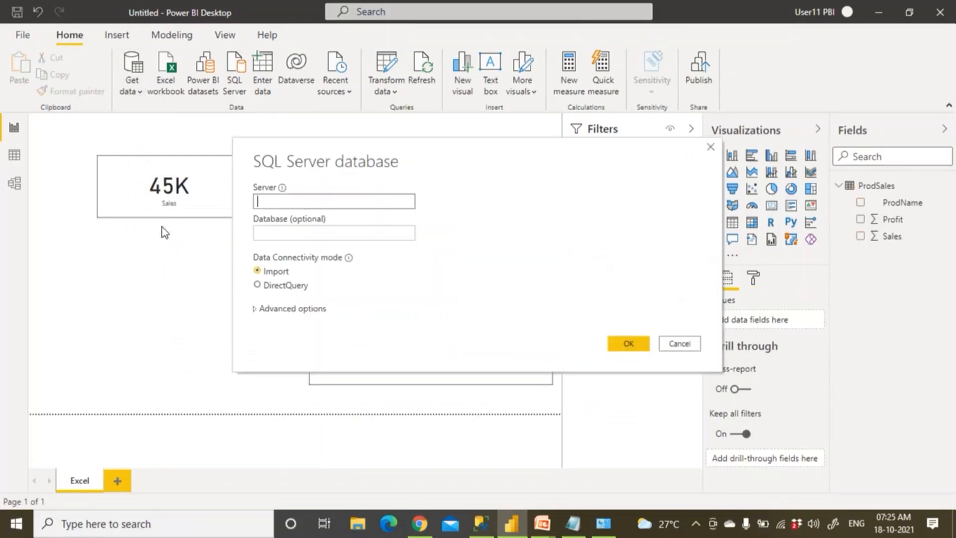
text(.)
click(266, 234)
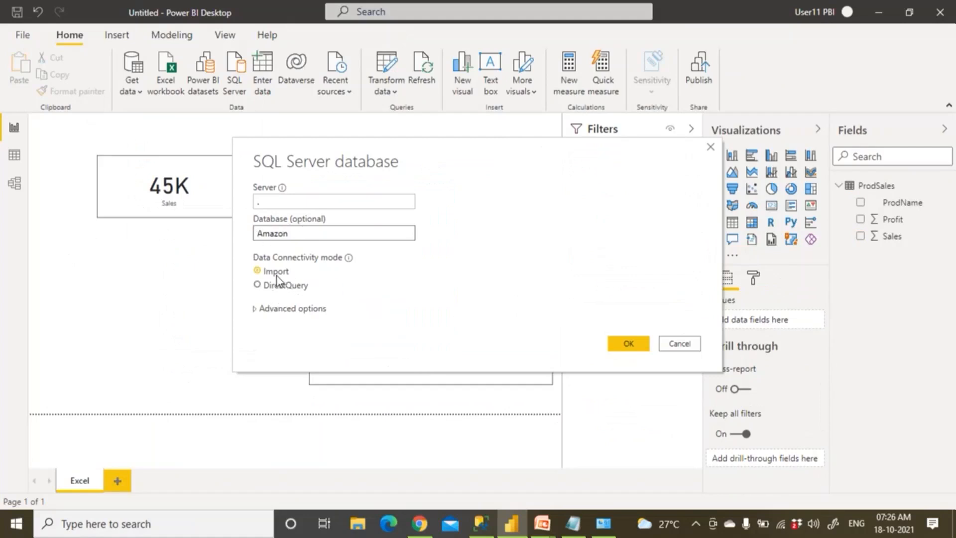
click(622, 344)
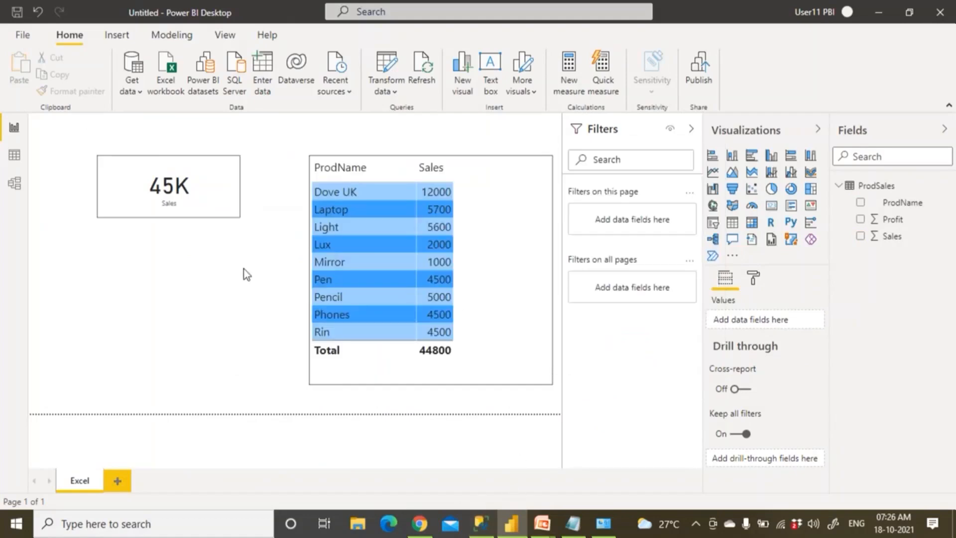
click(481, 523)
Change the script's 'use Company' to 'use Amazon' and run that batch
click(404, 162)
double_click(383, 99)
text(A)
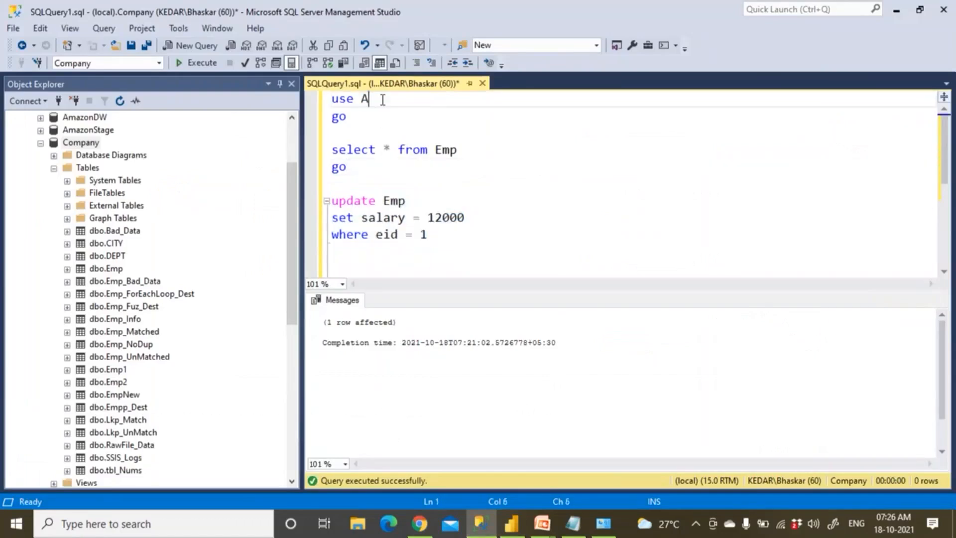
text(maz)
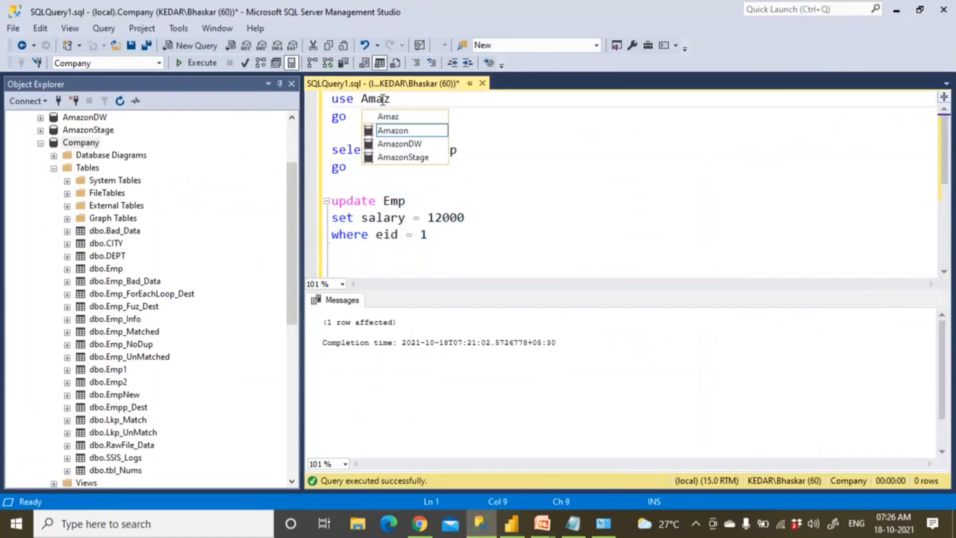
double_click(399, 135)
drag(434, 240, 326, 196)
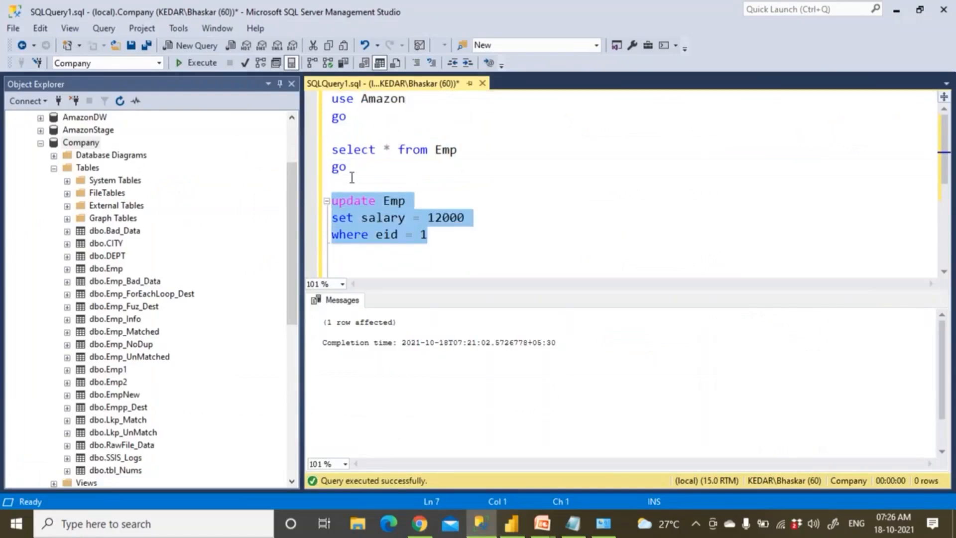
drag(357, 118, 309, 97)
click(196, 62)
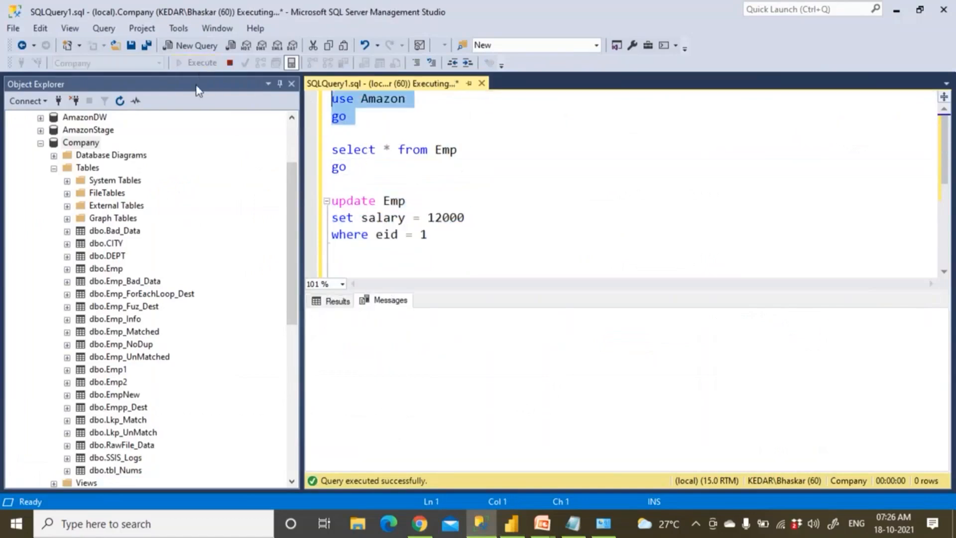
Point the select query at dbo.ProductMaster from the Amazon tables and run it
scroll(44, 155, up, 1)
click(41, 181)
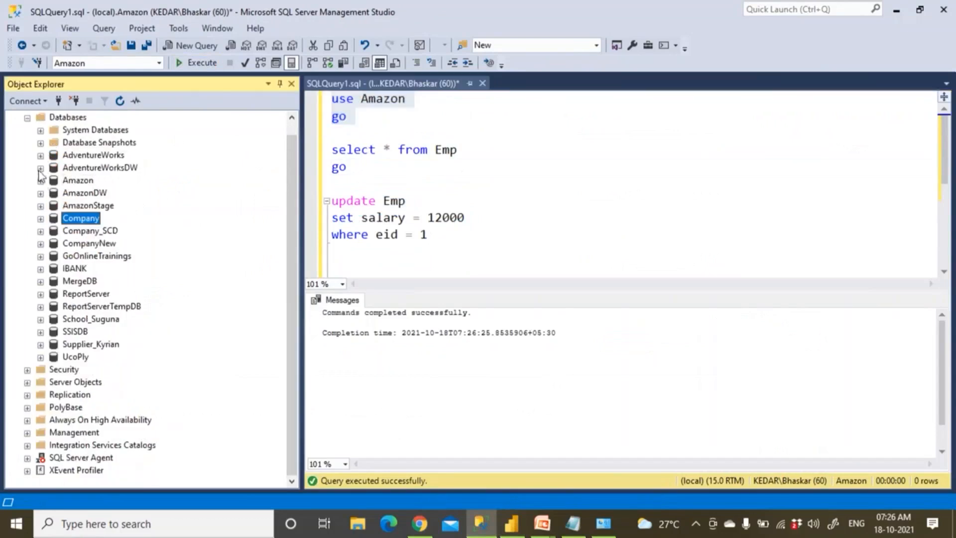
click(41, 181)
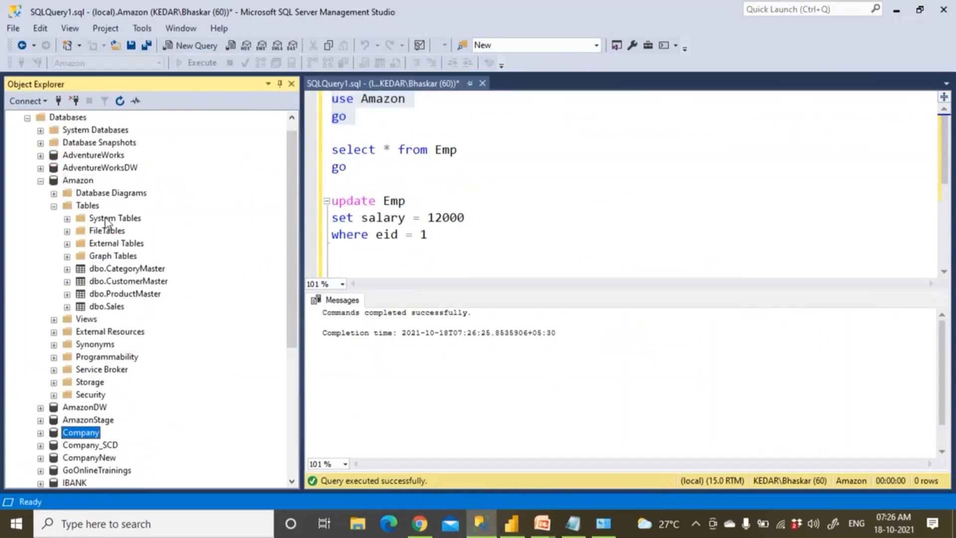
click(85, 207)
click(127, 270)
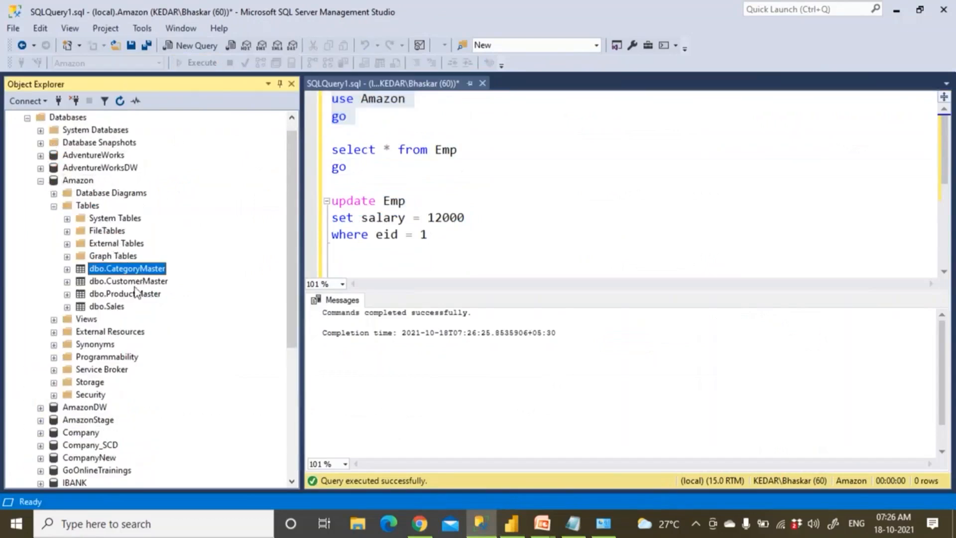
click(138, 293)
click(138, 284)
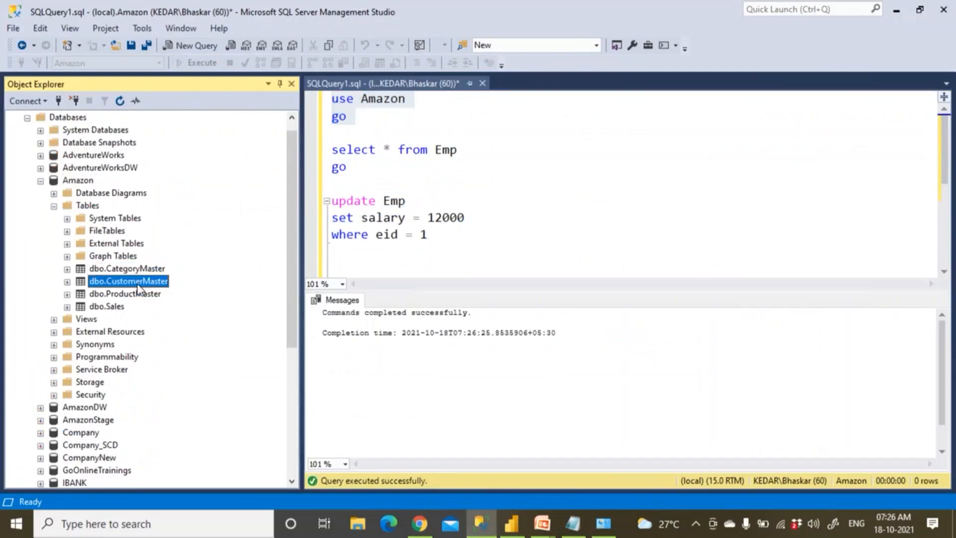
drag(141, 296, 458, 152)
click(508, 151)
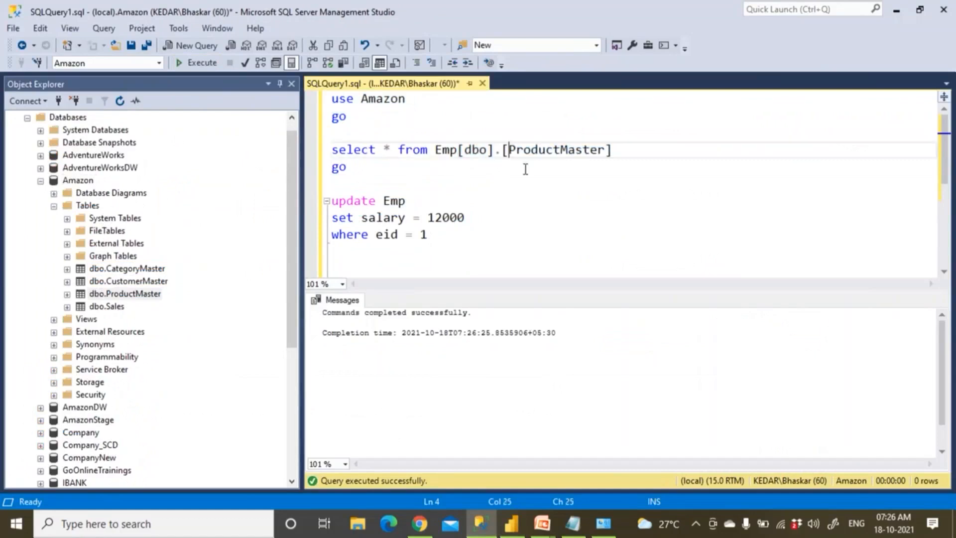
key(BackSpace)
key(BackSpace)
key(BackSpace)
key(BackSpace)
key(BackSpace)
key(BackSpace)
key(BackSpace)
key(BackSpace)
key(BackSpace)
key(BackSpace)
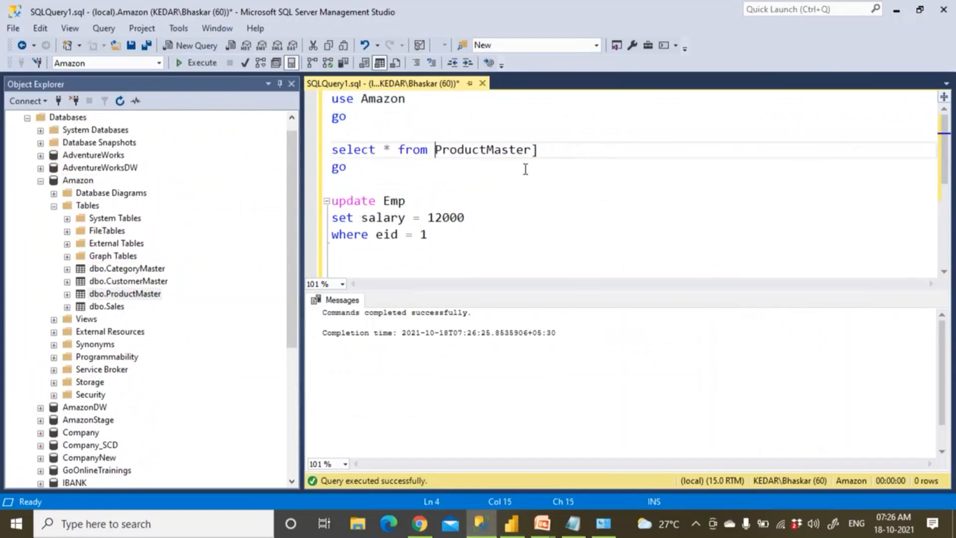
click(558, 155)
key(BackSpace)
drag(368, 164, 313, 149)
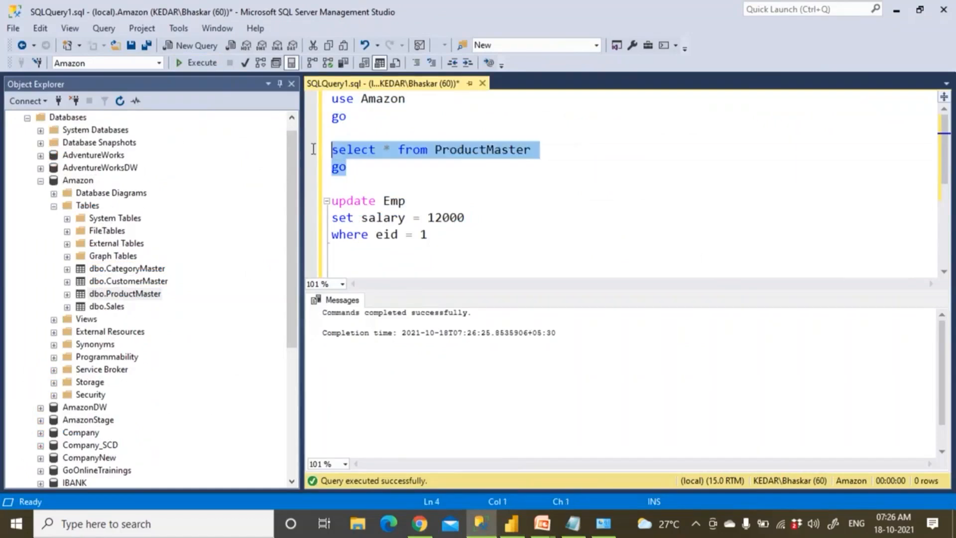
click(211, 63)
Rewrite the update as ProductMaster SET Name = '' WHERE PID = 1, then rerun the use and select batches
double_click(470, 155)
key(ctrl+c)
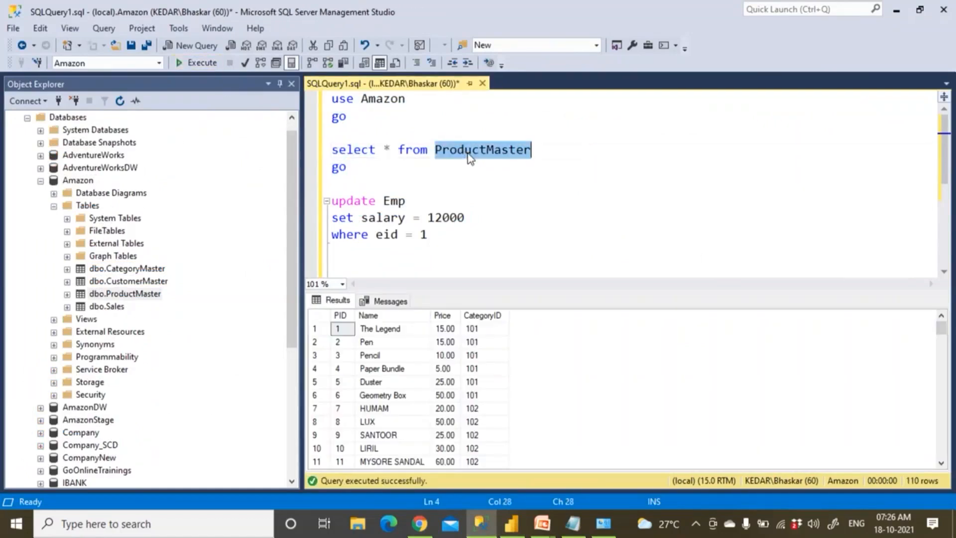
double_click(387, 202)
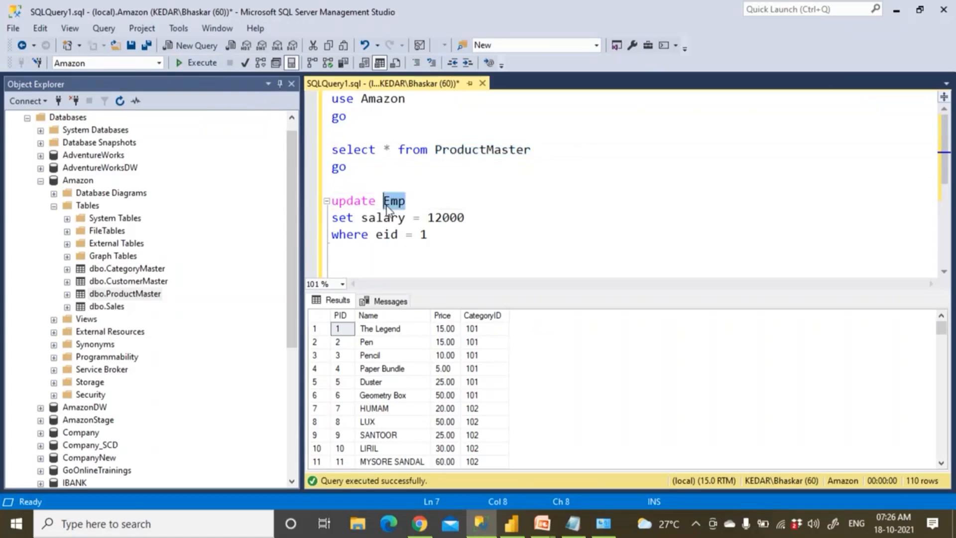
key(ctrl+v)
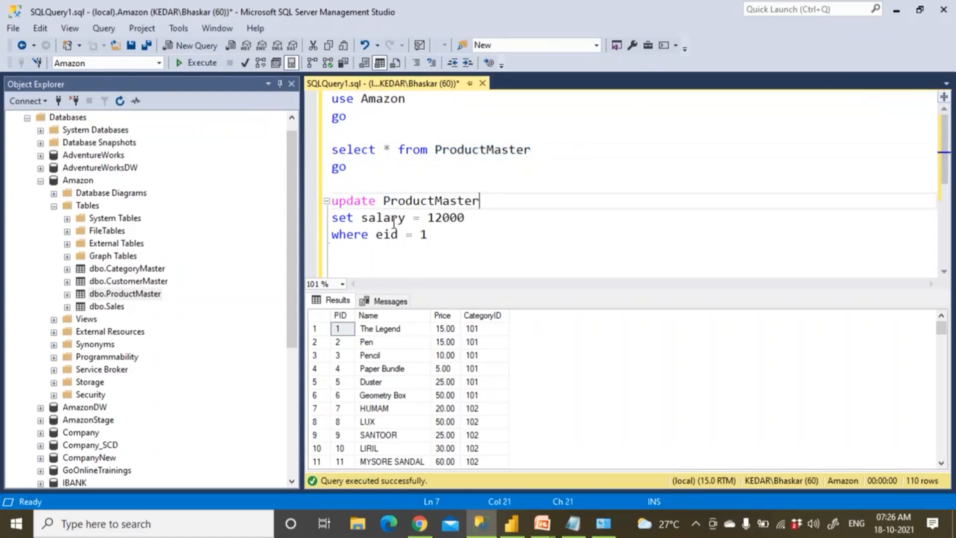
double_click(394, 219)
text(Name)
key(Right)
key(Right)
key(shift+Right)
key(shift+Right)
key(shift+Right)
key(shift+Right)
key(shift+Right)
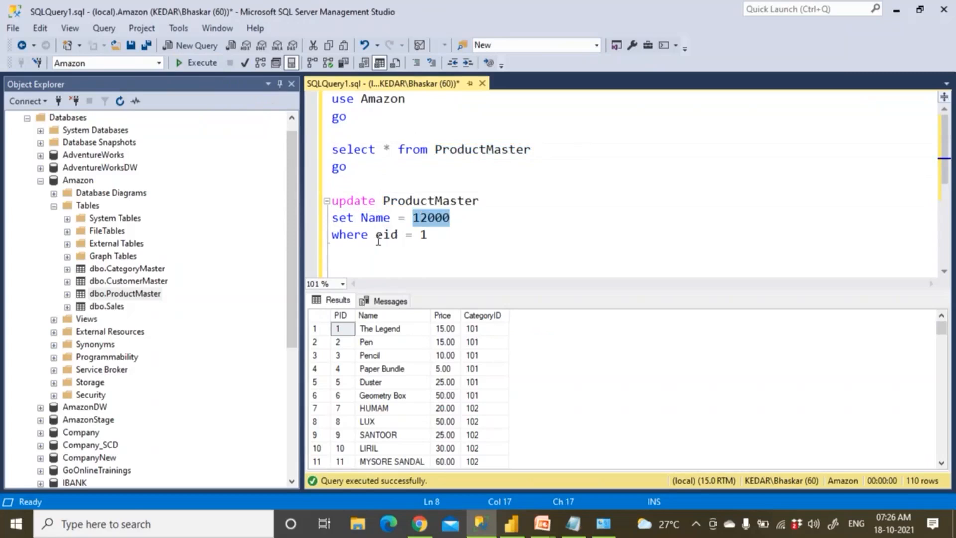
click(381, 238)
key(Delete)
text(P)
key(shift+Right)
key(shift+Right)
text(ID)
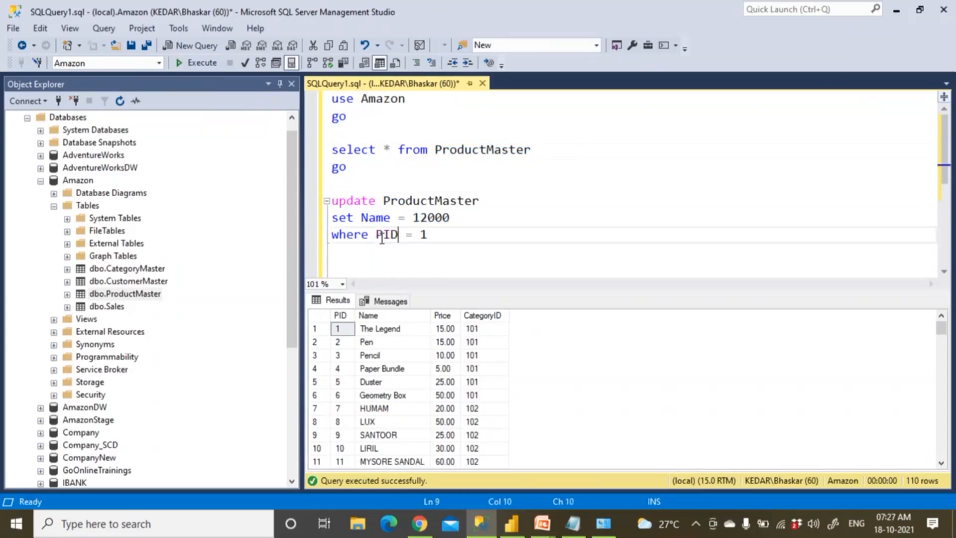
key(Right)
drag(415, 220, 454, 219)
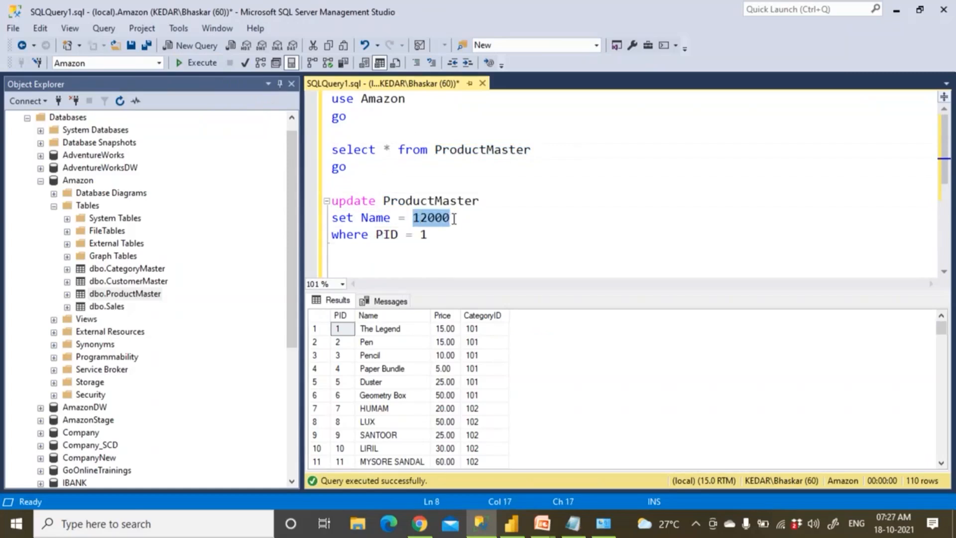
text('')
drag(366, 168, 226, 99)
key(F5)
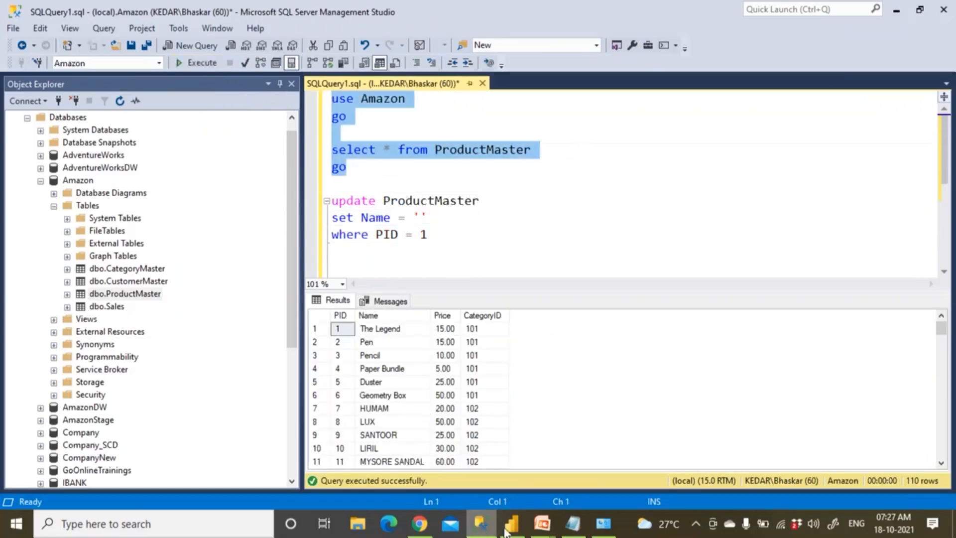
Tick ProductMaster under the Amazon database in the Navigator and load it
click(511, 524)
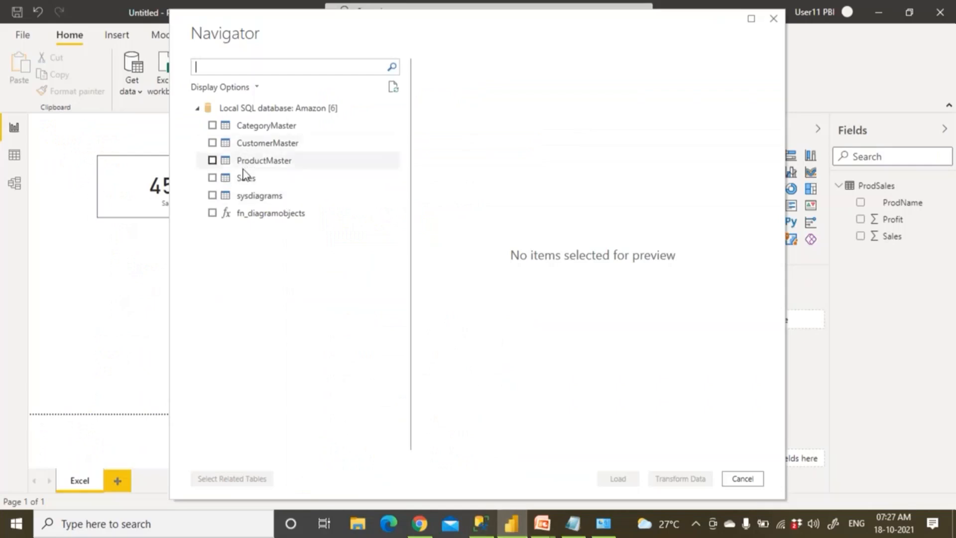
click(213, 161)
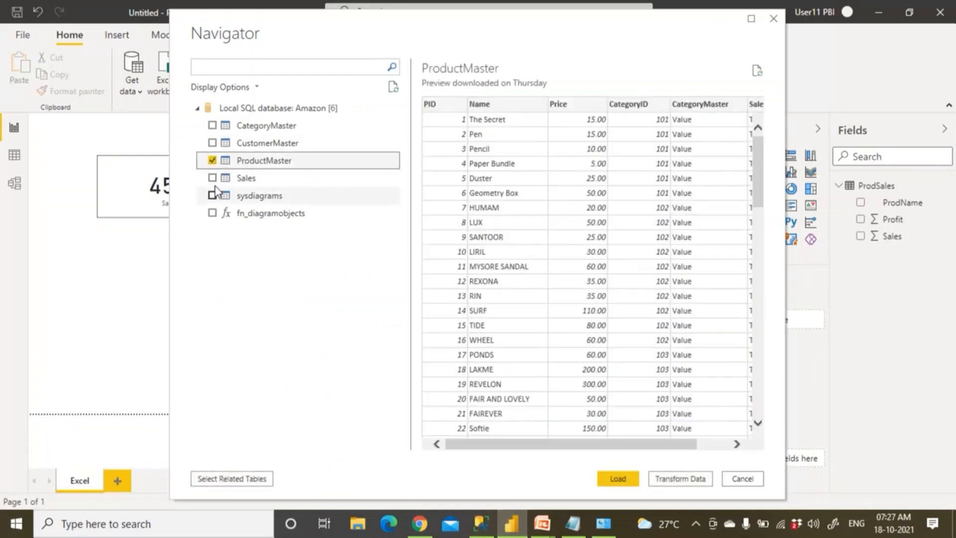
click(617, 479)
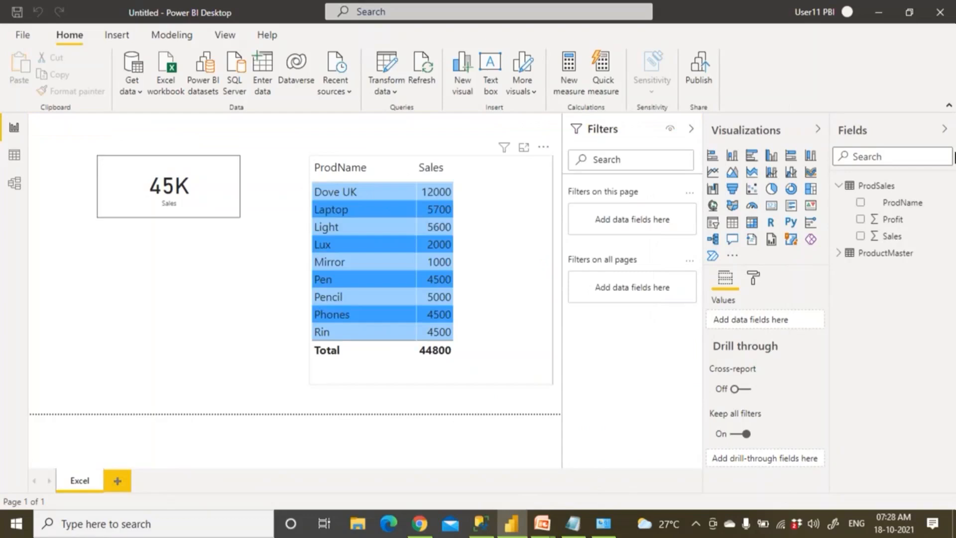
Add a card below the Sales card showing total Price from ProductMaster (₹ 475.89K)
click(839, 253)
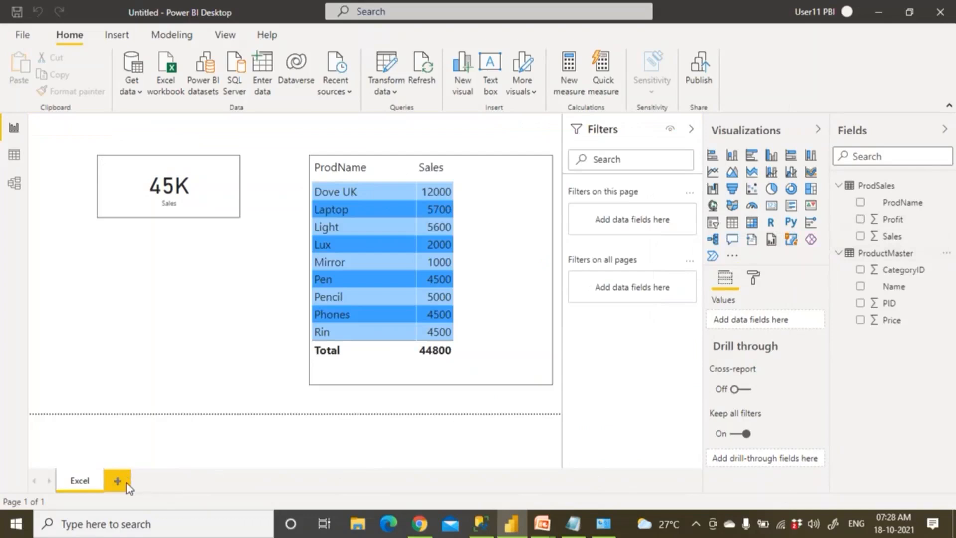
click(197, 346)
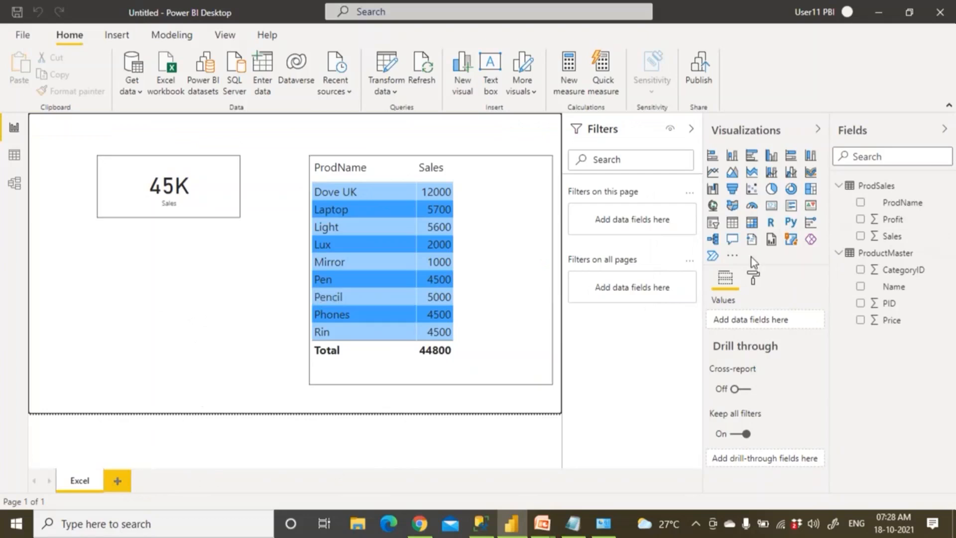
click(771, 205)
drag(270, 302, 231, 363)
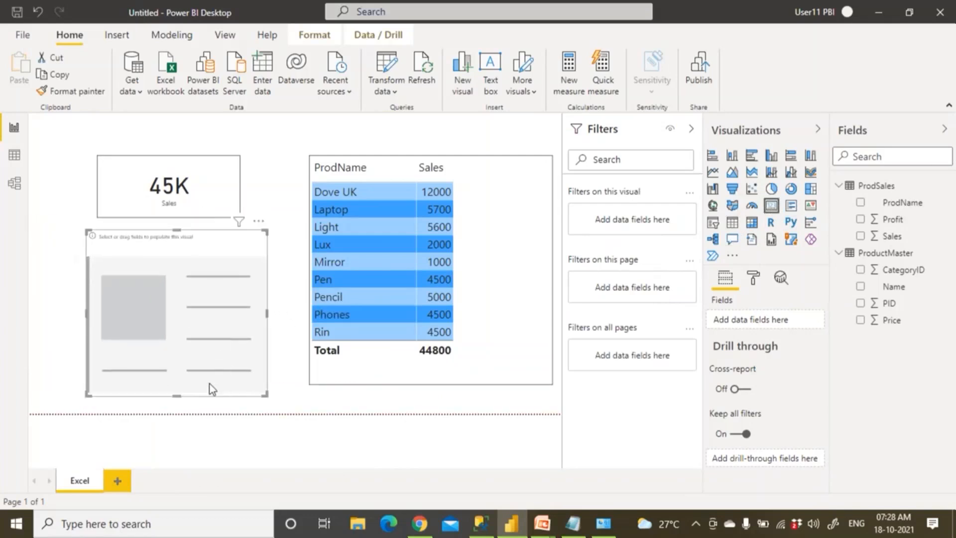
drag(178, 395, 192, 324)
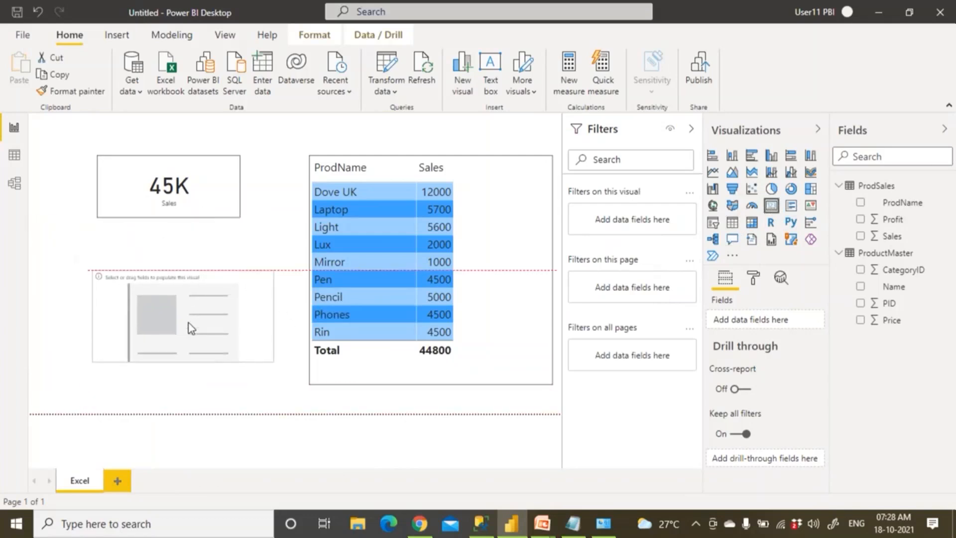
drag(891, 320, 215, 340)
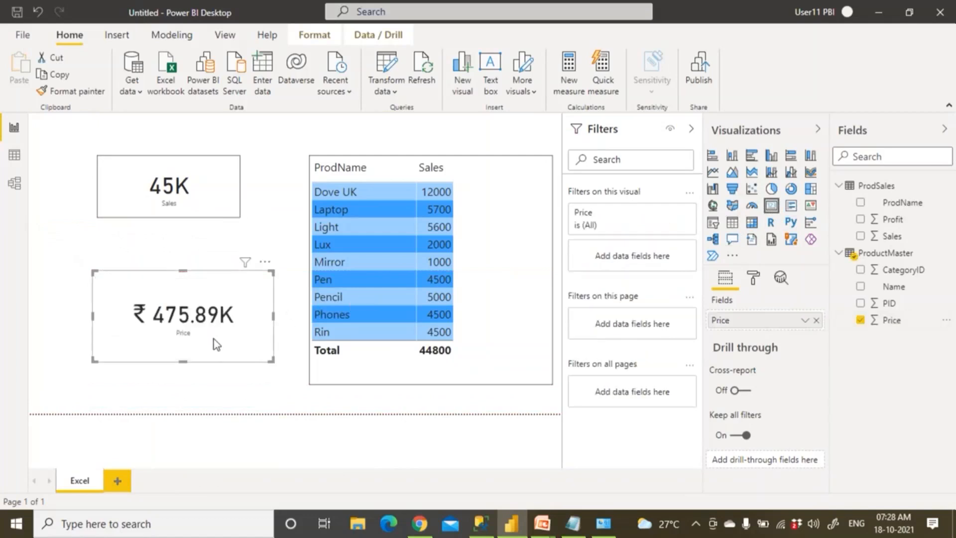
Copy the 45K Sales card's formatting onto the Price card with Format painter
click(224, 210)
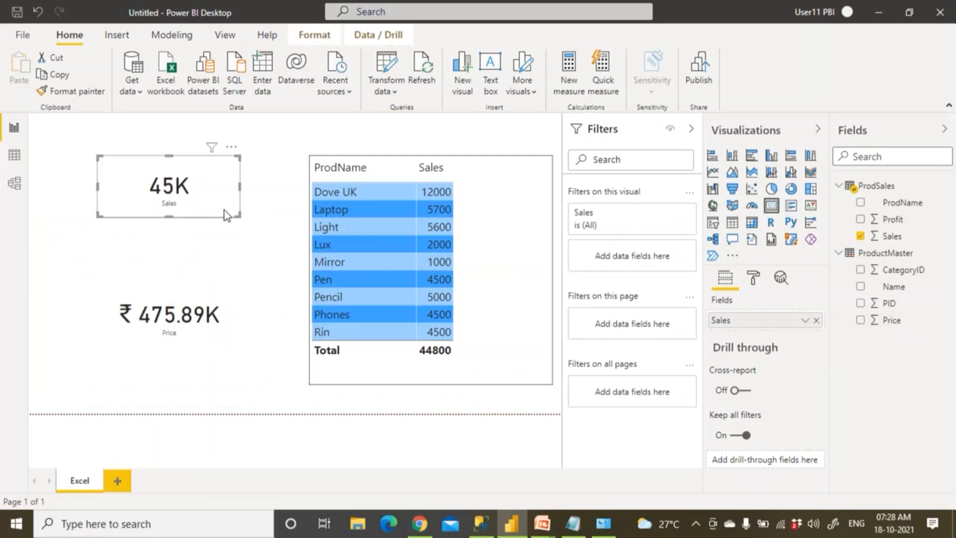
click(75, 91)
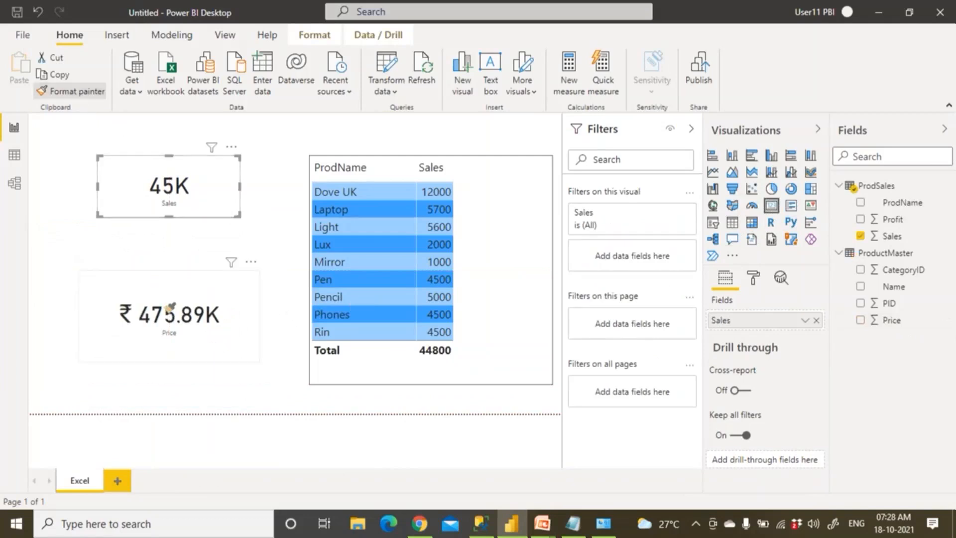
click(175, 326)
click(202, 384)
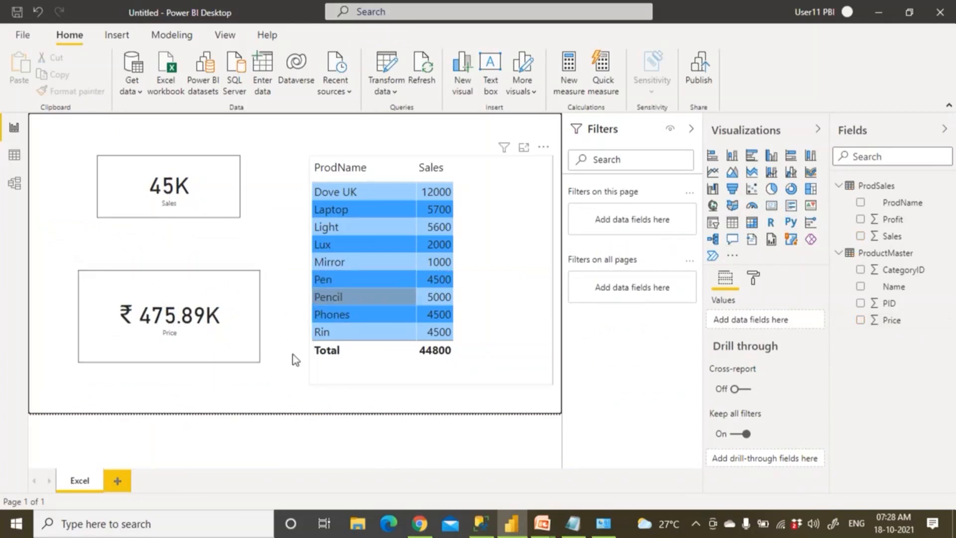
Add a new report page named SQL
click(118, 482)
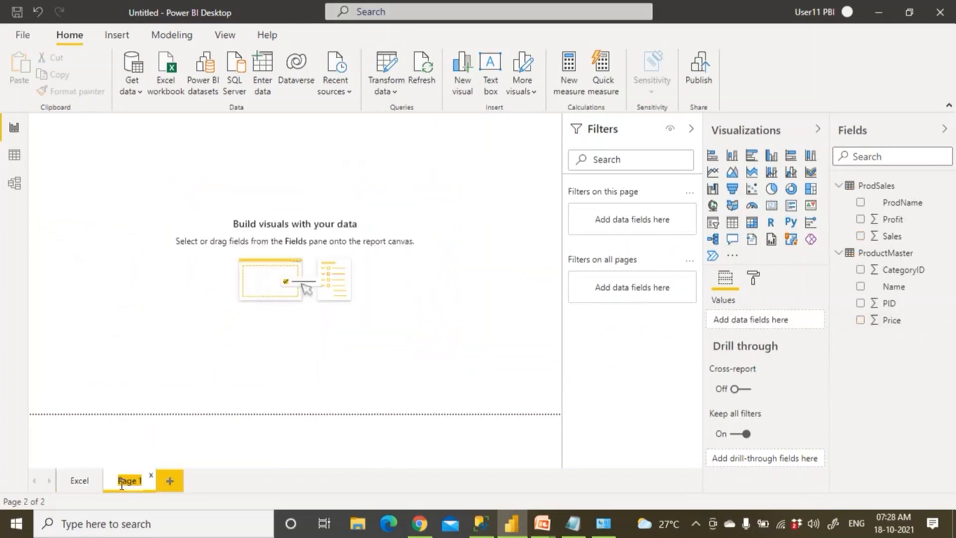
text(SQL)
click(98, 245)
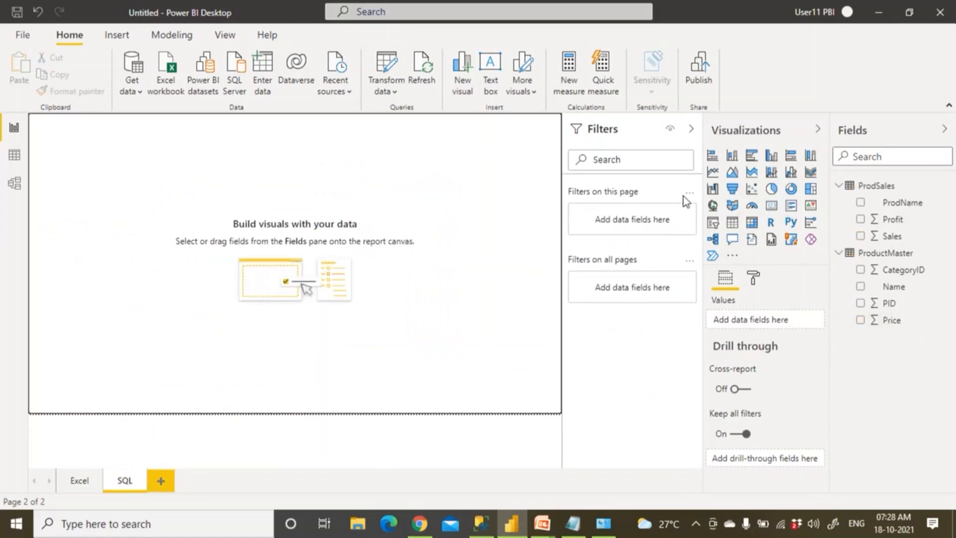
Add a table of PID, Name and Price, with PID set to Don't summarize
click(732, 222)
drag(137, 188, 237, 249)
drag(252, 290, 433, 349)
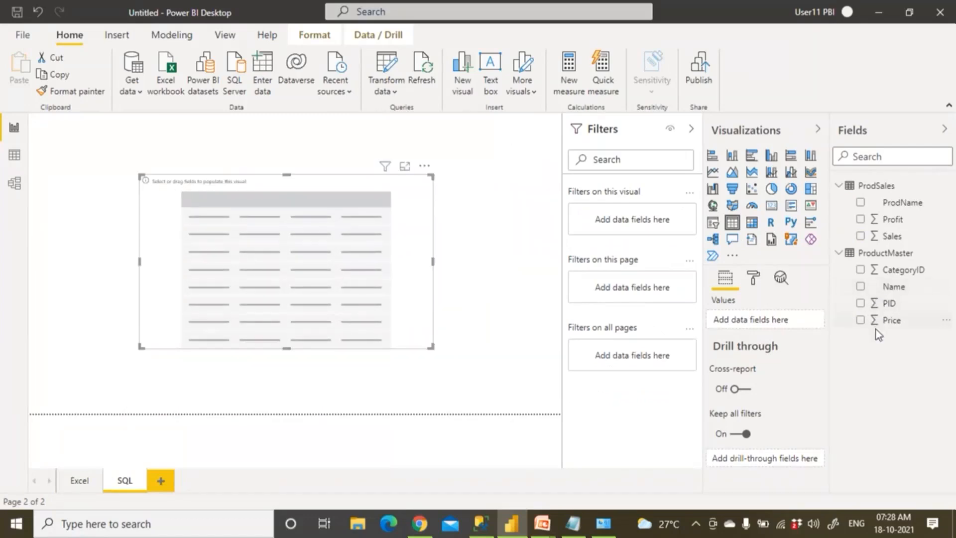
click(860, 303)
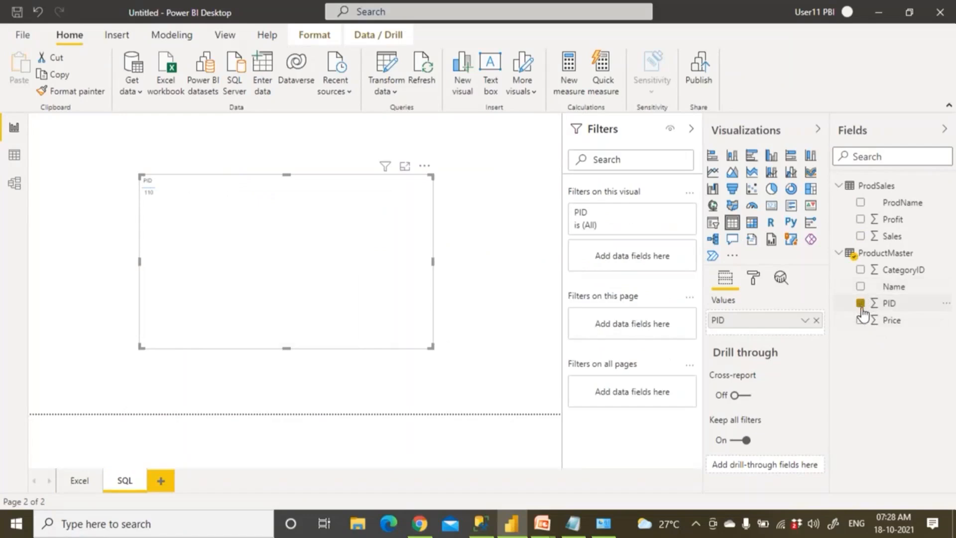
click(860, 287)
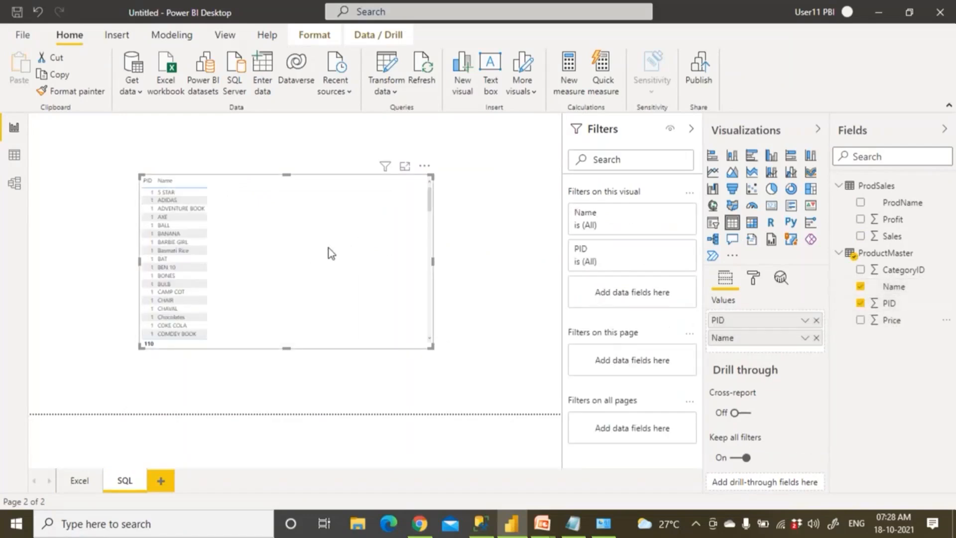
click(805, 321)
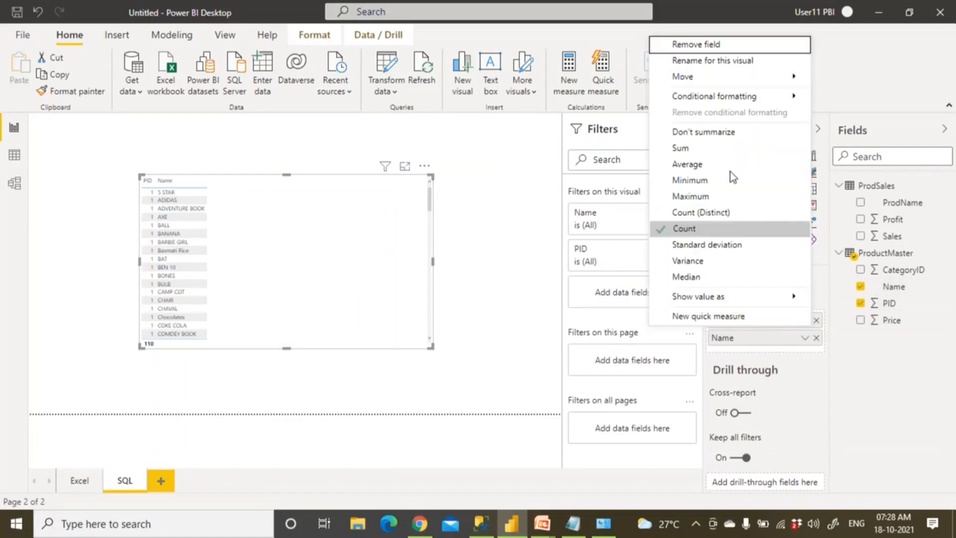
click(717, 132)
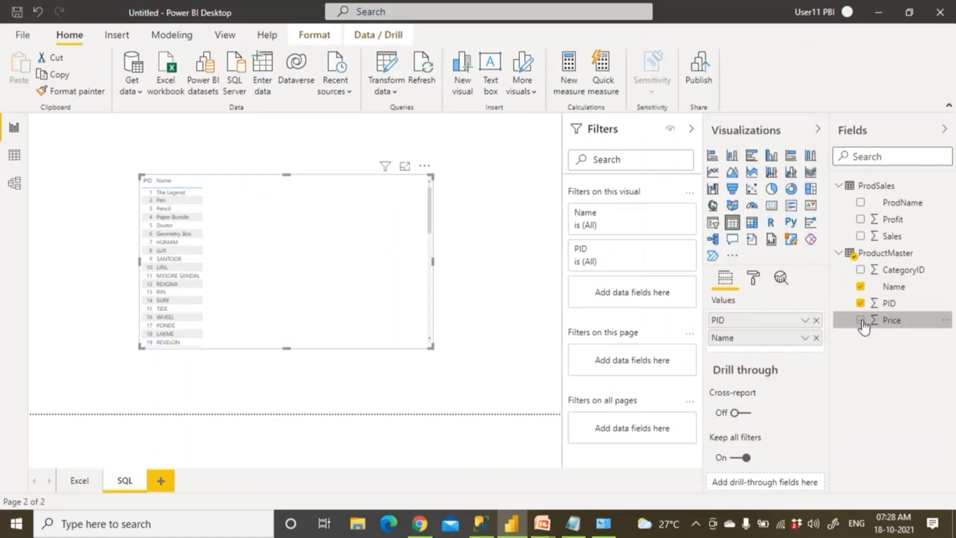
click(861, 320)
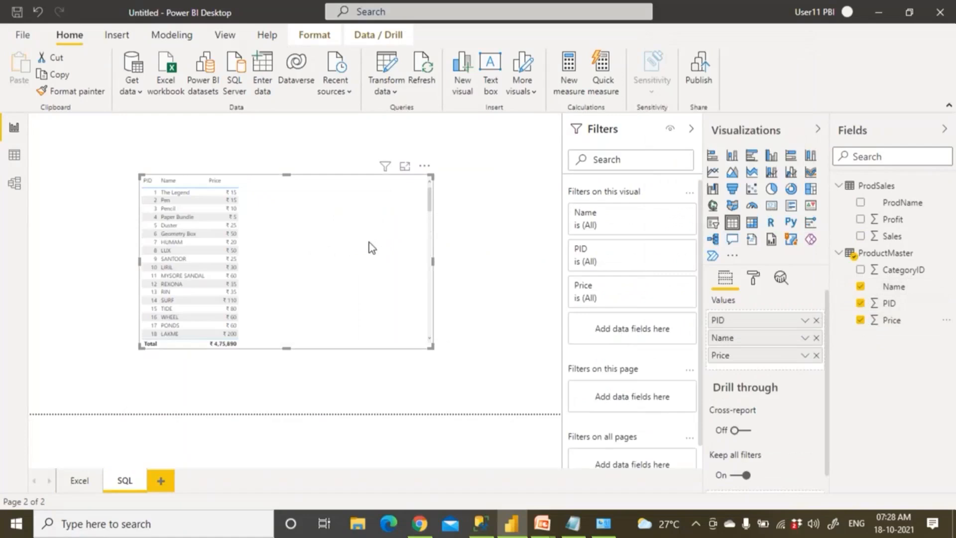
Give the SQL-page table a border and the Flashy rows style
click(752, 283)
scroll(789, 416, down, 5)
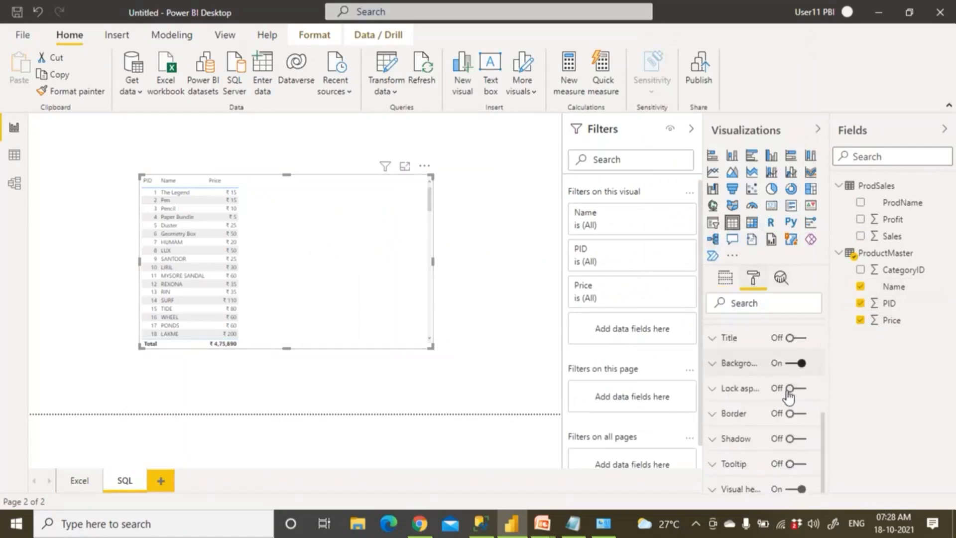
click(799, 412)
scroll(757, 354, up, 5)
click(717, 361)
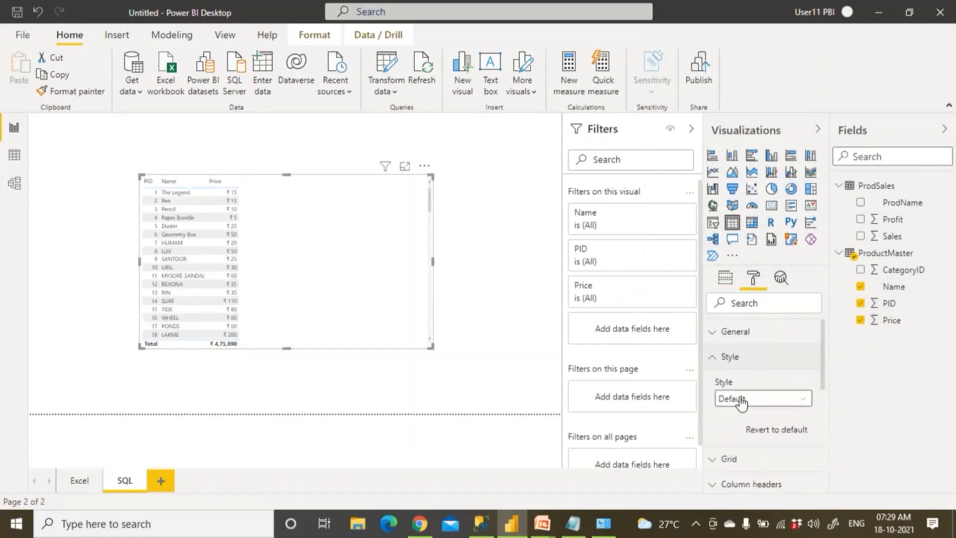
click(742, 399)
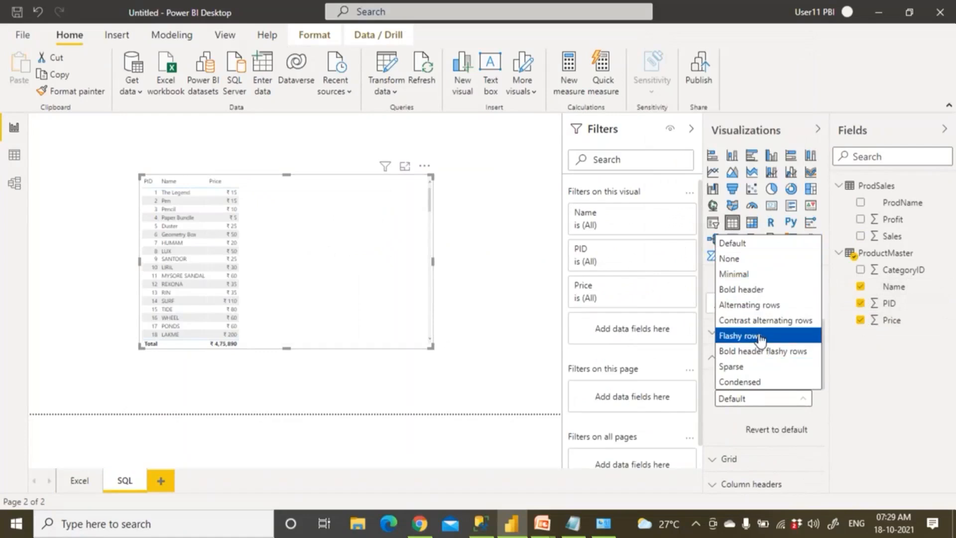
click(740, 335)
click(718, 359)
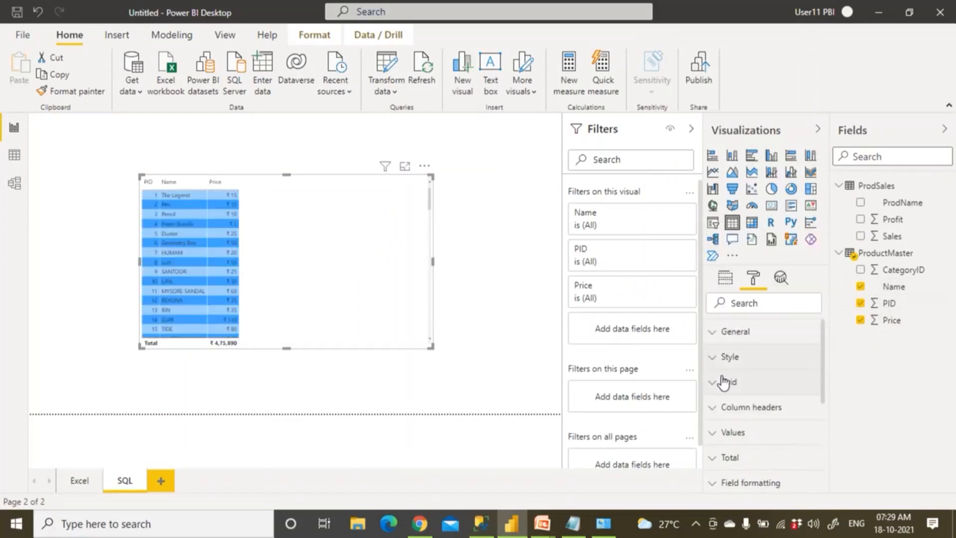
Set the table's grid text size to 20 and enlarge it to show more rows
click(715, 383)
scroll(717, 408, down, 3)
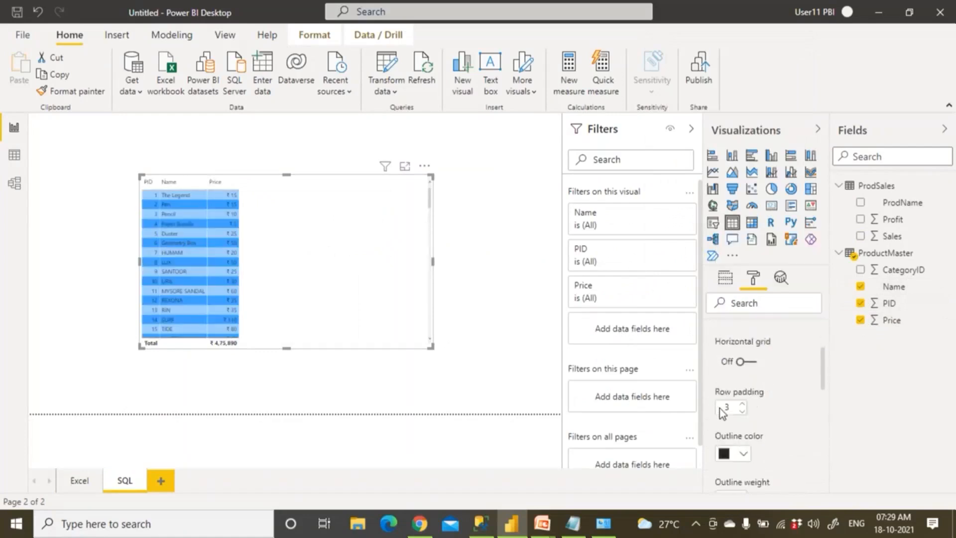
scroll(723, 415, down, 3)
click(736, 382)
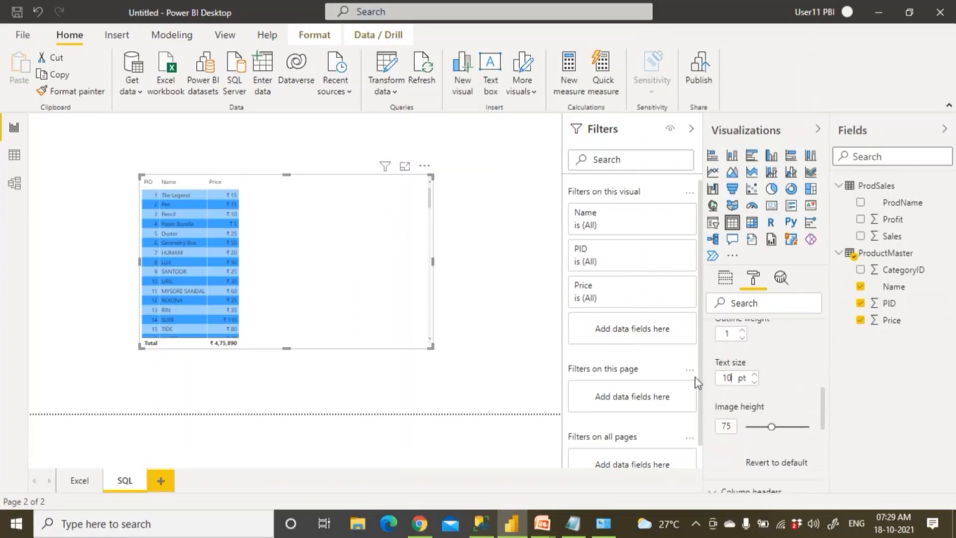
text(20)
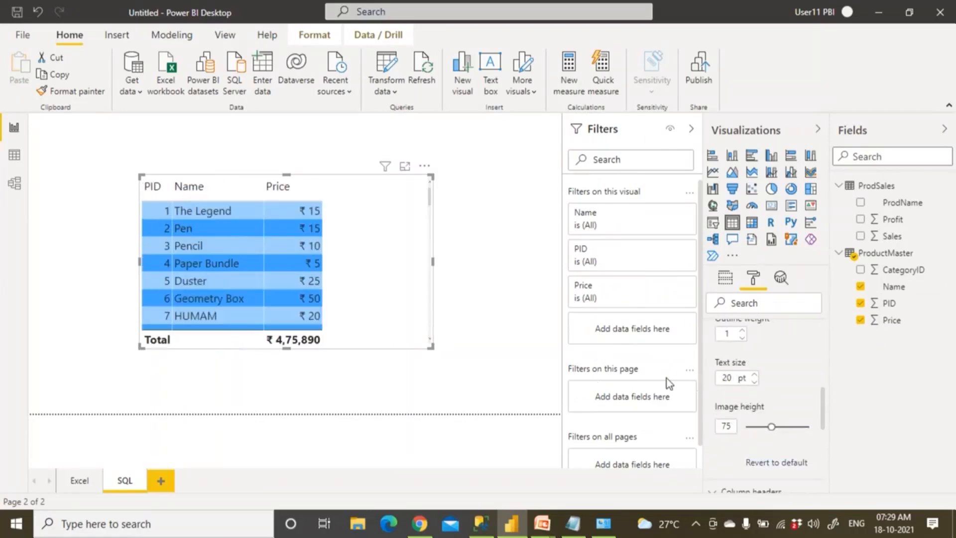
drag(431, 347, 494, 370)
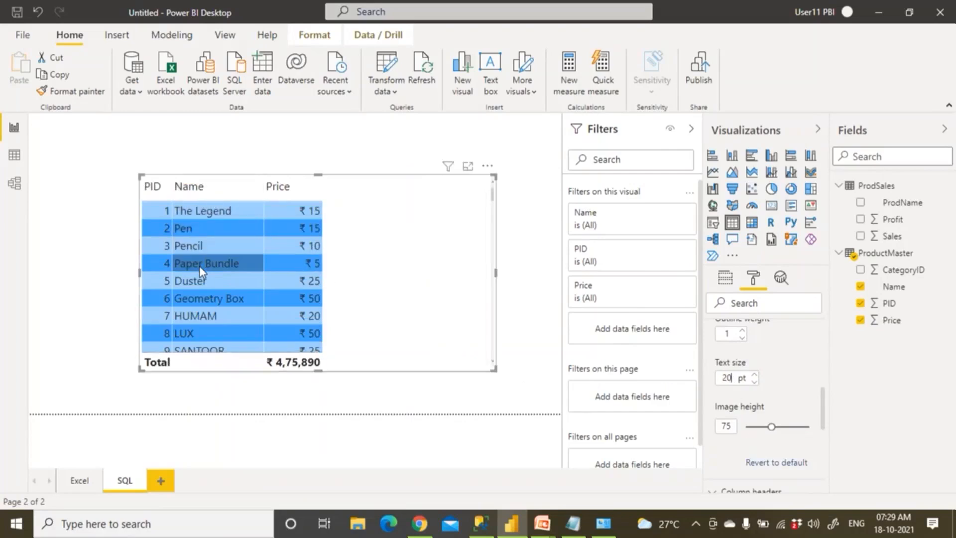
click(100, 192)
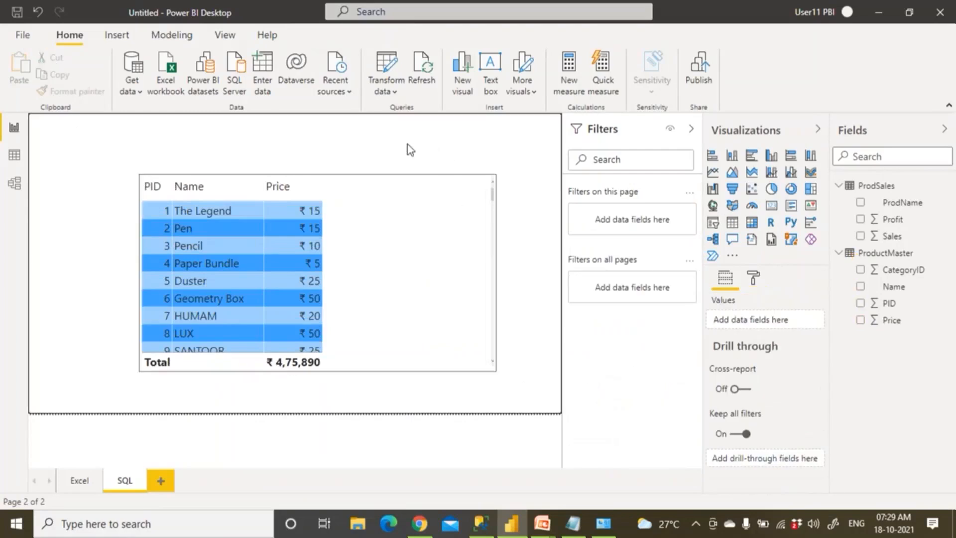
Save the report into D:\Demos\07 PBI Gateways, starting from an existing report's file name
click(21, 12)
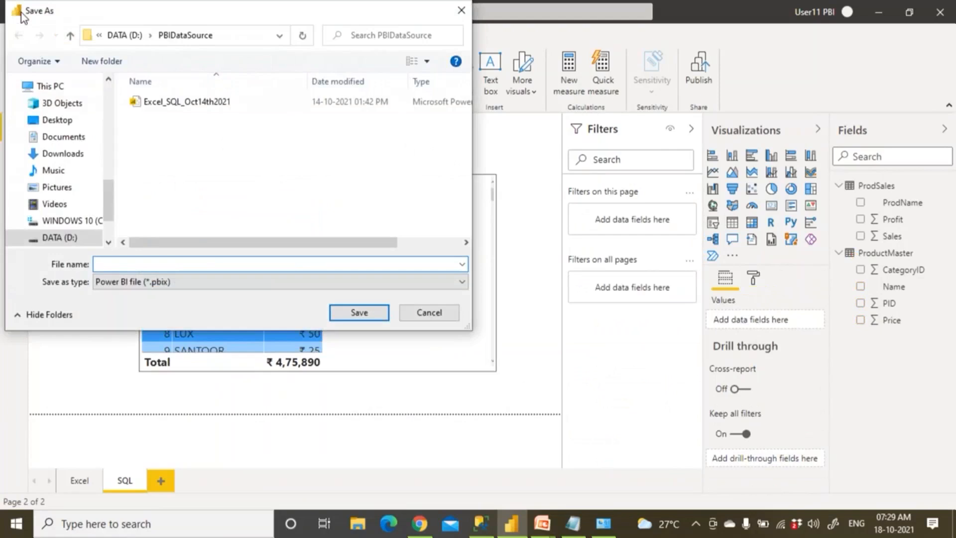
click(70, 238)
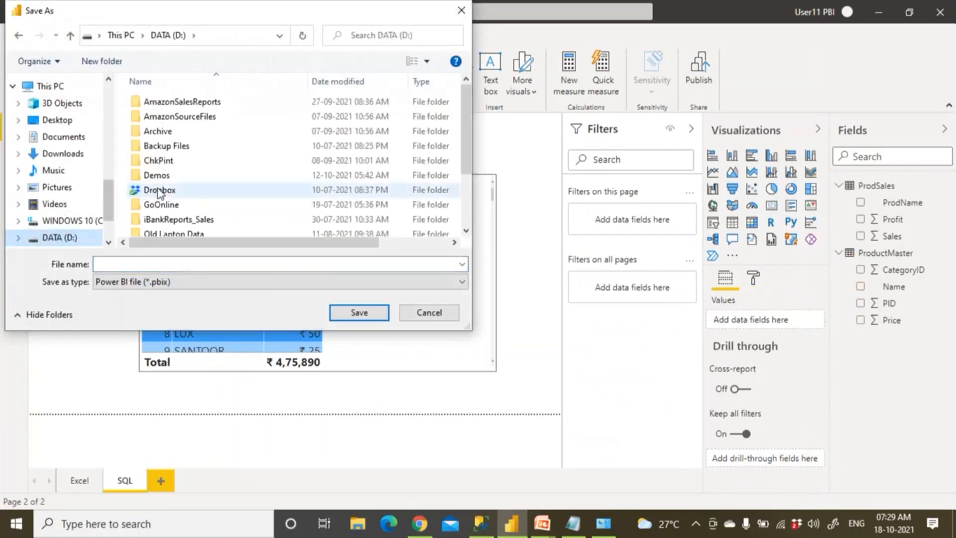
double_click(158, 175)
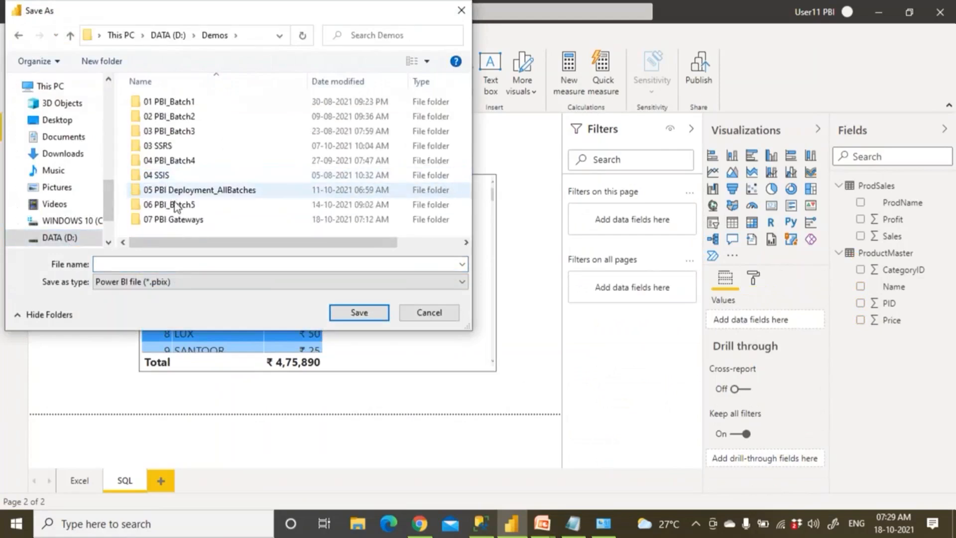
double_click(174, 220)
click(180, 162)
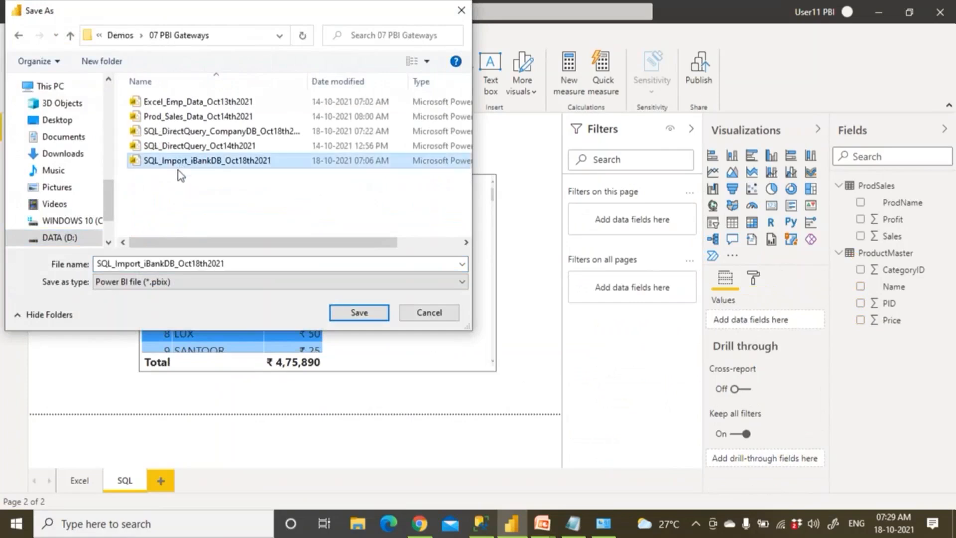
Prefix the file name with Excel_ and replace the old database part with 'ProSales And'
double_click(117, 264)
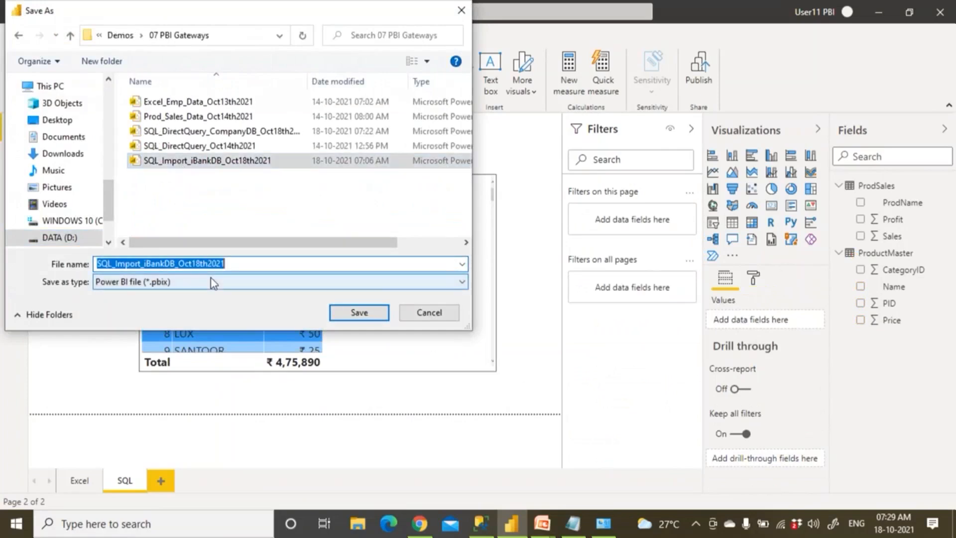
key(Home)
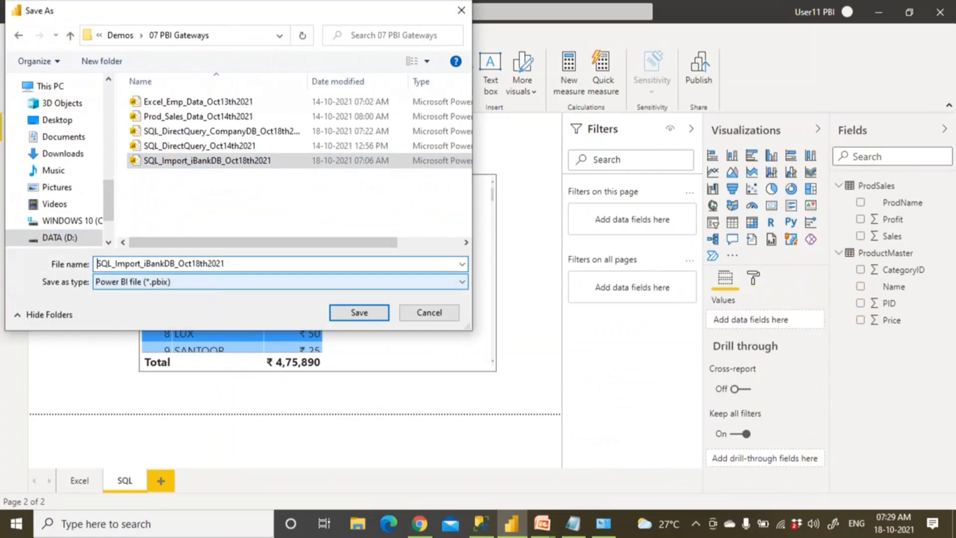
text(Excel_)
key(Right)
key(Right)
key(Right)
key(Right)
key(Right)
key(Right)
key(Right)
key(Right)
key(Right)
key(Right)
key(Right)
key(shift+Right)
key(shift+Right)
key(shift+Right)
key(shift+Right)
key(shift+Right)
key(shift+Right)
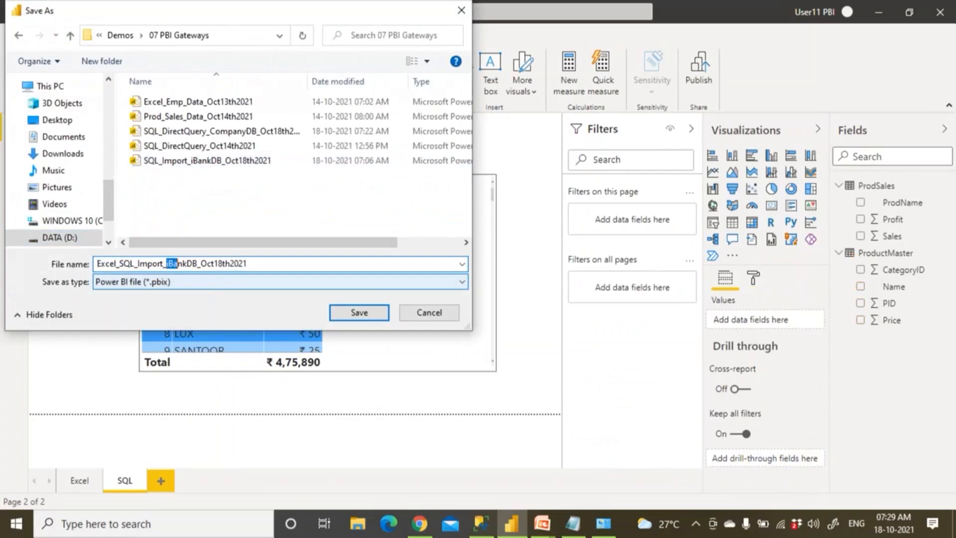
key(shift+Right)
key(shift+Left)
key(shift+Left)
text(Pro)
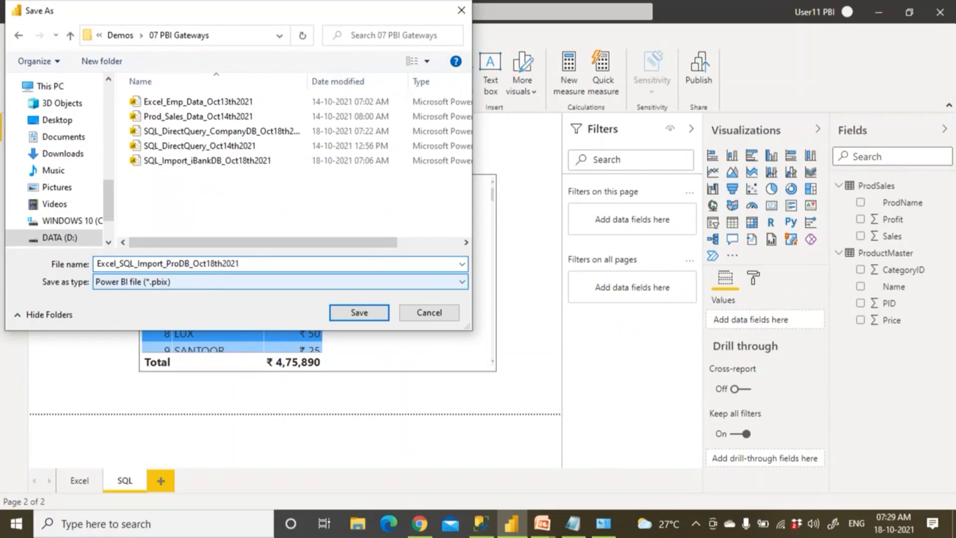
text(Sales)
text( And)
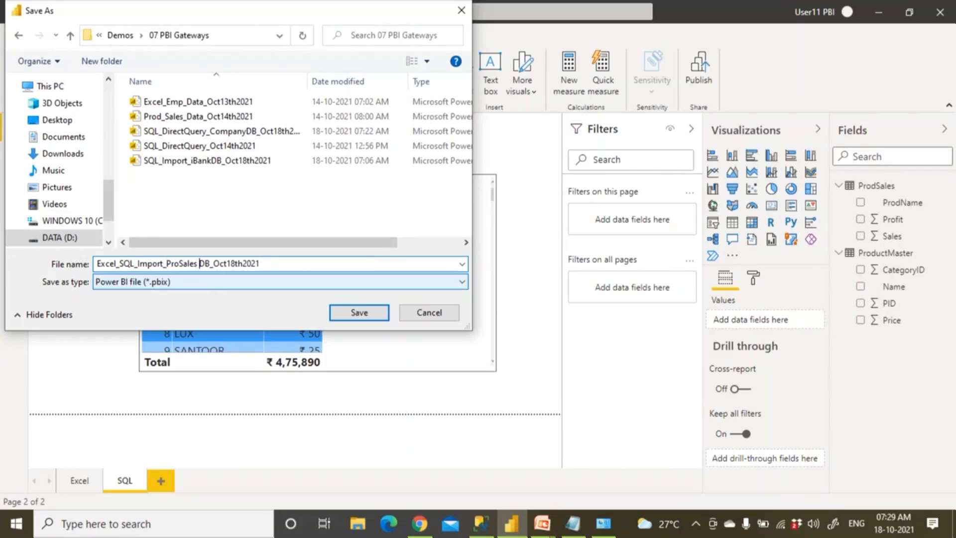
Fix the spaces and typo so the name reads Excel_SQL_Import_ProSalesAndAmazonDB_Oct18th2021, then save
key(shift+Right)
key(shift+Right)
text(AmaznonDB)
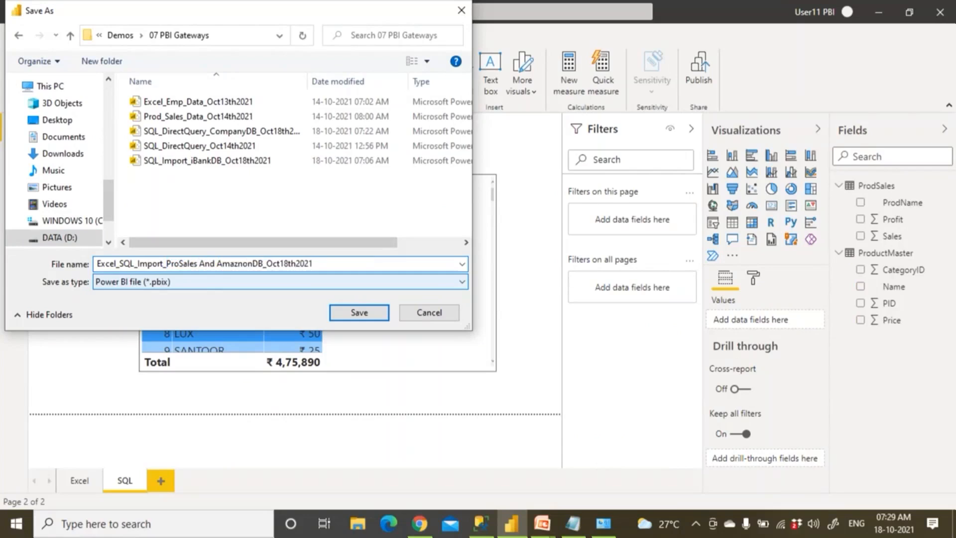
key(Left)
key(Left)
key(Left)
key(Left)
key(Left)
key(Left)
key(Left)
key(Left)
key(Left)
key(Left)
key(Left)
key(Left)
key(Left)
key(Left)
key(BackSpace)
key(Right)
key(Right)
key(Right)
key(Delete)
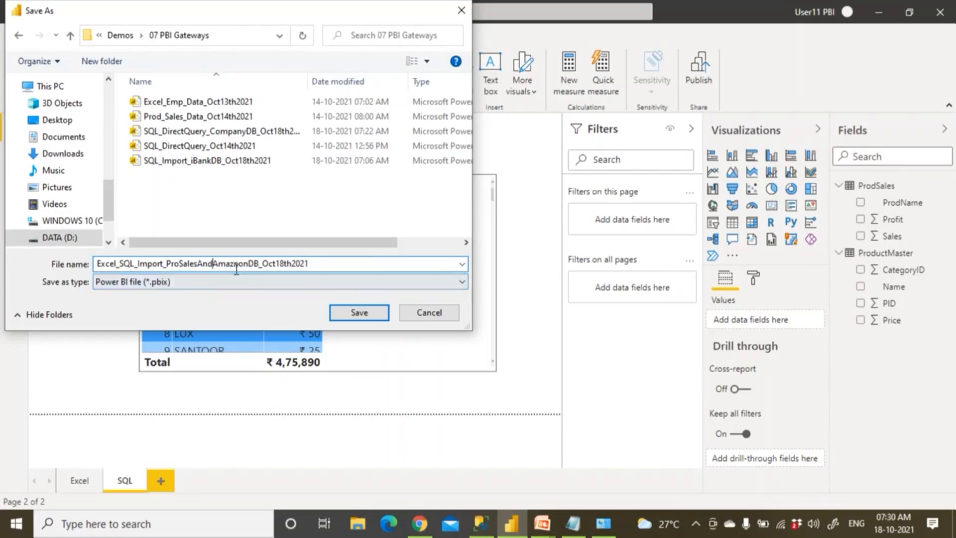
key(Delete)
click(345, 313)
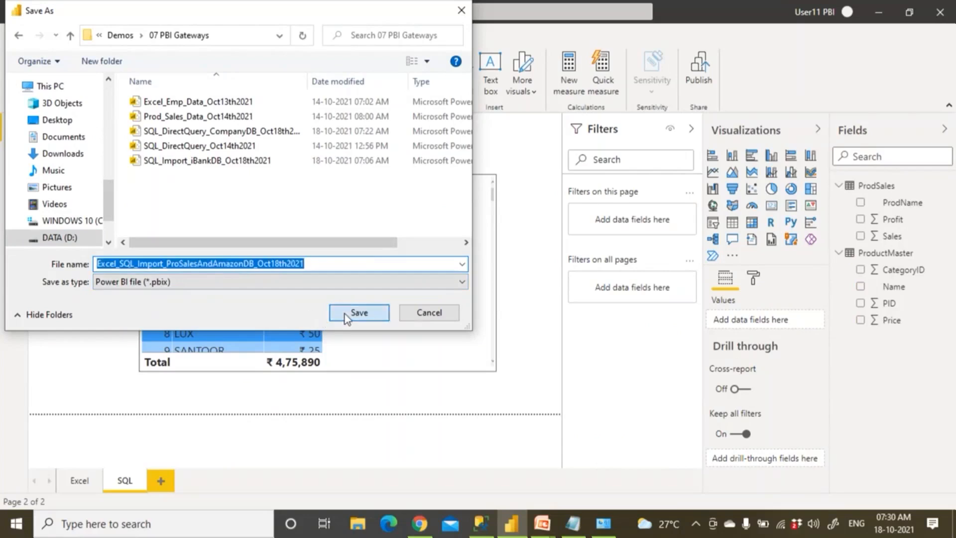
click(702, 77)
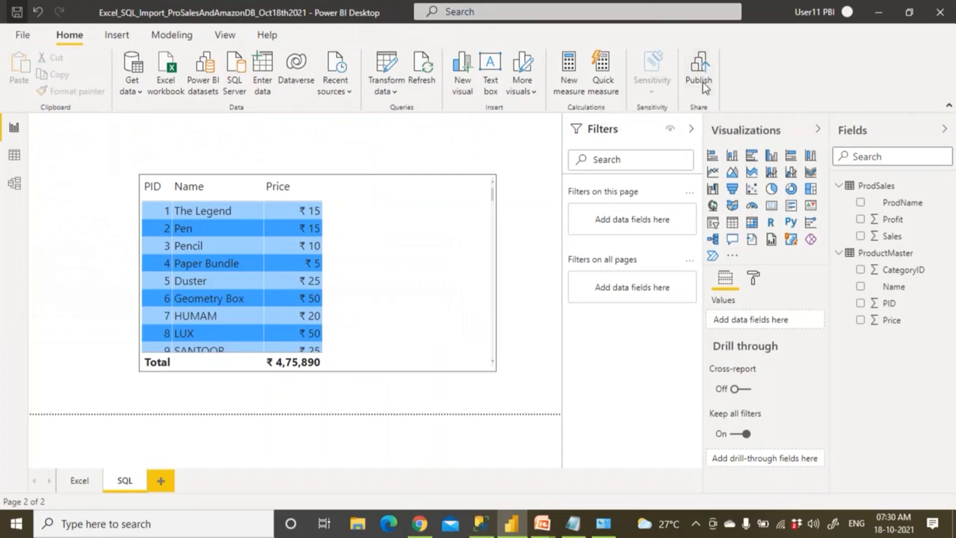
Publish the report to the shared workspace and acknowledge the success message
click(705, 86)
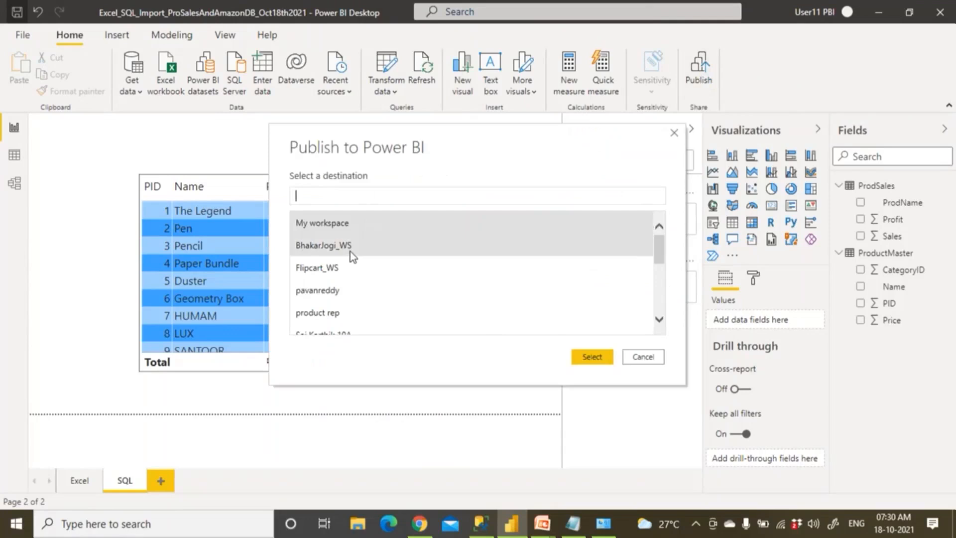
scroll(351, 312, down, 6)
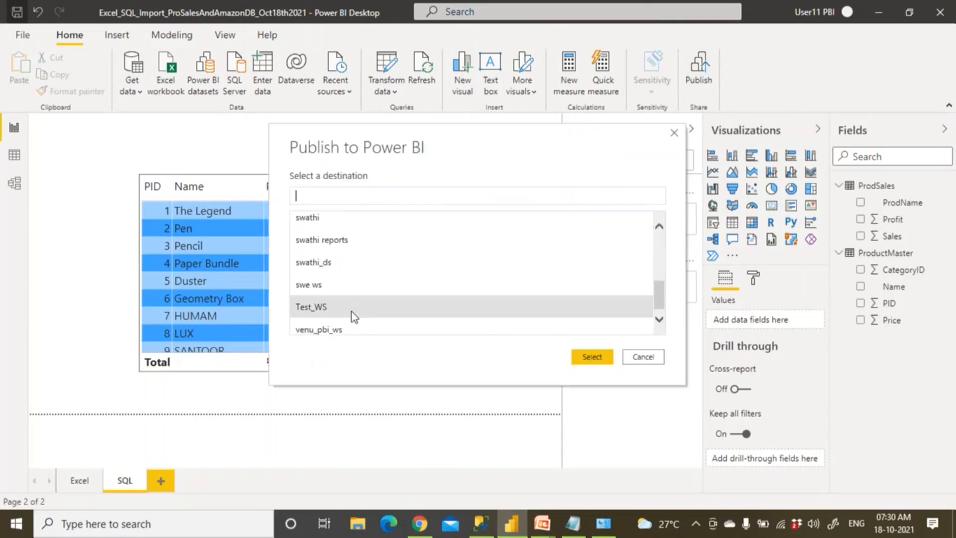
scroll(351, 324, up, 6)
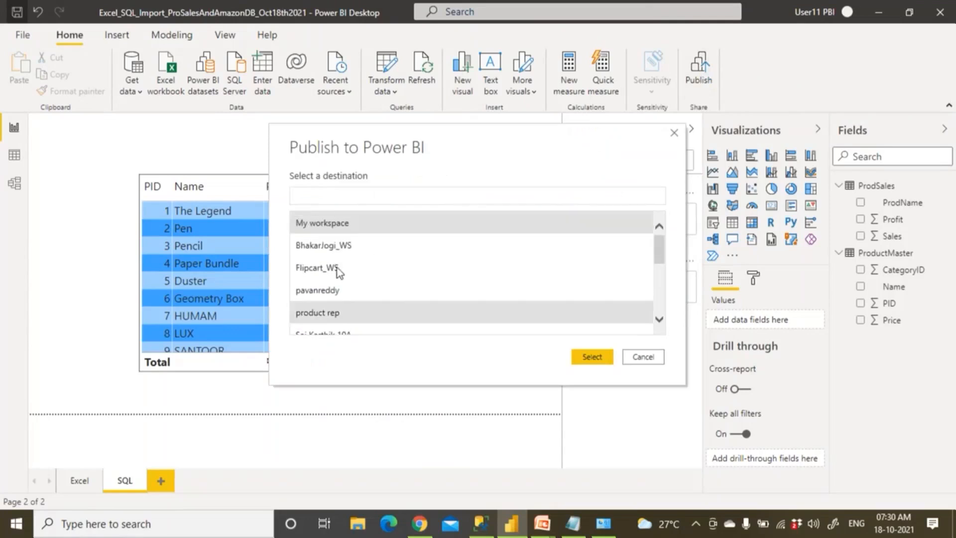
click(335, 247)
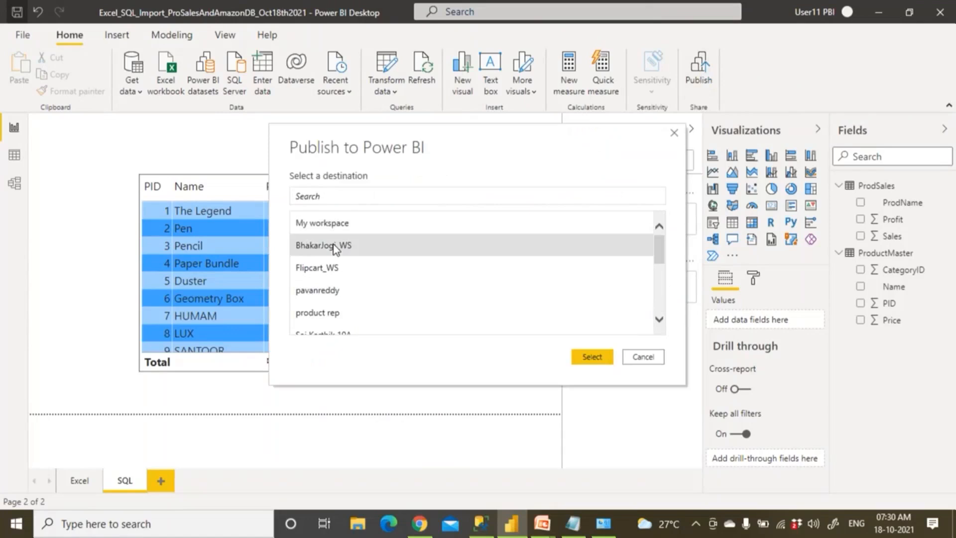
click(599, 360)
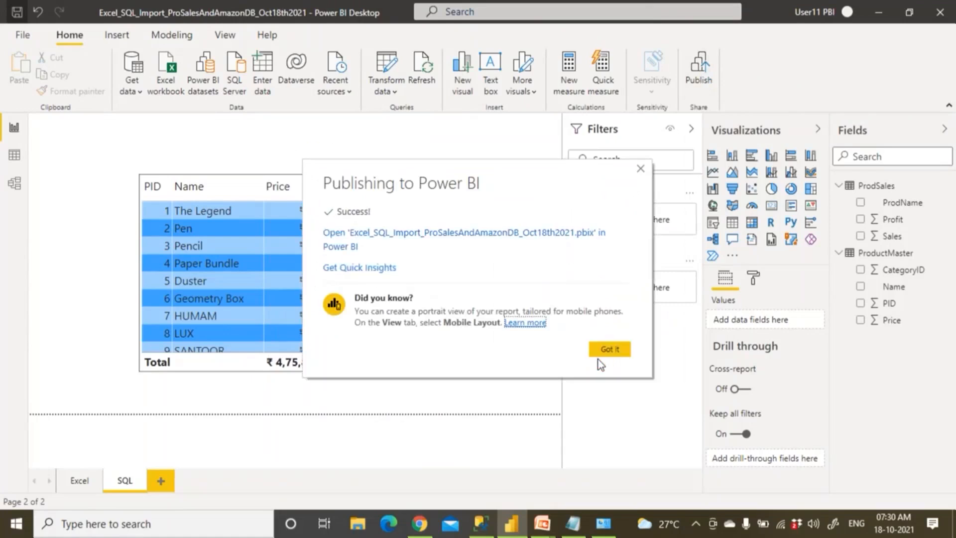
click(605, 352)
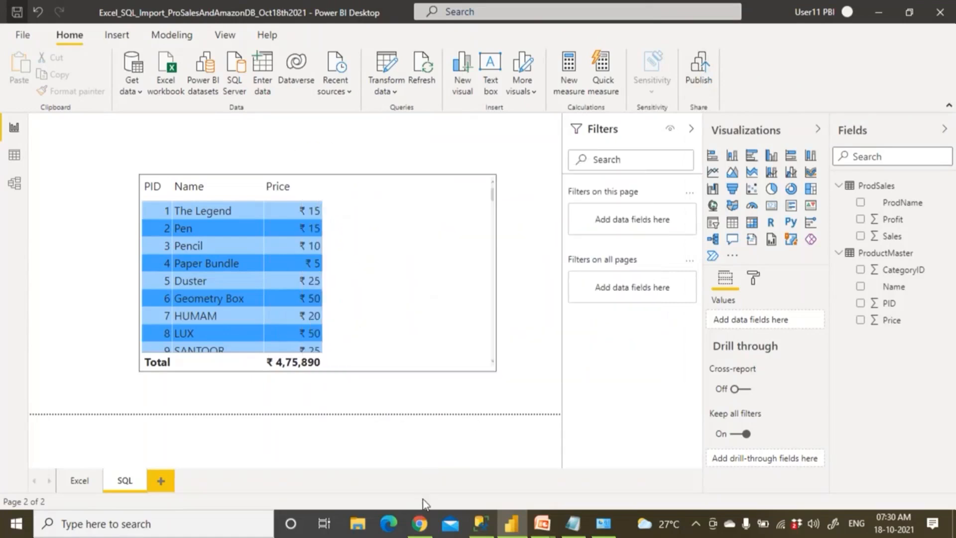
click(419, 523)
Refresh the workspace, open the published import report and flip between its Excel and SQL pages
click(60, 36)
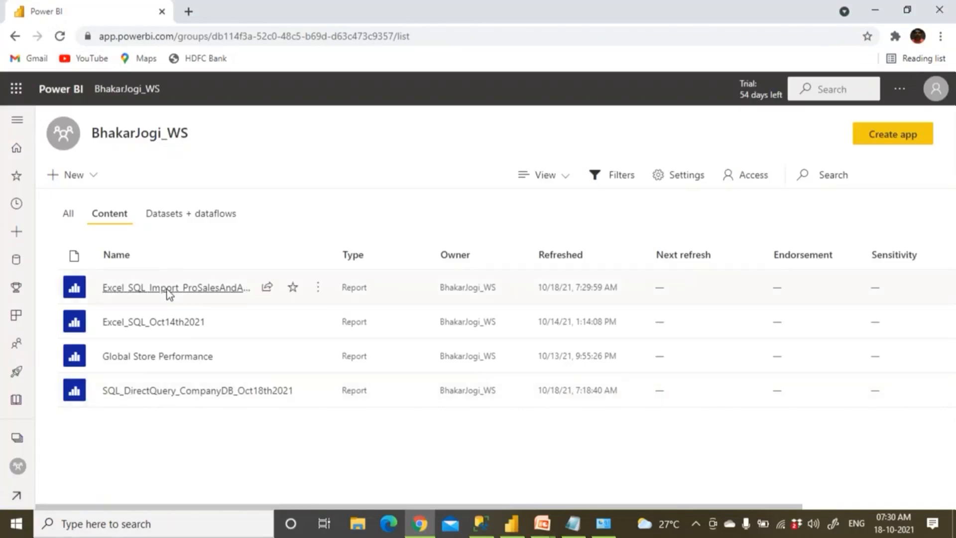
click(167, 290)
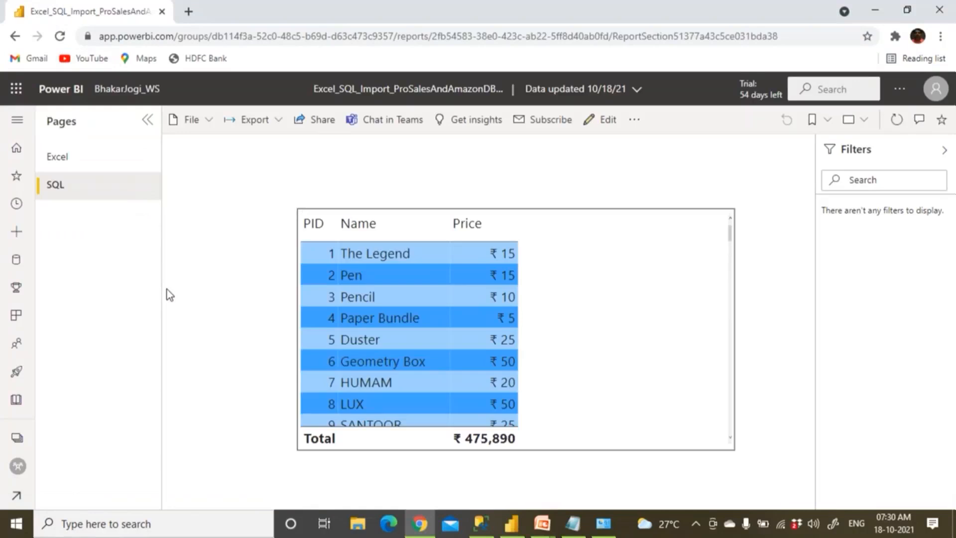
click(70, 166)
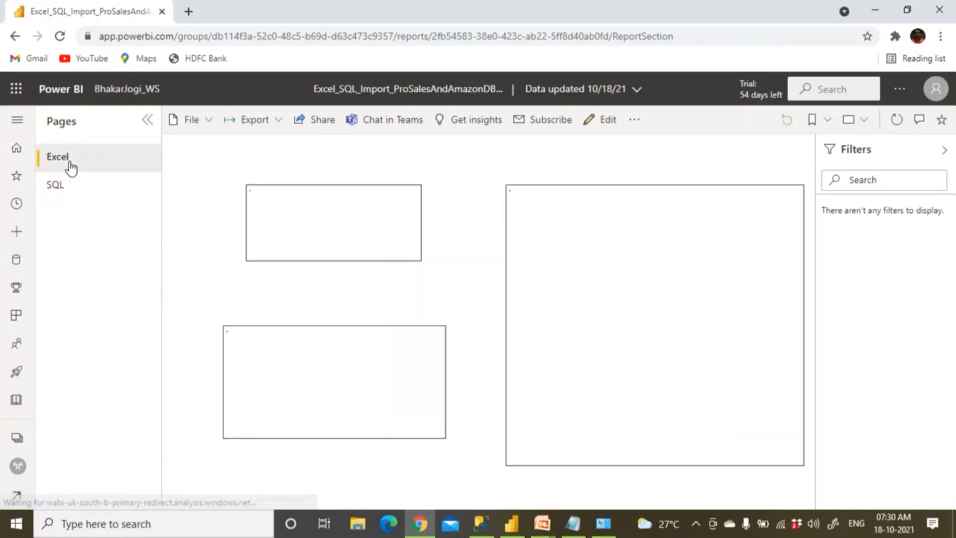
click(73, 189)
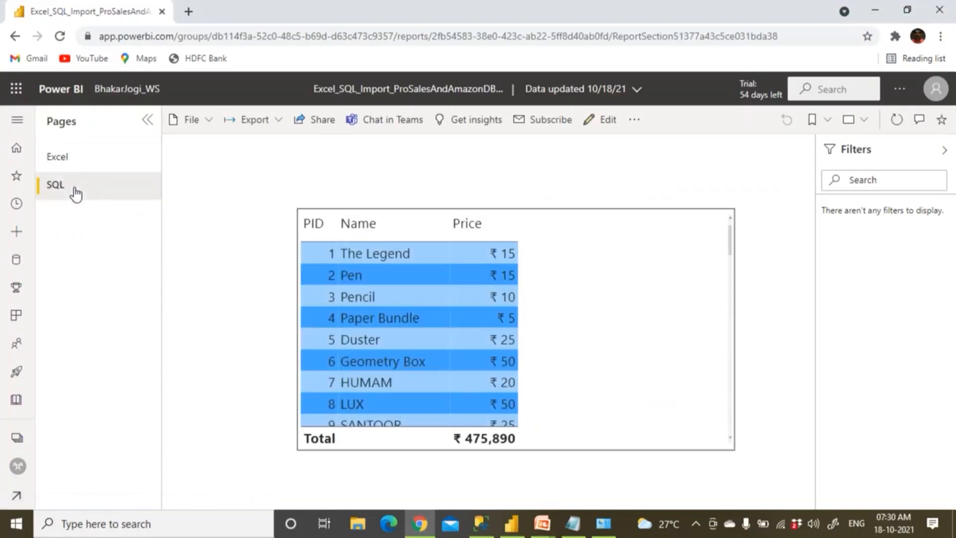
click(78, 161)
click(75, 188)
Compare the Excel and SQL pages in Power BI Desktop against the published report
click(511, 523)
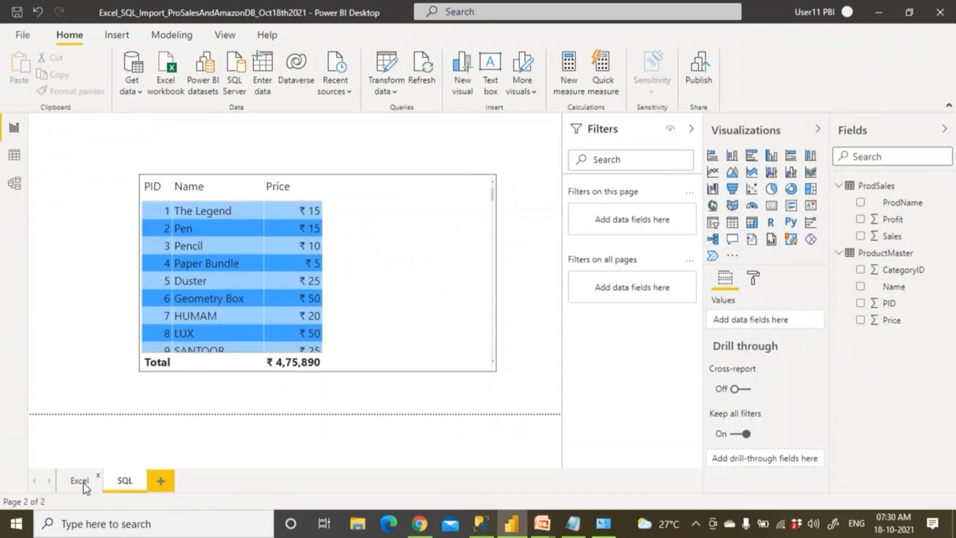
click(83, 483)
click(138, 480)
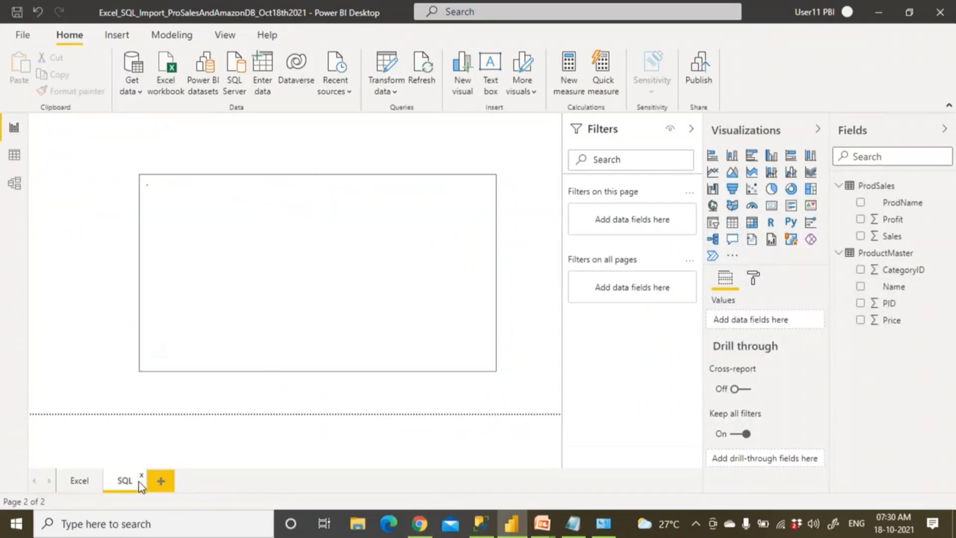
click(421, 522)
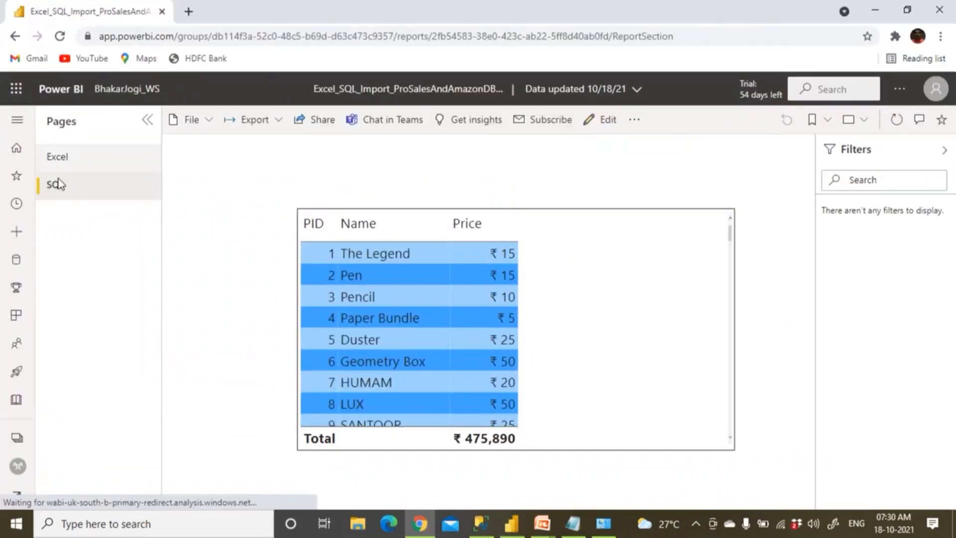
click(58, 158)
Return to the workspace, list its datasets and bring up the Settings options
click(121, 89)
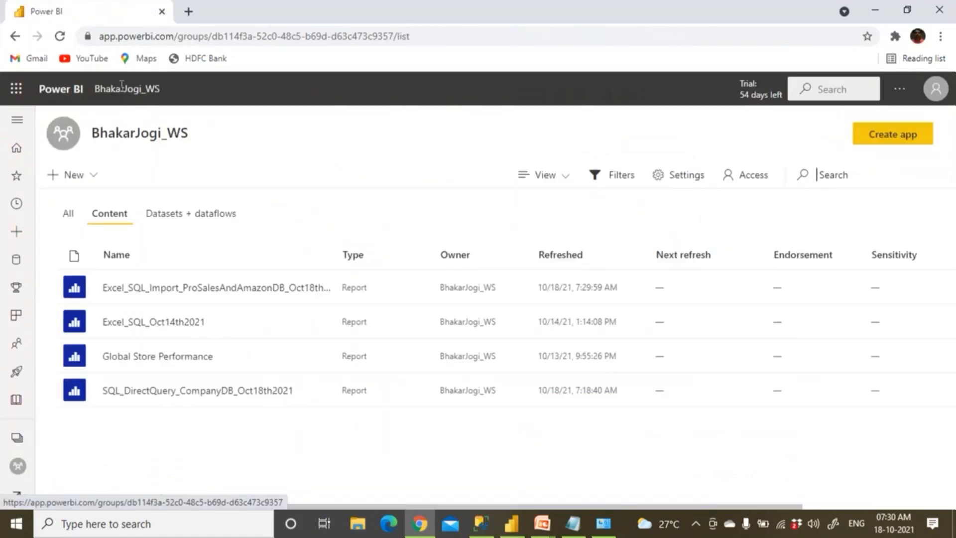
click(178, 215)
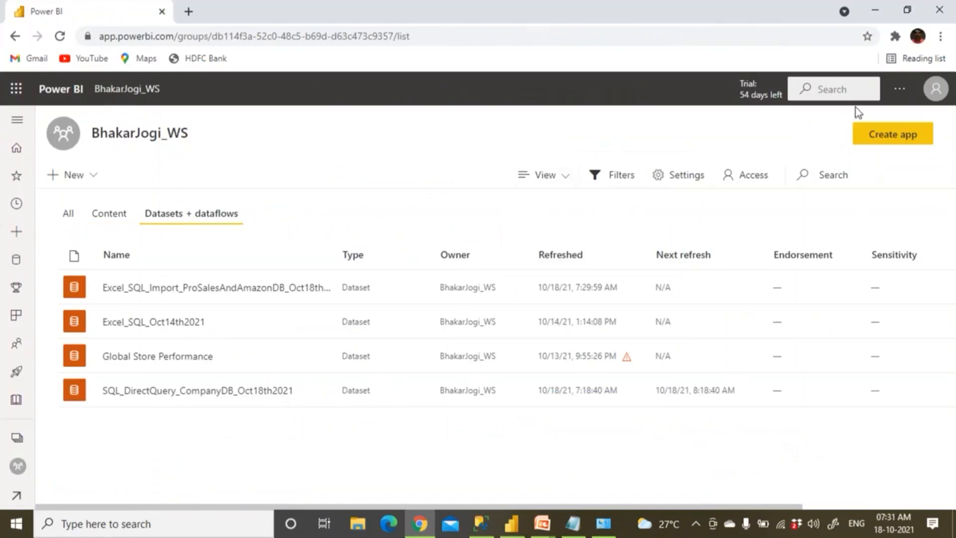
click(904, 92)
mouse_move(856, 145)
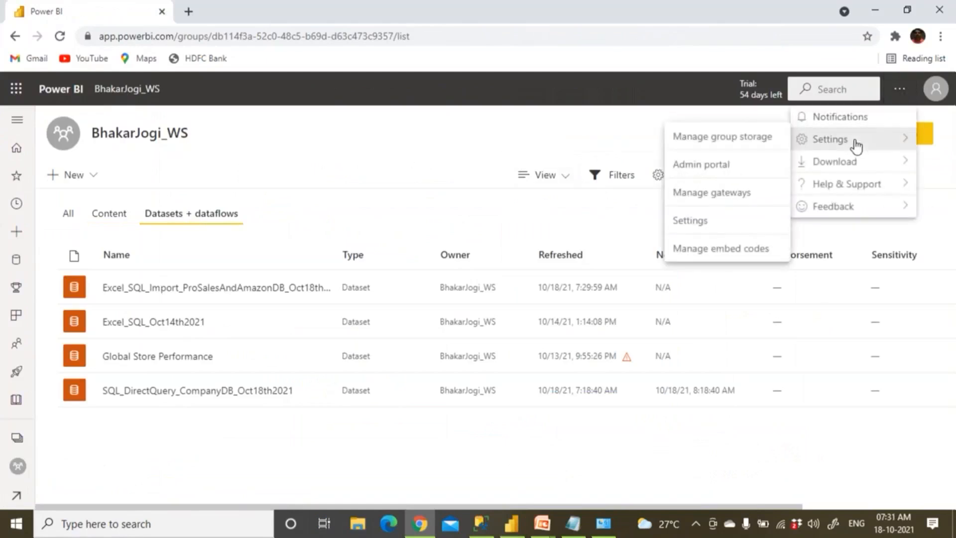
In Manage gateways, expand the gateway cluster and add a new data source to it
click(715, 193)
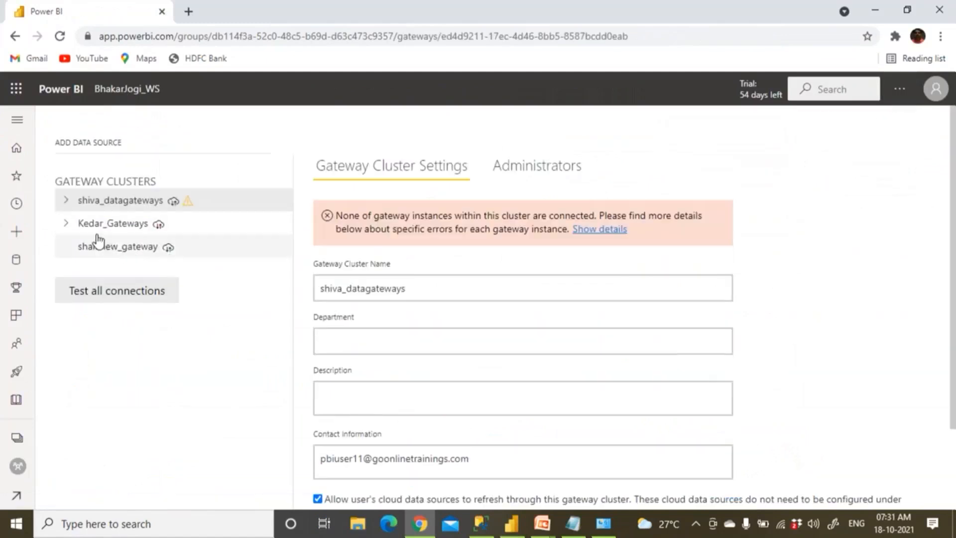
click(67, 248)
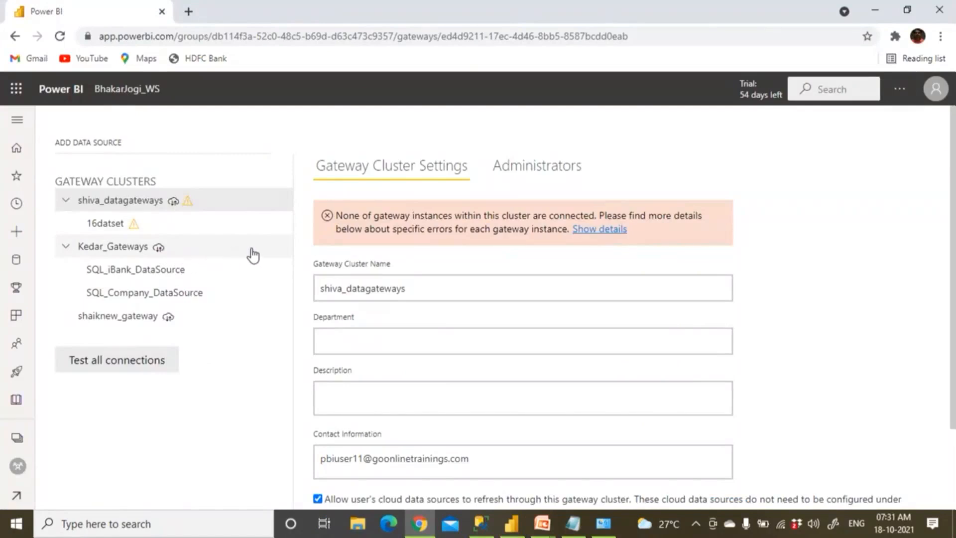
click(282, 253)
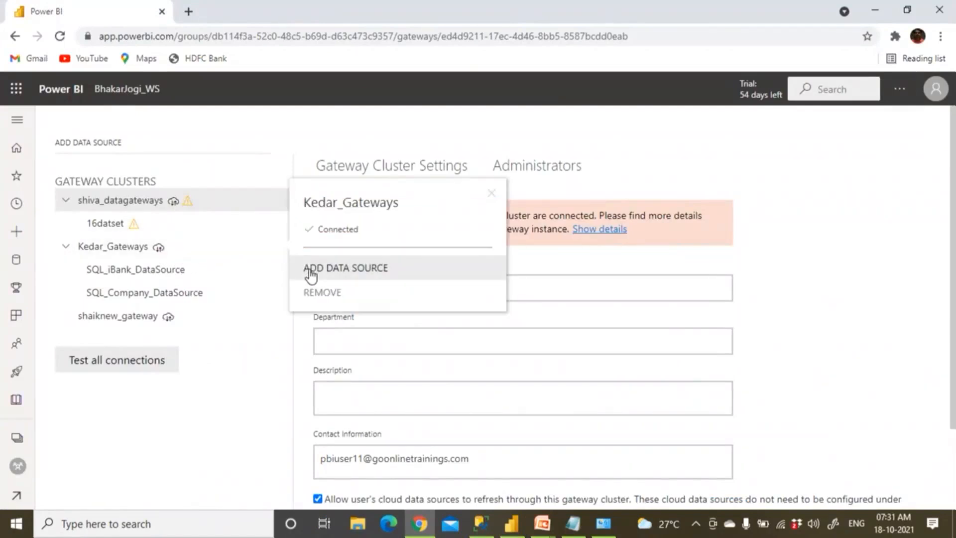
click(310, 270)
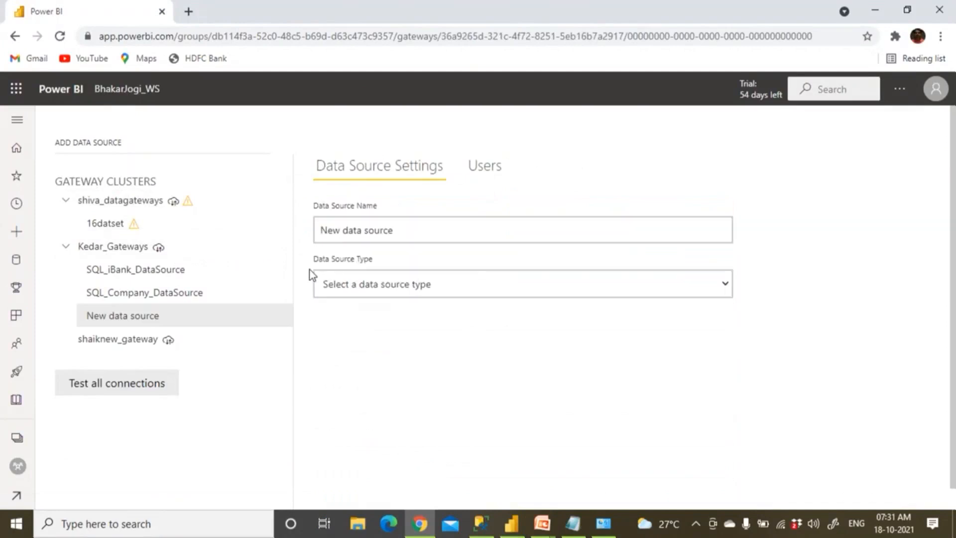
Name the data source Excel_ProdSales and set its type to File
triple_click(338, 230)
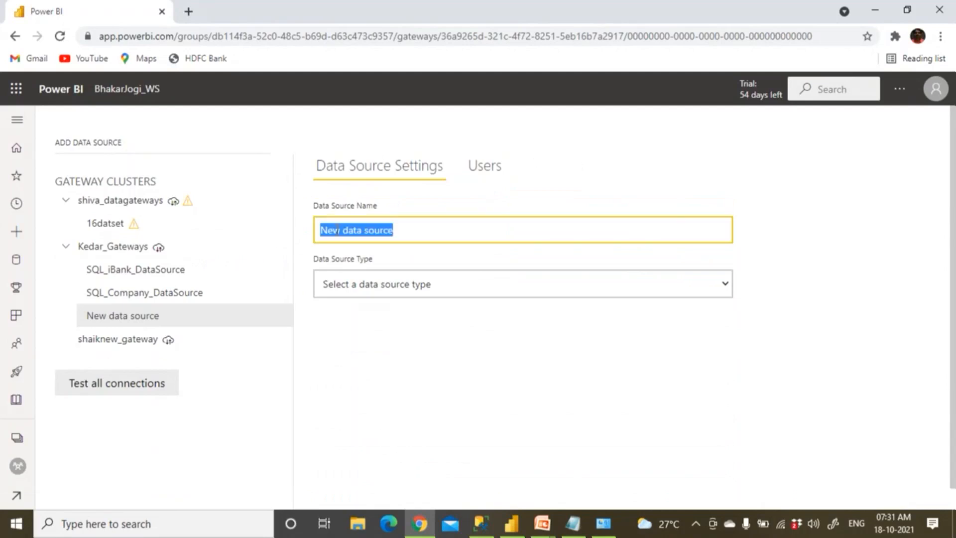
text(Excel_ProdSales)
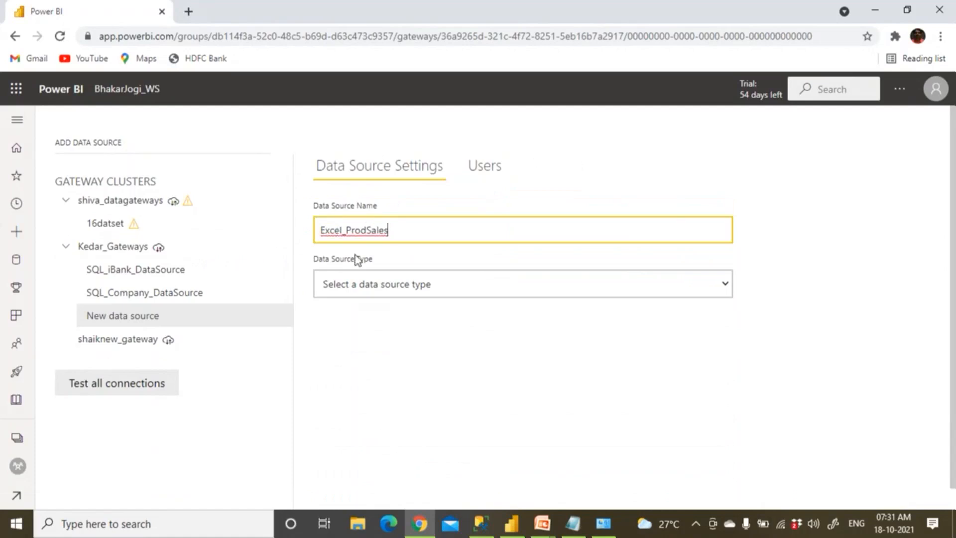
click(400, 285)
key(f)
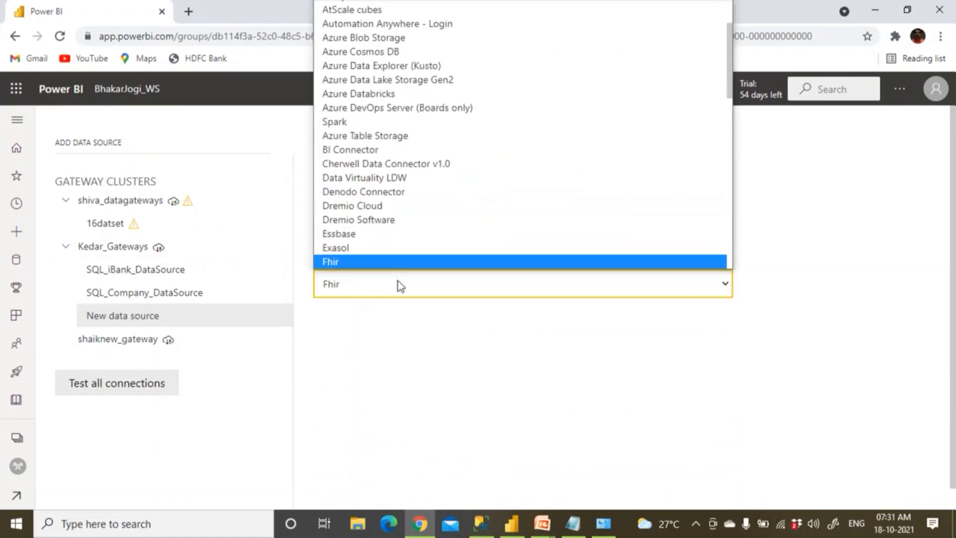
key(Return)
click(344, 329)
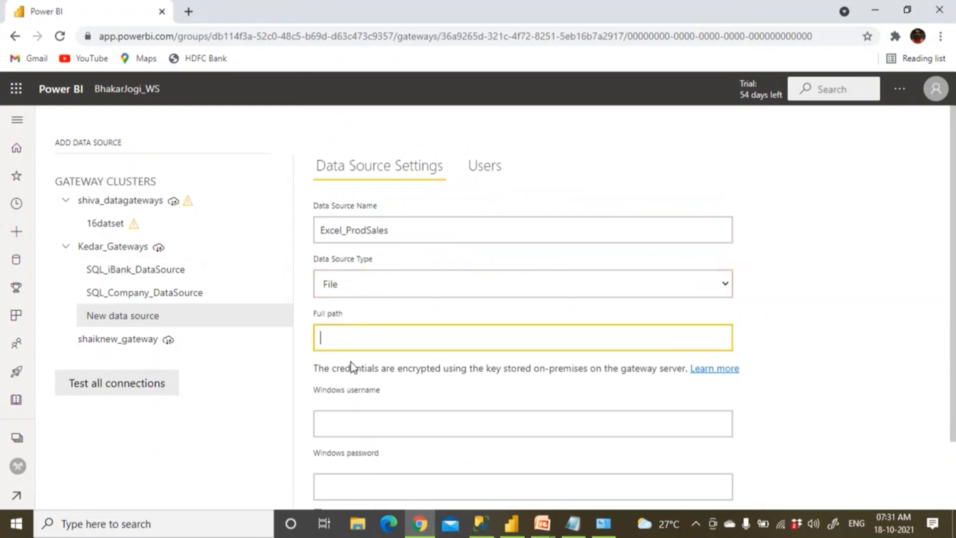
click(511, 525)
Copy the prodsales.xlsx full path from Desktop's Data source settings, then cancel without changes
click(390, 95)
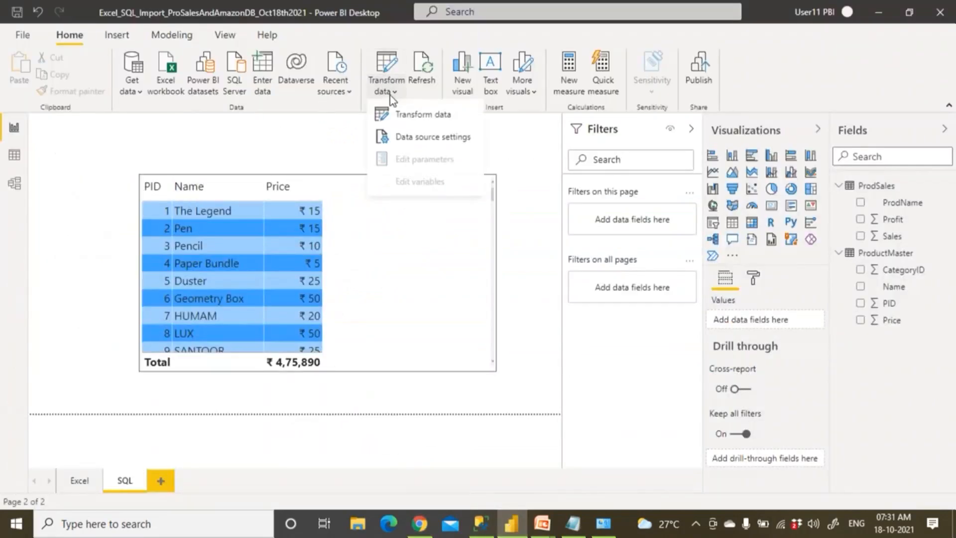
click(402, 136)
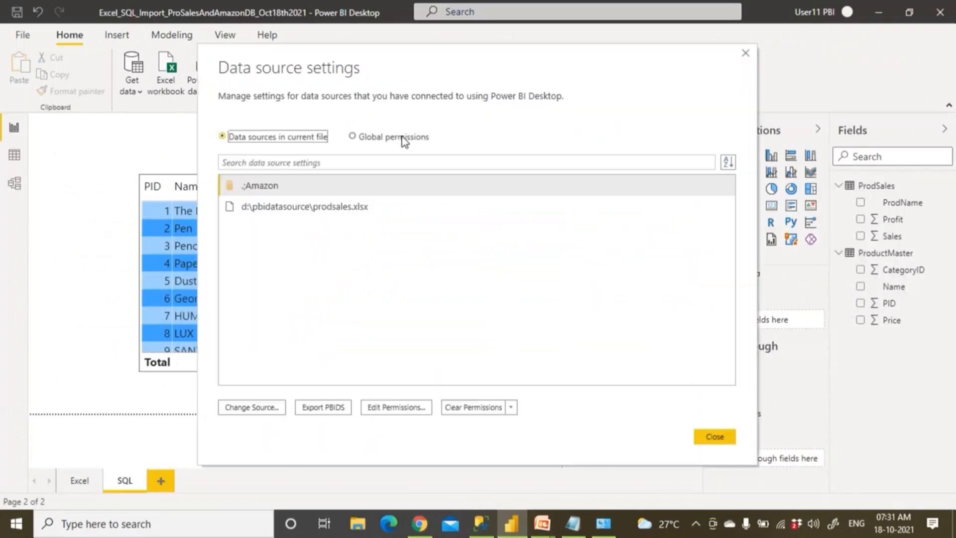
click(257, 209)
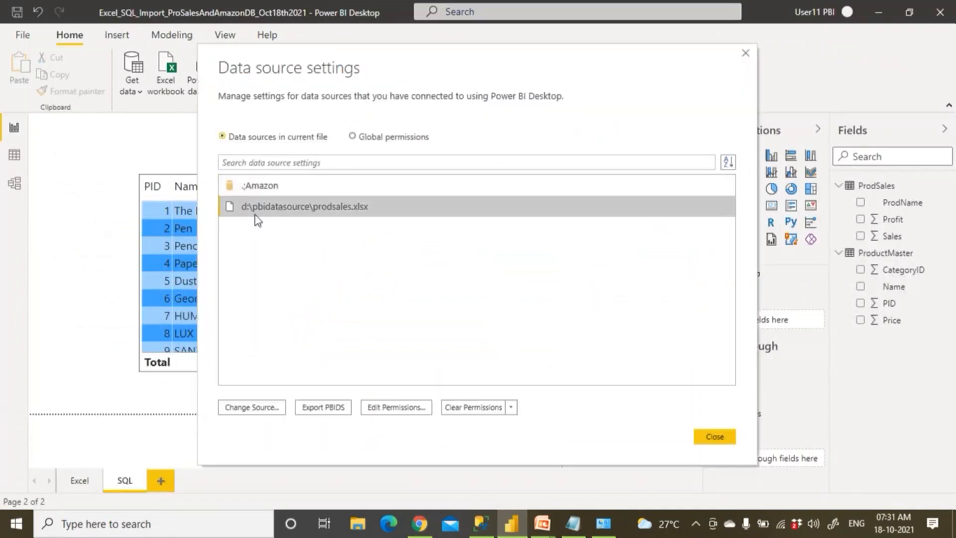
click(257, 189)
click(267, 206)
click(273, 405)
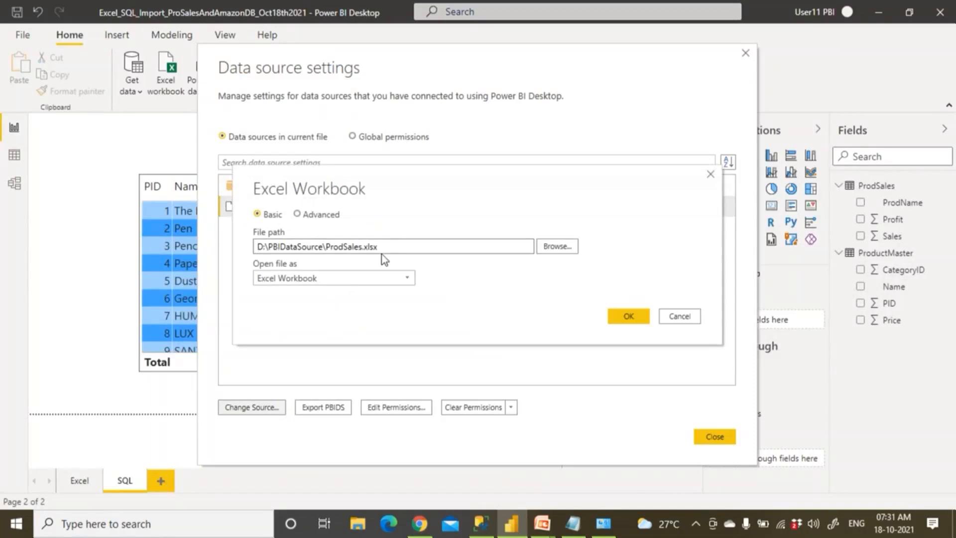
triple_click(323, 245)
right_click(319, 246)
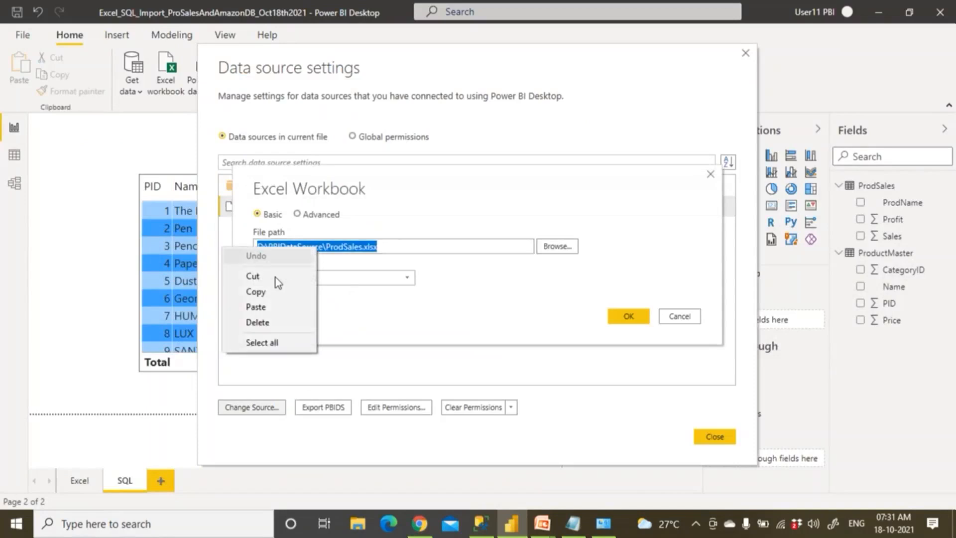
click(274, 294)
click(680, 317)
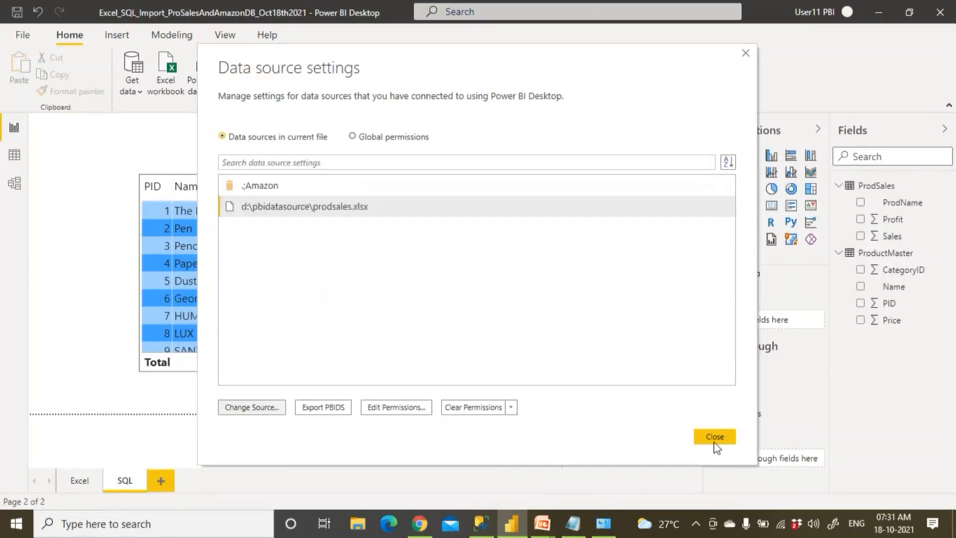
click(480, 523)
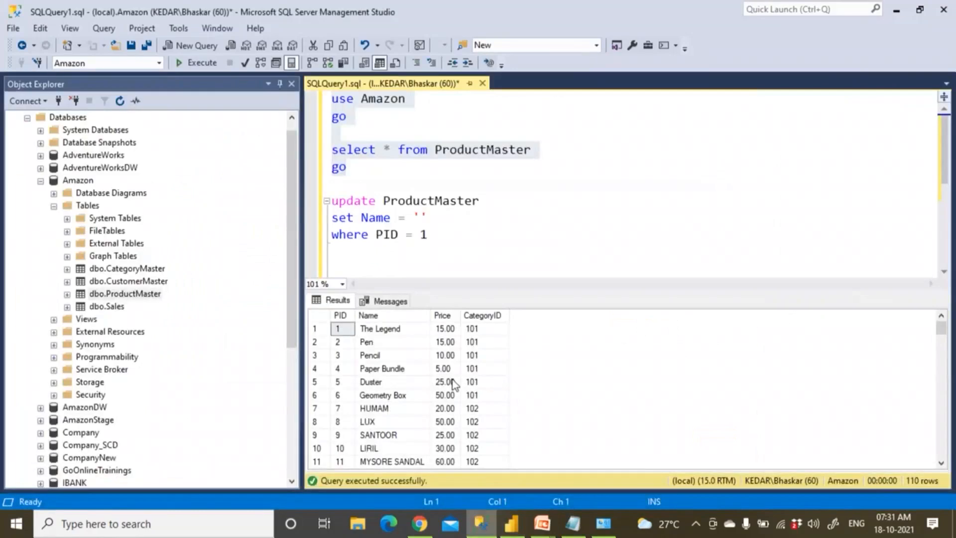
Paste the ProdSales.xlsx path and enter the Windows username, checking SSMS connection details meanwhile
click(419, 523)
key(ctrl+v)
click(338, 424)
text(KEDAR)
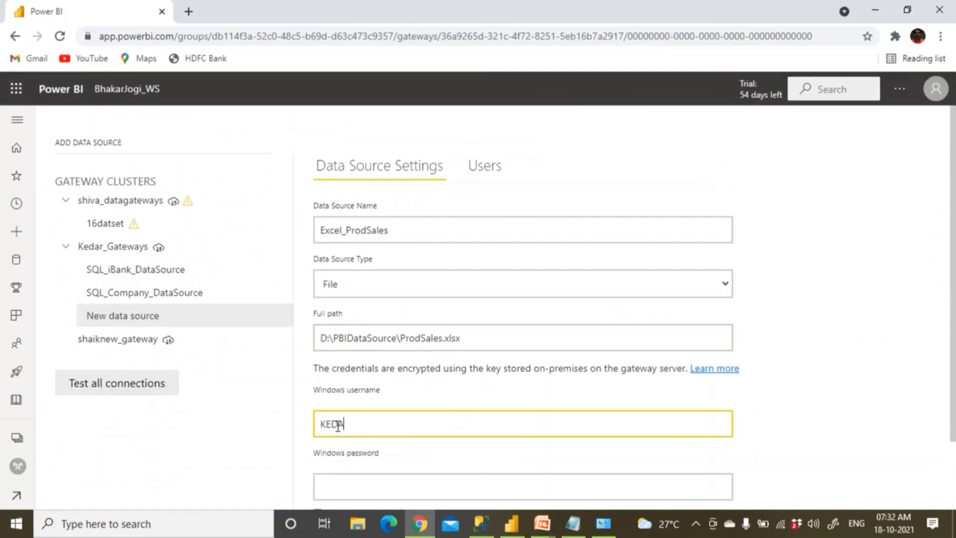
text(\)
click(482, 527)
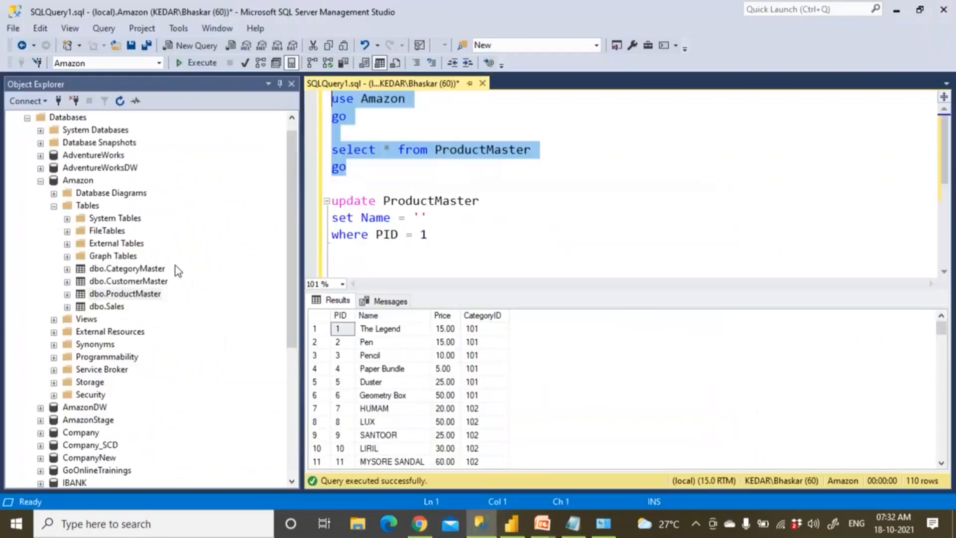
click(31, 103)
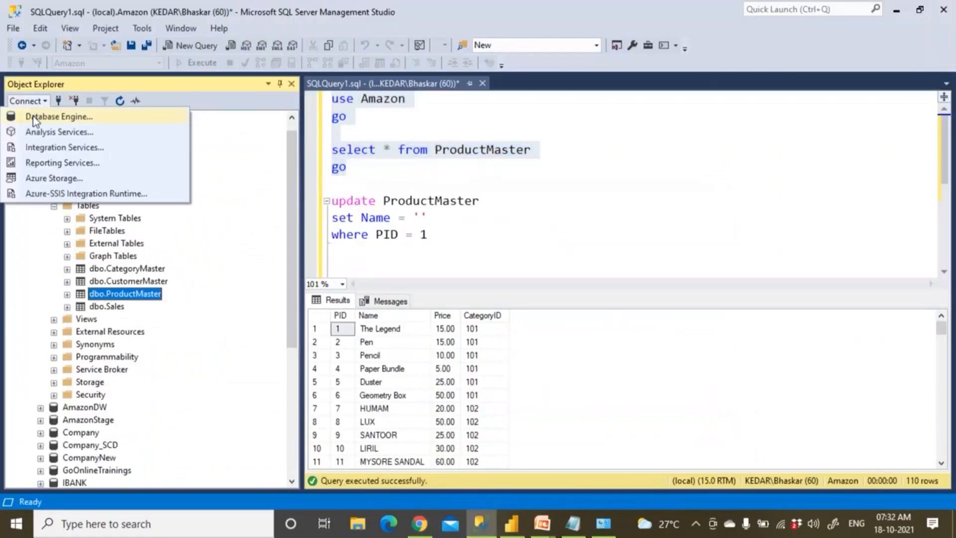
click(34, 116)
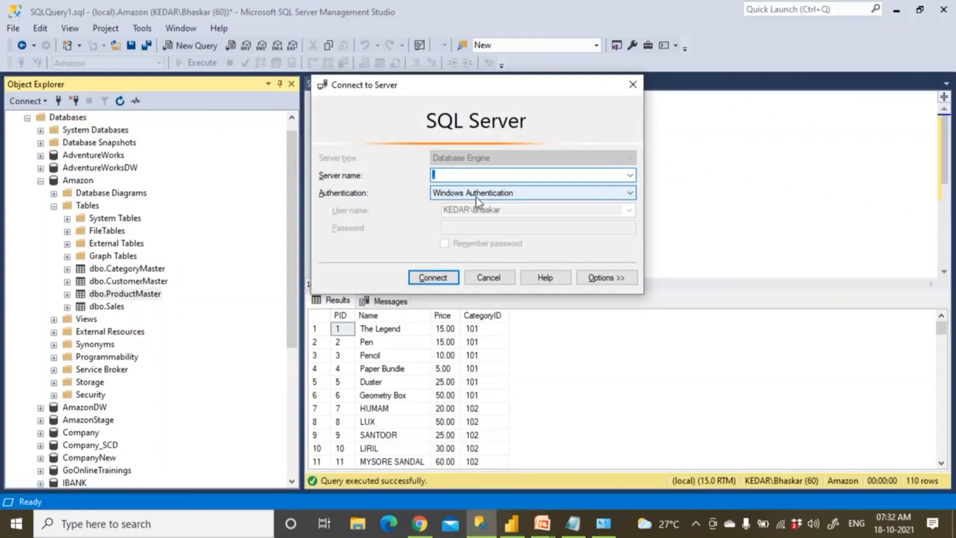
key(alt+Tab)
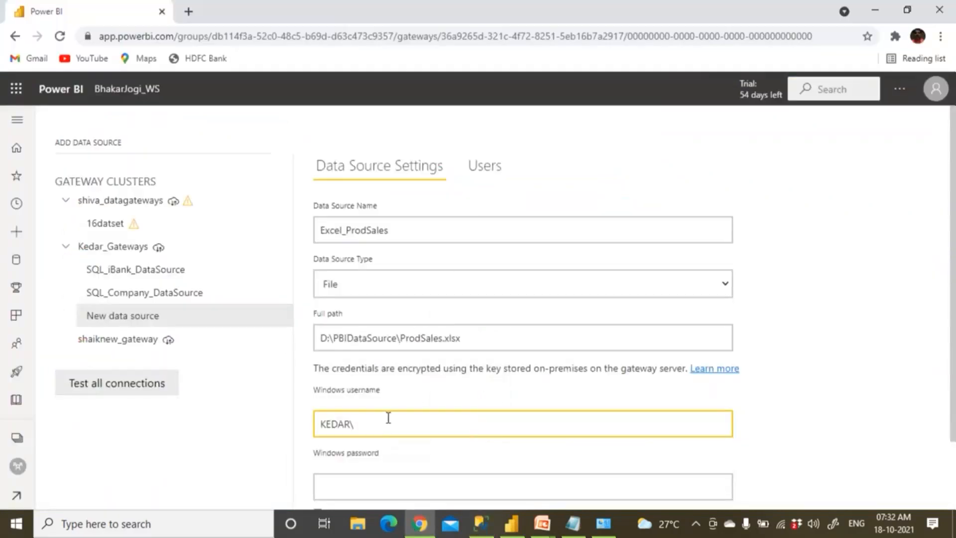
text(Bhaskar)
Enter the Windows password, tick Skip Test Connection and add the Excel_ProdSales source
click(347, 486)
text(•••••••)
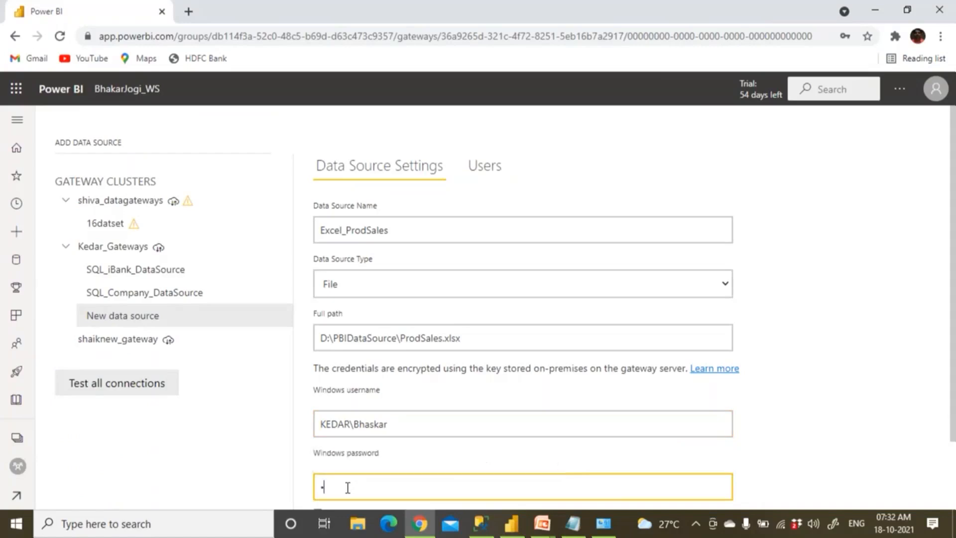
text(••)
scroll(415, 452, down, 2)
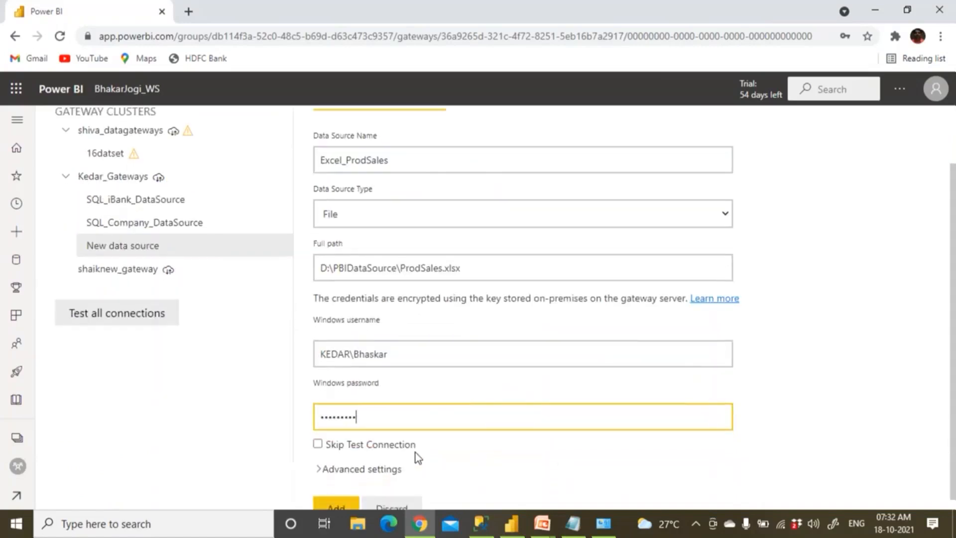
click(336, 497)
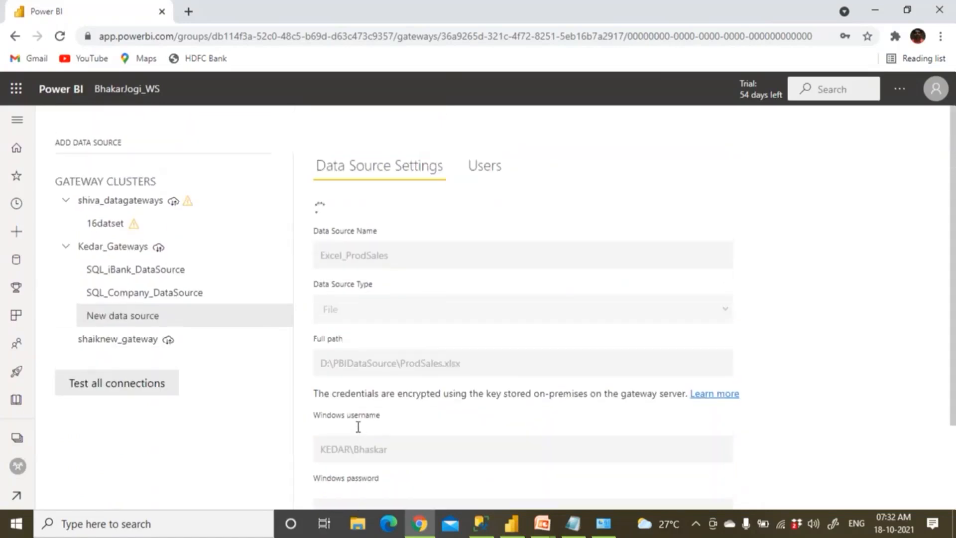
scroll(426, 267, down, 3)
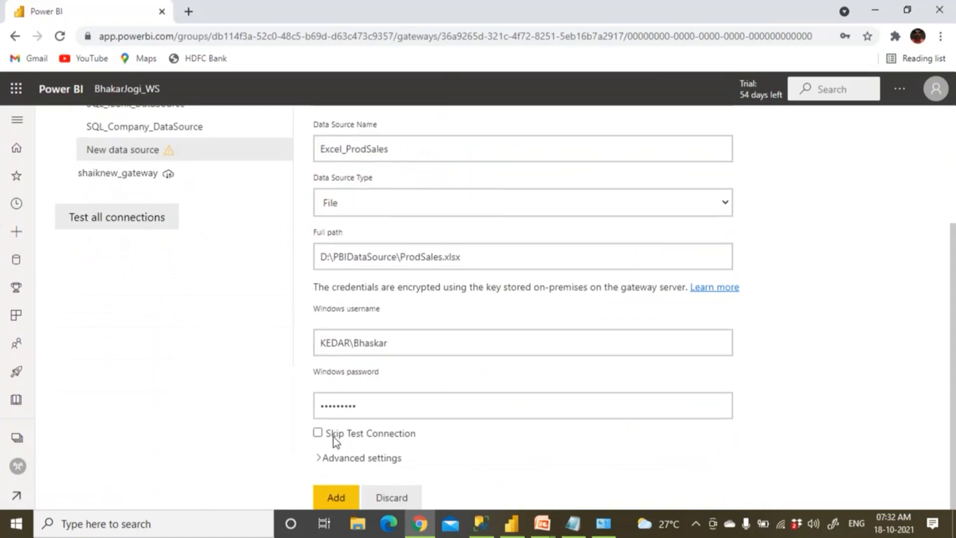
click(317, 435)
click(347, 501)
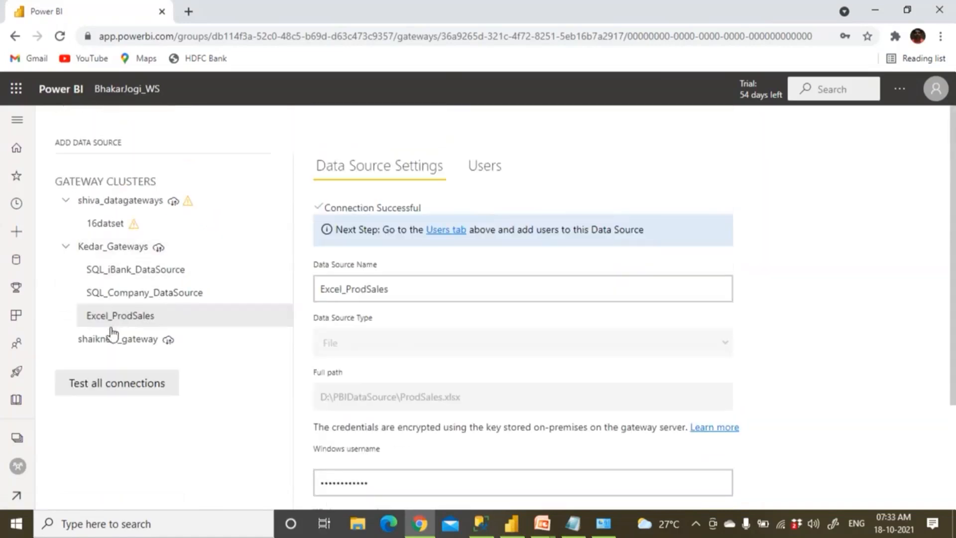
Add a new data source on Kedar_Gateways named SQL_AmazonDB_Source
click(133, 252)
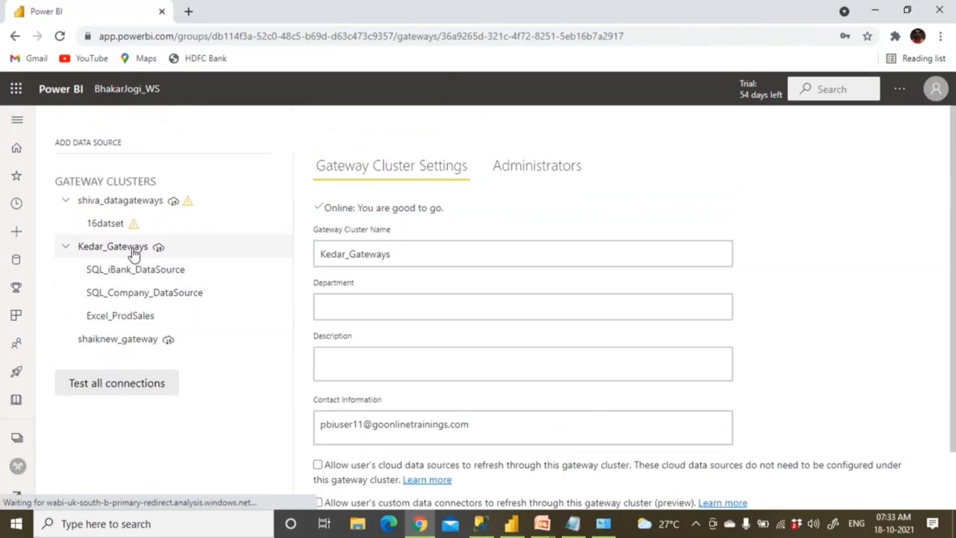
click(282, 249)
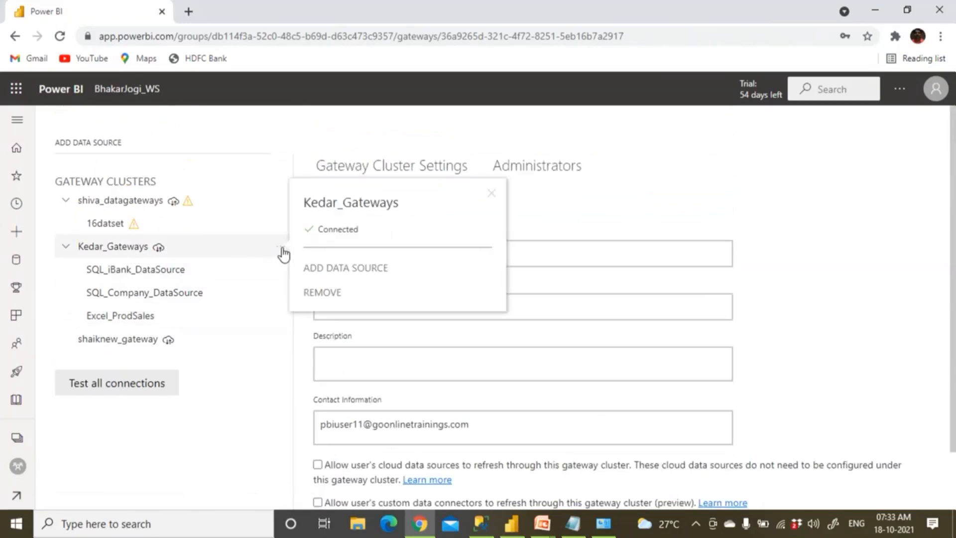
click(302, 267)
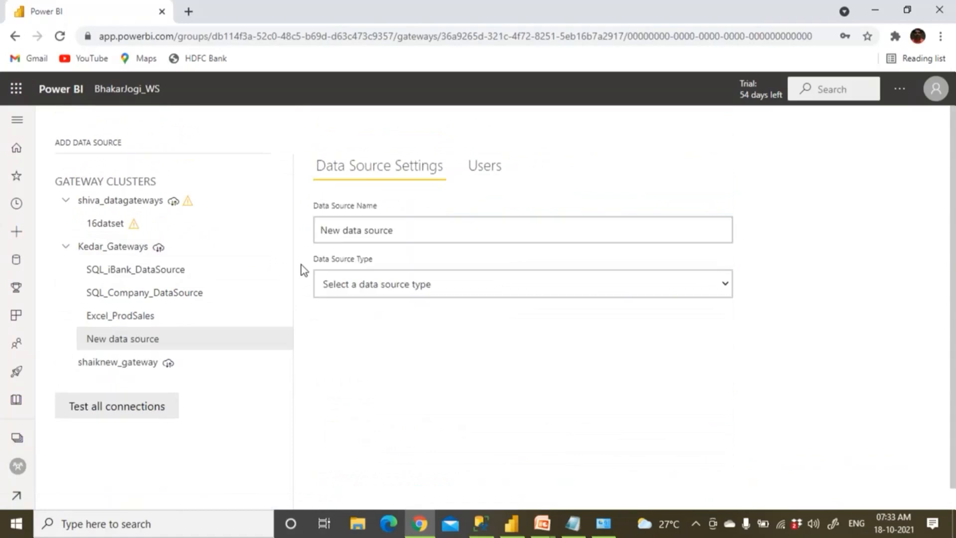
triple_click(338, 234)
text(SQL_ama)
key(BackSpace)
key(BackSpace)
key(BackSpace)
text(AmazonDB_Source)
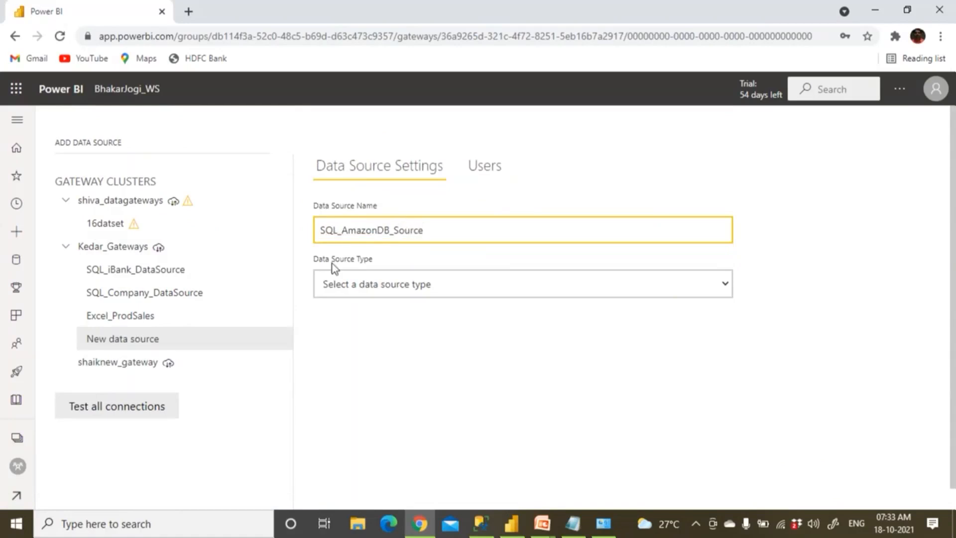
Set the source type to SQL Server with server '.' and start entering database Amazon
click(369, 288)
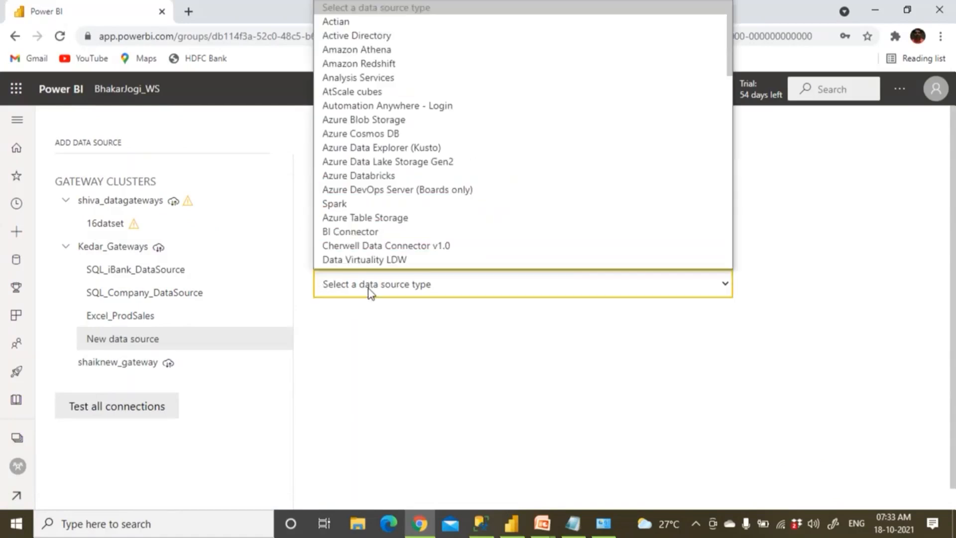
key(s)
key(s)
key(s)
key(s)
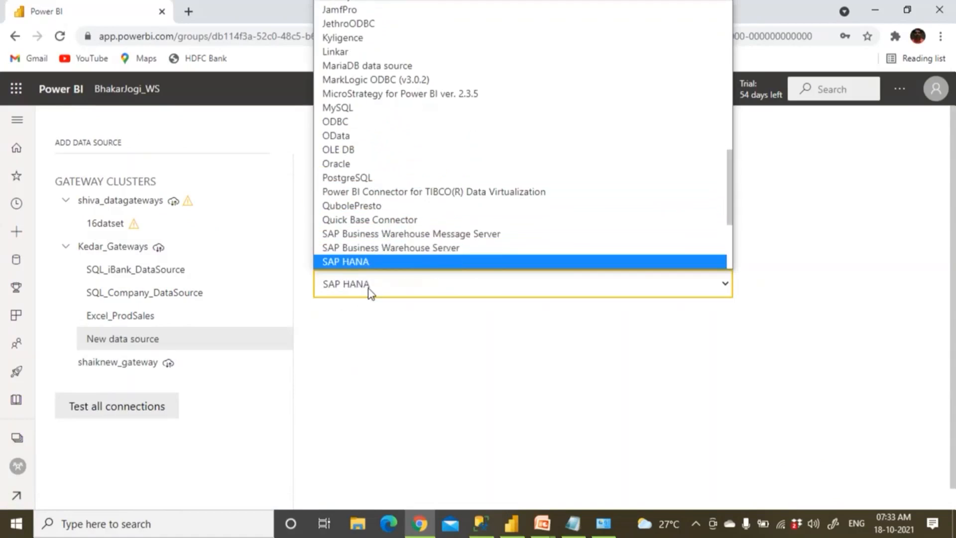
key(s)
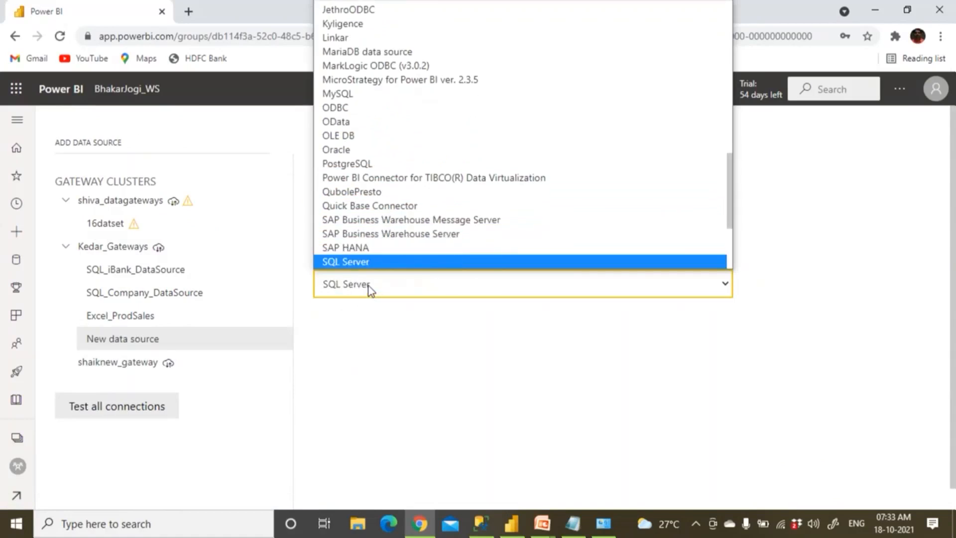
key(Return)
click(351, 334)
text(.)
click(348, 399)
text(Amazp)
key(BackSpace)
Complete the database name Amazon and verify its exact spelling via Rename in SSMS
text(on)
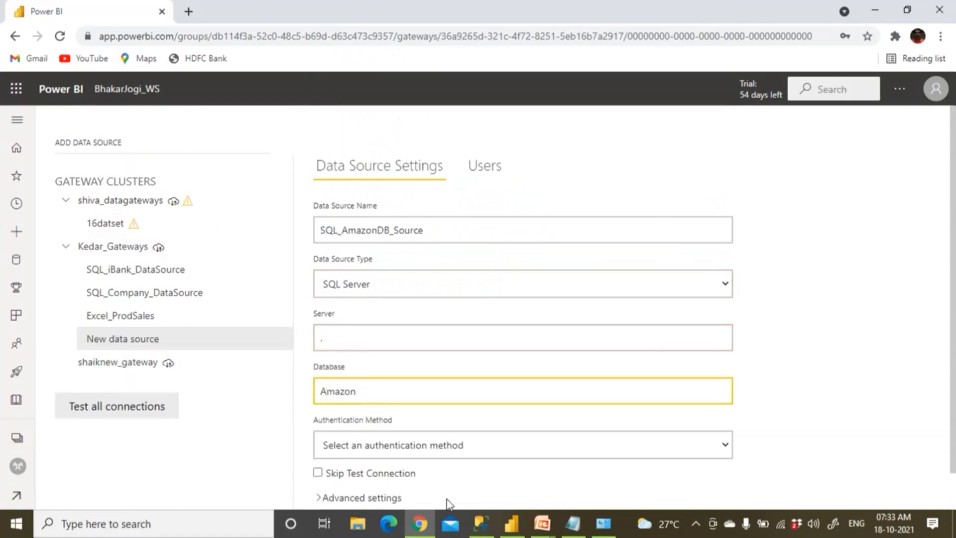
click(480, 523)
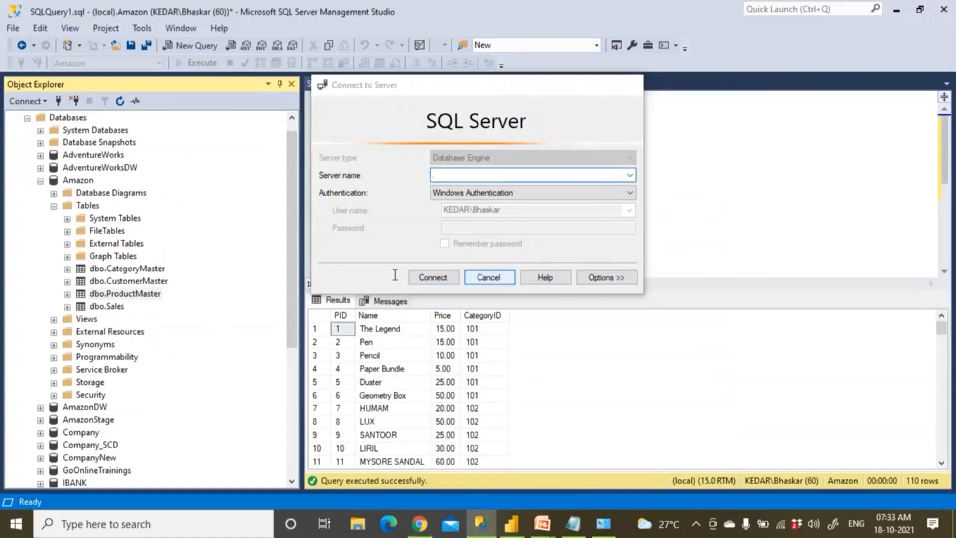
key(Escape)
click(77, 181)
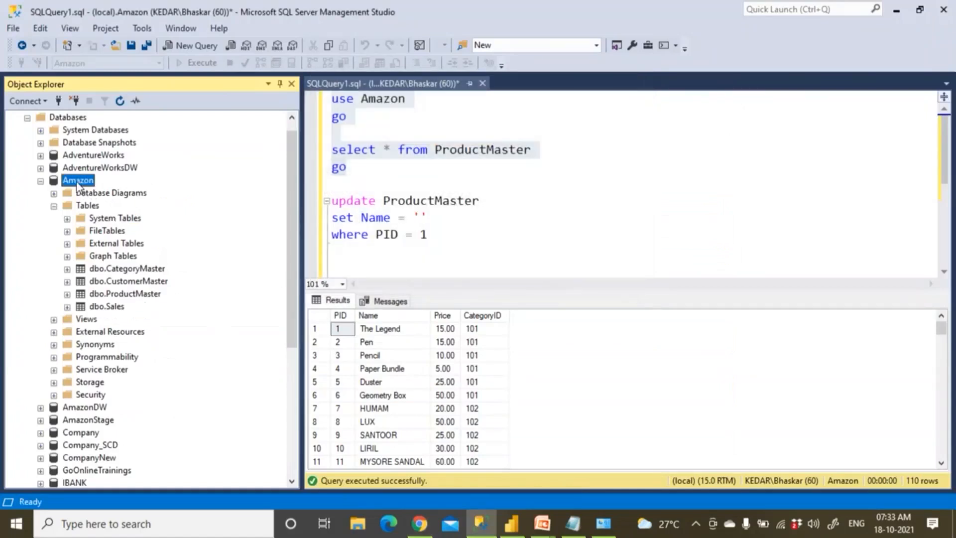
right_click(77, 183)
click(116, 351)
key(alt+Tab)
key(ctrl+v)
scroll(344, 398, down, 1)
Choose Windows authentication, enter the username and save SQL_AmazonDB_Source skipping the connection test
click(377, 410)
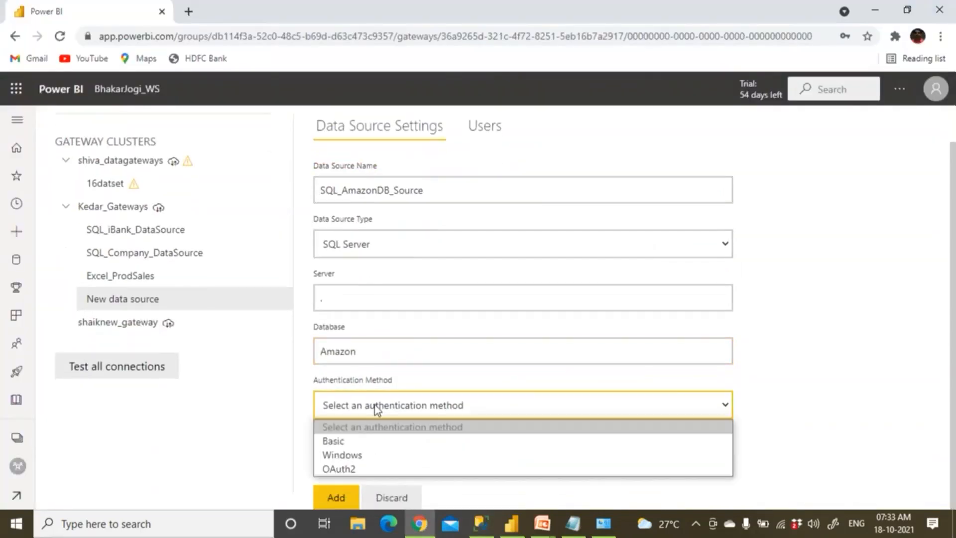
click(360, 455)
scroll(363, 452, down, 3)
click(340, 342)
text(KEDAR)
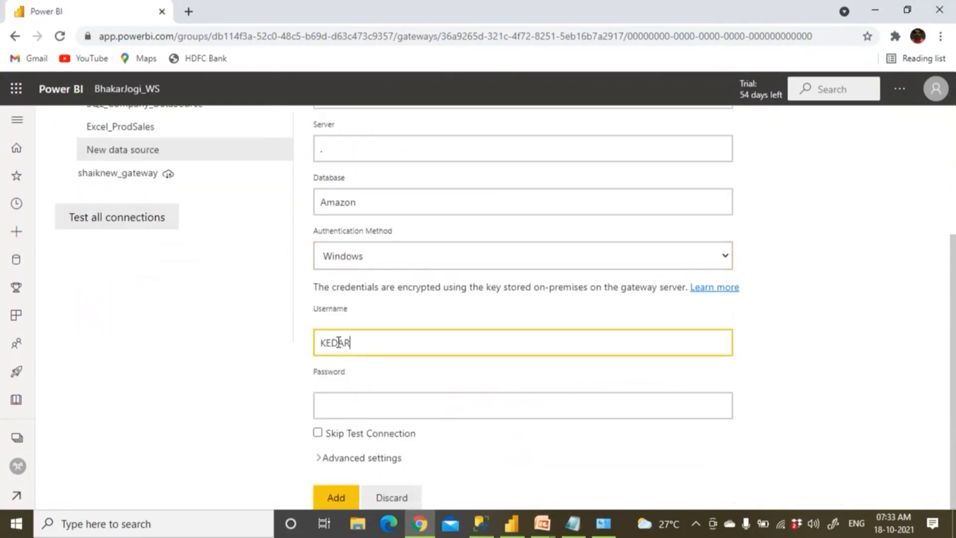
text(\Bhaskar)
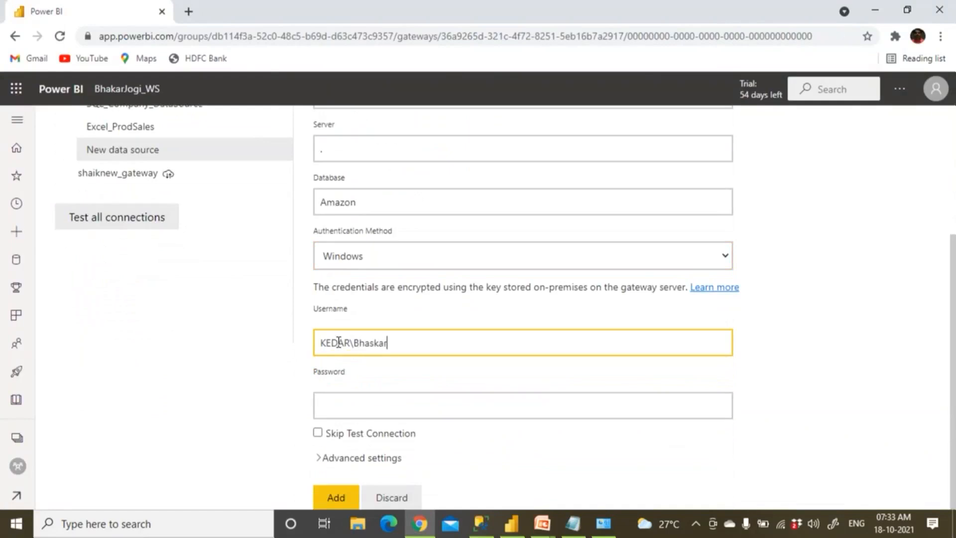
click(366, 407)
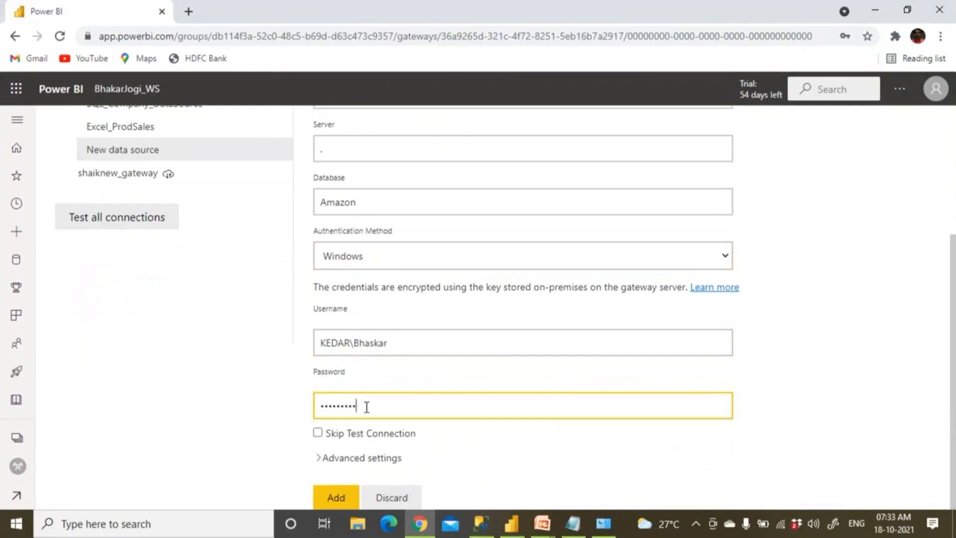
click(336, 495)
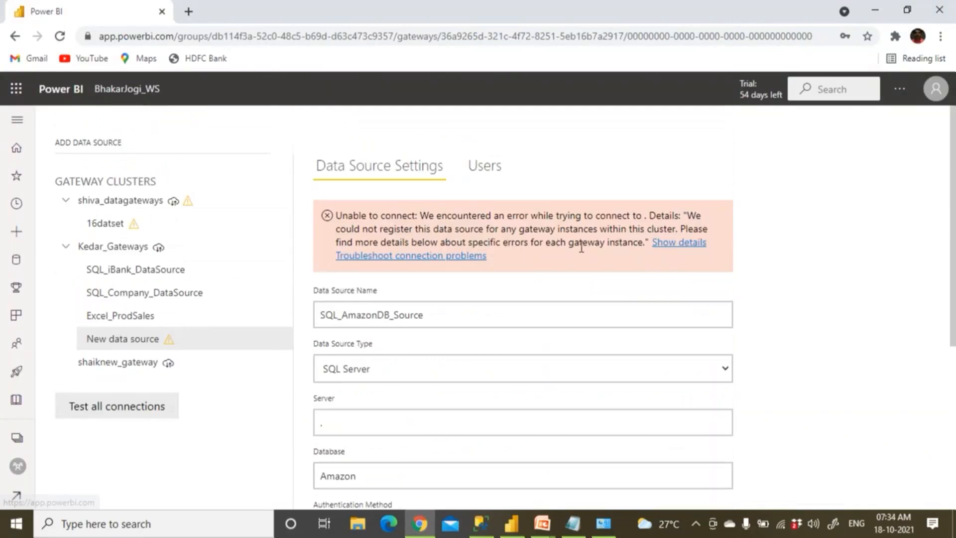
scroll(512, 267, down, 5)
click(318, 433)
click(351, 493)
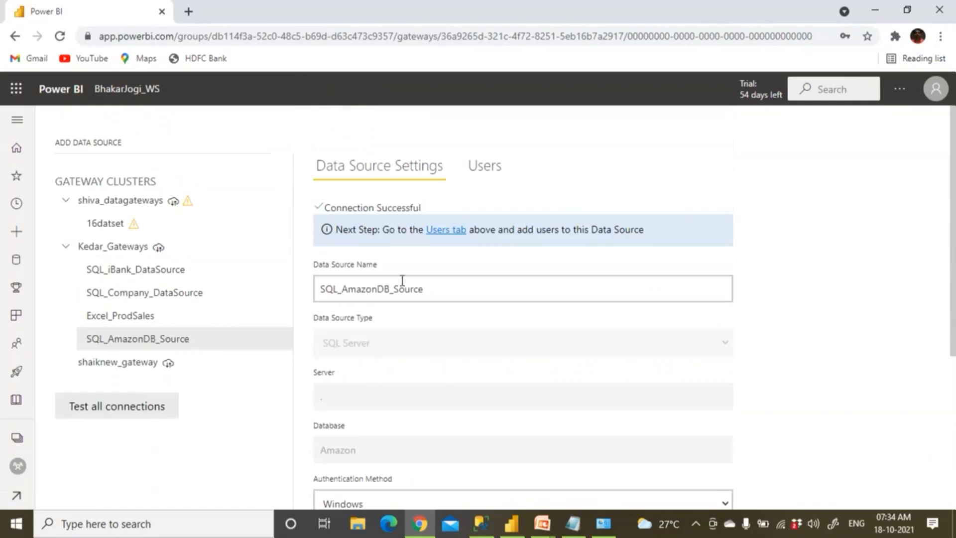
Re-enter the Windows username and password with connection testing enabled, and apply
scroll(405, 313, down, 5)
scroll(406, 319, up, 5)
scroll(405, 324, down, 4)
click(383, 383)
text(KE)
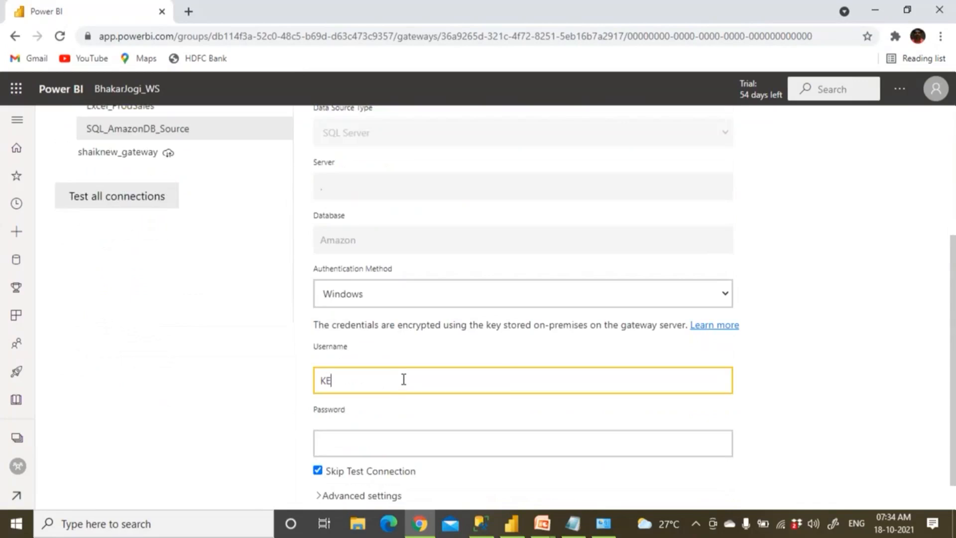
text(DAR\Bhaskar)
click(347, 446)
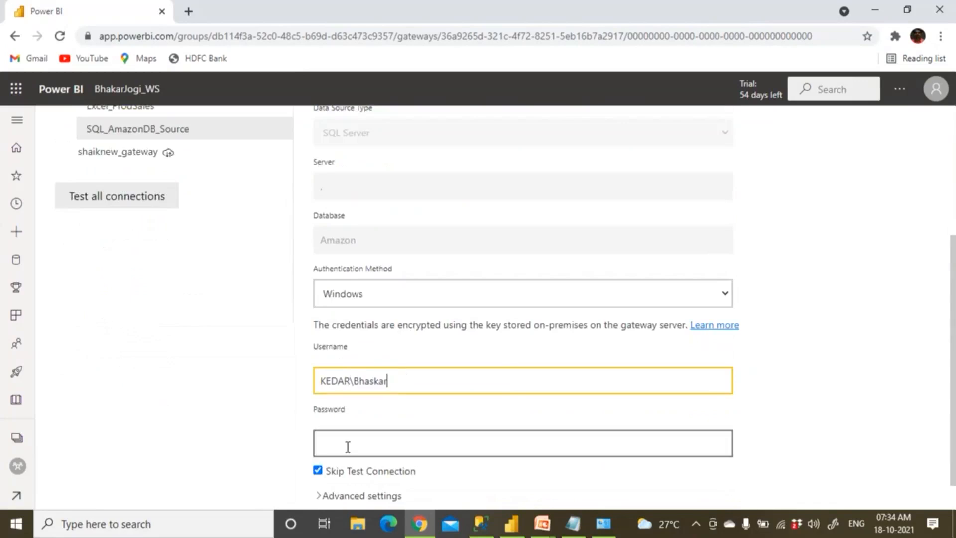
text(P)
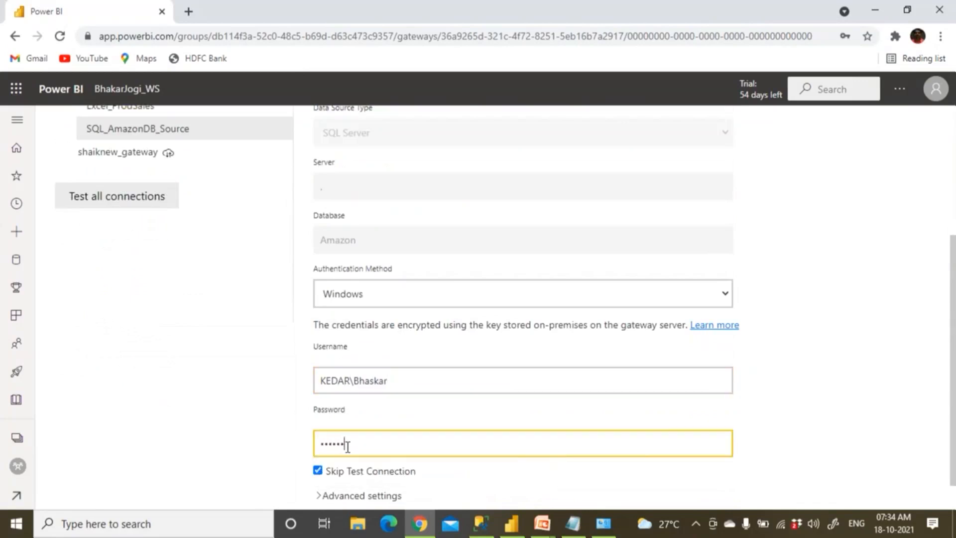
scroll(319, 443, down, 1)
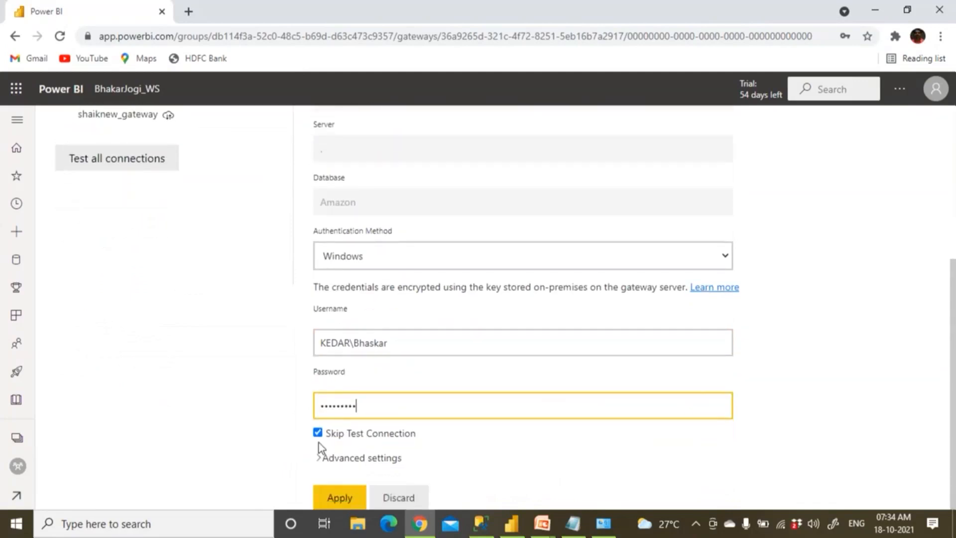
click(318, 433)
click(333, 498)
Confirm Connection Successful and go back to the workspace's dataset list
scroll(408, 318, up, 5)
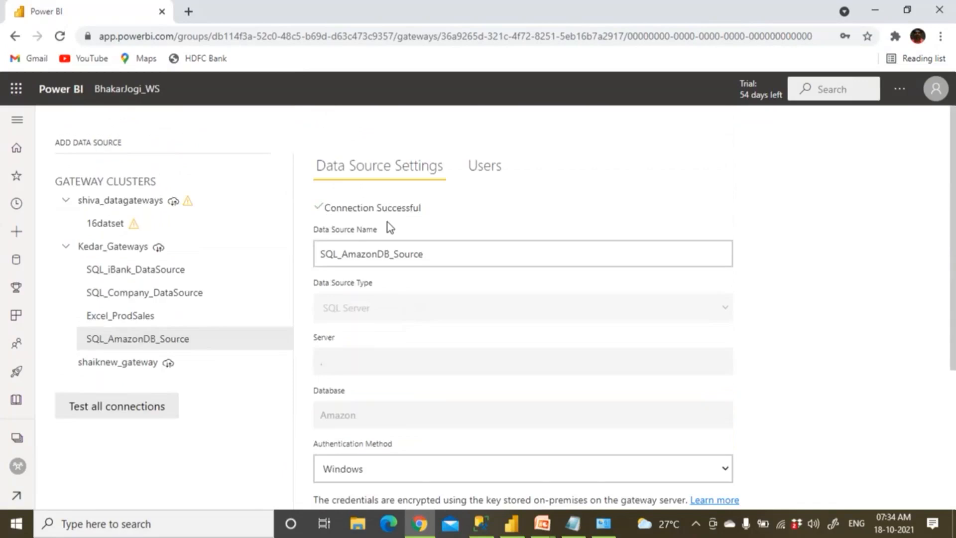
scroll(389, 234, down, 5)
scroll(386, 234, up, 5)
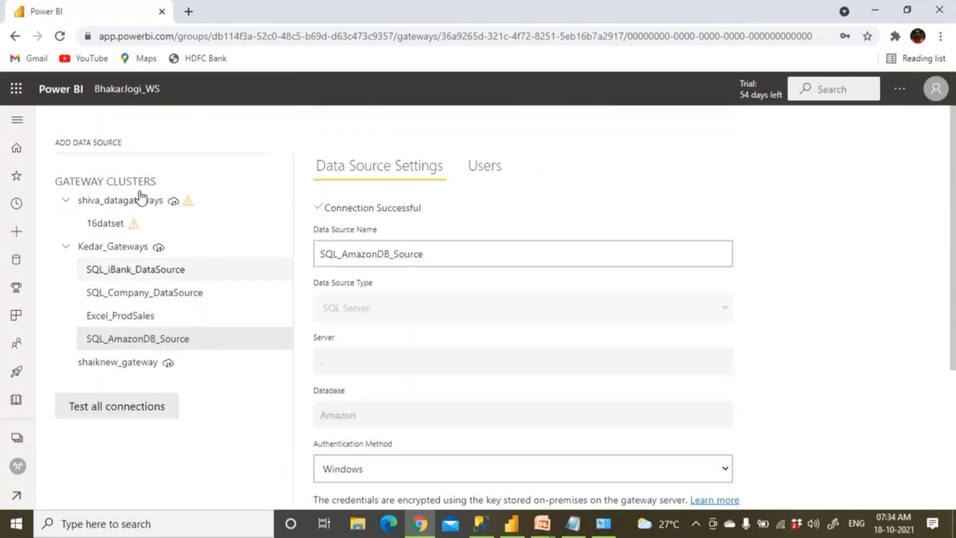
click(135, 90)
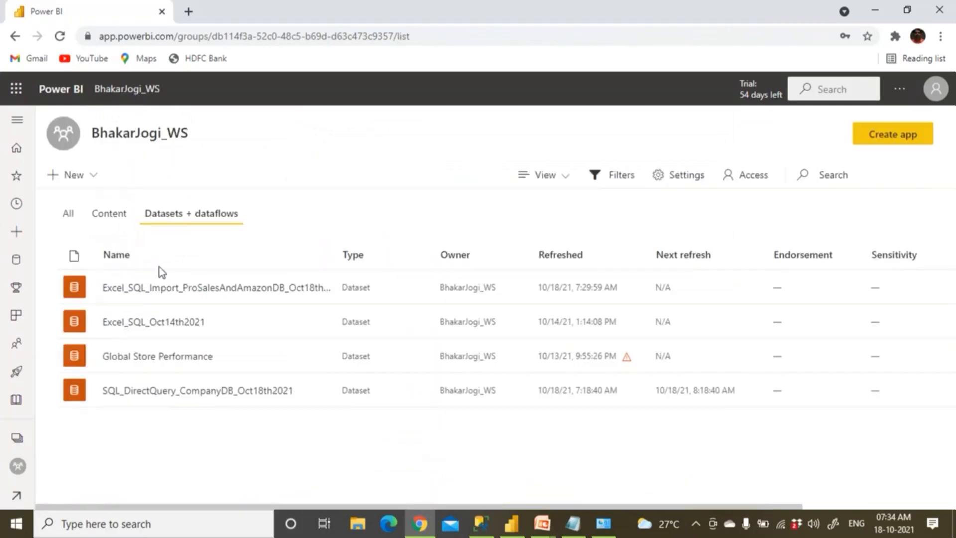
Open the import dataset's Settings and expand Gateway connection to show Kedar_Gateways with both sources
mouse_move(231, 295)
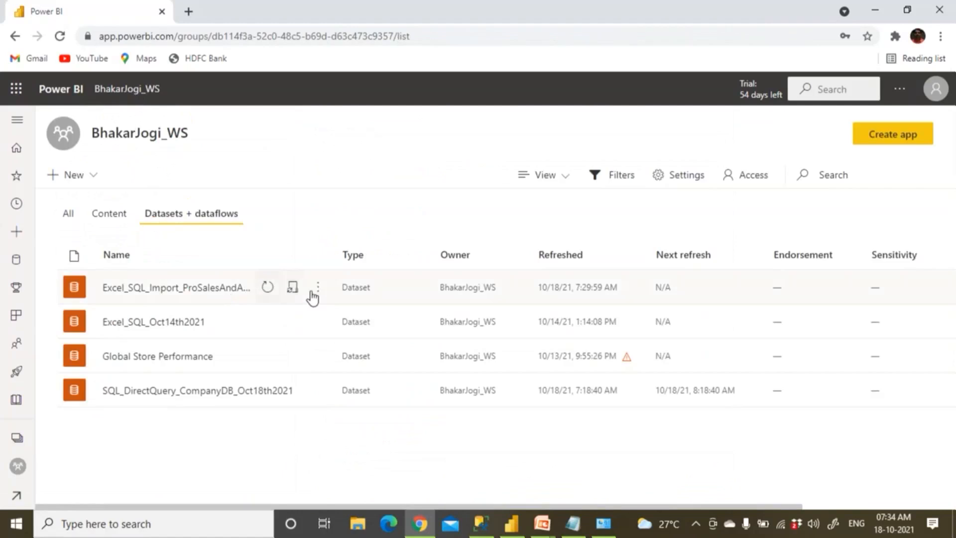
click(318, 288)
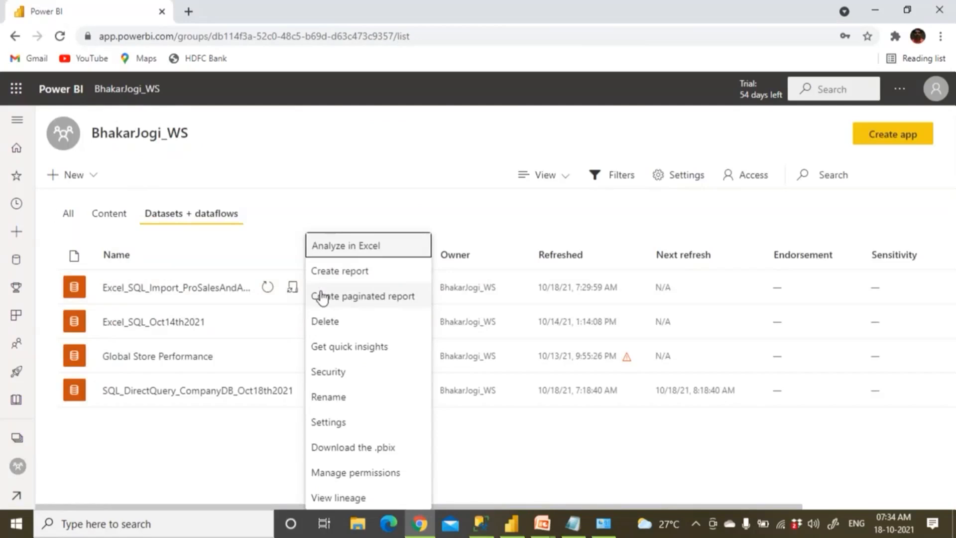
click(351, 432)
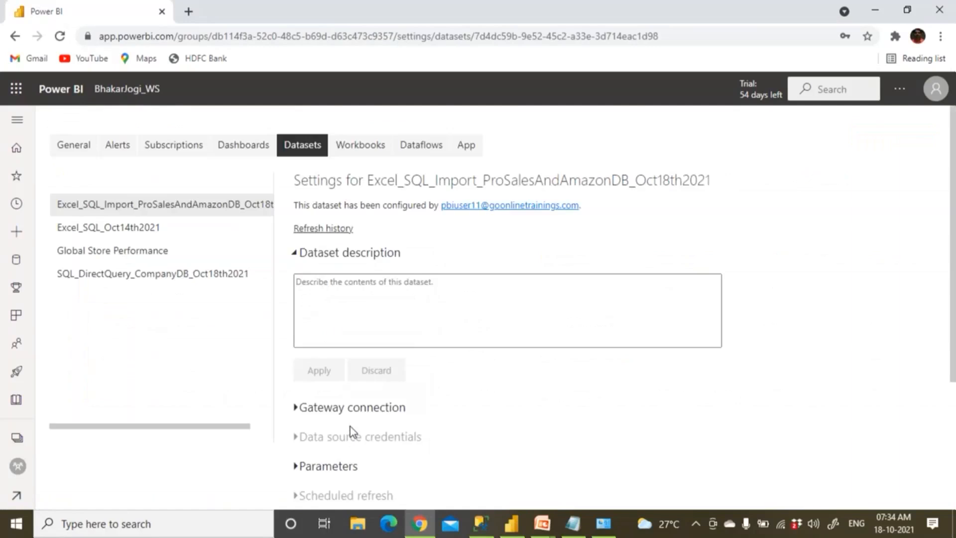
click(294, 254)
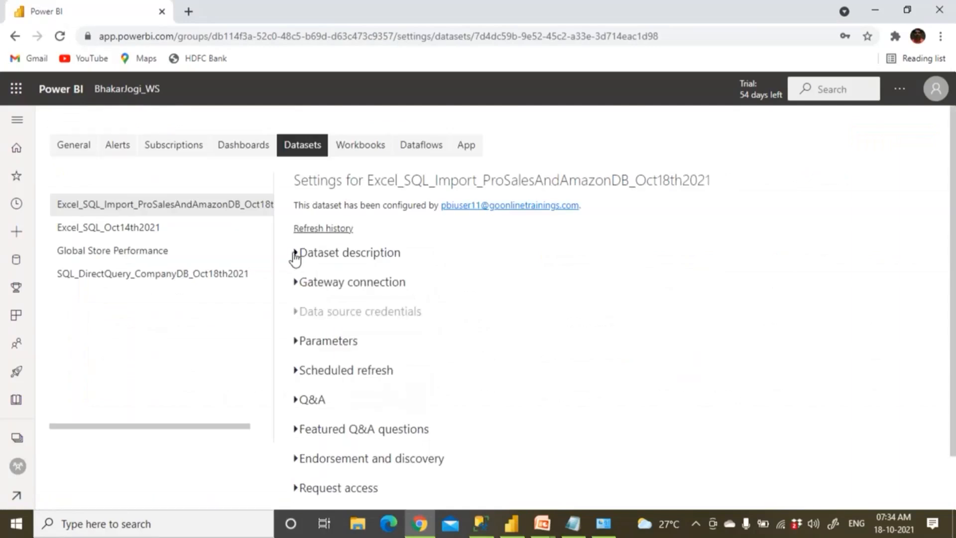
click(299, 284)
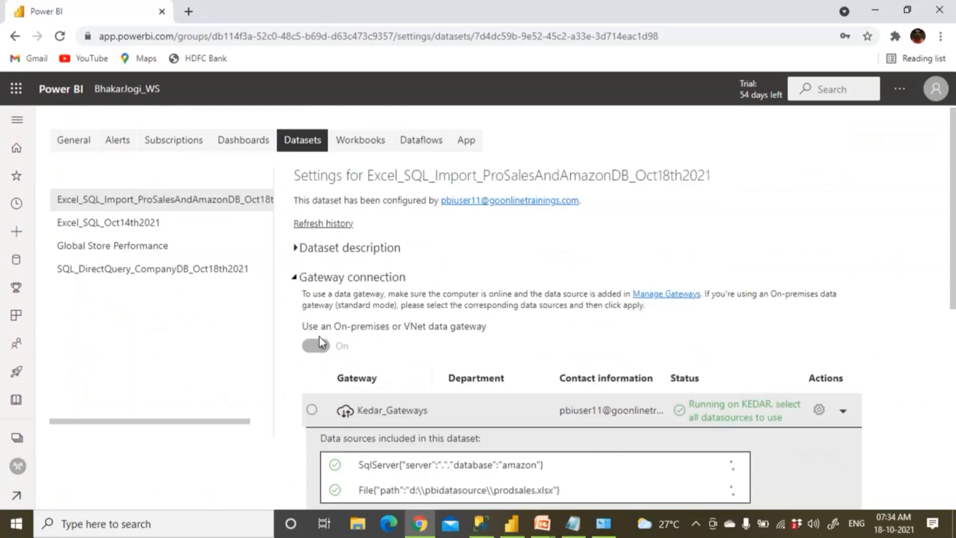
scroll(319, 336, down, 3)
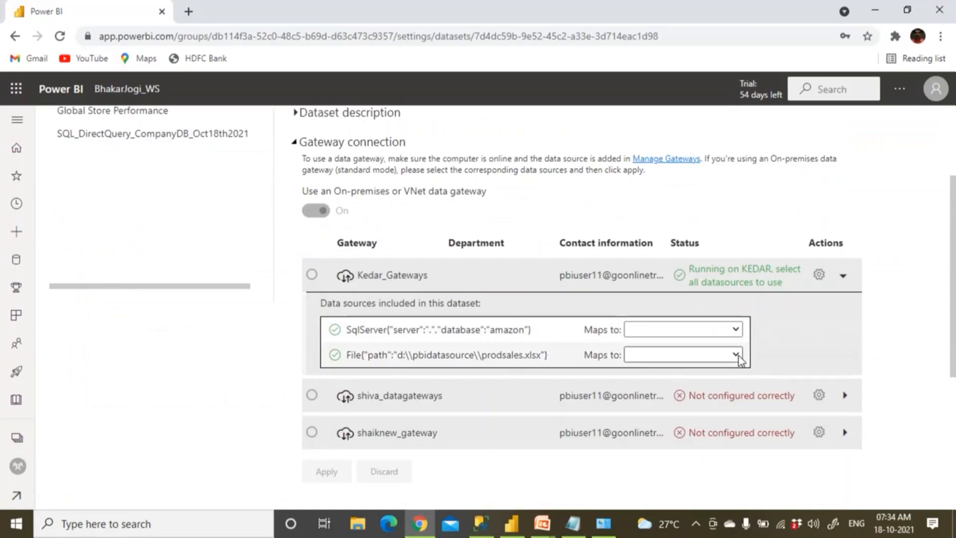
Map the Excel file source to Excel_ProdSales and the SQL source to SQL_AmazonDB_Source, then apply
click(734, 356)
click(700, 383)
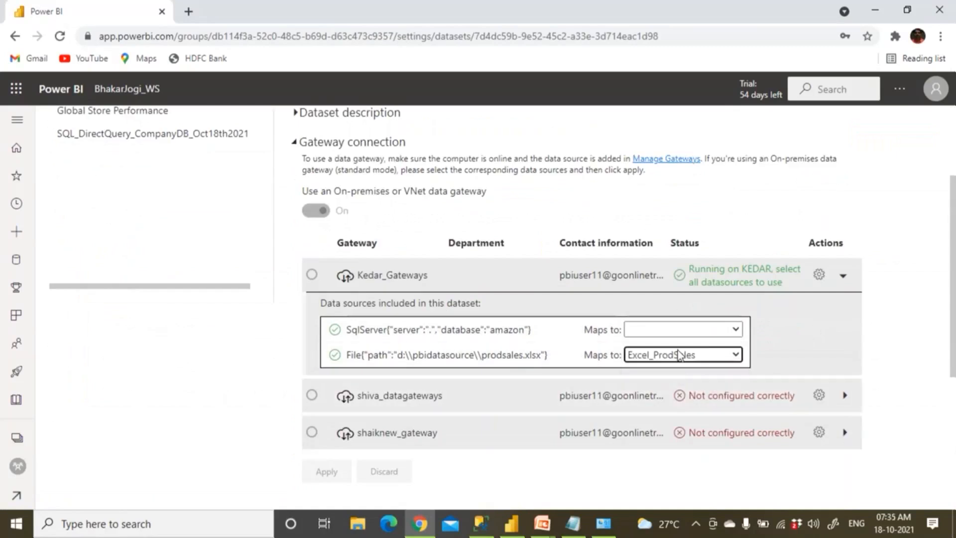
click(736, 329)
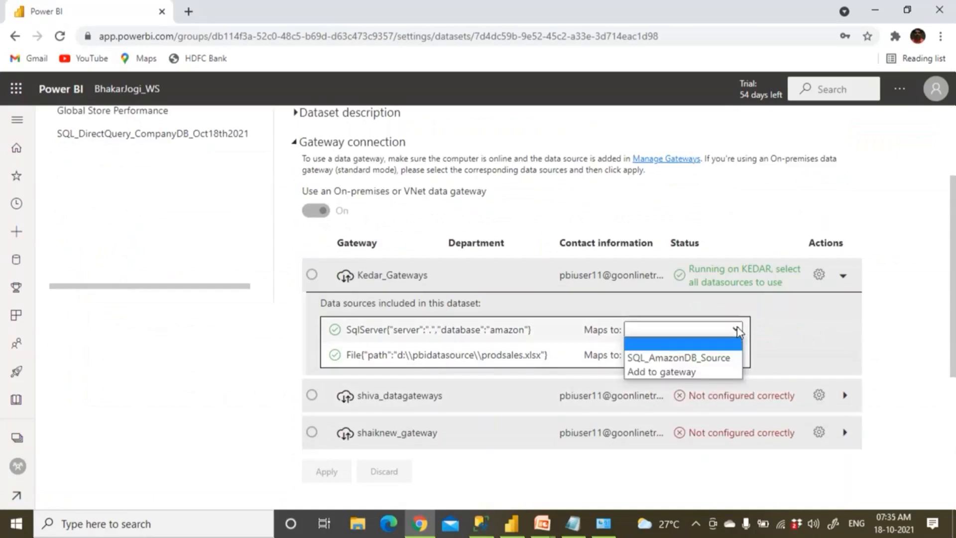
click(708, 358)
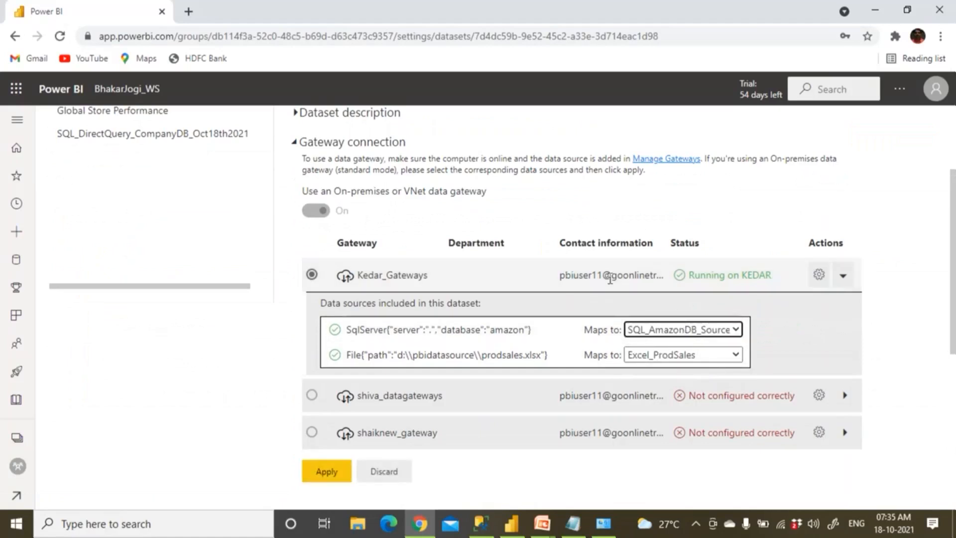
click(336, 476)
click(337, 476)
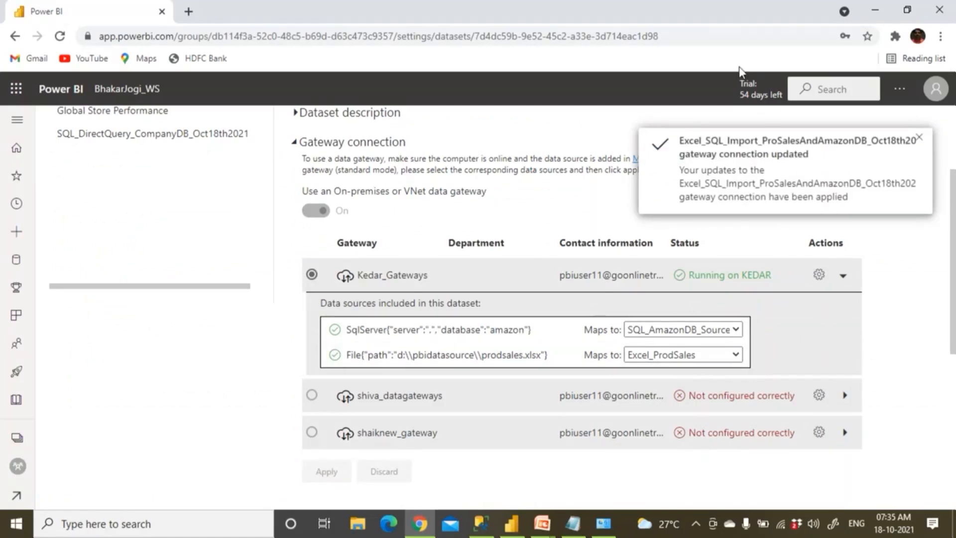
Go from Home to the shared workspace and list its reports on the Content tab
click(706, 7)
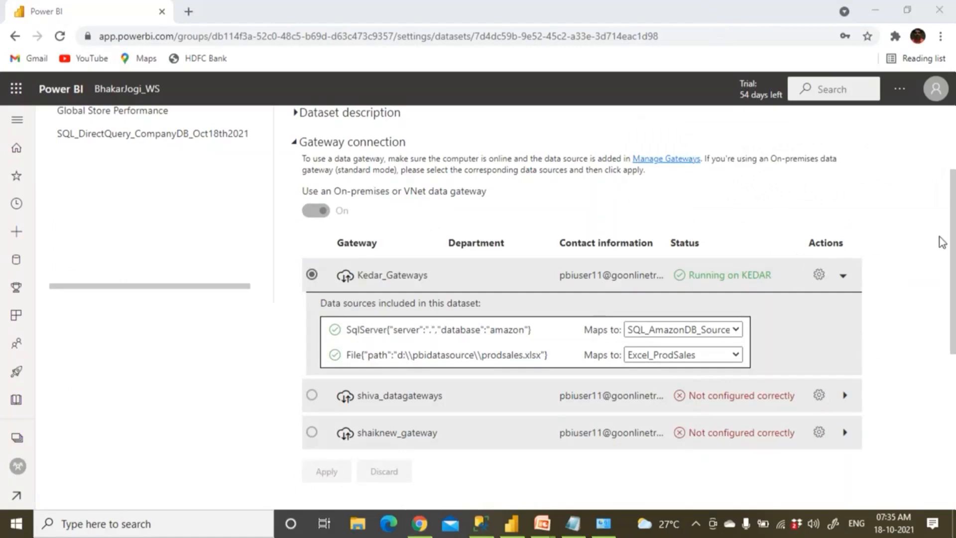
scroll(165, 226, up, 3)
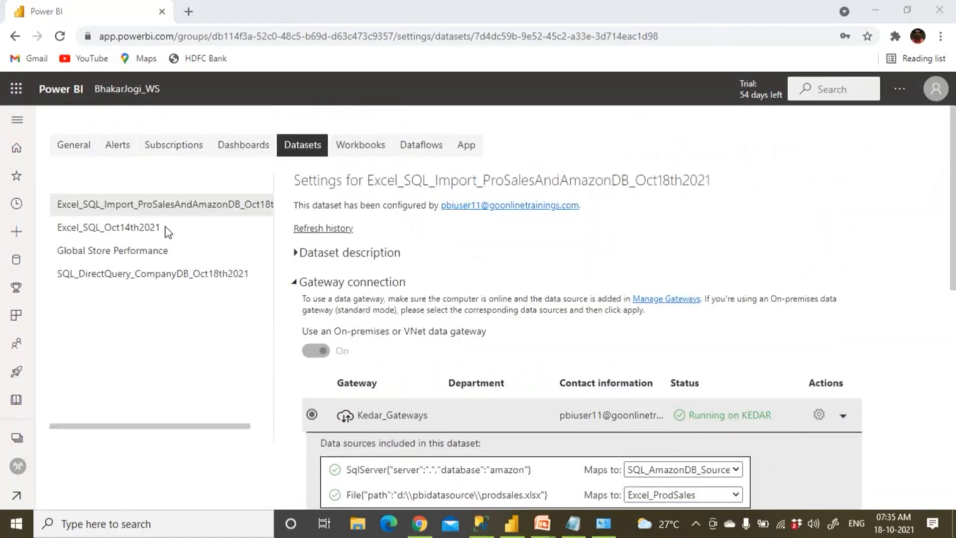
click(71, 98)
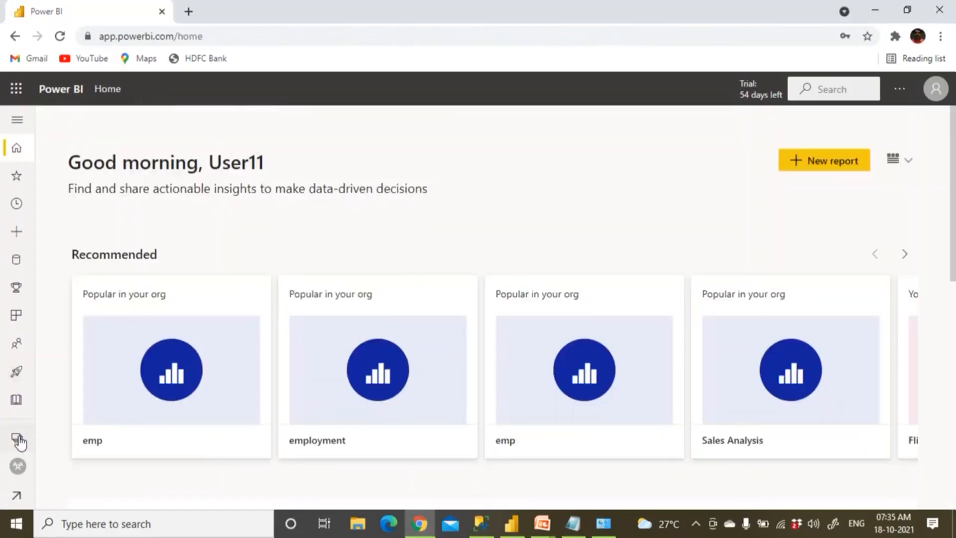
click(18, 438)
click(131, 211)
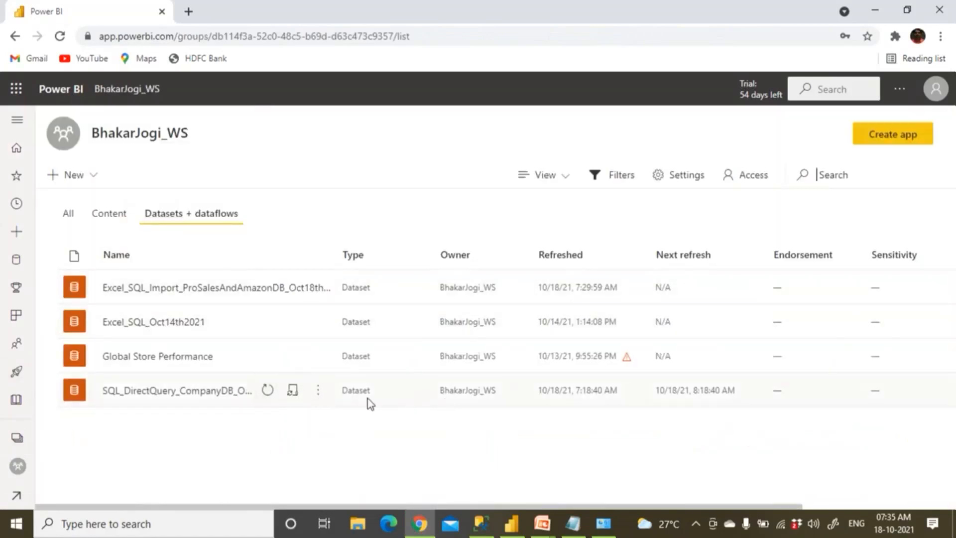
click(118, 219)
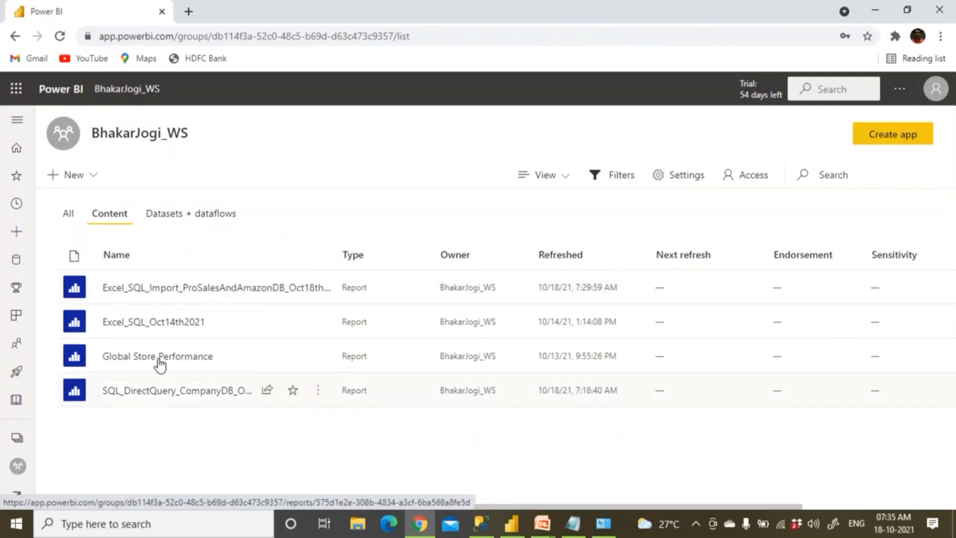
View the Excel page of the Excel_SQL_Import_ProSalesAndAmazonDB_Oct18th2021 report, then bring up File Explorer
click(160, 294)
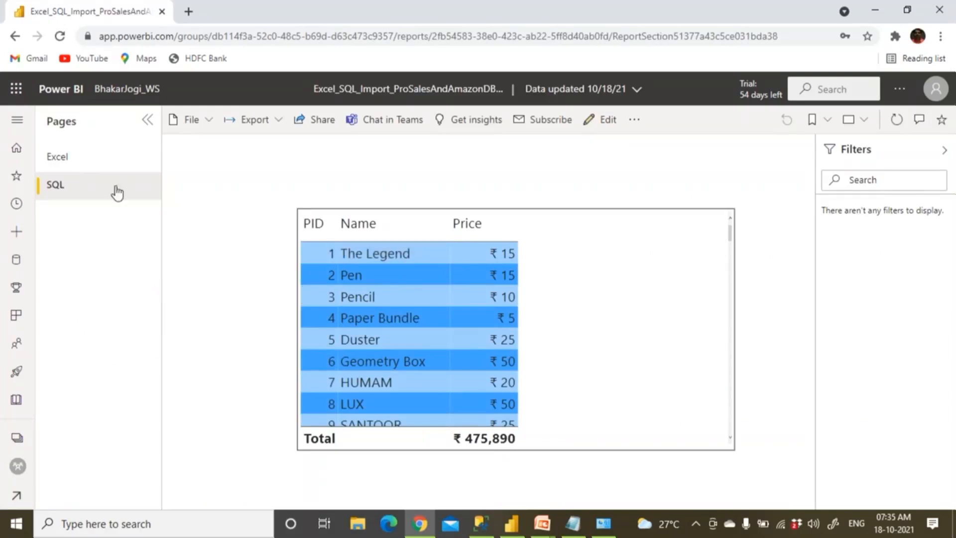
click(59, 158)
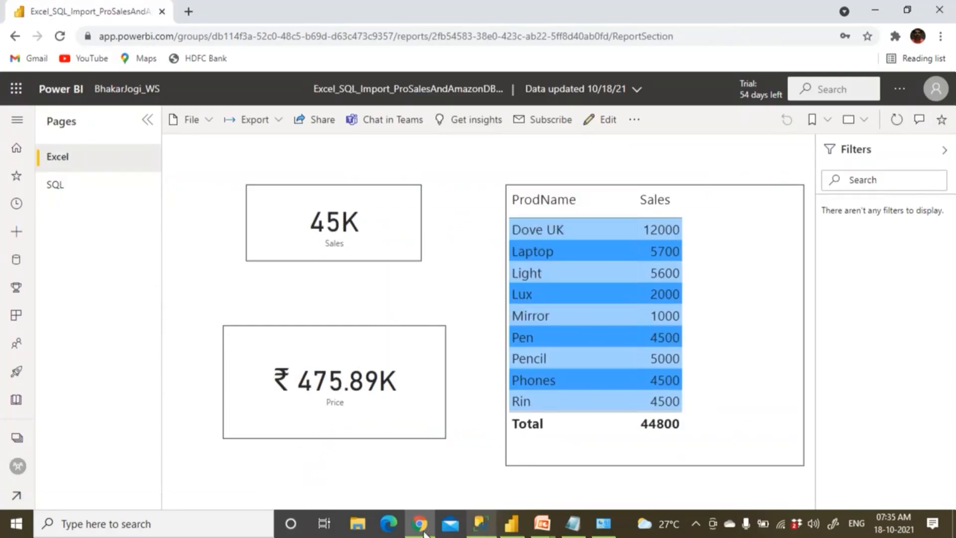
click(361, 530)
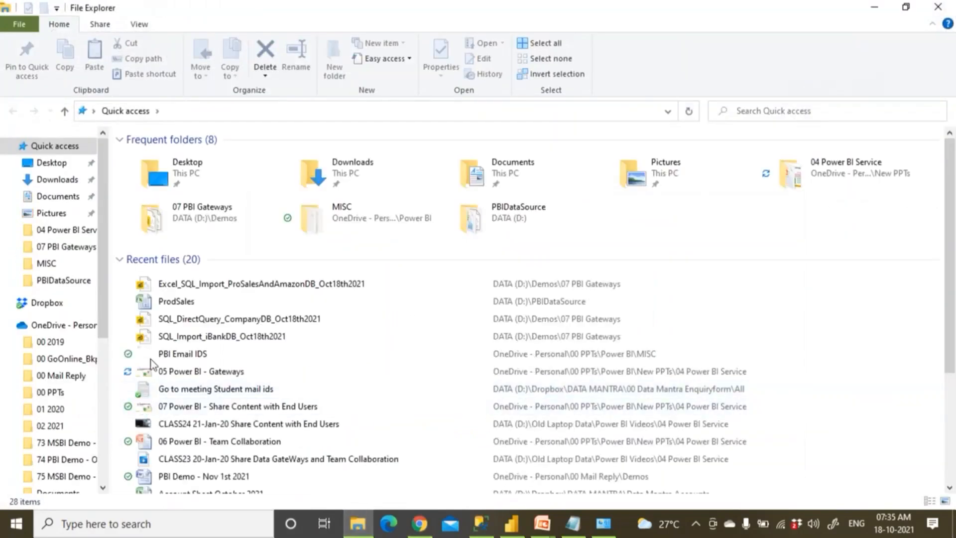
Browse to DATA (D:) > PBIDataSource and open the ProdSales workbook
scroll(114, 418, down, 3)
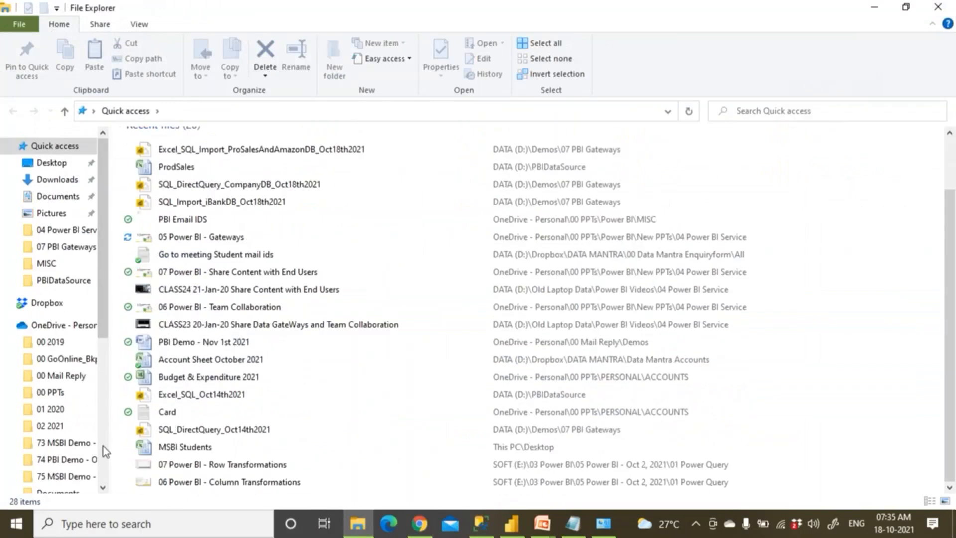
scroll(103, 446, down, 5)
click(62, 409)
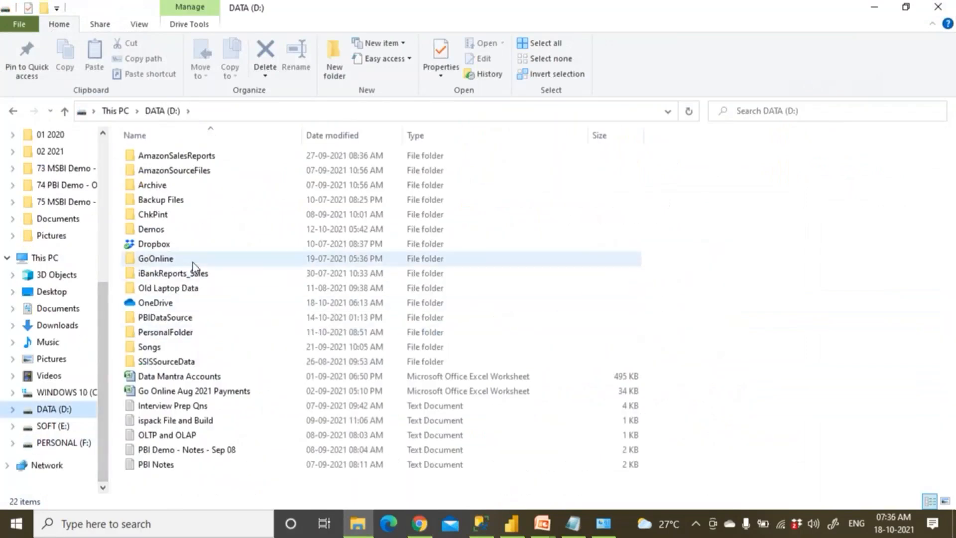
click(192, 321)
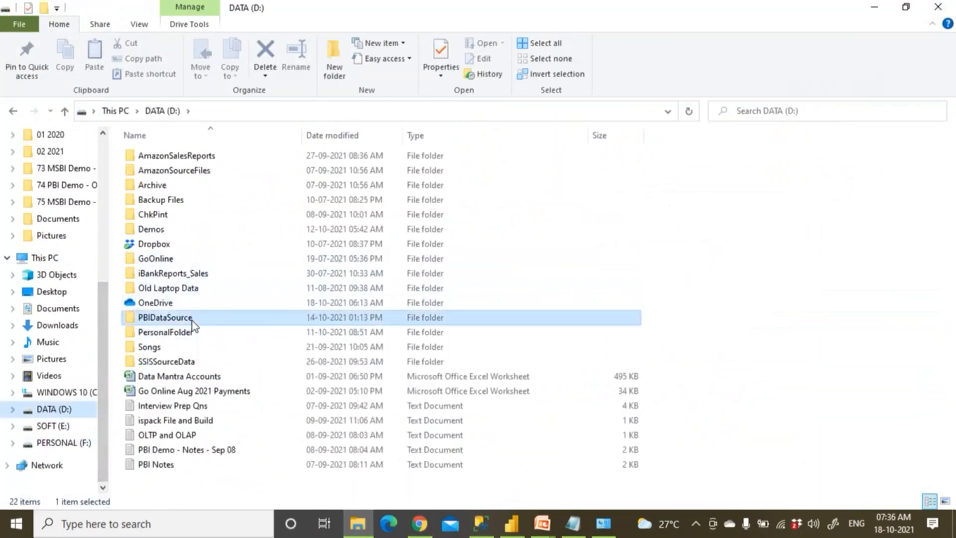
double_click(192, 321)
click(174, 187)
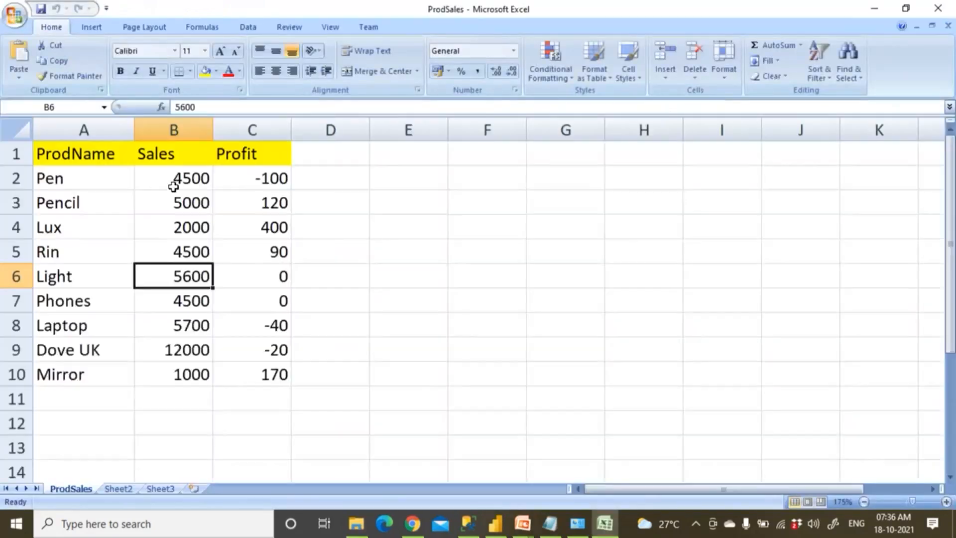
Rename product Dove UK to Dove India and Pen to Pen German
double_click(108, 348)
key(BackSpace)
key(BackSpace)
text(India)
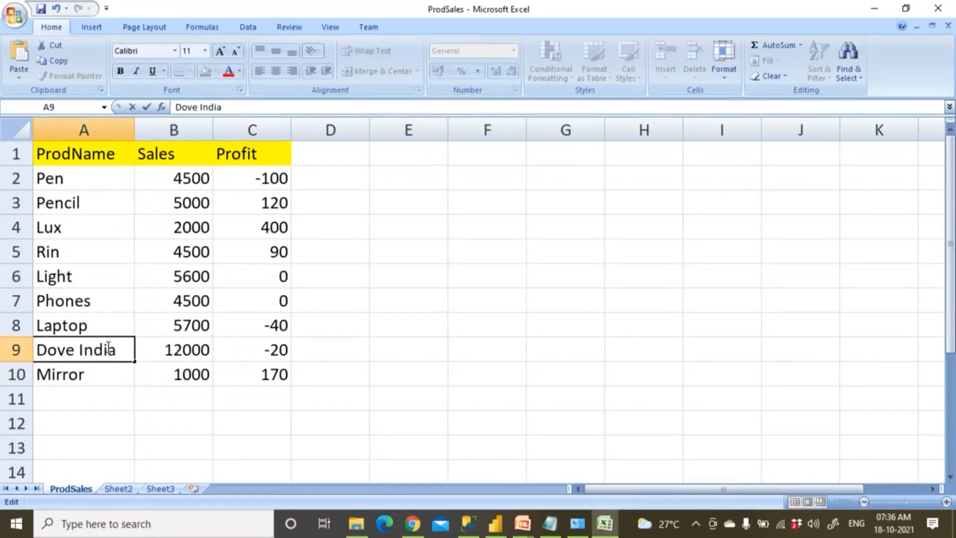
click(102, 382)
double_click(81, 184)
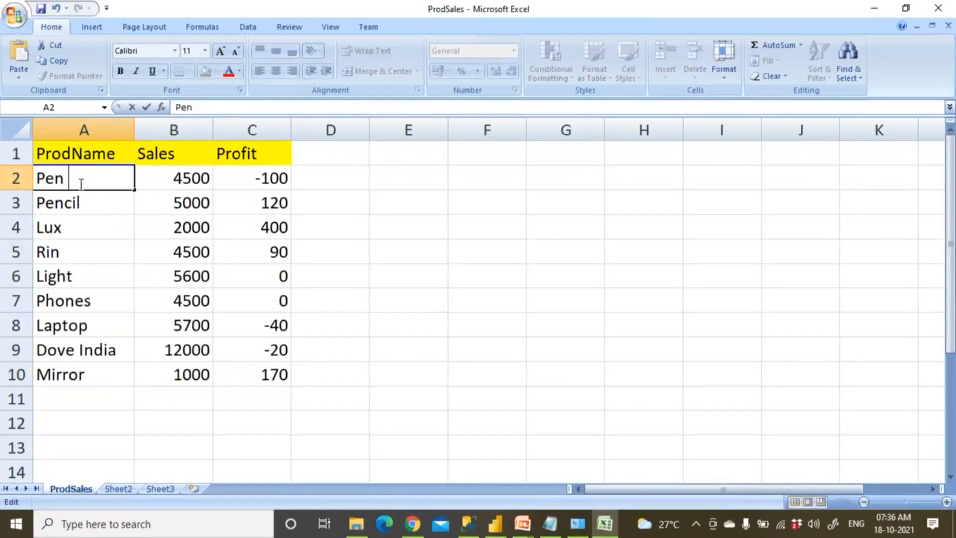
text(German)
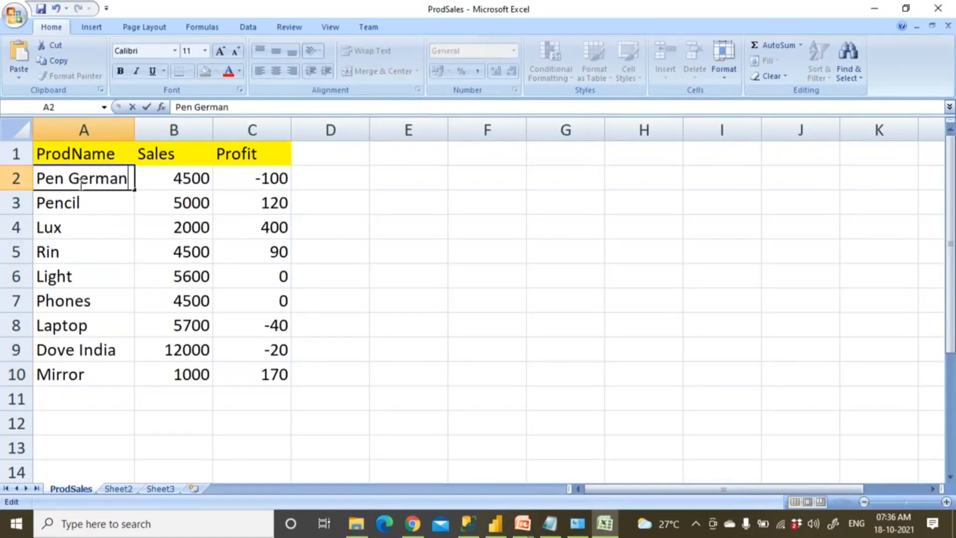
click(176, 182)
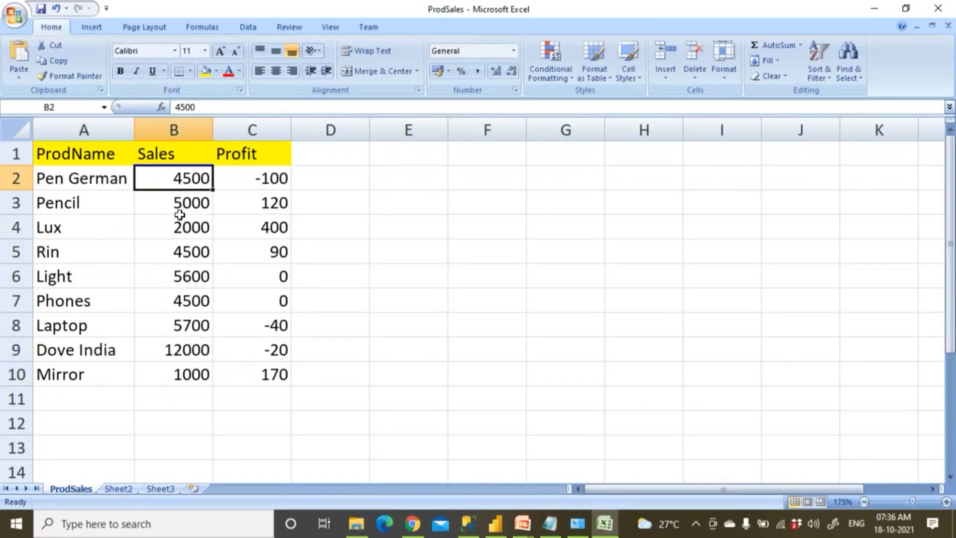
Set Sales to 5000 for Pen German, 4000 for Rin and 15000 for Dove India
text(5000)
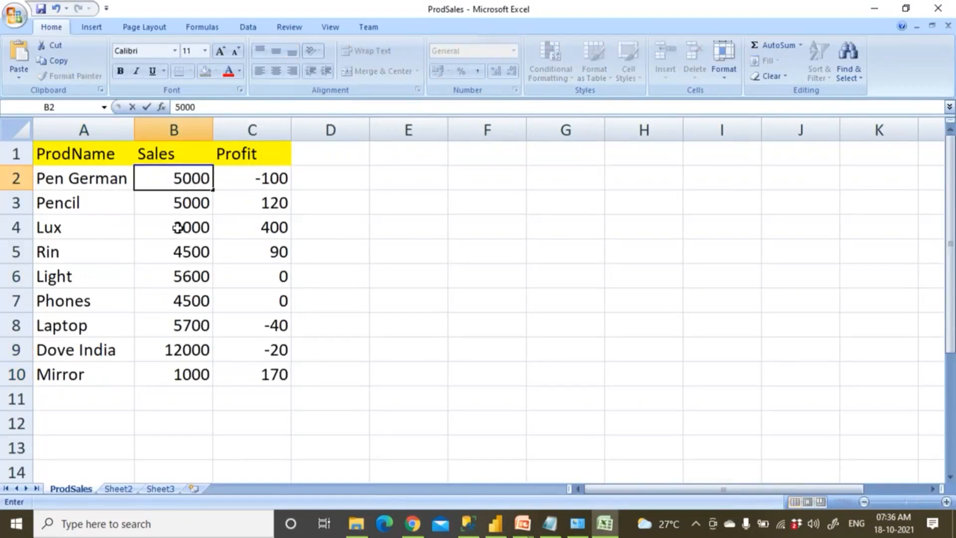
click(181, 252)
text(4000)
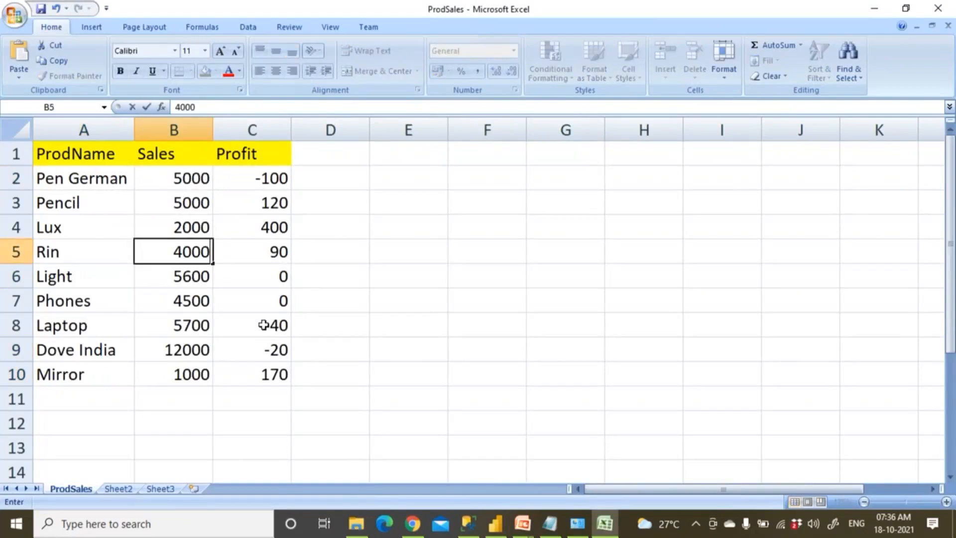
click(191, 357)
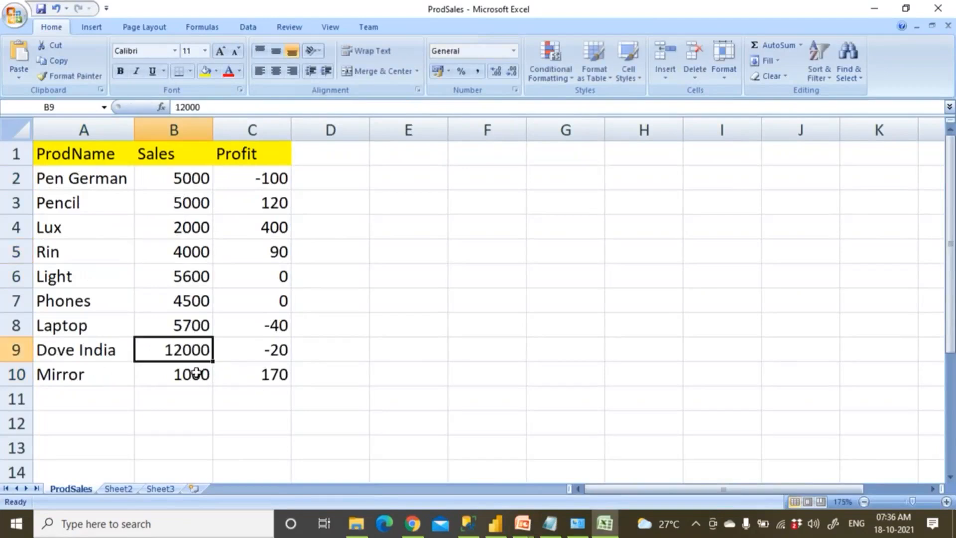
text(15000)
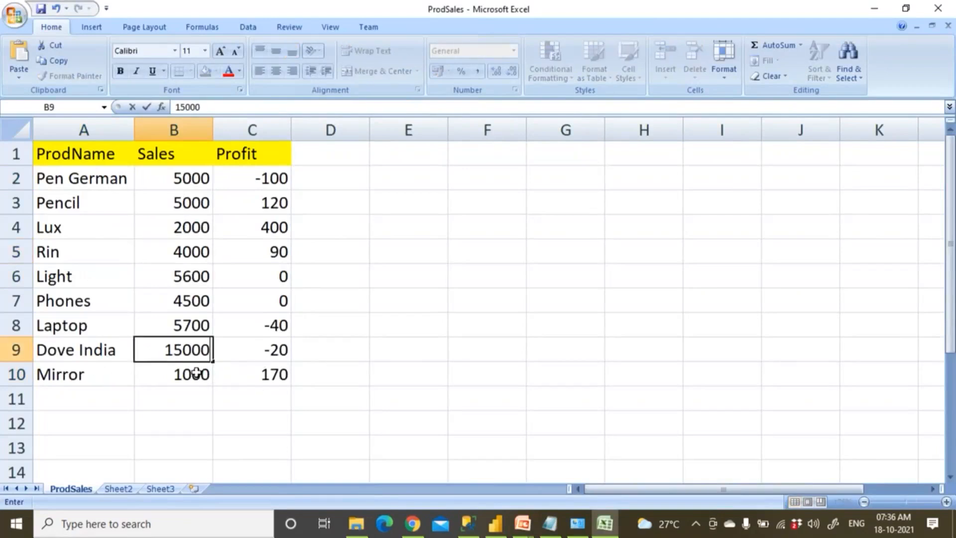
click(198, 416)
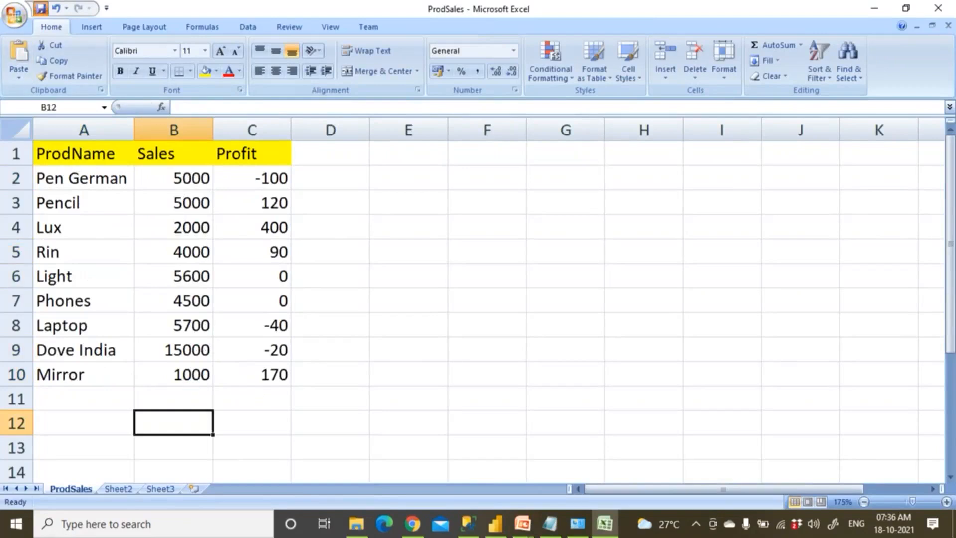
Close the ProdSales workbook and delete the Excel_SQL_Oct14th2021 file from PBIDataSource
click(940, 8)
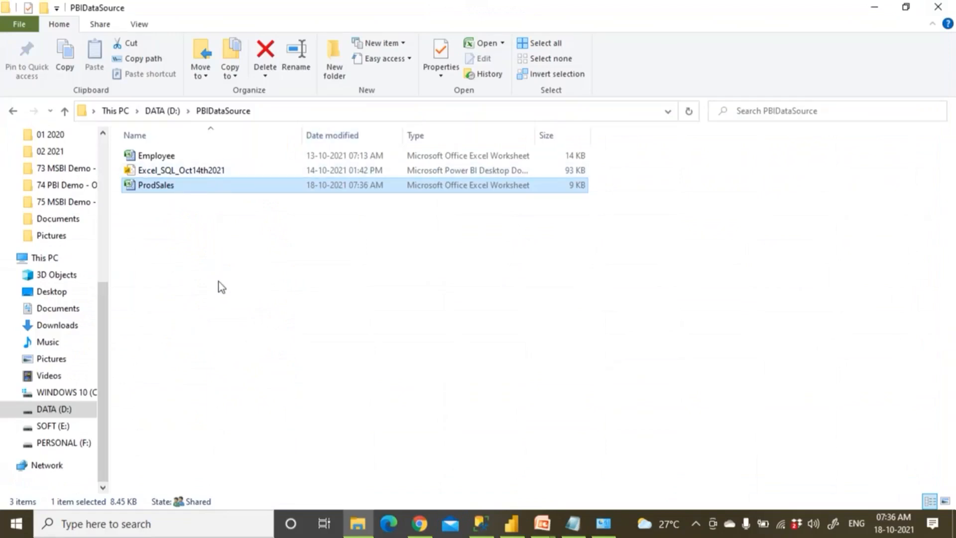
click(212, 171)
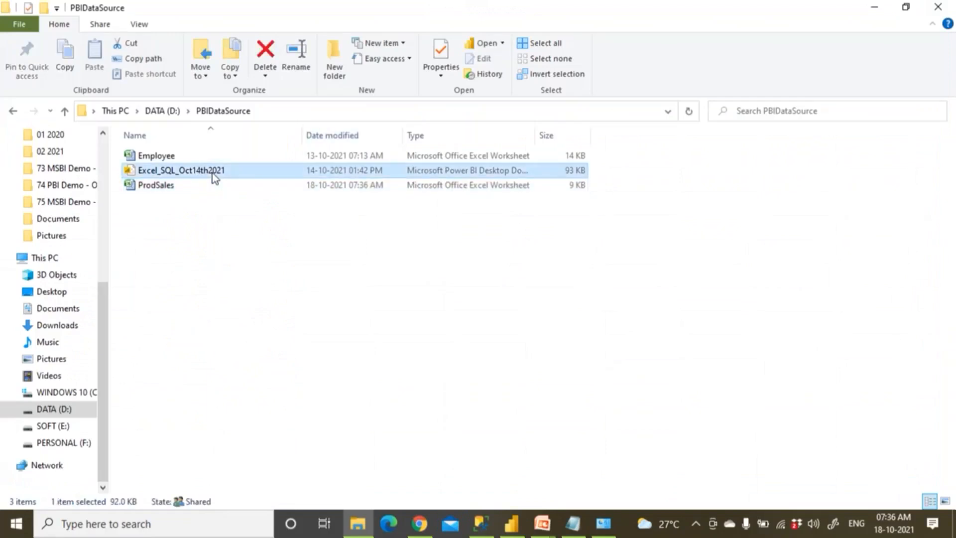
key(Delete)
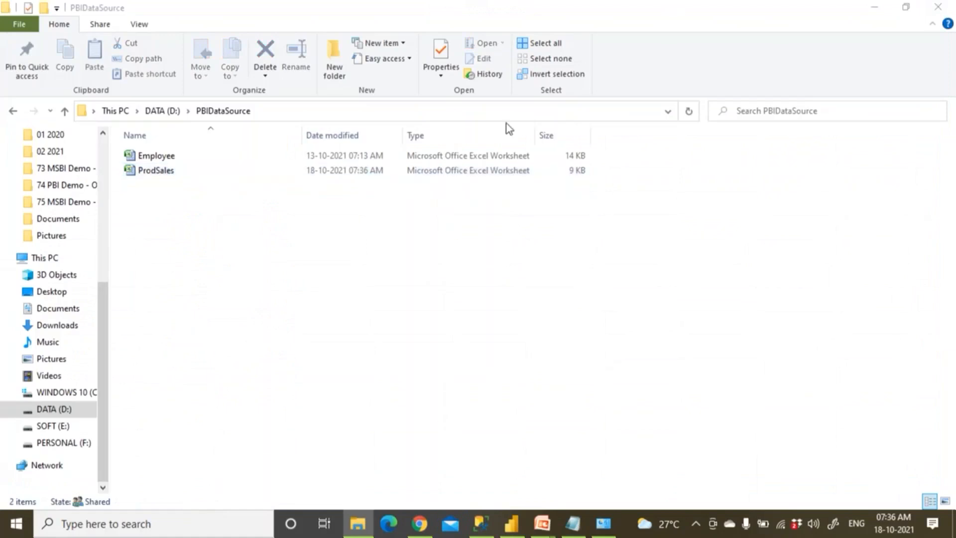
Run an UPDATE renaming ProductMaster PID 1 from The Legend to The Secret and verify the results
click(481, 522)
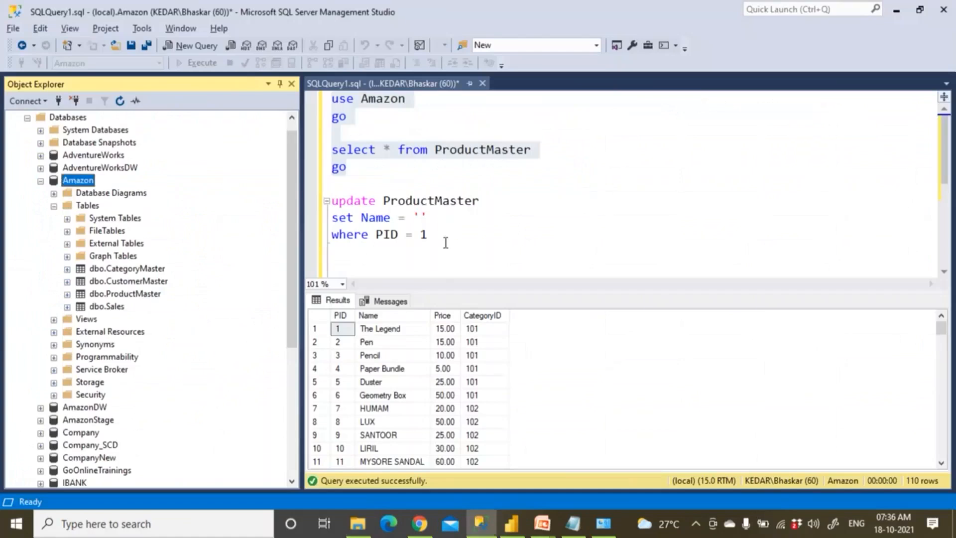
click(394, 333)
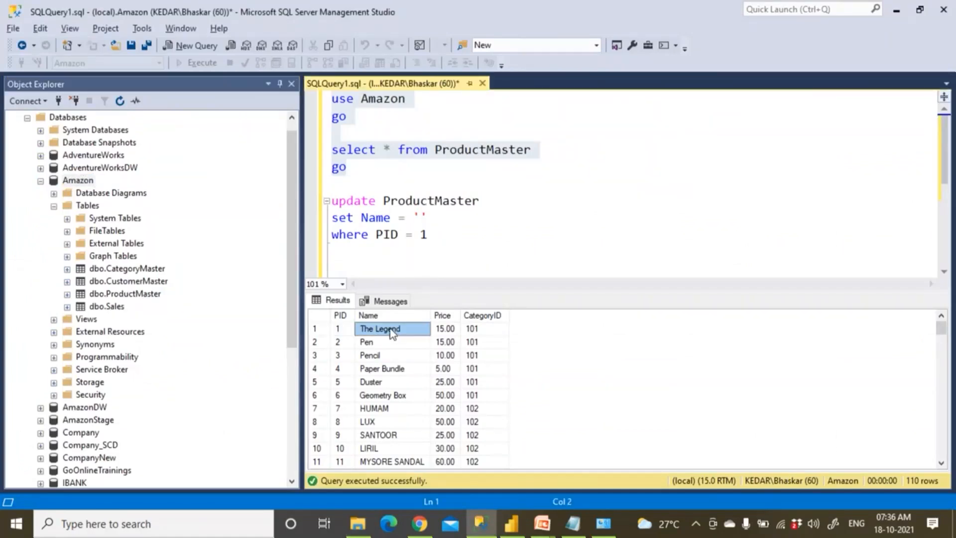
click(420, 218)
text(The Se)
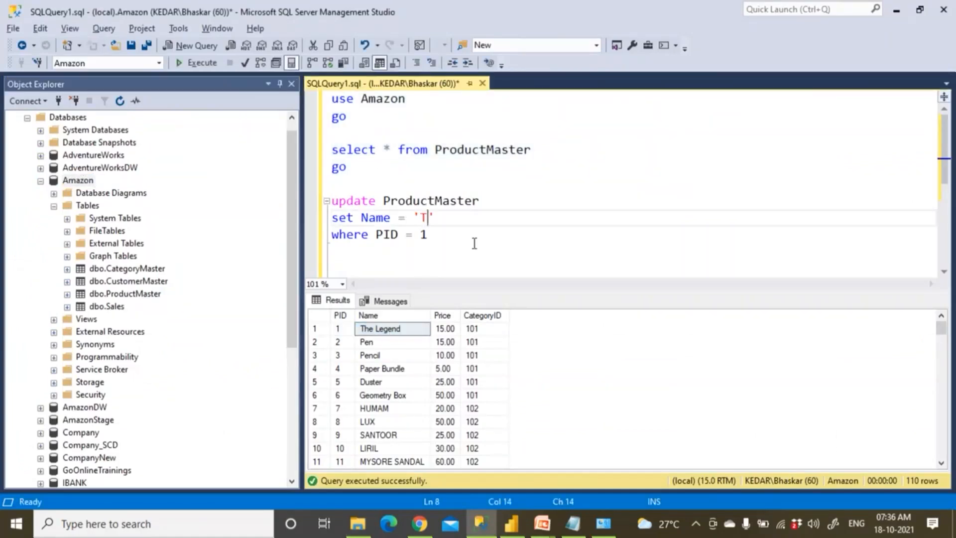
text(cret)
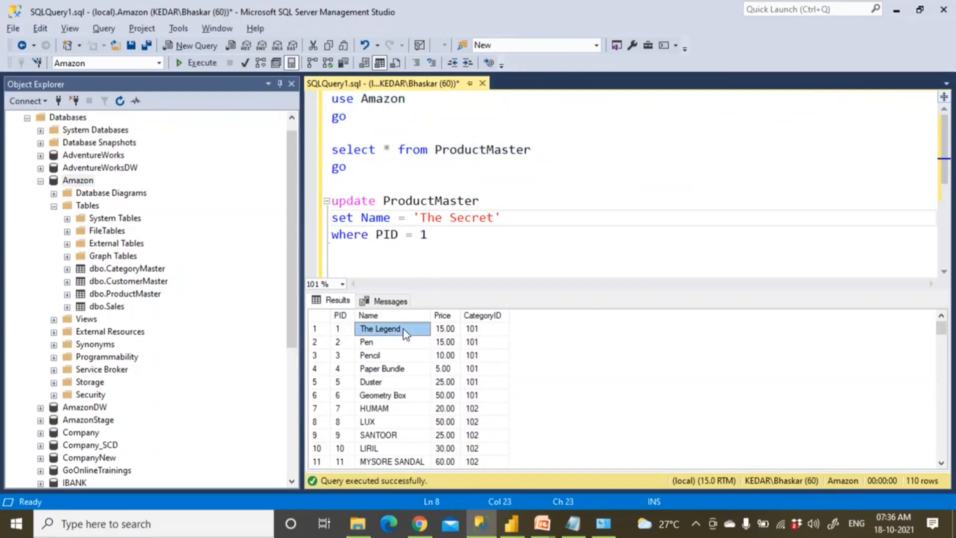
click(445, 329)
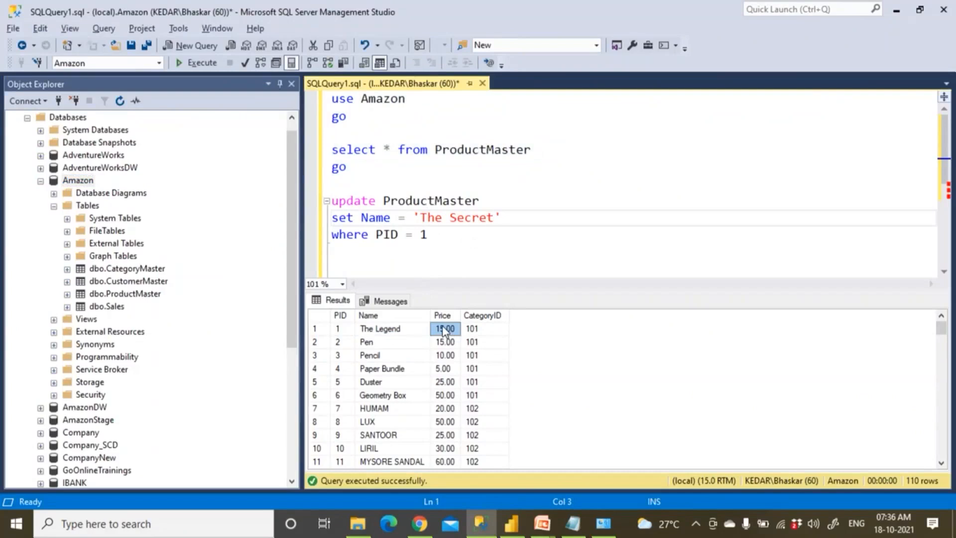
drag(438, 237, 301, 155)
click(198, 63)
click(199, 64)
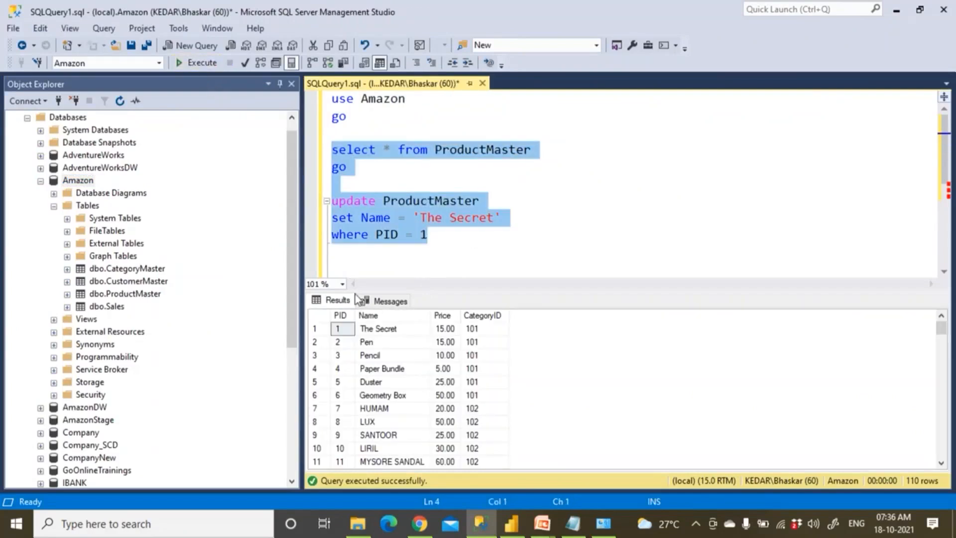
click(384, 330)
click(454, 277)
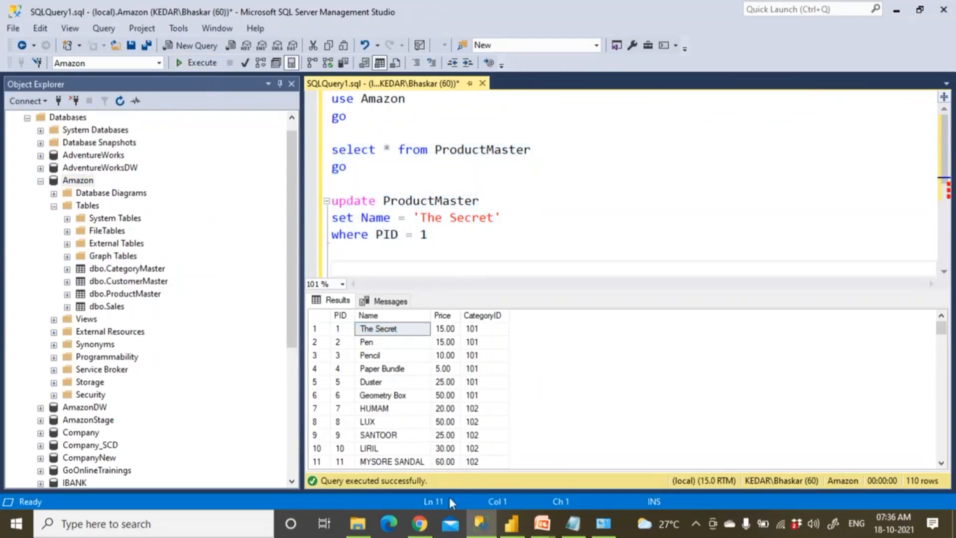
click(420, 523)
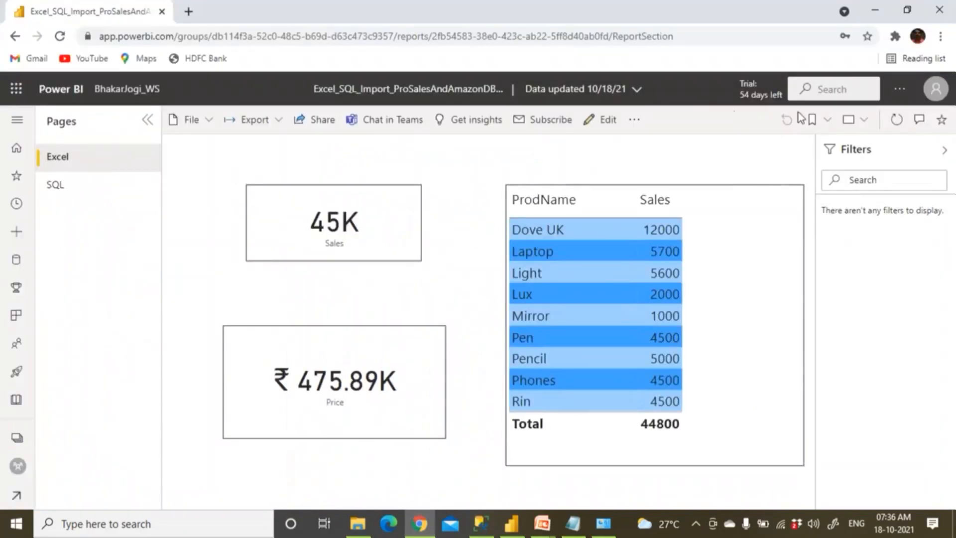
Refresh the report visuals, then return to the workspace's Datasets + dataflows list
click(899, 122)
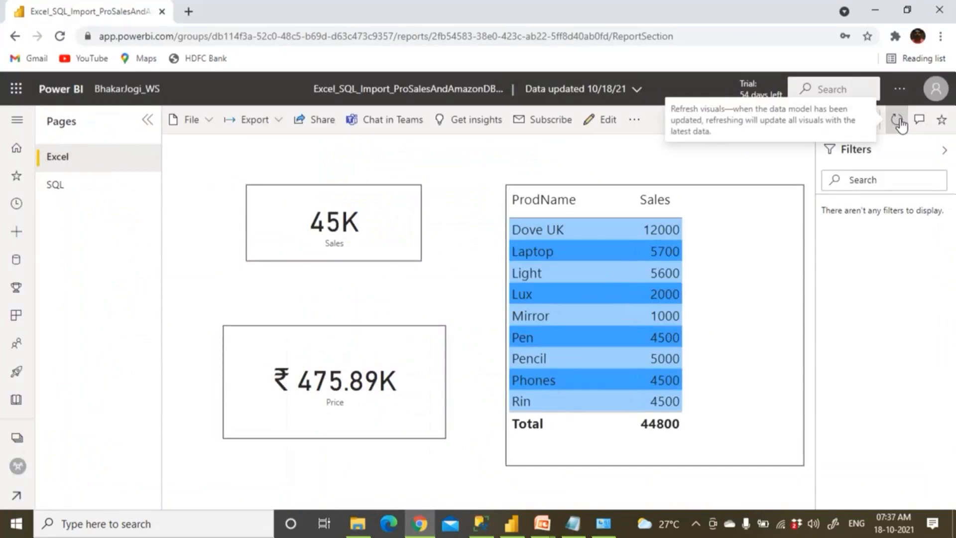
click(131, 92)
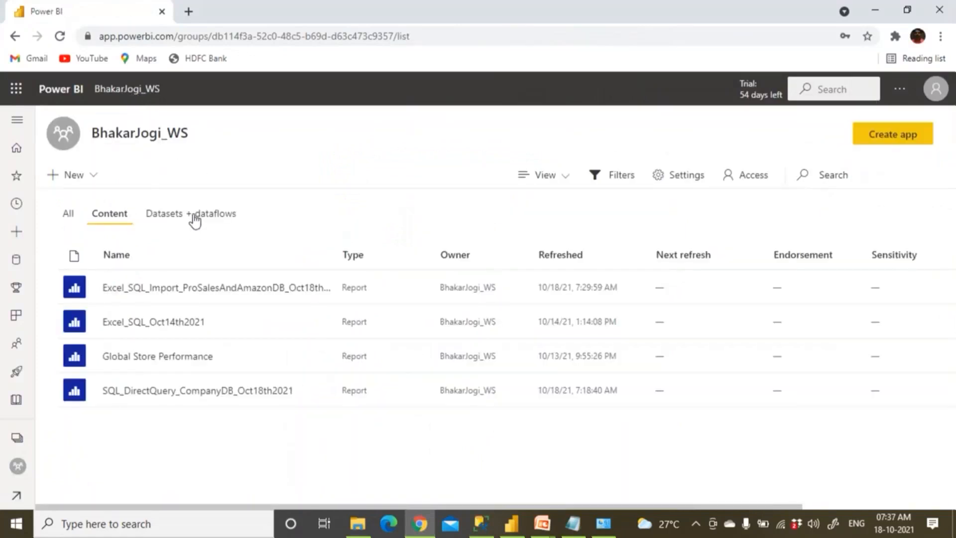
click(195, 219)
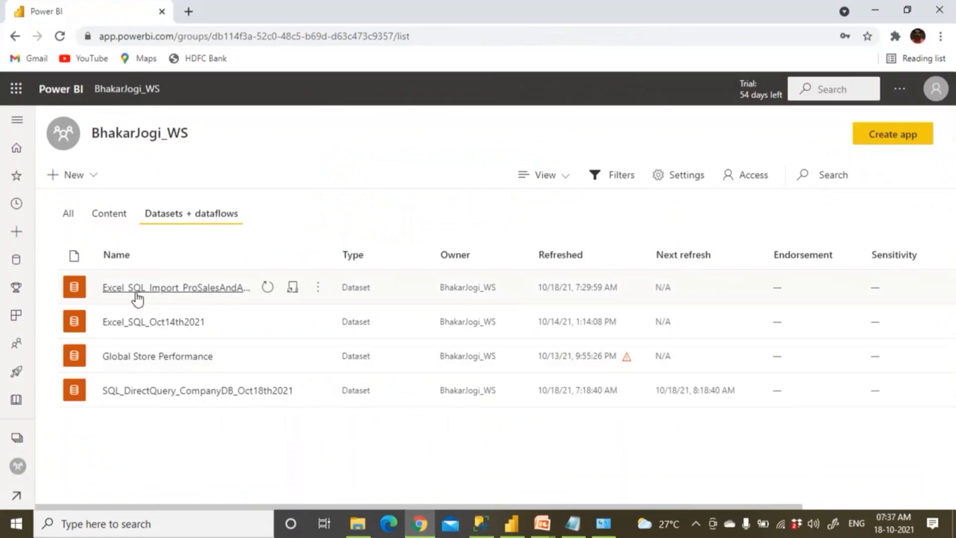
Refresh the Excel_SQL_Import dataset now and inspect the error flag on its 7:36:58 AM refresh
click(266, 293)
mouse_move(626, 295)
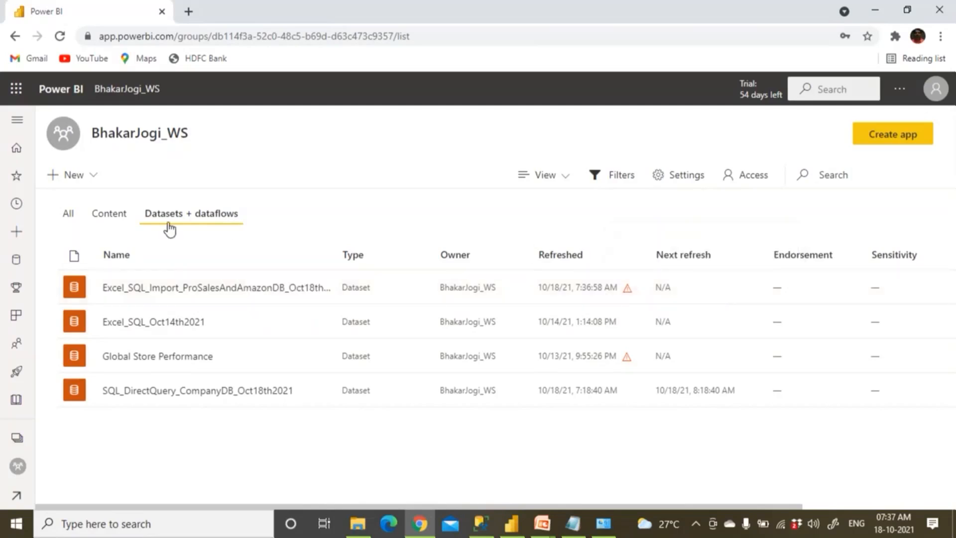
click(120, 214)
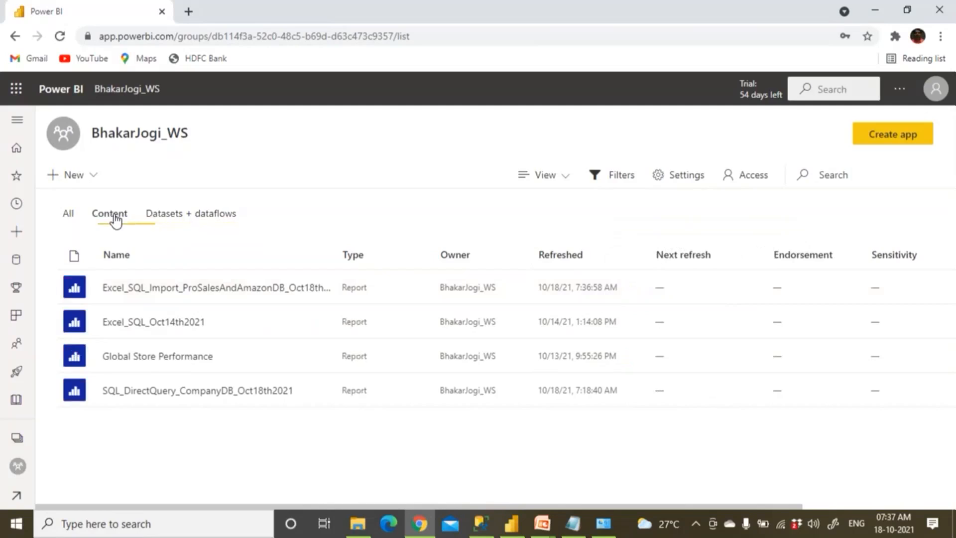
click(149, 292)
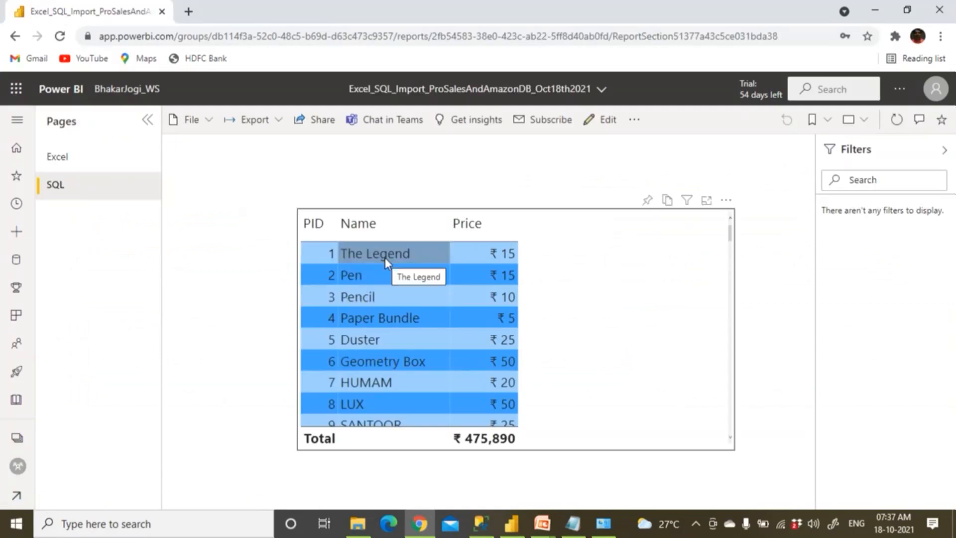
click(895, 121)
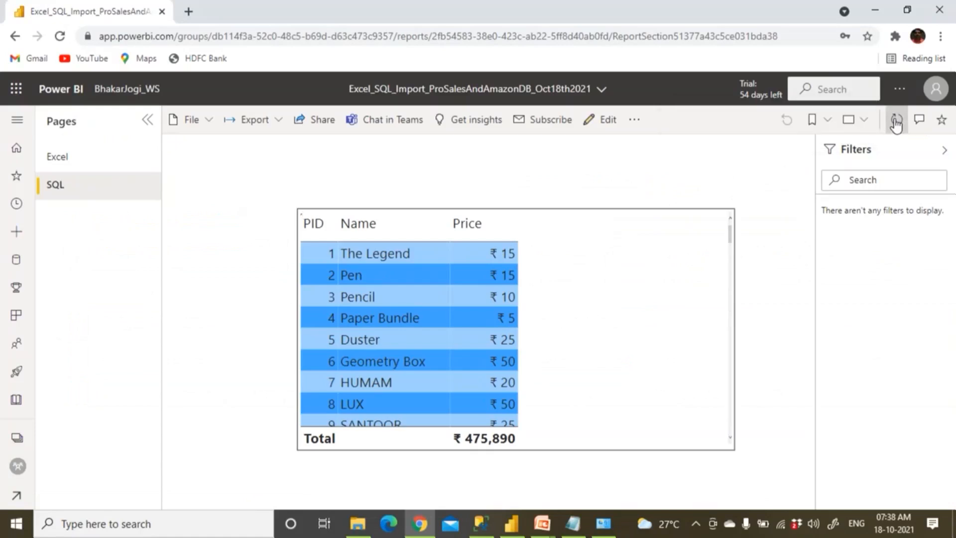
click(91, 169)
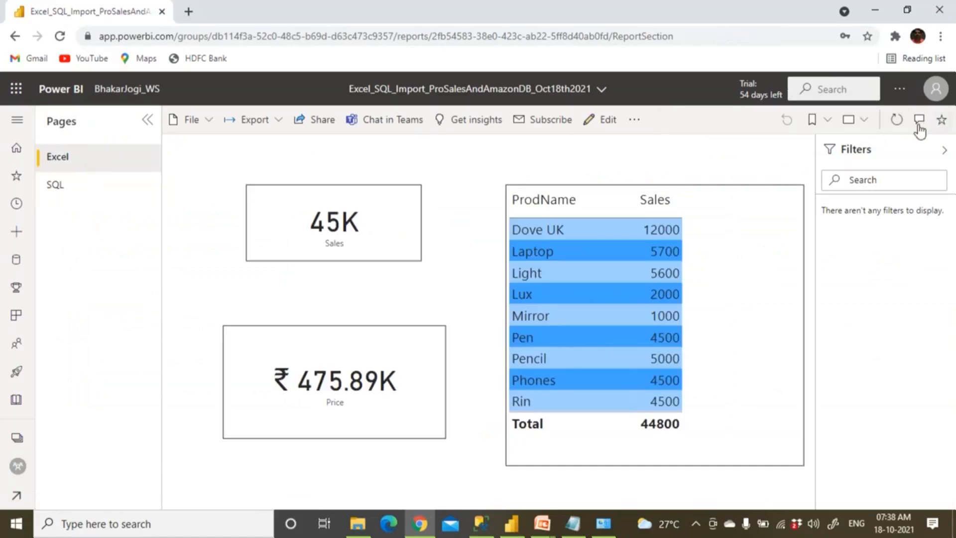
click(897, 121)
click(66, 194)
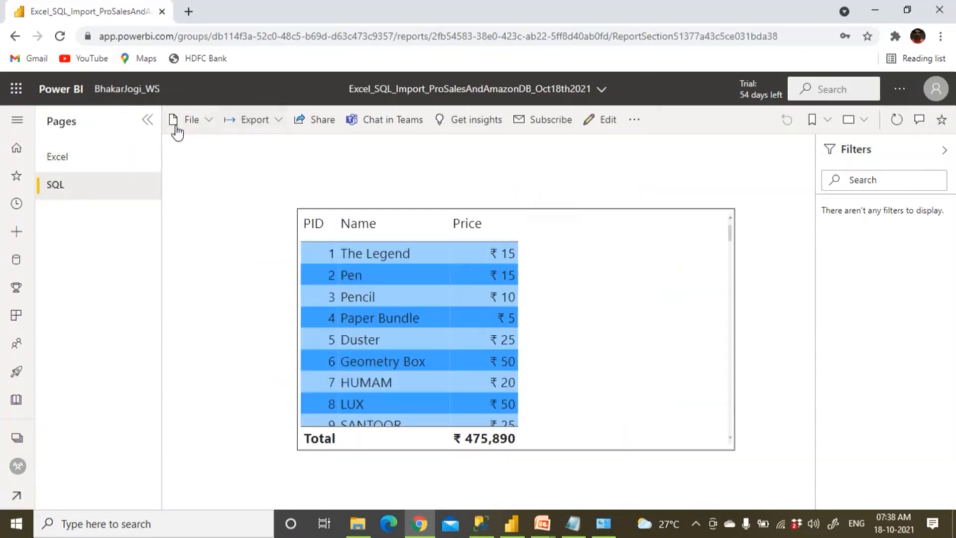
click(125, 91)
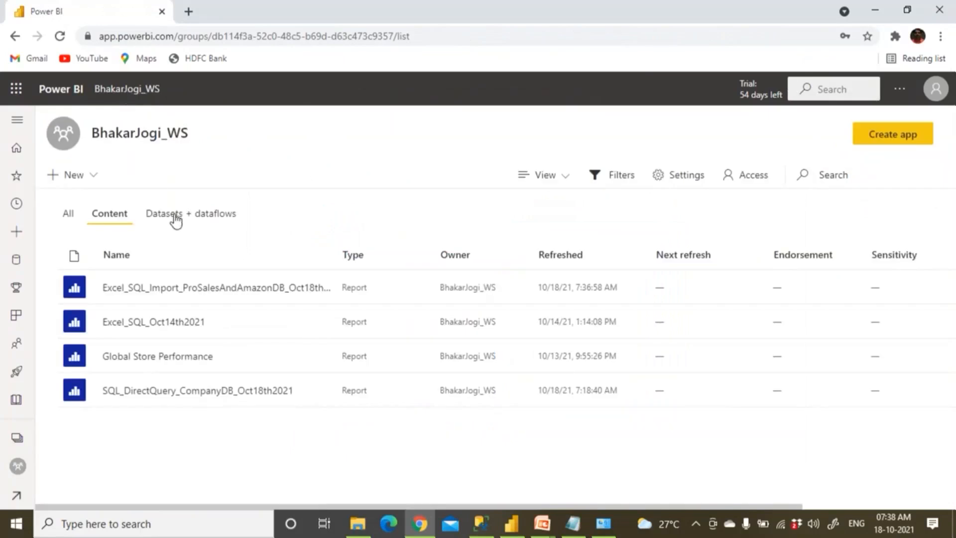
From the datasets list, start another immediate refresh of the Excel_SQL_Import dataset
click(175, 219)
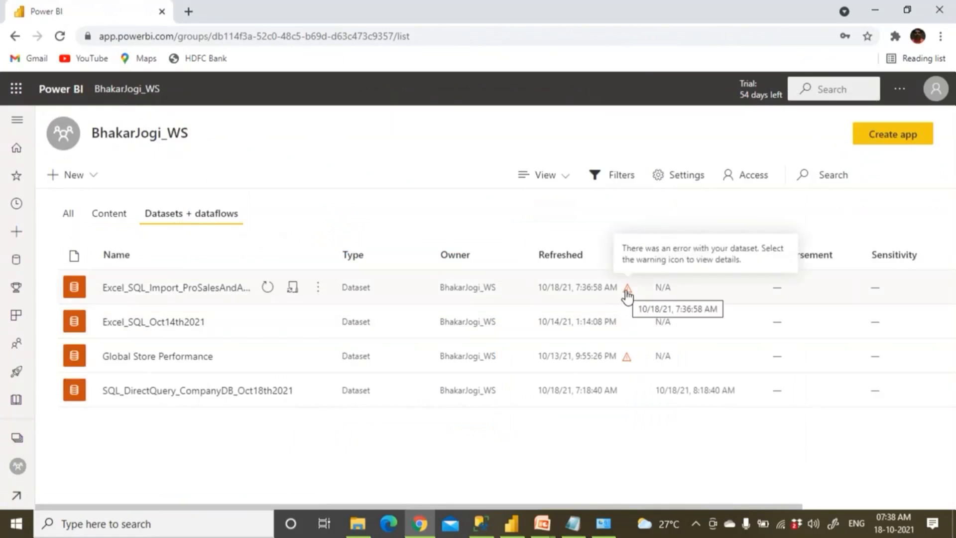
click(271, 294)
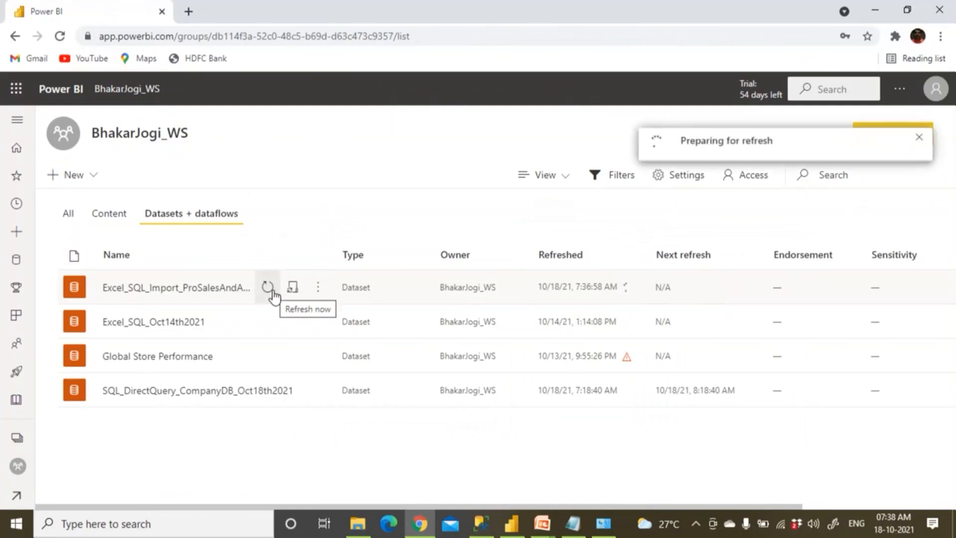
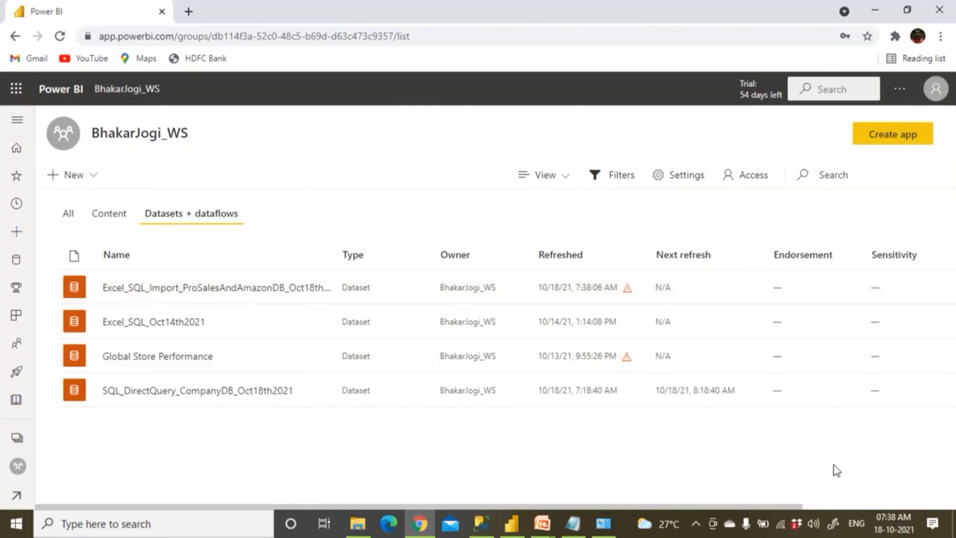
Switch the workspace from Datasets + dataflows to the Content list of reports
click(119, 218)
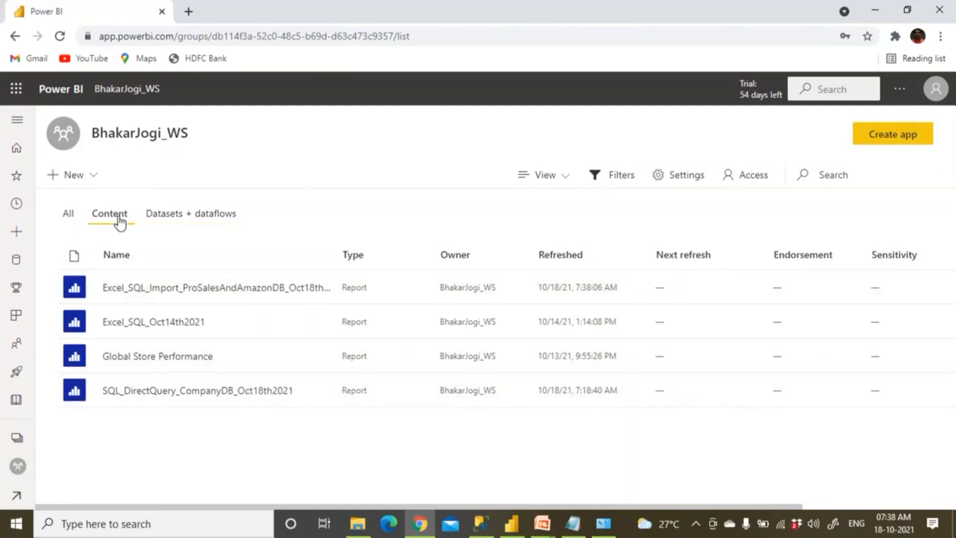
Open the Oct18th2021 report, refresh its visuals, and reload until the Excel page shows 45K Sales
click(201, 289)
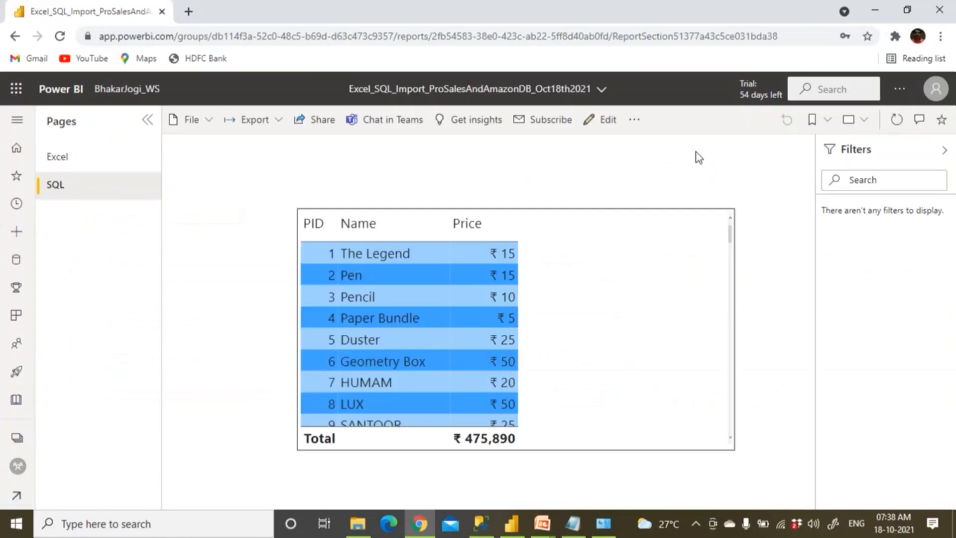
click(898, 124)
click(59, 36)
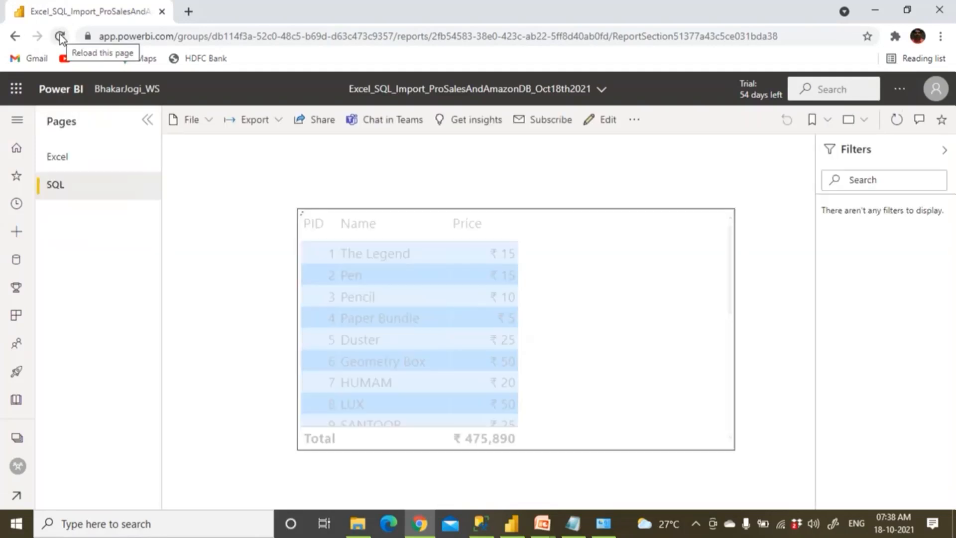
click(57, 160)
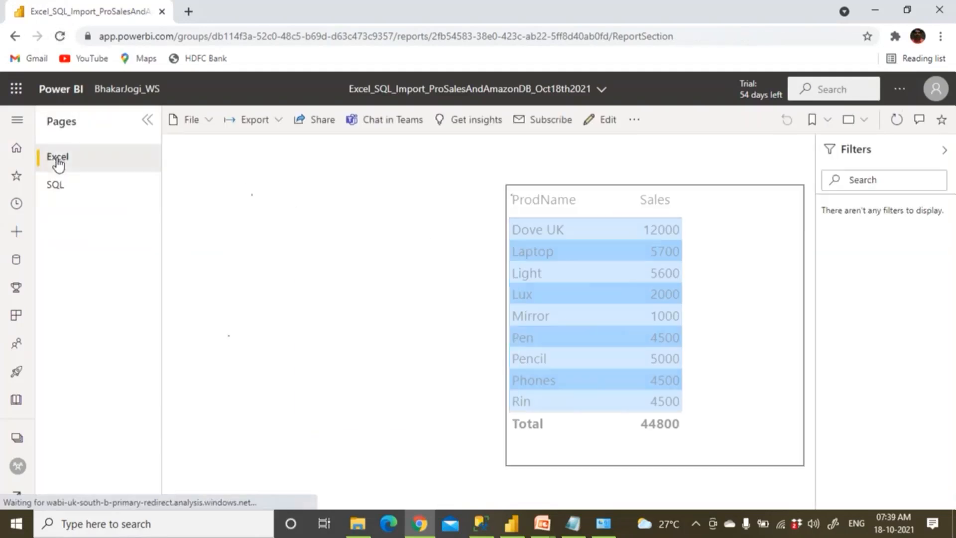
click(60, 36)
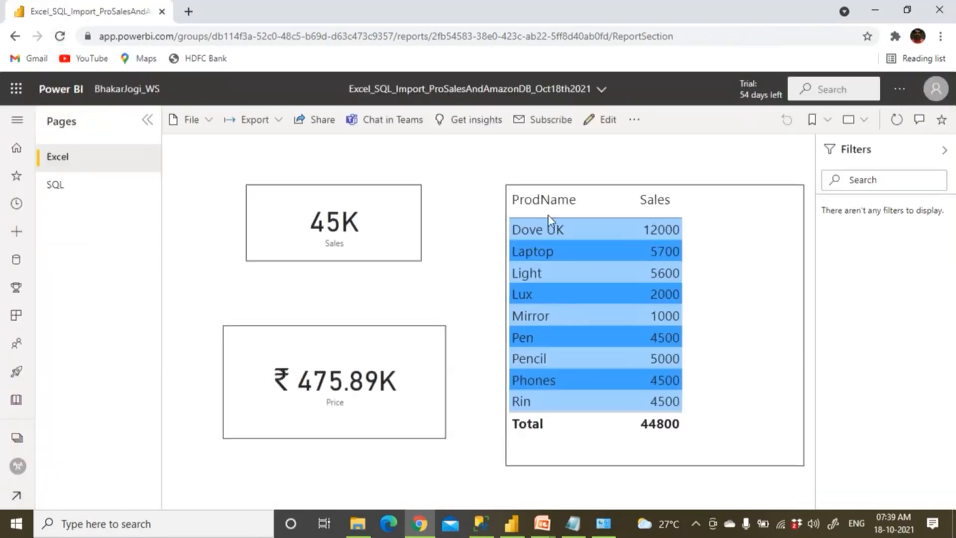
click(357, 524)
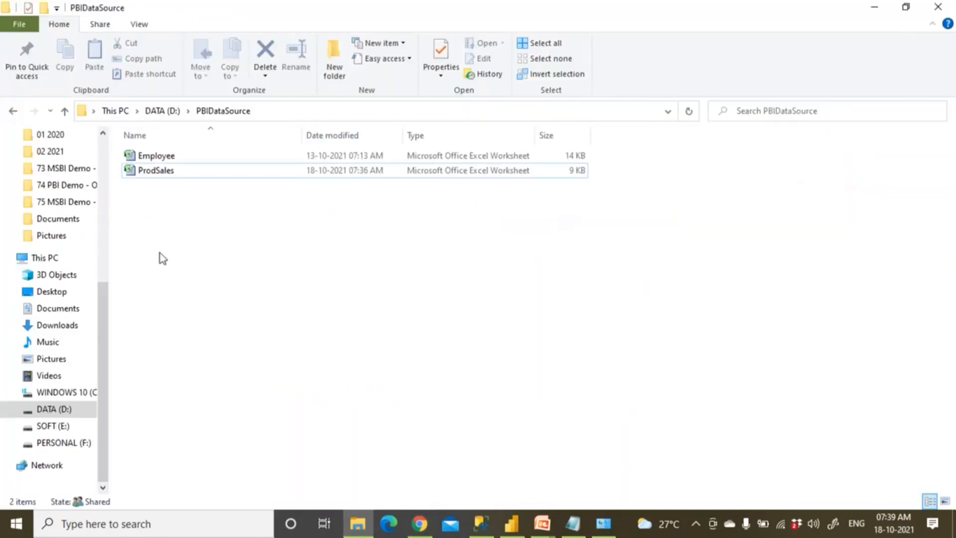
click(64, 111)
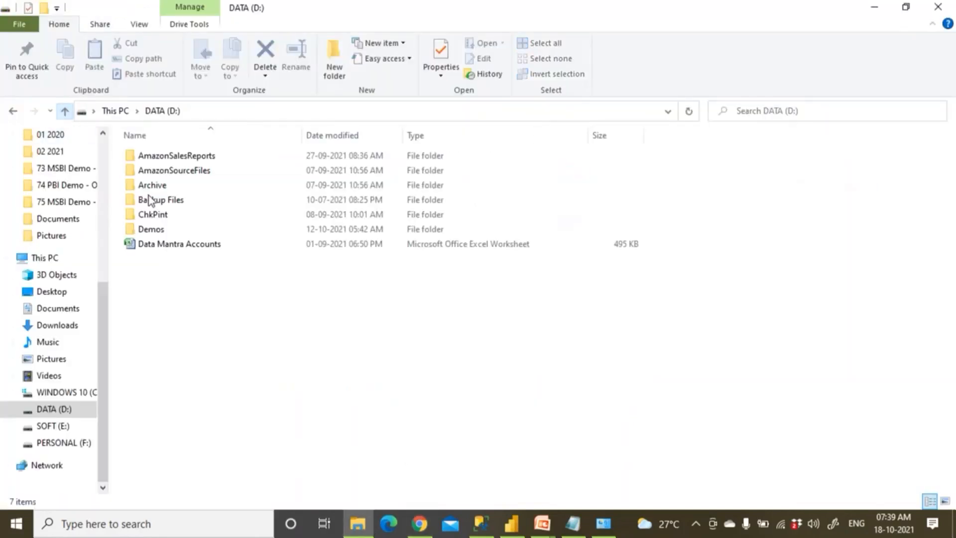
right_click(174, 316)
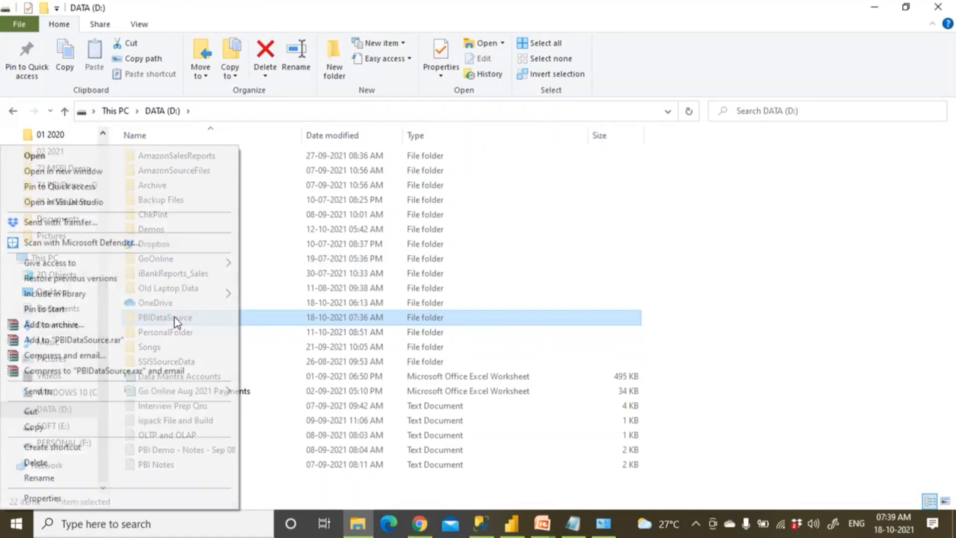
mouse_move(103, 265)
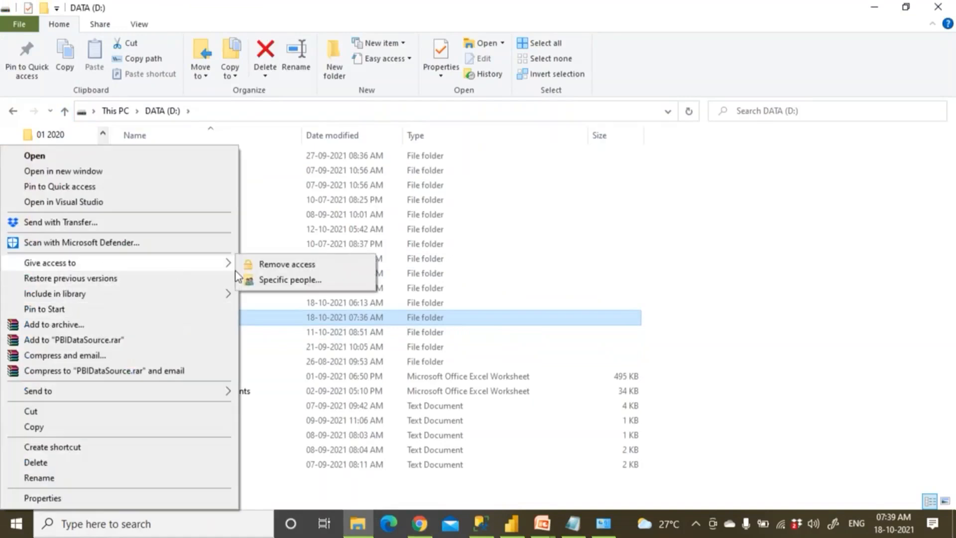
click(277, 280)
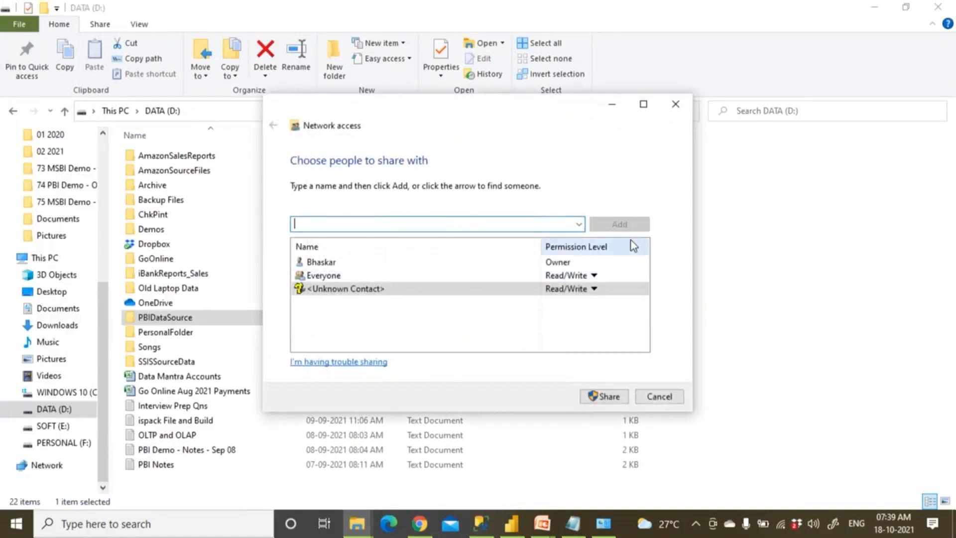
click(594, 290)
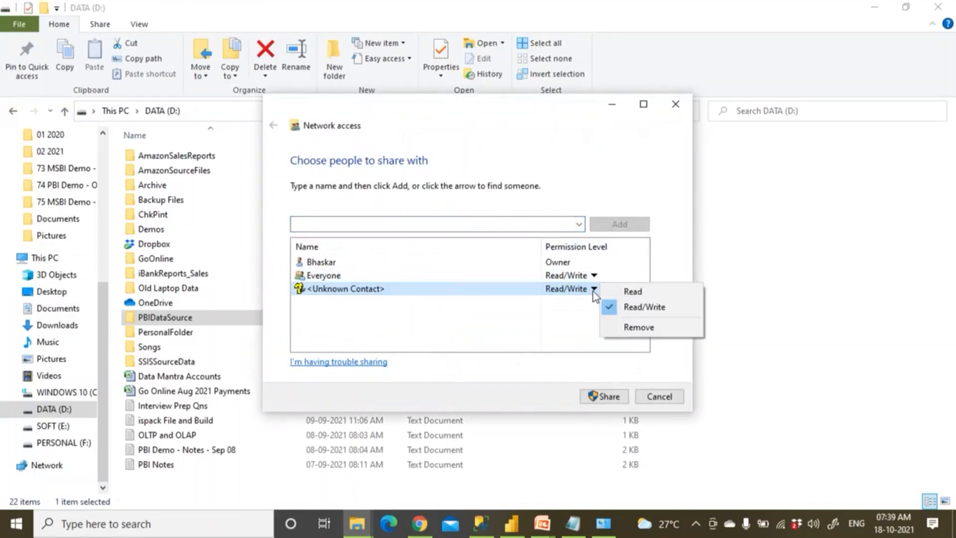
click(639, 326)
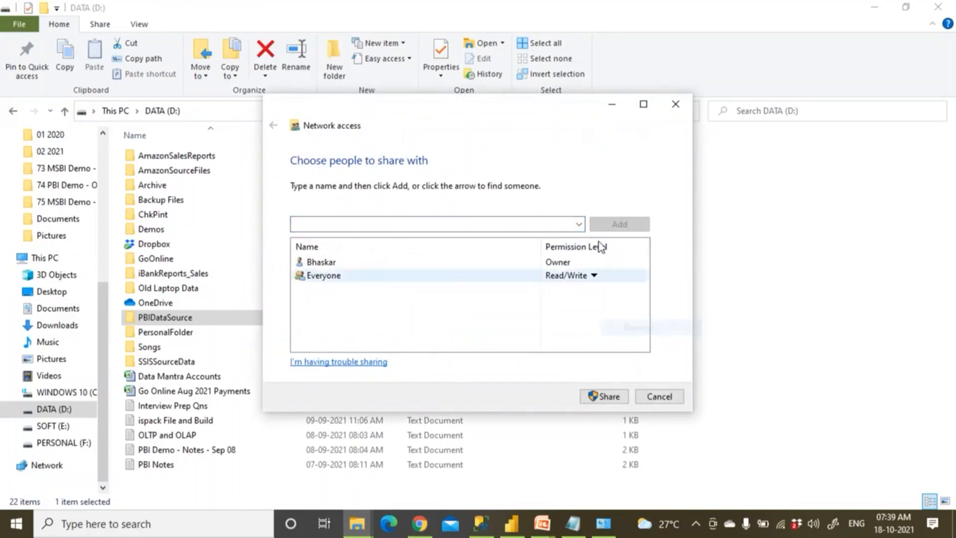
click(579, 225)
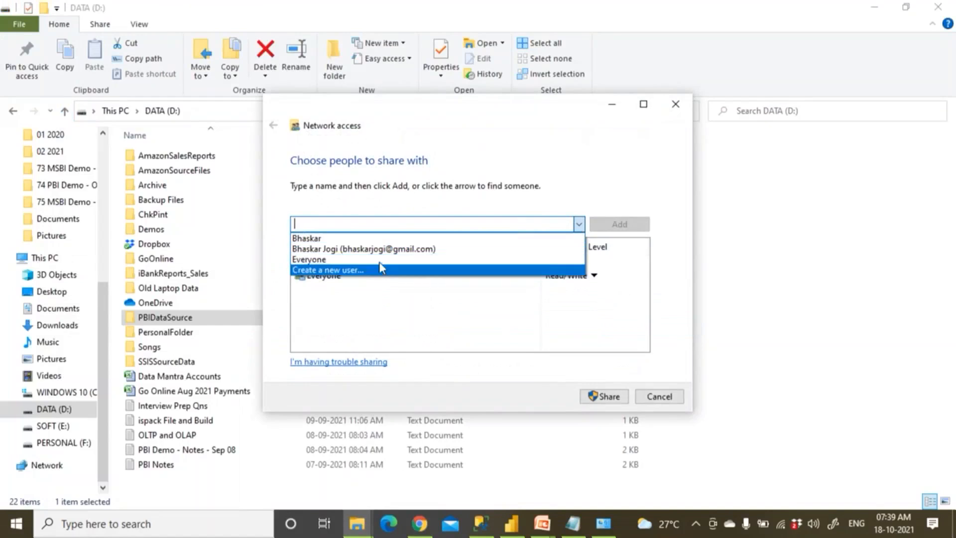
click(377, 249)
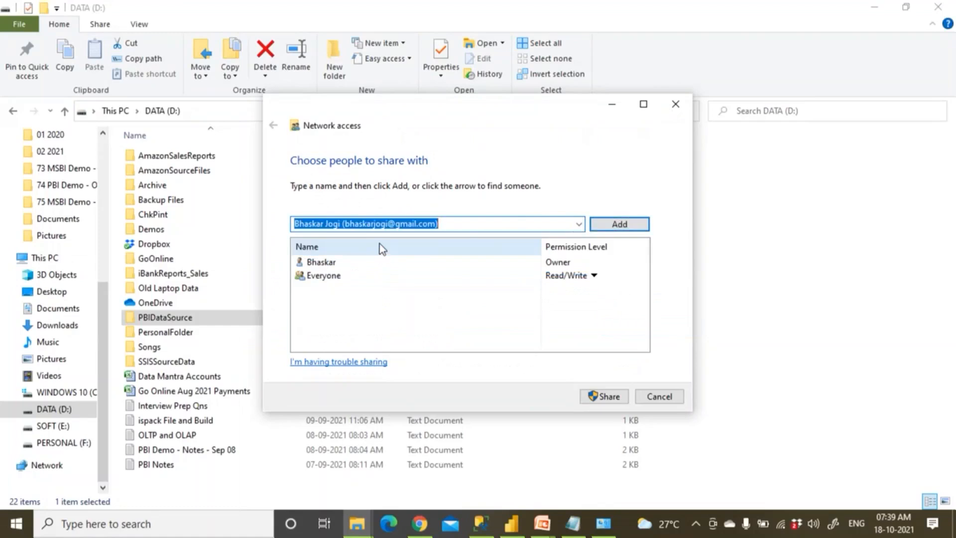
click(579, 225)
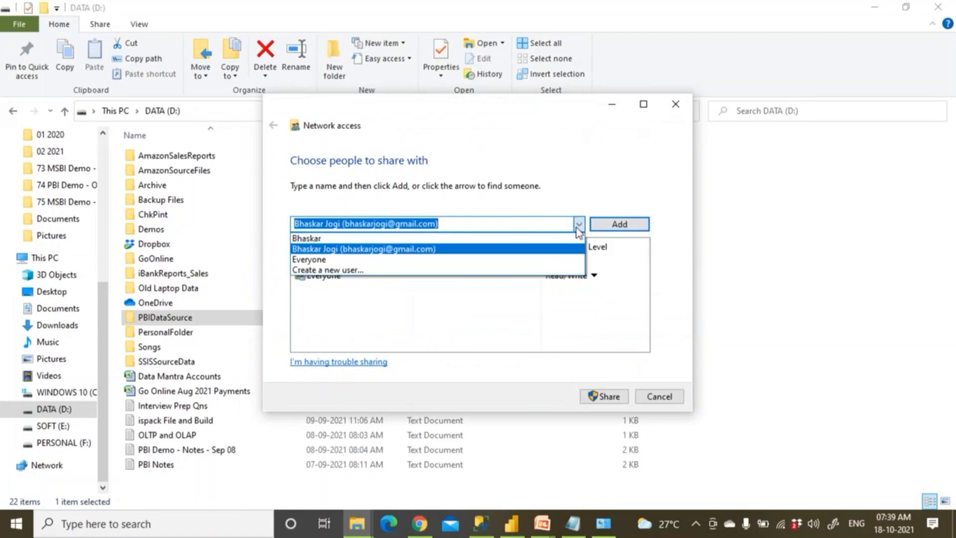
click(363, 233)
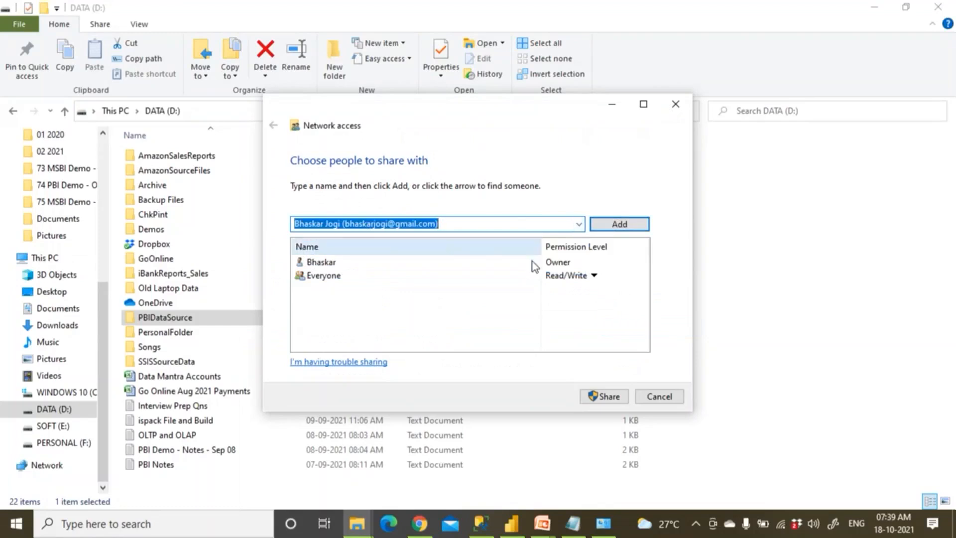
click(579, 224)
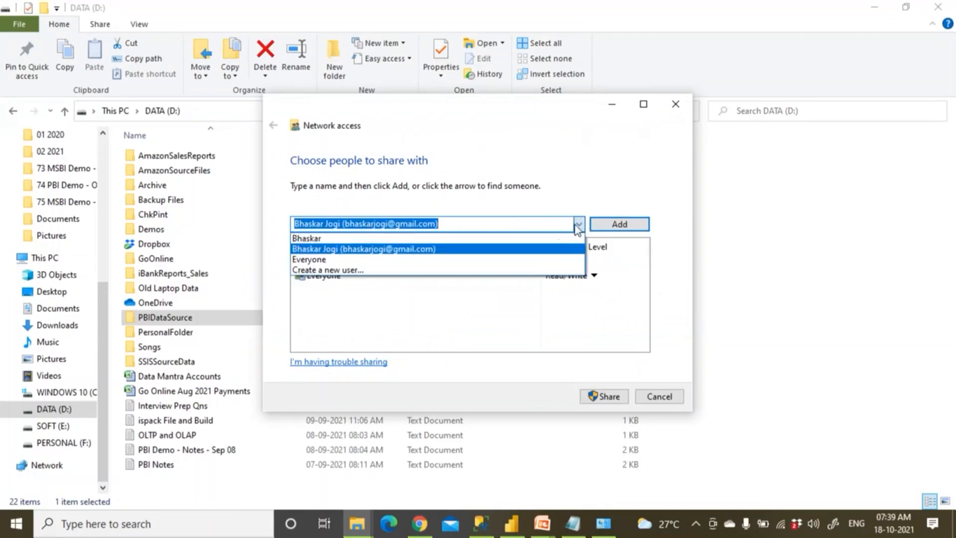
click(385, 268)
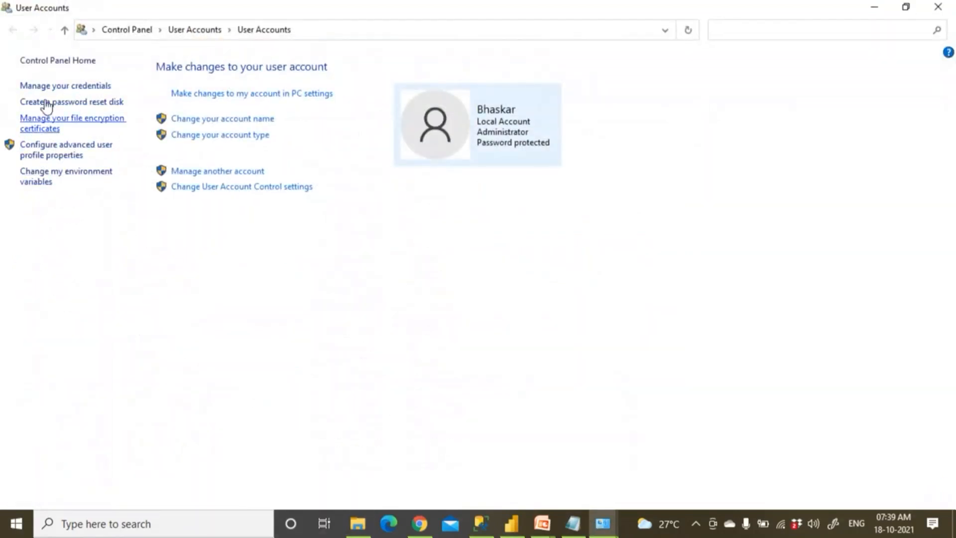
click(936, 9)
double_click(181, 313)
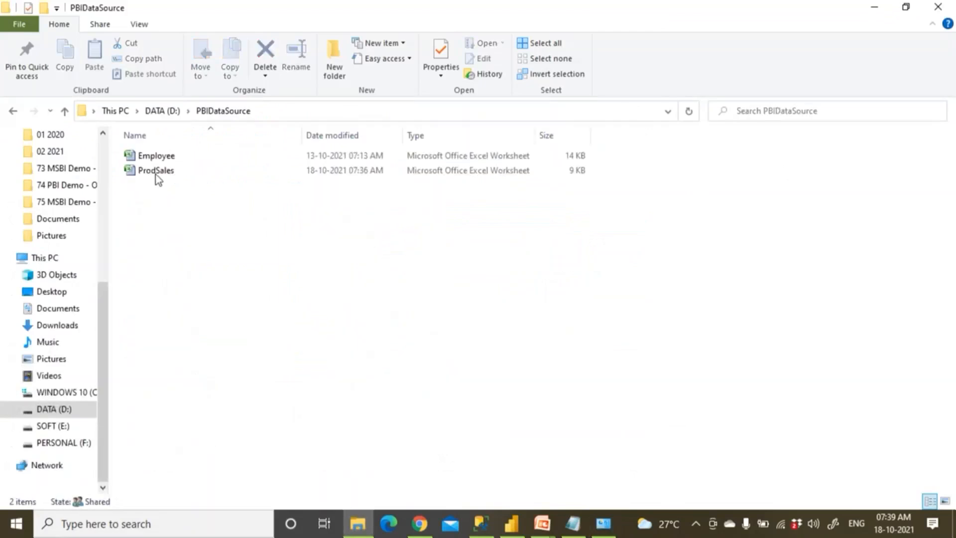
Keep Excel as the app that opens the ProdSales workbook
click(156, 171)
right_click(157, 172)
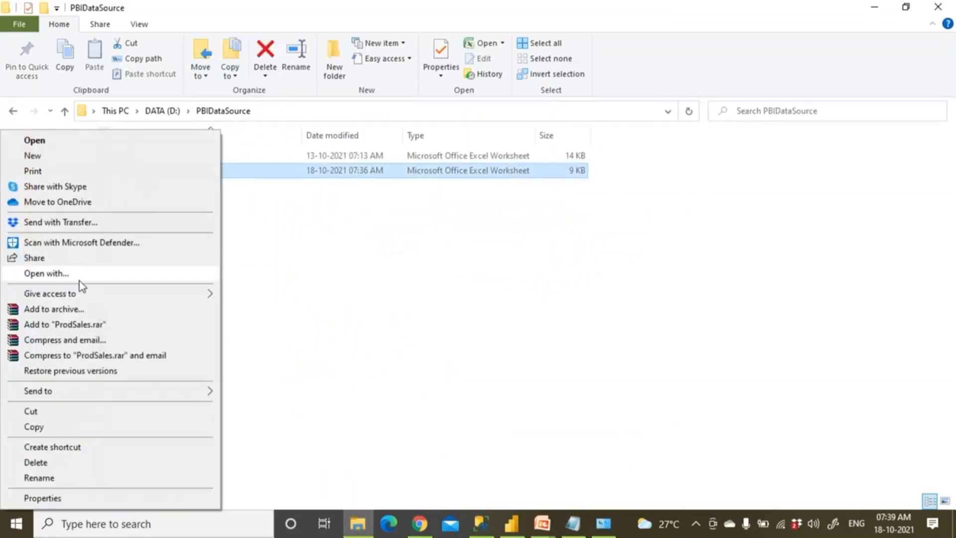
click(88, 274)
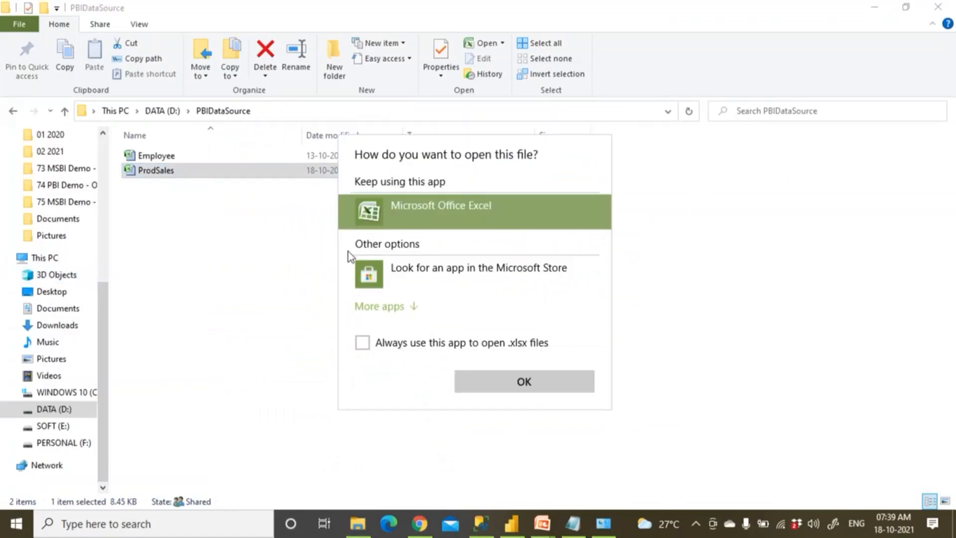
click(539, 387)
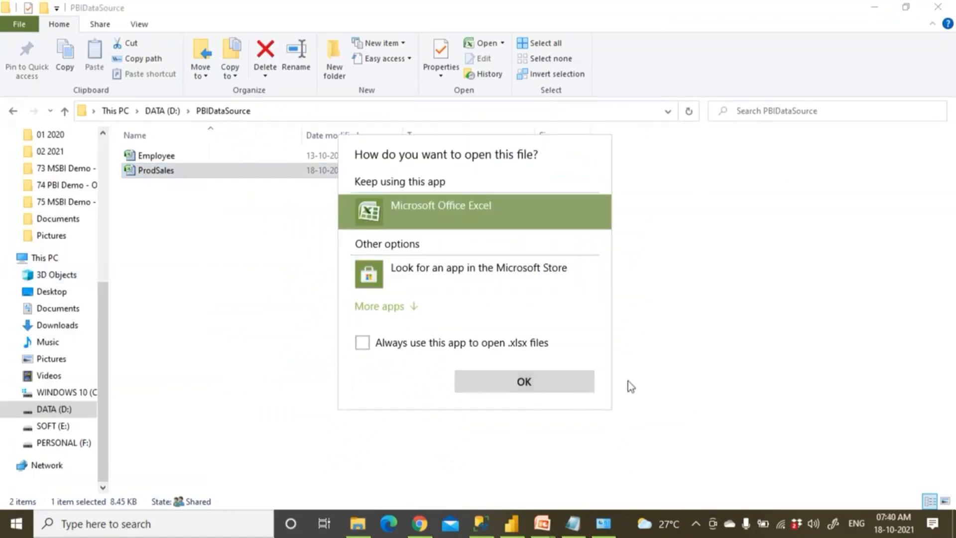
Remove the unknown contact from ProdSales's sharing list and choose to create a new user
right_click(186, 174)
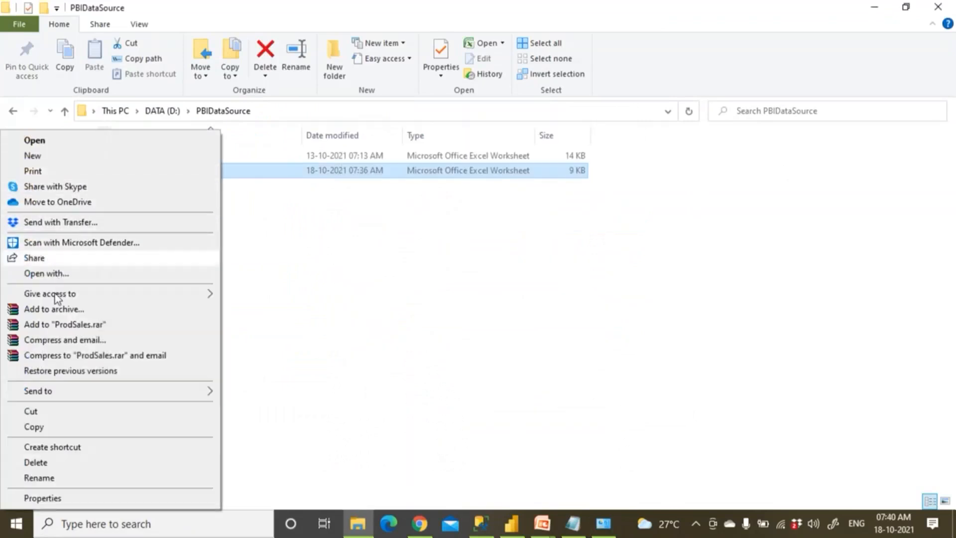
mouse_move(58, 298)
click(254, 311)
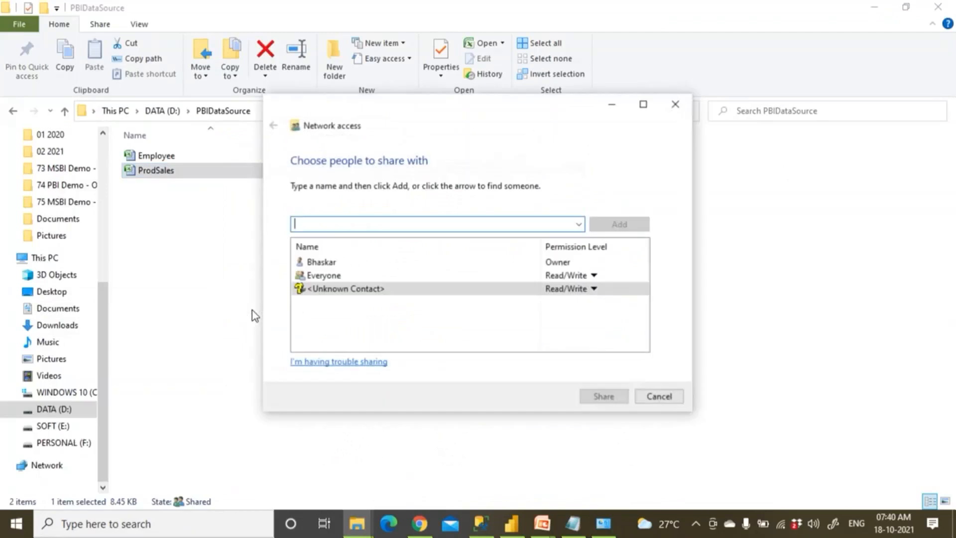
click(530, 290)
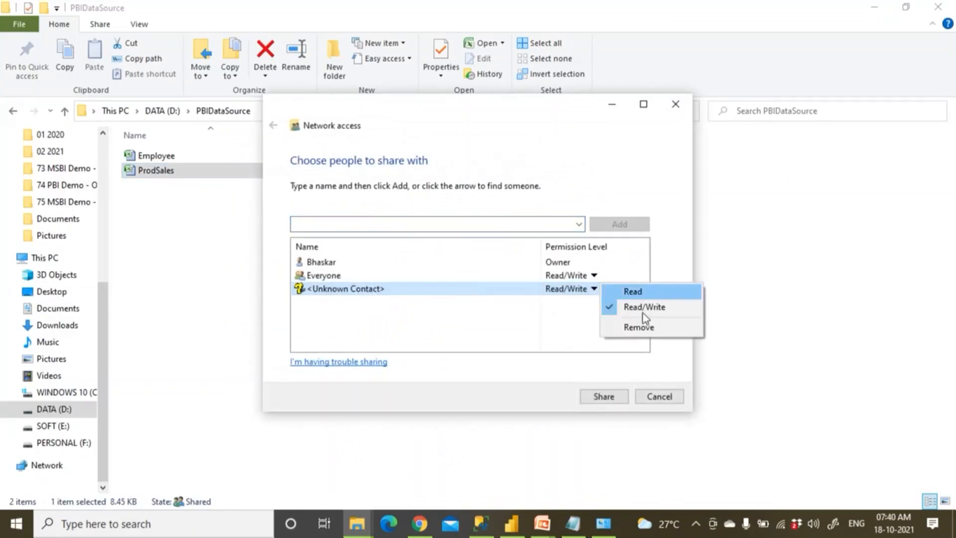
click(640, 328)
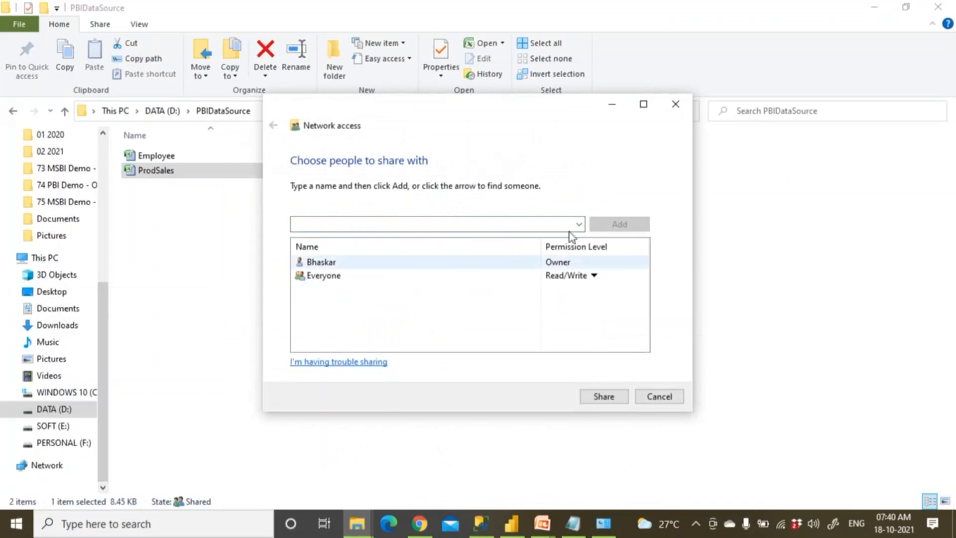
click(579, 224)
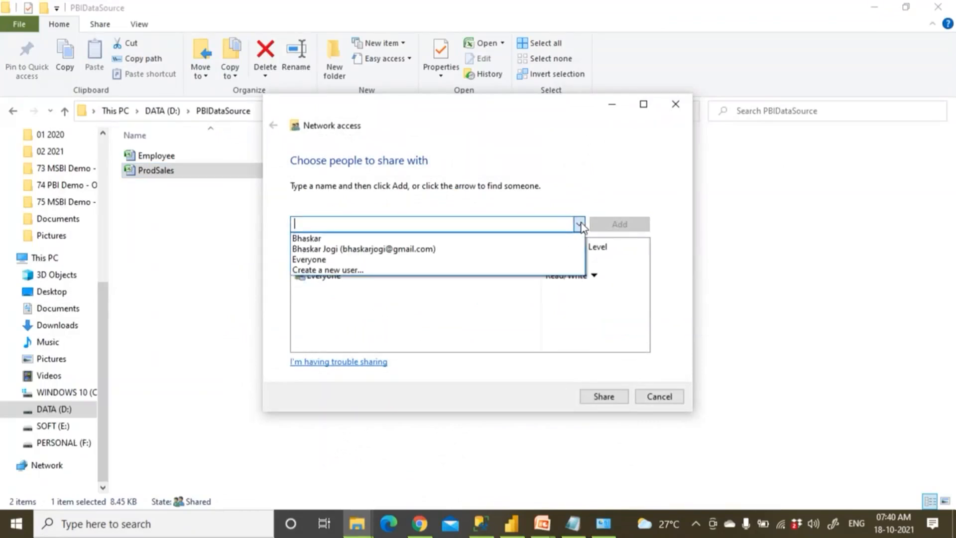
click(361, 271)
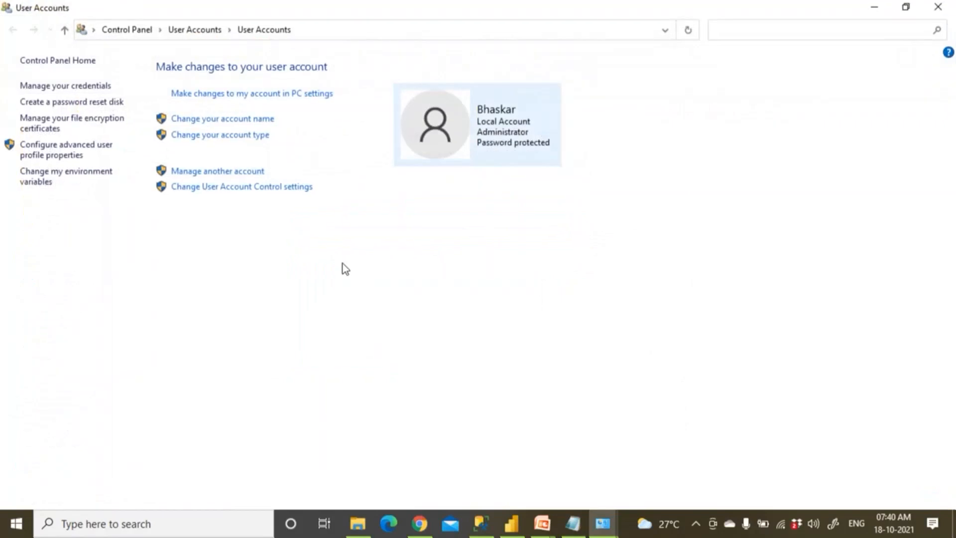
View the saved Windows Credentials in Credential Manager and cancel adding a new one
click(58, 87)
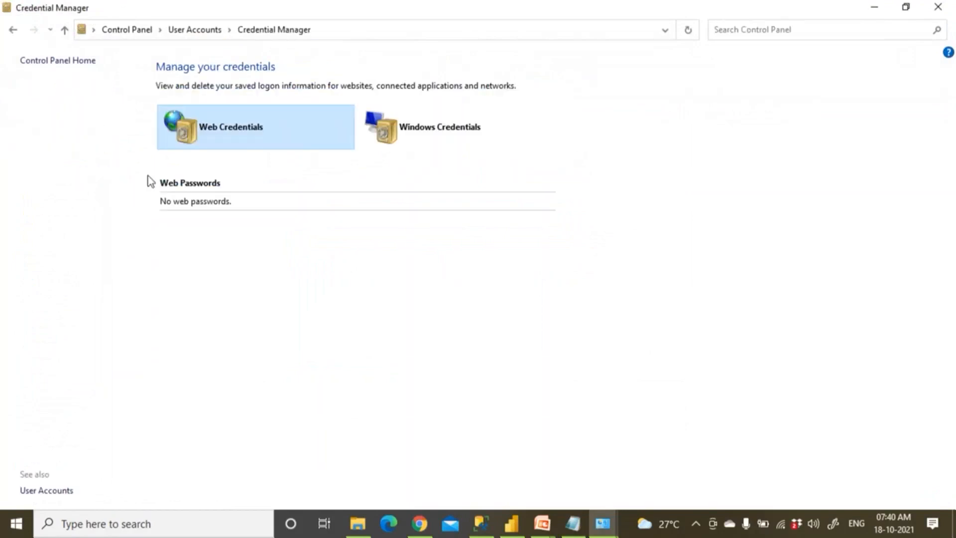
click(472, 133)
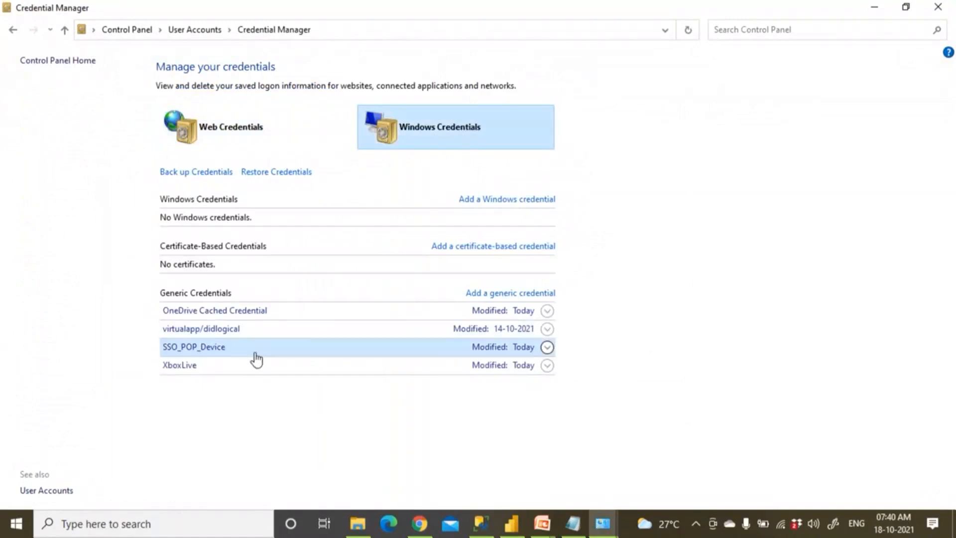
click(507, 200)
click(654, 207)
Share ProdSales with Everyone at Read/Write, dropping the unknown contact, and confirm the folder share
click(873, 10)
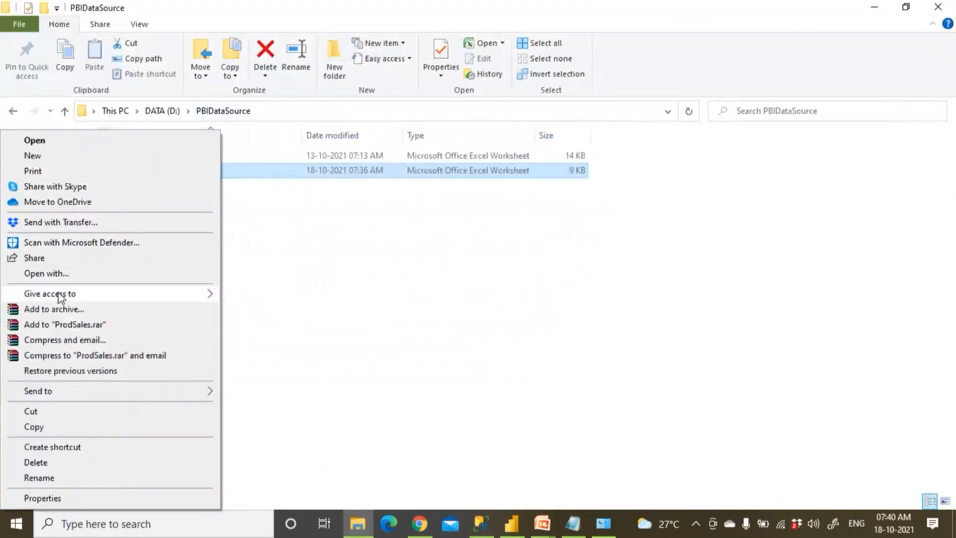
mouse_move(61, 295)
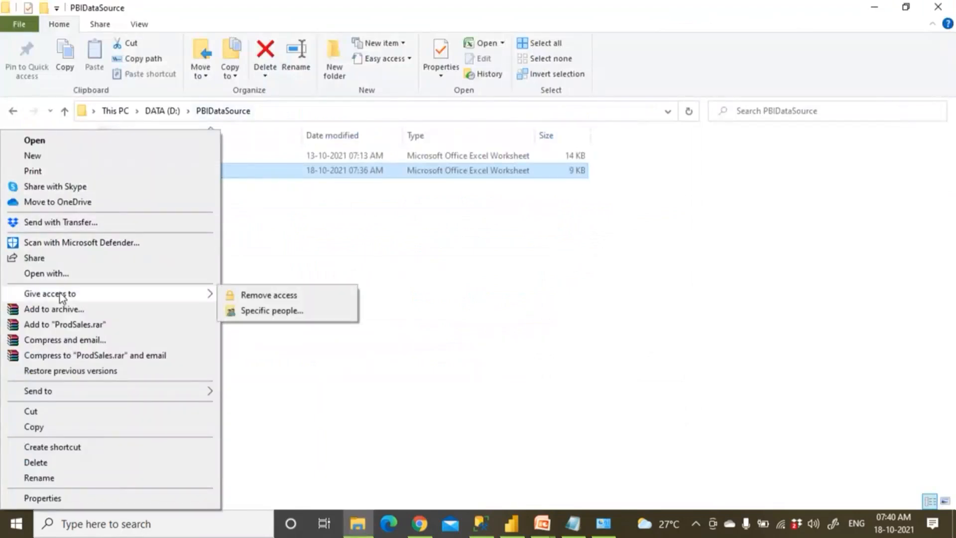
click(264, 312)
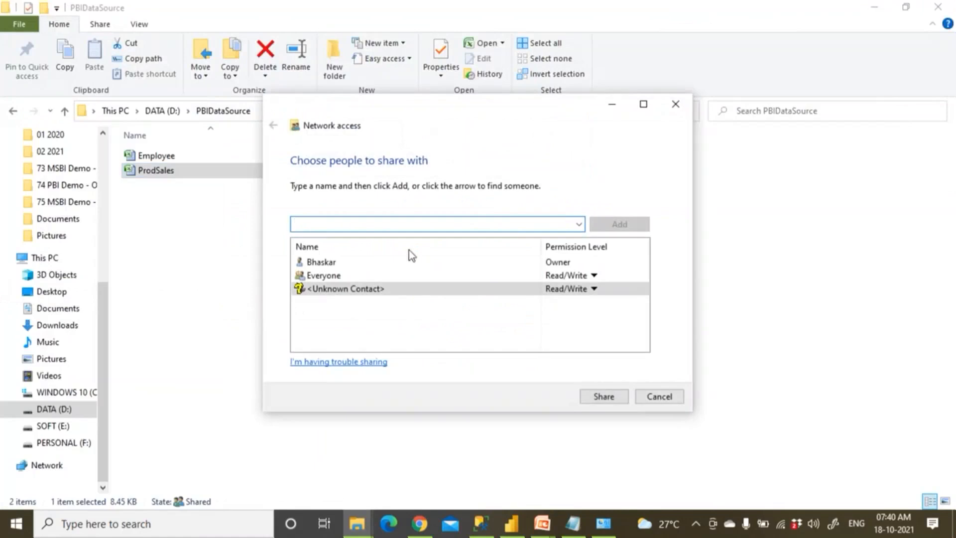
click(579, 225)
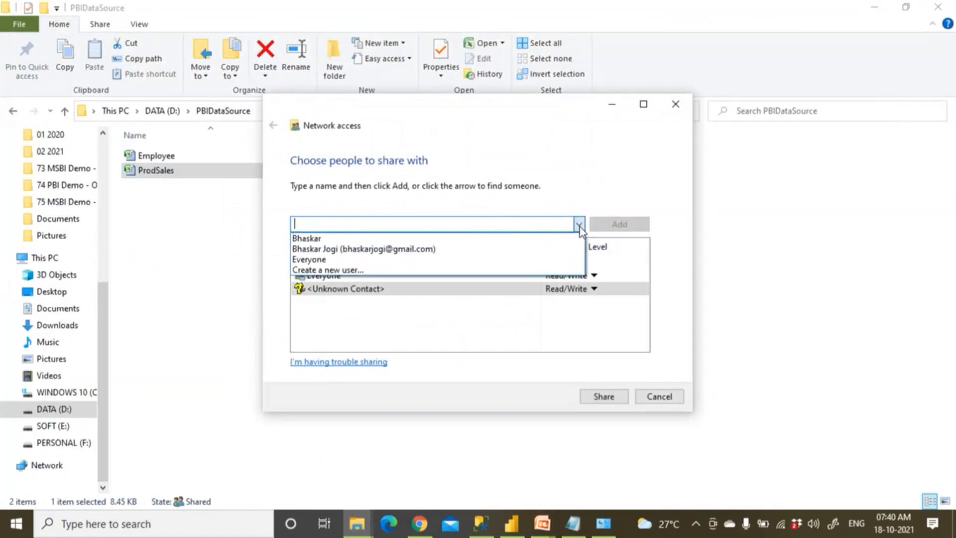
click(342, 260)
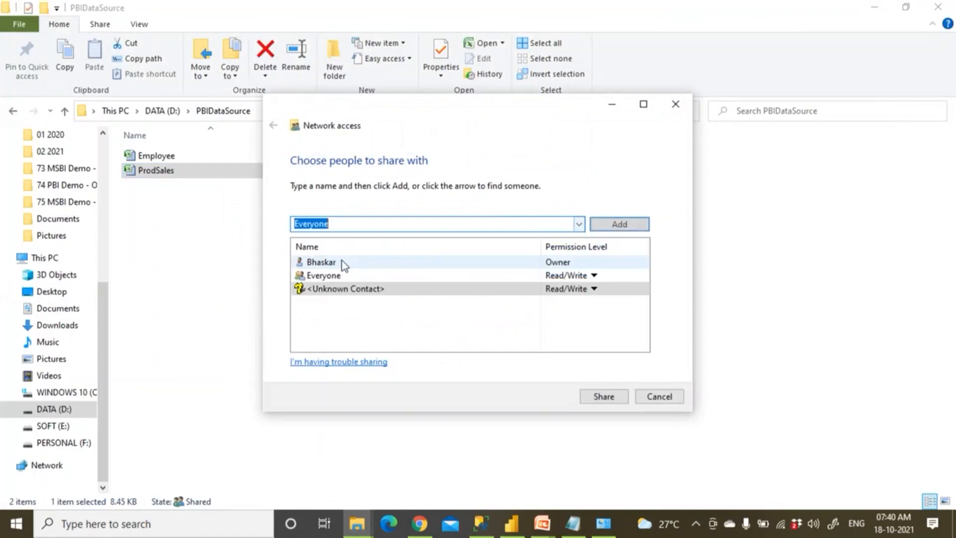
click(354, 288)
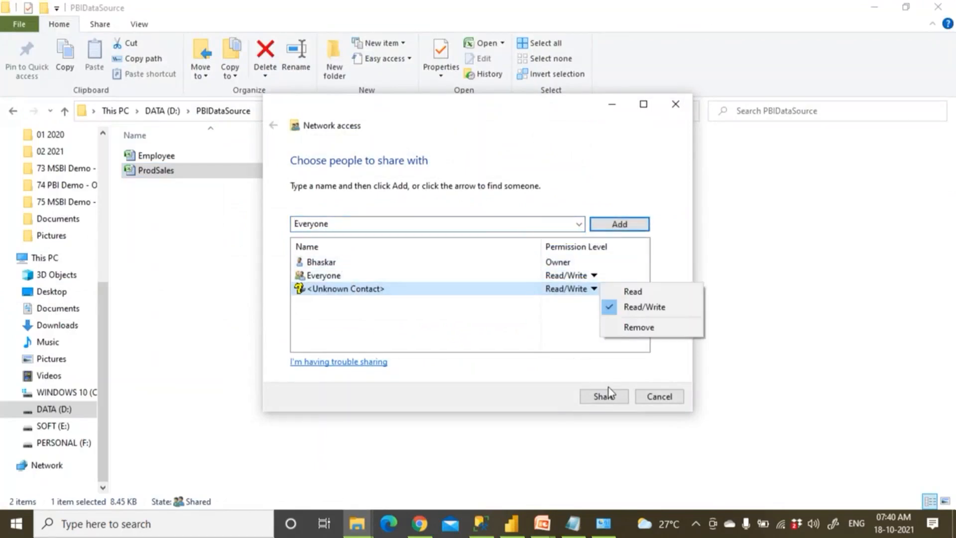
click(633, 328)
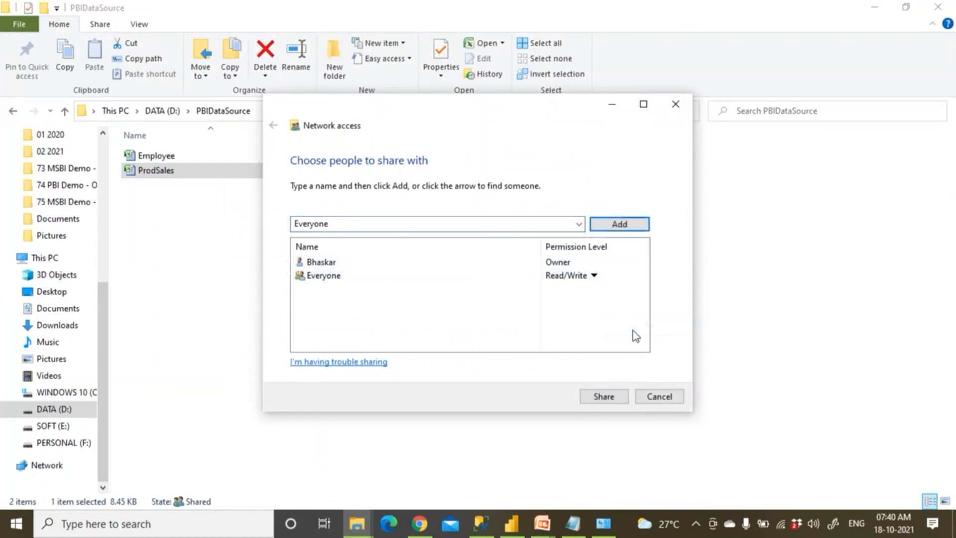
click(614, 397)
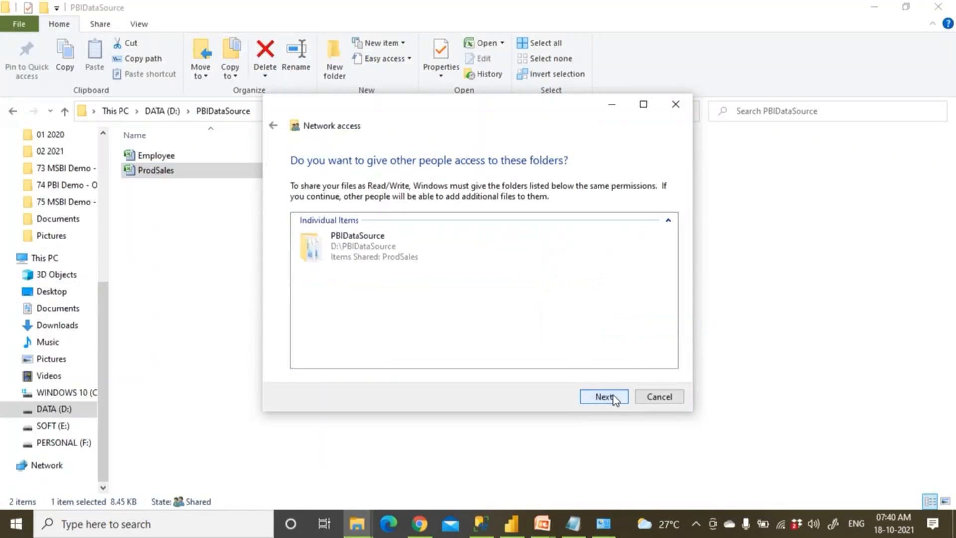
click(614, 396)
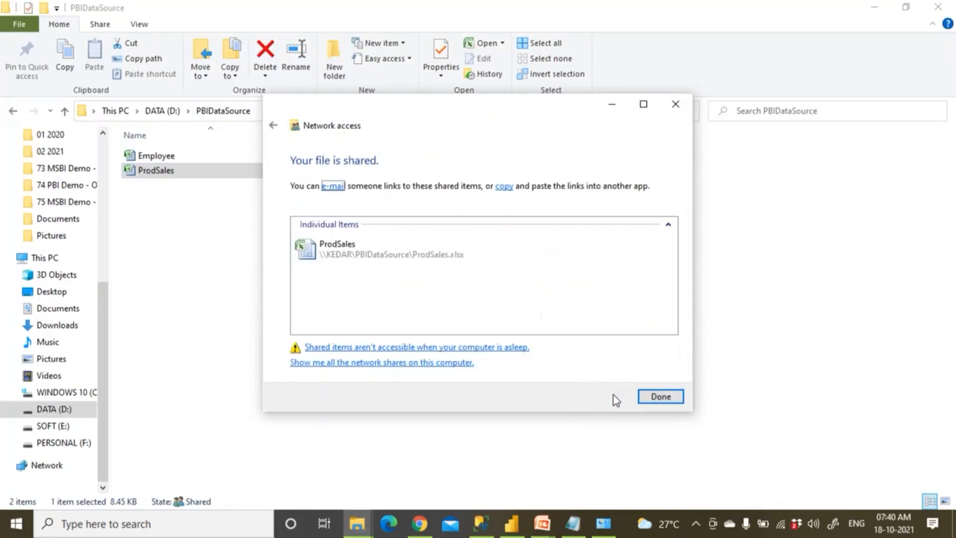
click(648, 396)
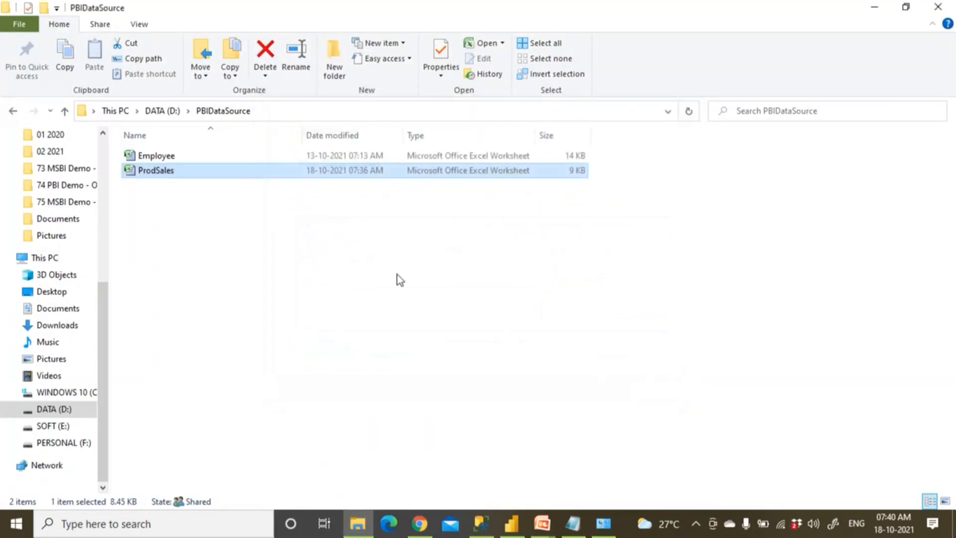
click(65, 110)
Share the PBIDataSource folder without the unknown contact, declining public network discovery
right_click(190, 318)
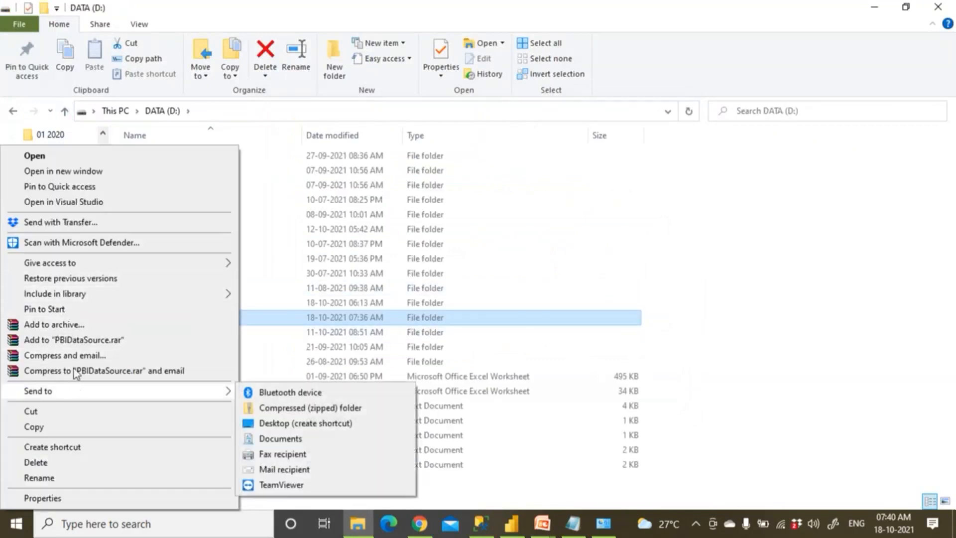
mouse_move(64, 264)
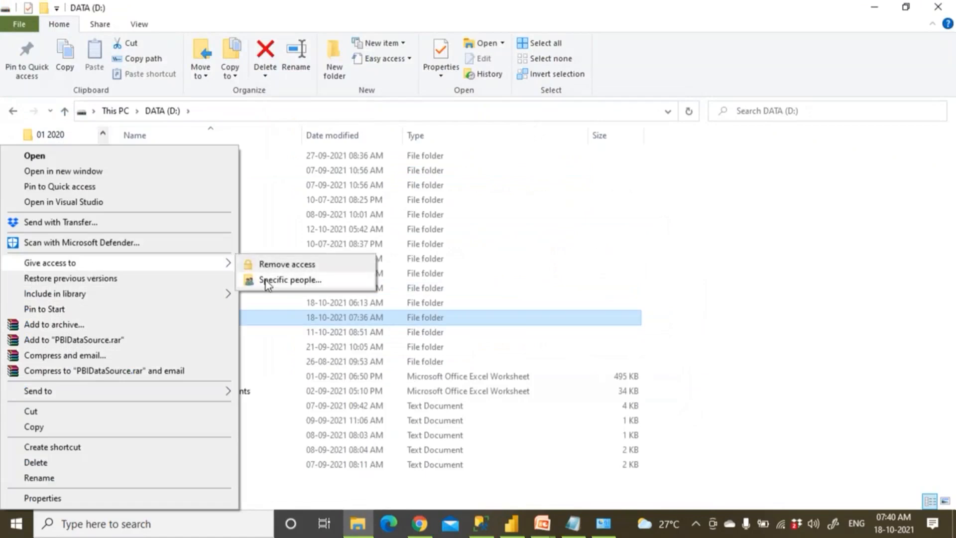
click(266, 281)
click(593, 289)
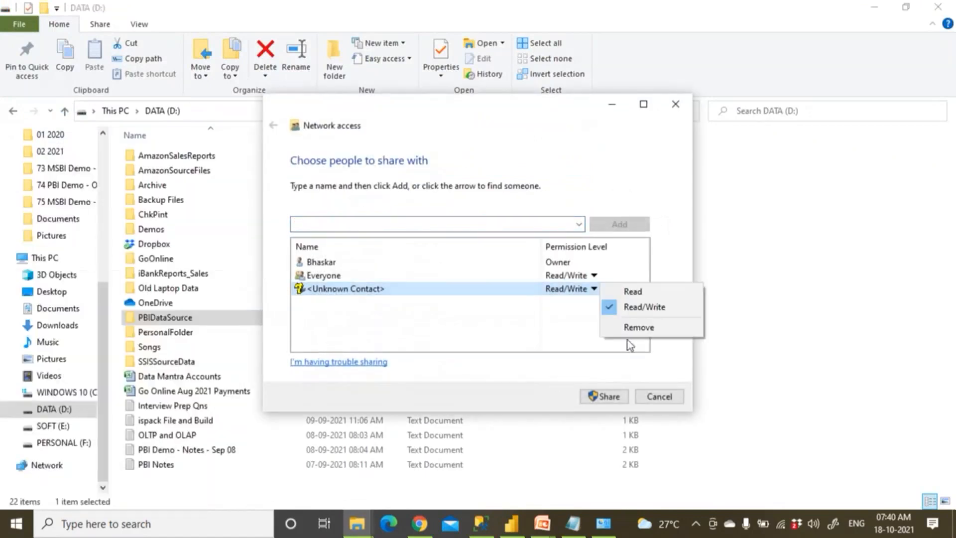
click(630, 328)
click(608, 397)
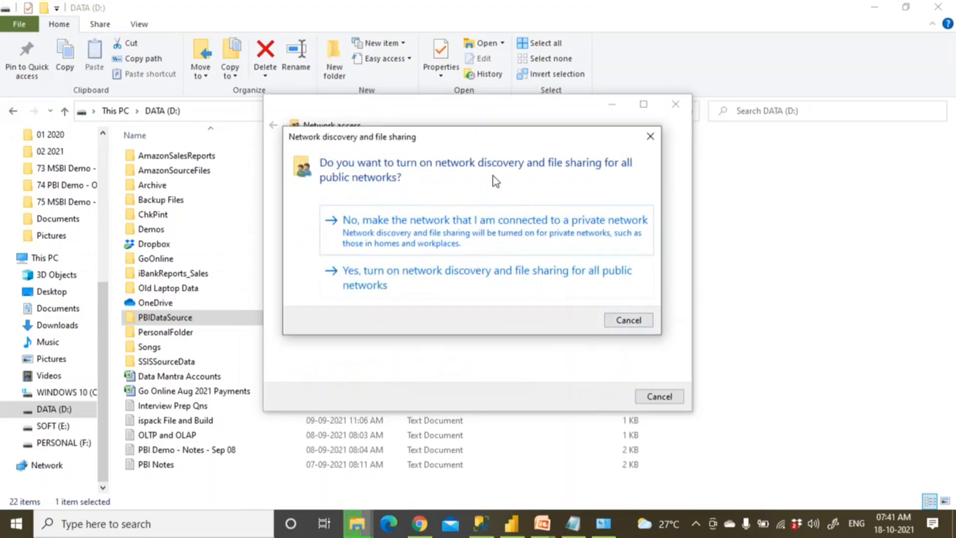
click(617, 322)
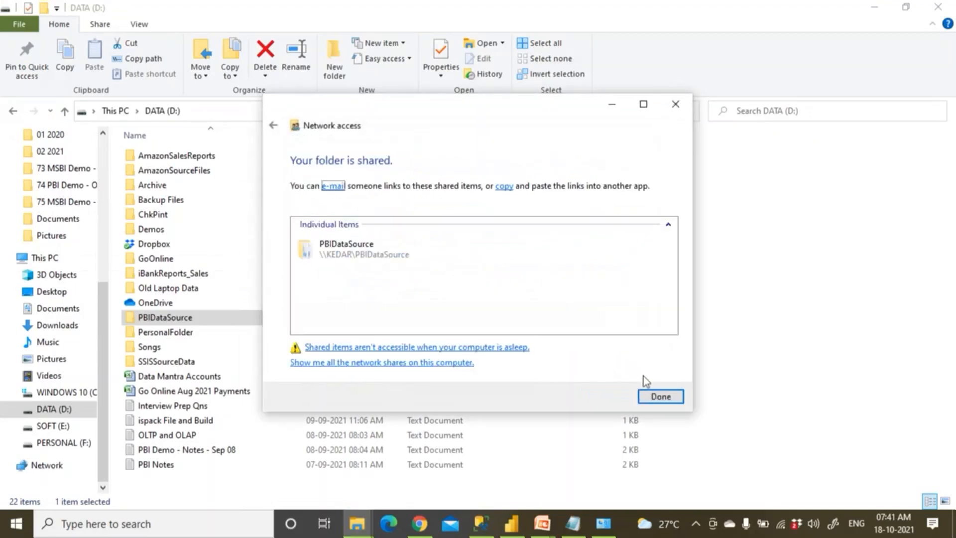
click(659, 396)
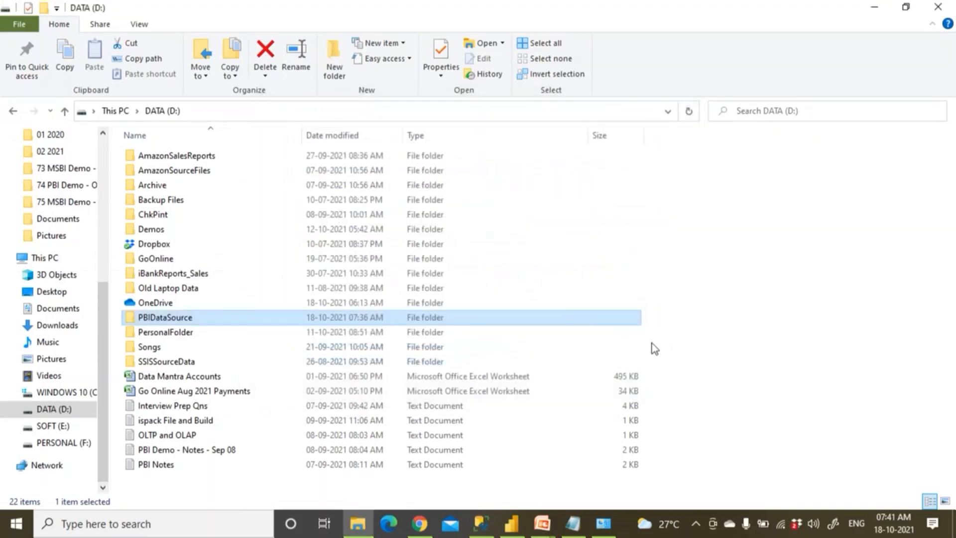
Open the Excel_ProdSales data source settings under Kedar_Gateways in Manage gateways
click(939, 7)
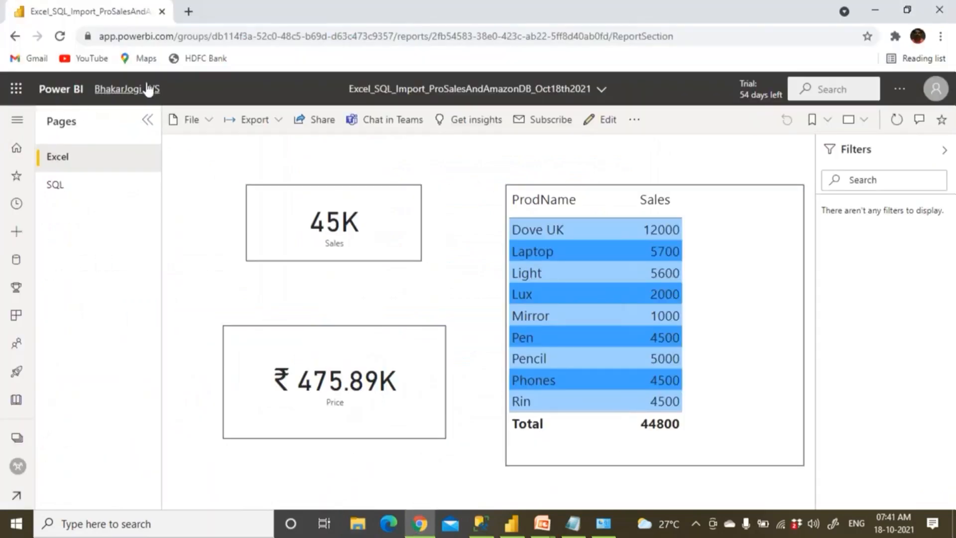
click(899, 89)
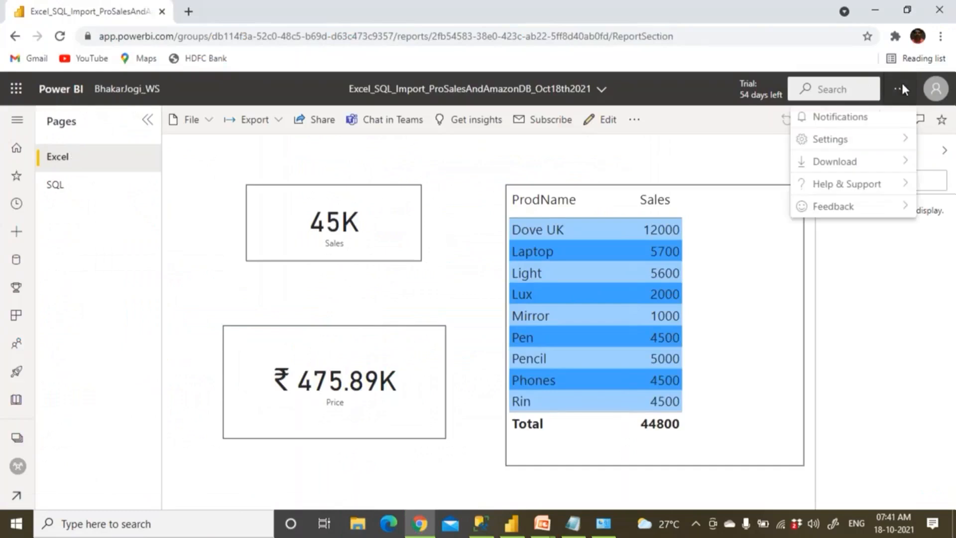
mouse_move(854, 140)
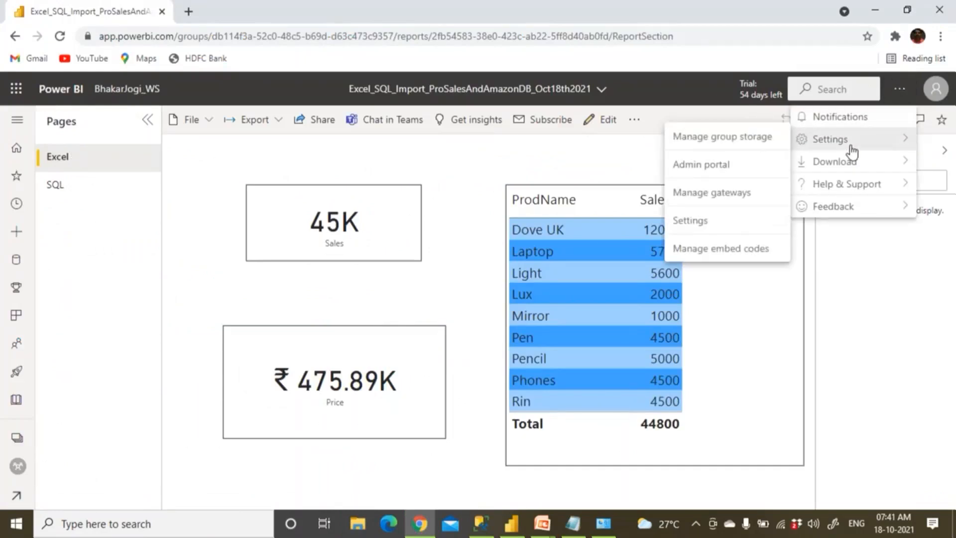
click(735, 199)
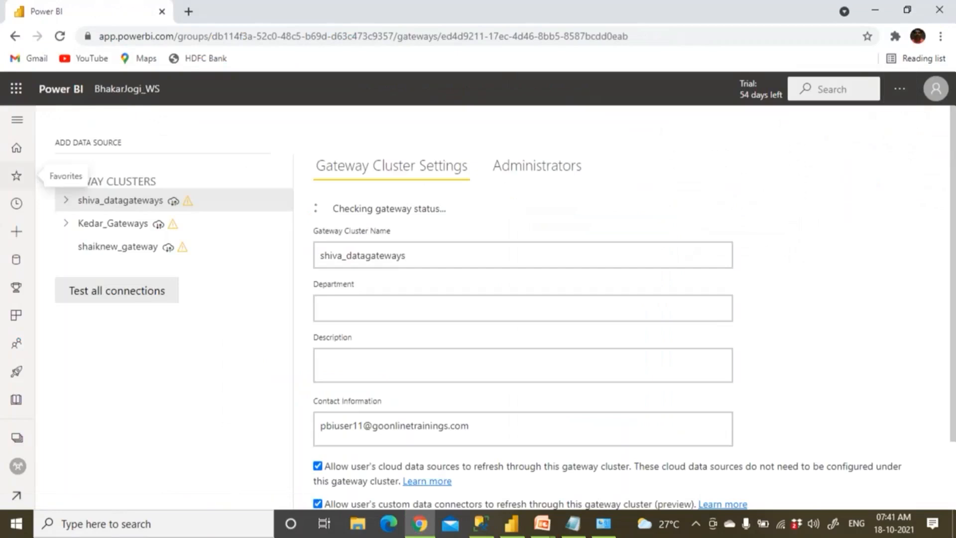
click(66, 247)
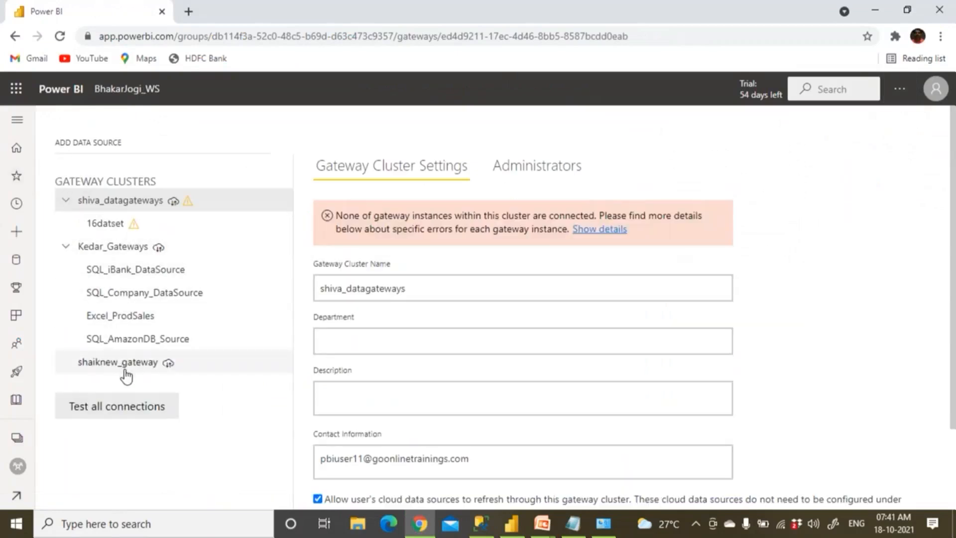
click(145, 319)
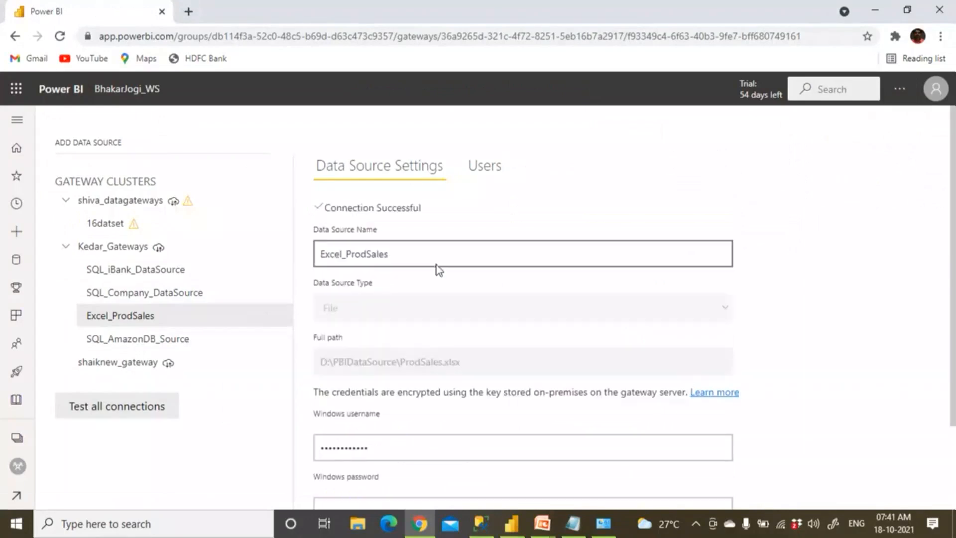
Uncheck Skip Test Connection and apply the Excel_ProdSales data source settings
scroll(436, 265, down, 2)
click(317, 434)
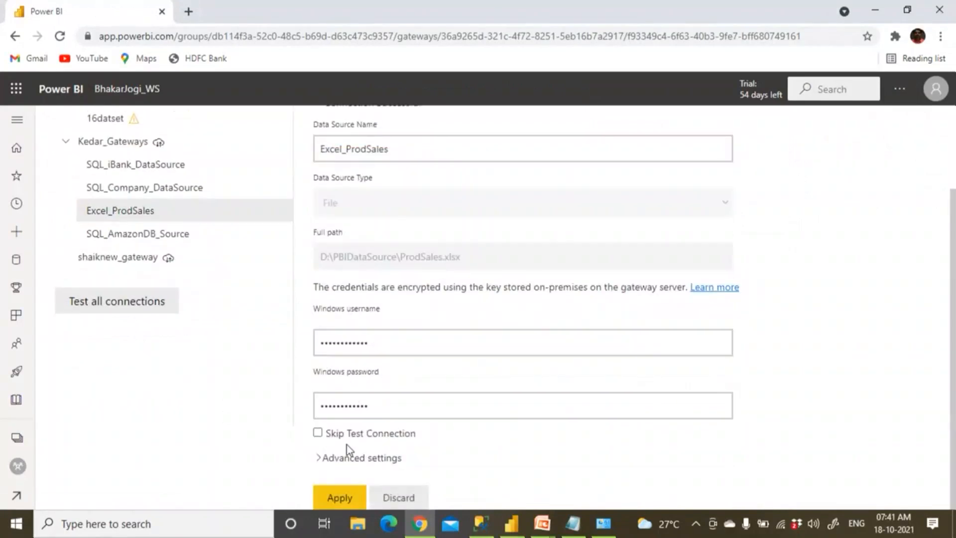
click(342, 499)
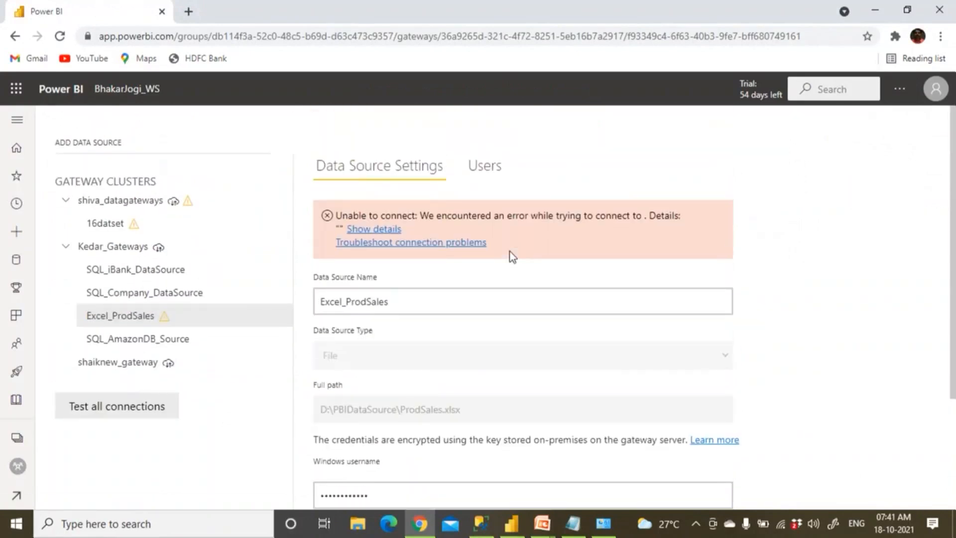
Open the Troubleshoot connection problems help article and scroll into it
click(390, 244)
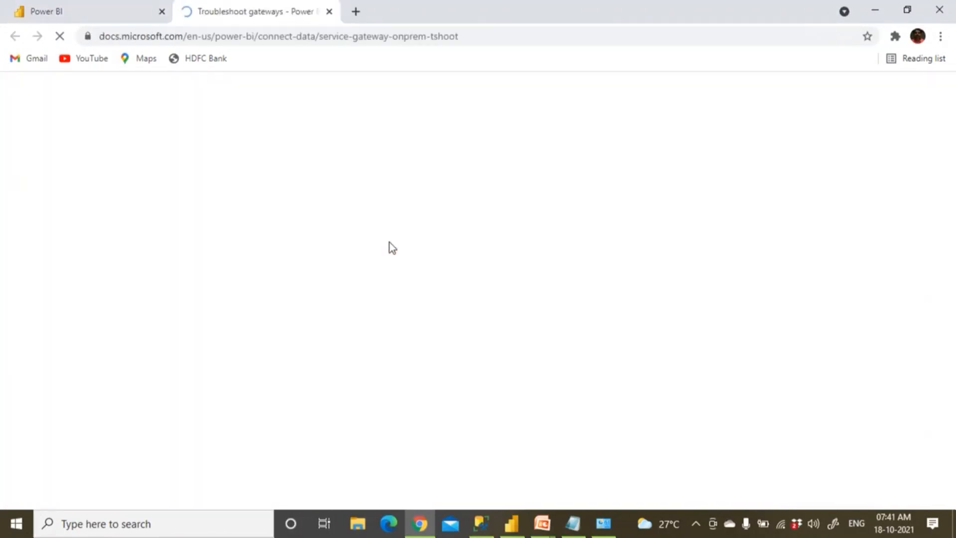
scroll(391, 248, down, 3)
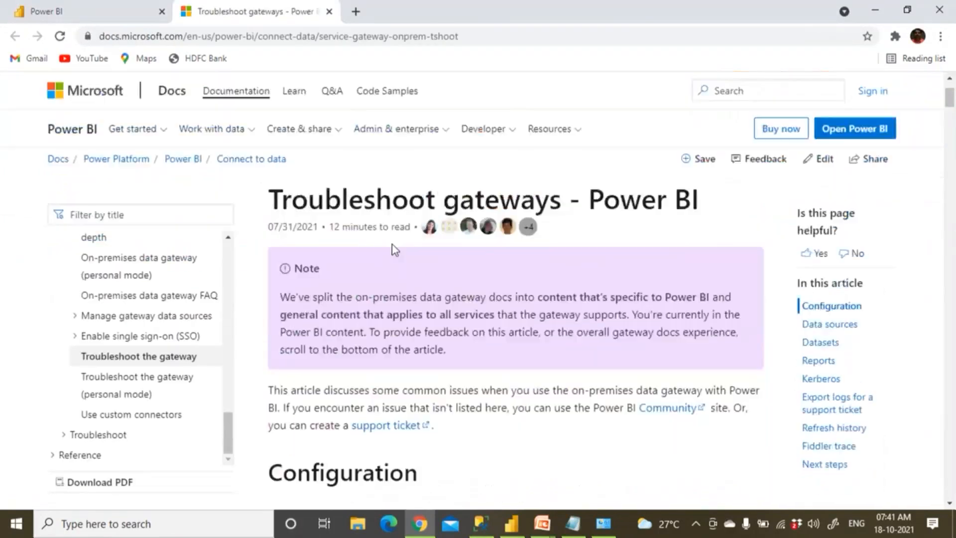
drag(346, 261, 652, 305)
scroll(483, 260, down, 4)
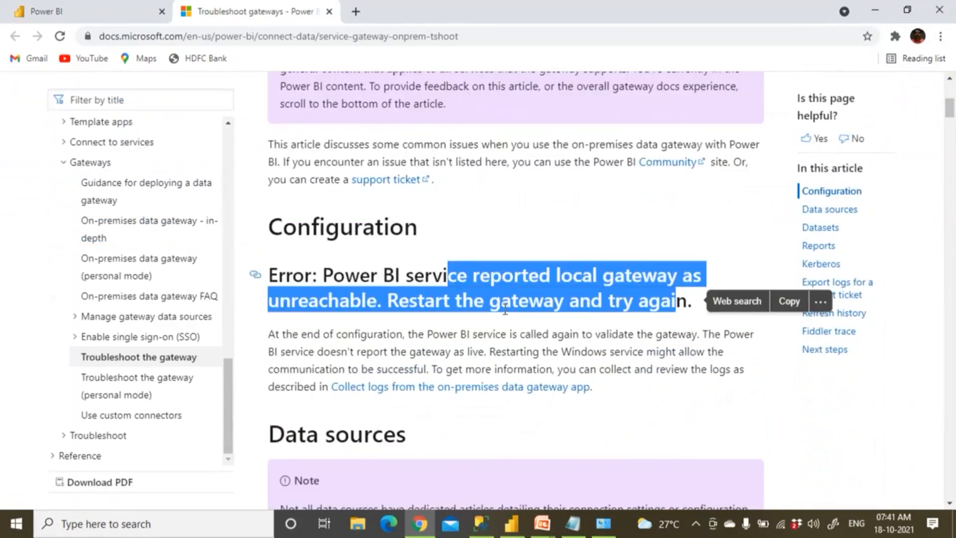
scroll(470, 255, down, 3)
Highlight the advice on validating the gateway and restarting its Windows service
drag(320, 194, 720, 212)
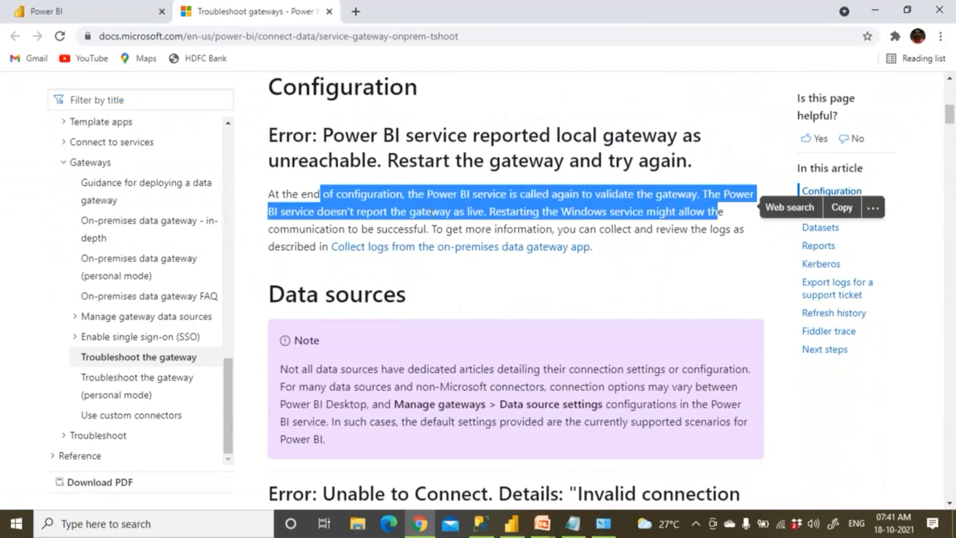
drag(496, 215, 708, 231)
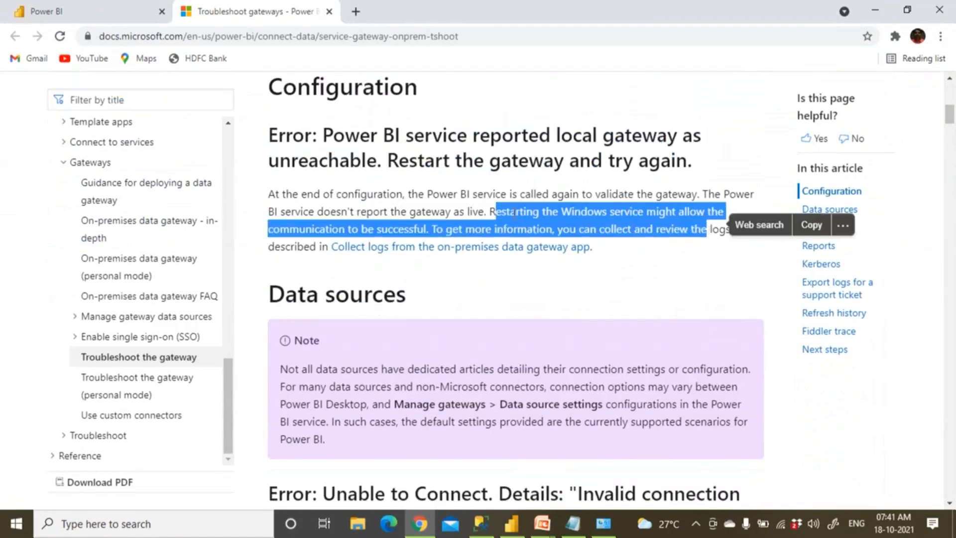
click(498, 211)
drag(487, 211, 638, 229)
click(555, 216)
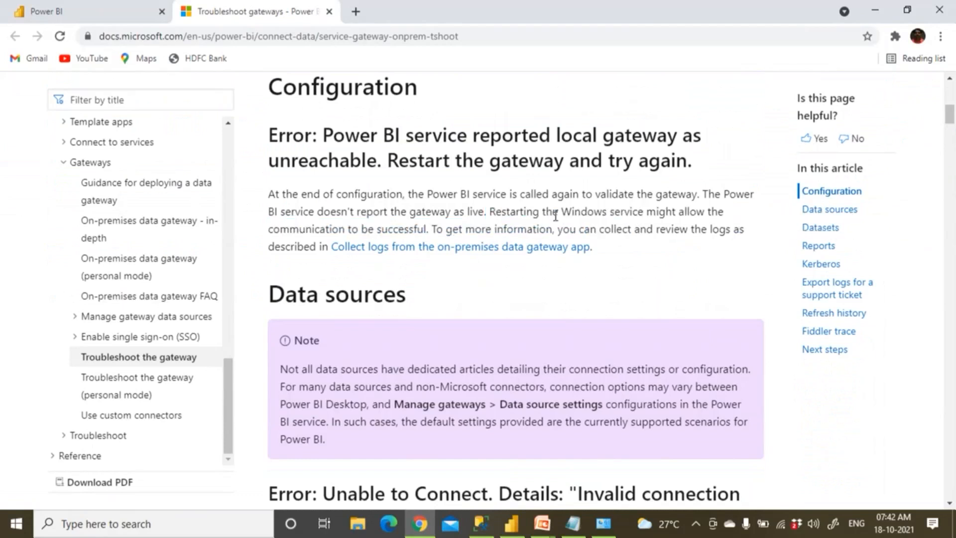
drag(563, 211, 465, 230)
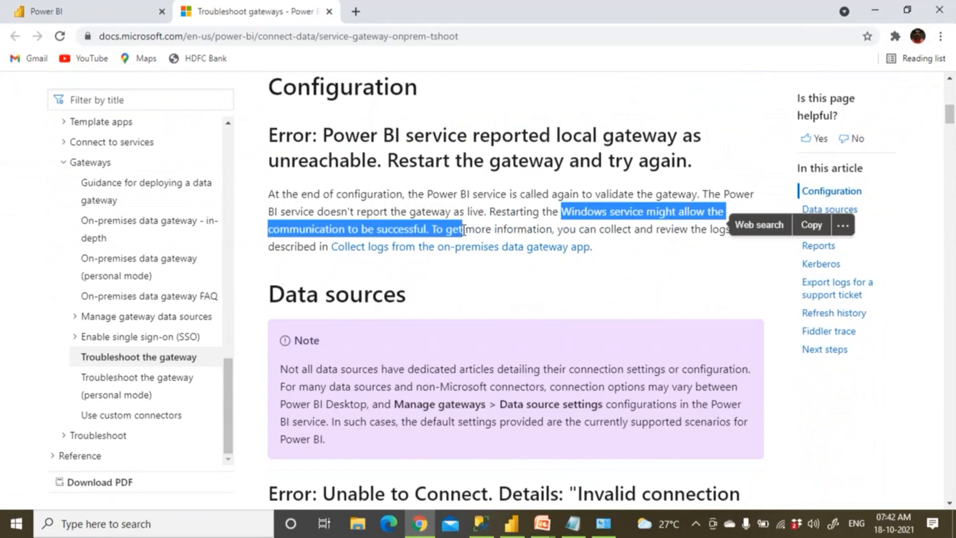
scroll(468, 235, down, 4)
scroll(468, 235, down, 3)
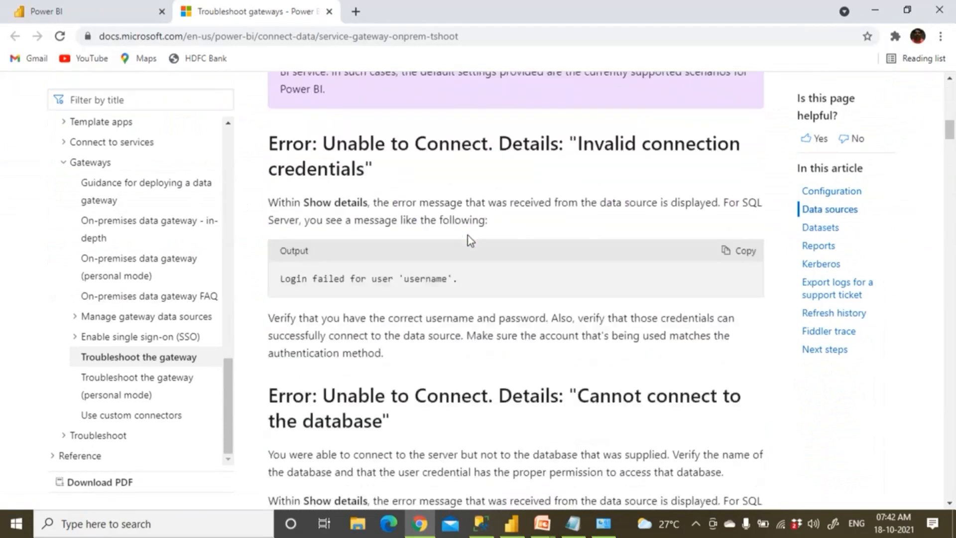
Highlight the invalid connection credentials and DataSourceAccessError explanations
drag(400, 278, 452, 279)
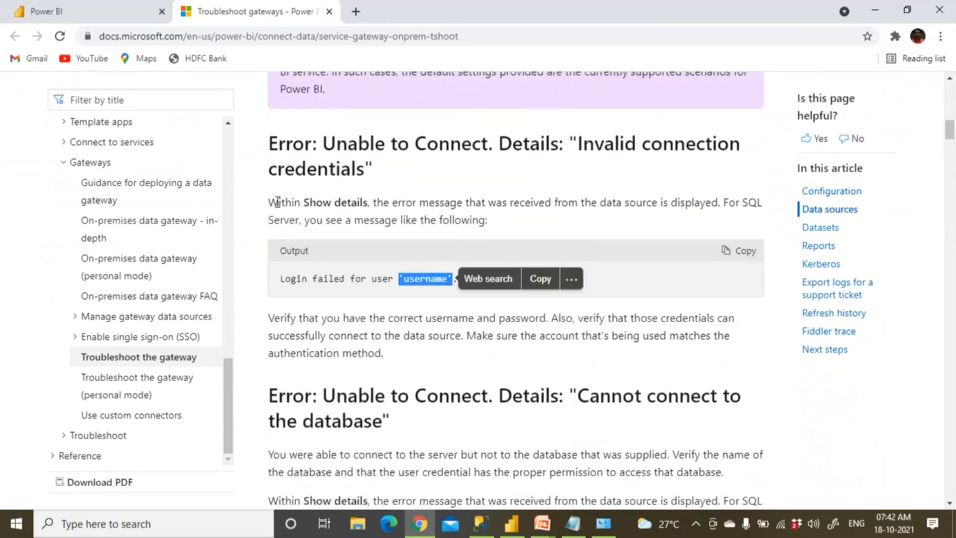
drag(390, 143, 581, 189)
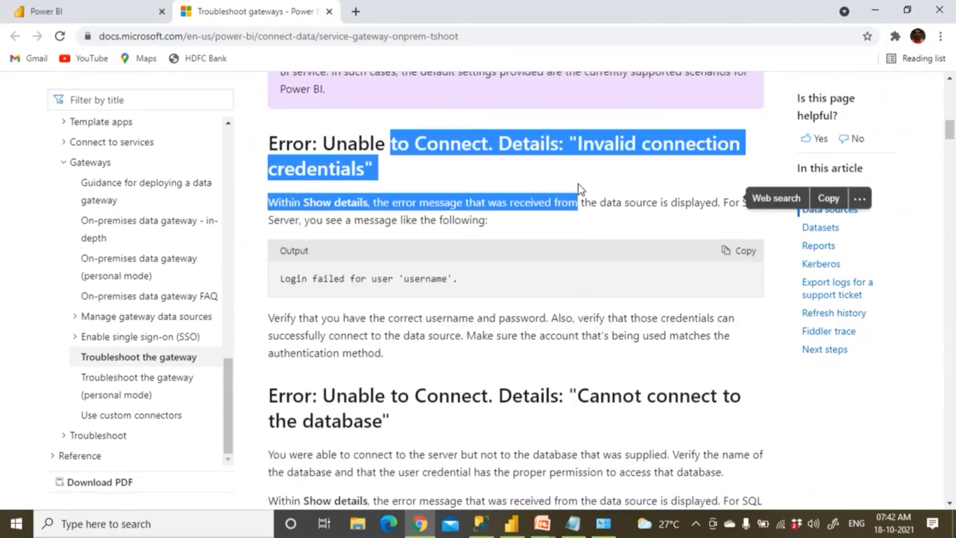
scroll(580, 189, down, 3)
drag(415, 256, 513, 258)
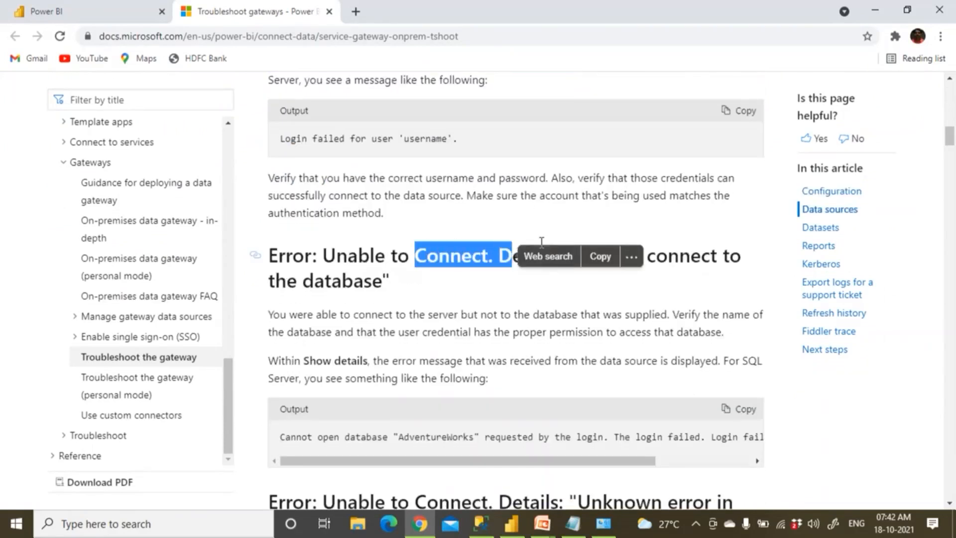
scroll(541, 243, down, 8)
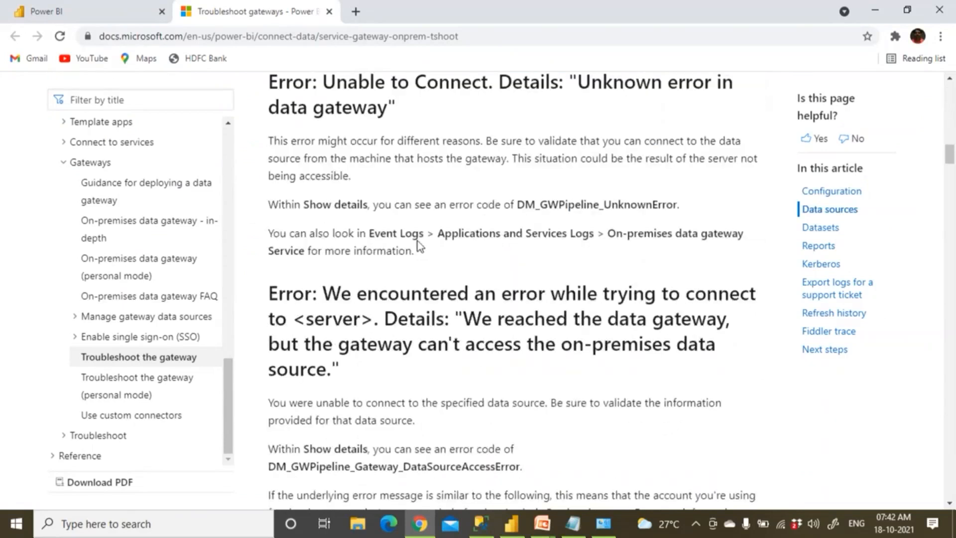
scroll(387, 237, down, 5)
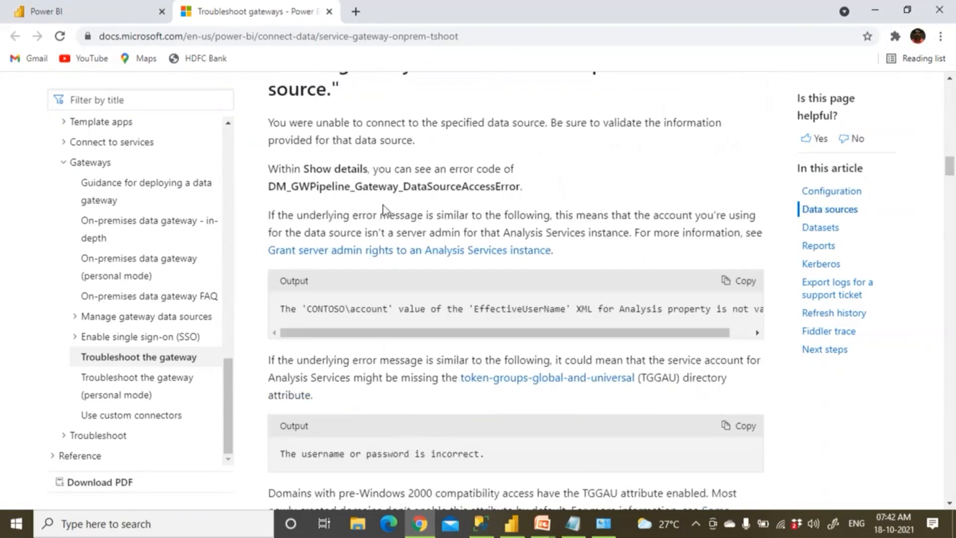
drag(383, 206, 369, 169)
scroll(405, 313, down, 10)
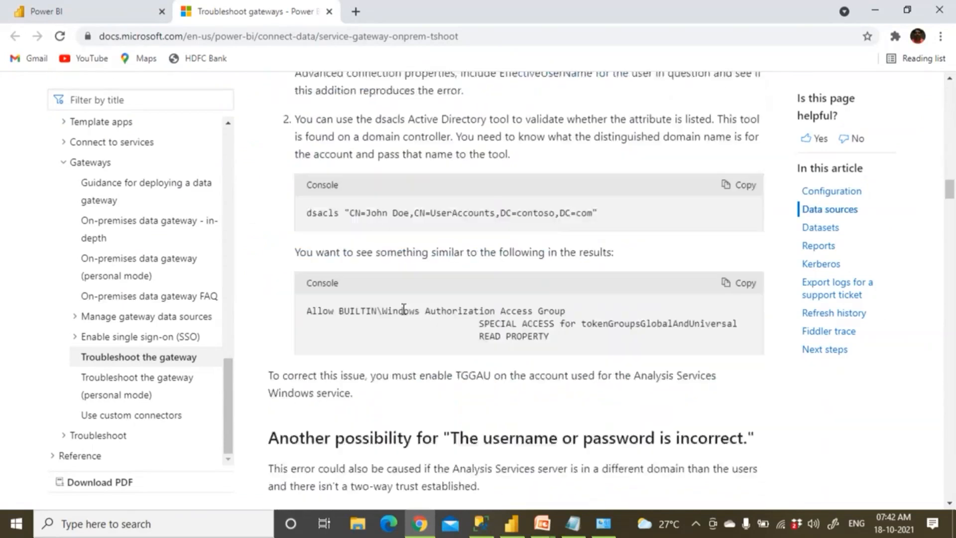
scroll(404, 312, up, 20)
scroll(404, 312, up, 7)
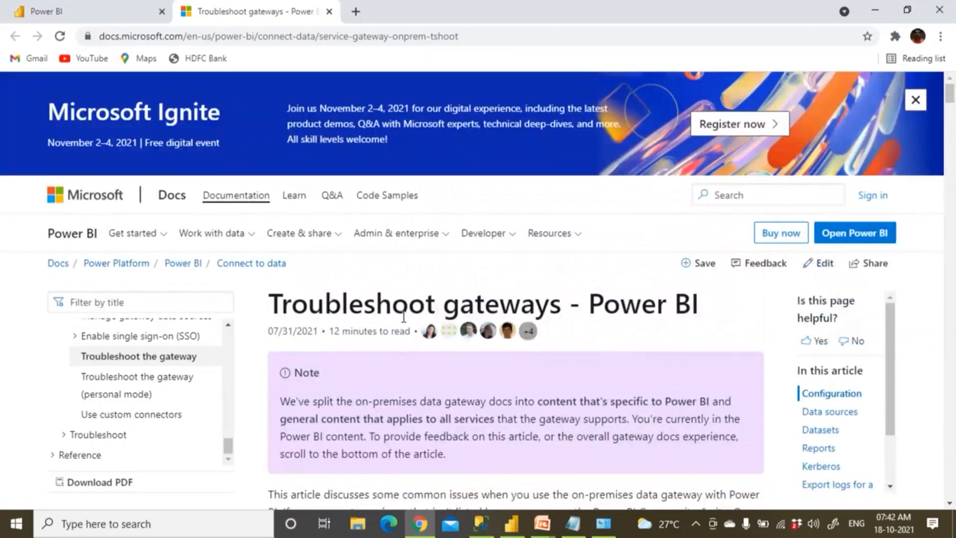
Glance at SQL Server Management Studio, then close the browser window
click(483, 529)
click(420, 524)
click(944, 9)
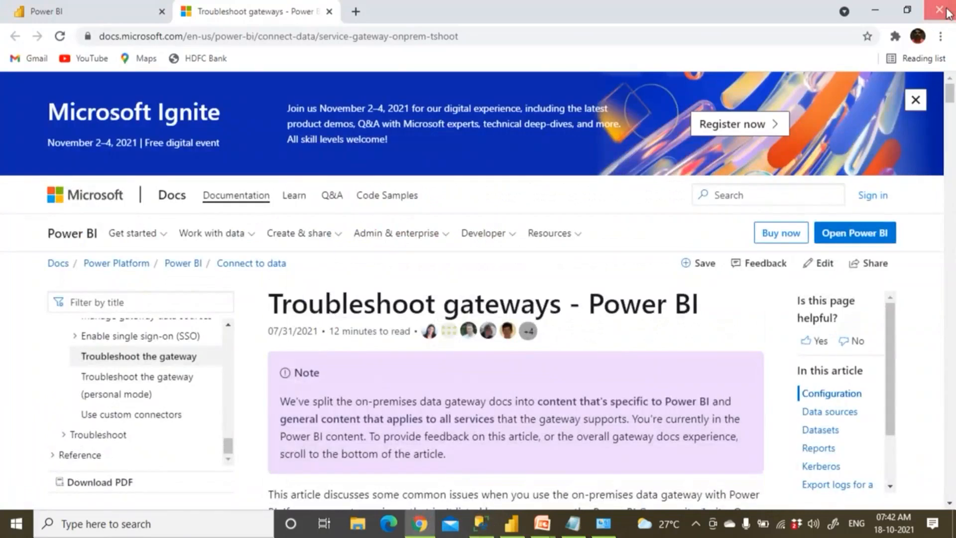
Close the Amazon data source settings so ProdSales and ProductMaster refresh, then return to Chrome
click(512, 524)
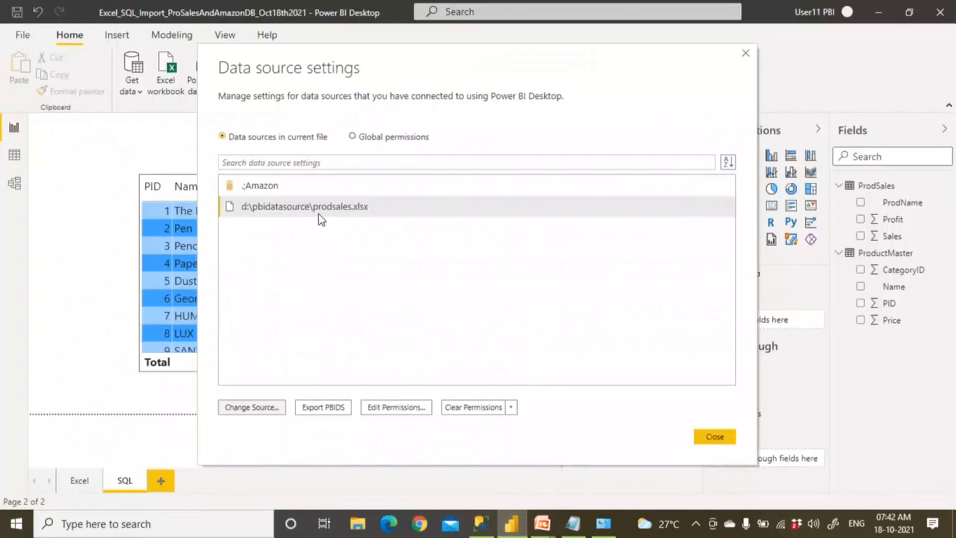
click(272, 193)
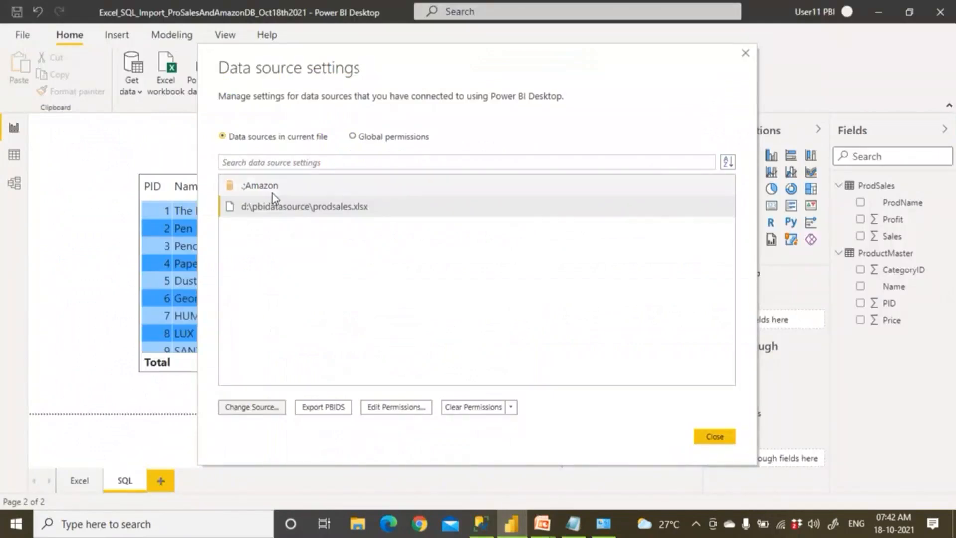
click(714, 437)
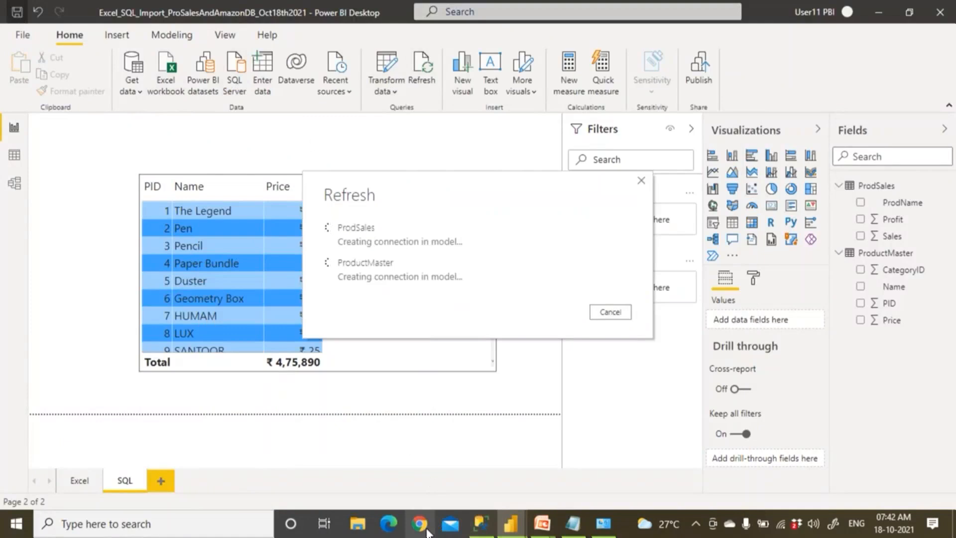
click(419, 524)
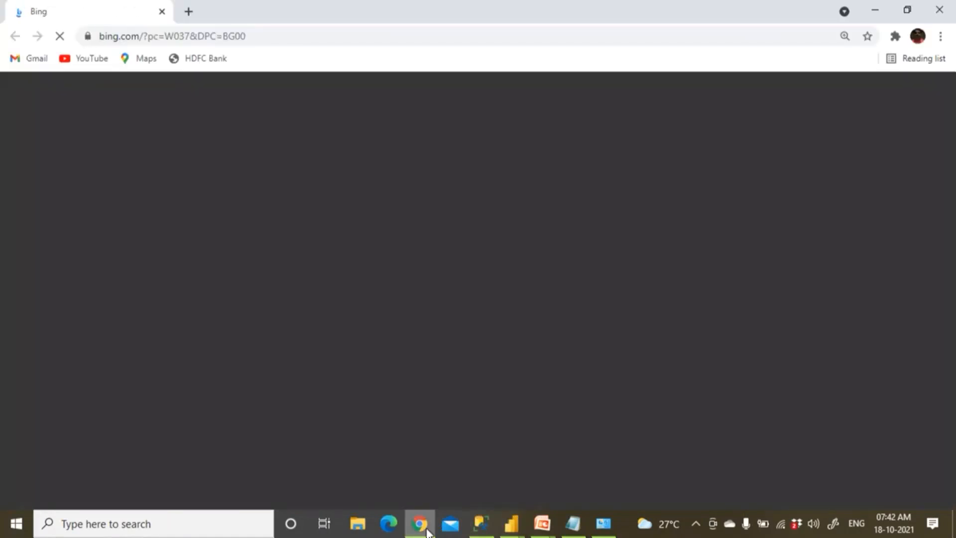
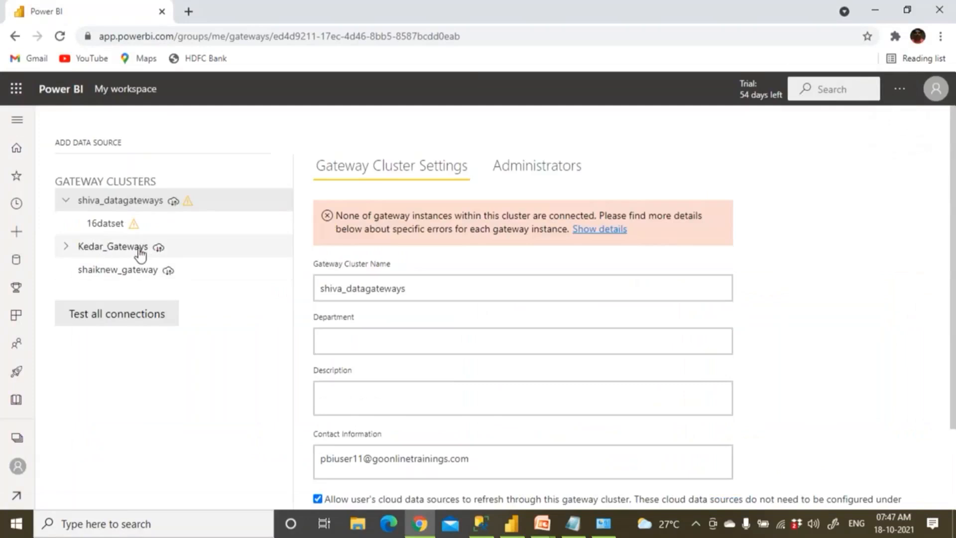
Open a new browser tab beside the Manage gateways page
click(189, 12)
Load app.powerbi.com in the new tab, sign out, and choose to use a different account
text(app.powerbi.com)
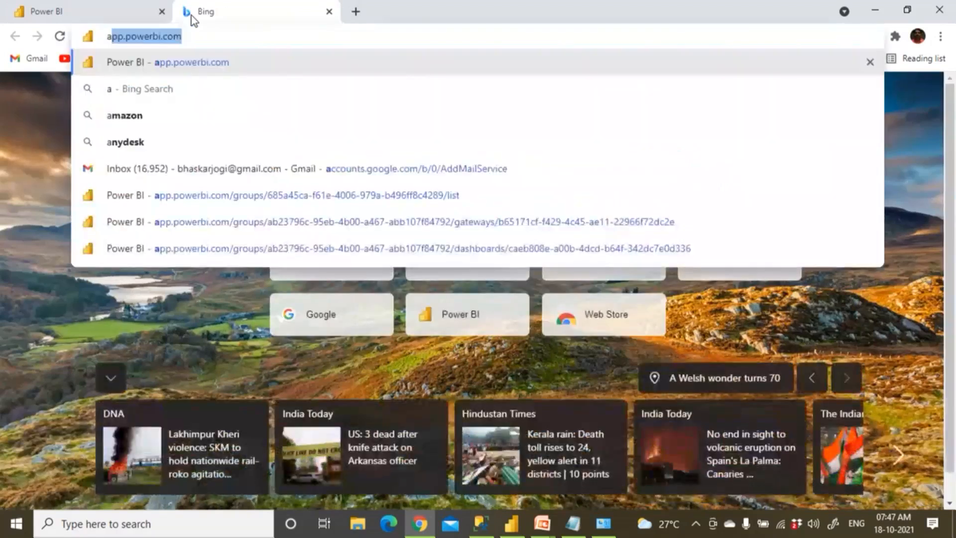
key(Return)
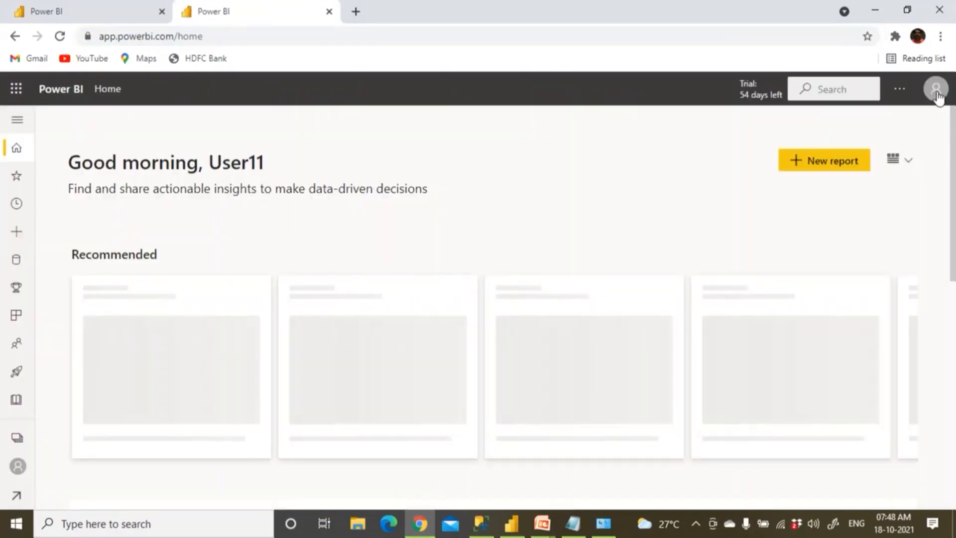
click(938, 94)
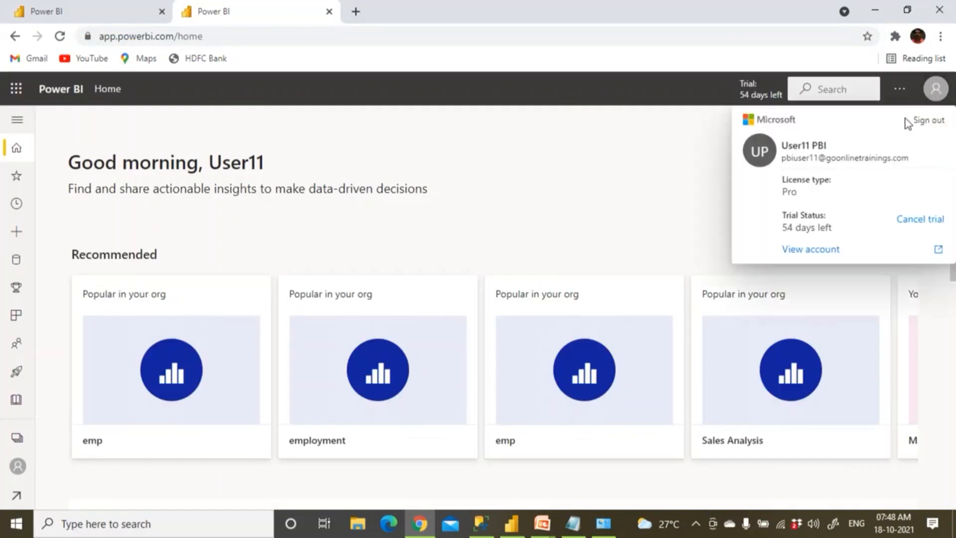
click(929, 121)
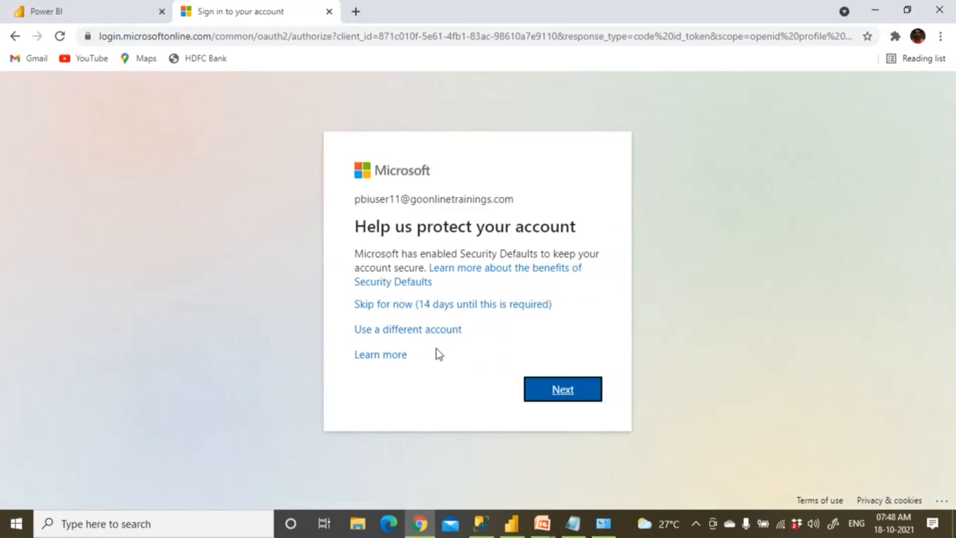
click(422, 331)
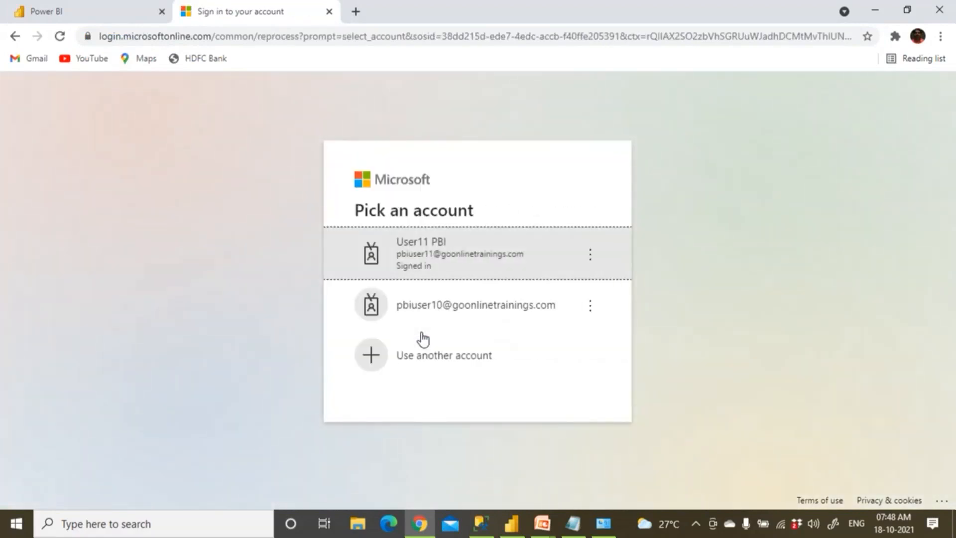
click(573, 523)
Select the user 11 e-mail address in the Notepad notes
click(87, 171)
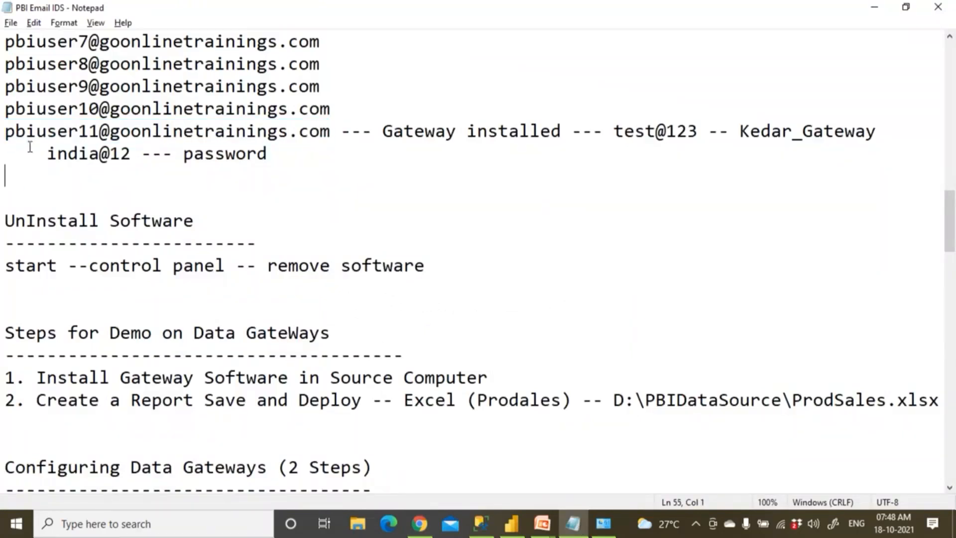
drag(8, 132, 322, 108)
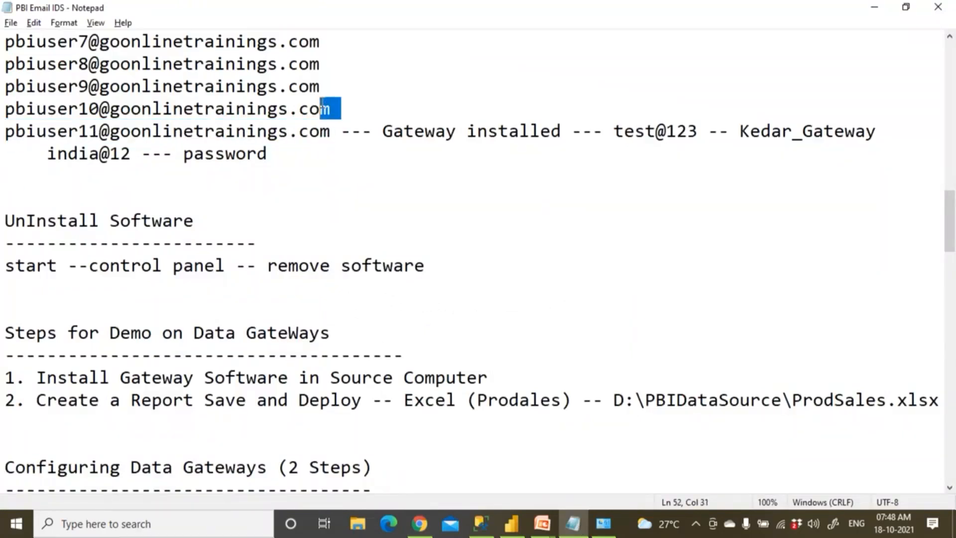
click(334, 132)
key(shift+Left)
key(shift+Left)
key(shift+Left)
key(shift+Left)
key(shift+Left)
key(shift+Left)
key(shift+Left)
key(shift+Left)
key(shift+Left)
key(shift+Left)
key(shift+Left)
key(shift+Left)
key(shift+Left)
key(shift+Left)
key(shift+Left)
key(shift+Left)
key(shift+Left)
key(shift+Left)
key(shift+Left)
key(shift+Left)
key(ctrl+c)
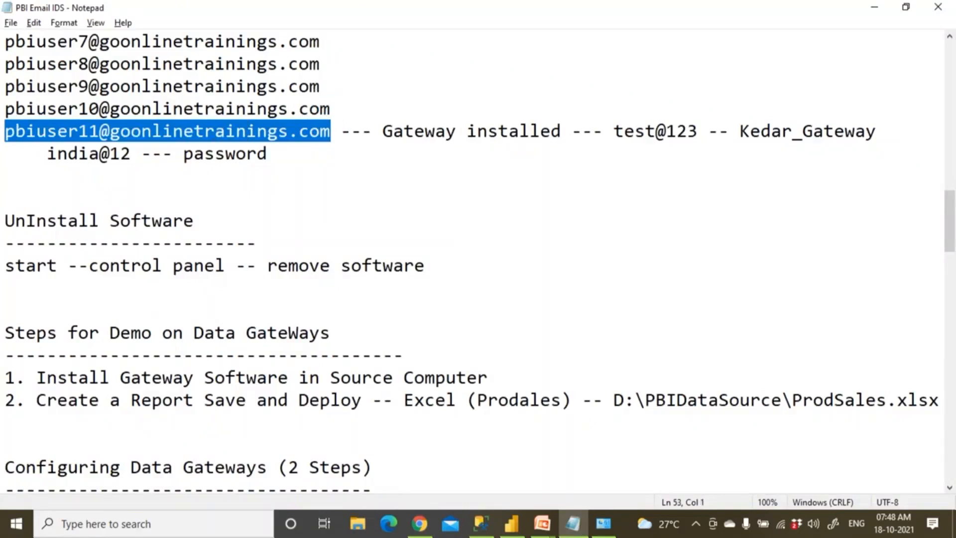
Paste the e-mail on a new line under the gateway entry, change 11 to 12, save, and select it
drag(894, 132, 865, 132)
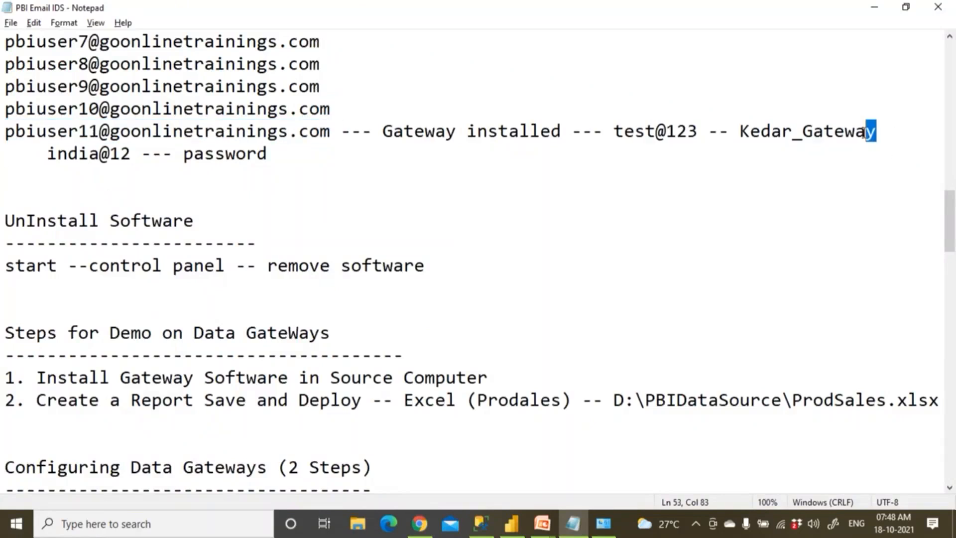
key(Return)
key(ctrl+v)
key(Left)
key(Left)
key(Left)
key(Left)
key(Left)
key(Left)
key(Left)
key(Left)
key(Left)
key(Left)
key(Left)
key(Left)
key(Left)
key(Left)
key(Left)
key(Left)
key(Left)
key(Left)
key(Left)
key(Left)
key(Left)
key(Left)
key(Left)
key(shift+Right)
text(2)
key(ctrl+s)
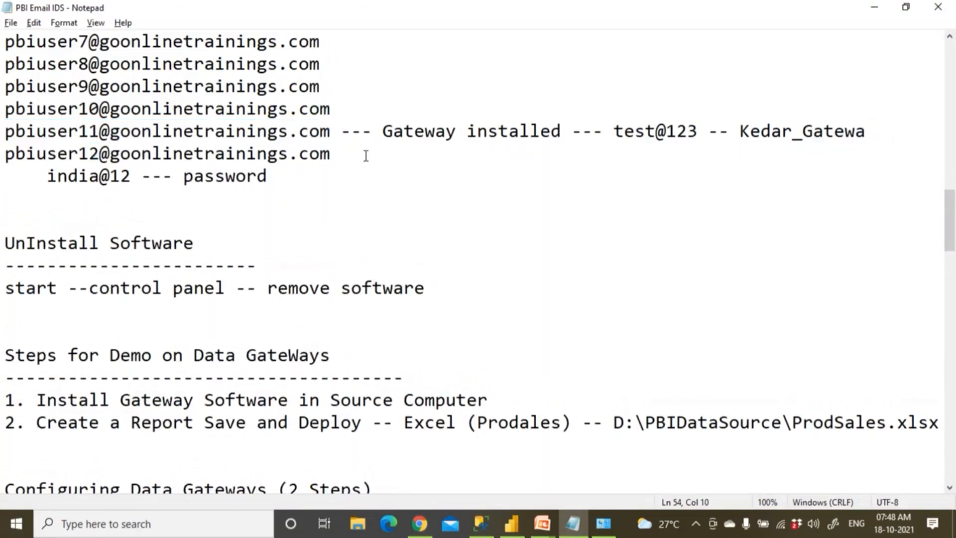
drag(5, 155, 332, 155)
key(ctrl+c)
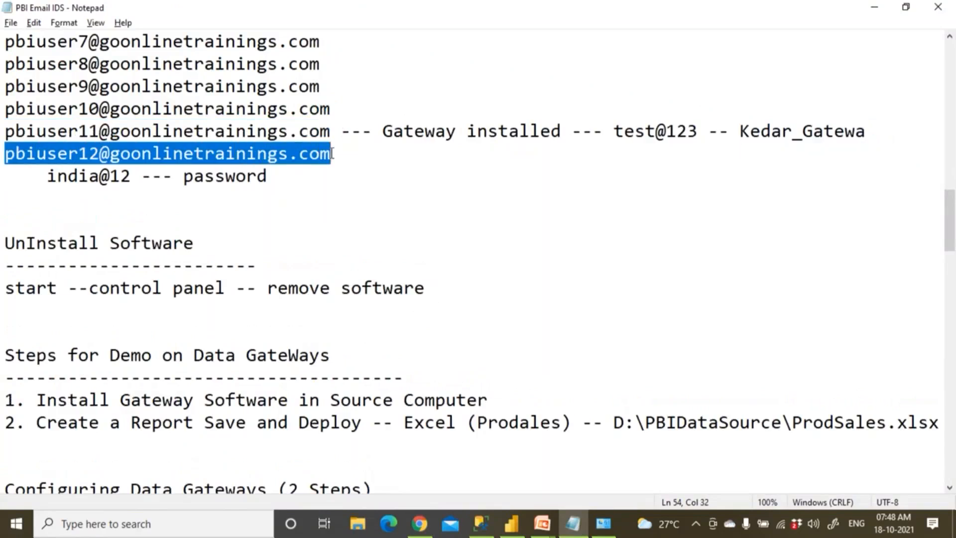
click(419, 524)
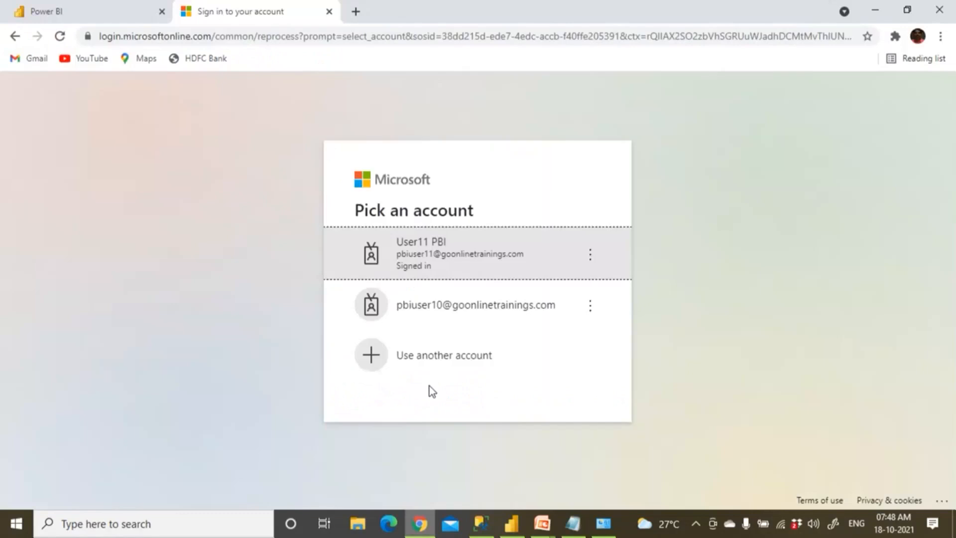
Sign in to Power BI as the user 12 account, skipping the security setup
click(442, 358)
key(ctrl+v)
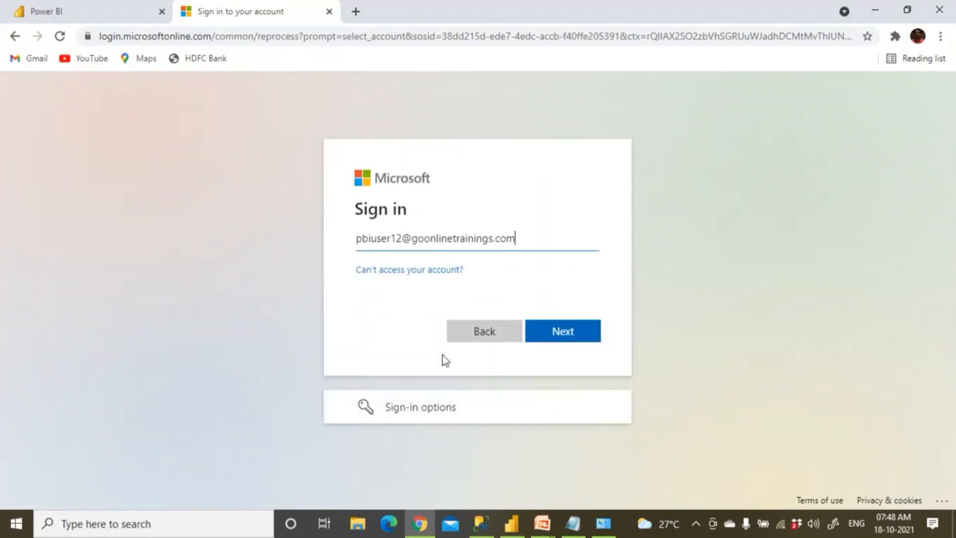
click(572, 337)
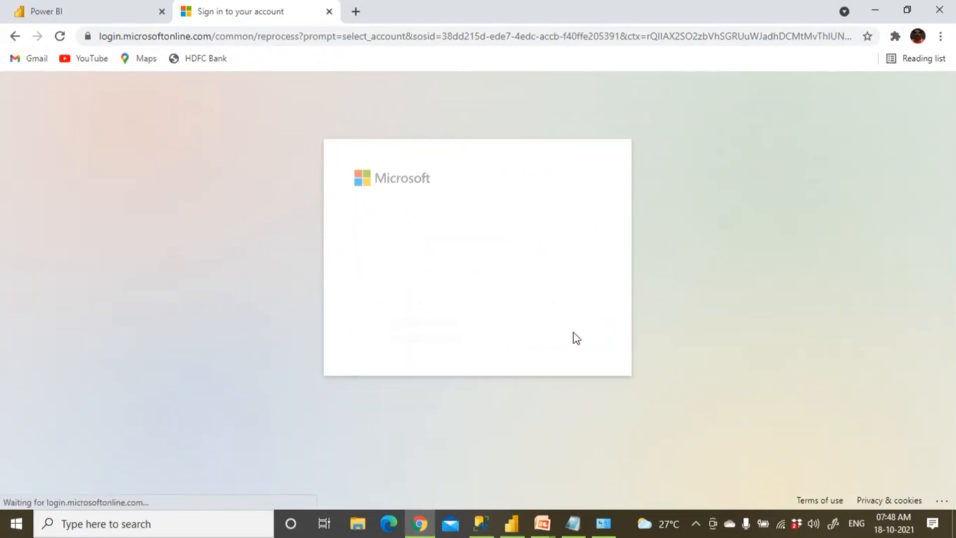
text(••••••••)
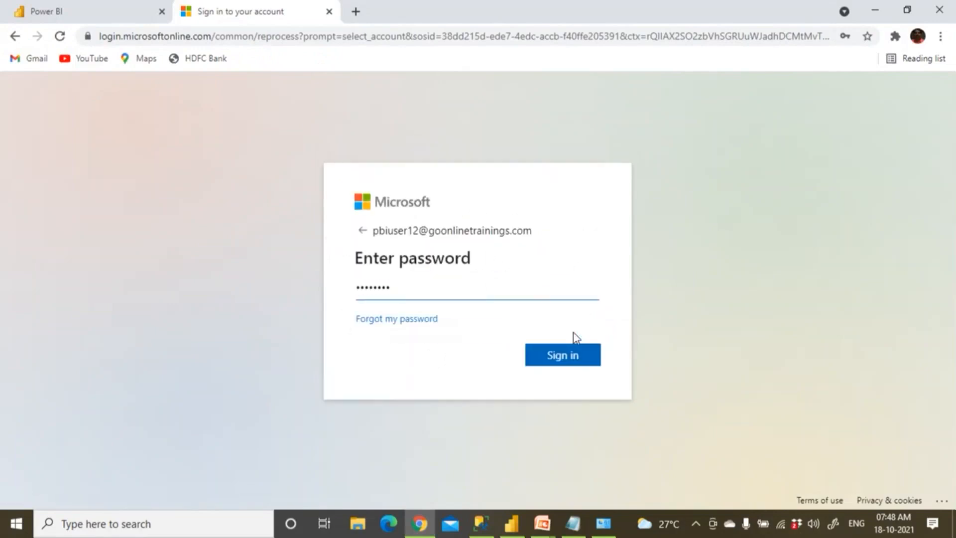
click(575, 359)
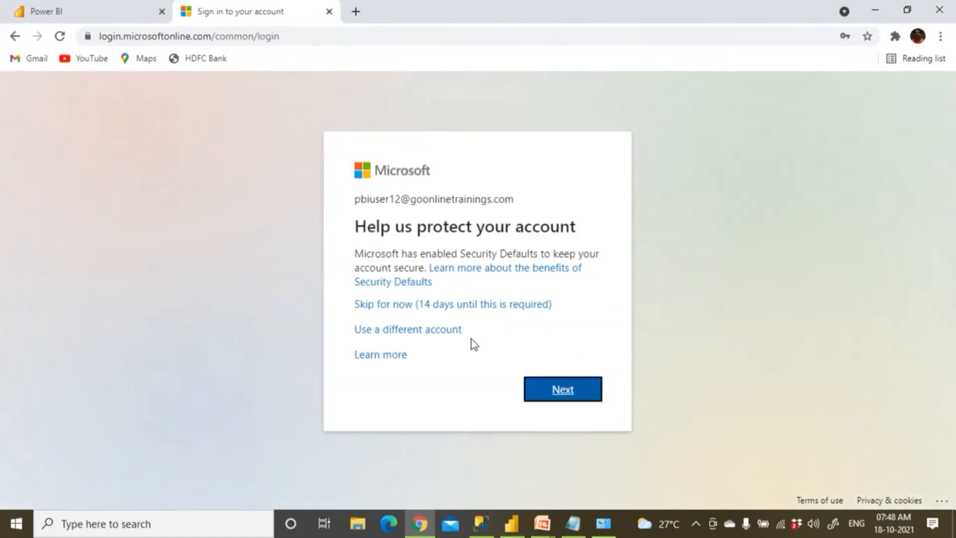
click(427, 308)
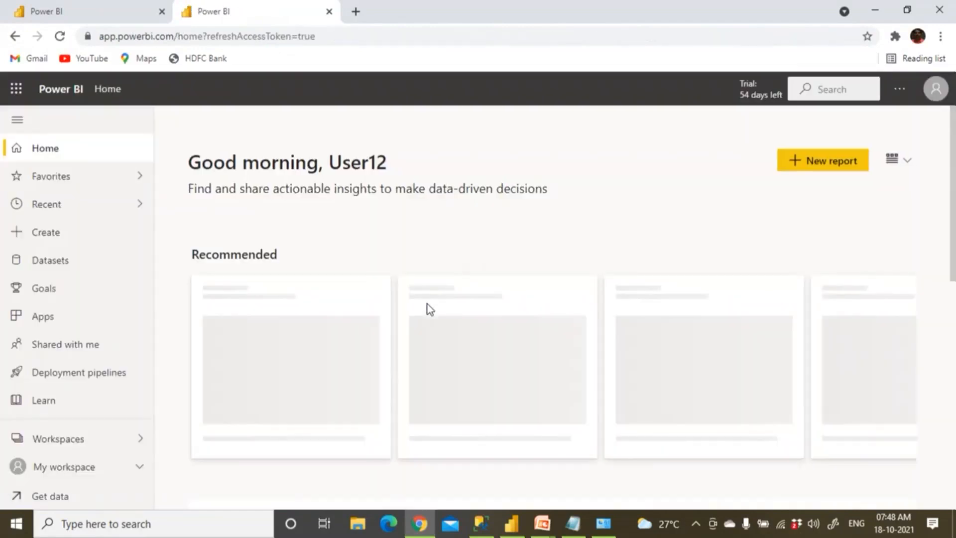
drag(343, 167, 444, 166)
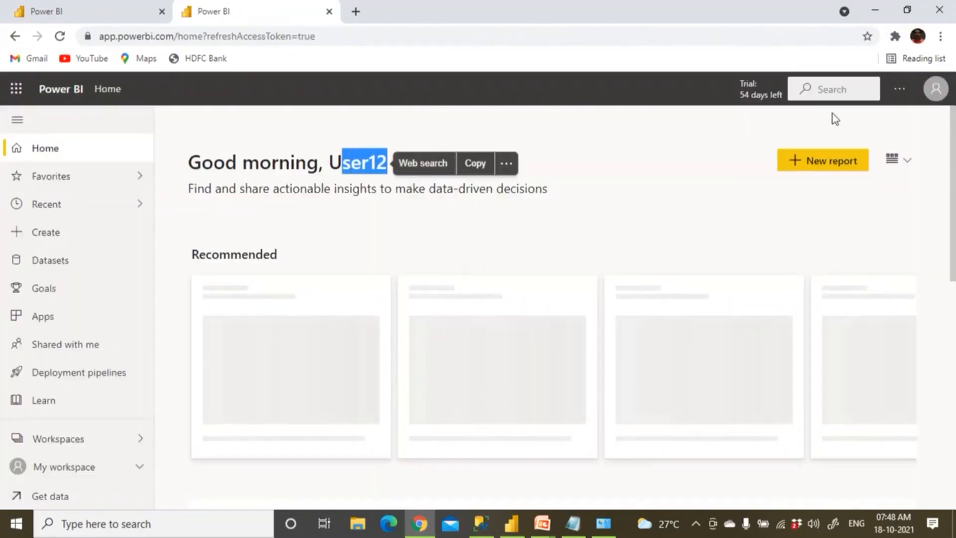
Open Manage gateways and expand the pbi_gateway cluster
click(899, 89)
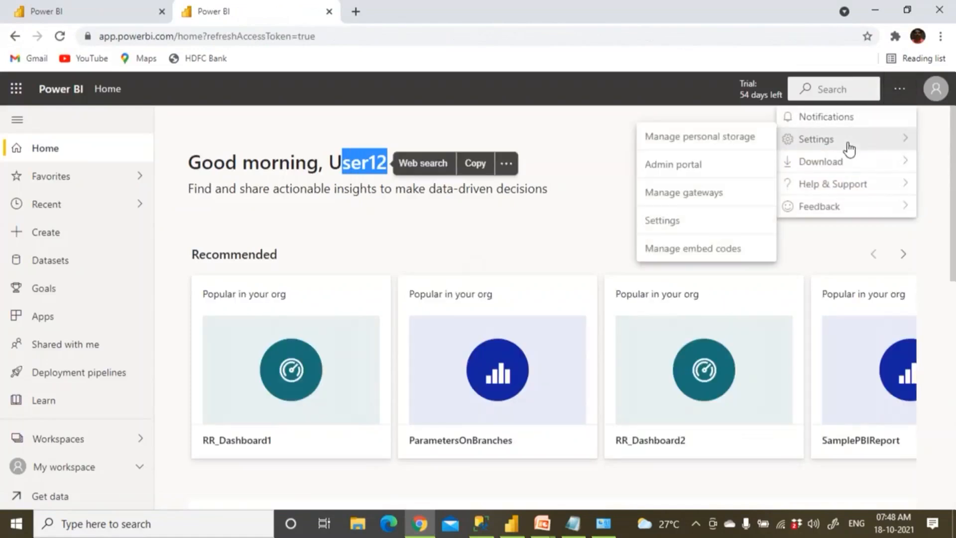
mouse_move(796, 162)
mouse_move(877, 139)
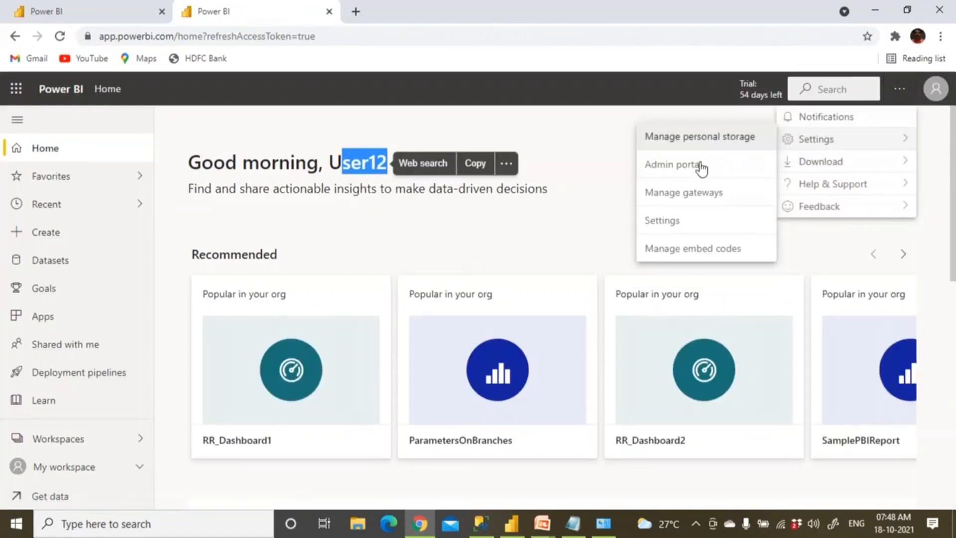
click(699, 194)
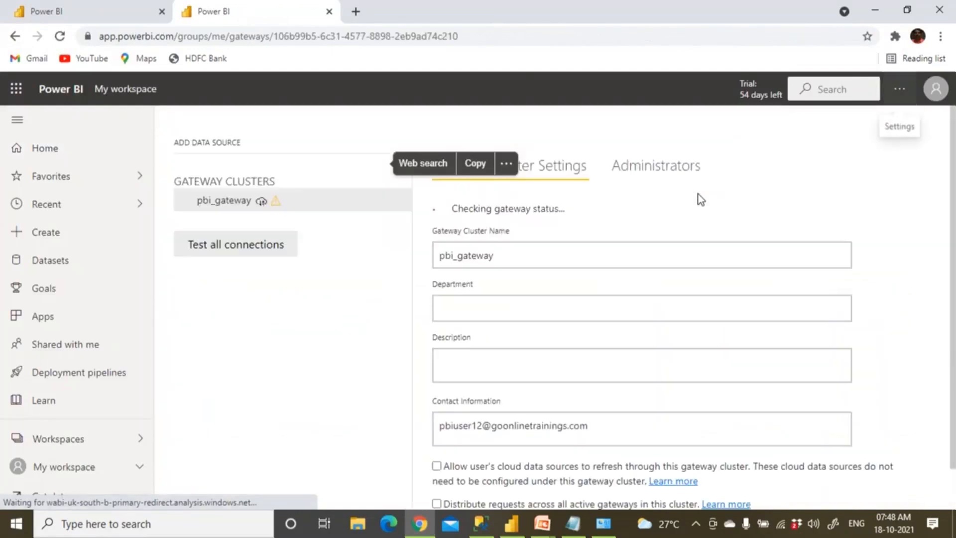
click(187, 205)
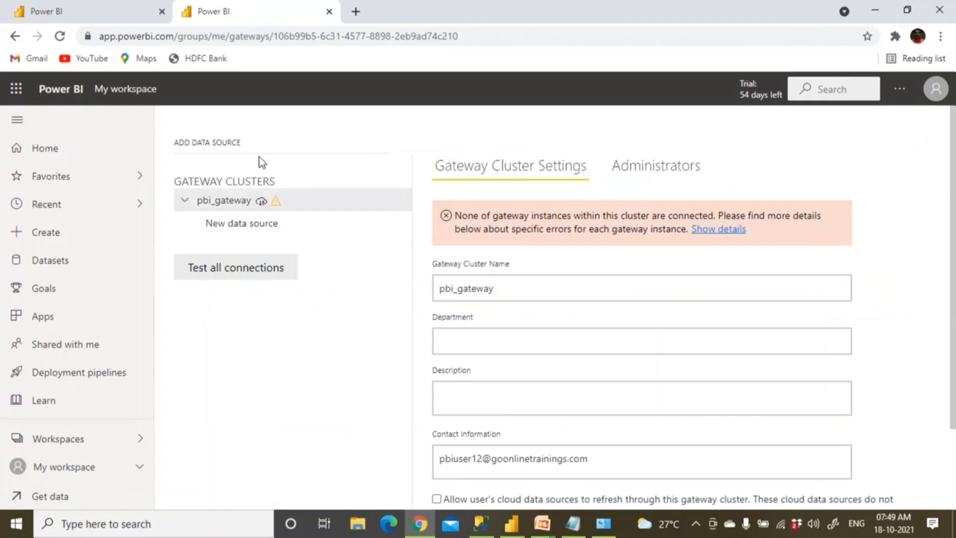
In the User11 tab, confirm the account and select the Kedar_Gateways cluster
click(124, 13)
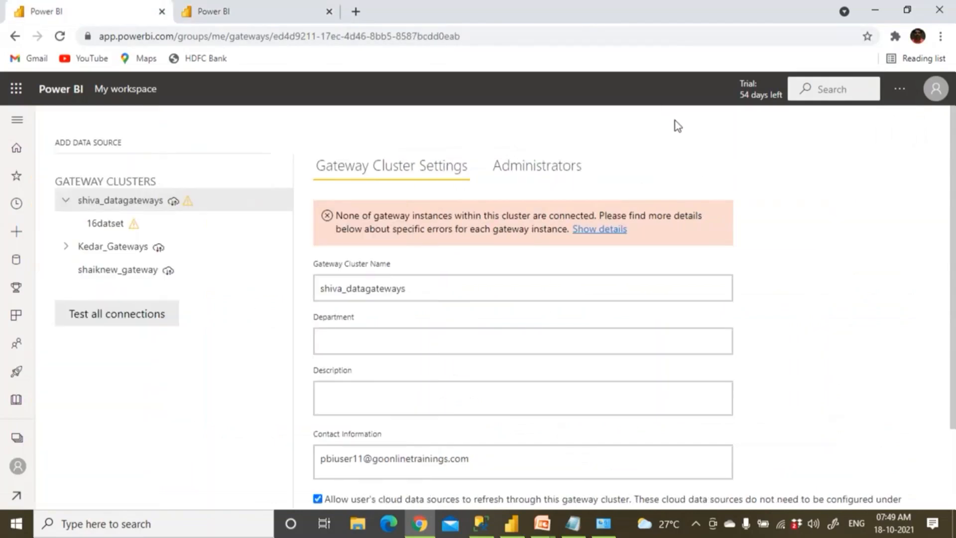
click(936, 91)
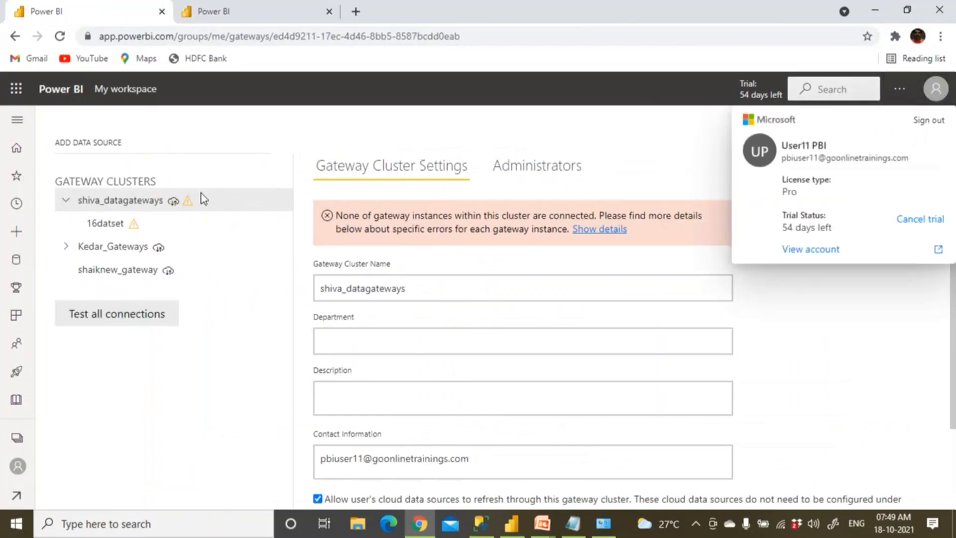
click(65, 247)
click(115, 249)
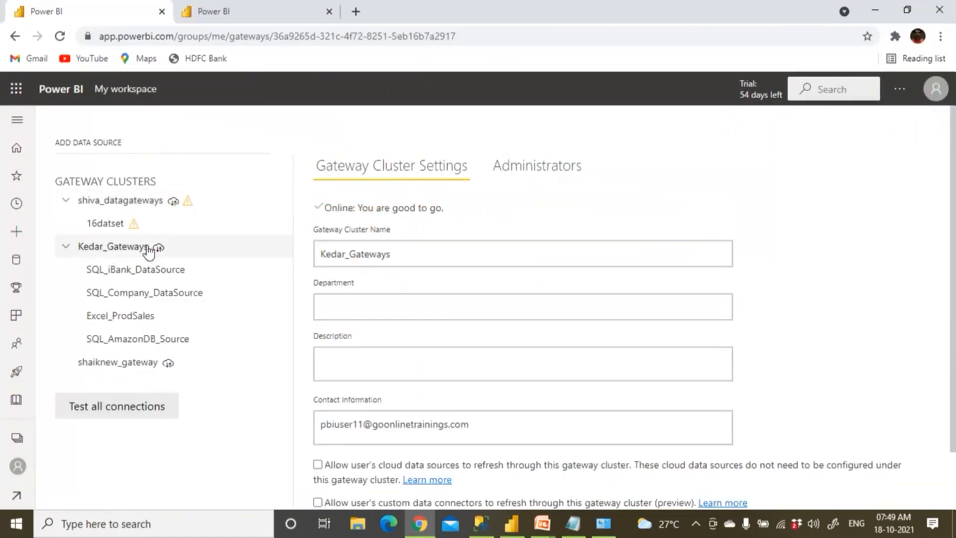
click(901, 89)
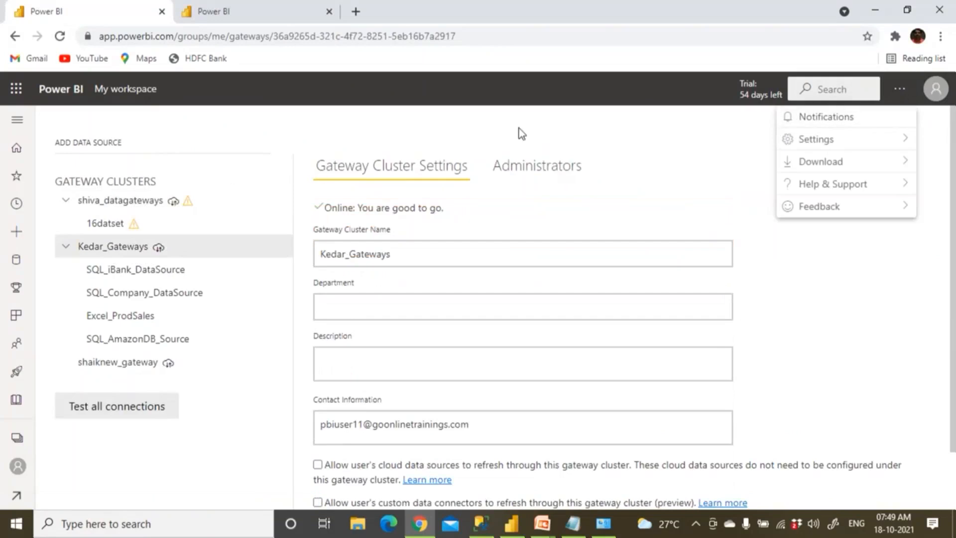
click(939, 92)
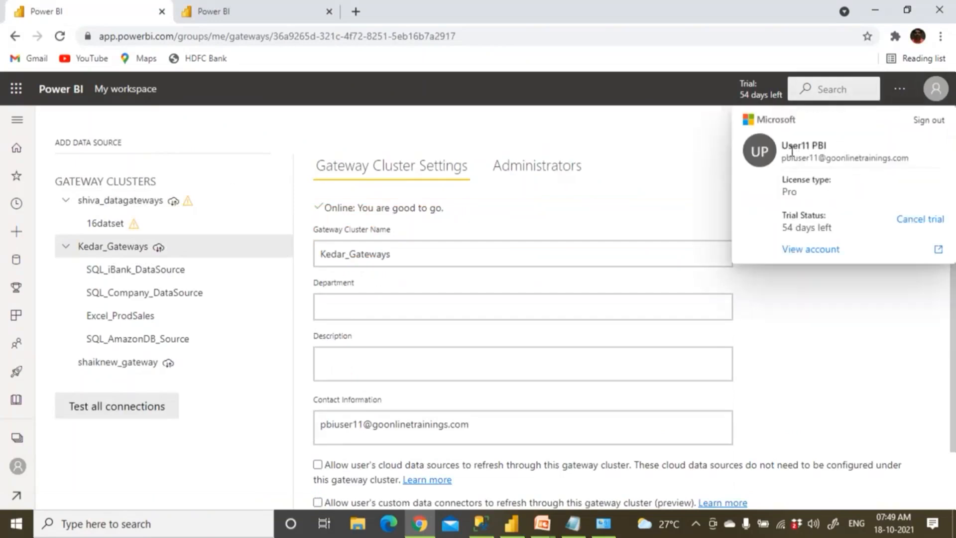
click(695, 147)
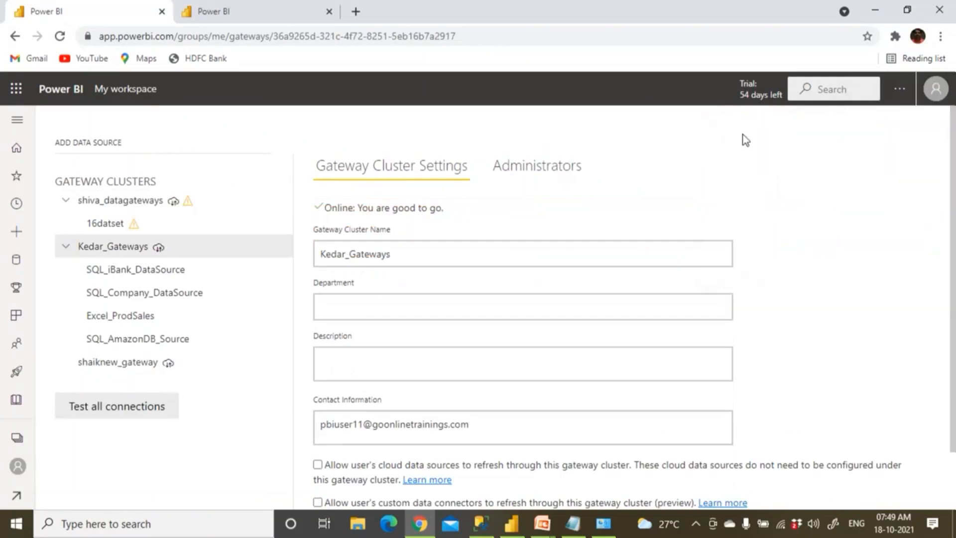
On the Kedar_Gateways Administrators tab, add User12's e-mail as an administrator
click(900, 86)
mouse_move(827, 145)
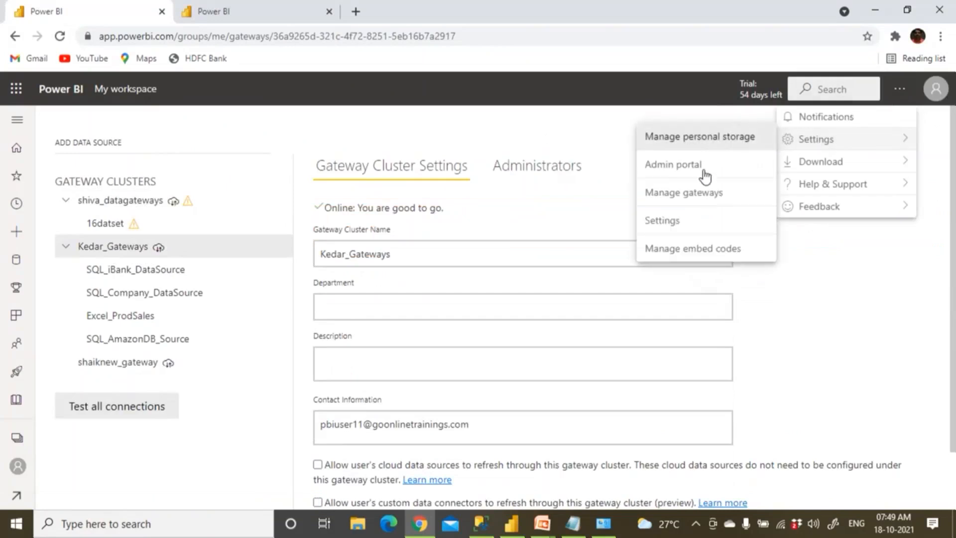
click(700, 193)
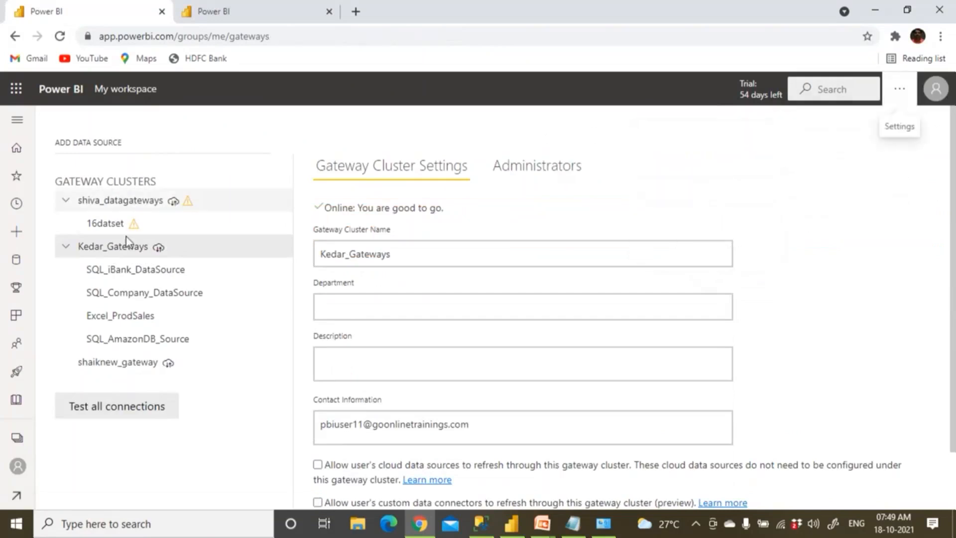
click(551, 171)
click(371, 237)
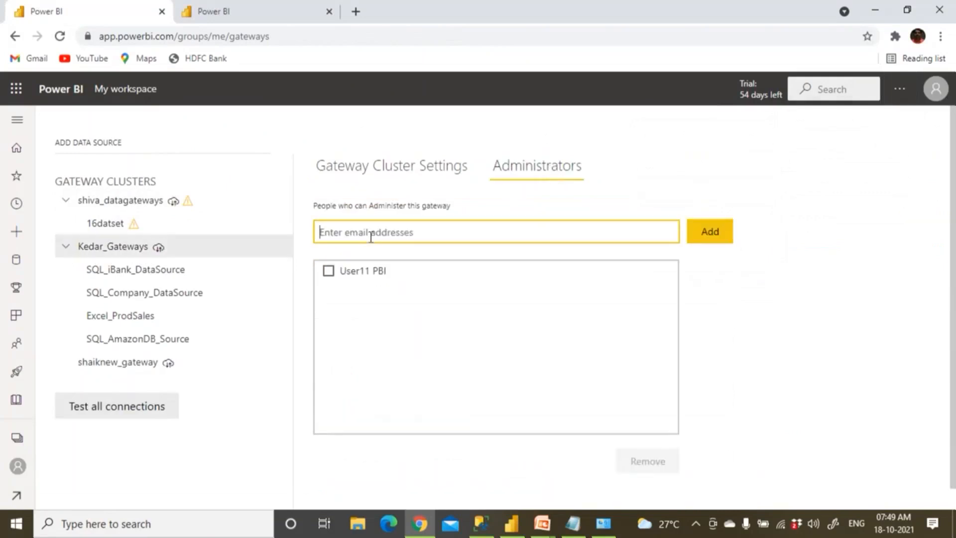
key(ctrl+v)
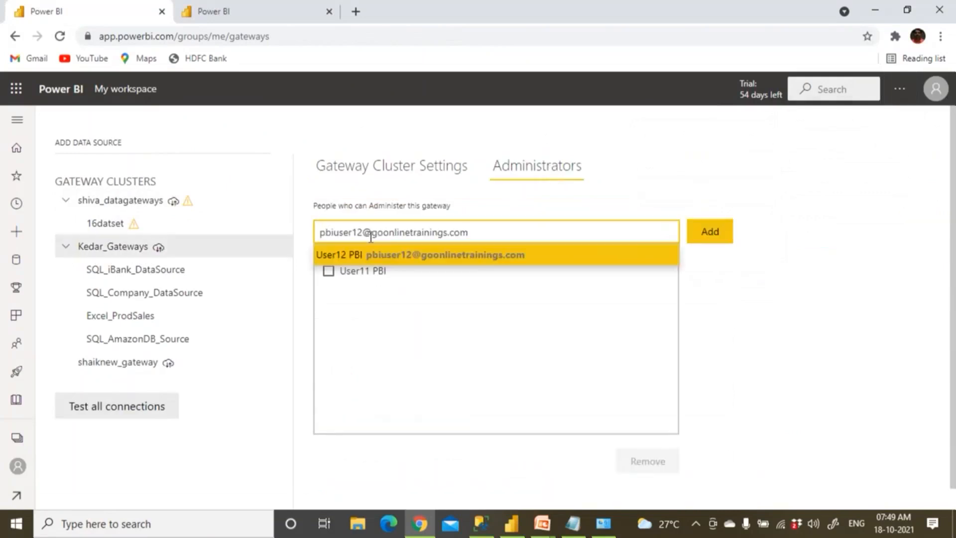
click(384, 254)
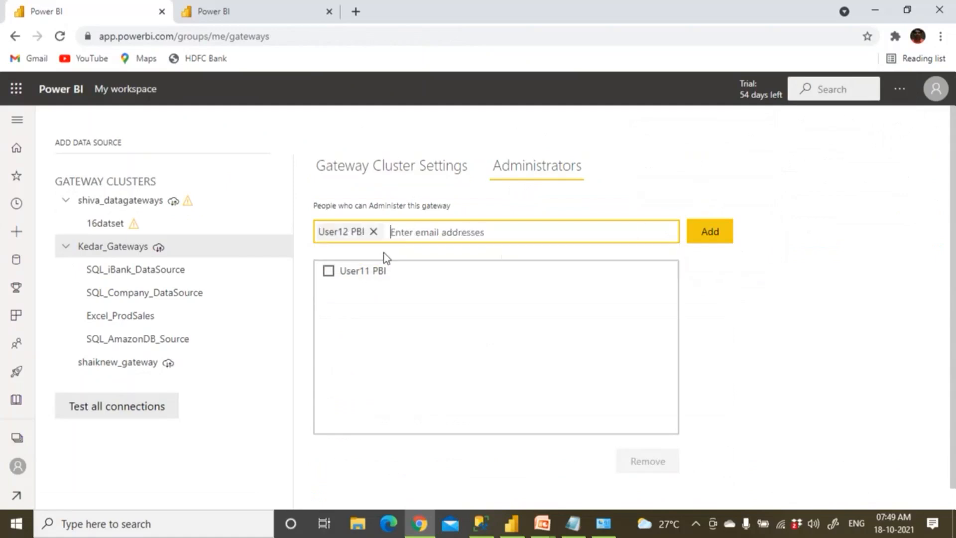
click(704, 238)
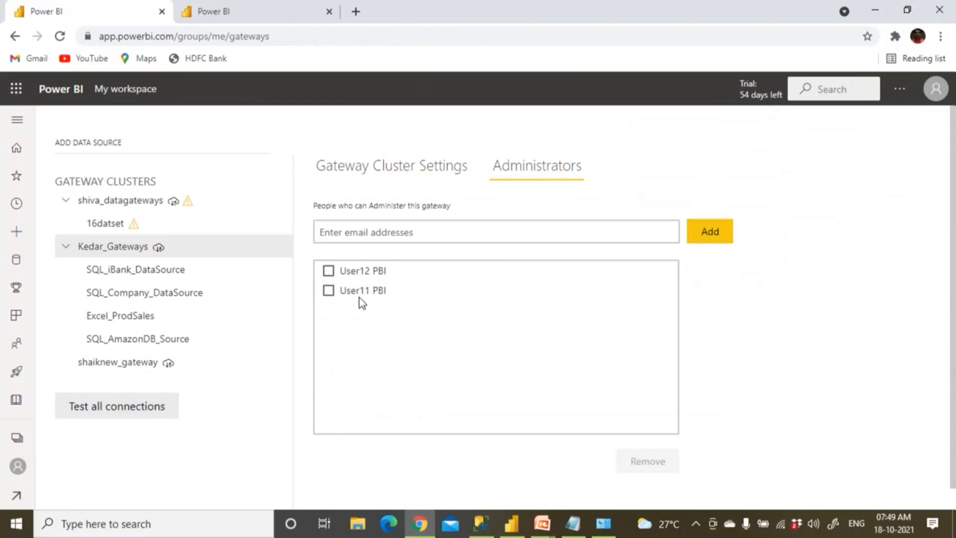
scroll(607, 356, down, 1)
scroll(607, 357, up, 1)
In the User12 tab, reload the gateways page and expand Kedar_Gateways to show its four data sources
click(240, 9)
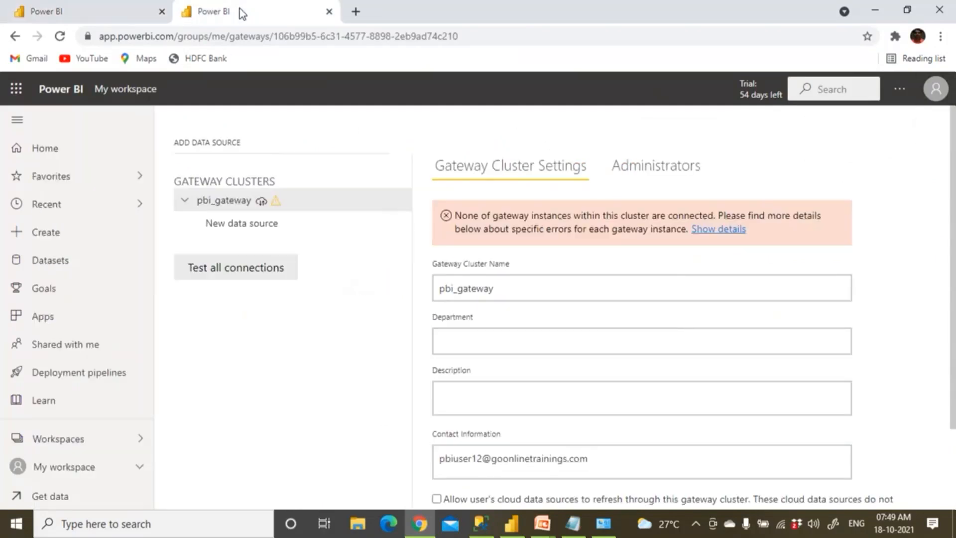
click(934, 99)
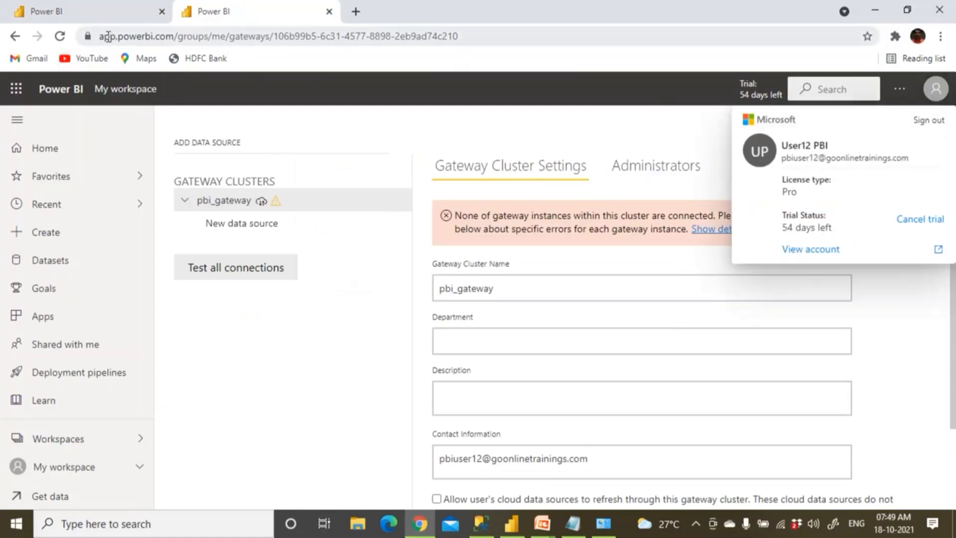
click(58, 37)
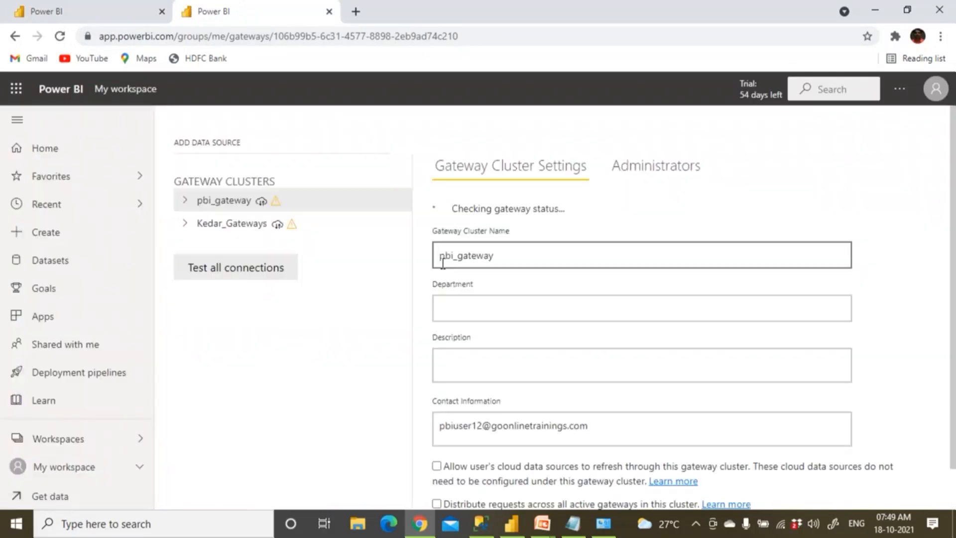
click(935, 88)
drag(799, 146, 833, 146)
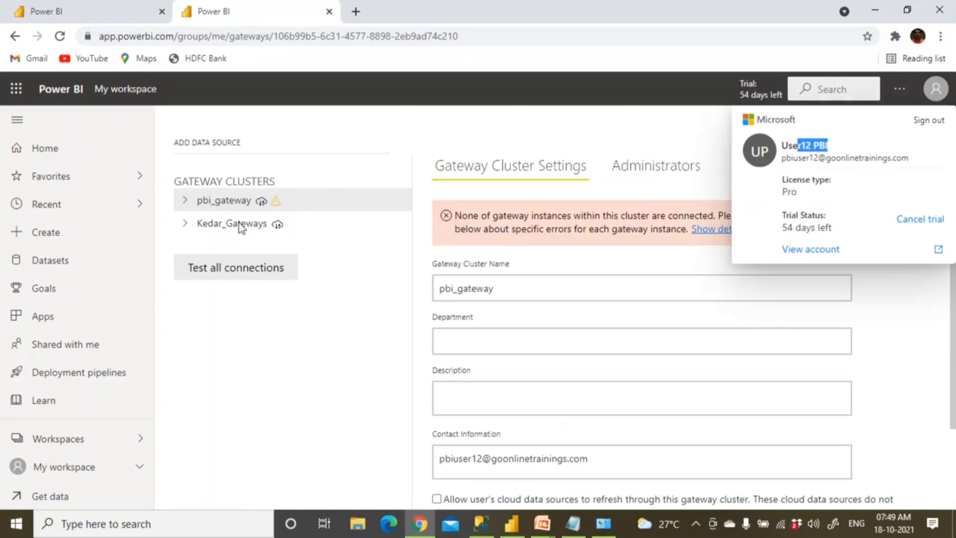
click(185, 223)
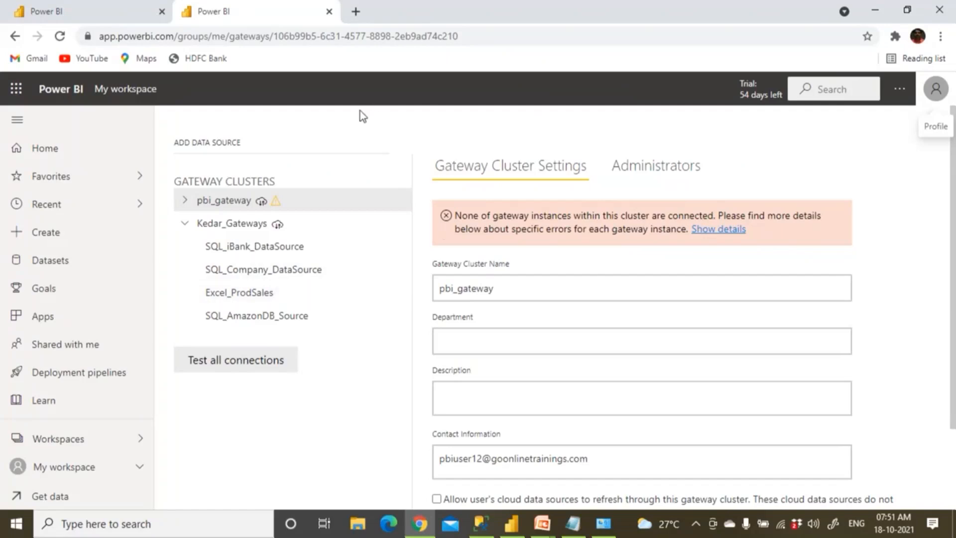
Return to the PowerPoint slide show and advance to the closing contact slide
mouse_move(542, 523)
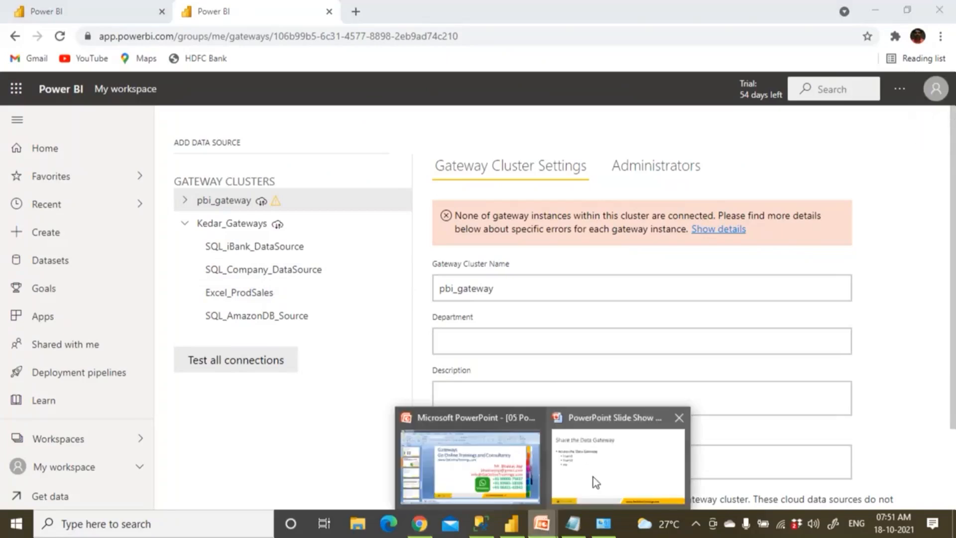
click(596, 482)
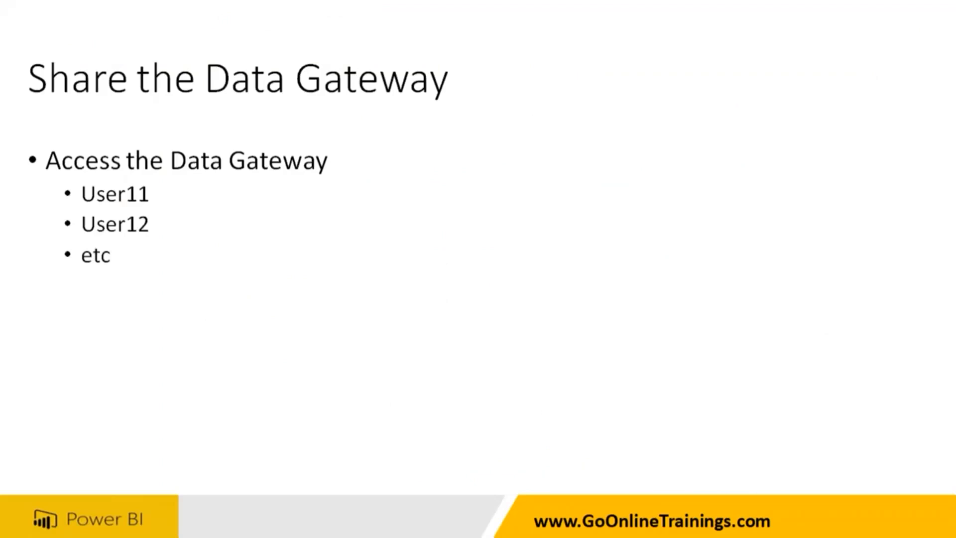
click(500, 195)
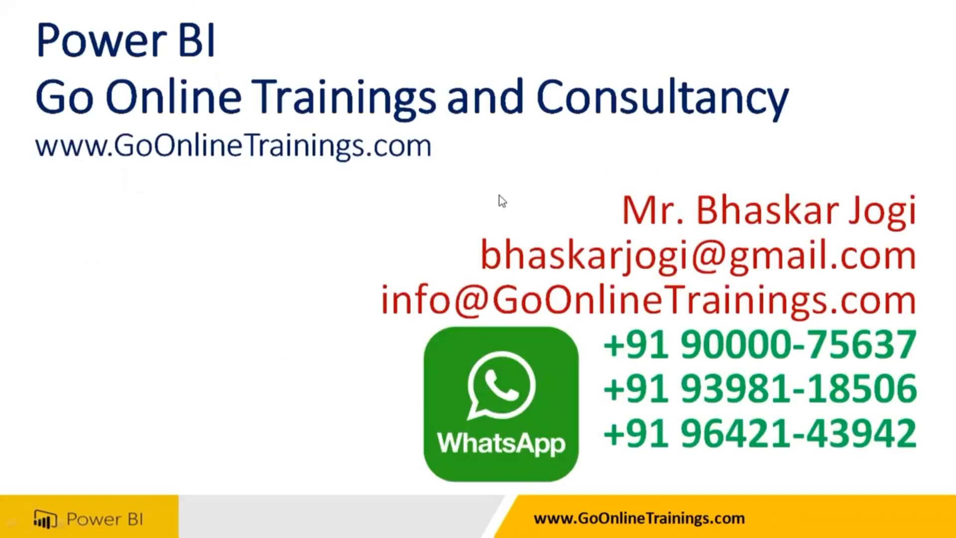